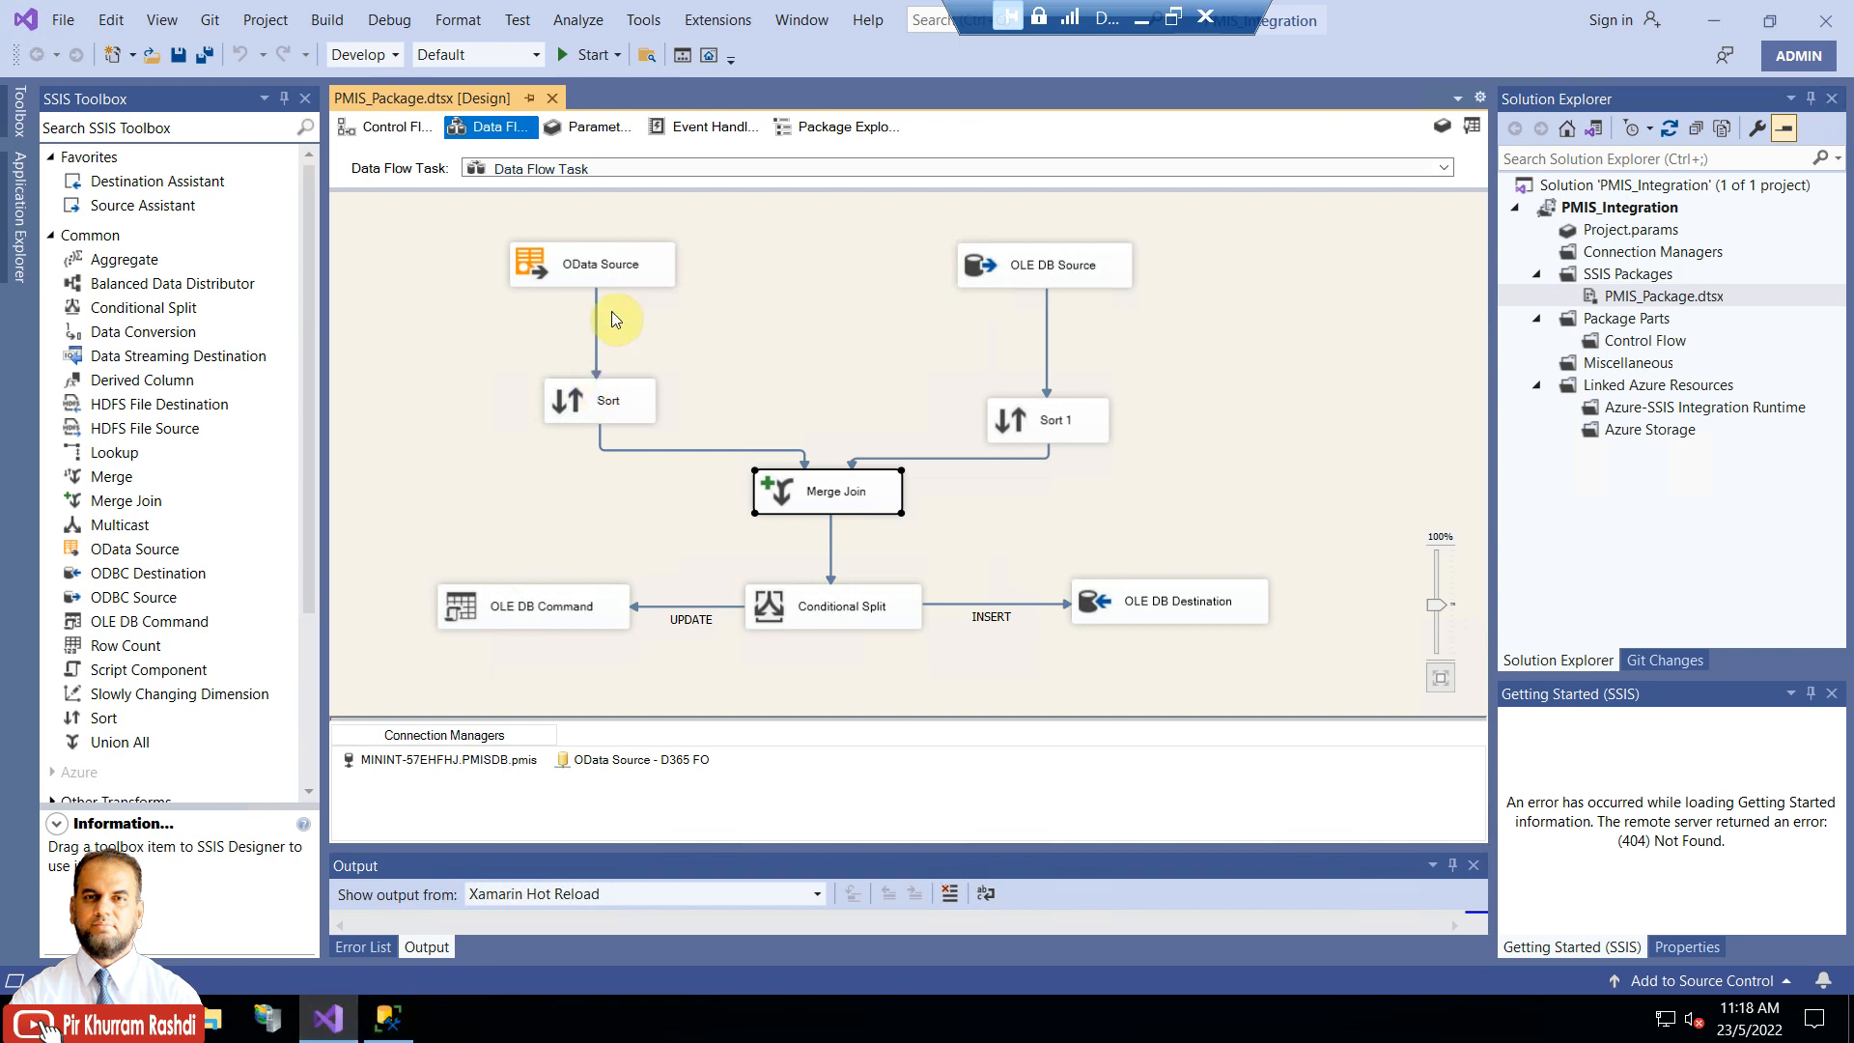
{"action": "left_click", "coordinate": [622, 280]}
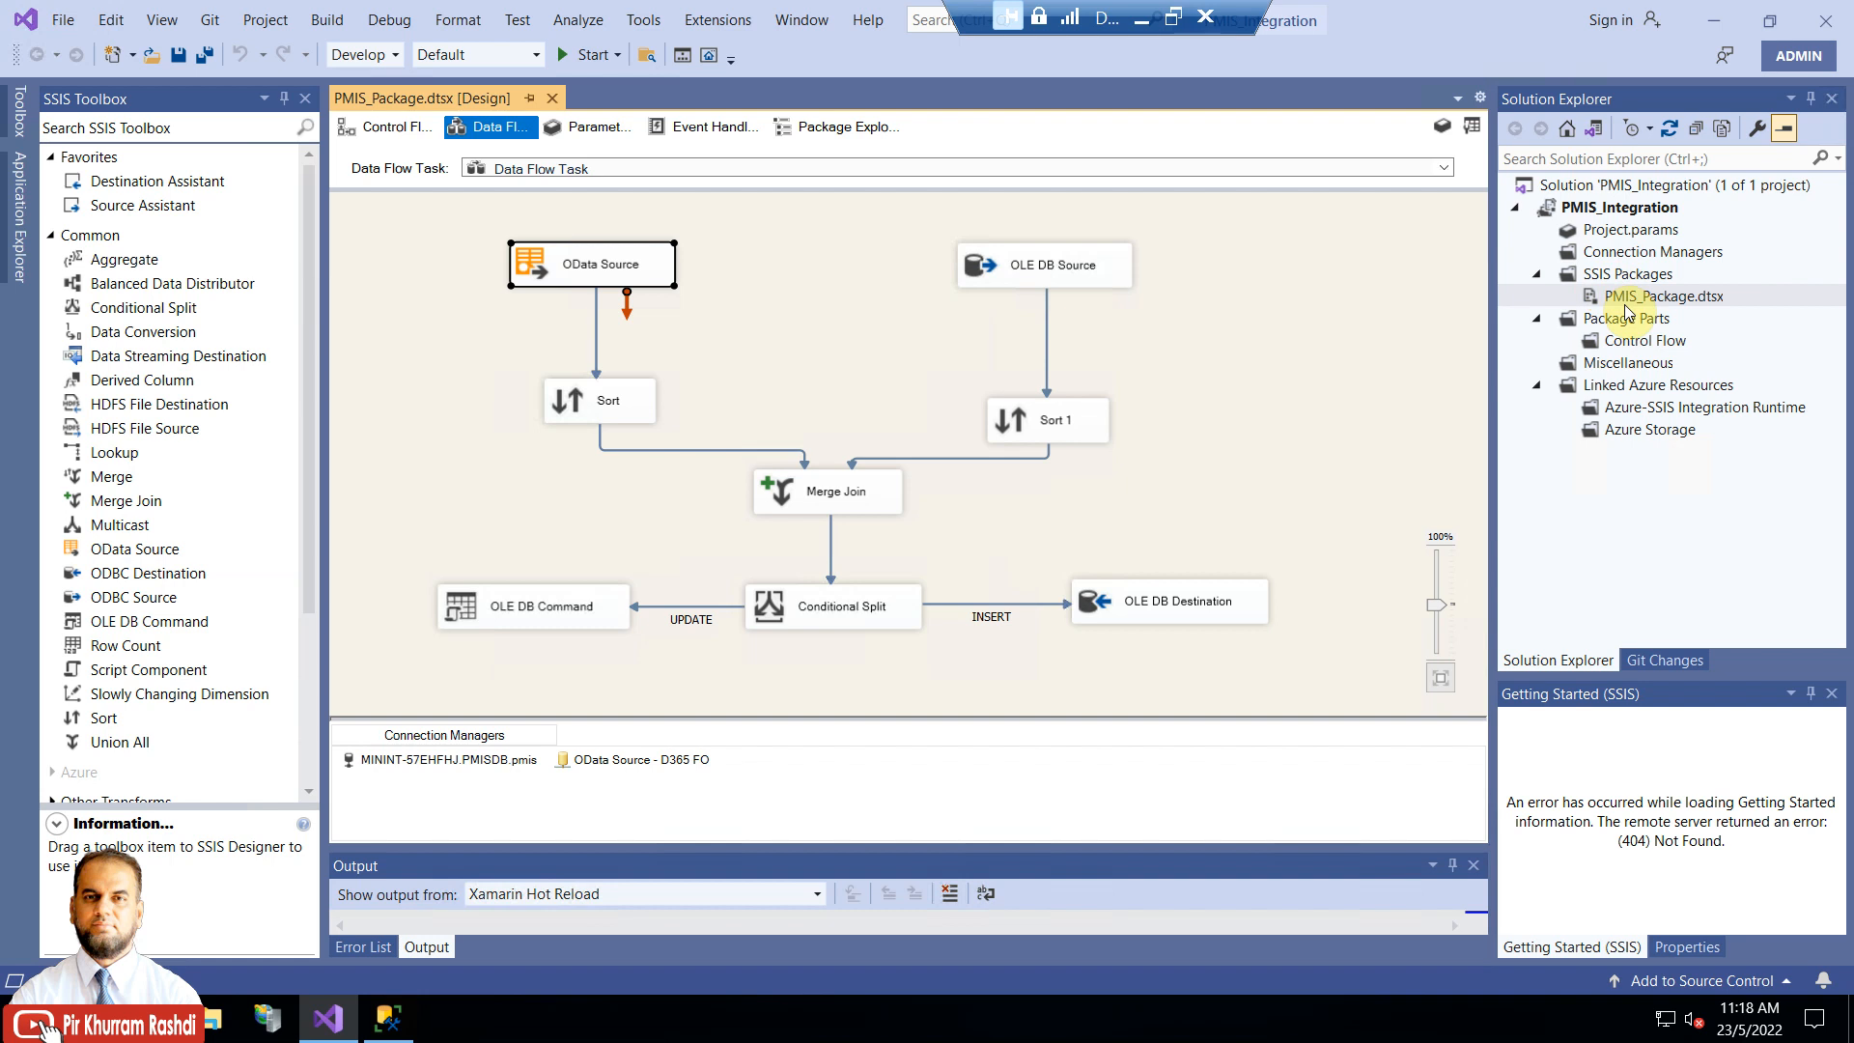
{"action": "left_click", "coordinate": [1677, 299]}
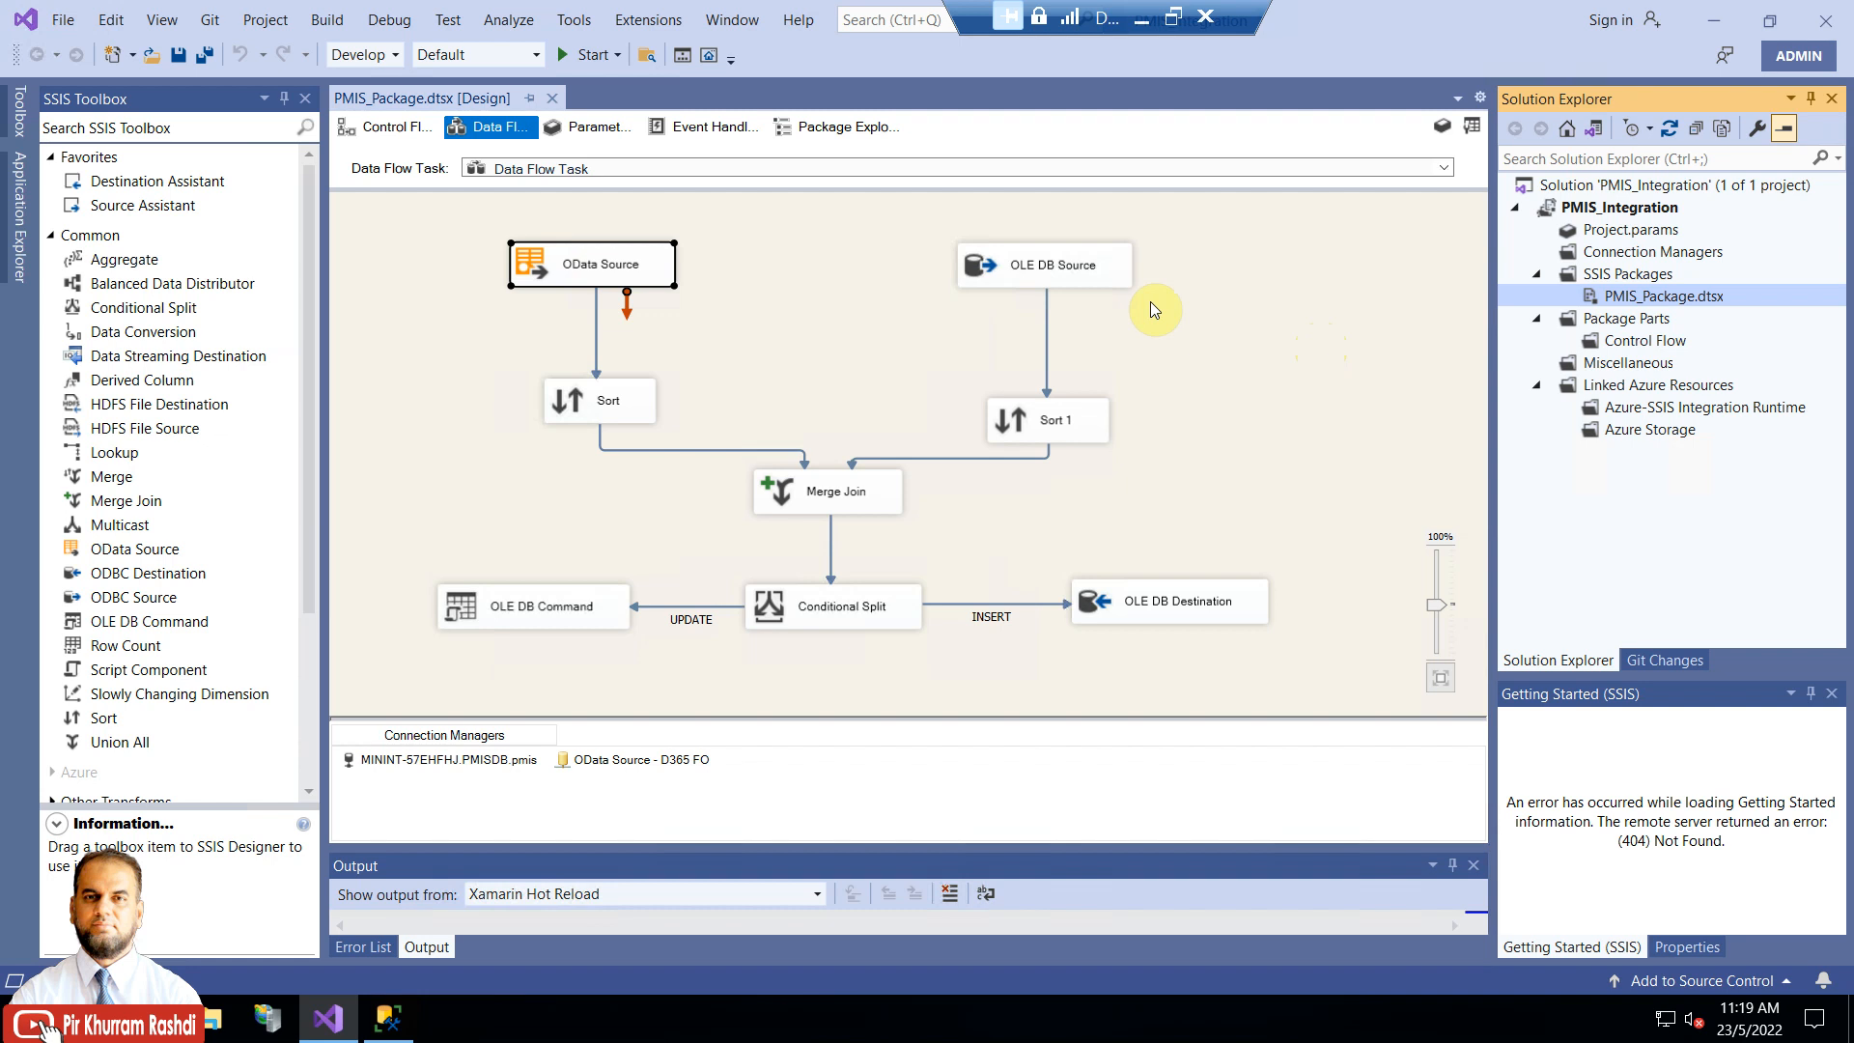
{"action": "left_click", "coordinate": [612, 259]}
{"action": "left_click", "coordinate": [755, 297]}
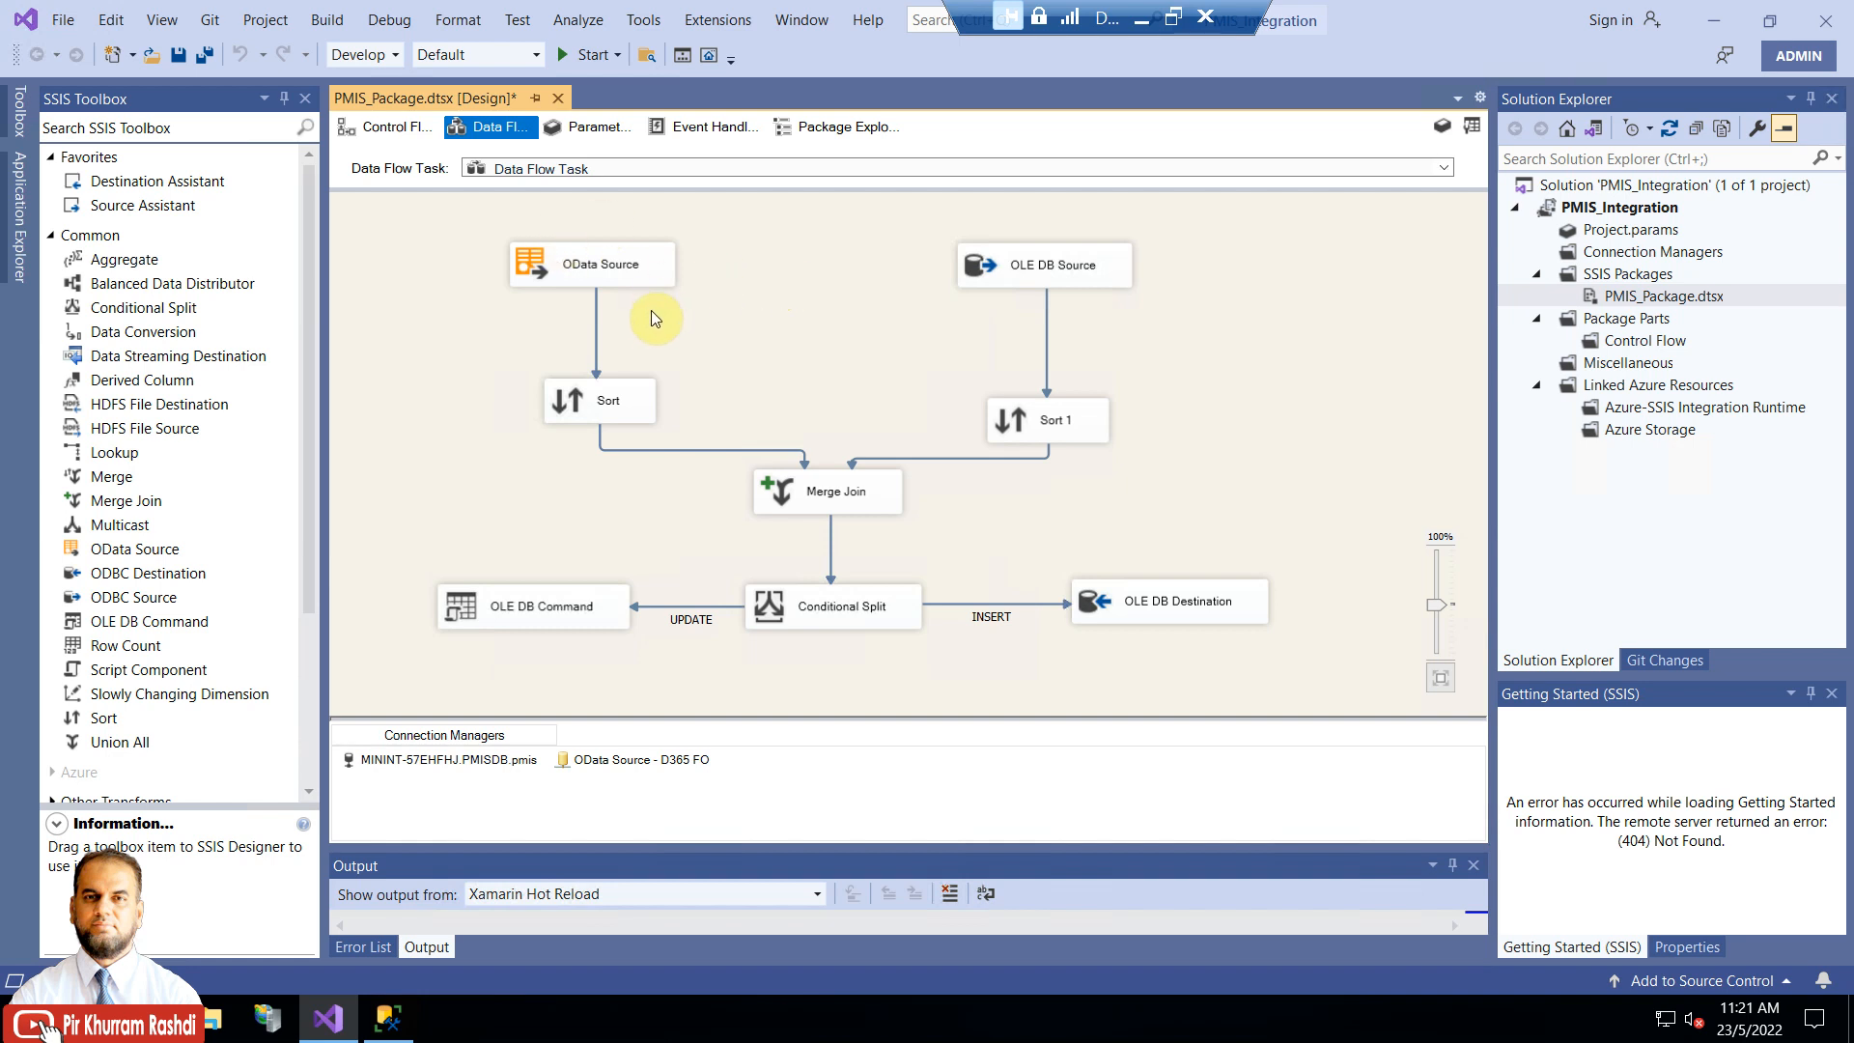
Save the PMIS_Package.dtsx package and open the OData Source component for editing
{"action": "left_click", "coordinate": [178, 54]}
{"action": "left_click", "coordinate": [626, 278]}
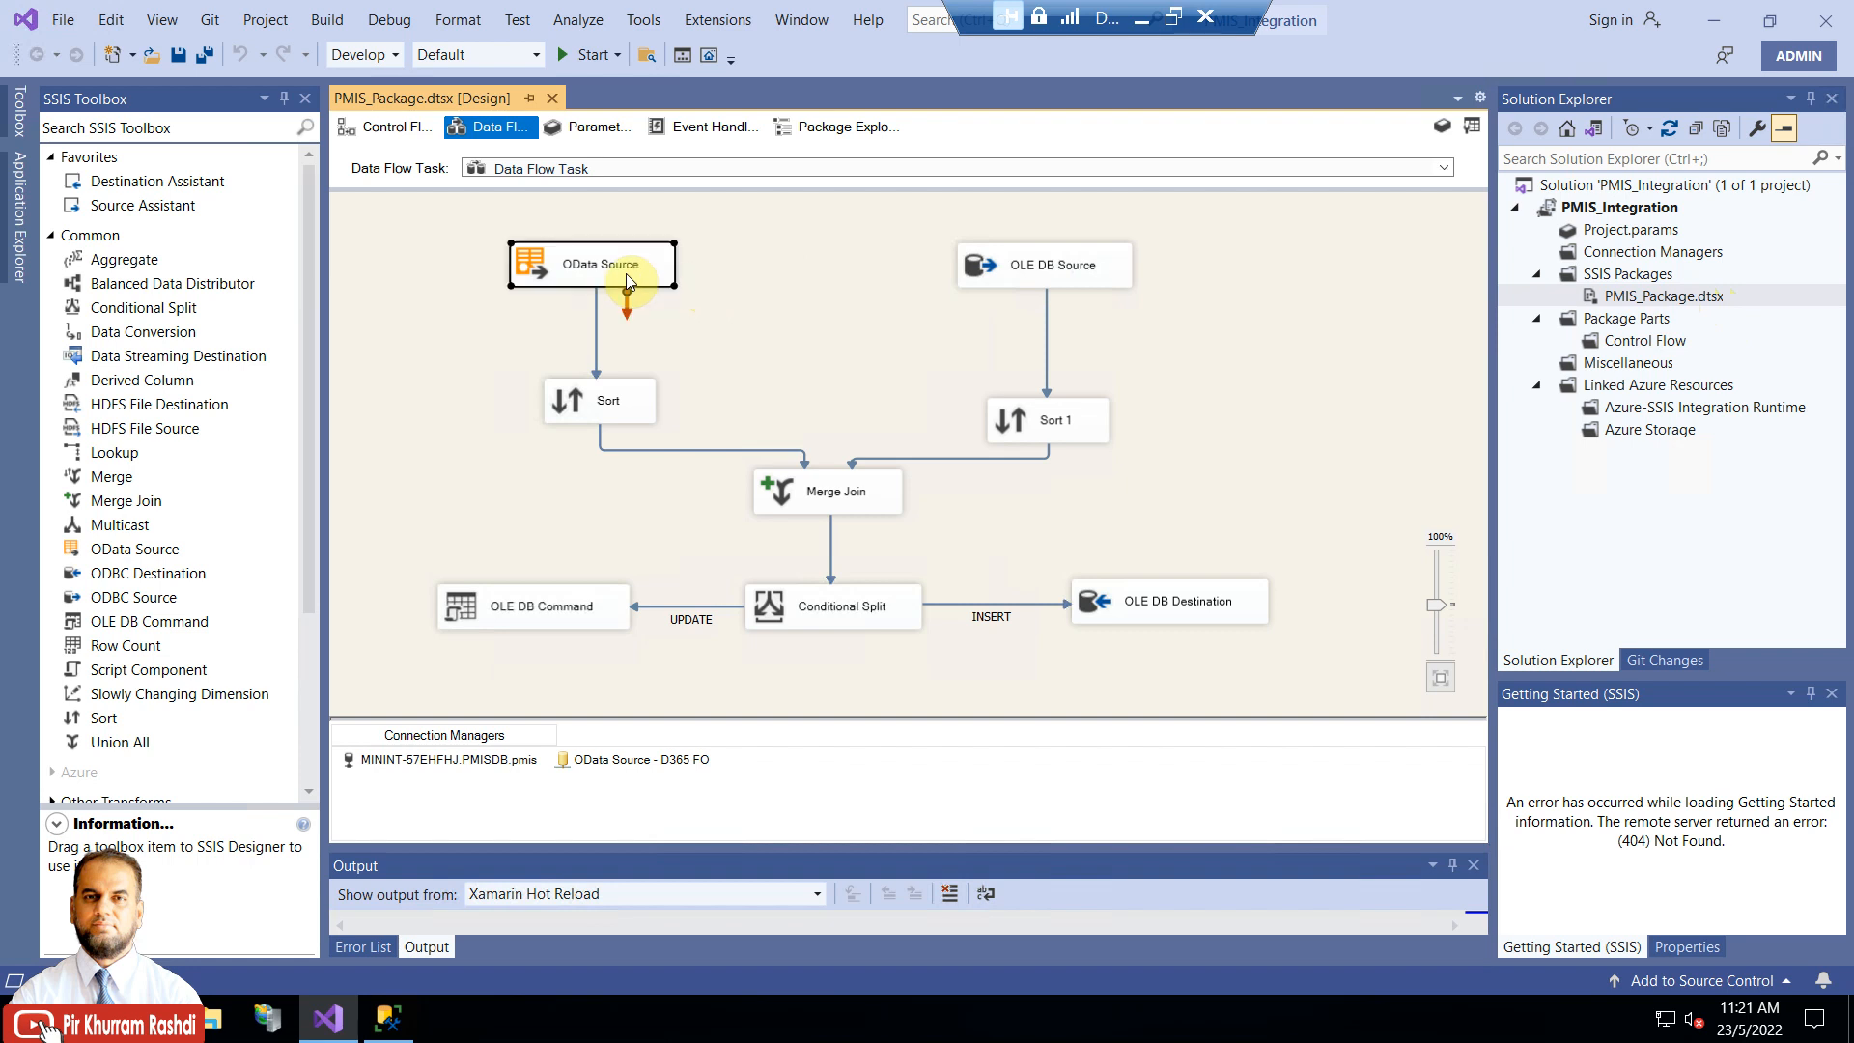
{"action": "right_click", "coordinate": [626, 274]}
{"action": "left_click", "coordinate": [544, 288]}
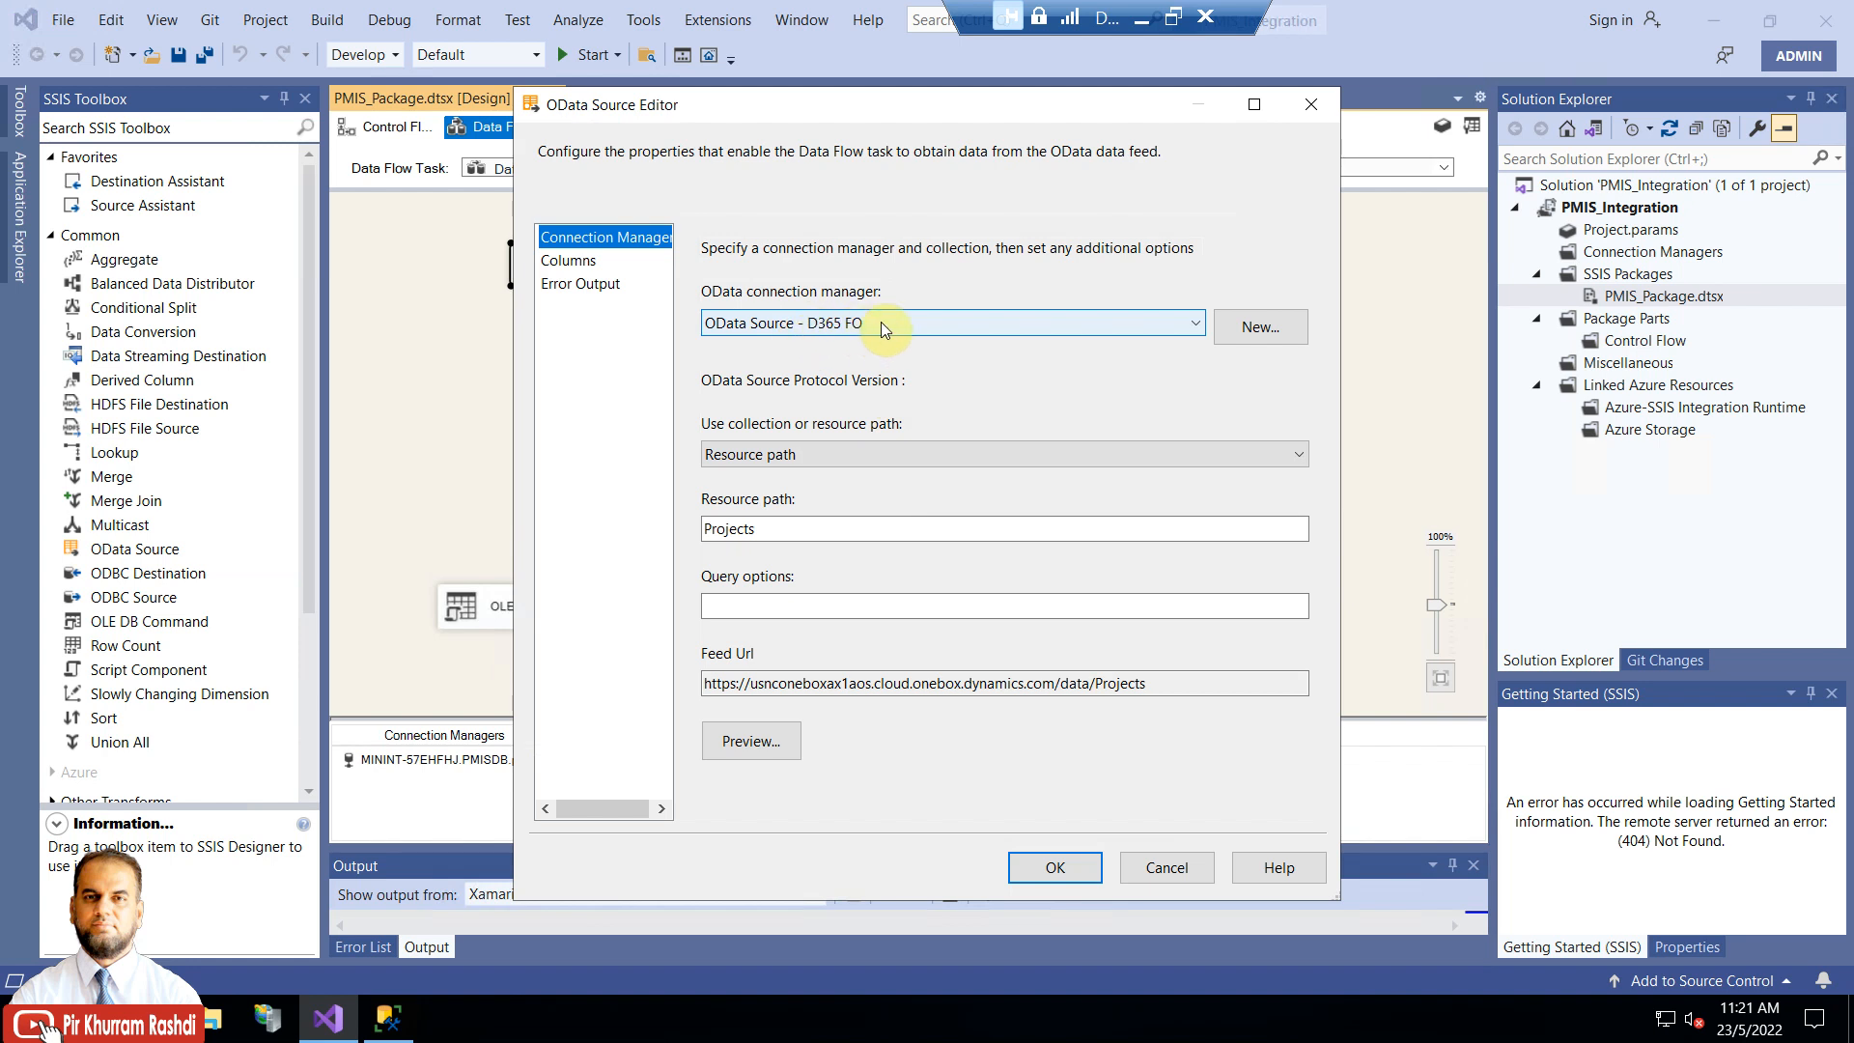
Examine the OData source's collection or resource path options, the Projects resource path and how it forms the feed URL
{"action": "left_click", "coordinate": [836, 456]}
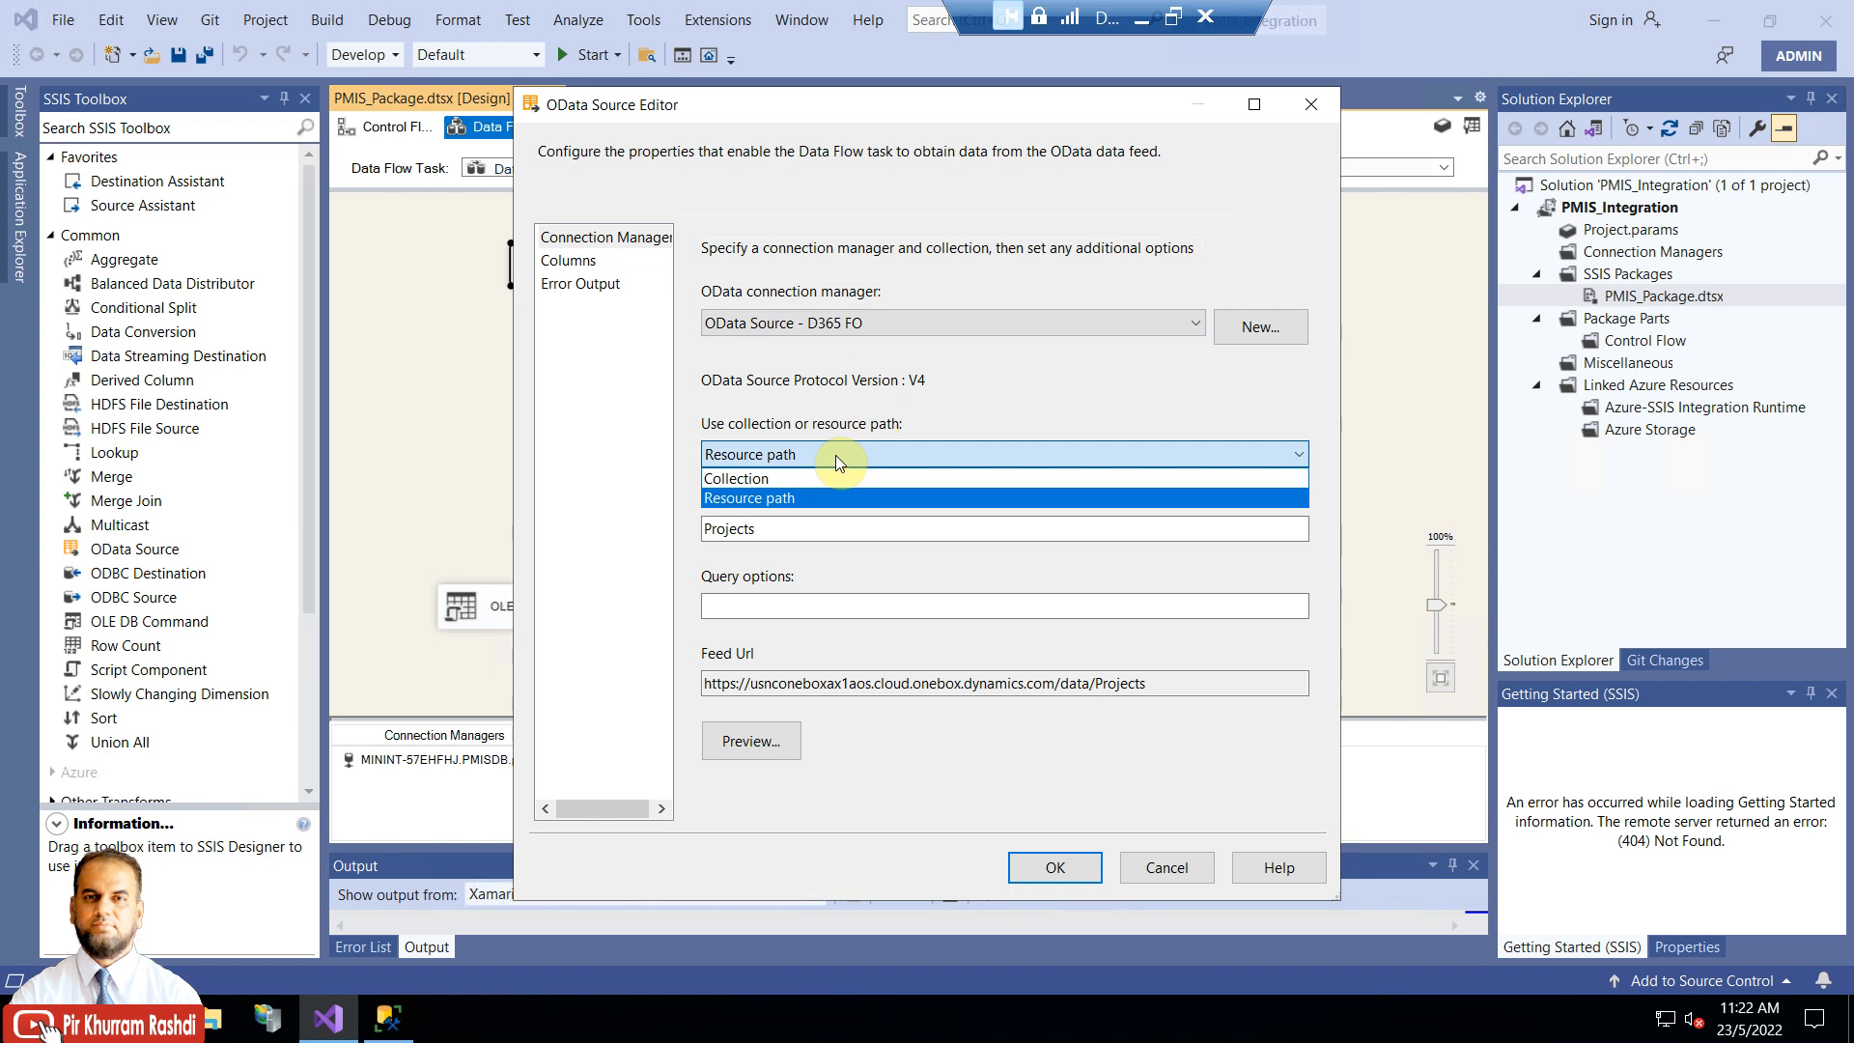
{"action": "left_click", "coordinate": [836, 455]}
{"action": "left_click", "coordinate": [747, 529]}
{"action": "double_click", "coordinate": [746, 529]}
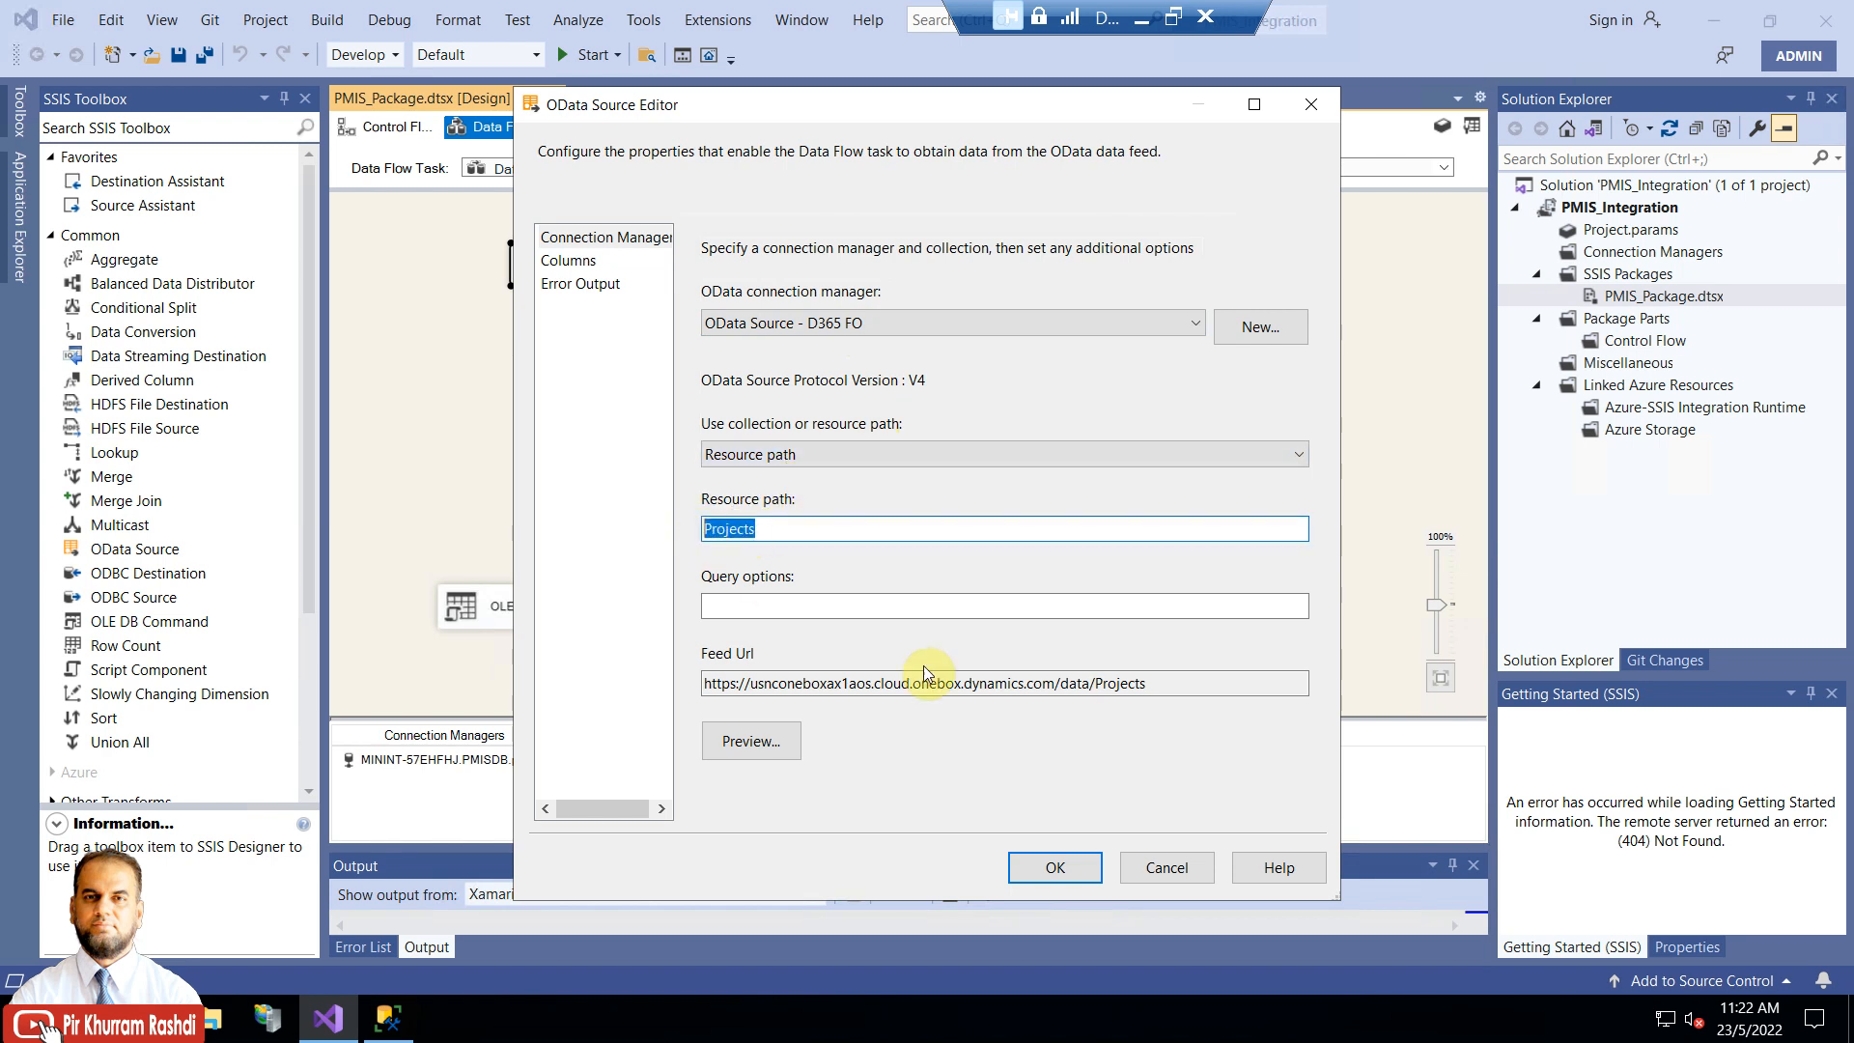
{"action": "left_click_drag", "start_coordinate": [1090, 687], "coordinate": [1186, 686]}
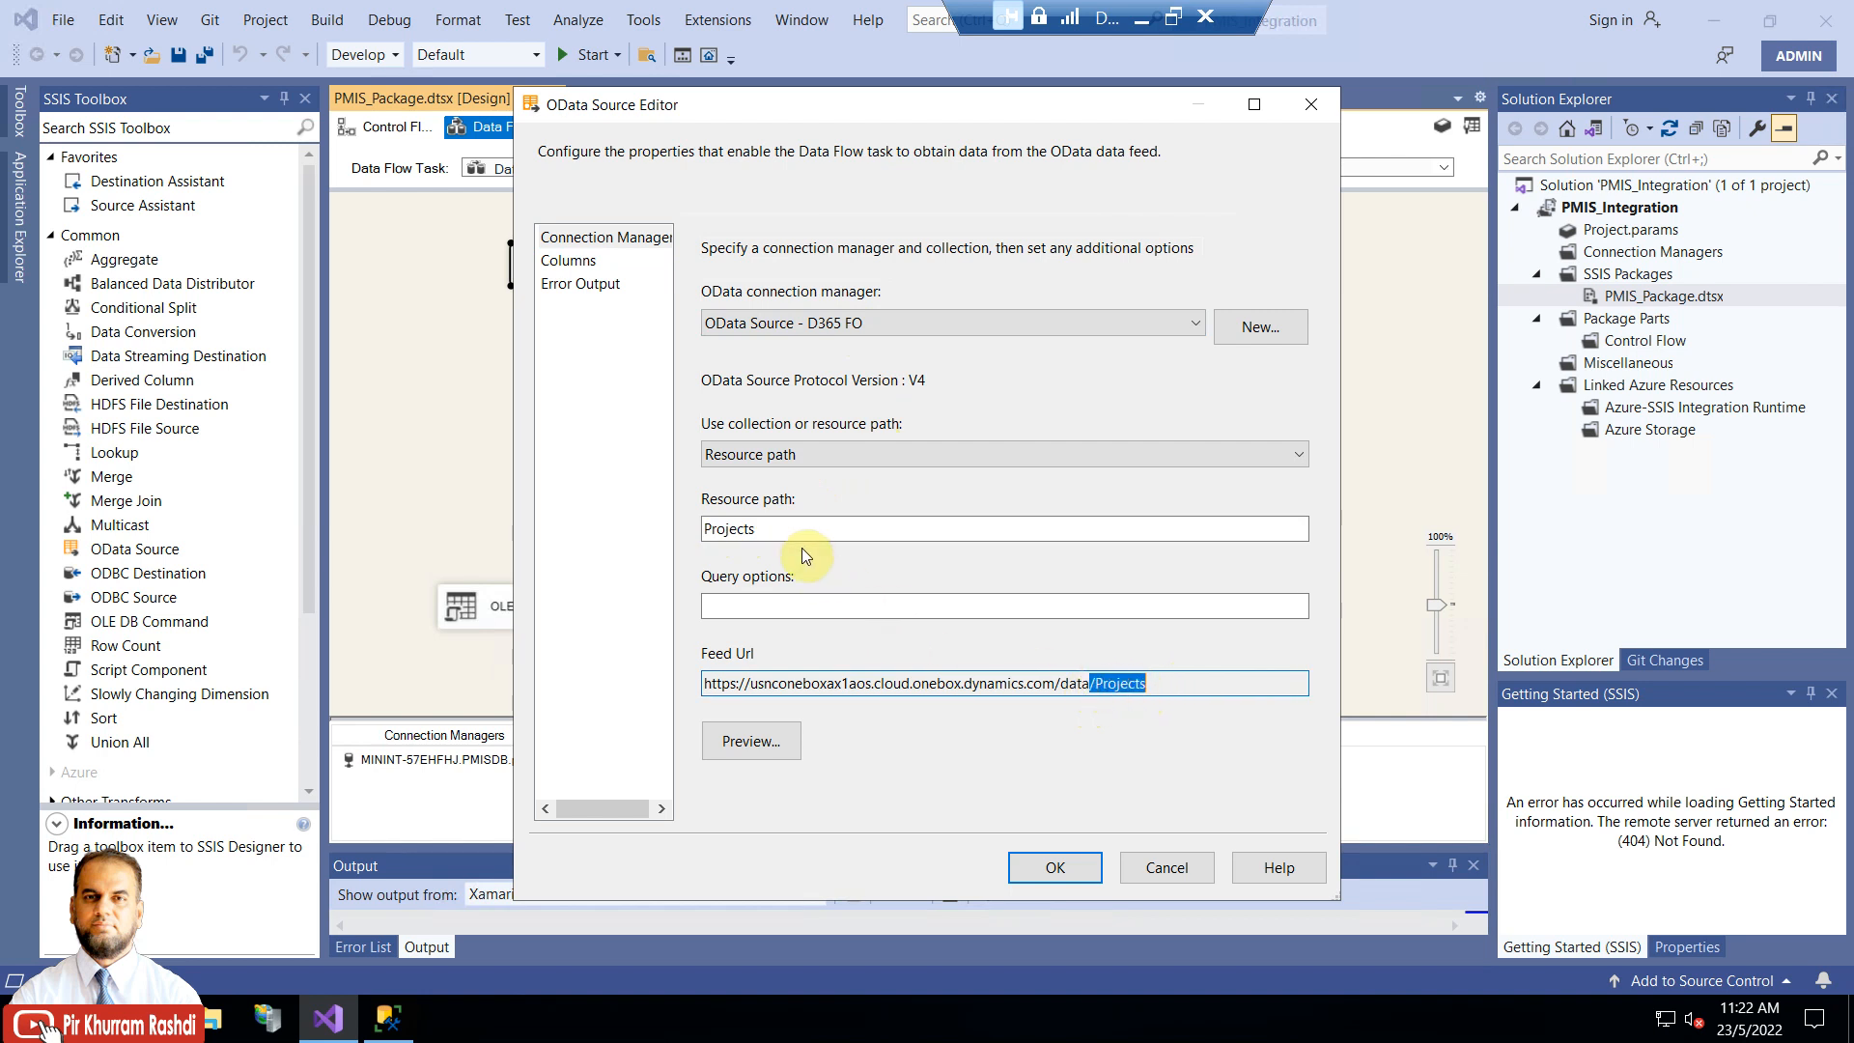
{"action": "left_click_drag", "start_coordinate": [704, 684], "coordinate": [1095, 682]}
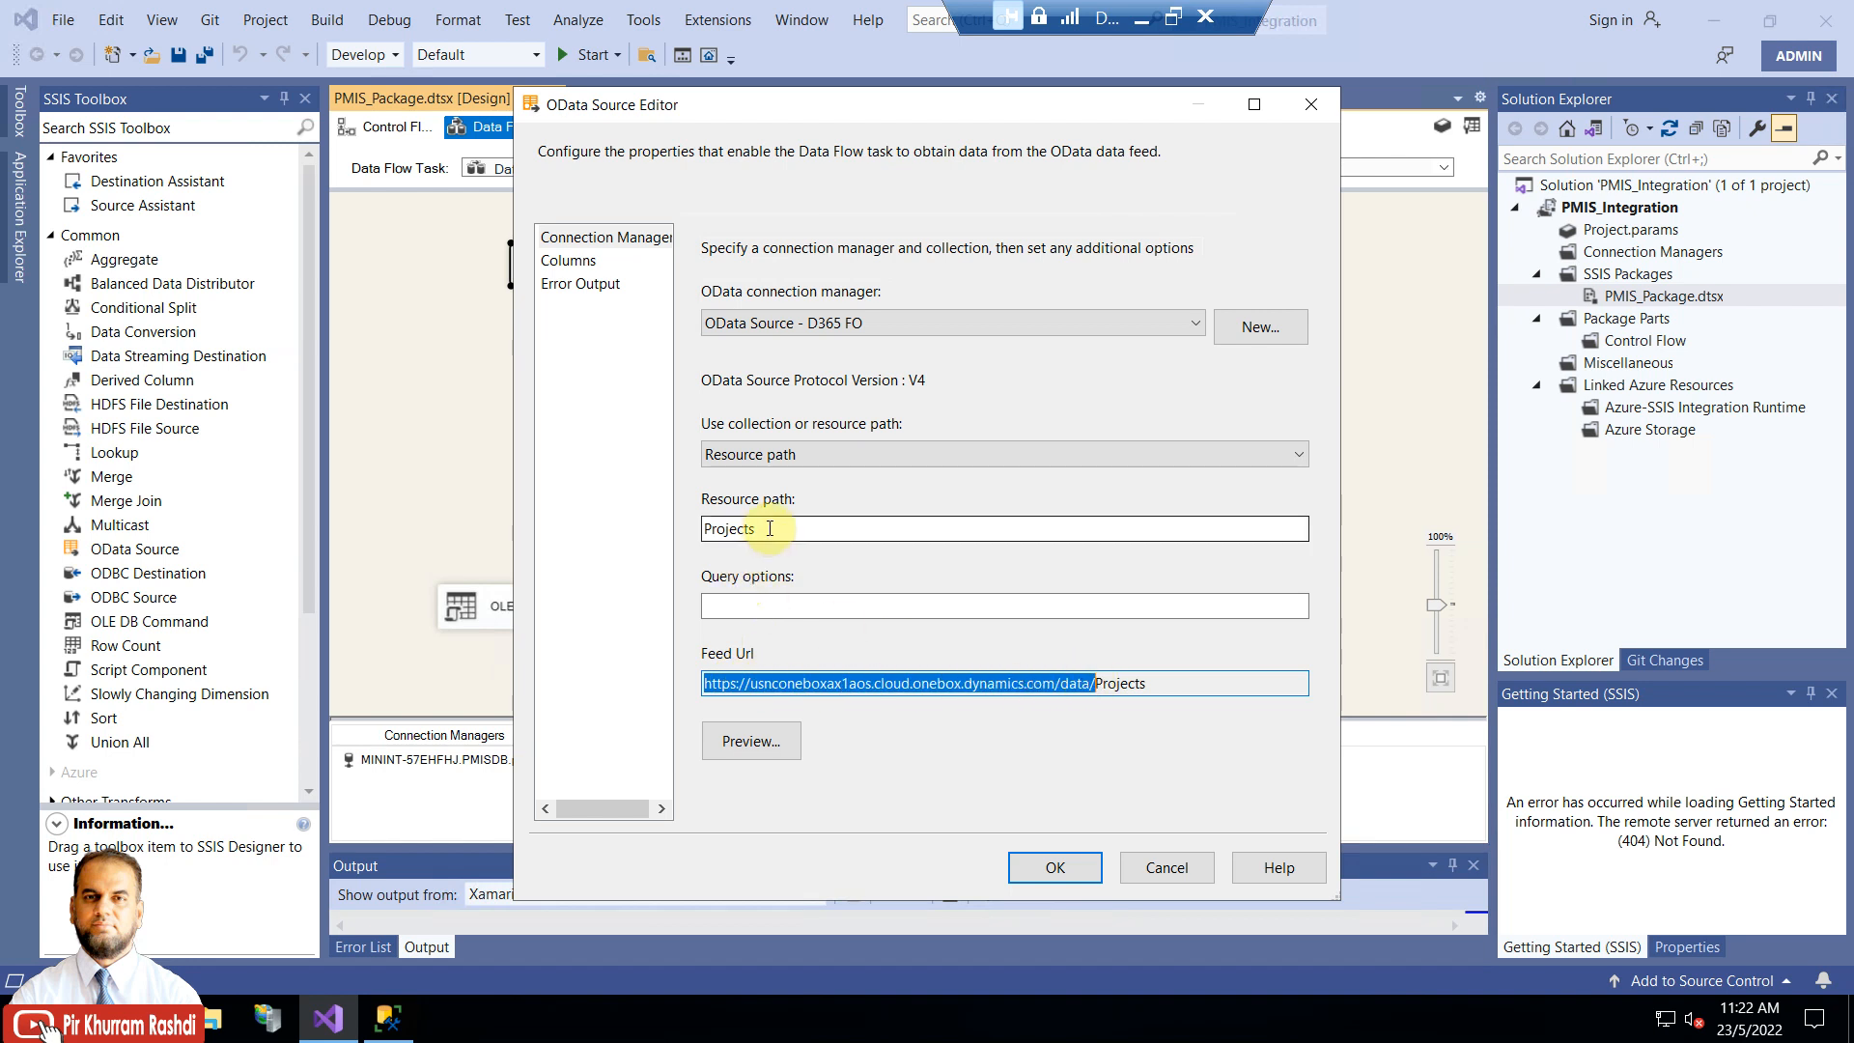
{"action": "left_click_drag", "start_coordinate": [770, 529], "coordinate": [662, 529]}
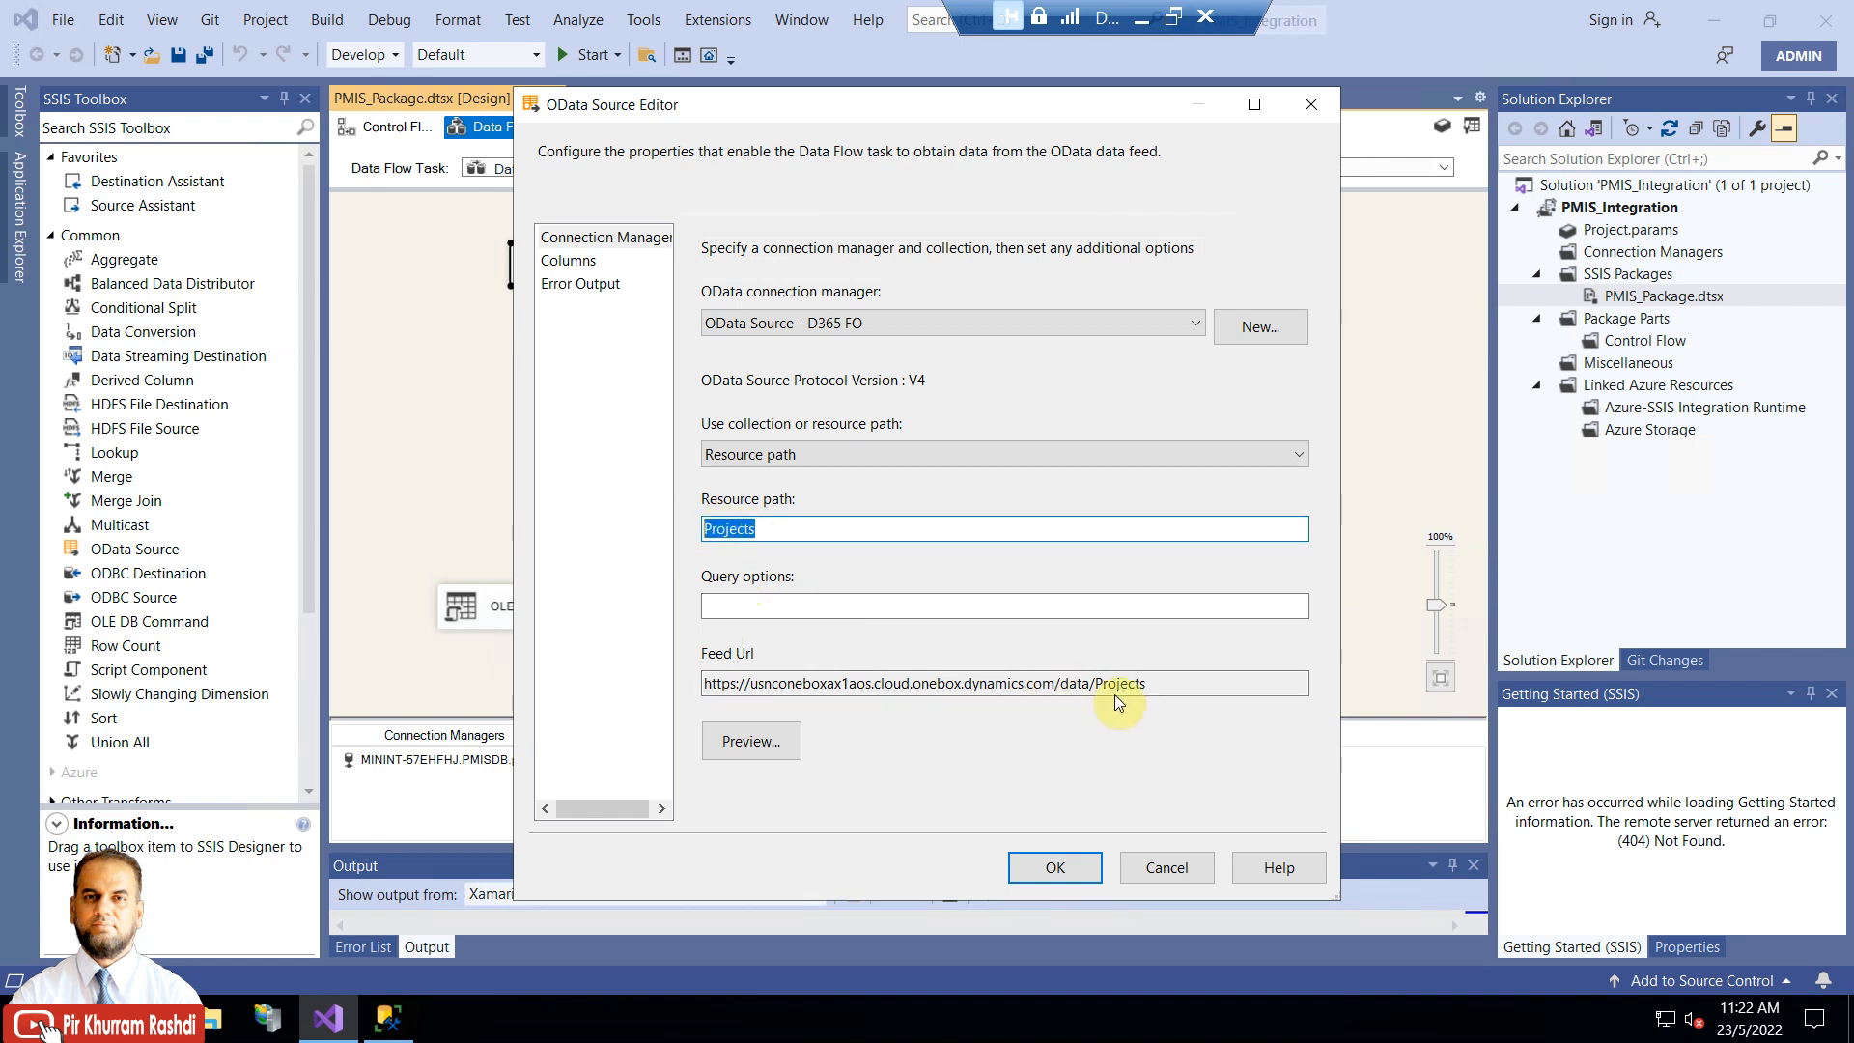
{"action": "left_click_drag", "start_coordinate": [1099, 683], "coordinate": [1219, 685]}
{"action": "left_click", "coordinate": [879, 463]}
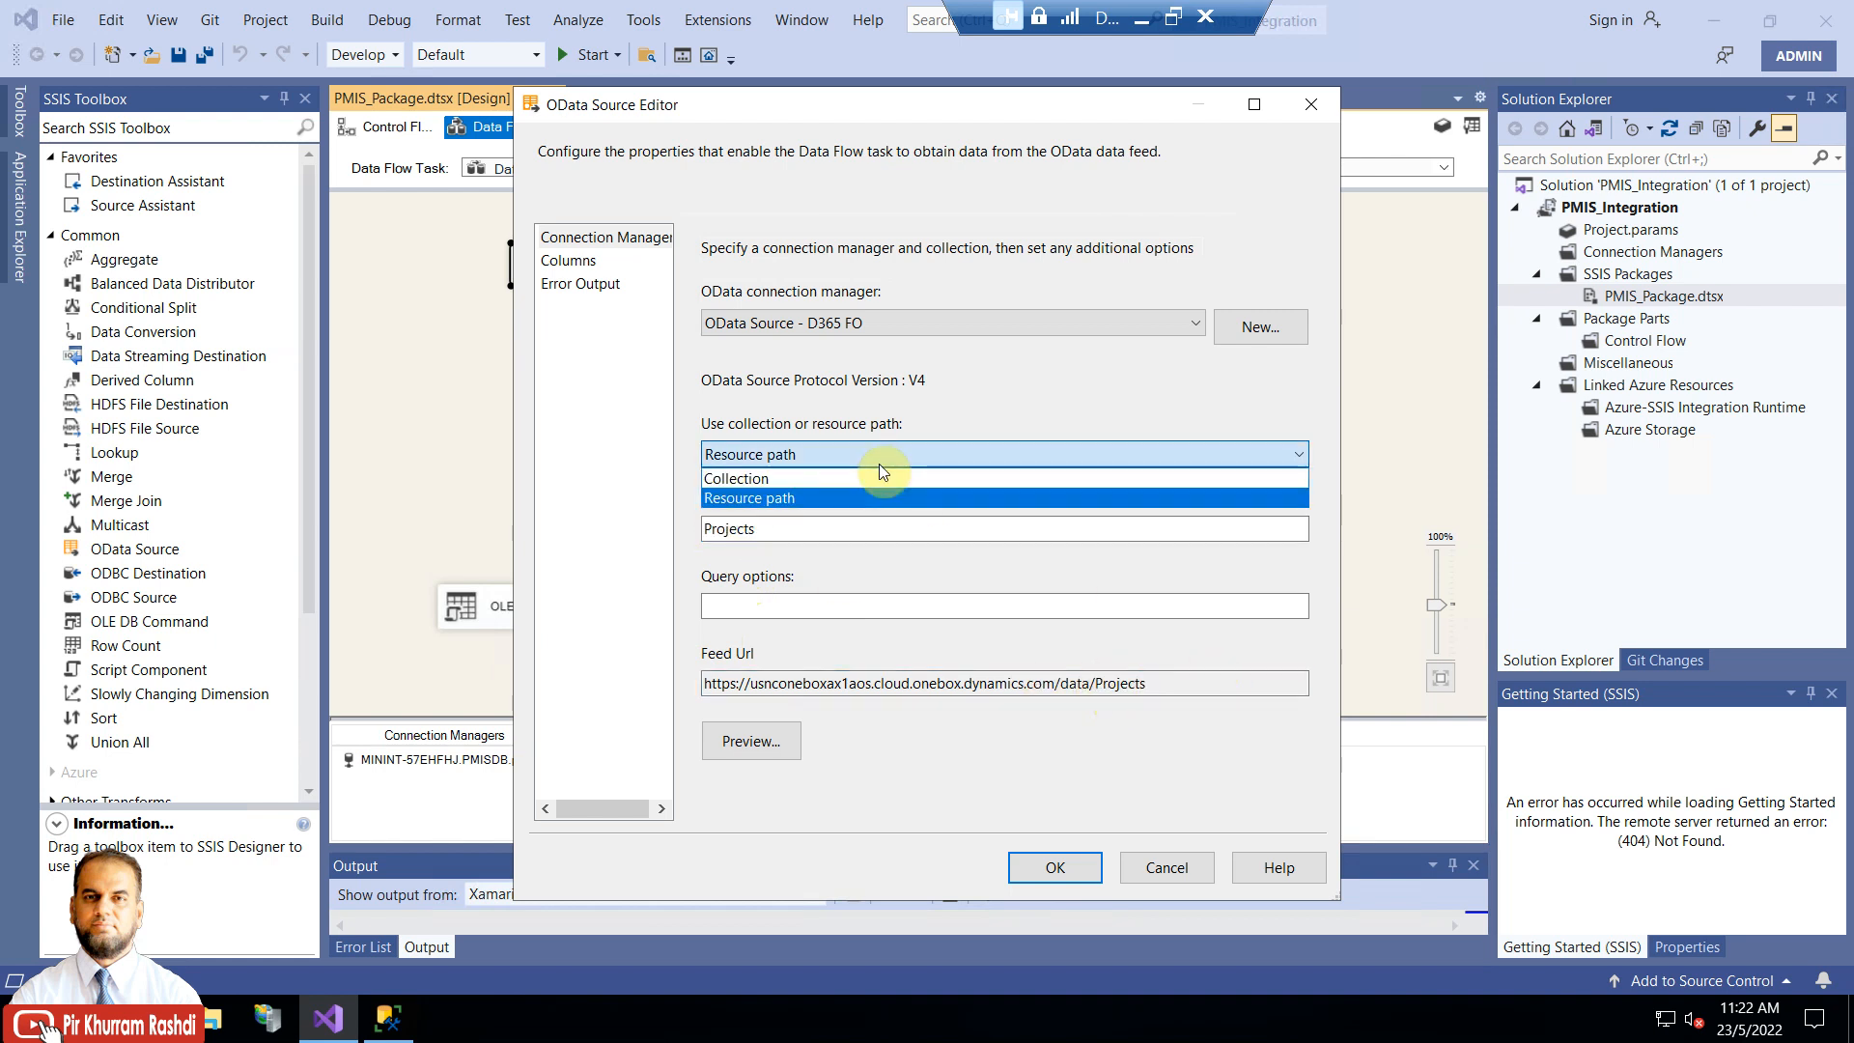
{"action": "left_click", "coordinate": [823, 444]}
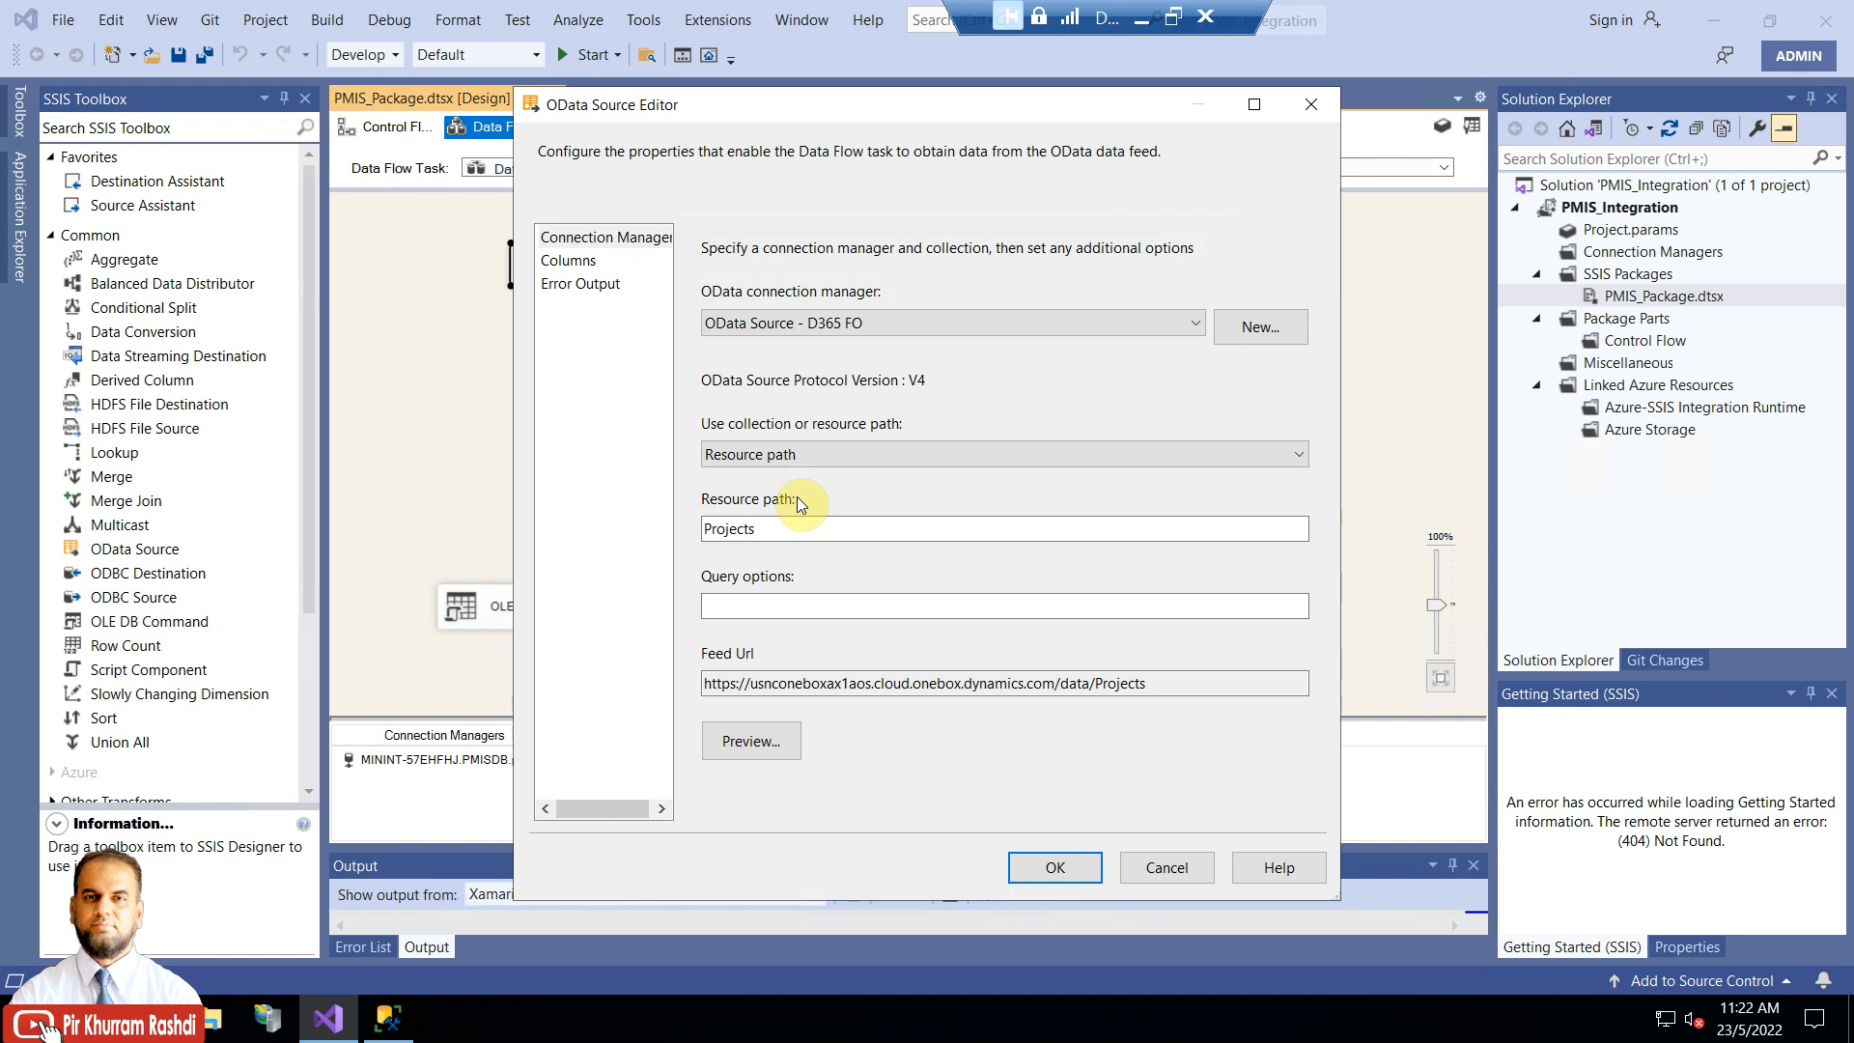
{"action": "left_click", "coordinate": [758, 527]}
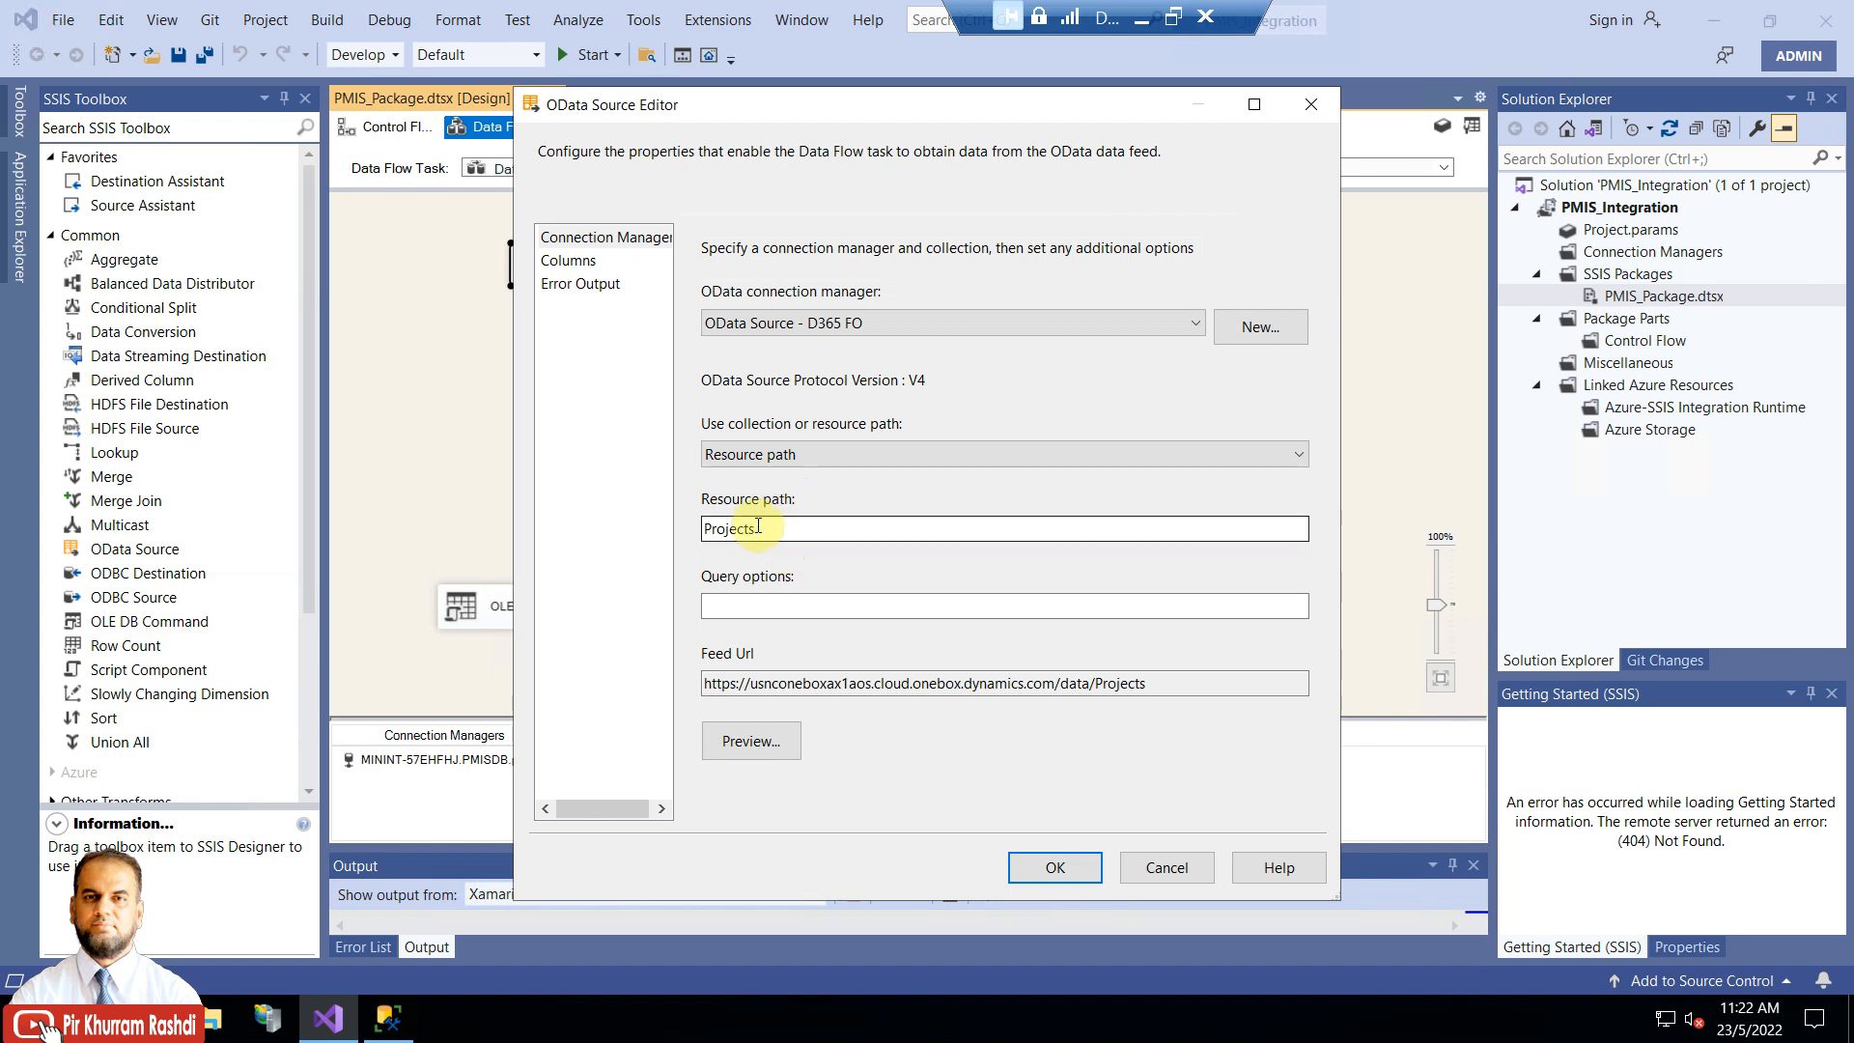
Review the external and output columns chosen for the OData source and close its editor without saving
{"action": "left_click", "coordinate": [587, 262]}
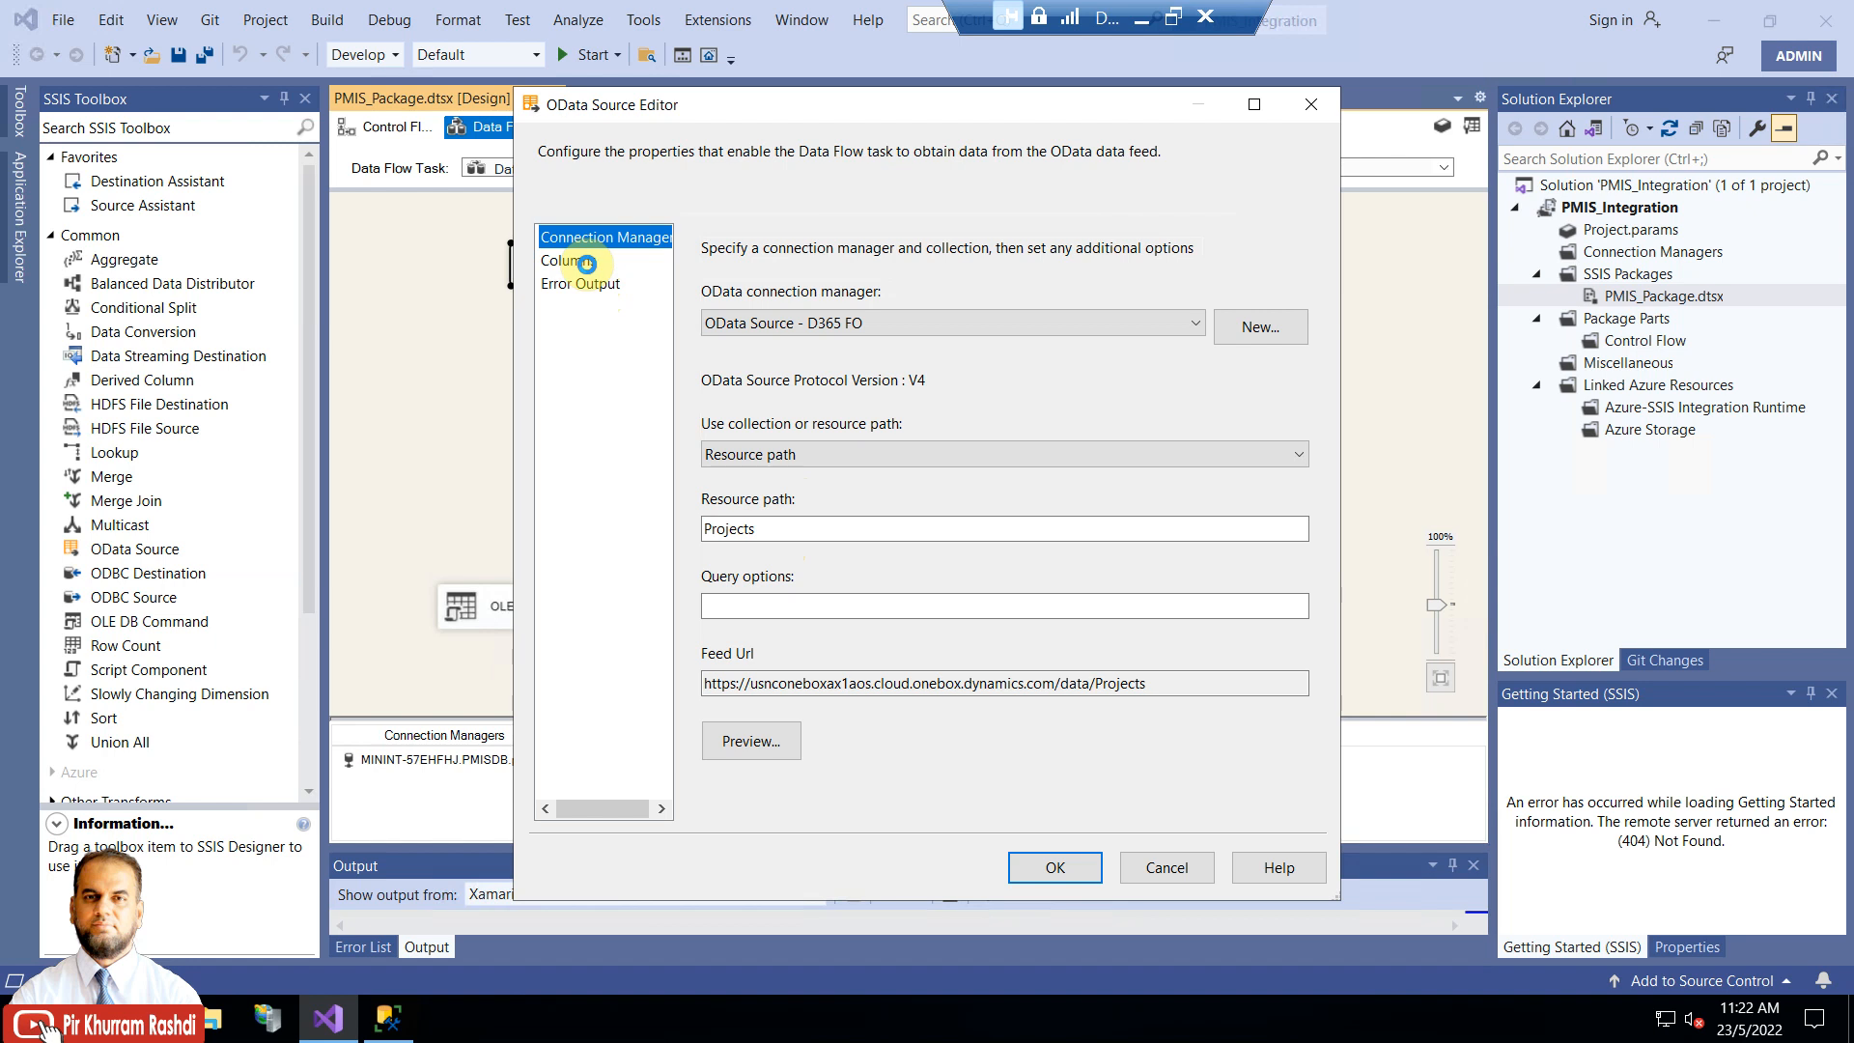
{"action": "left_click", "coordinate": [586, 262]}
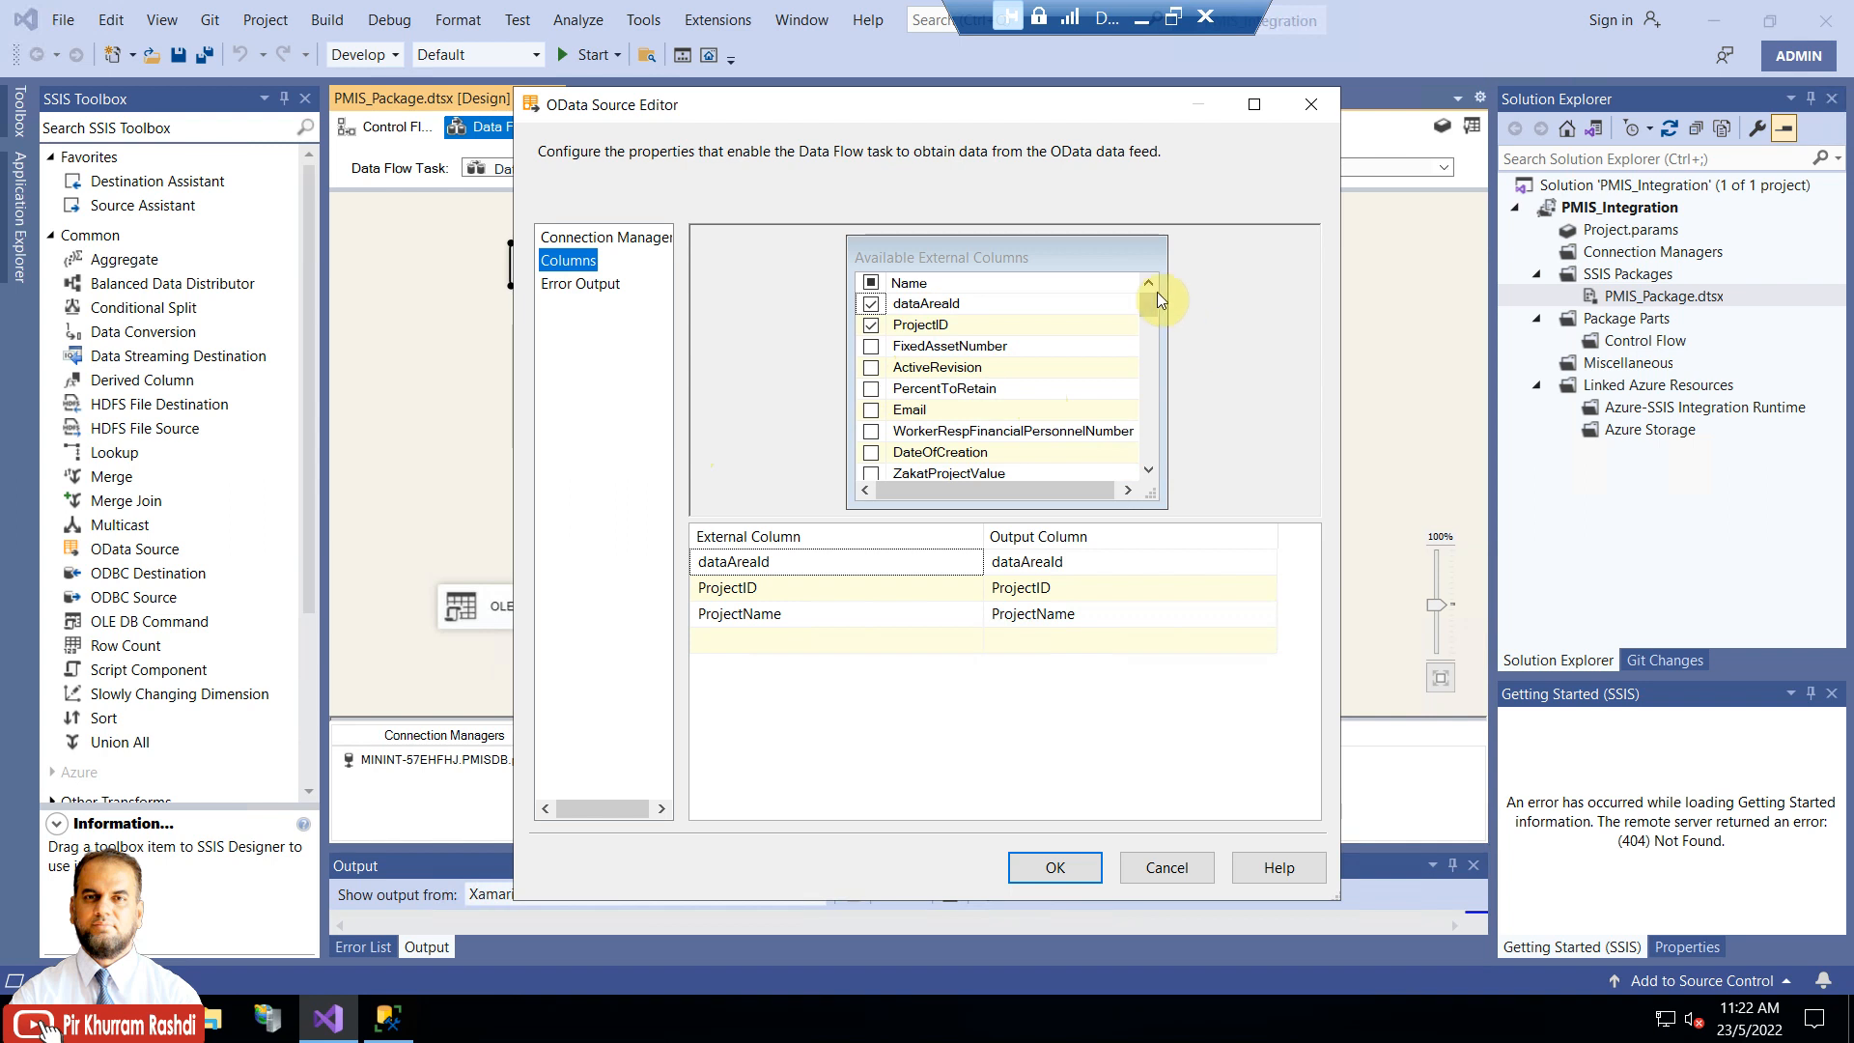
{"action": "left_click_drag", "start_coordinate": [1151, 298], "coordinate": [1157, 454]}
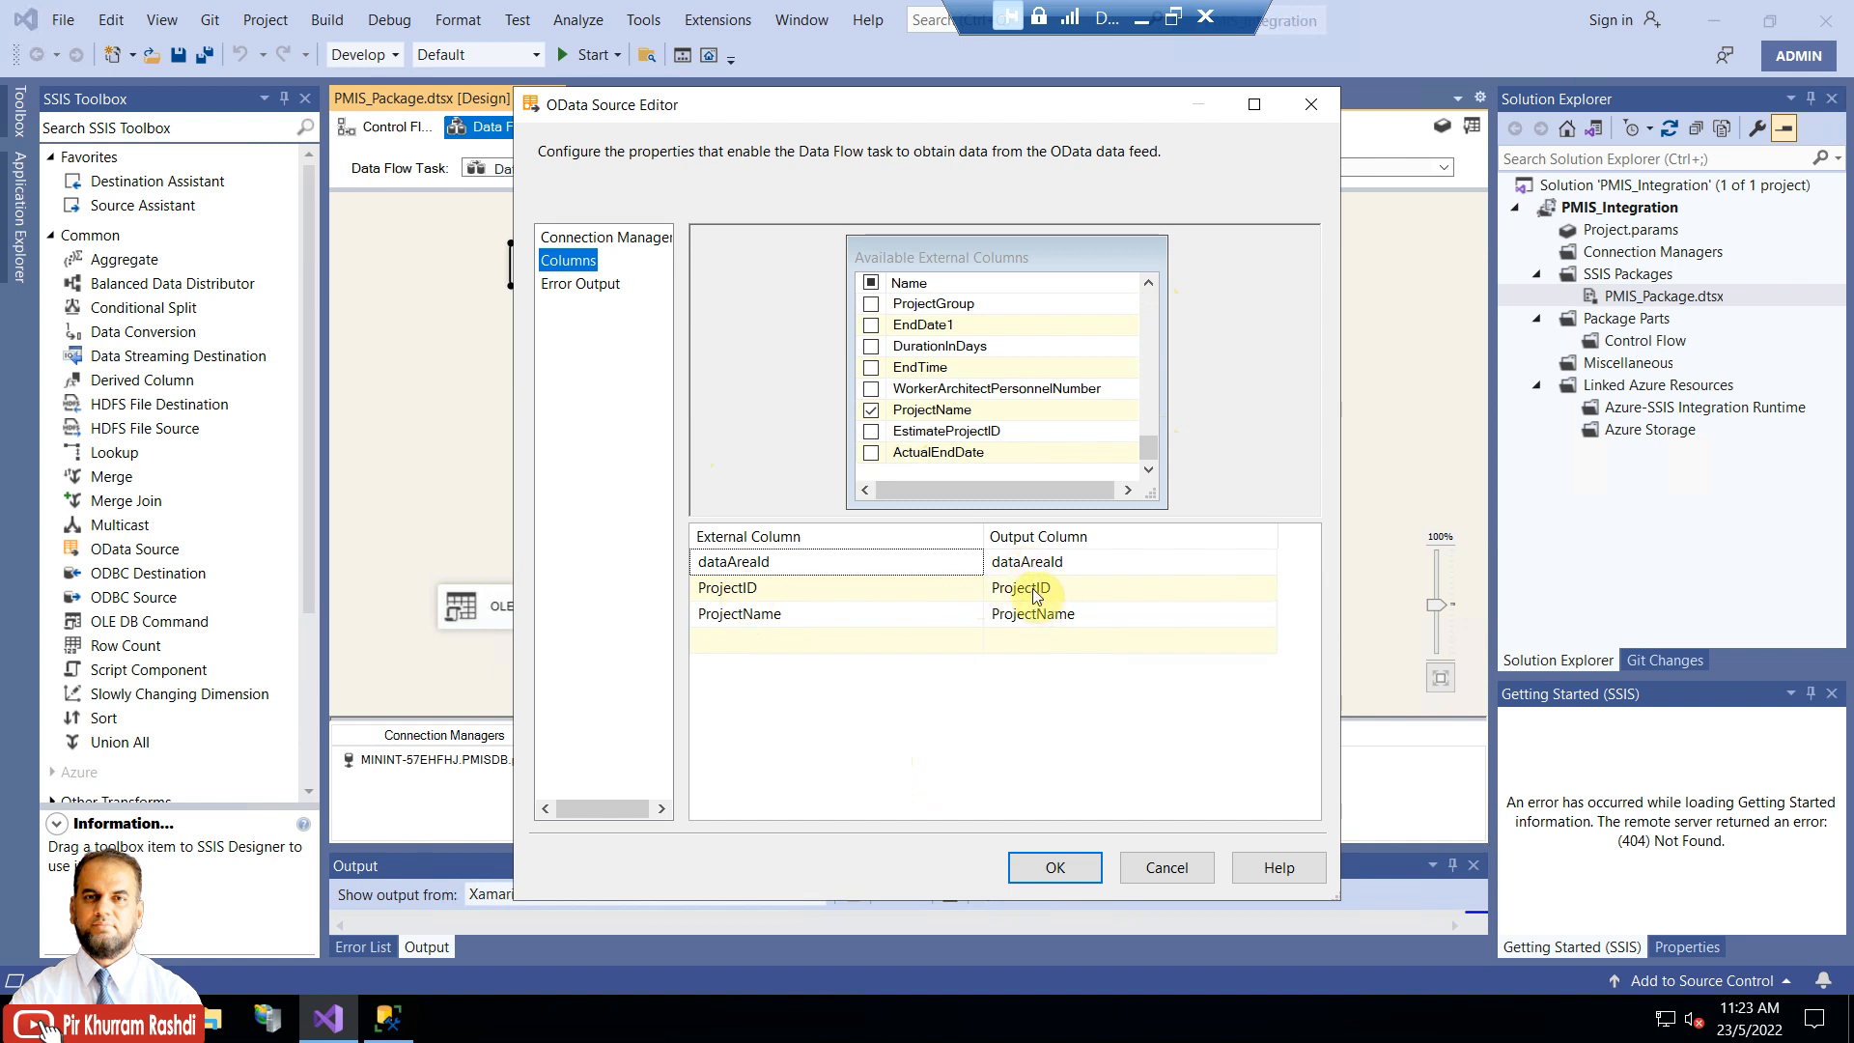
{"action": "left_click", "coordinate": [1139, 867]}
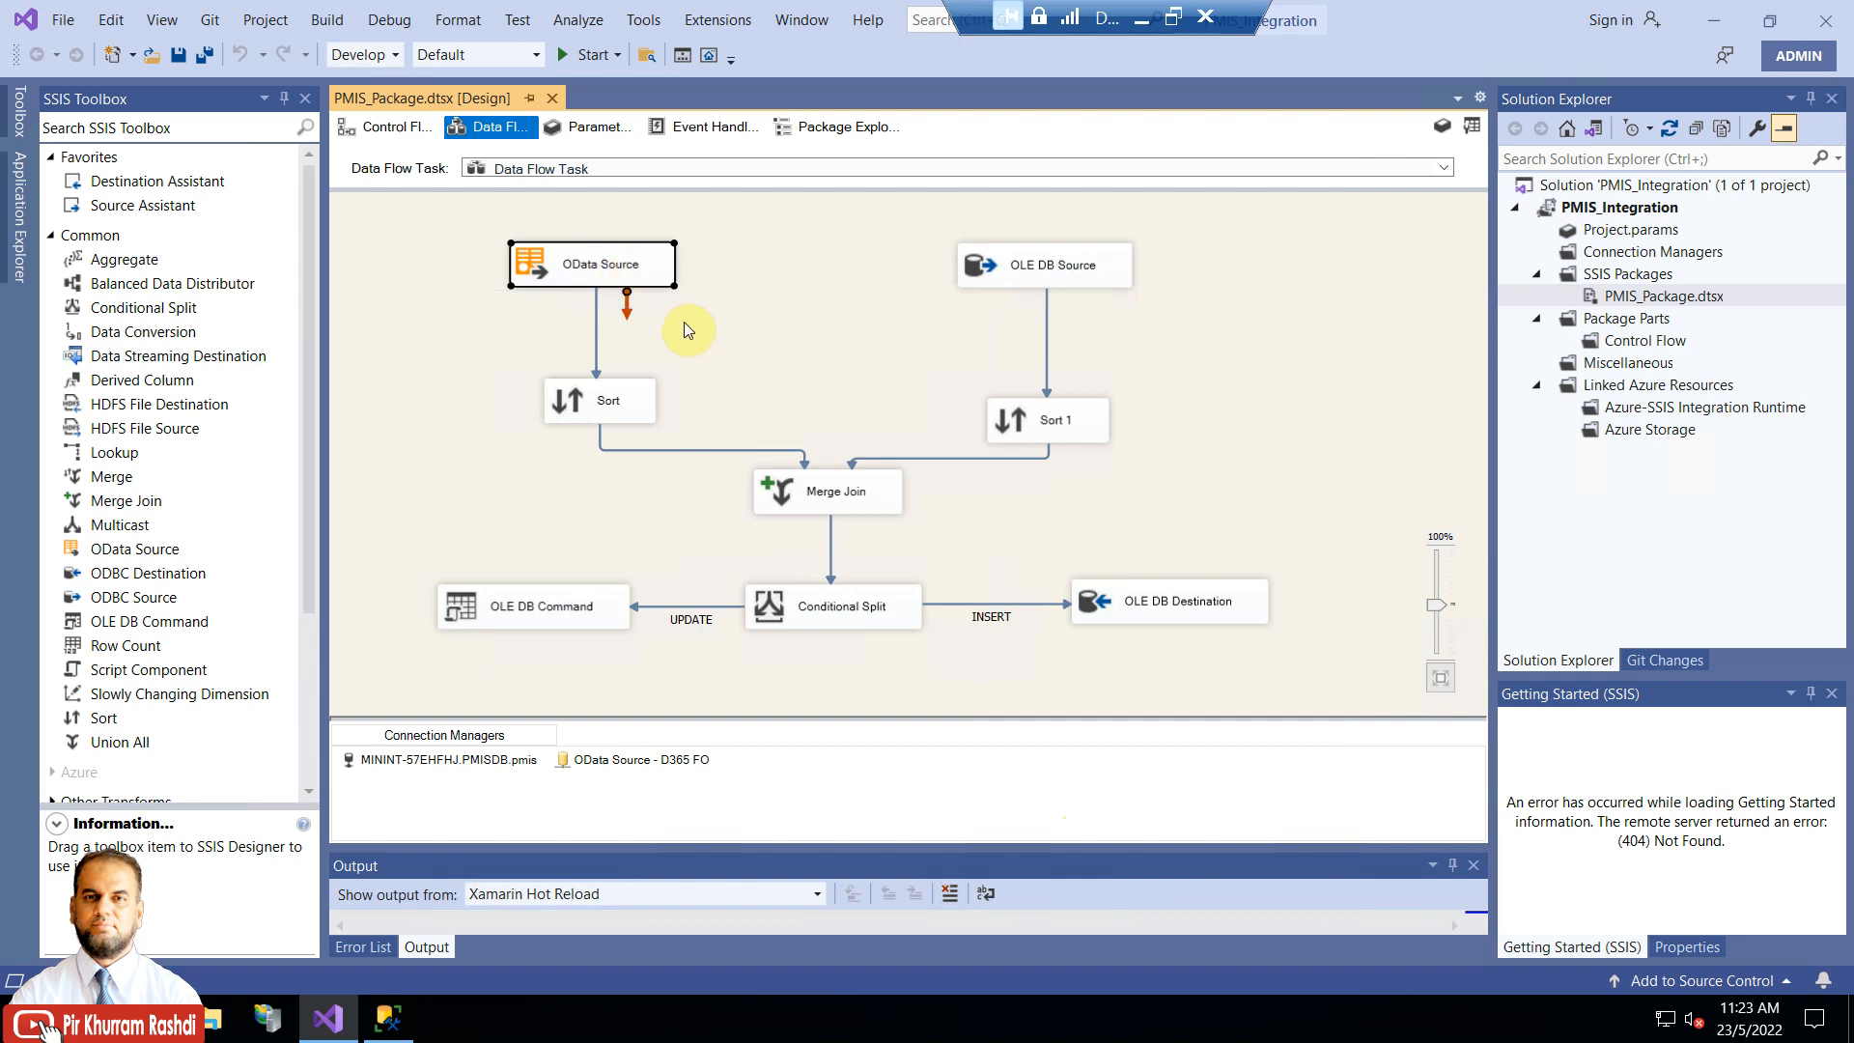
Open the editor of the Sort under OData Source and check the company in the Finance and Operations project list
{"action": "left_click", "coordinate": [616, 412]}
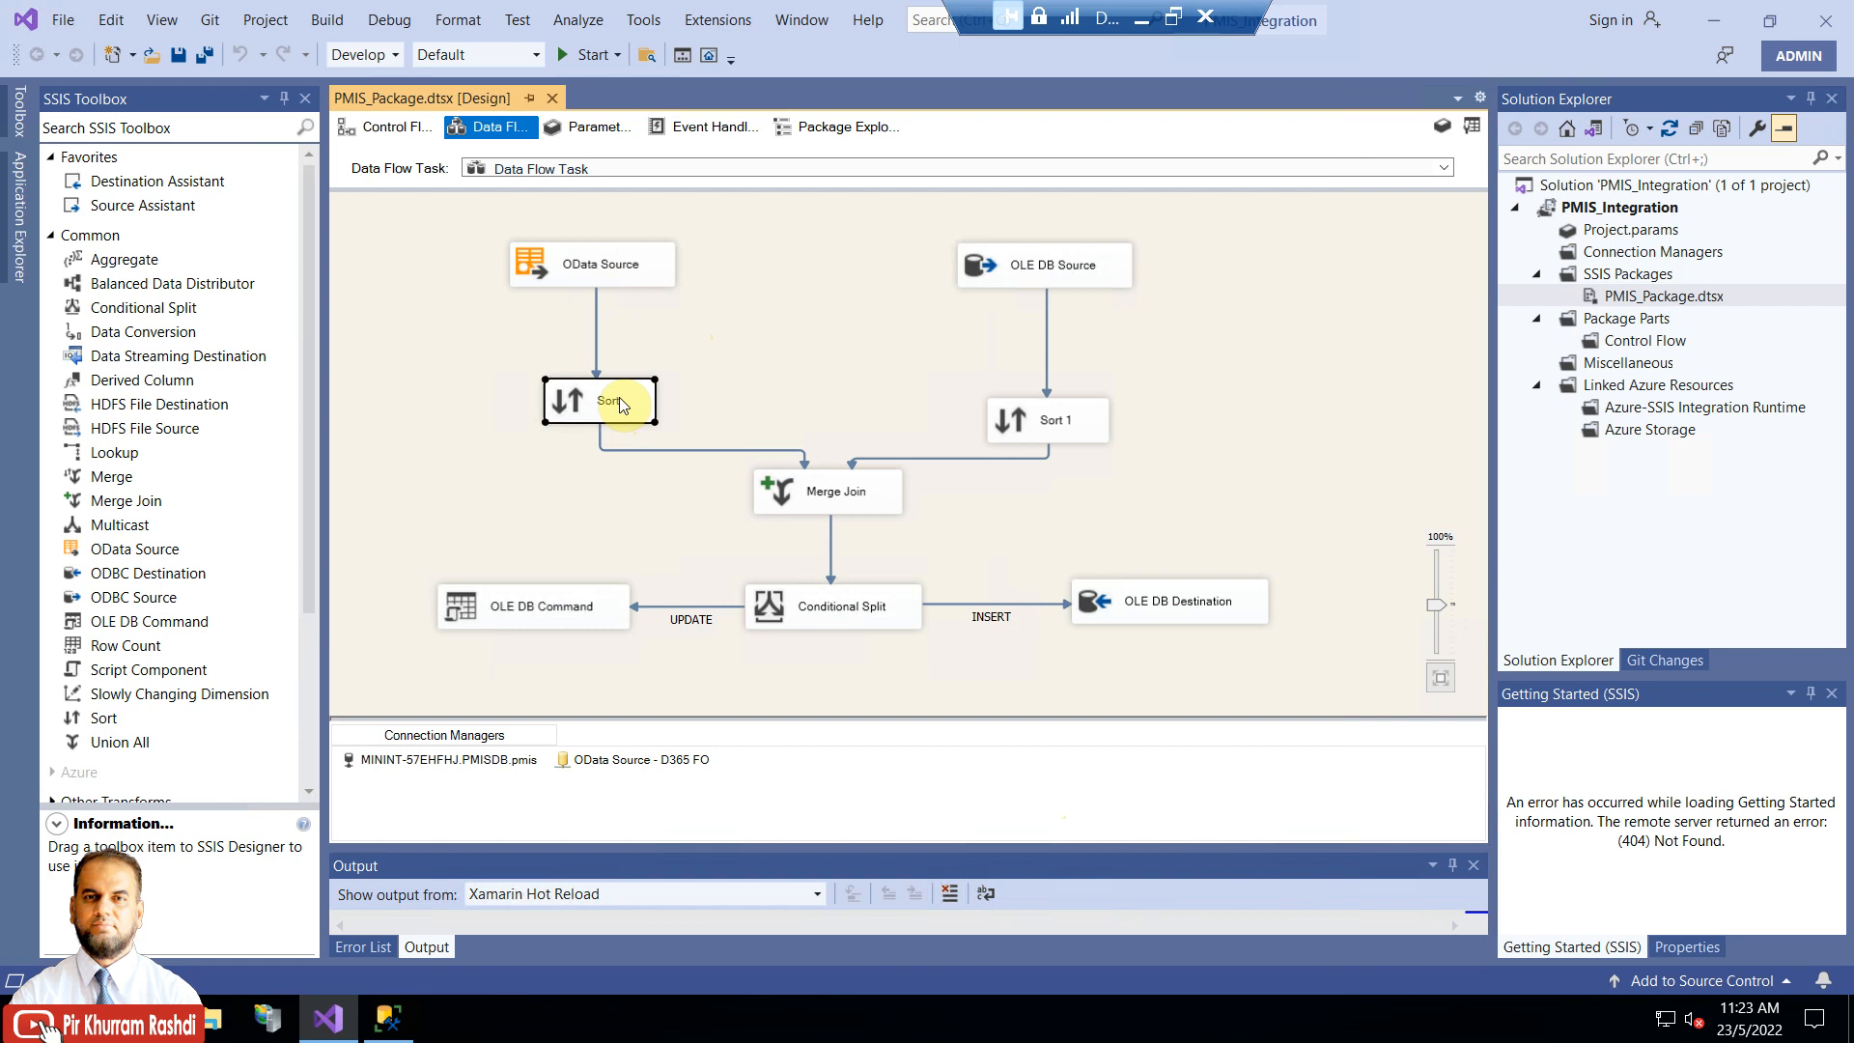
{"action": "right_click", "coordinate": [619, 403]}
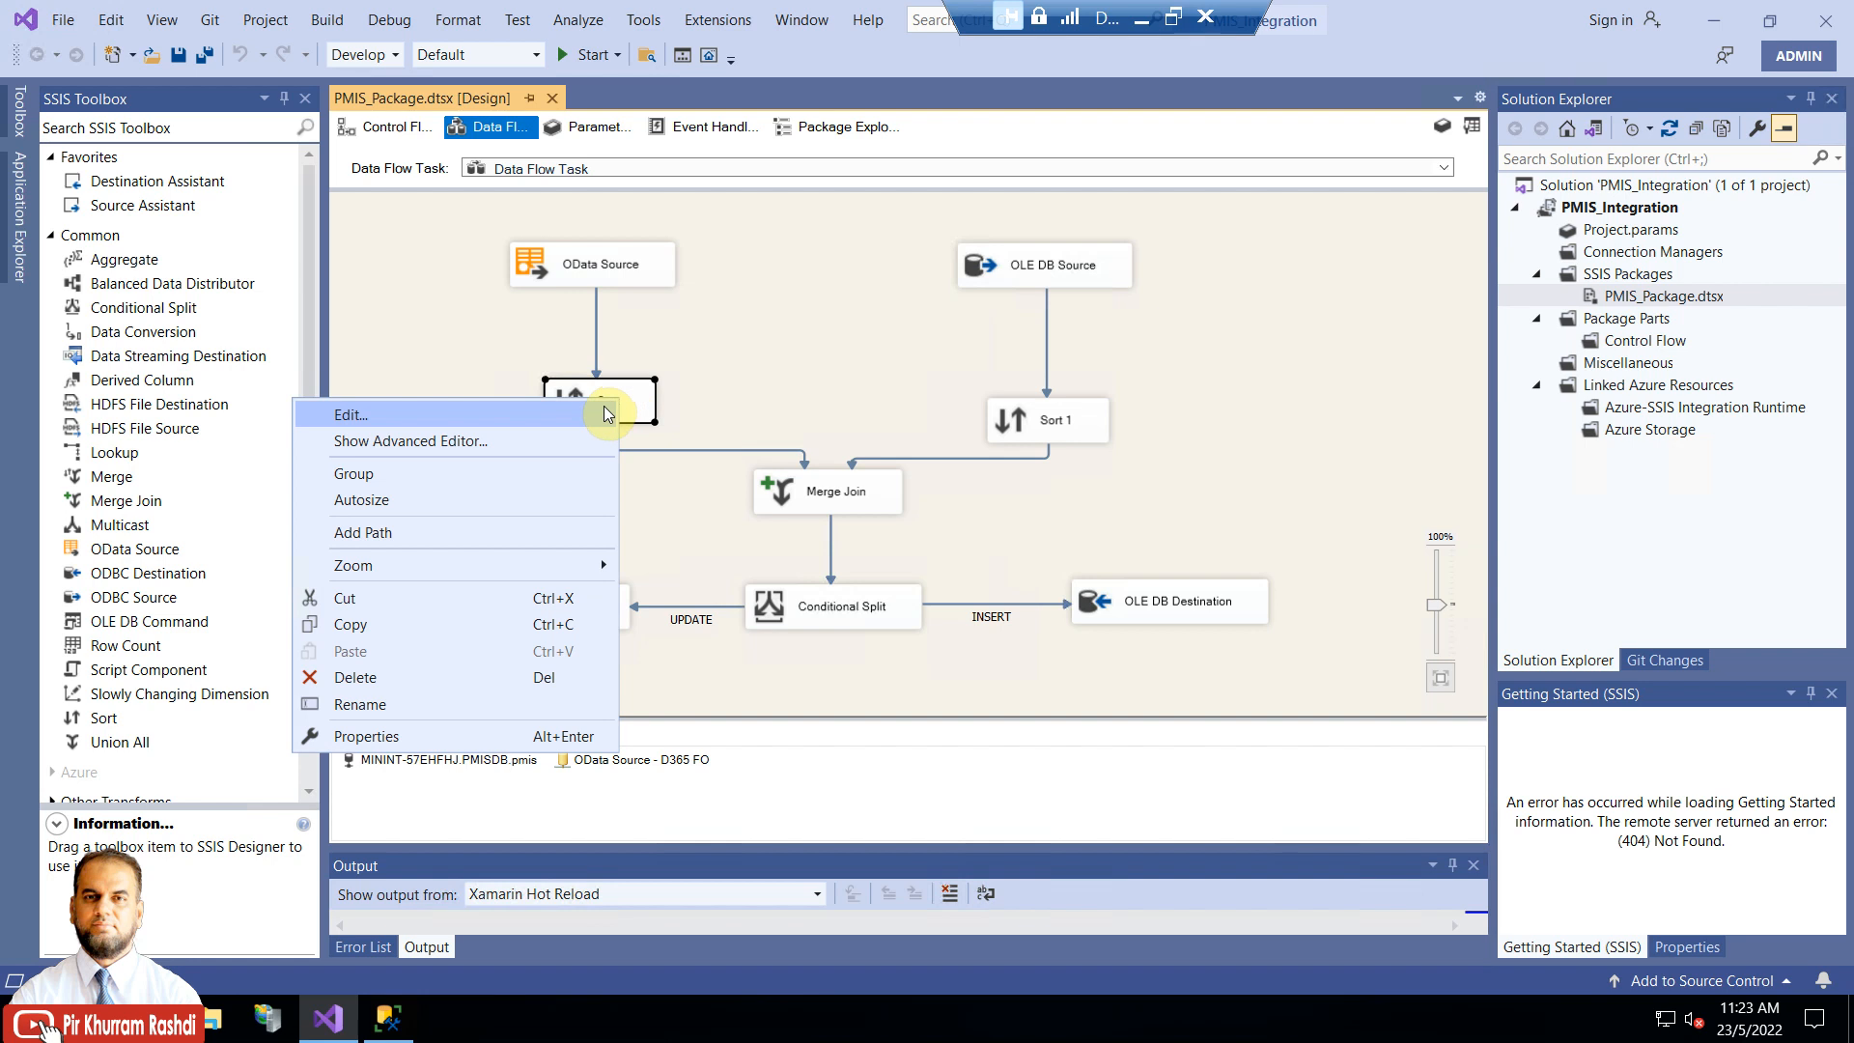
{"action": "left_click", "coordinate": [606, 413]}
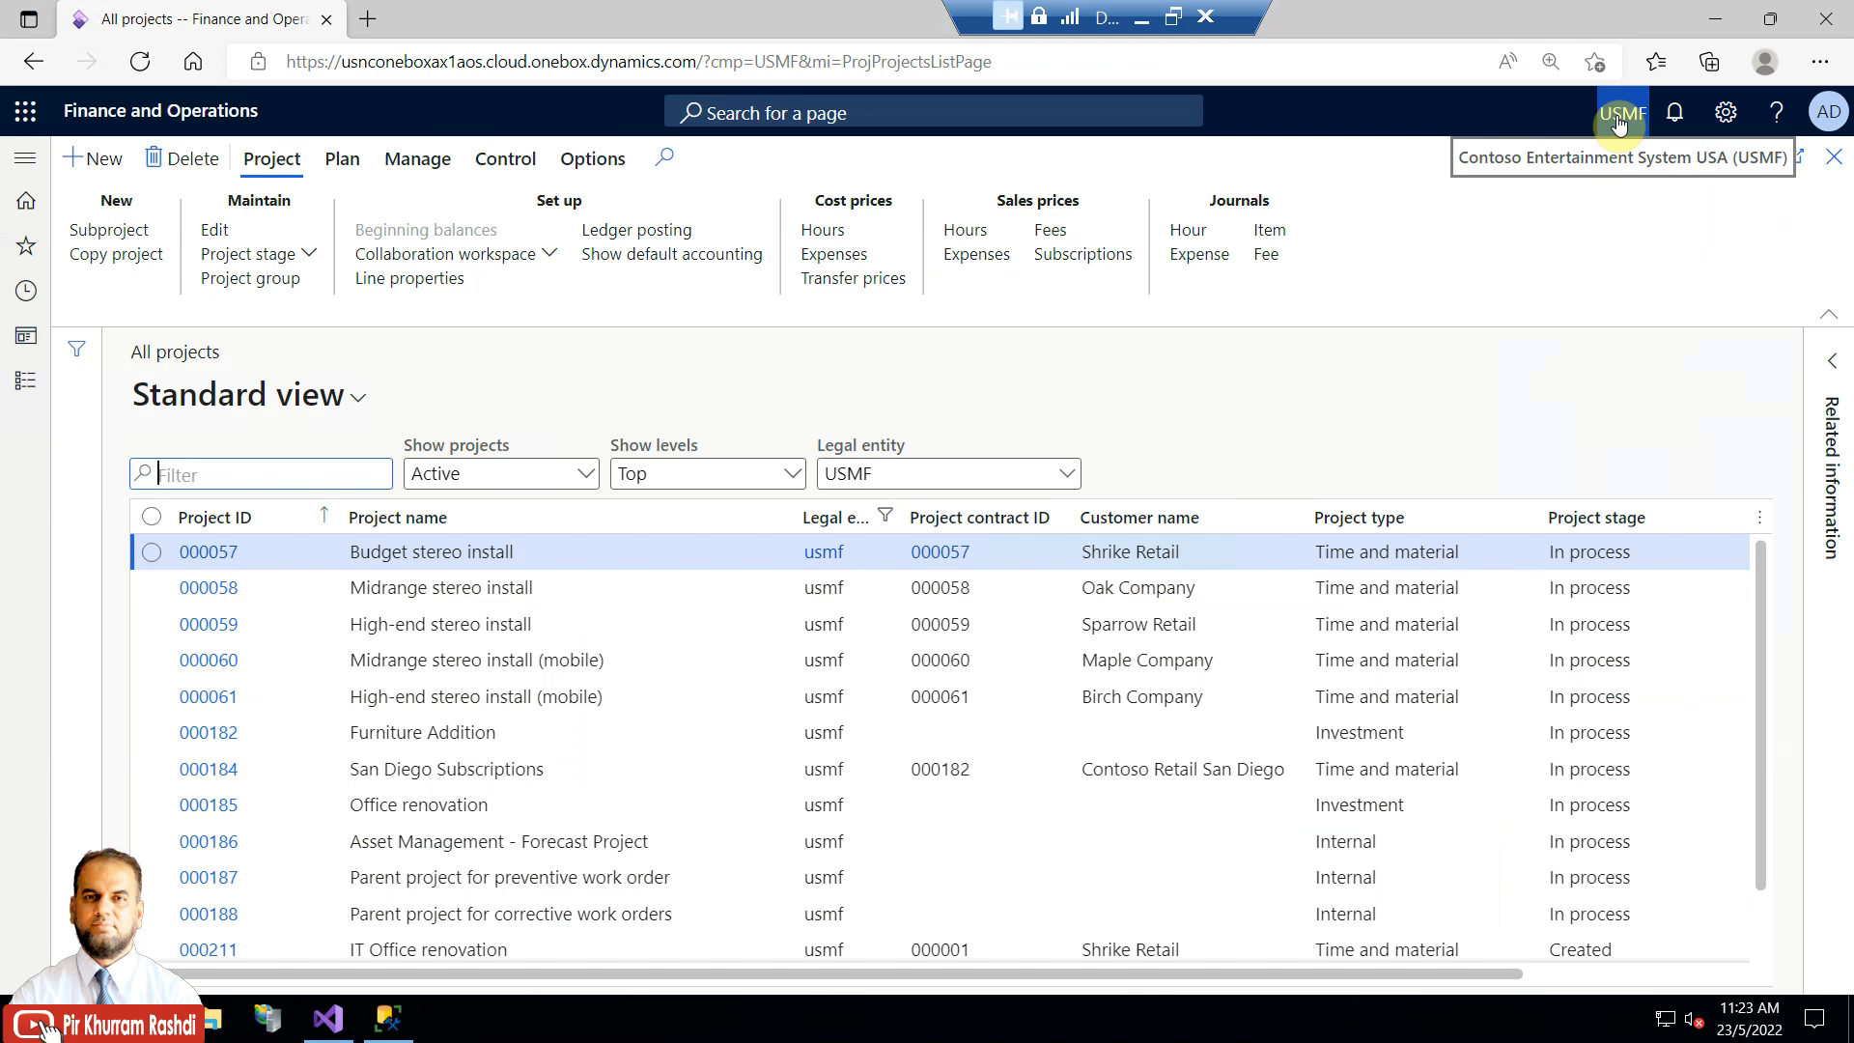
{"action": "left_click", "coordinate": [389, 1019]}
{"action": "left_click", "coordinate": [329, 1021]}
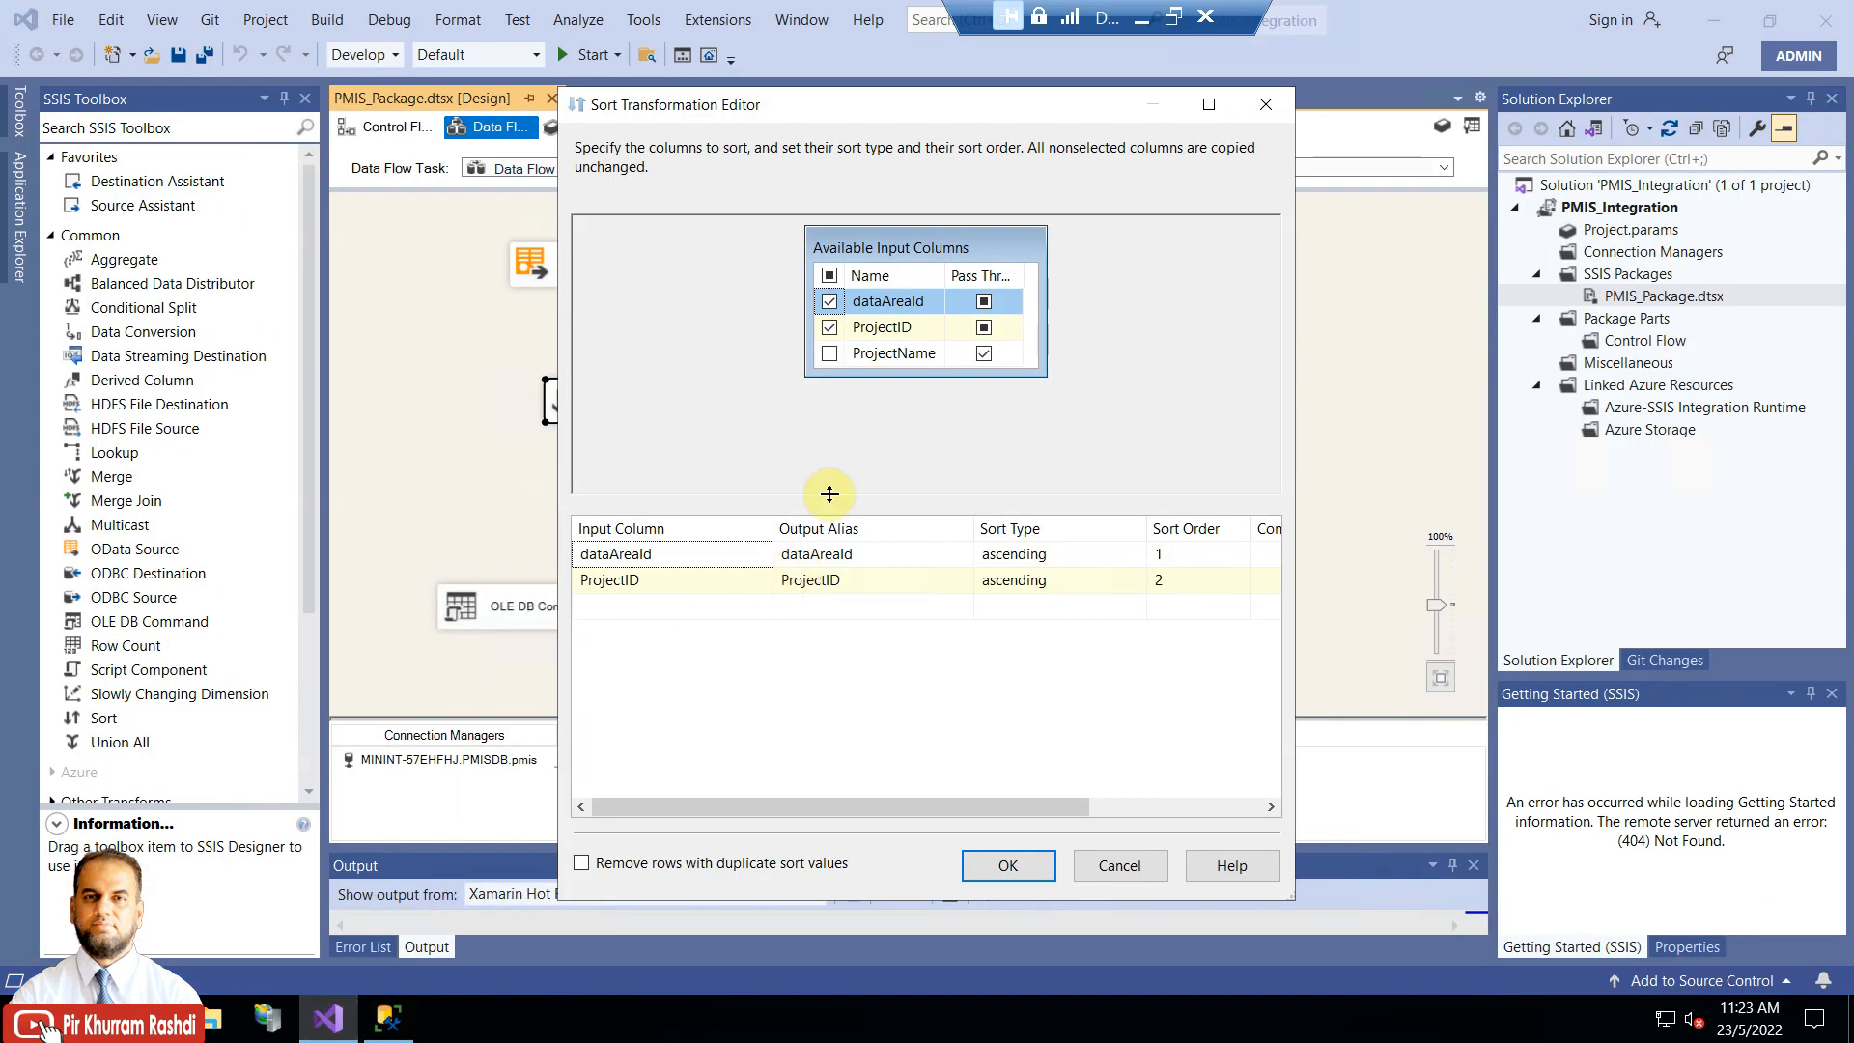
Inspect the sort type and sort order of dataAreaId and ProjectID in the Sort transformation, and close it without saving
{"action": "mouse_move", "coordinate": [884, 304]}
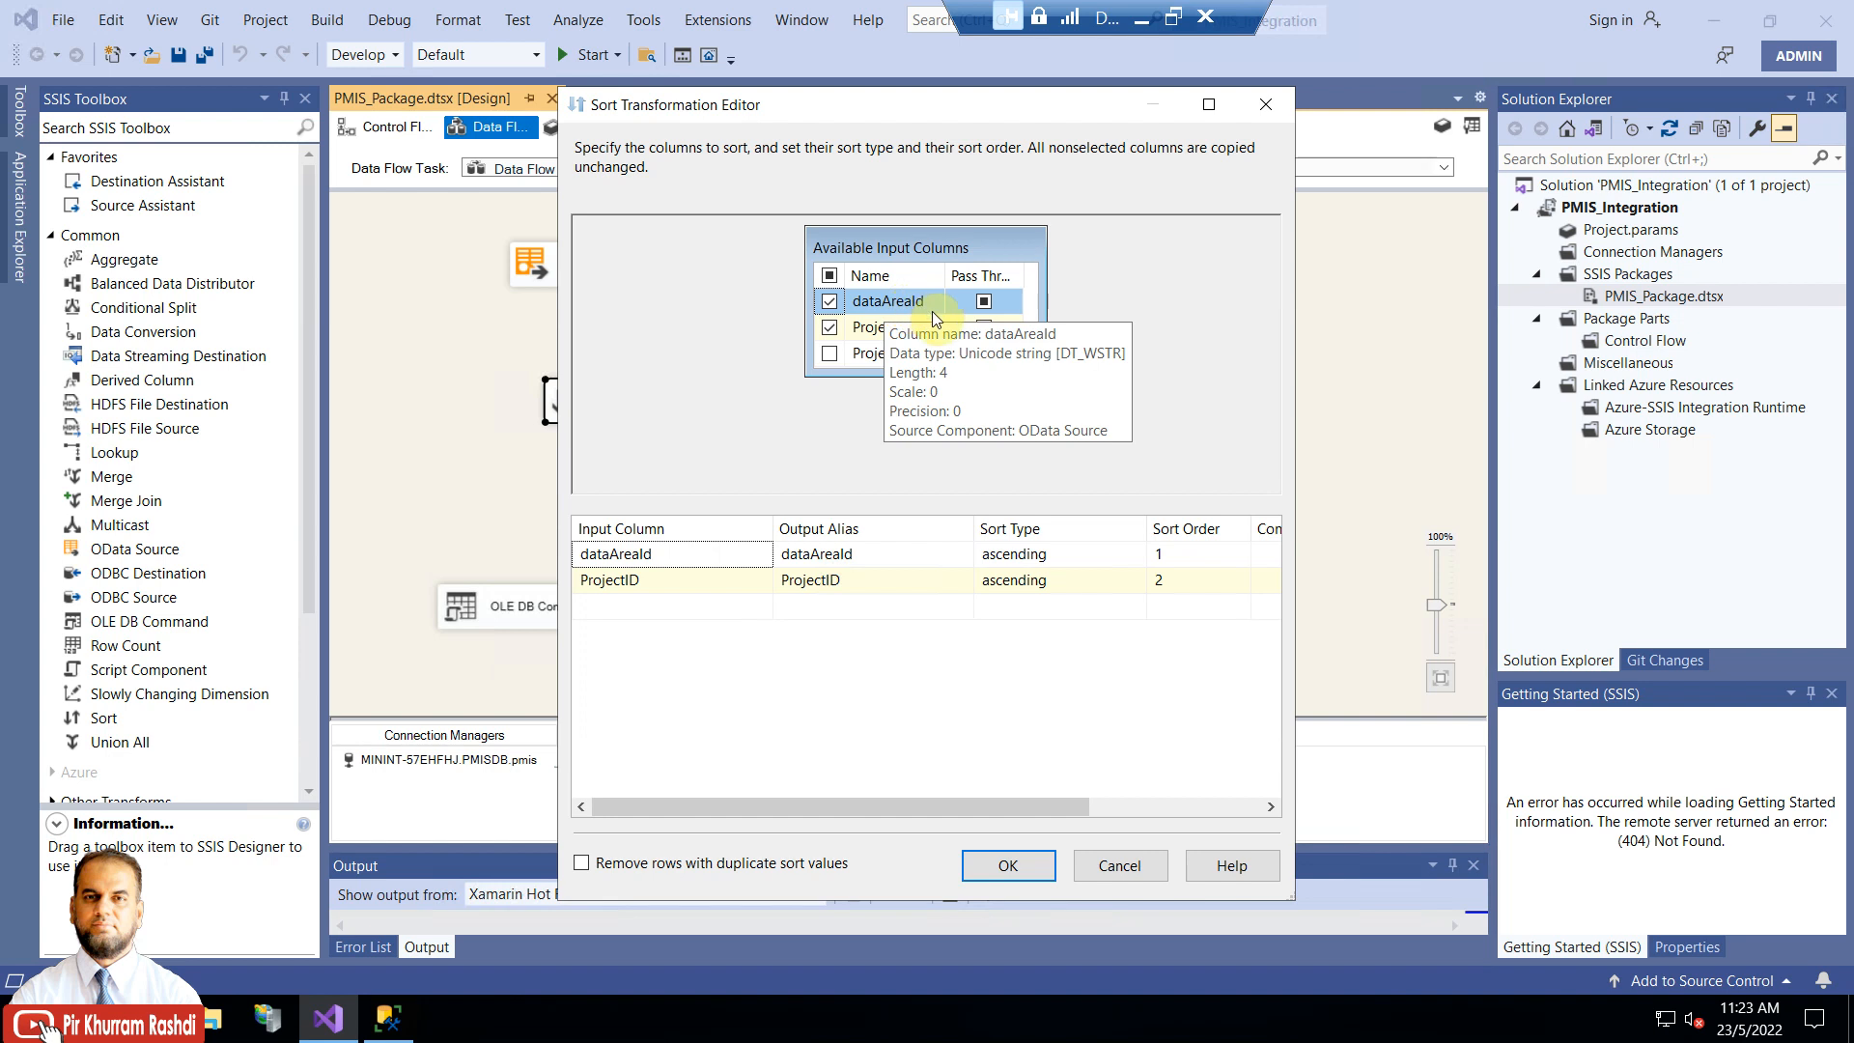
{"action": "left_click", "coordinate": [906, 330]}
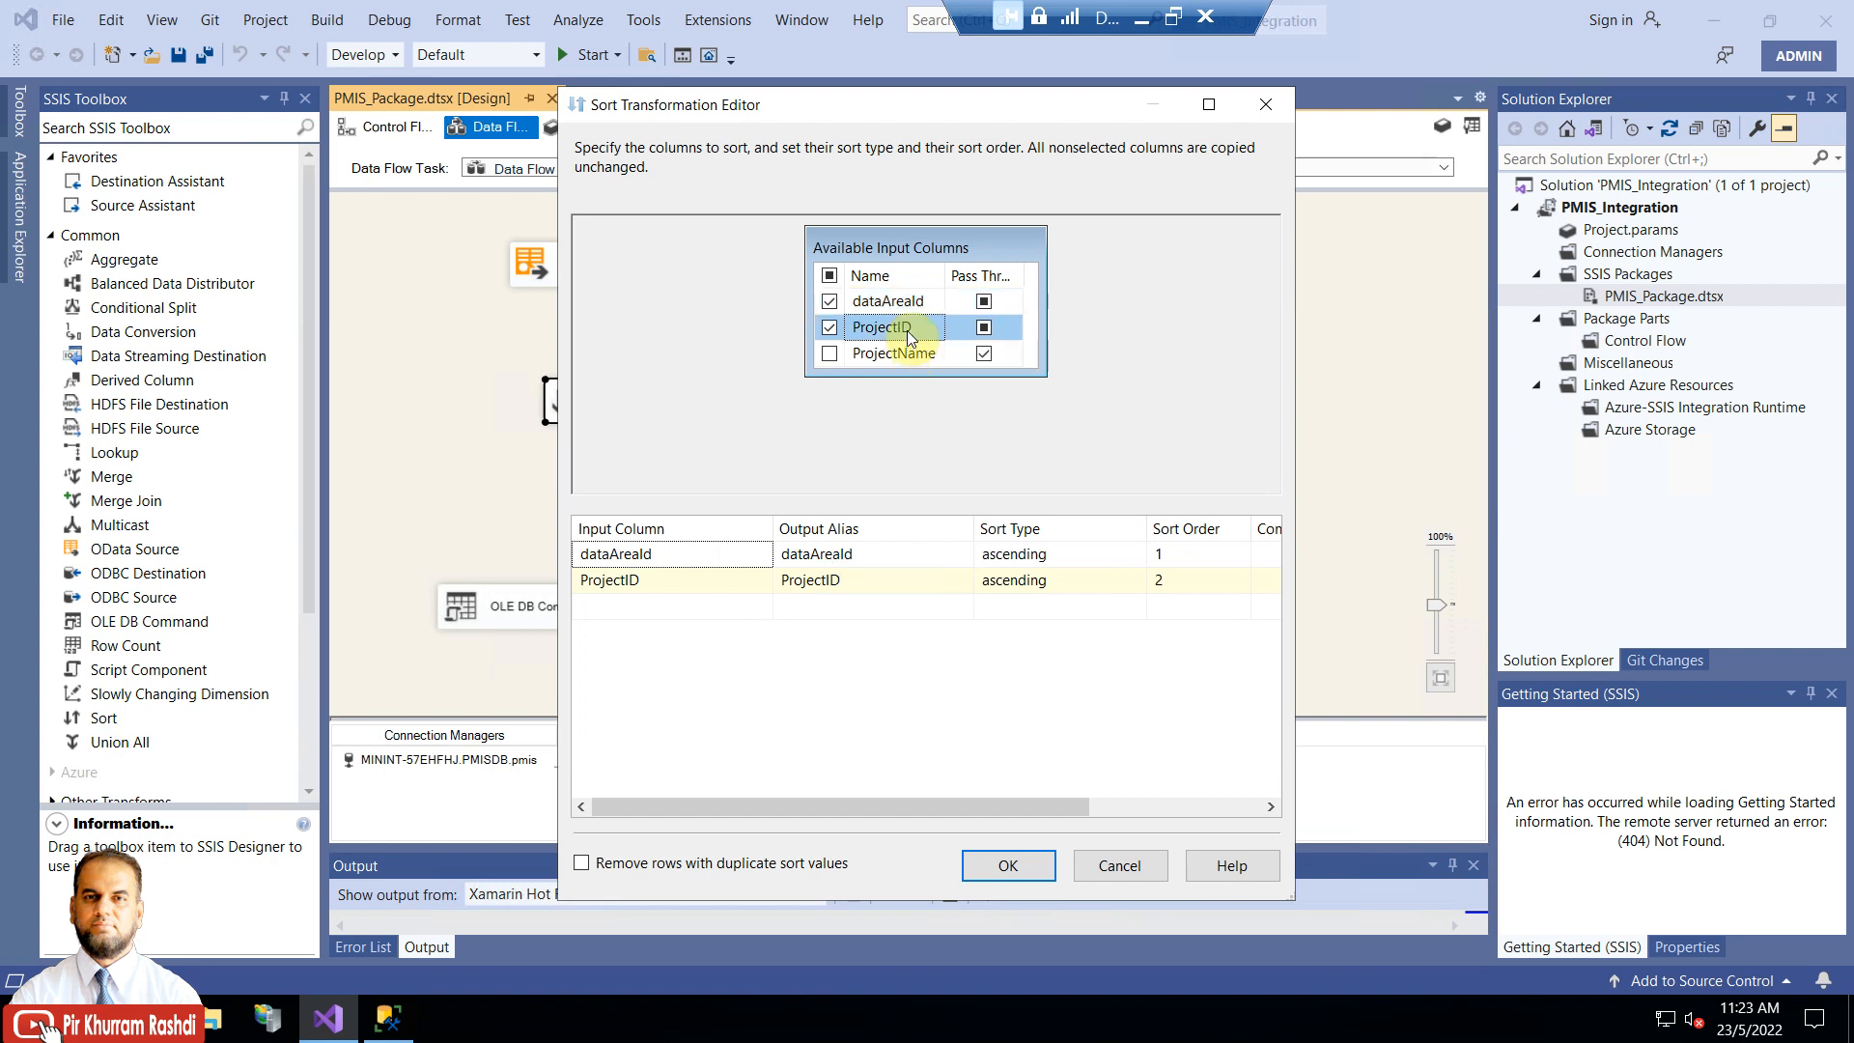
{"action": "left_click_drag", "start_coordinate": [1296, 387], "coordinate": [1407, 396]}
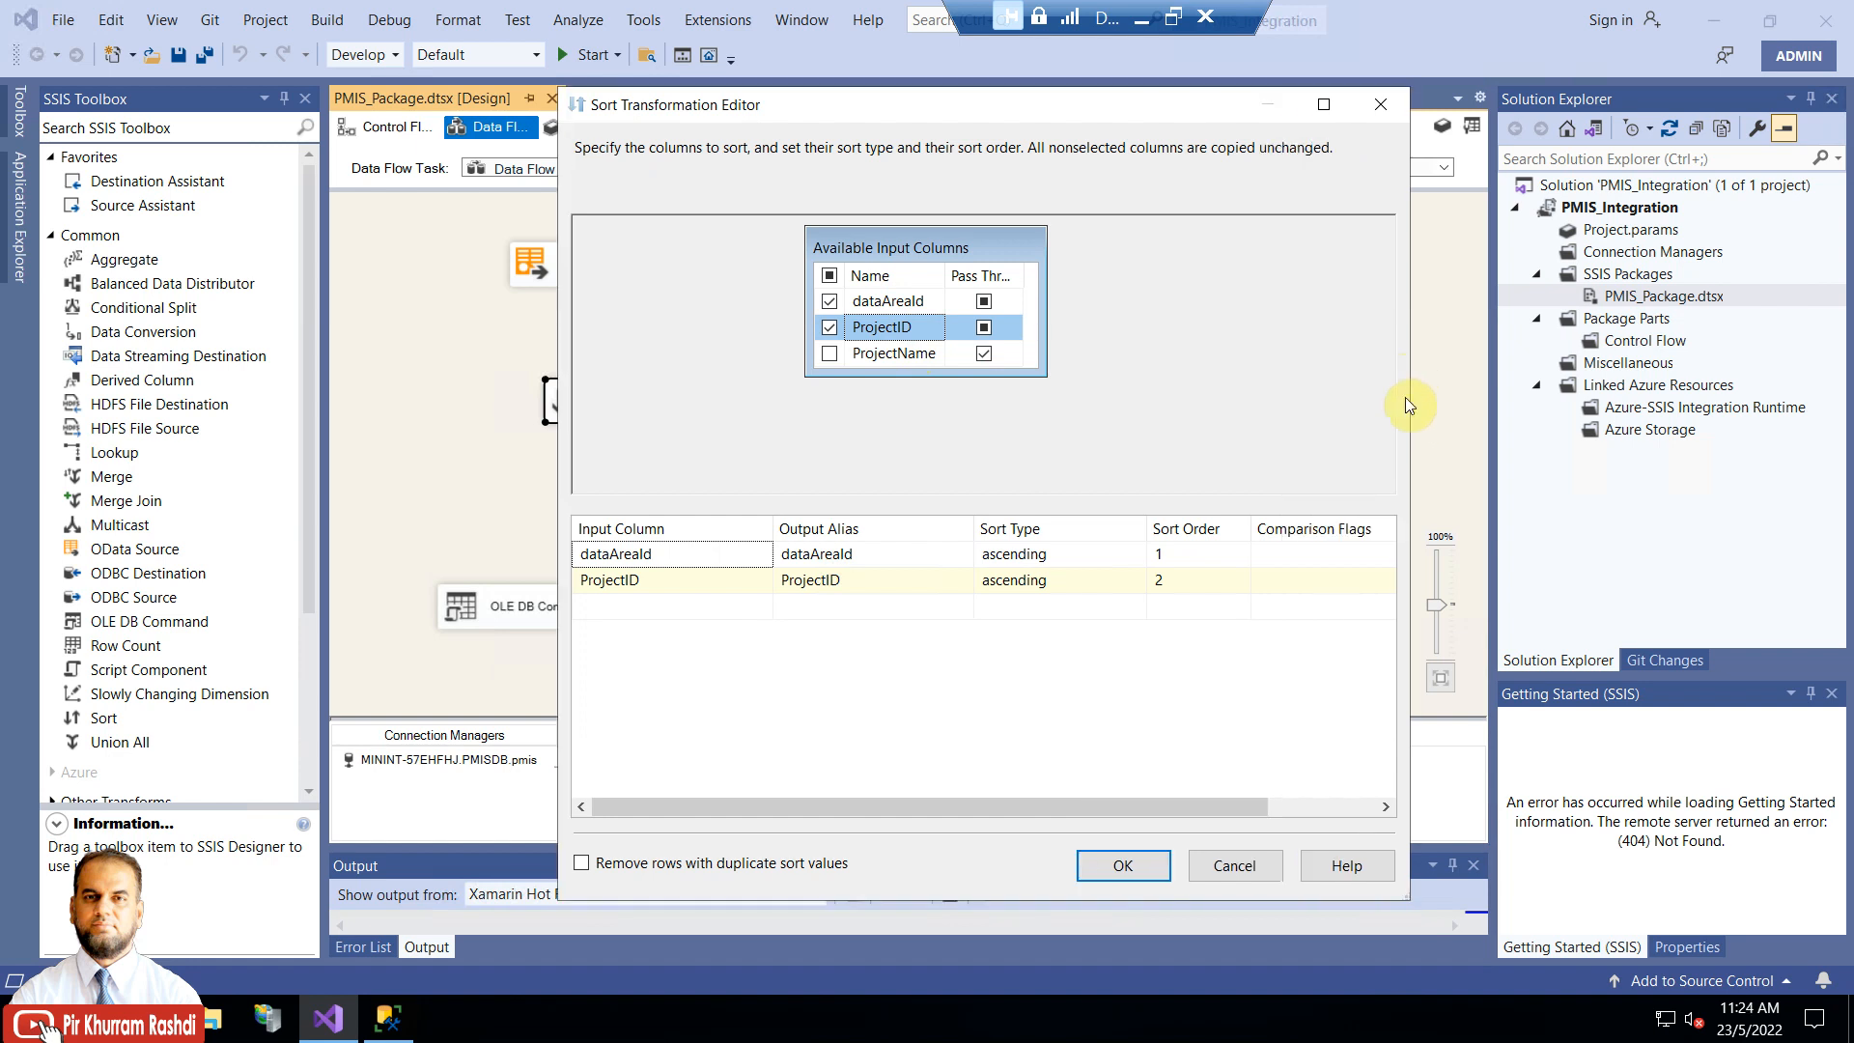
{"action": "left_click", "coordinate": [1190, 556]}
{"action": "left_click", "coordinate": [1188, 558]}
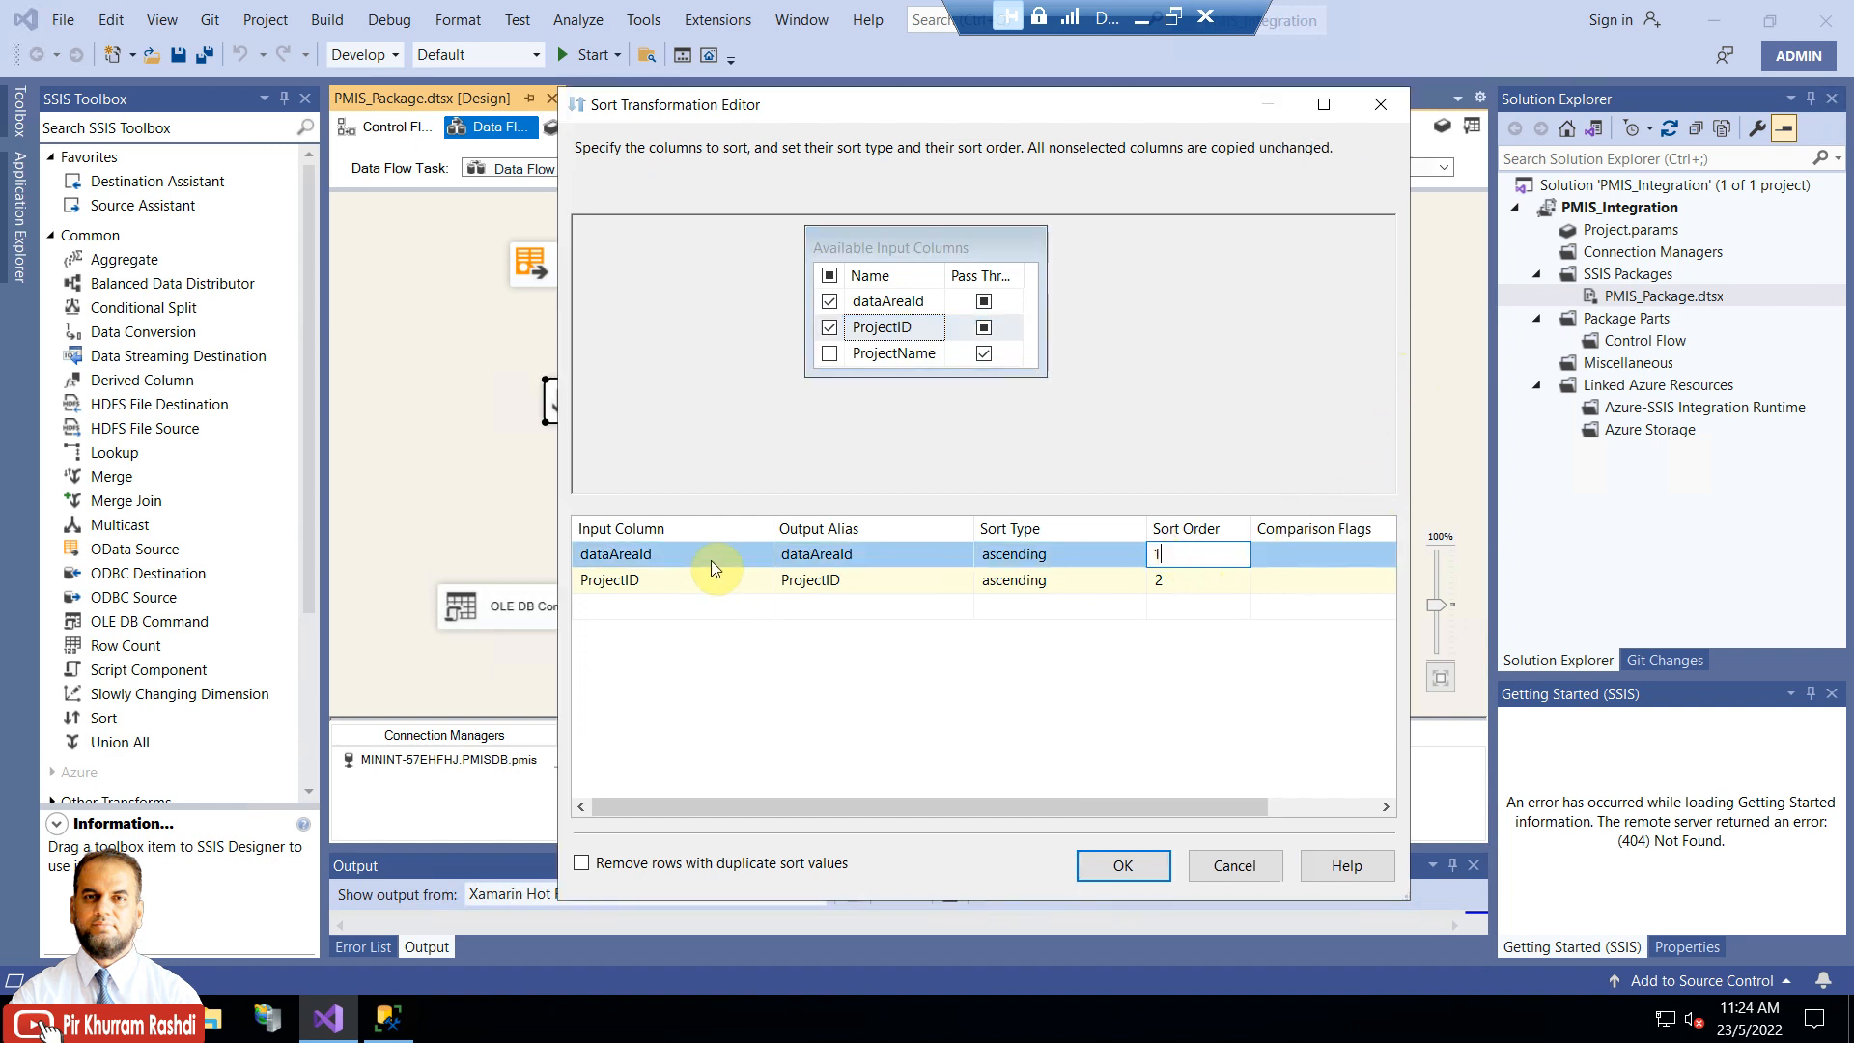
{"action": "left_click", "coordinate": [1170, 579]}
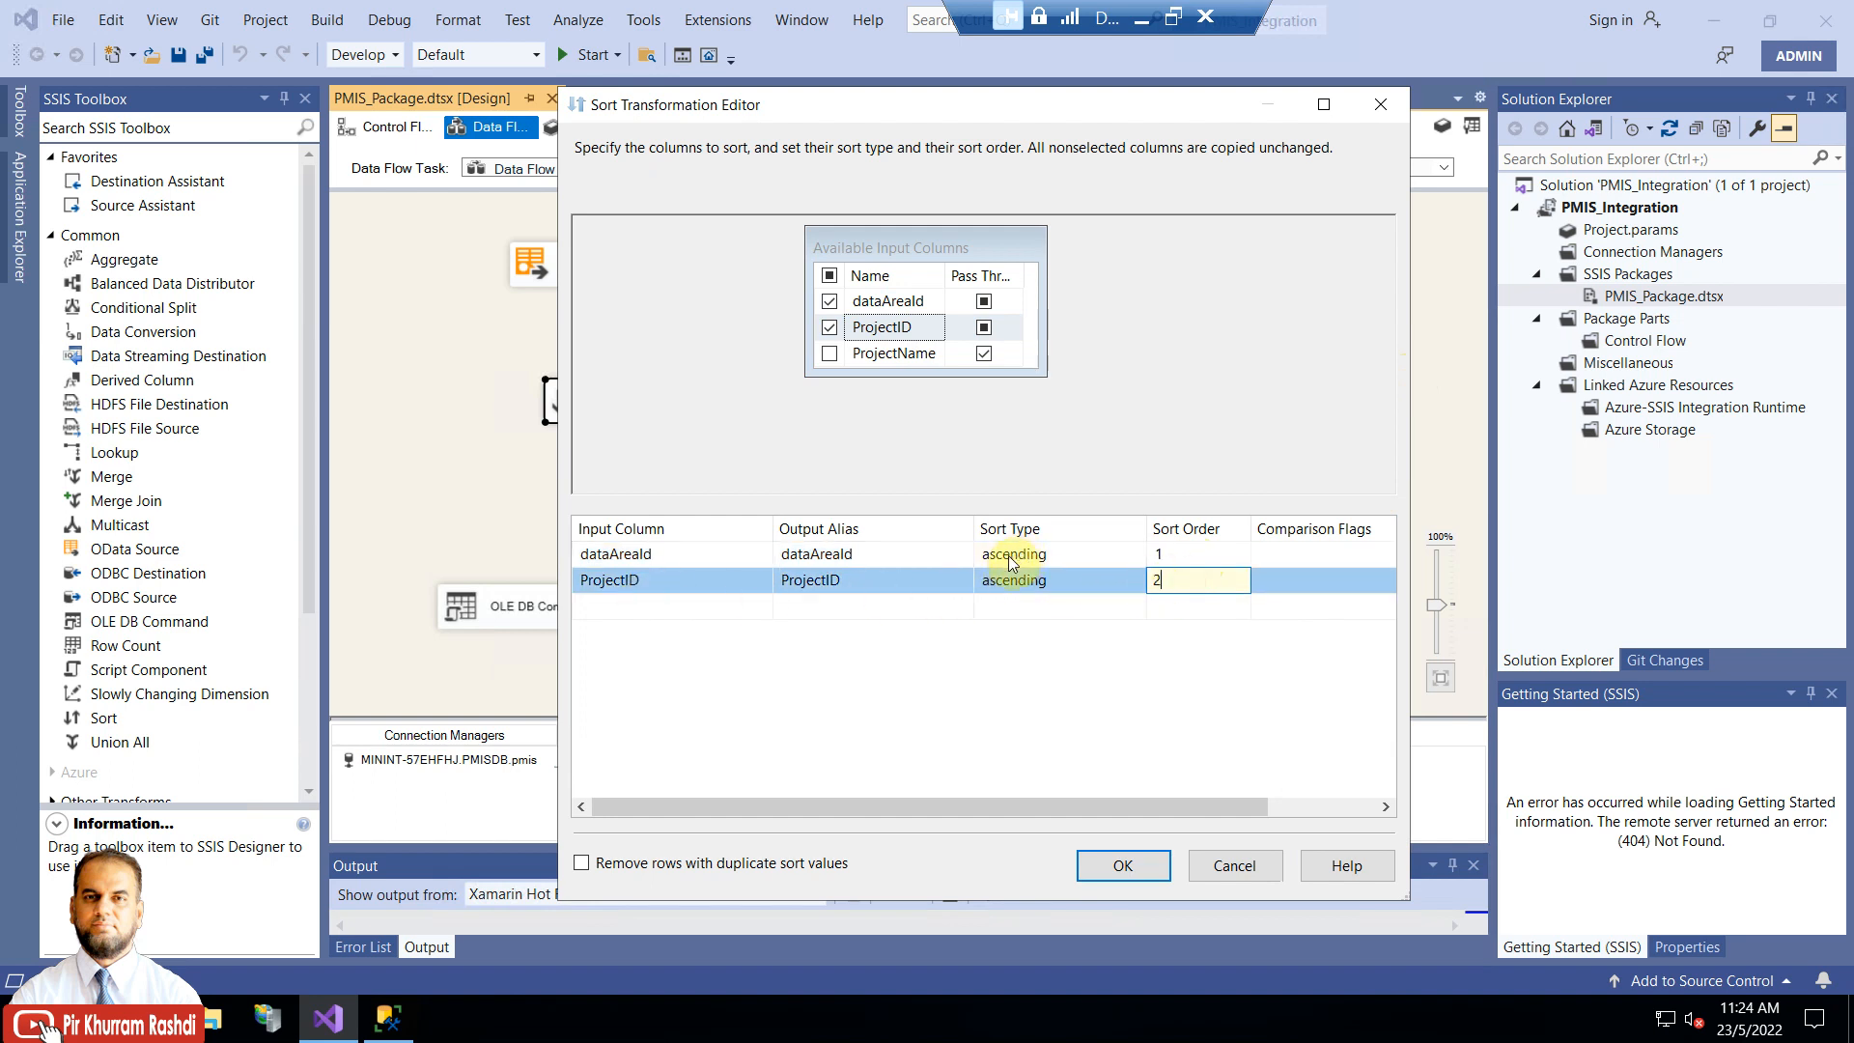
{"action": "left_click", "coordinate": [1224, 865]}
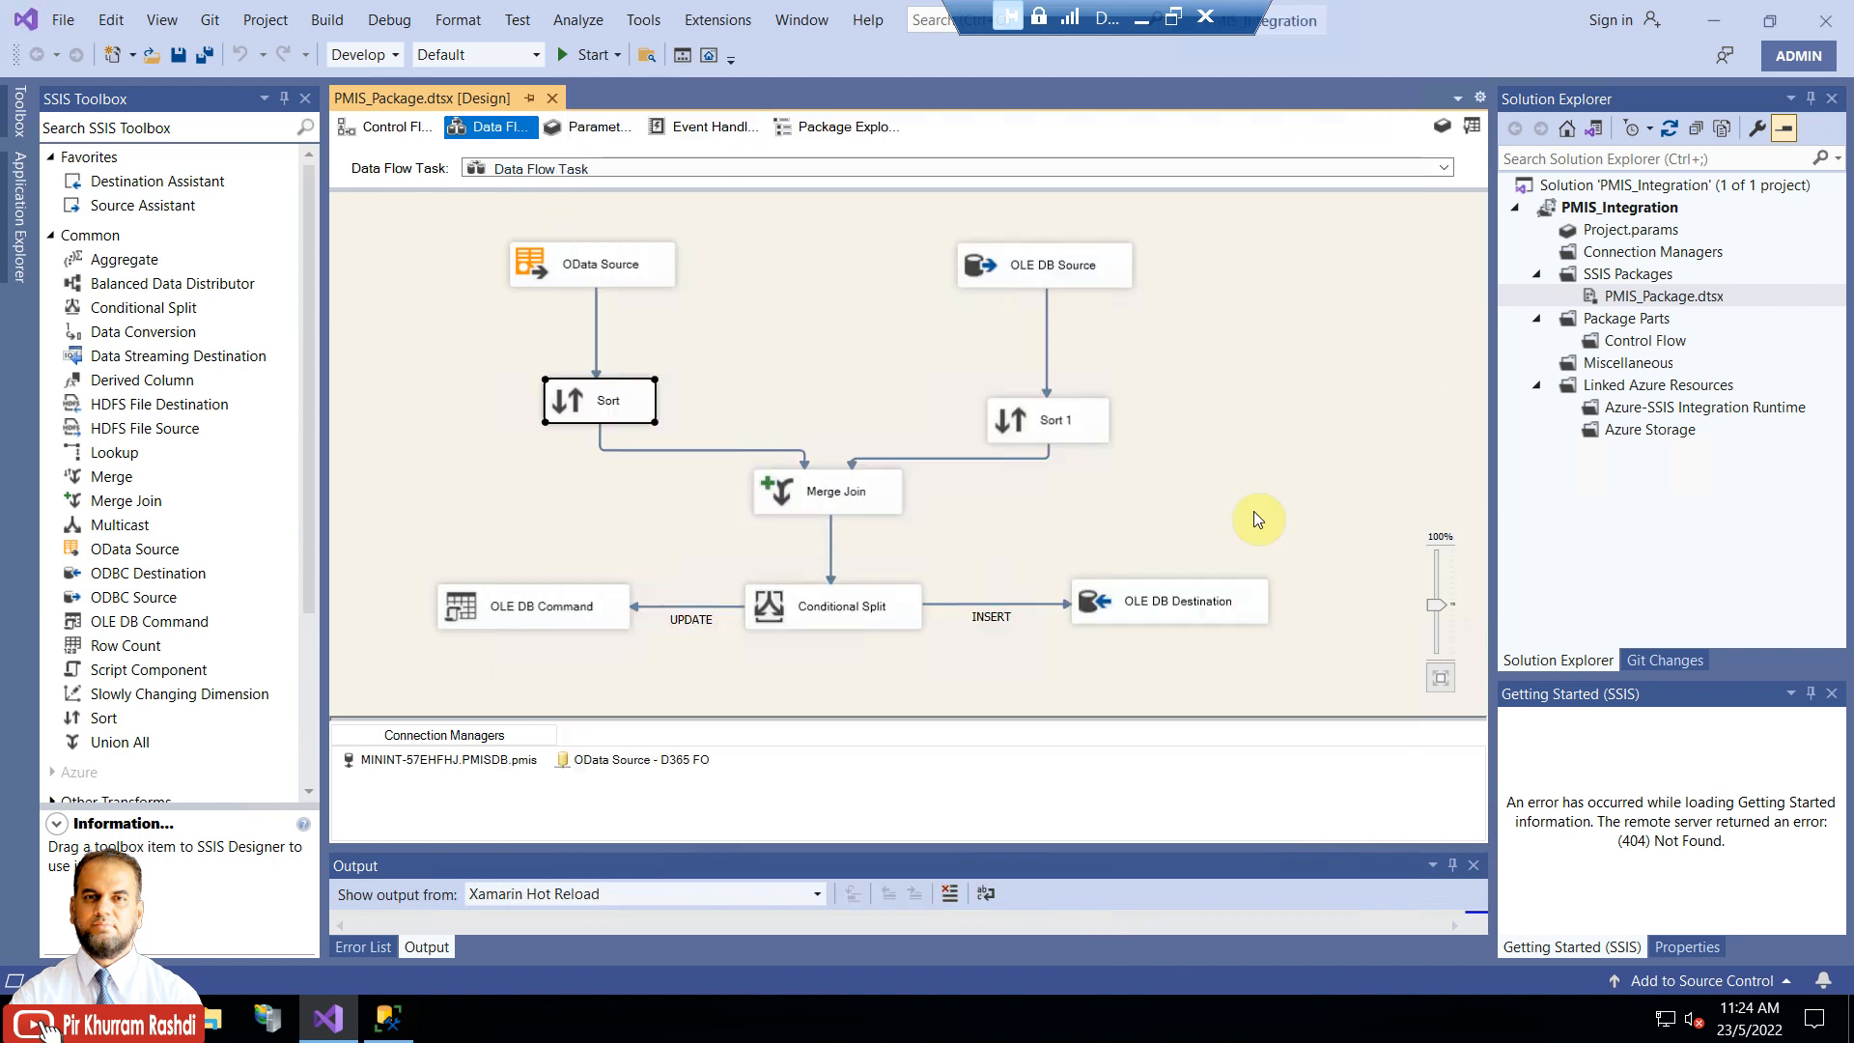
Switch to SQL Server Management Studio and examine the dbo.Project table in PMISDB and the fields in its select query
{"action": "left_click", "coordinate": [1085, 427]}
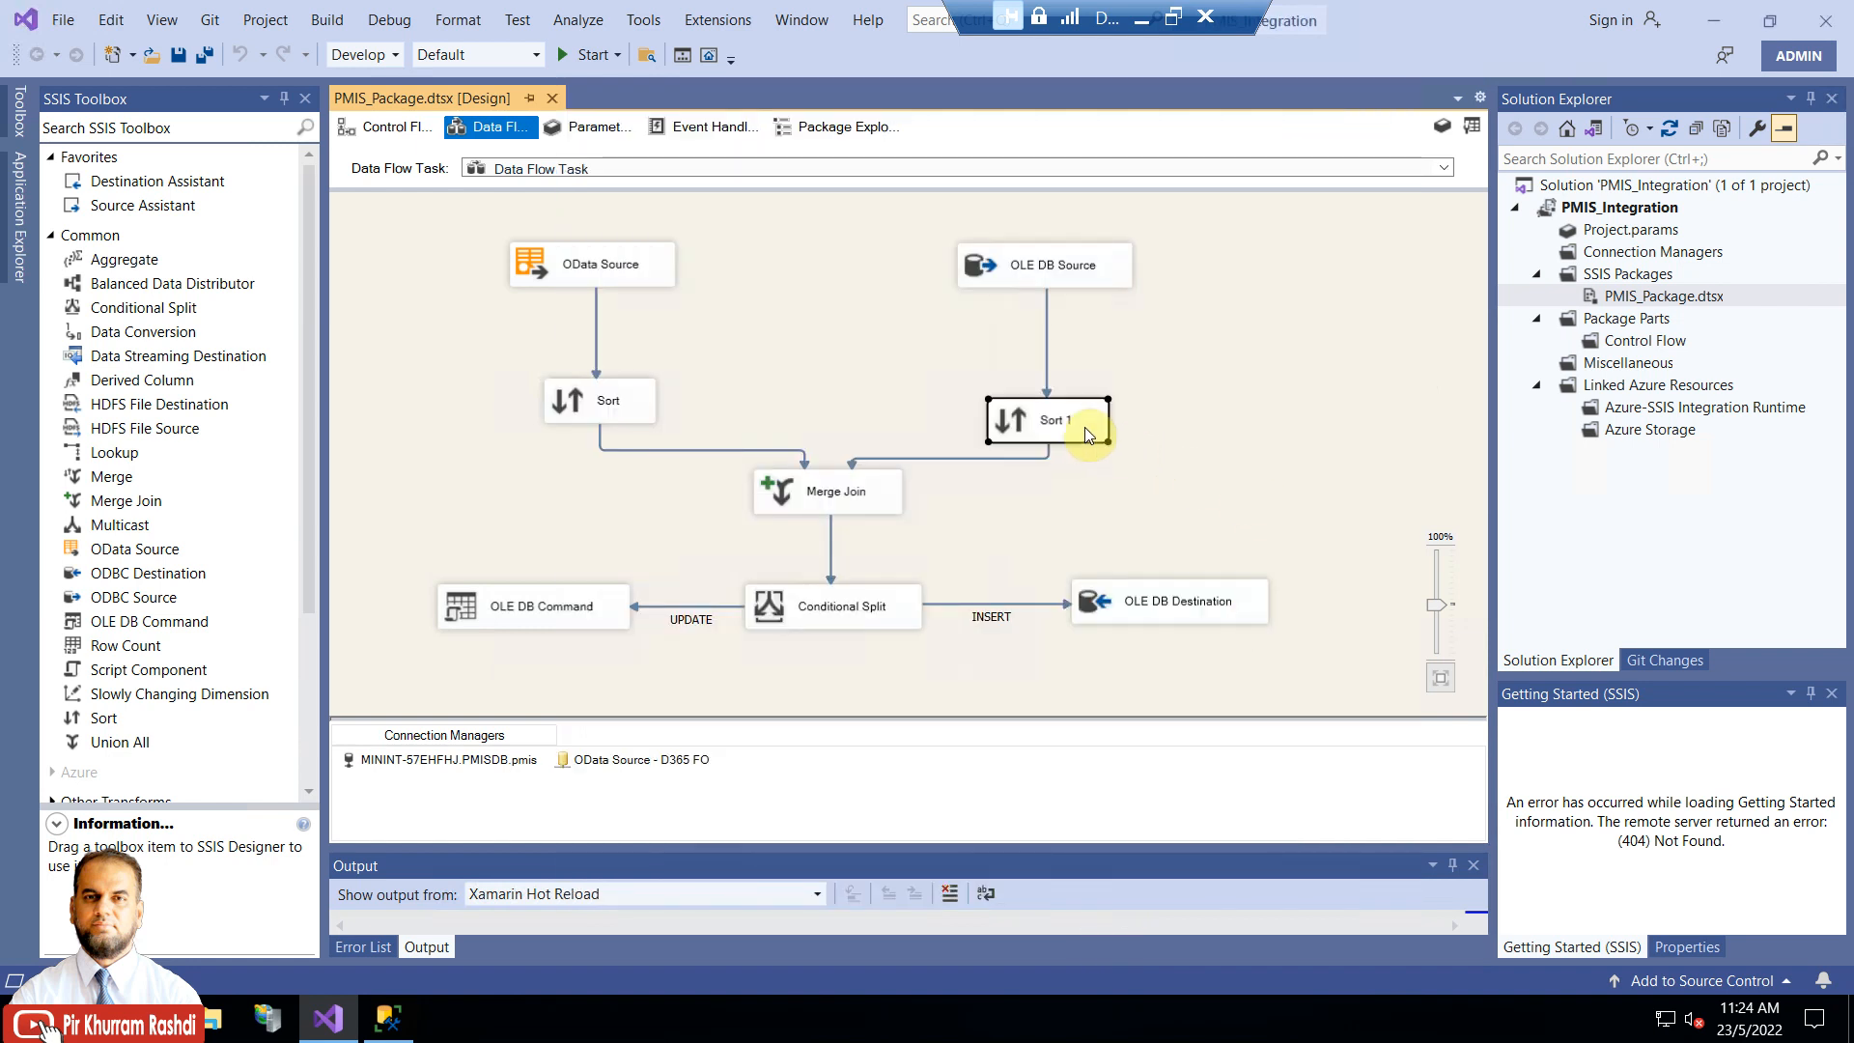
{"action": "left_click", "coordinate": [1061, 273]}
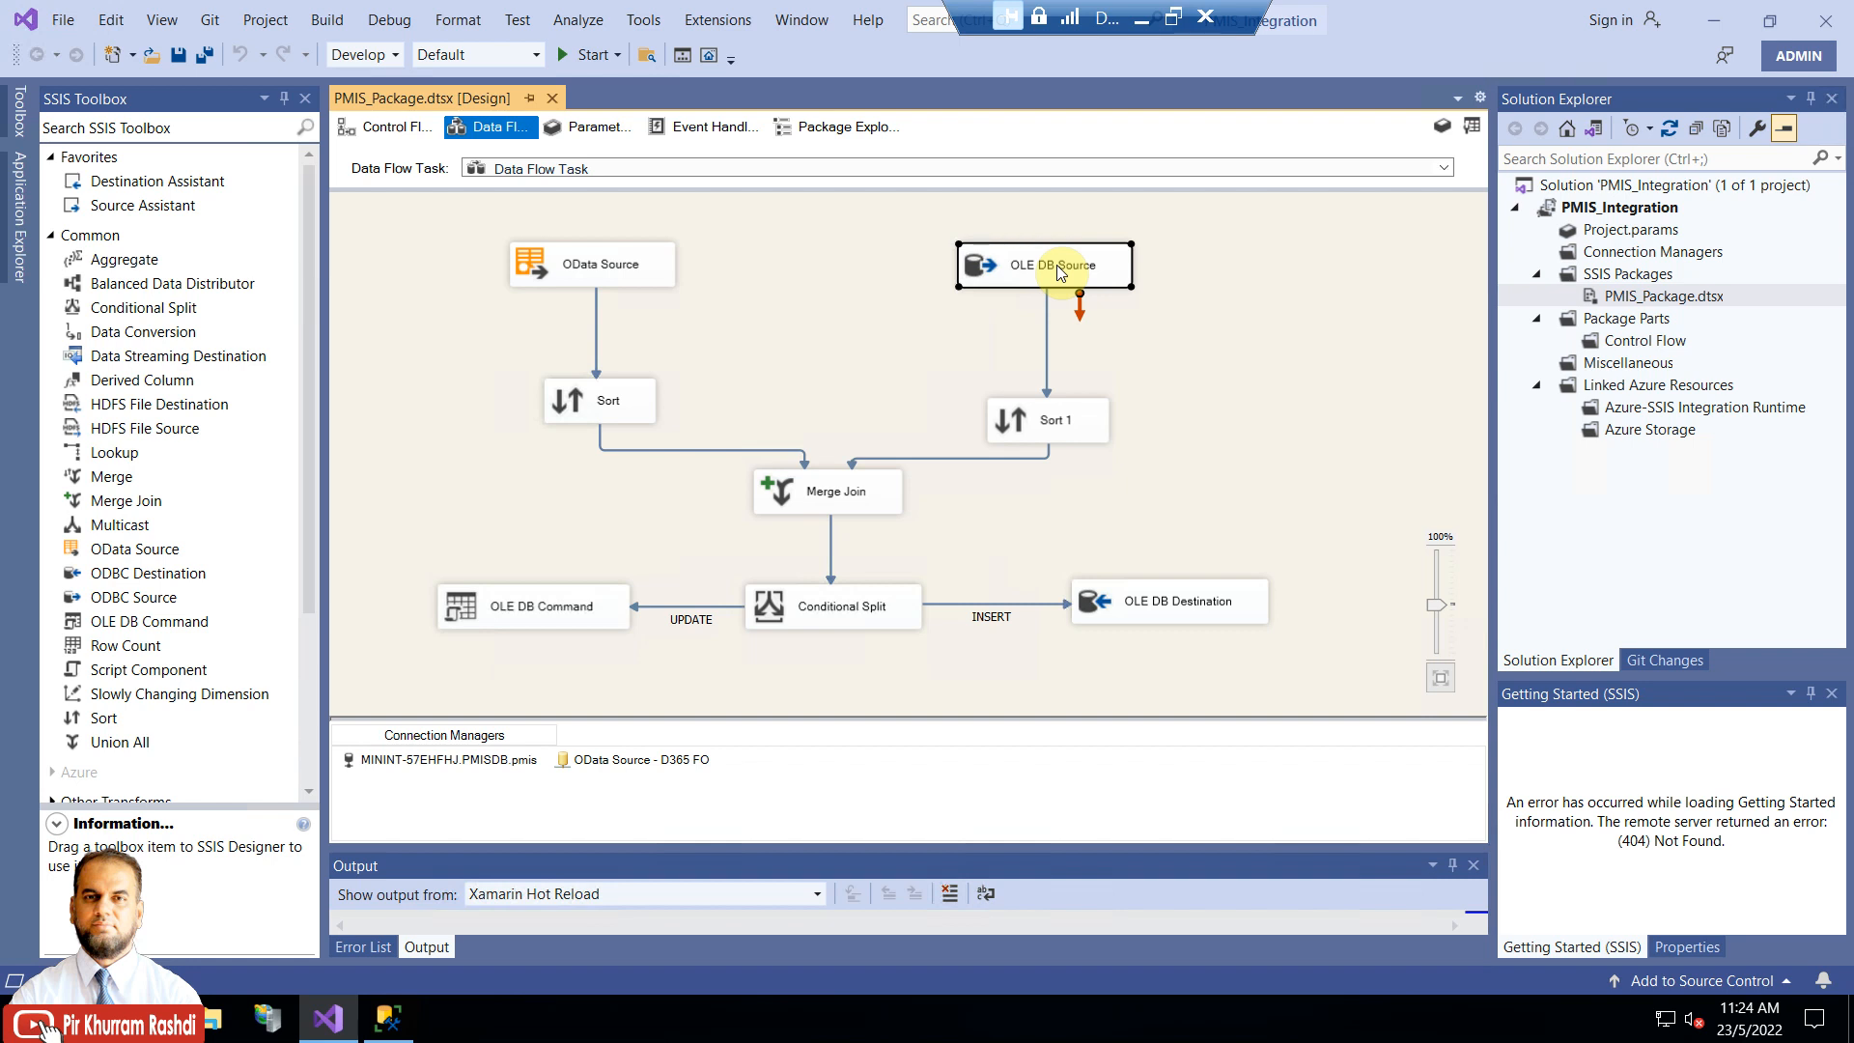
{"action": "left_click", "coordinate": [387, 1019]}
{"action": "left_click", "coordinate": [113, 458]}
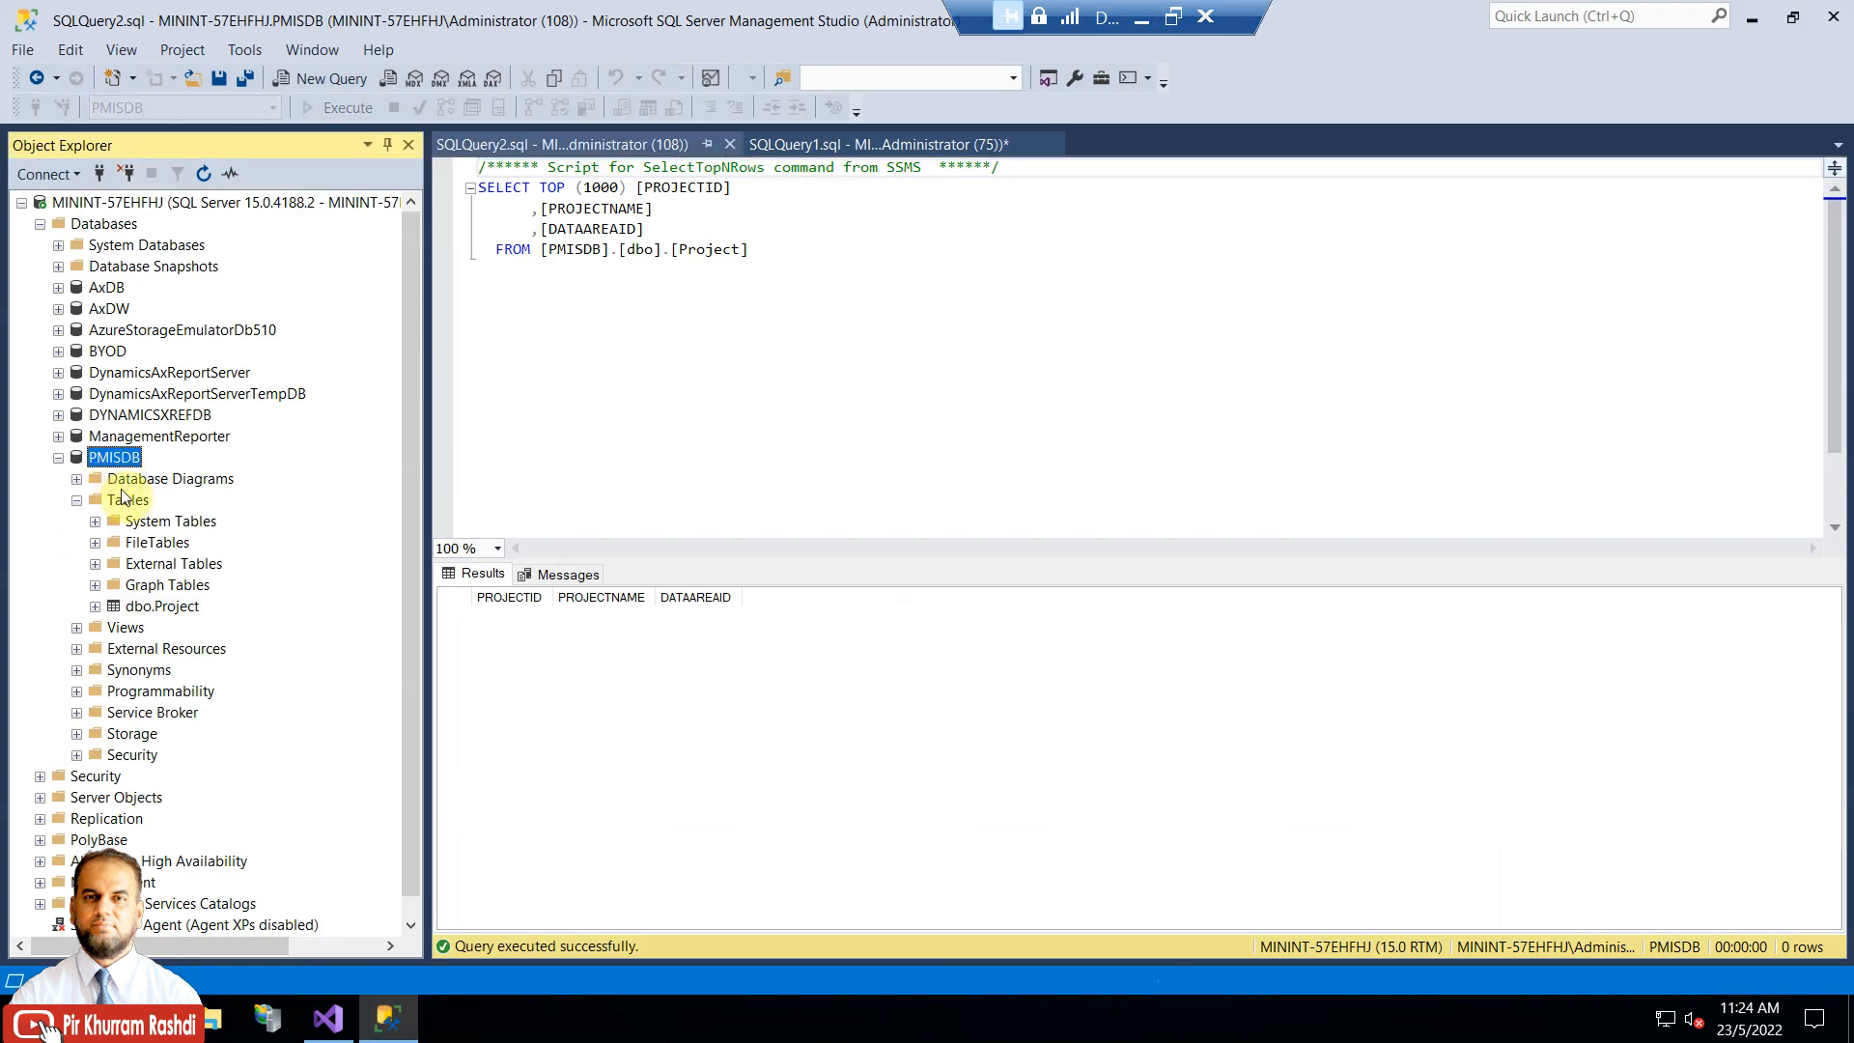
{"action": "left_click", "coordinate": [146, 609]}
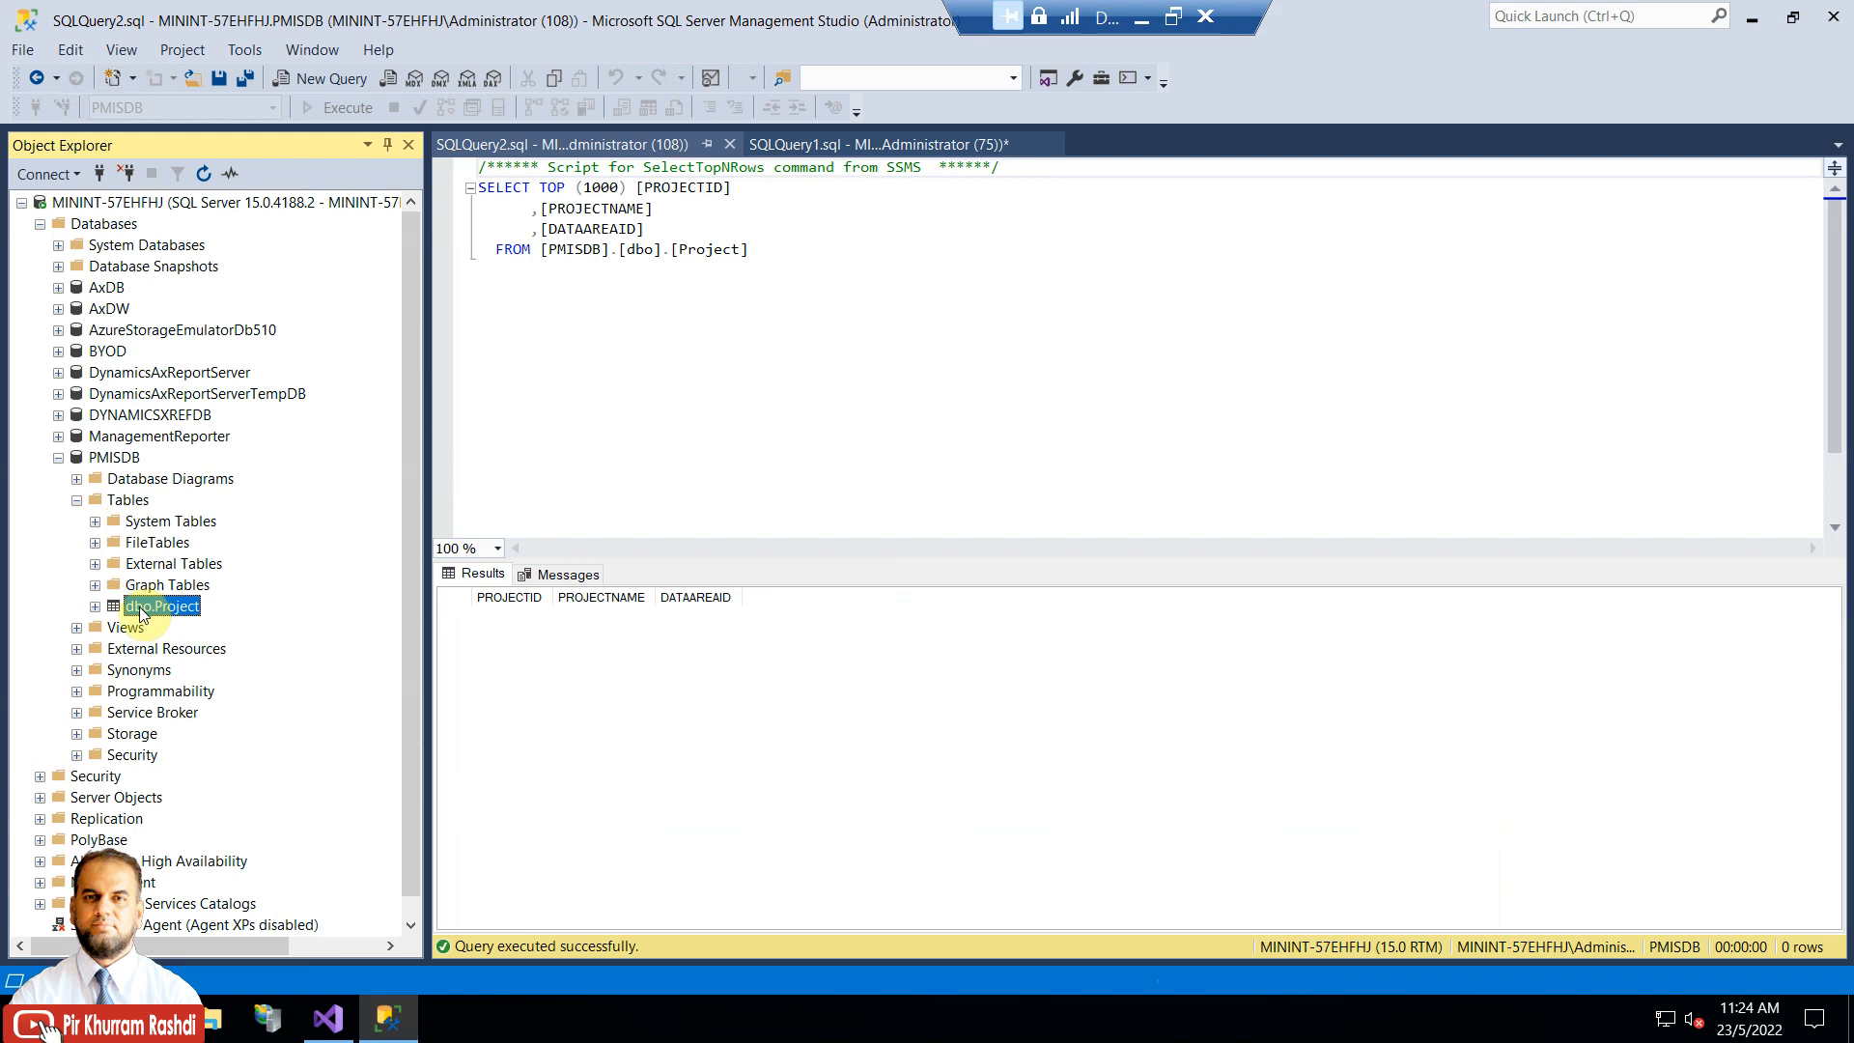
{"action": "left_click_drag", "start_coordinate": [641, 230], "coordinate": [651, 187]}
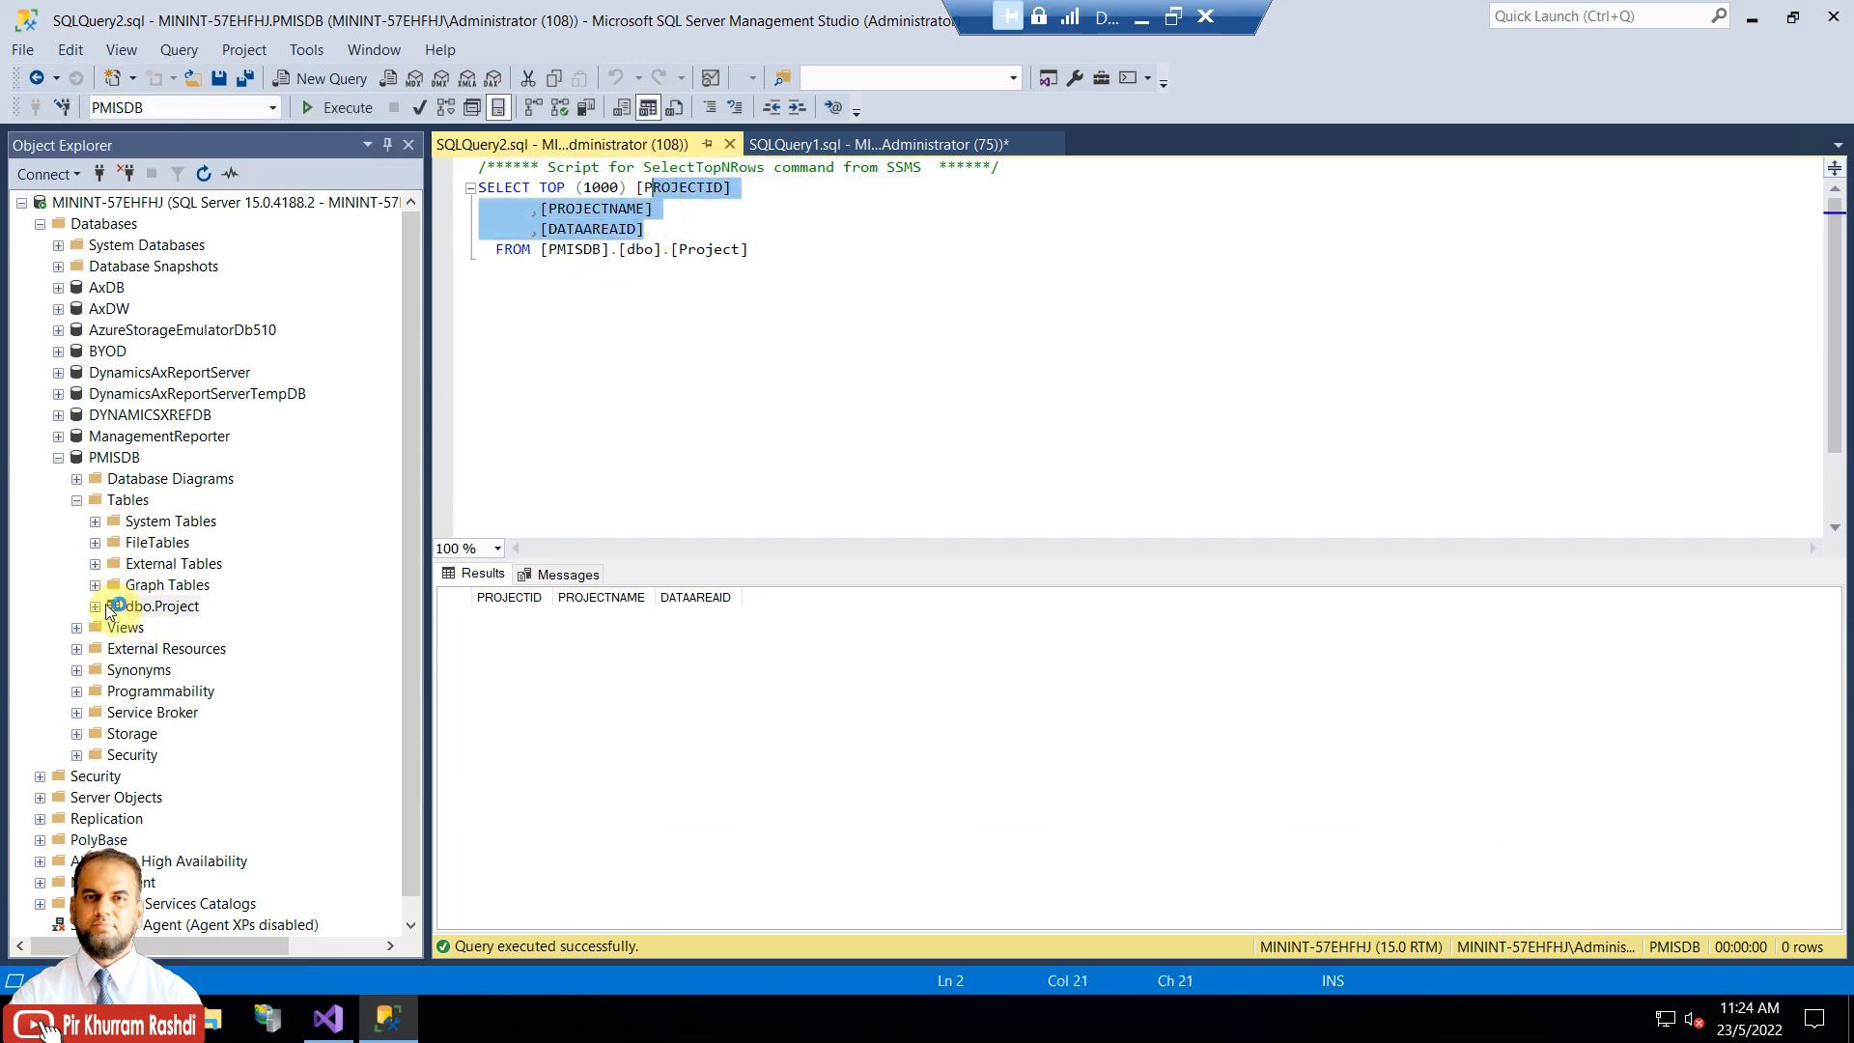
Expand the columns of dbo.Project and review the data types of PROJECTID, PROJECTNAME and DATAAREAID
{"action": "left_click", "coordinate": [95, 606]}
{"action": "left_click", "coordinate": [113, 627]}
{"action": "left_click", "coordinate": [198, 648]}
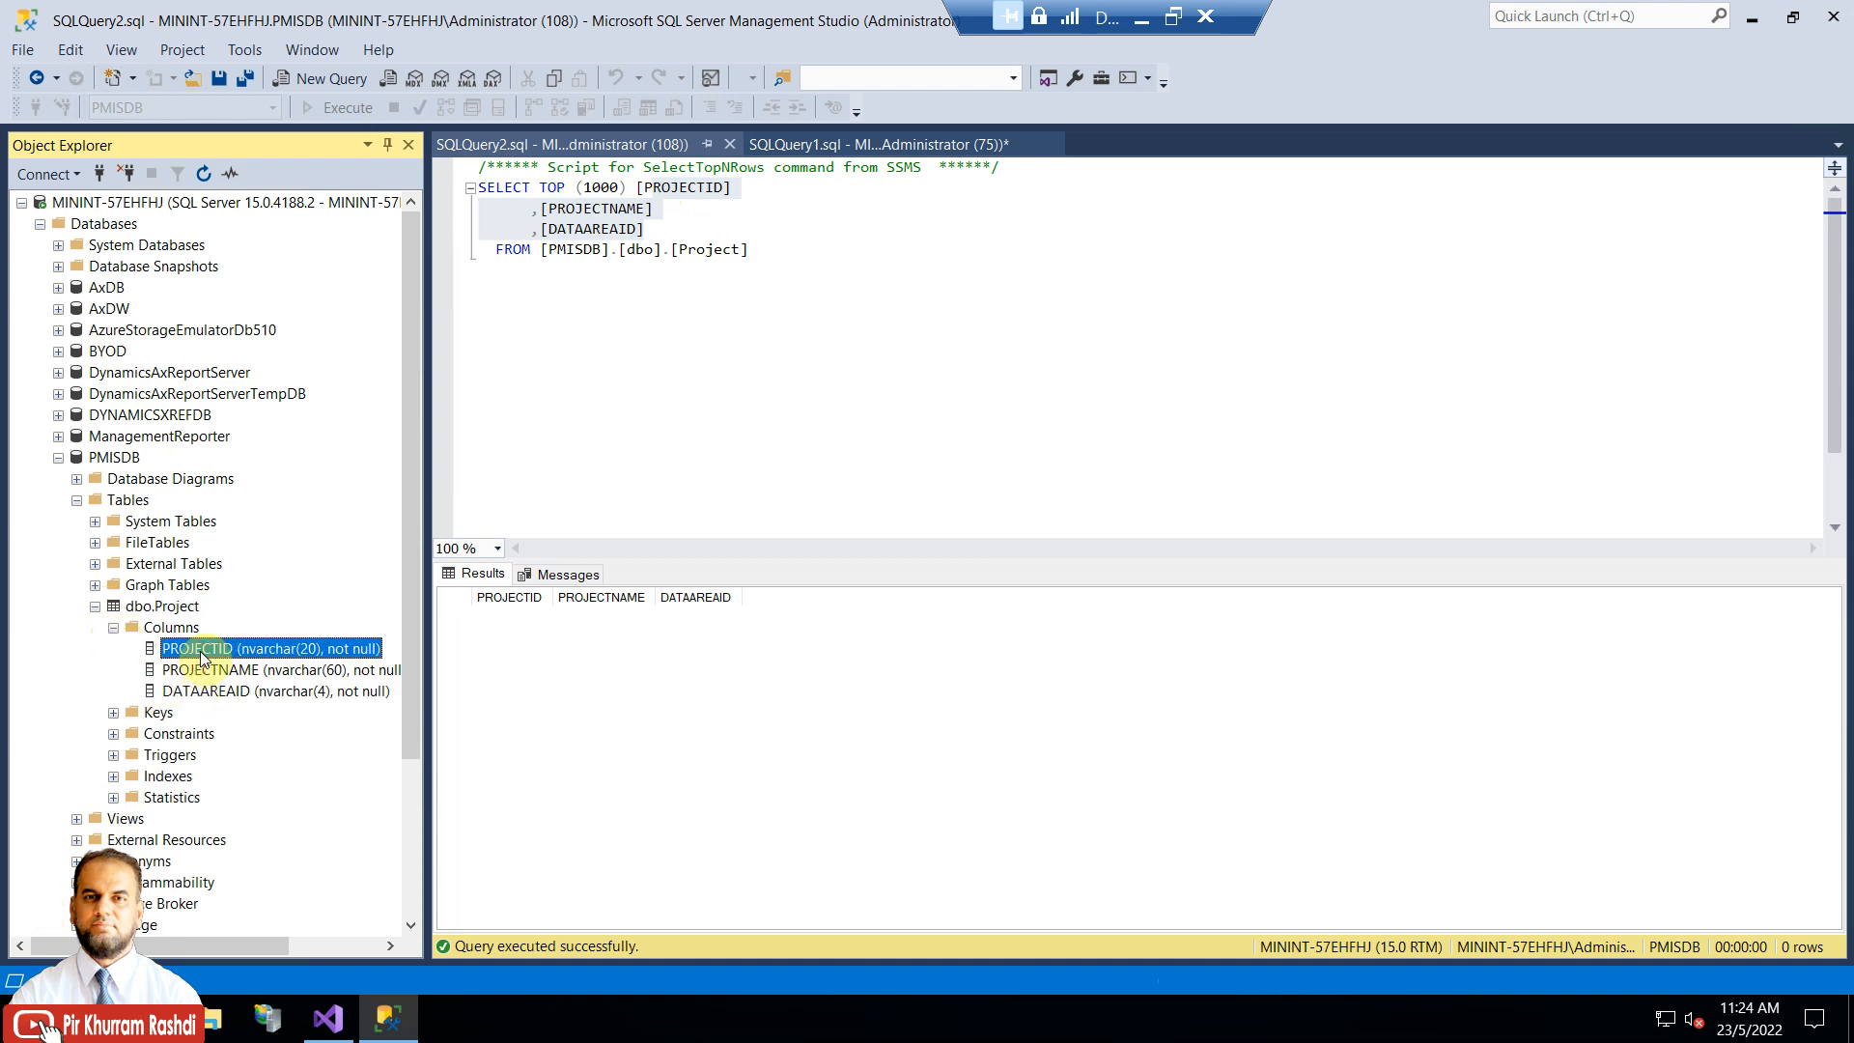
{"action": "left_click", "coordinate": [206, 673]}
{"action": "left_click", "coordinate": [211, 693]}
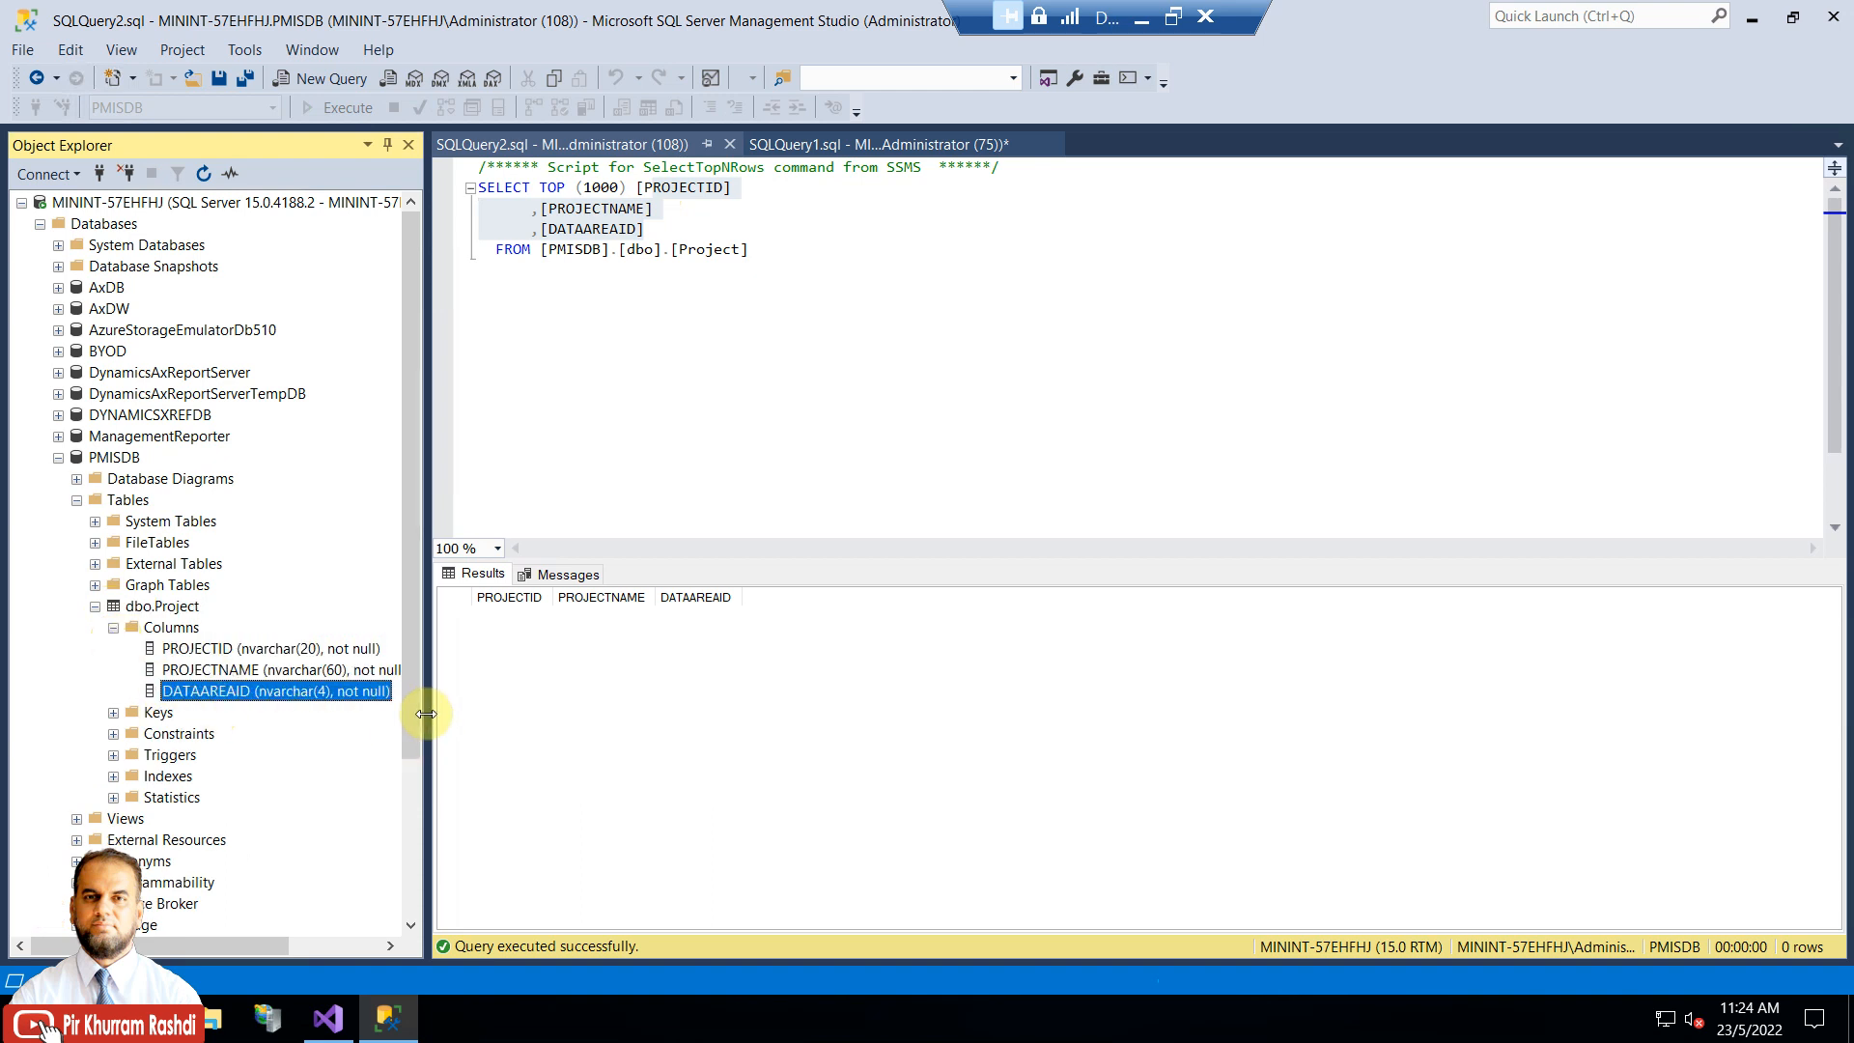
{"action": "left_click_drag", "start_coordinate": [426, 710], "coordinate": [614, 697]}
{"action": "left_click", "coordinate": [275, 650]}
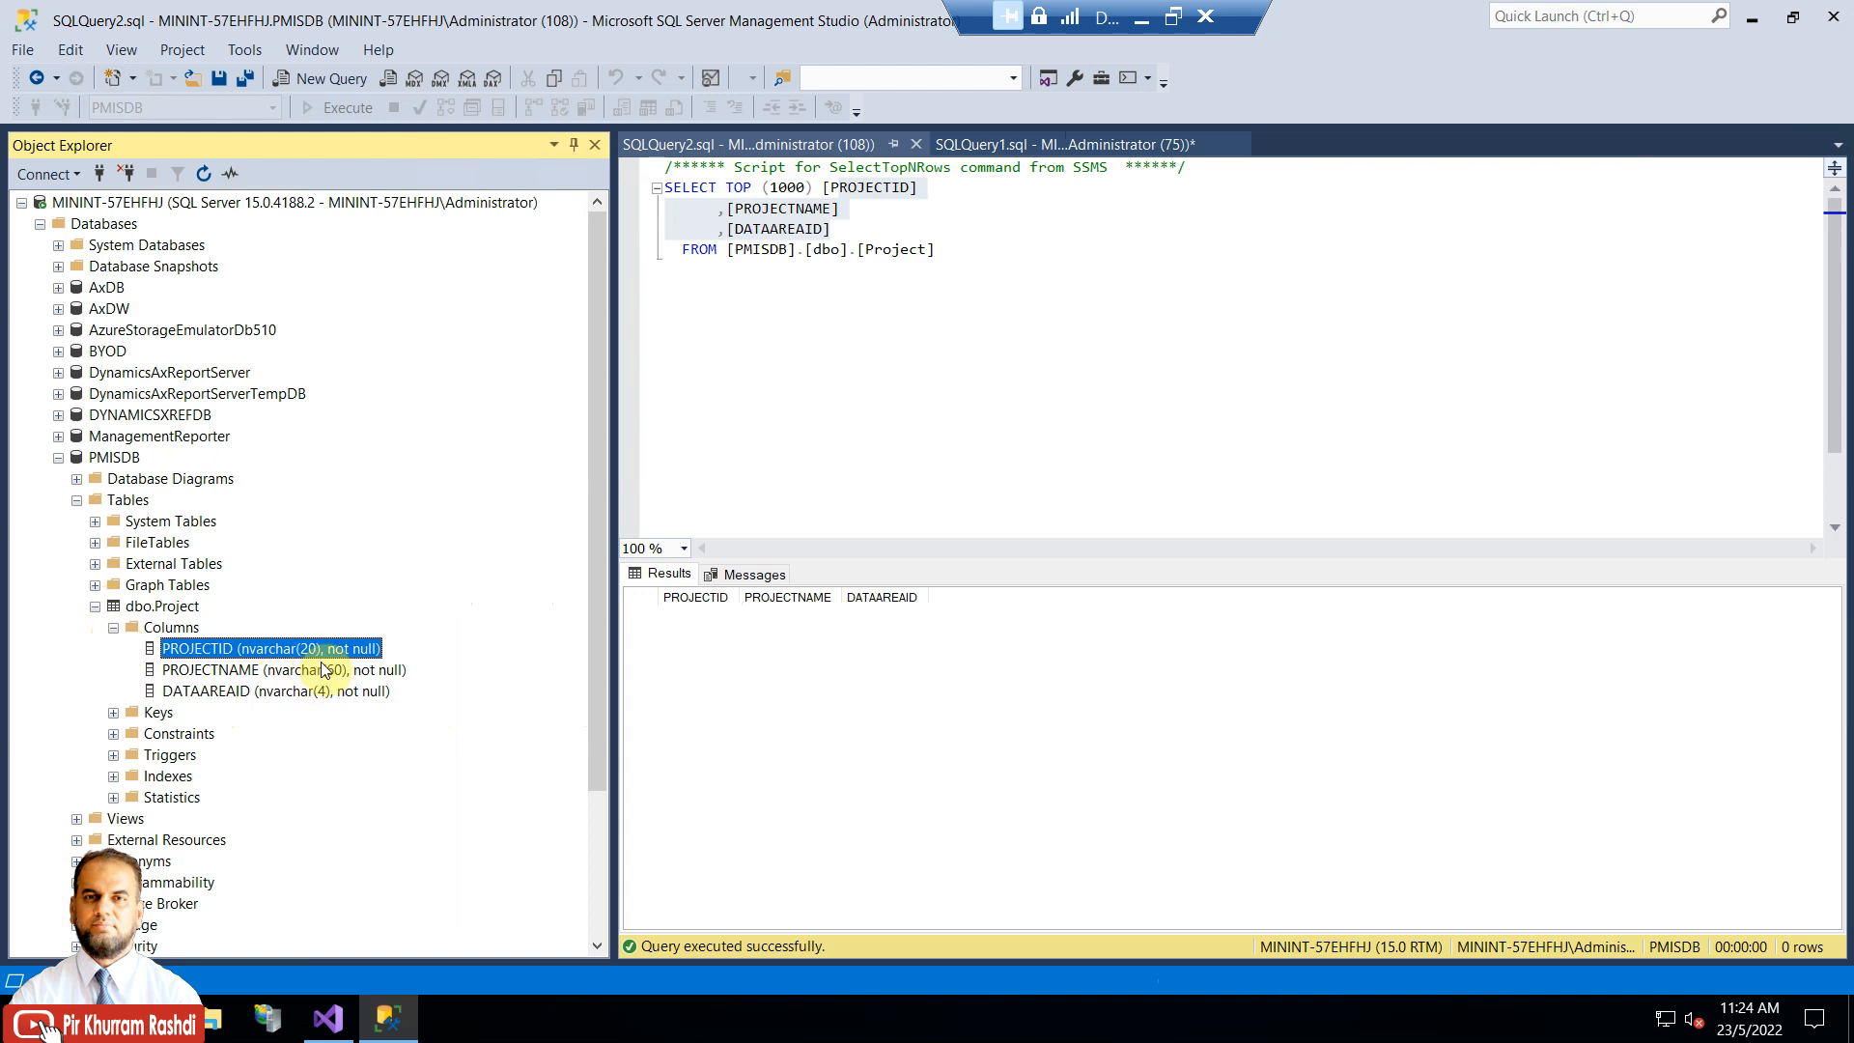
Review the PROJECTID, PROJECTNAME and DATAAREAID columns, and locate their parent table dbo.Project and database PMISDB
{"action": "left_click", "coordinate": [333, 691]}
{"action": "left_click", "coordinate": [350, 649]}
{"action": "left_click", "coordinate": [363, 672]}
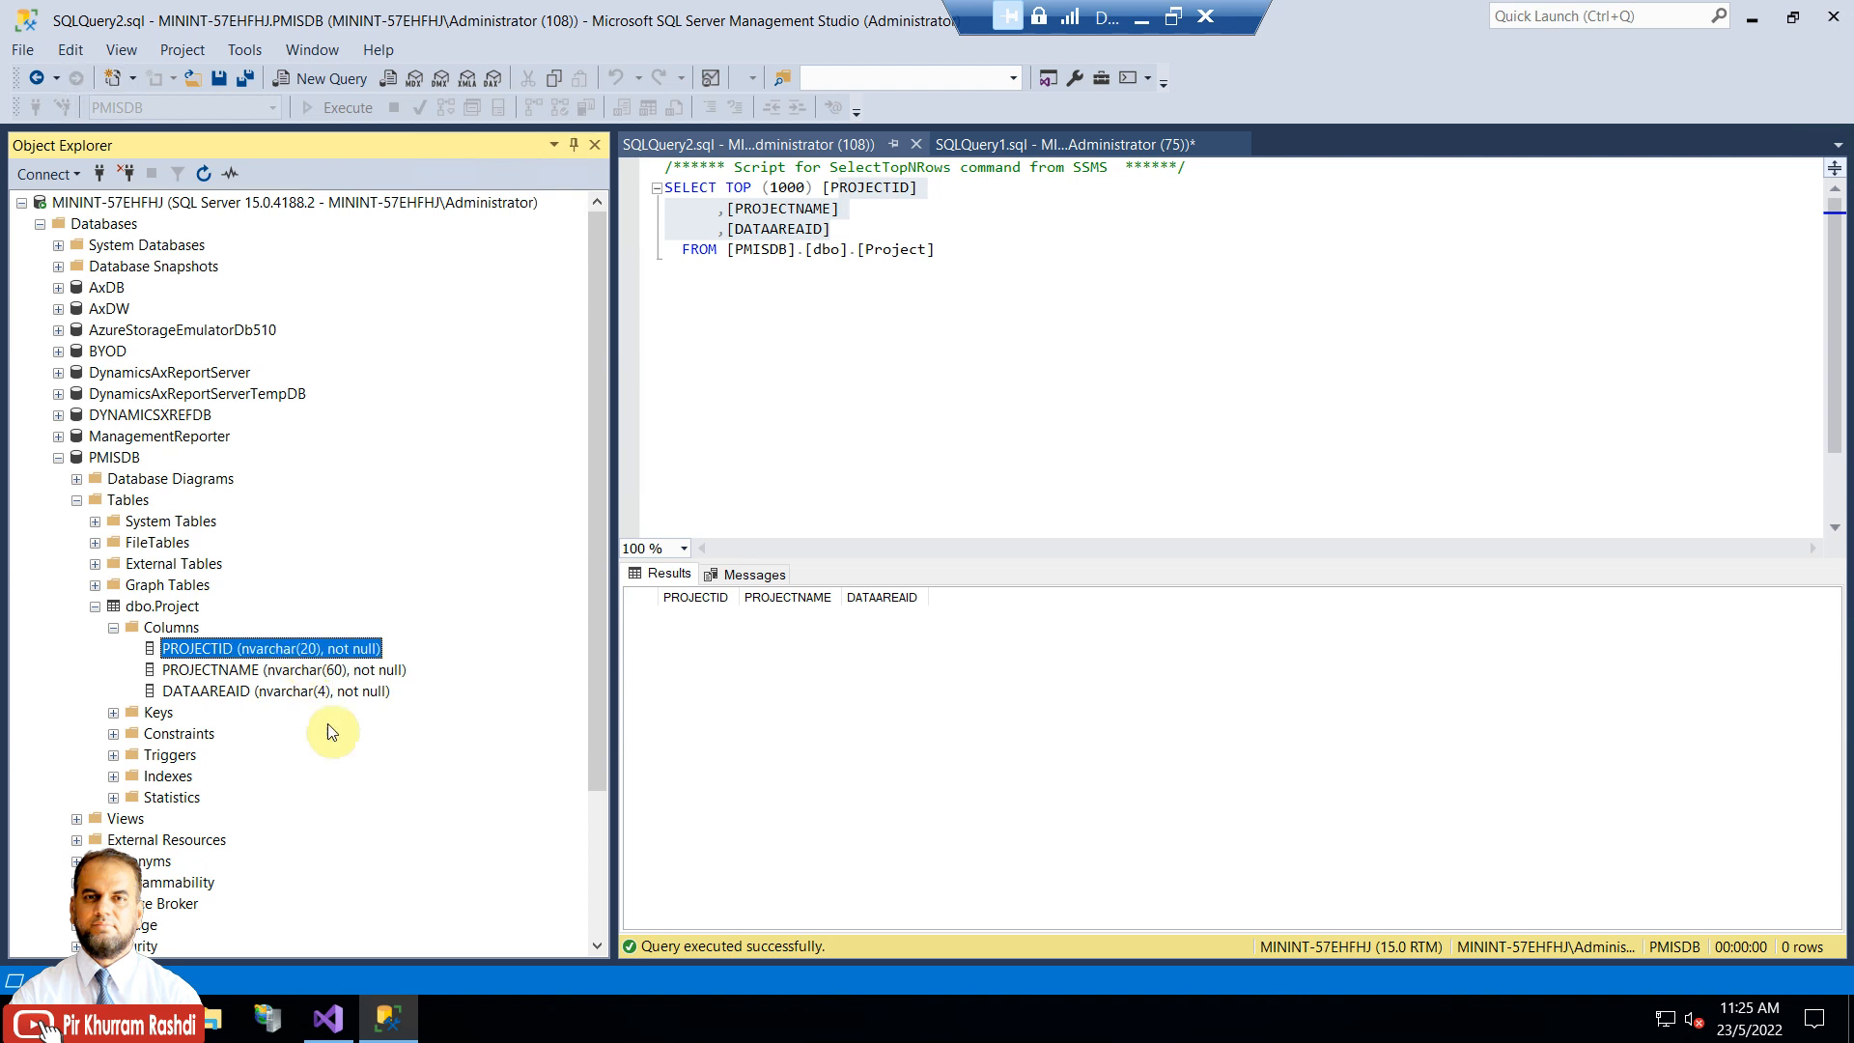
{"action": "left_click", "coordinate": [340, 1023]}
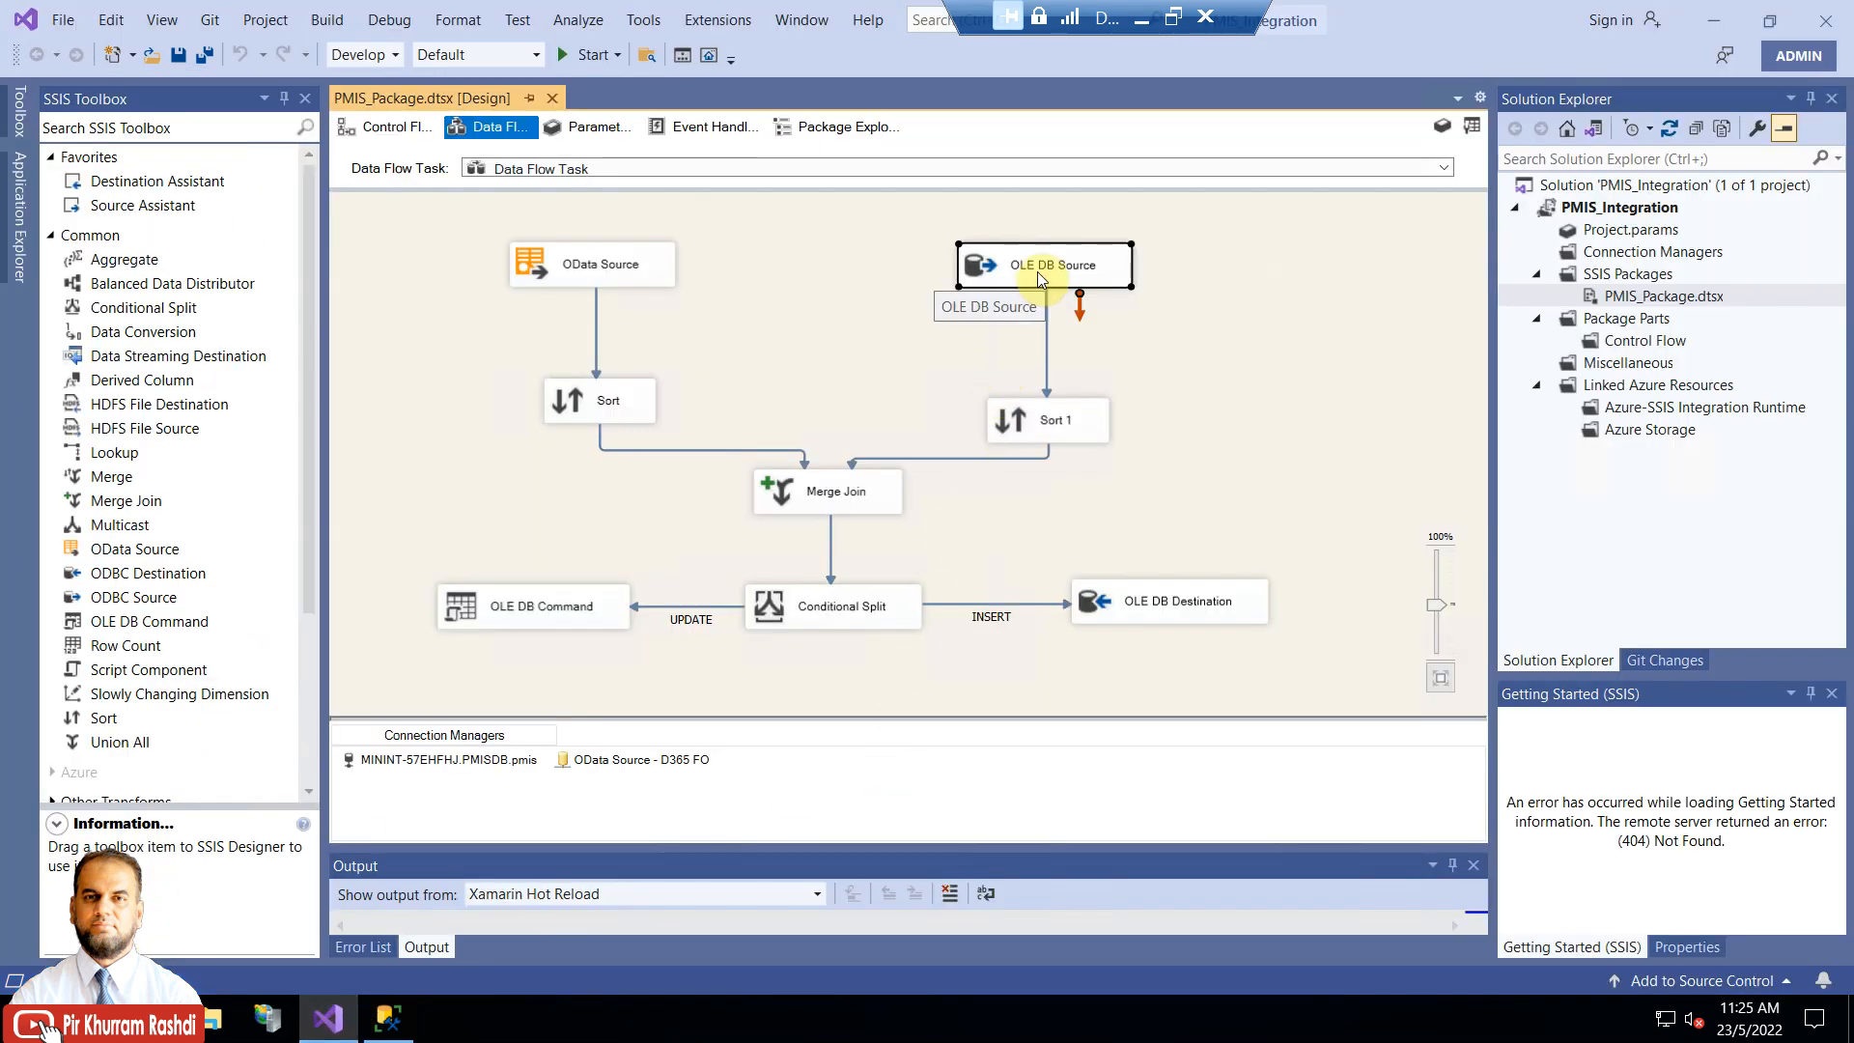
{"action": "left_click", "coordinate": [387, 1018]}
{"action": "left_click", "coordinate": [160, 608]}
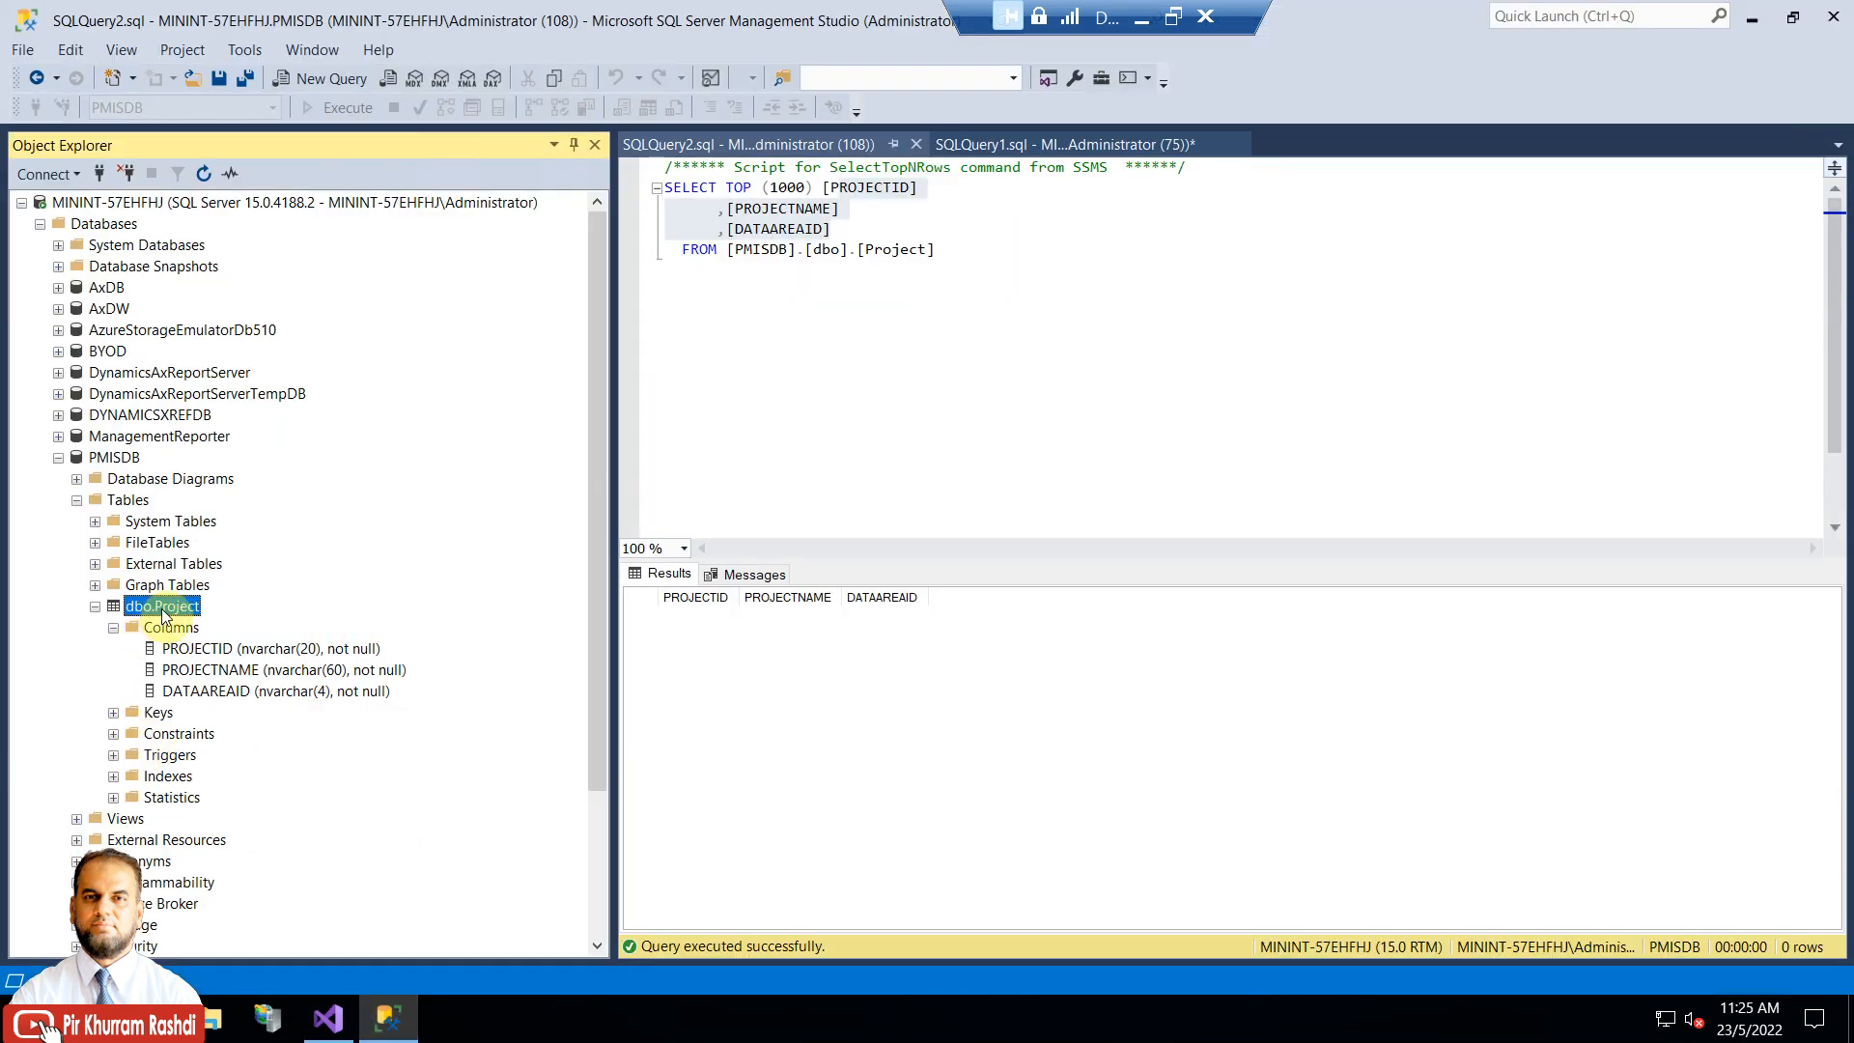
{"action": "left_click", "coordinate": [138, 458]}
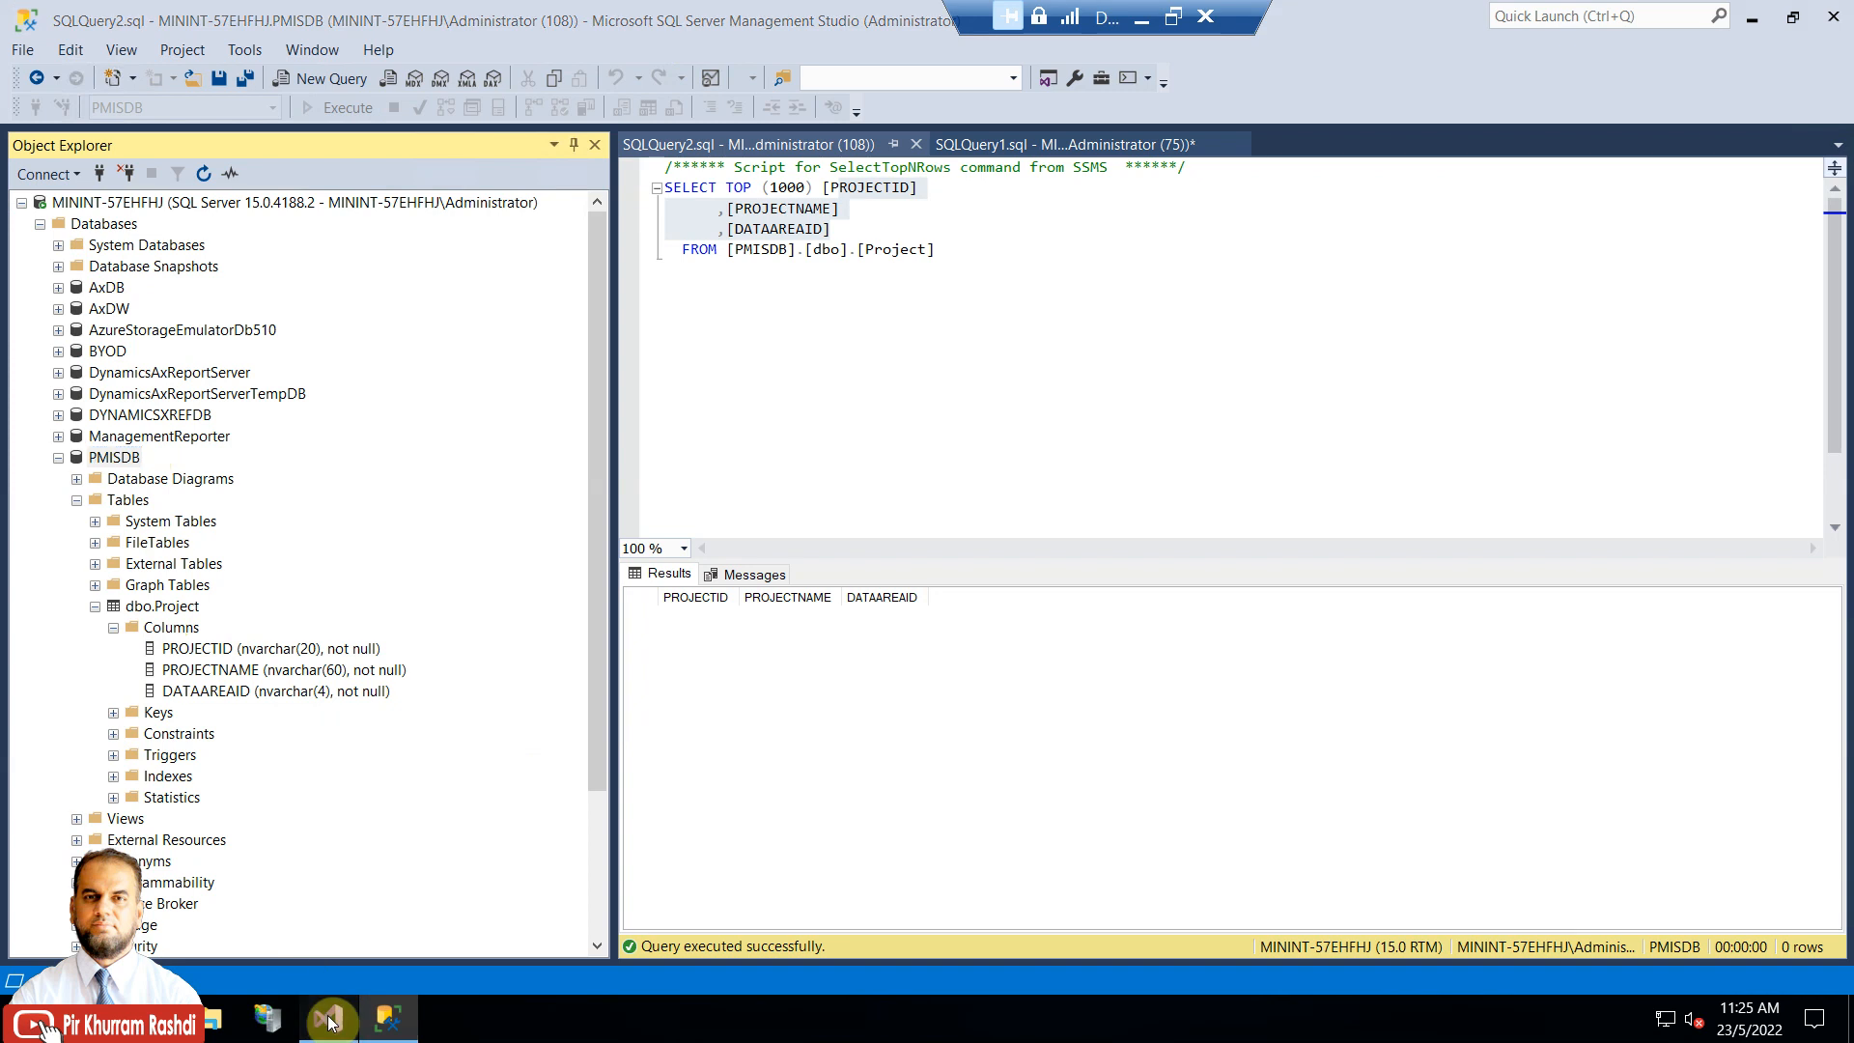
Switch to Visual Studio, inspect the connection, table and external columns of the OLE DB Source, and accept its editor
{"action": "key", "text": "alt+Tab"}
{"action": "right_click", "coordinate": [1081, 275]}
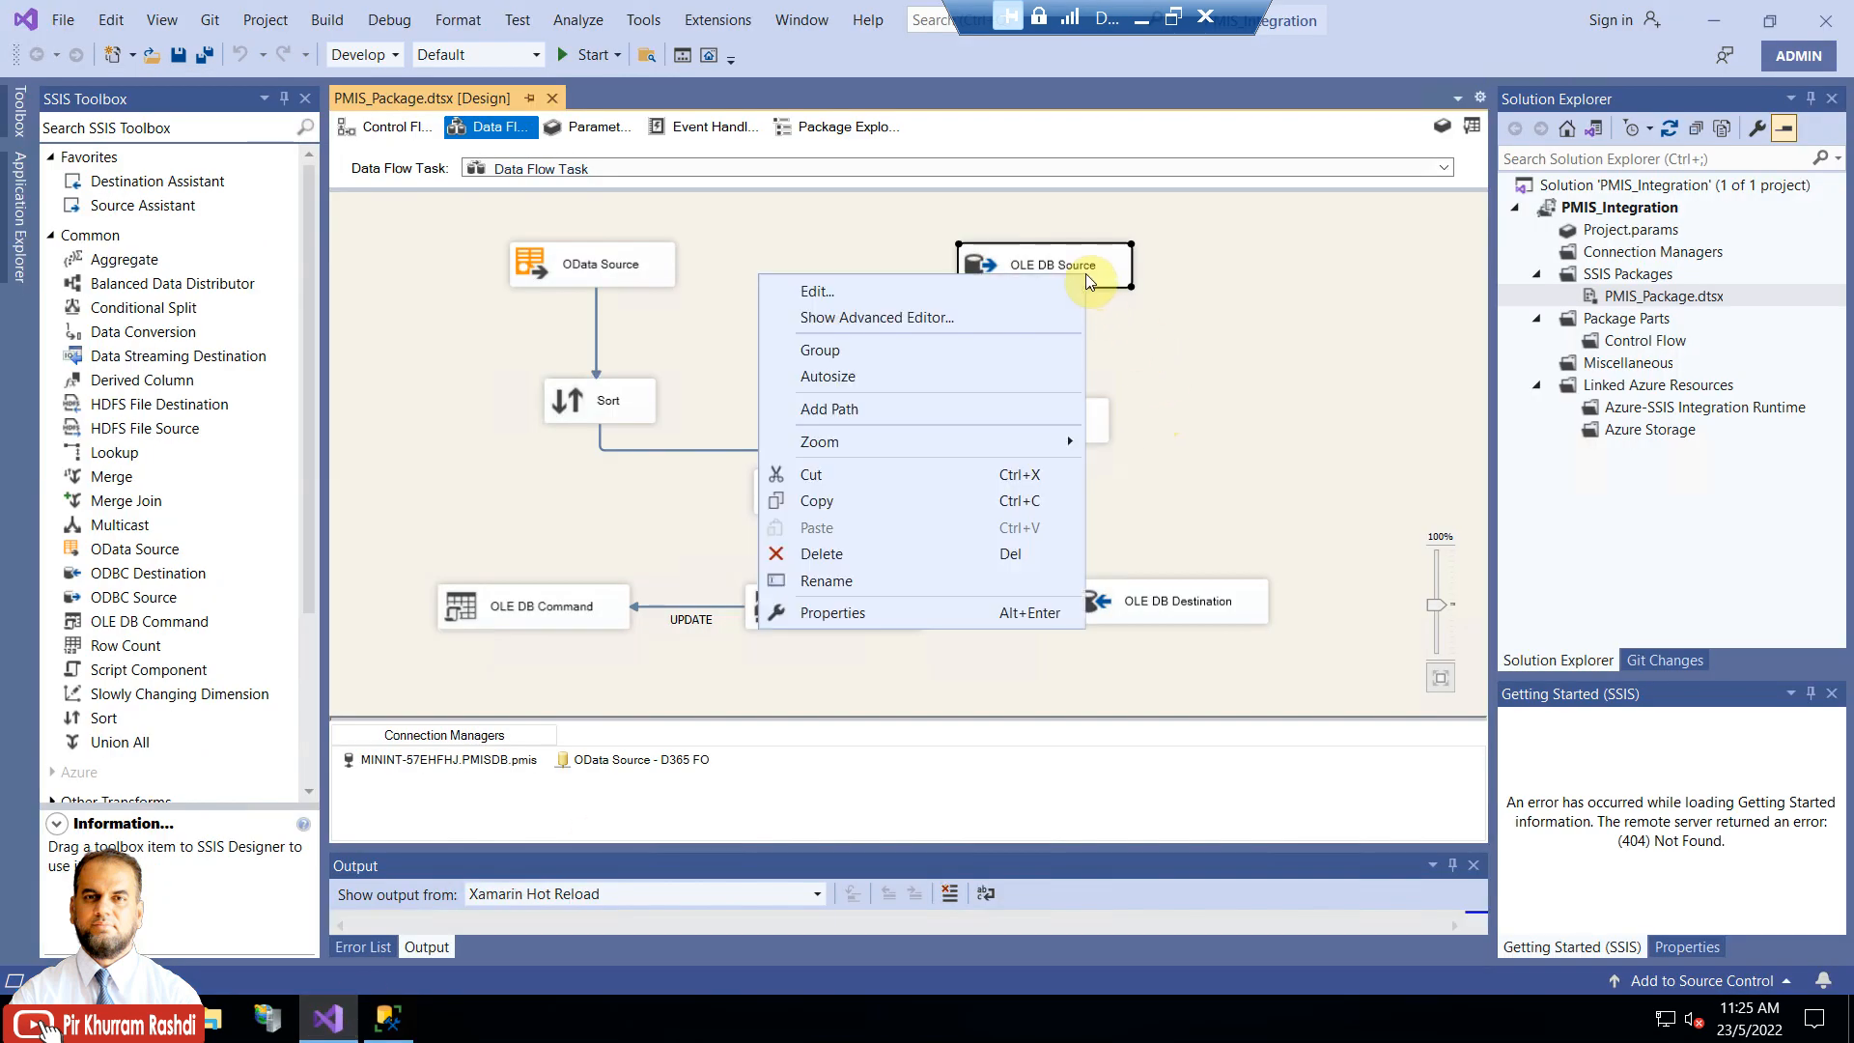
{"action": "left_click", "coordinate": [1025, 291]}
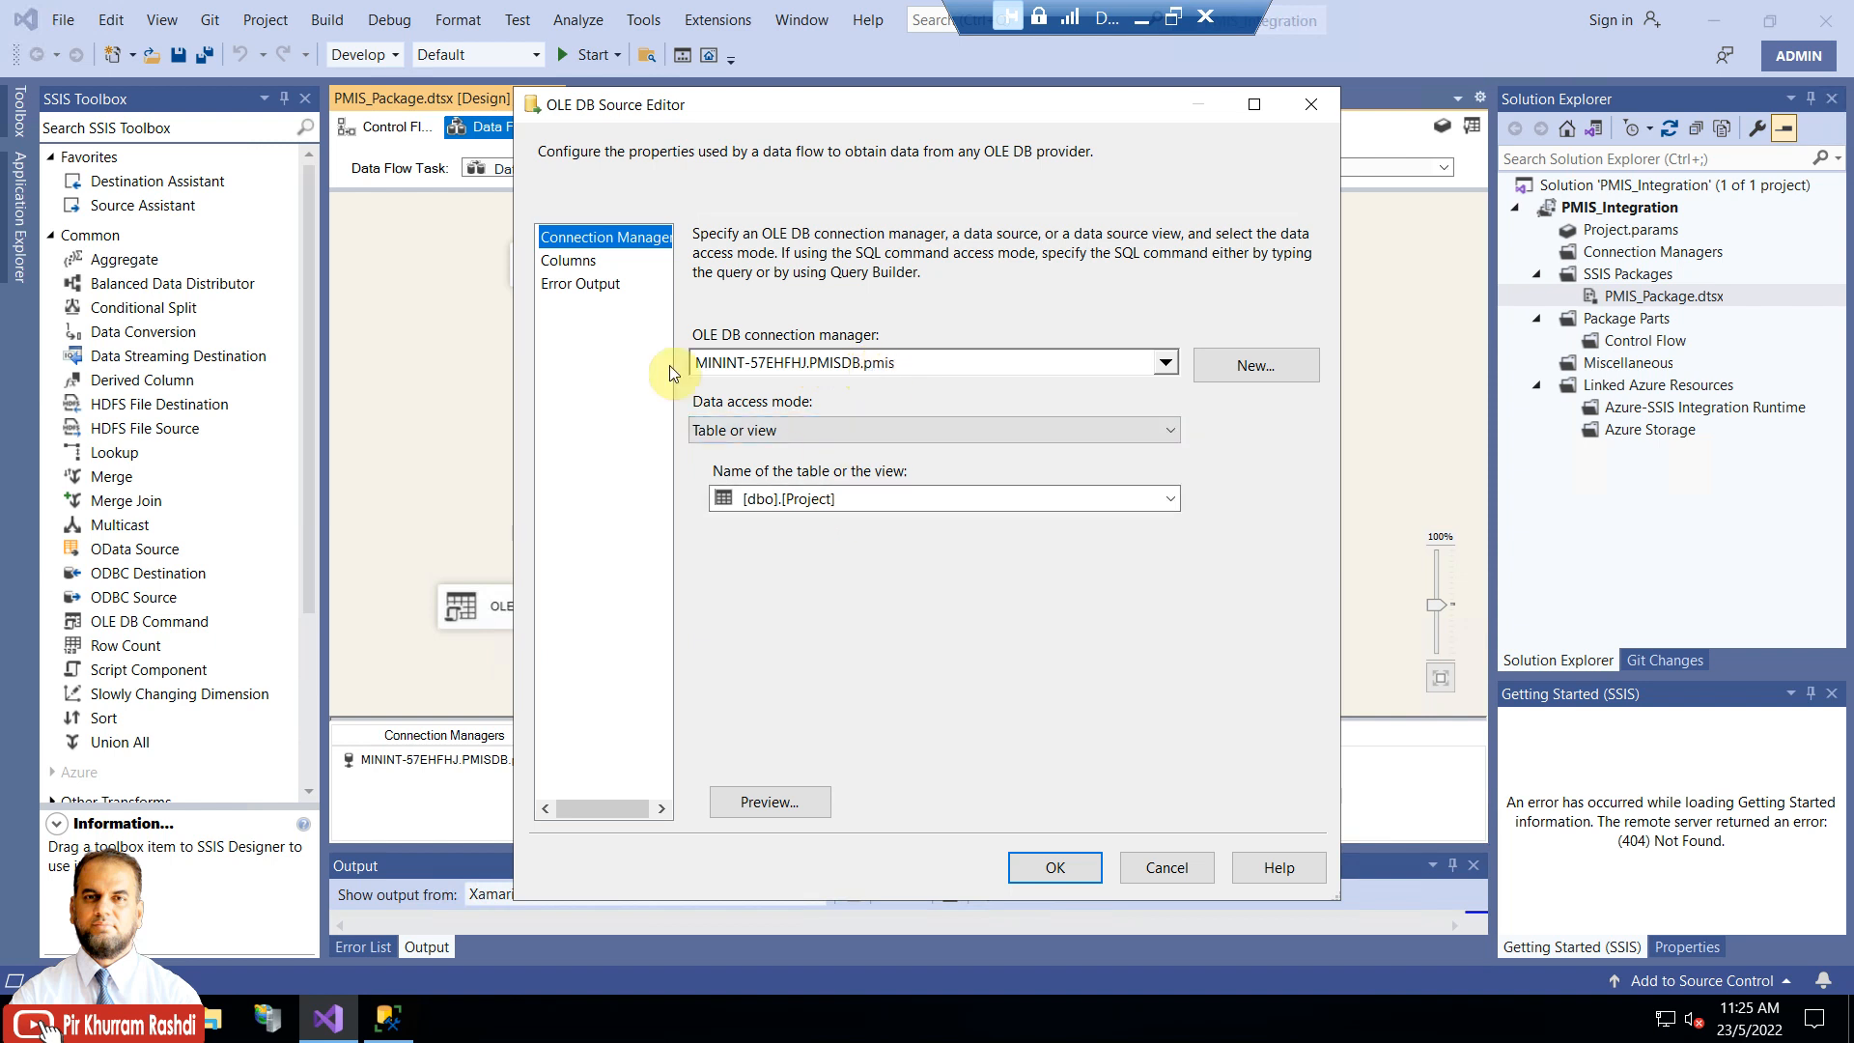
{"action": "left_click", "coordinate": [580, 262]}
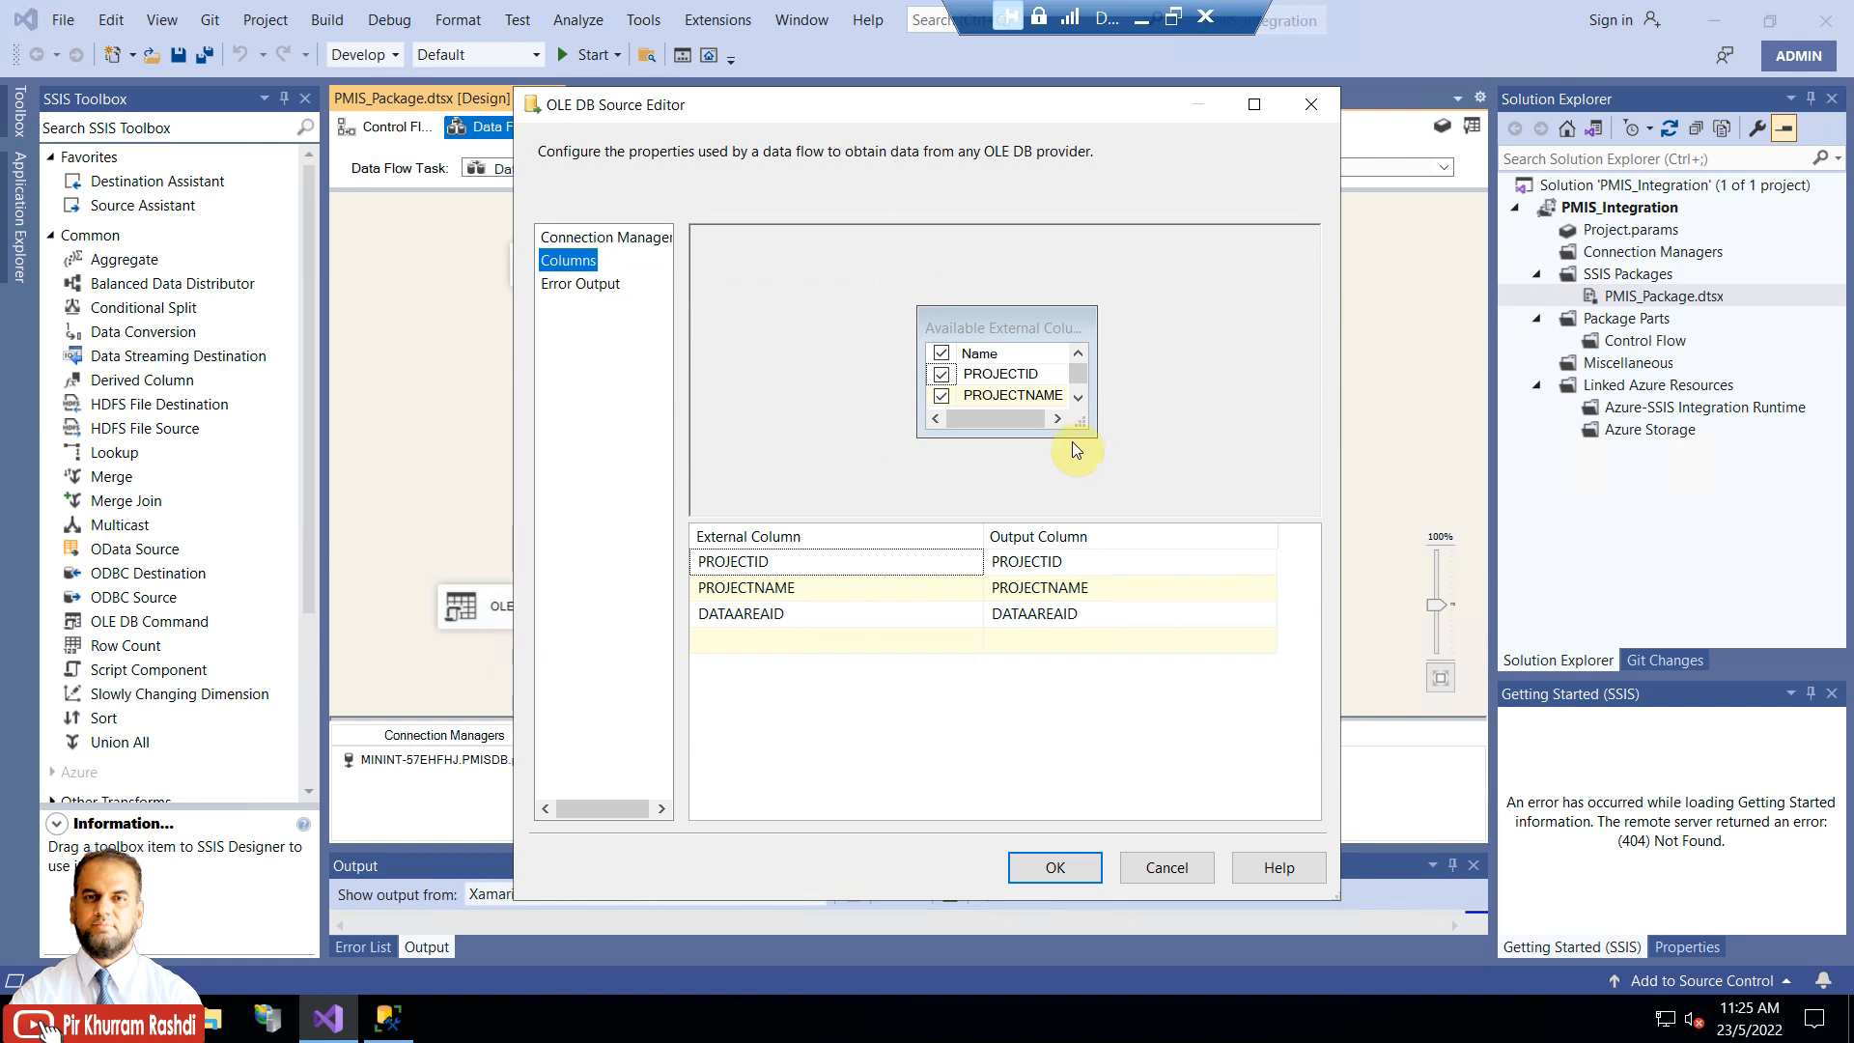
{"action": "left_click_drag", "start_coordinate": [1087, 431], "coordinate": [1210, 514]}
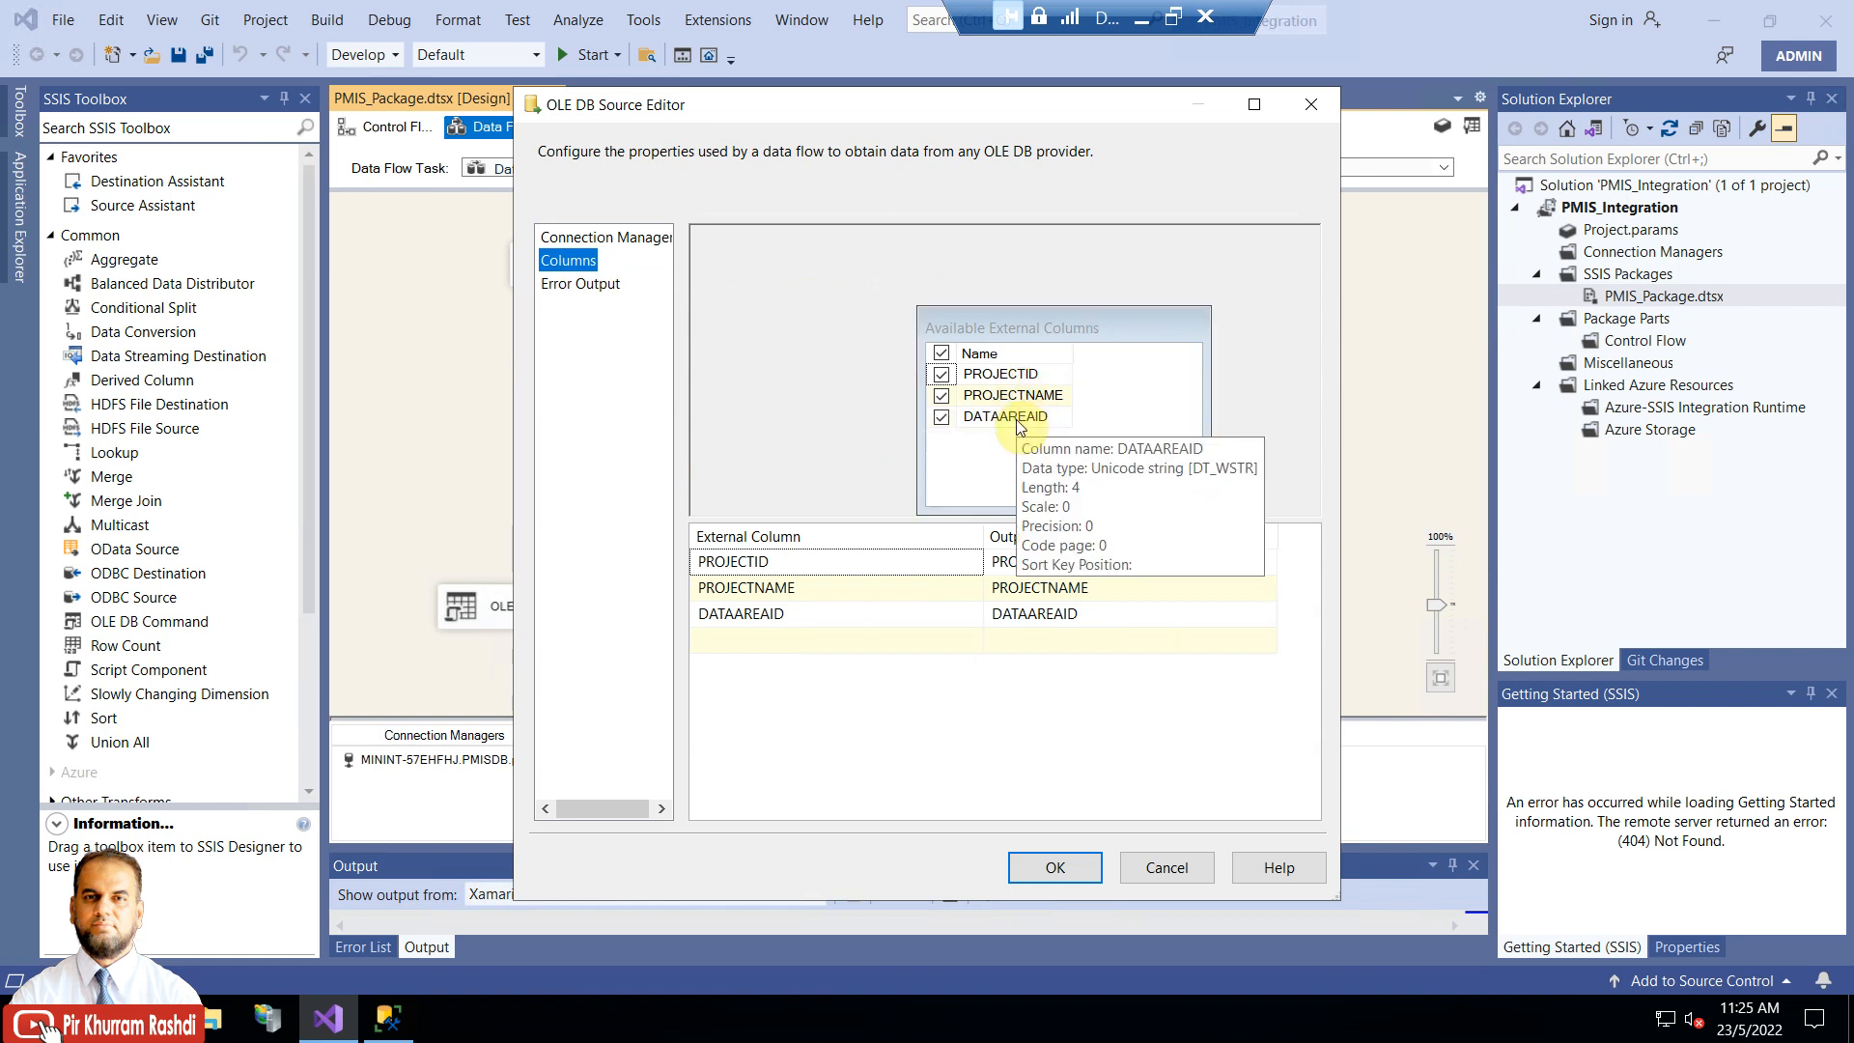
{"action": "left_click", "coordinate": [1079, 871]}
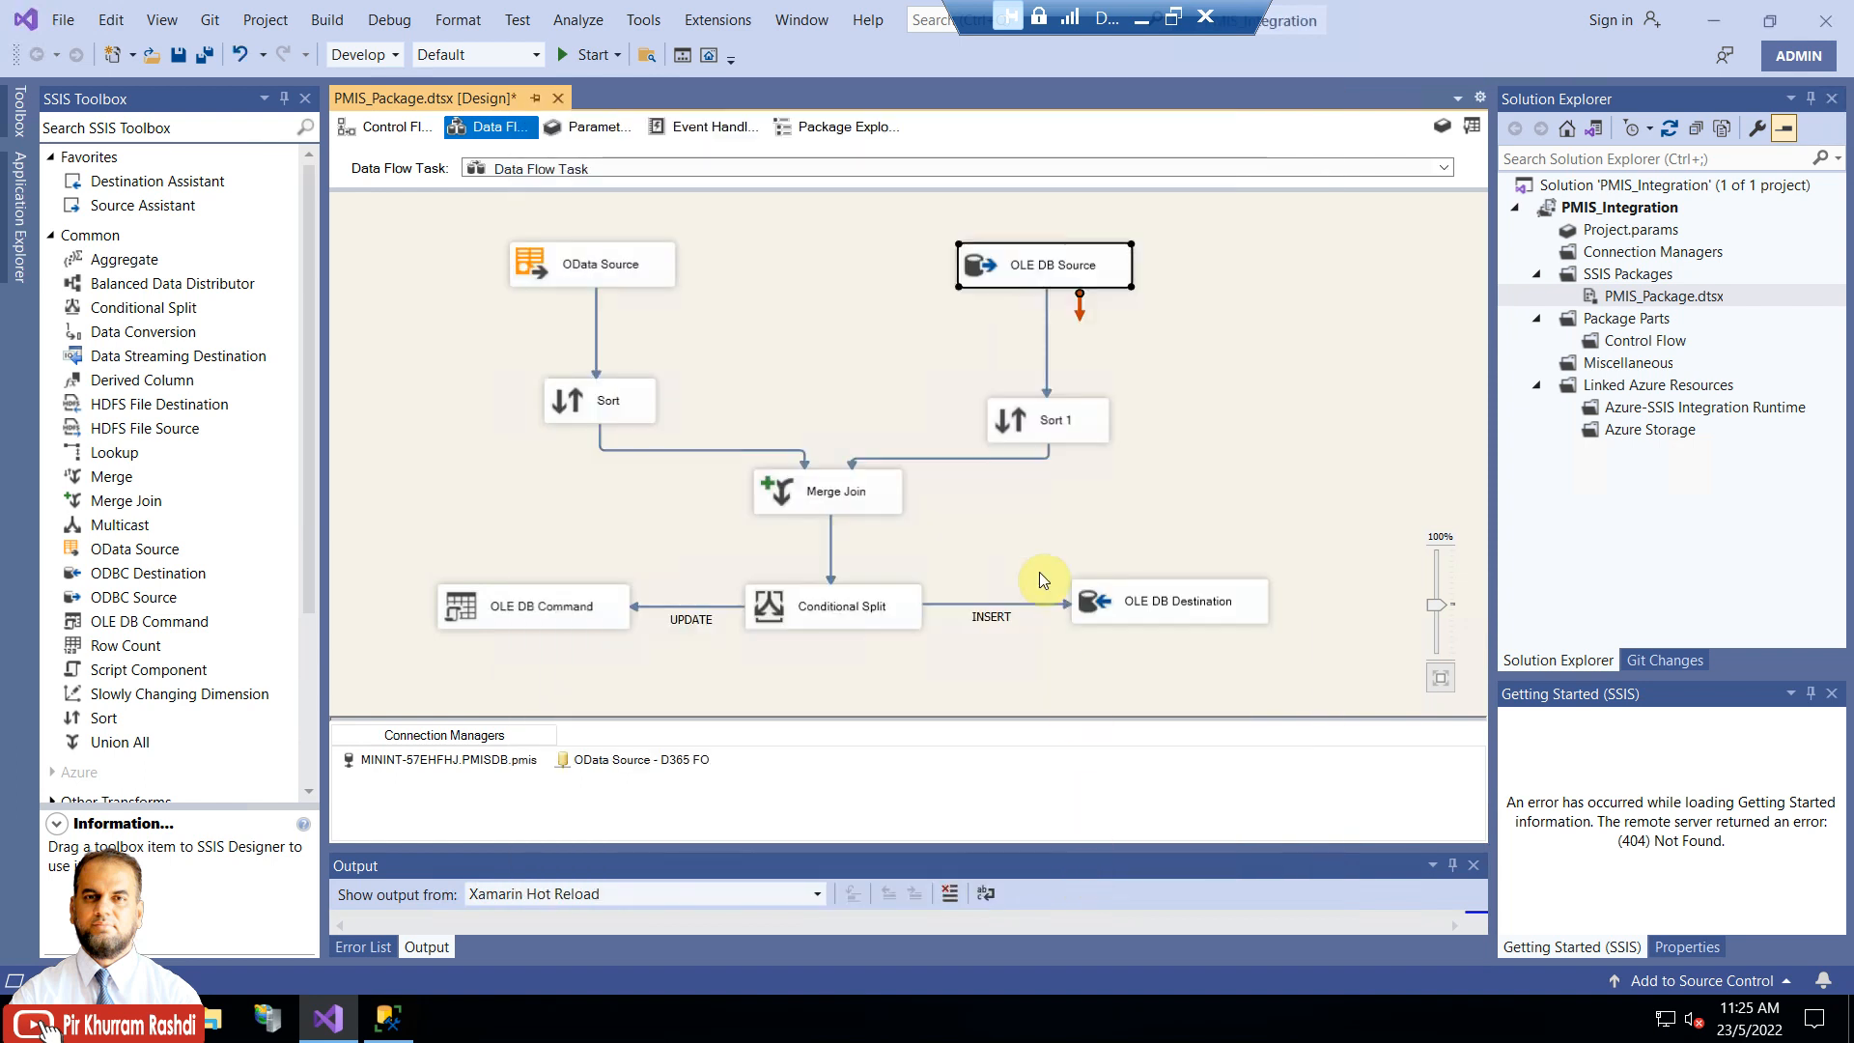
Inspect the sort type and sort order of DATAAREAID and PROJECTID in the Sort 1 transformation, and accept its editor
{"action": "right_click", "coordinate": [1051, 425]}
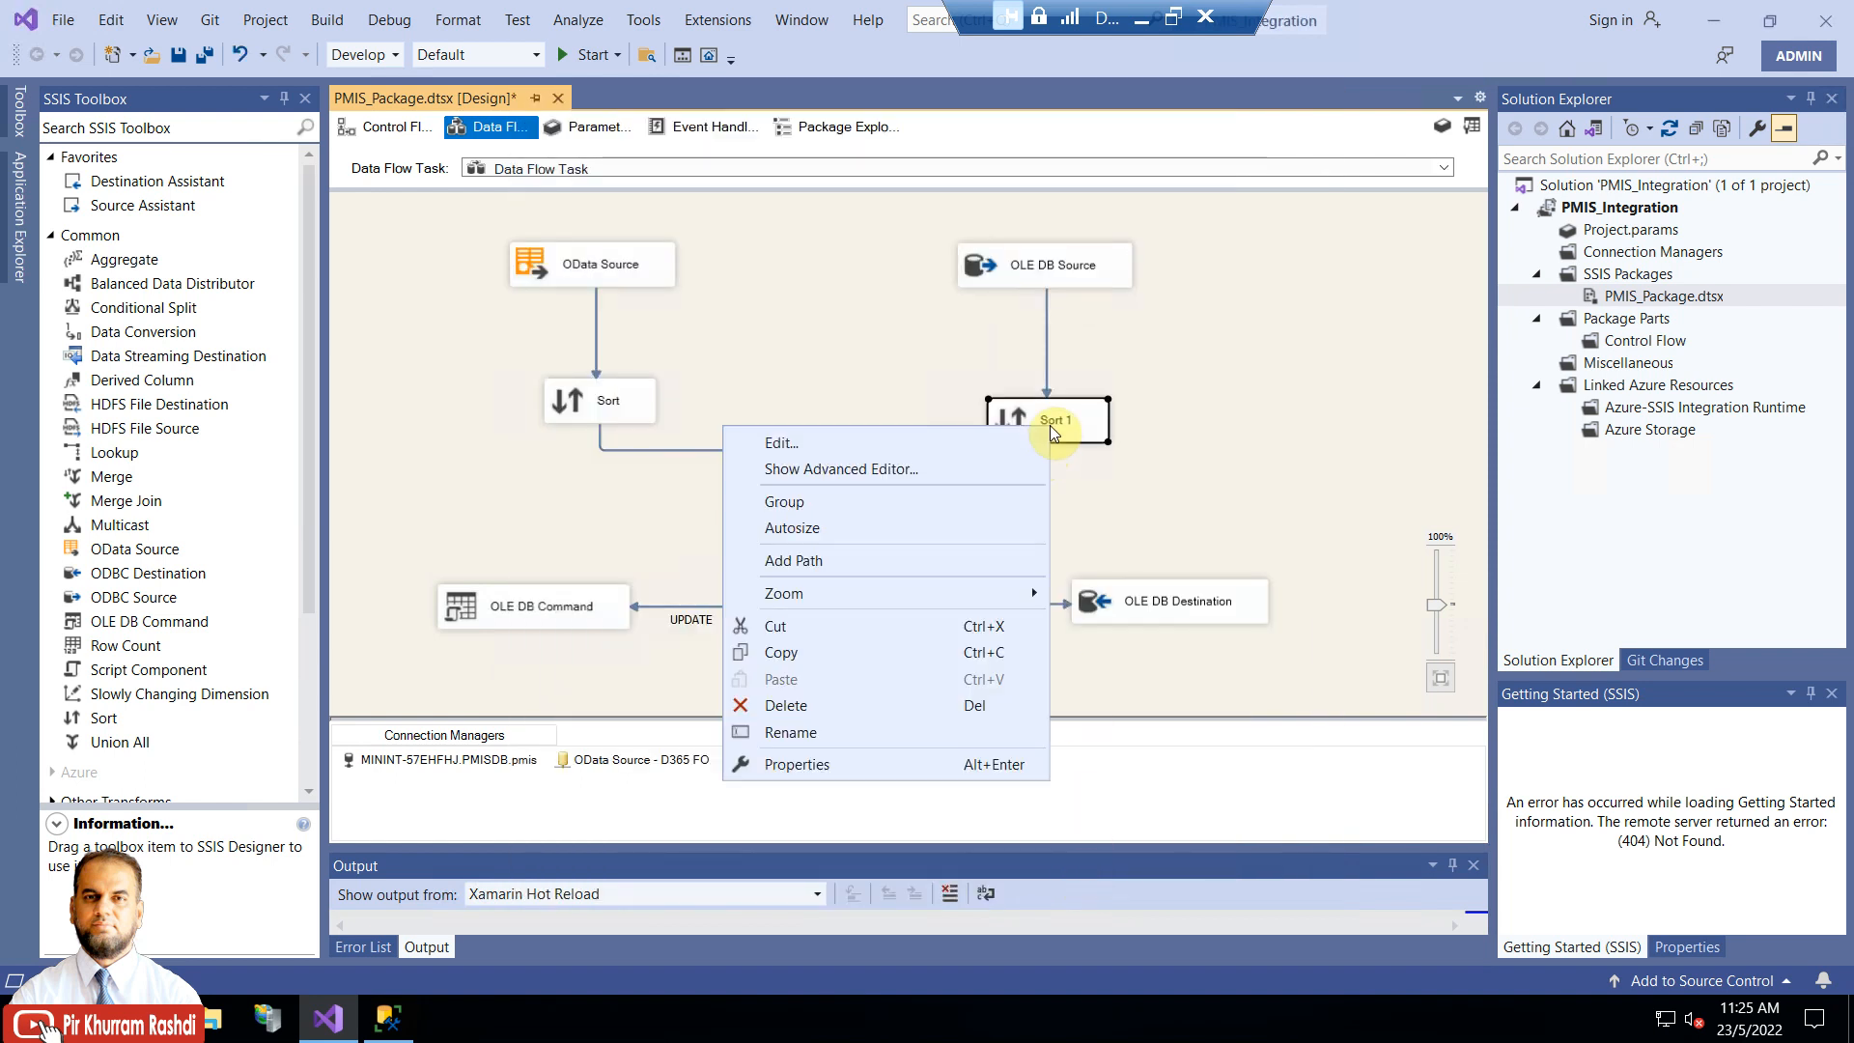
{"action": "left_click", "coordinate": [1000, 440]}
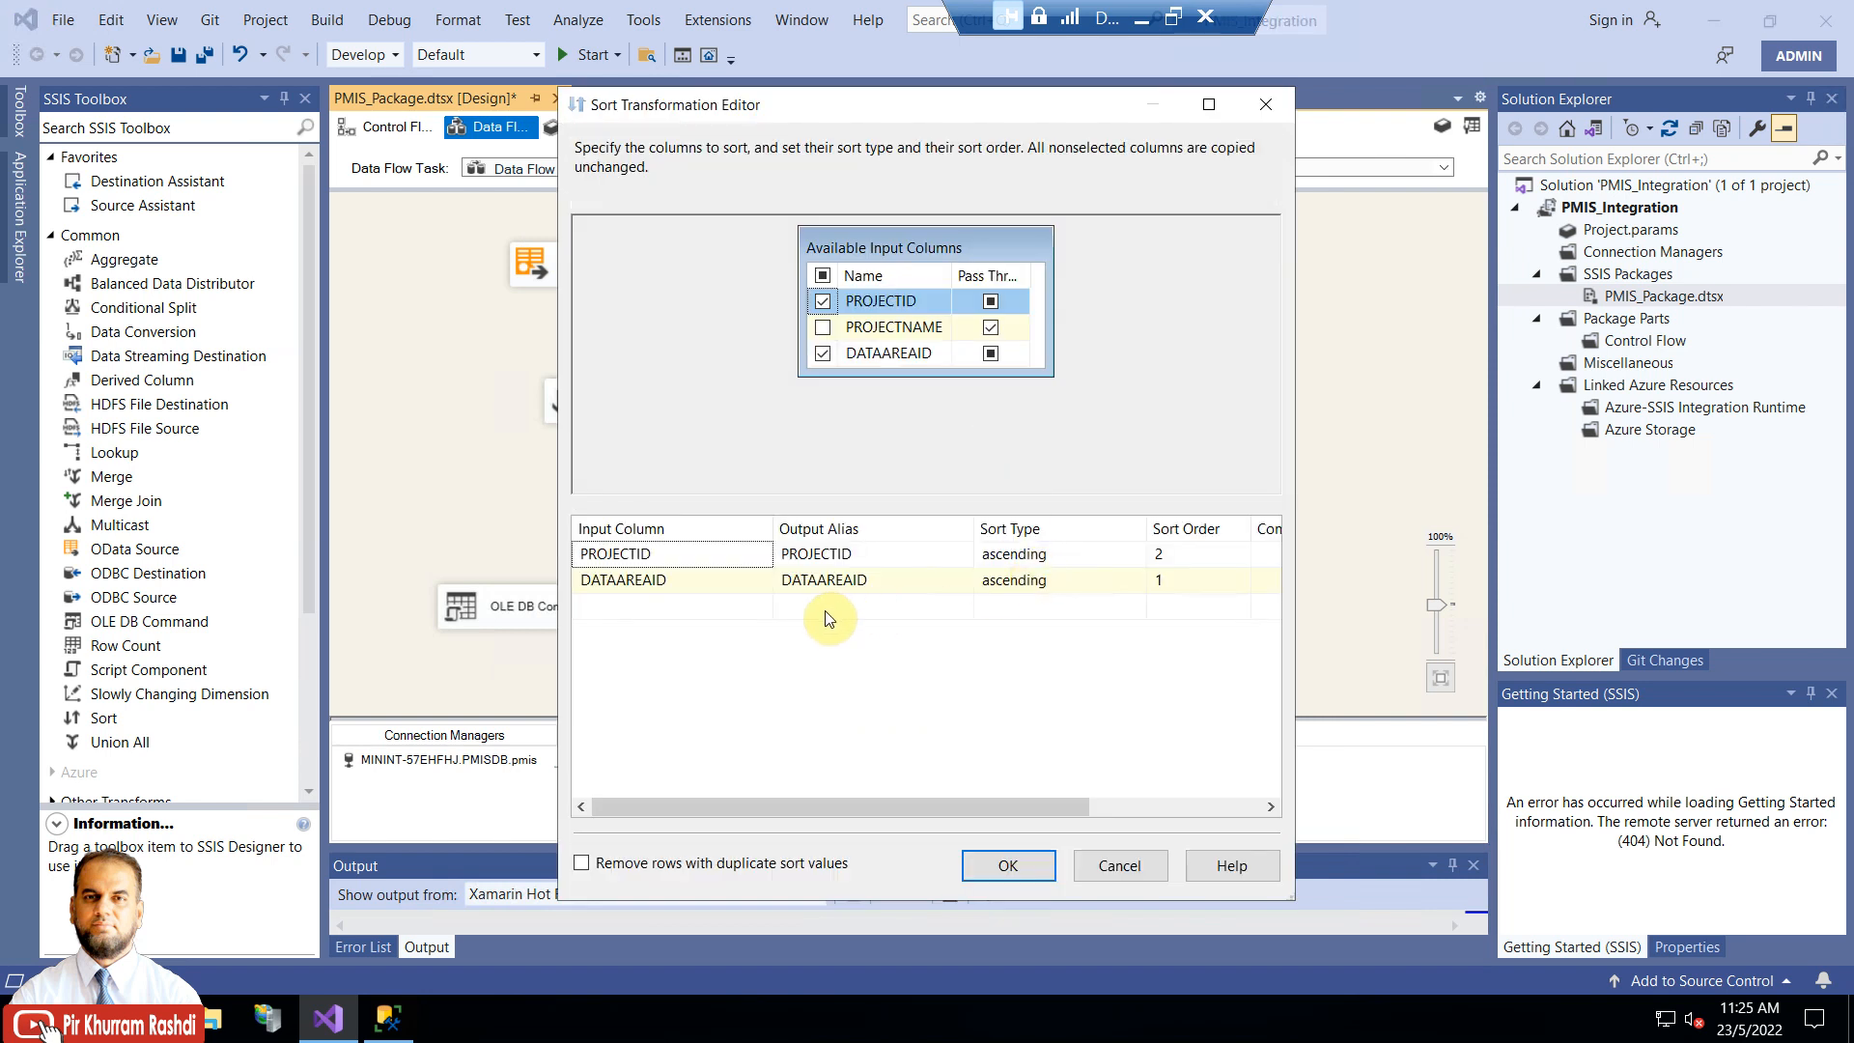
{"action": "left_click_drag", "start_coordinate": [918, 101], "coordinate": [1160, 63]}
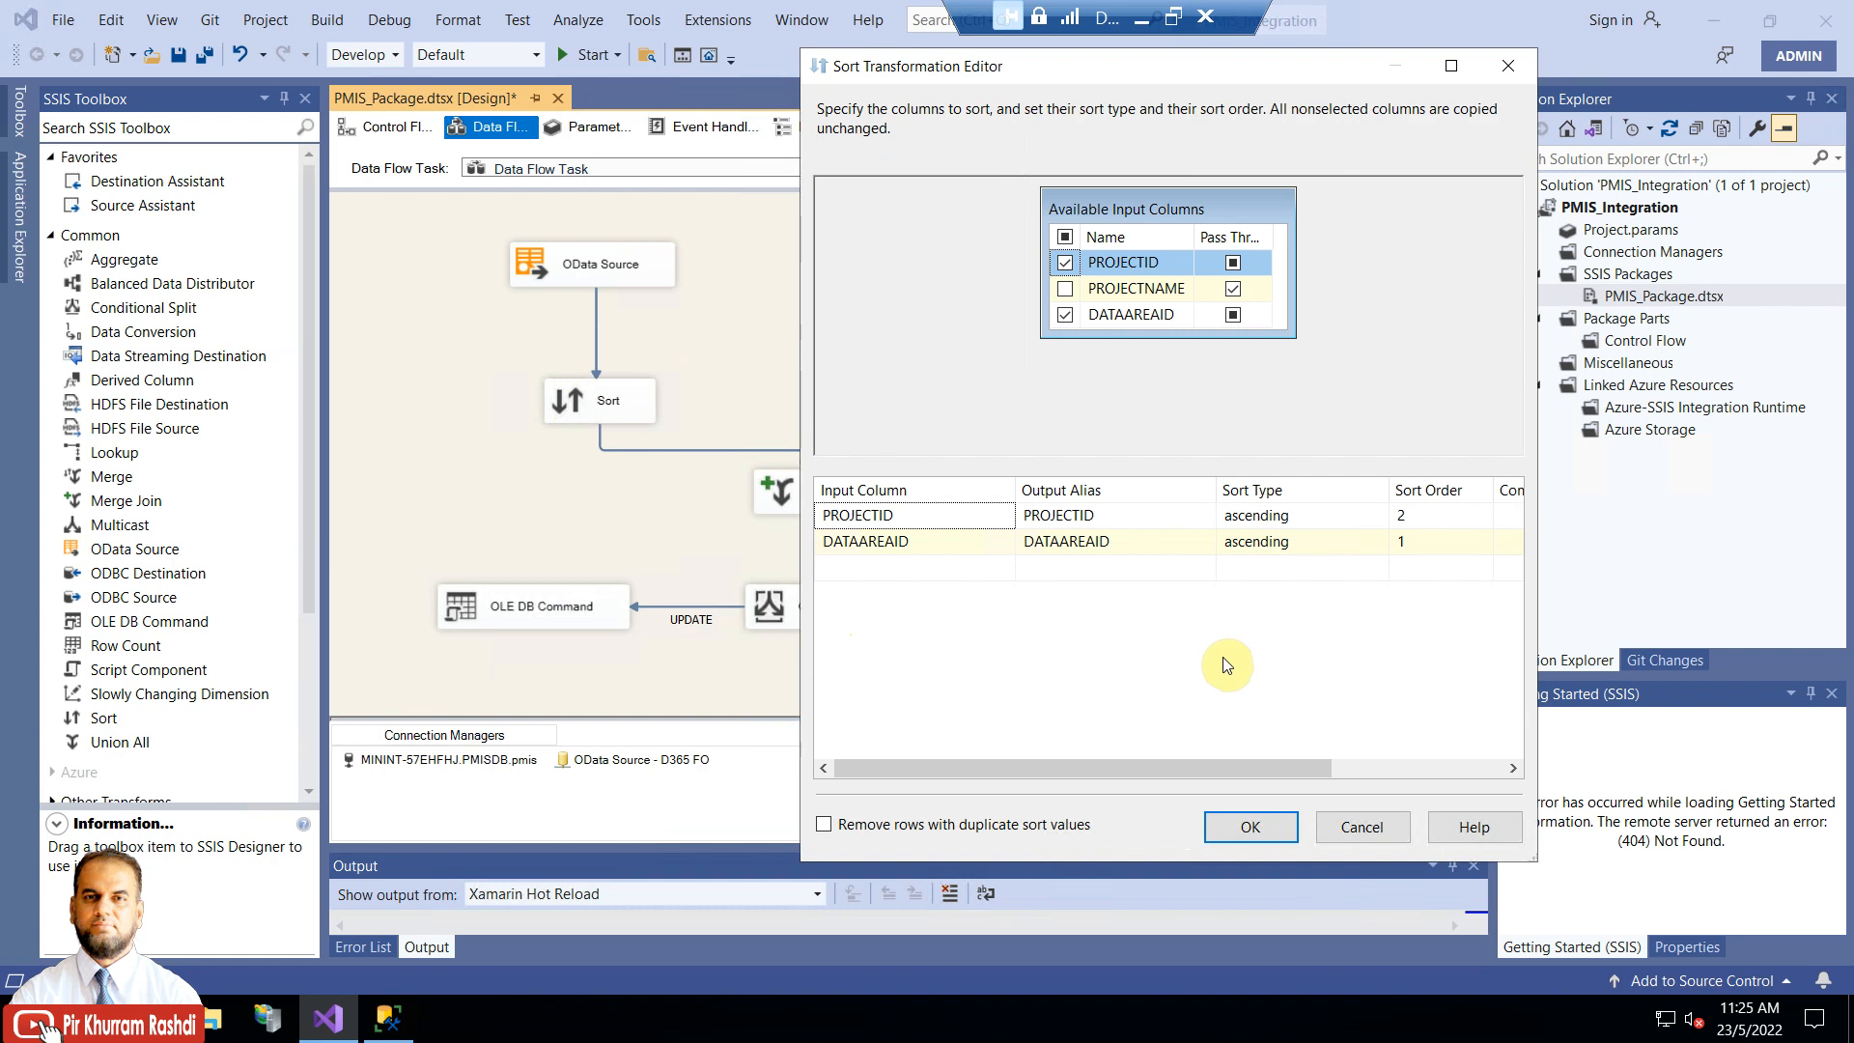
{"action": "left_click", "coordinate": [943, 541]}
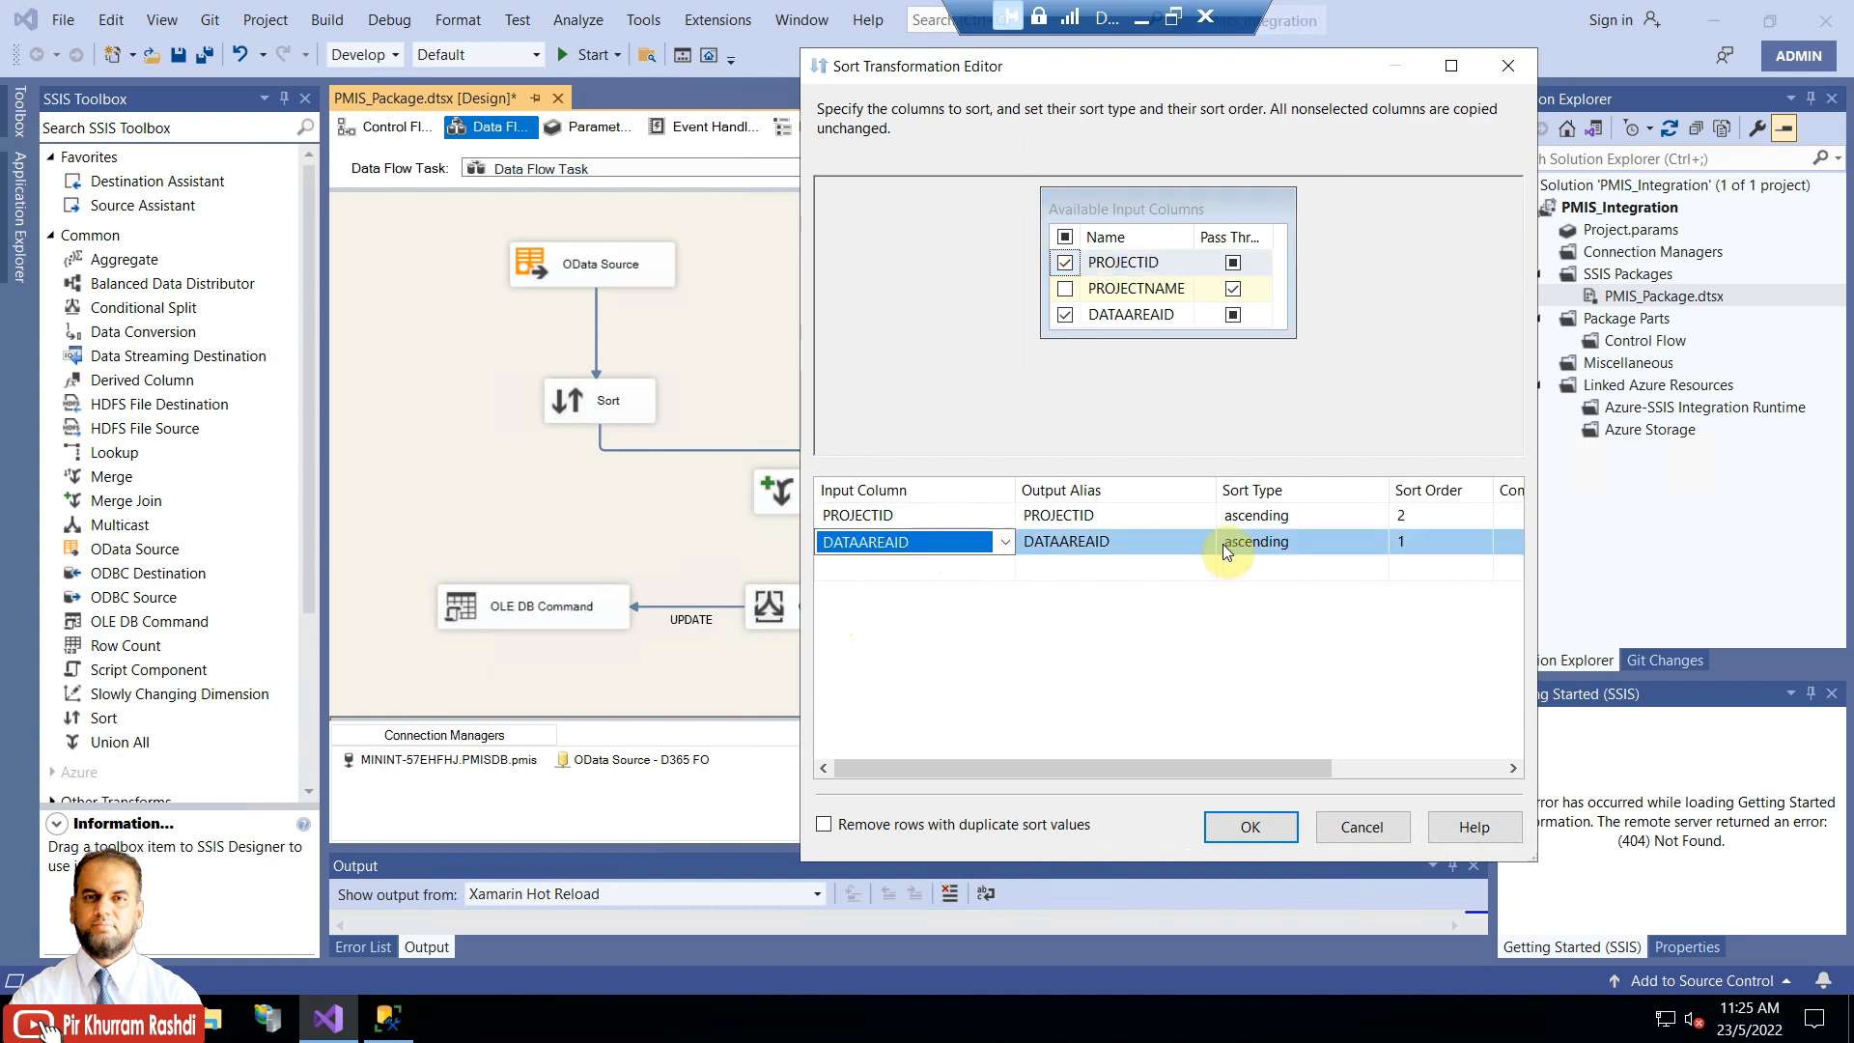
{"action": "left_click", "coordinate": [1418, 540]}
{"action": "left_click", "coordinate": [1419, 518]}
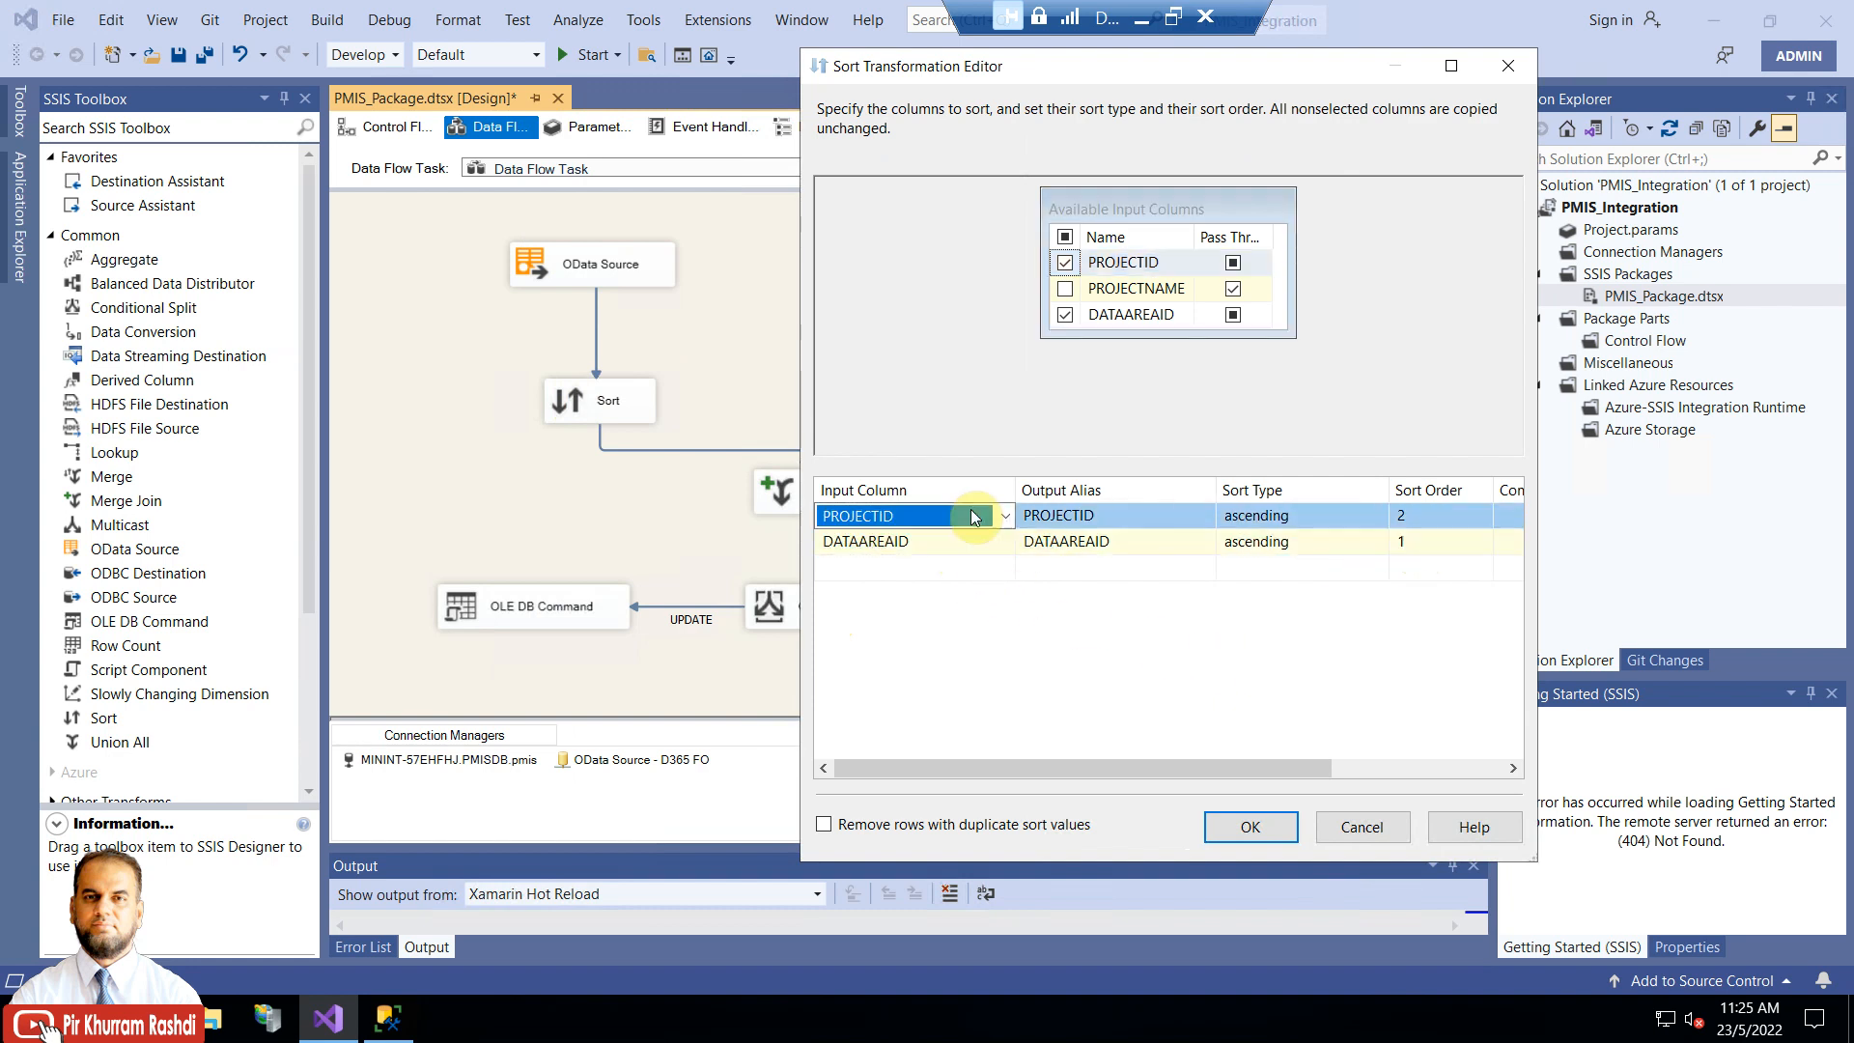
{"action": "left_click", "coordinate": [1421, 519]}
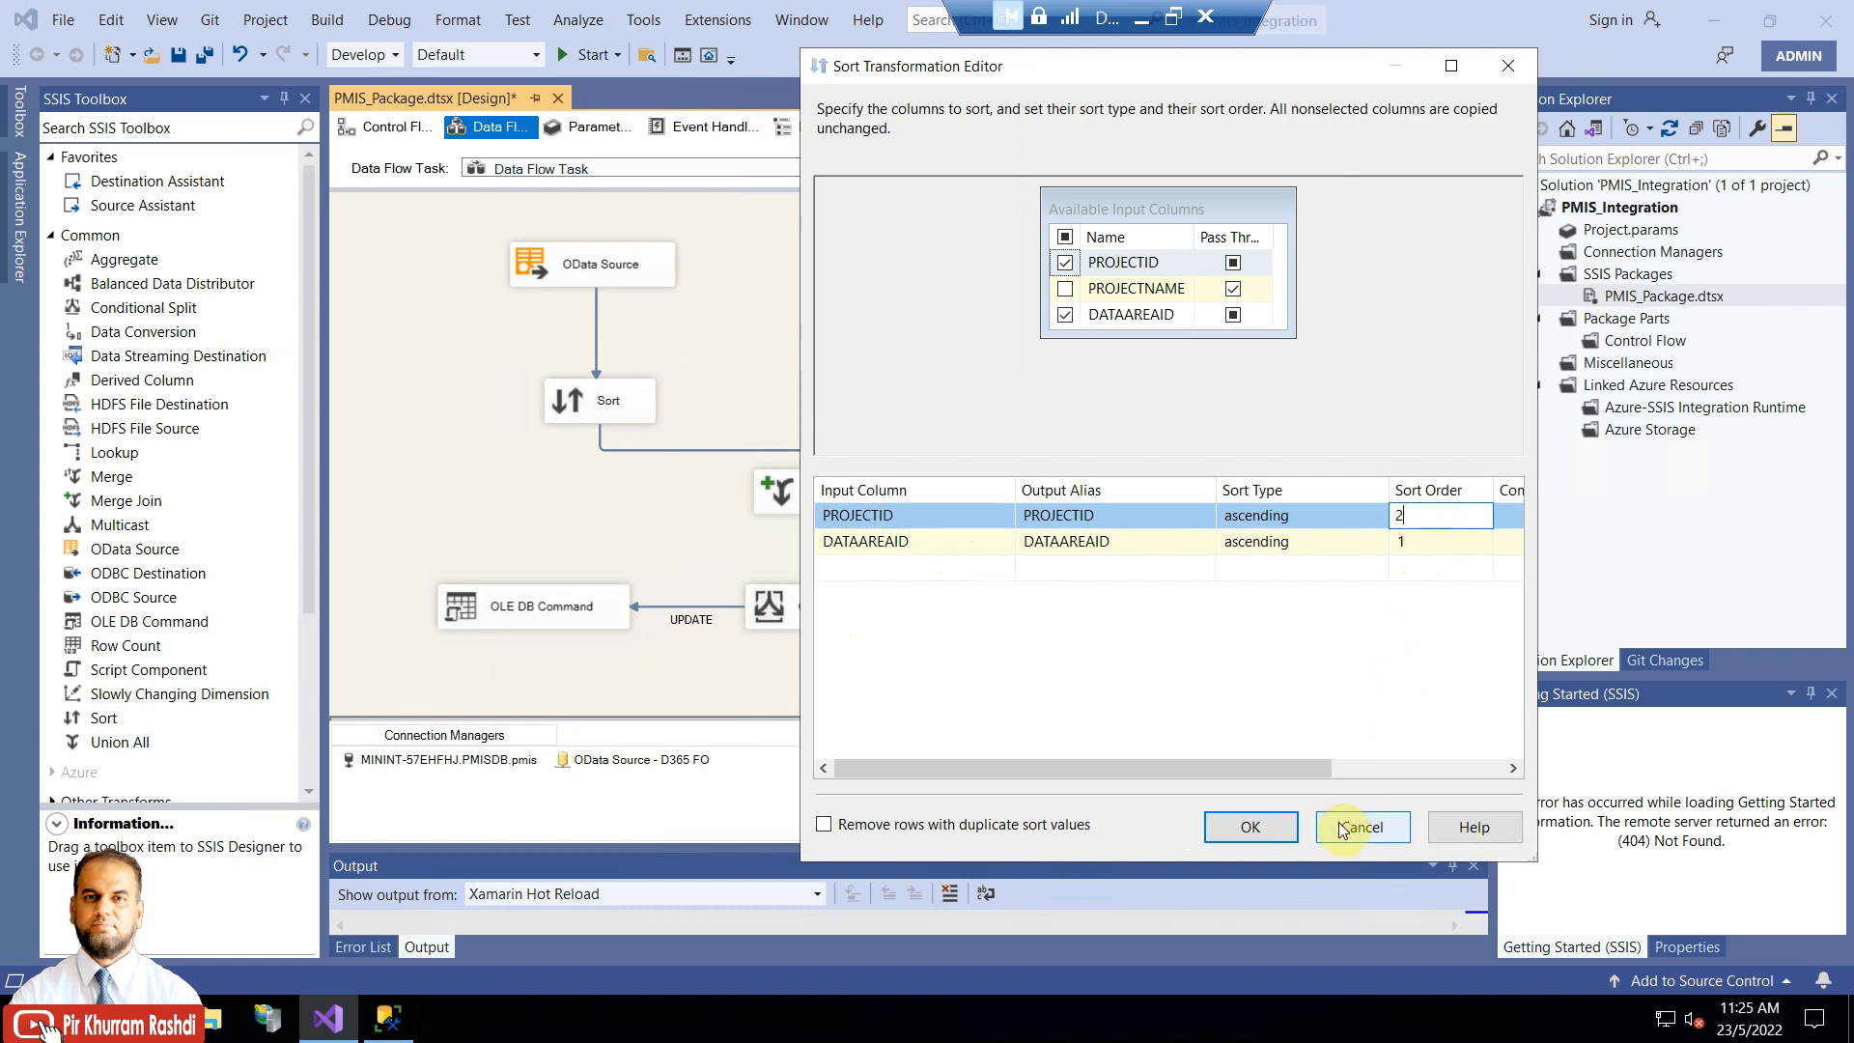
{"action": "left_click_drag", "start_coordinate": [1261, 772], "coordinate": [1462, 769]}
{"action": "left_click", "coordinate": [1277, 826]}
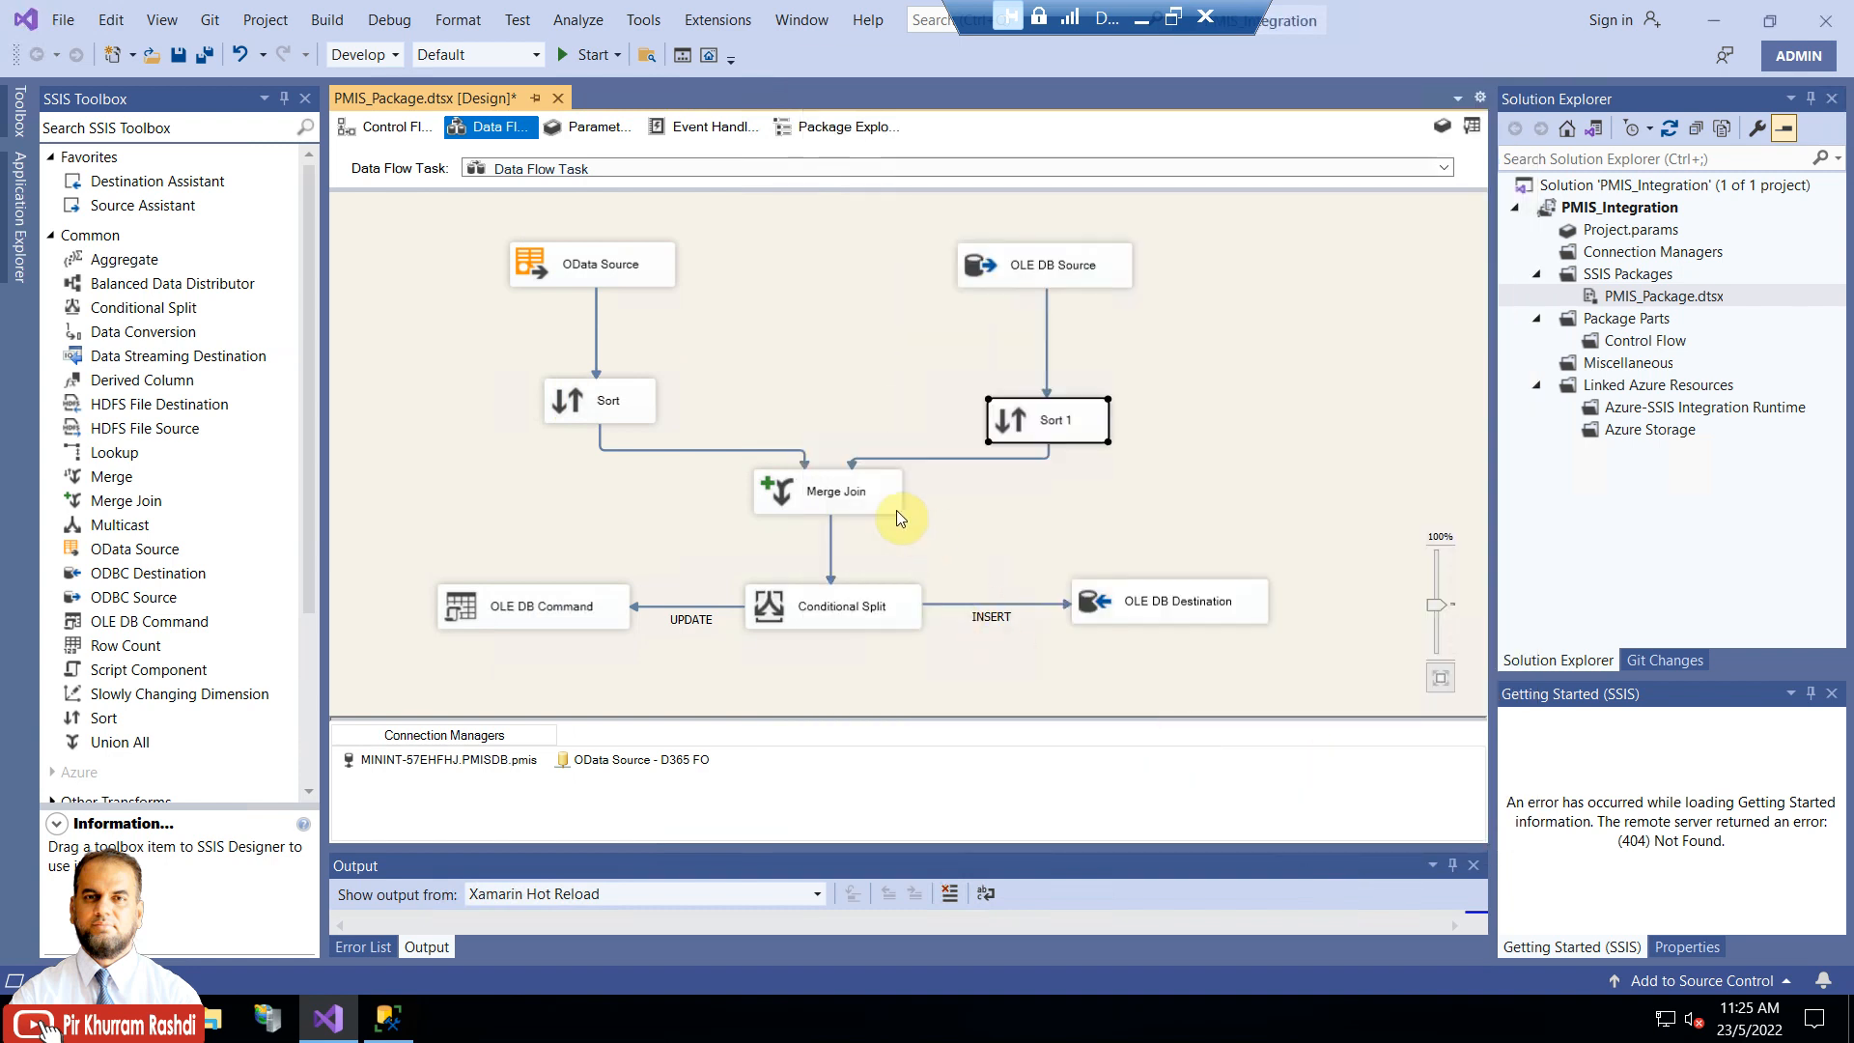
Open the Merge Join editor and examine the available join types, keeping Left outer join selected
{"action": "left_click", "coordinate": [858, 501]}
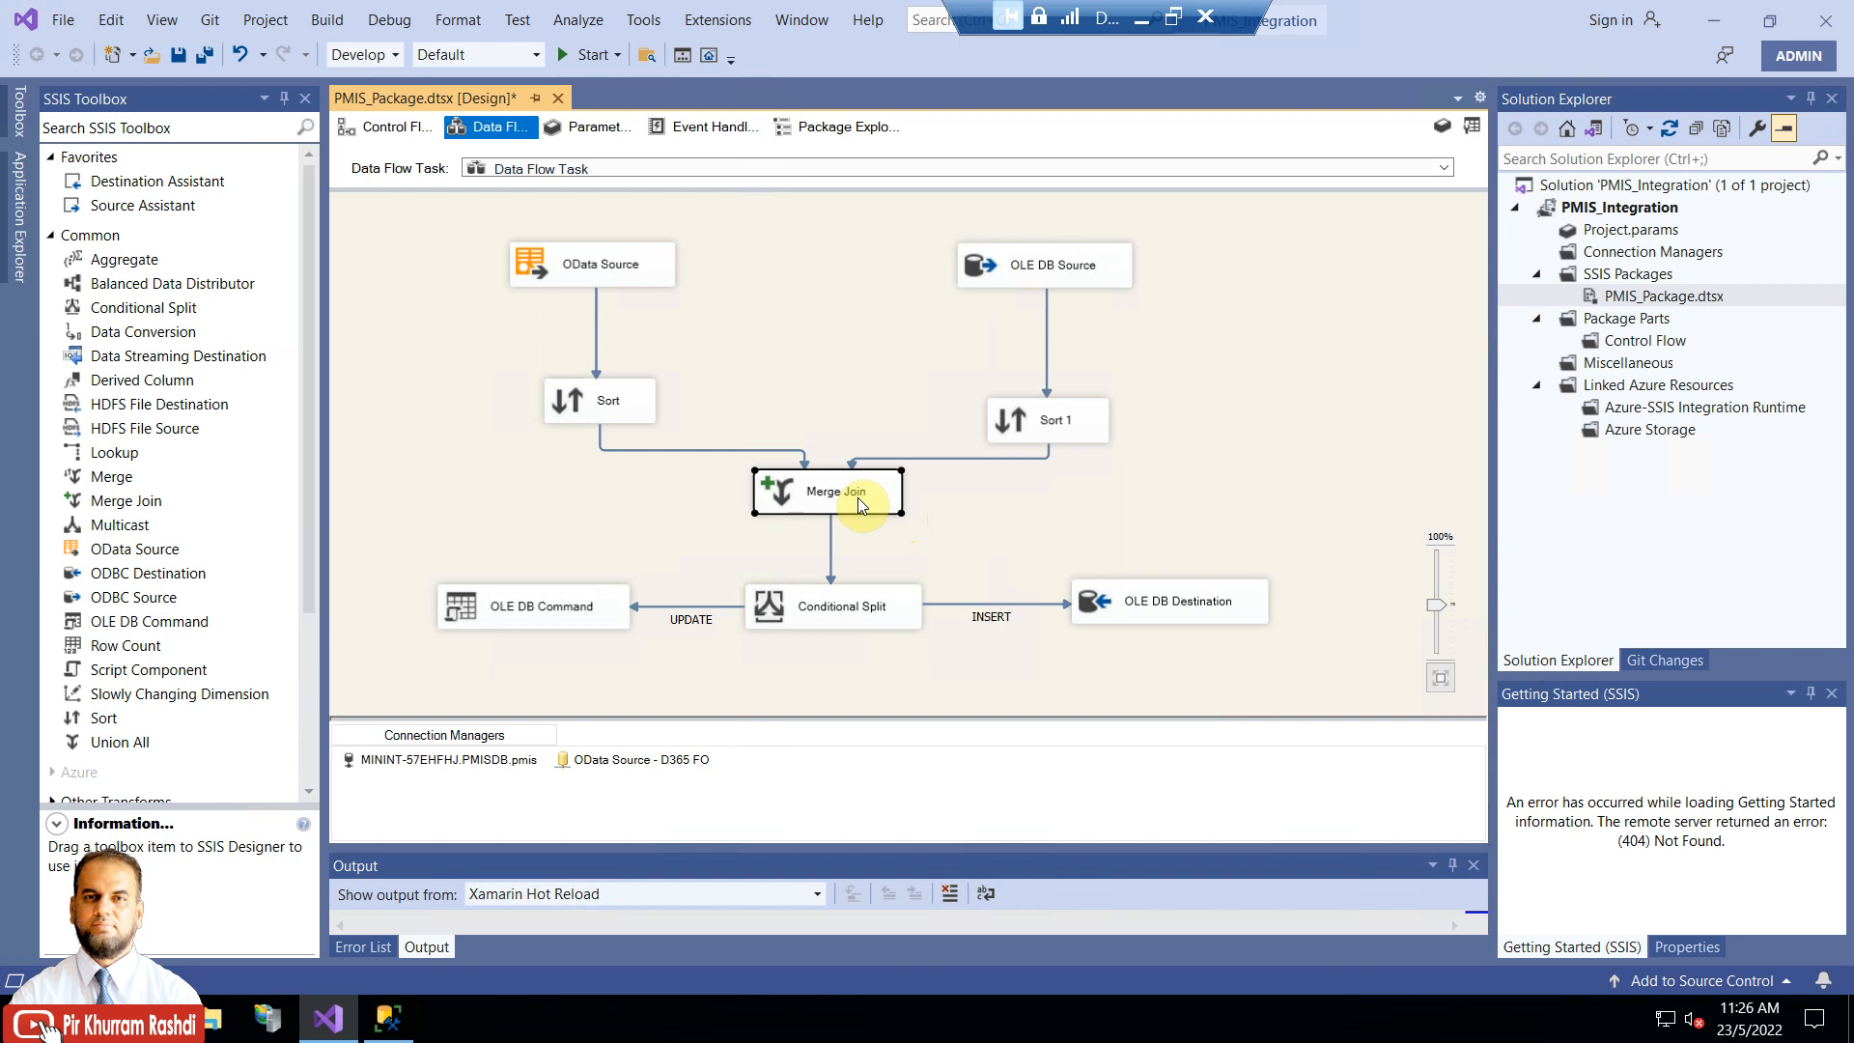
{"action": "right_click", "coordinate": [860, 502]}
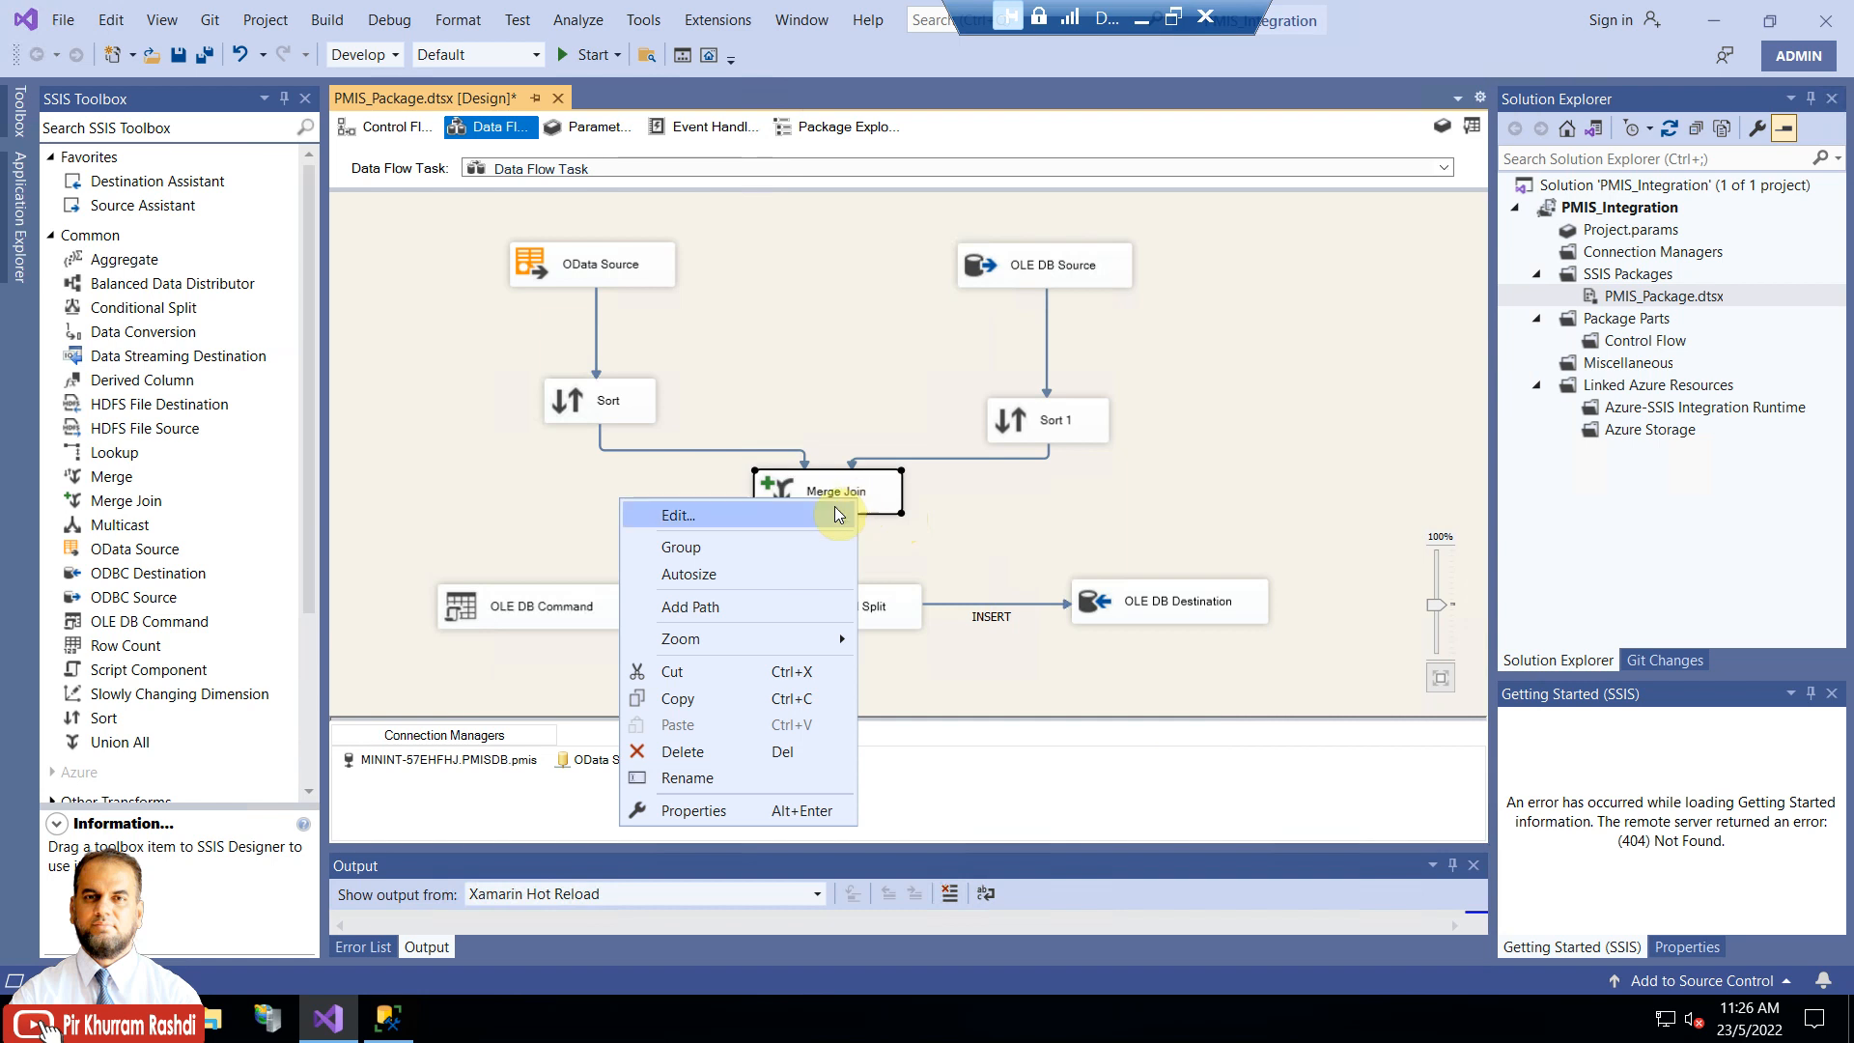
{"action": "left_click", "coordinate": [838, 514]}
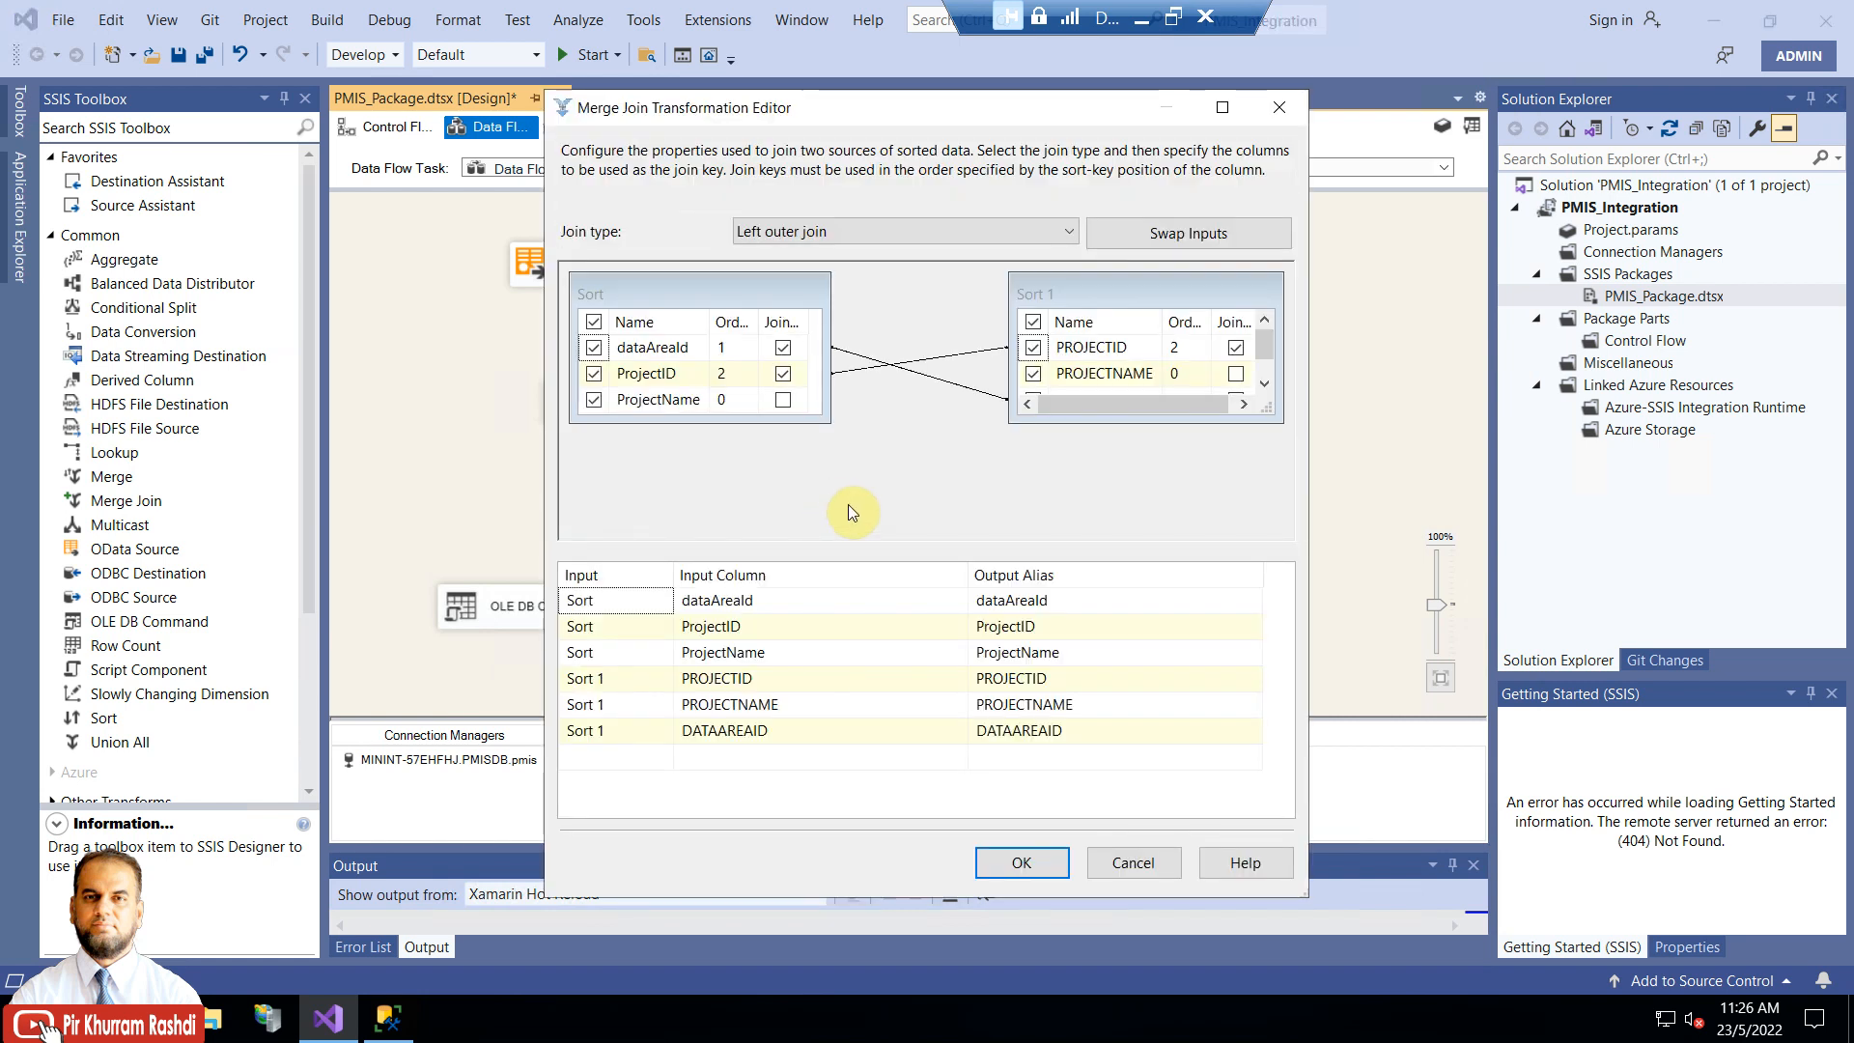
{"action": "left_click", "coordinate": [854, 231]}
{"action": "left_click", "coordinate": [854, 226]}
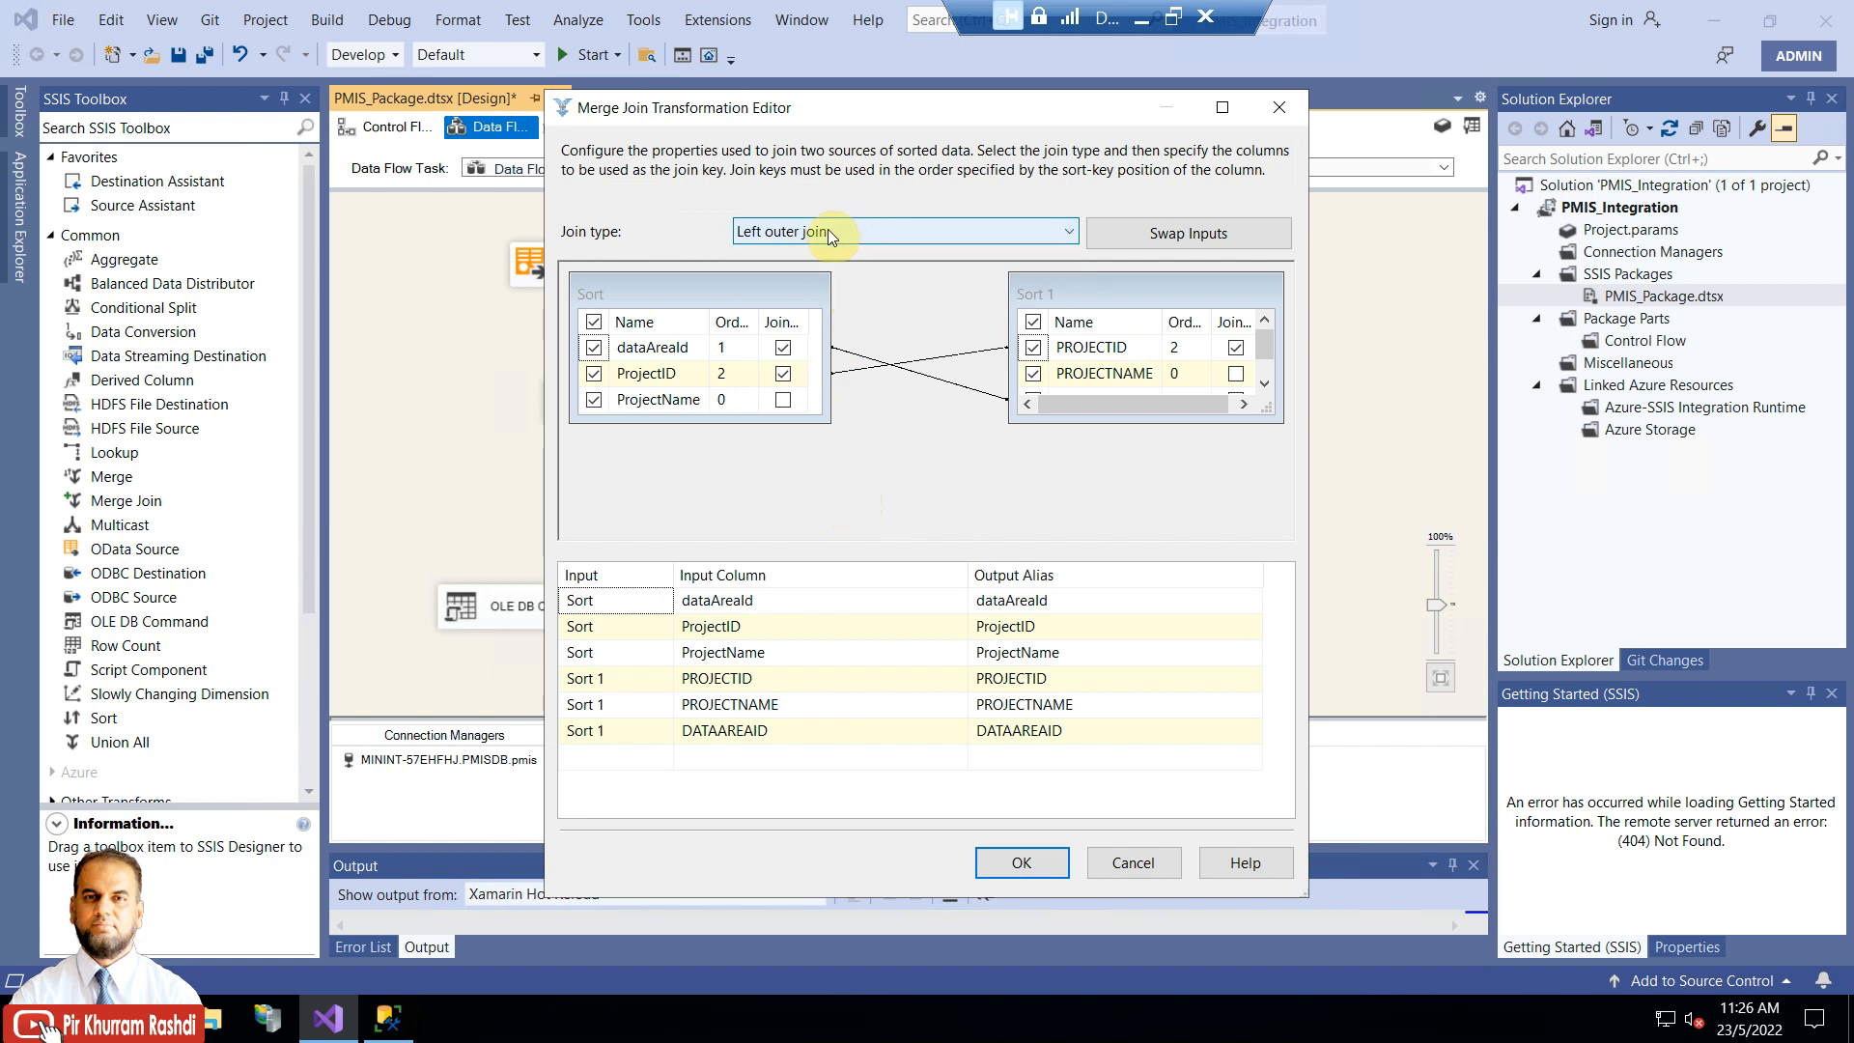
{"action": "left_click_drag", "start_coordinate": [762, 114], "coordinate": [815, 317]}
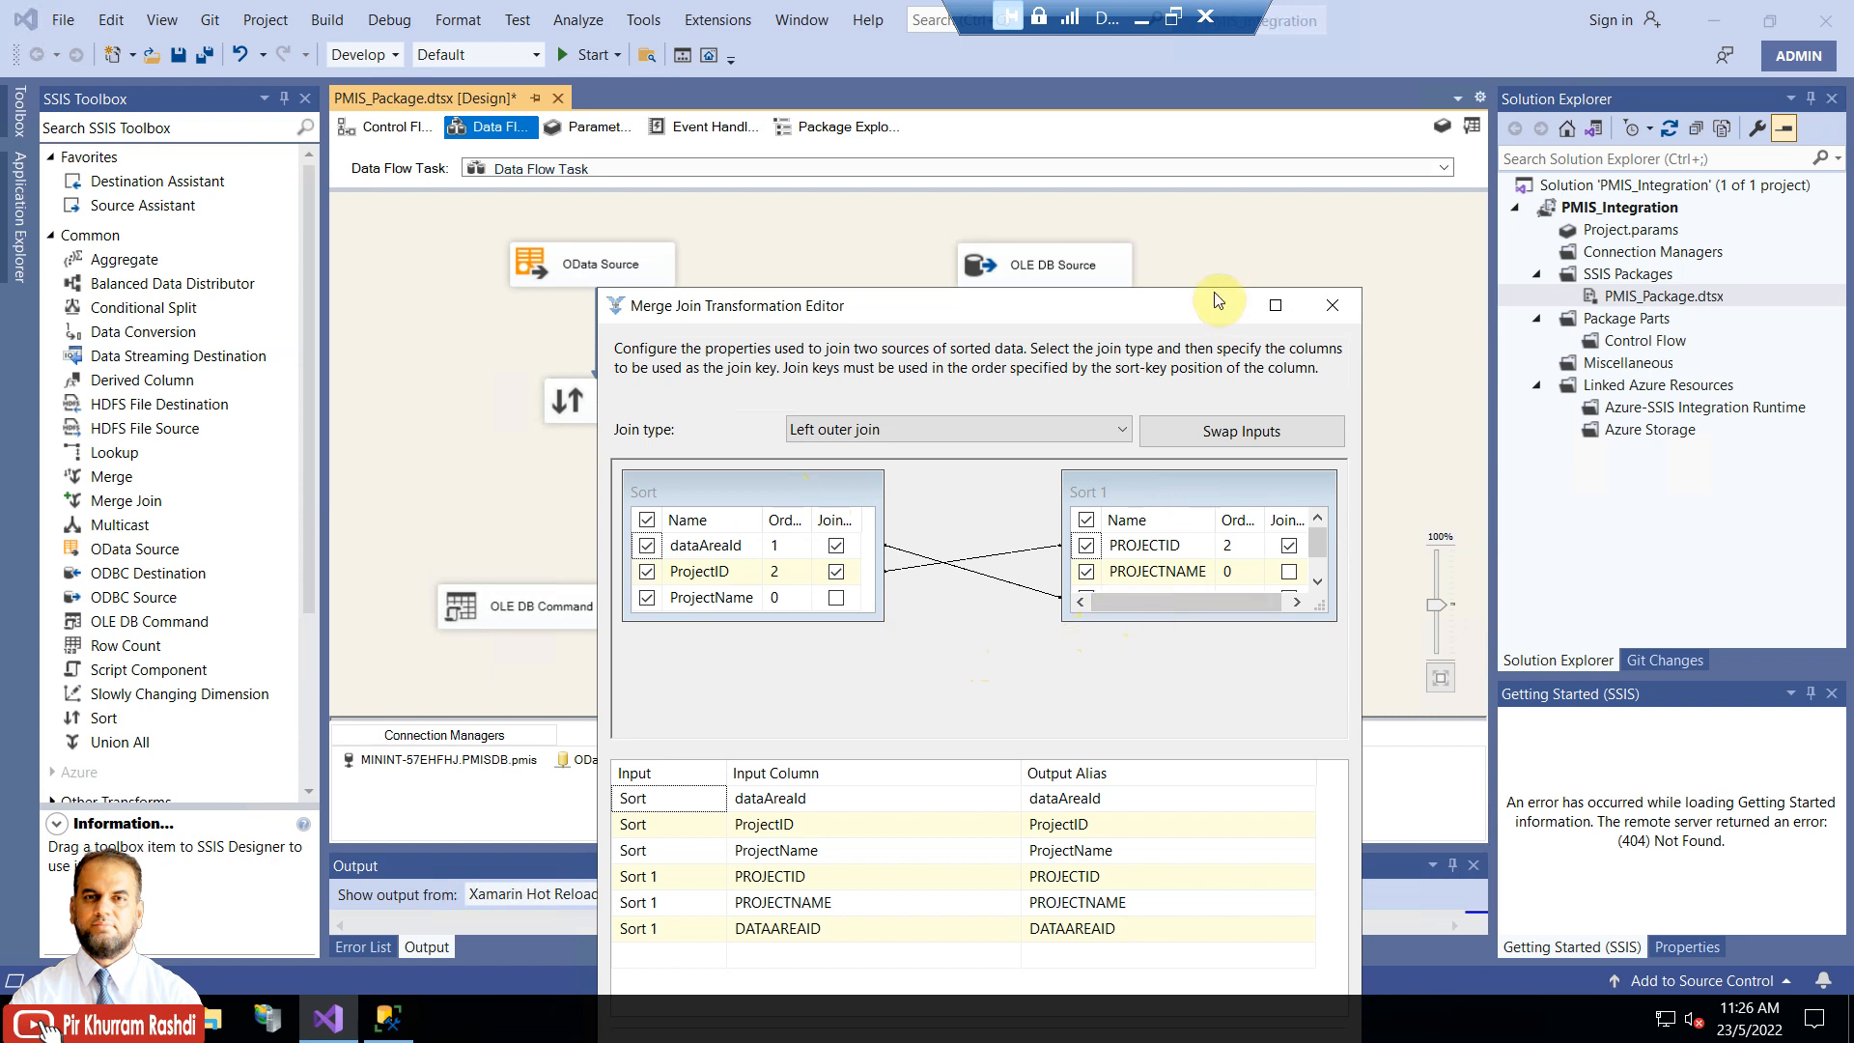
{"action": "left_click_drag", "start_coordinate": [1154, 305], "coordinate": [1040, 148]}
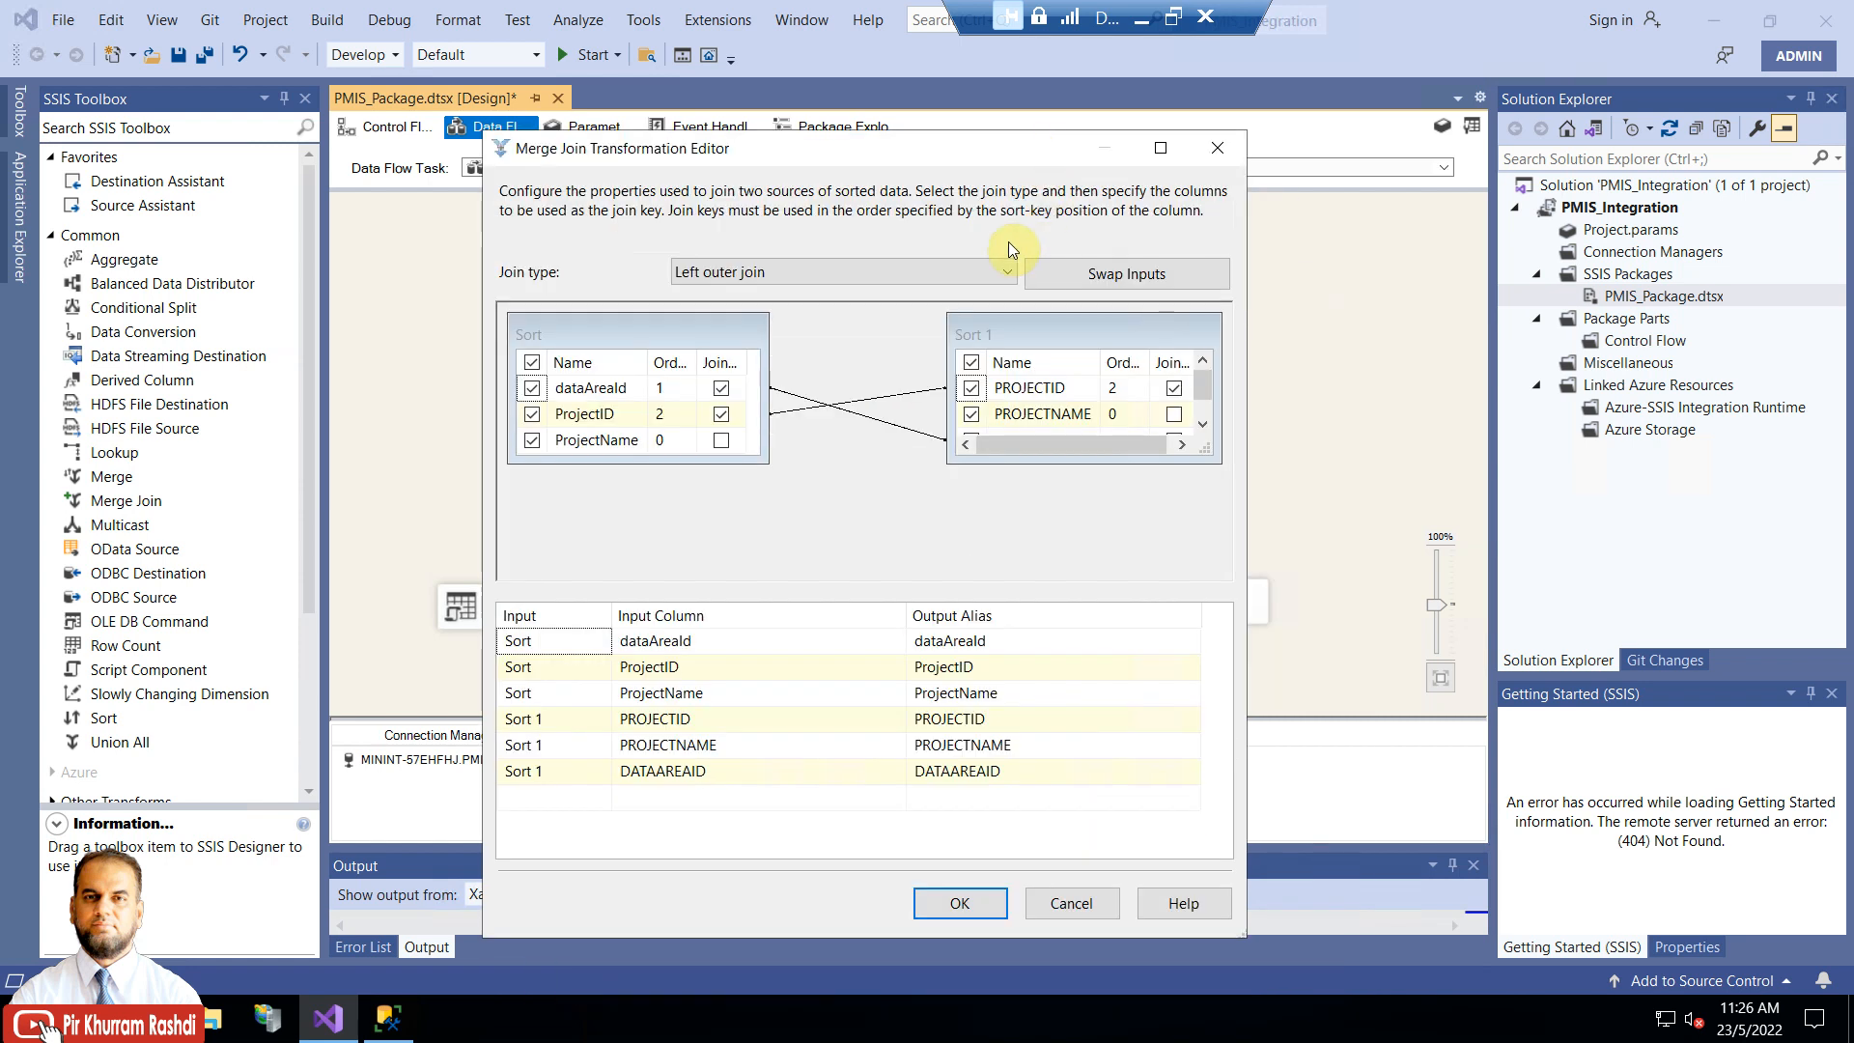
{"action": "left_click", "coordinate": [905, 267]}
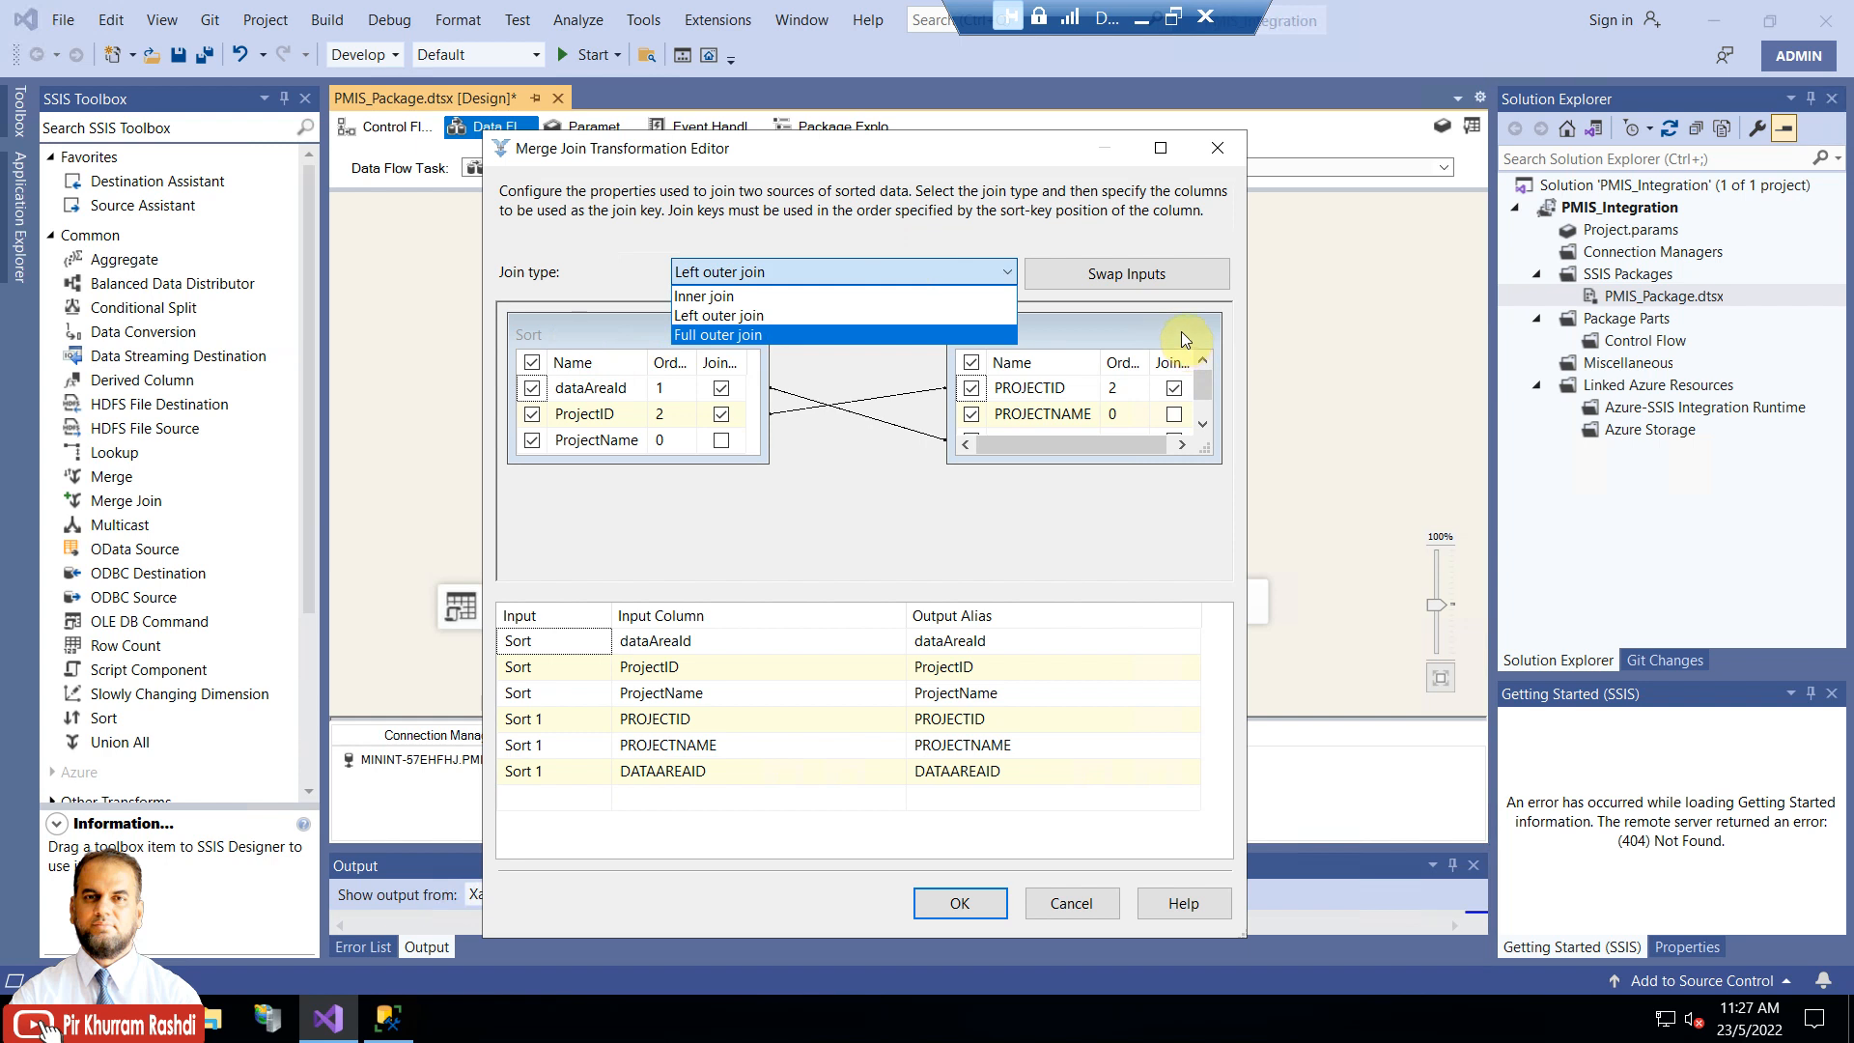
{"action": "left_click", "coordinate": [807, 531]}
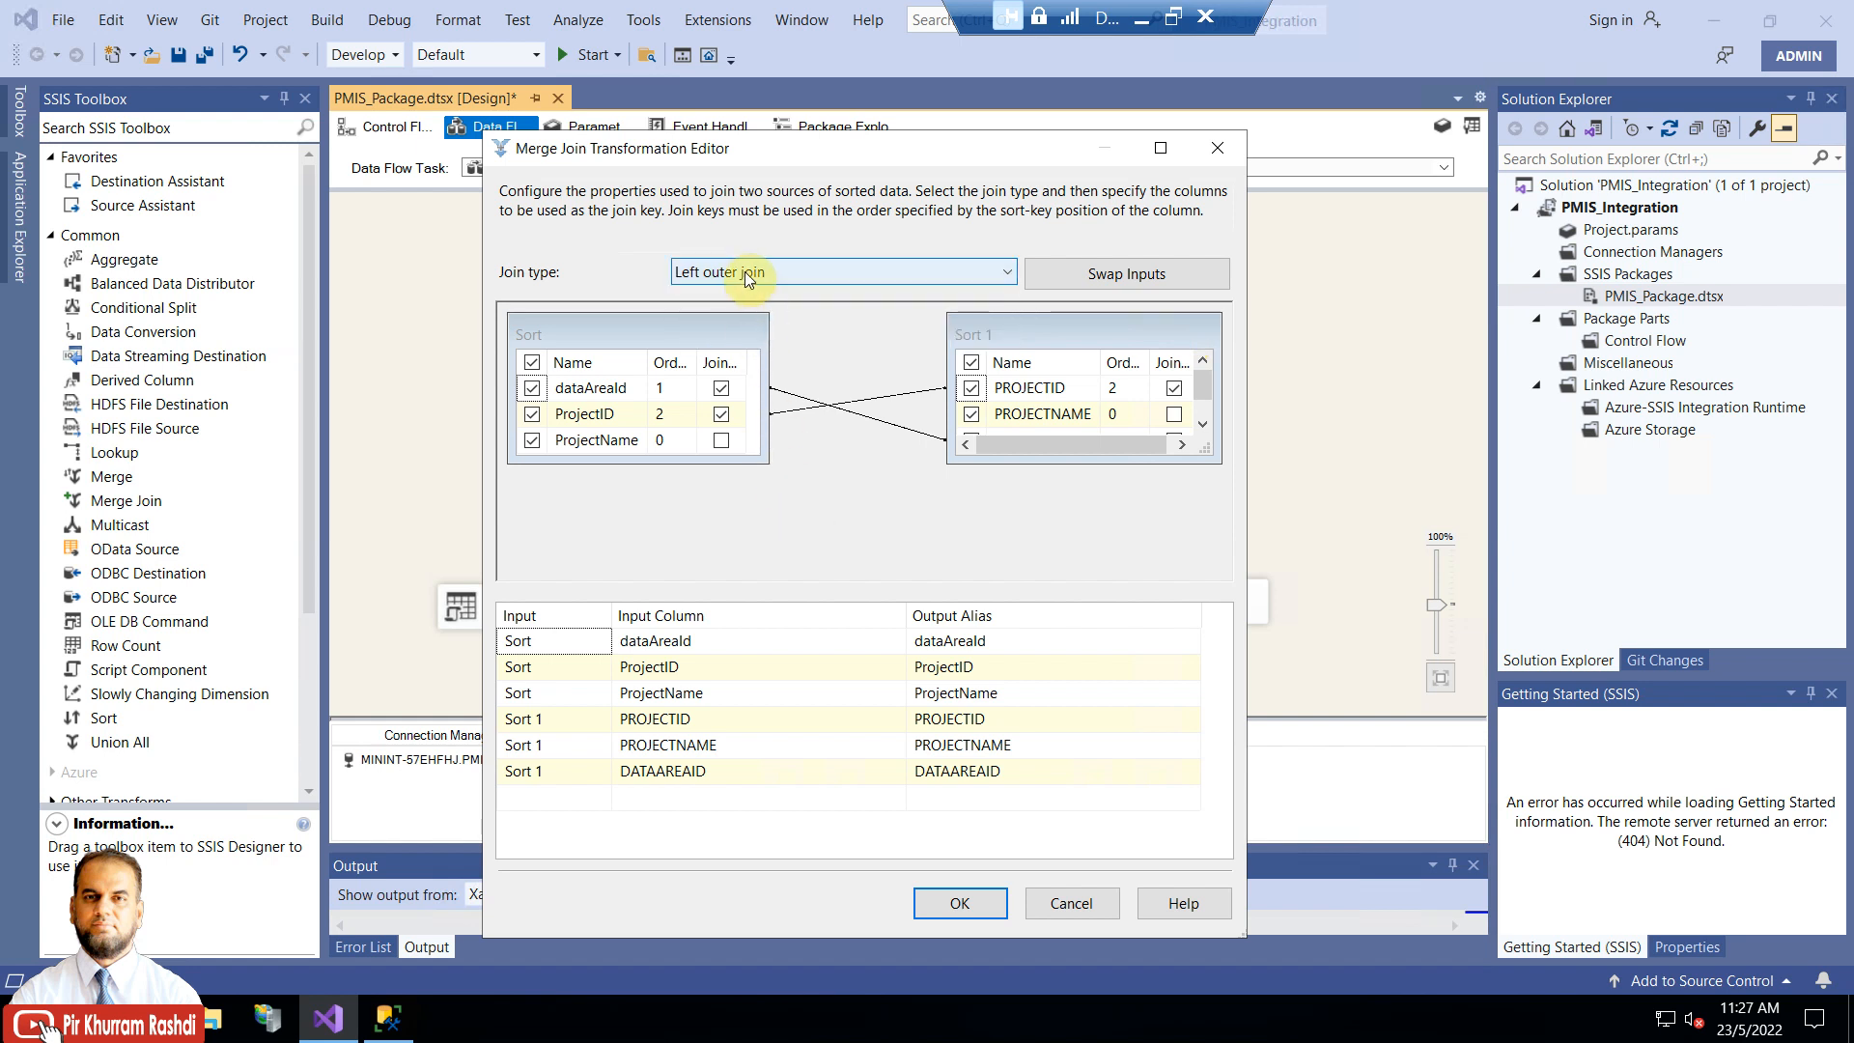
Enlarge the Sort 1 input list to check all its join keys, and accept the Merge Join settings
{"action": "left_click_drag", "start_coordinate": [1063, 464], "coordinate": [1066, 518]}
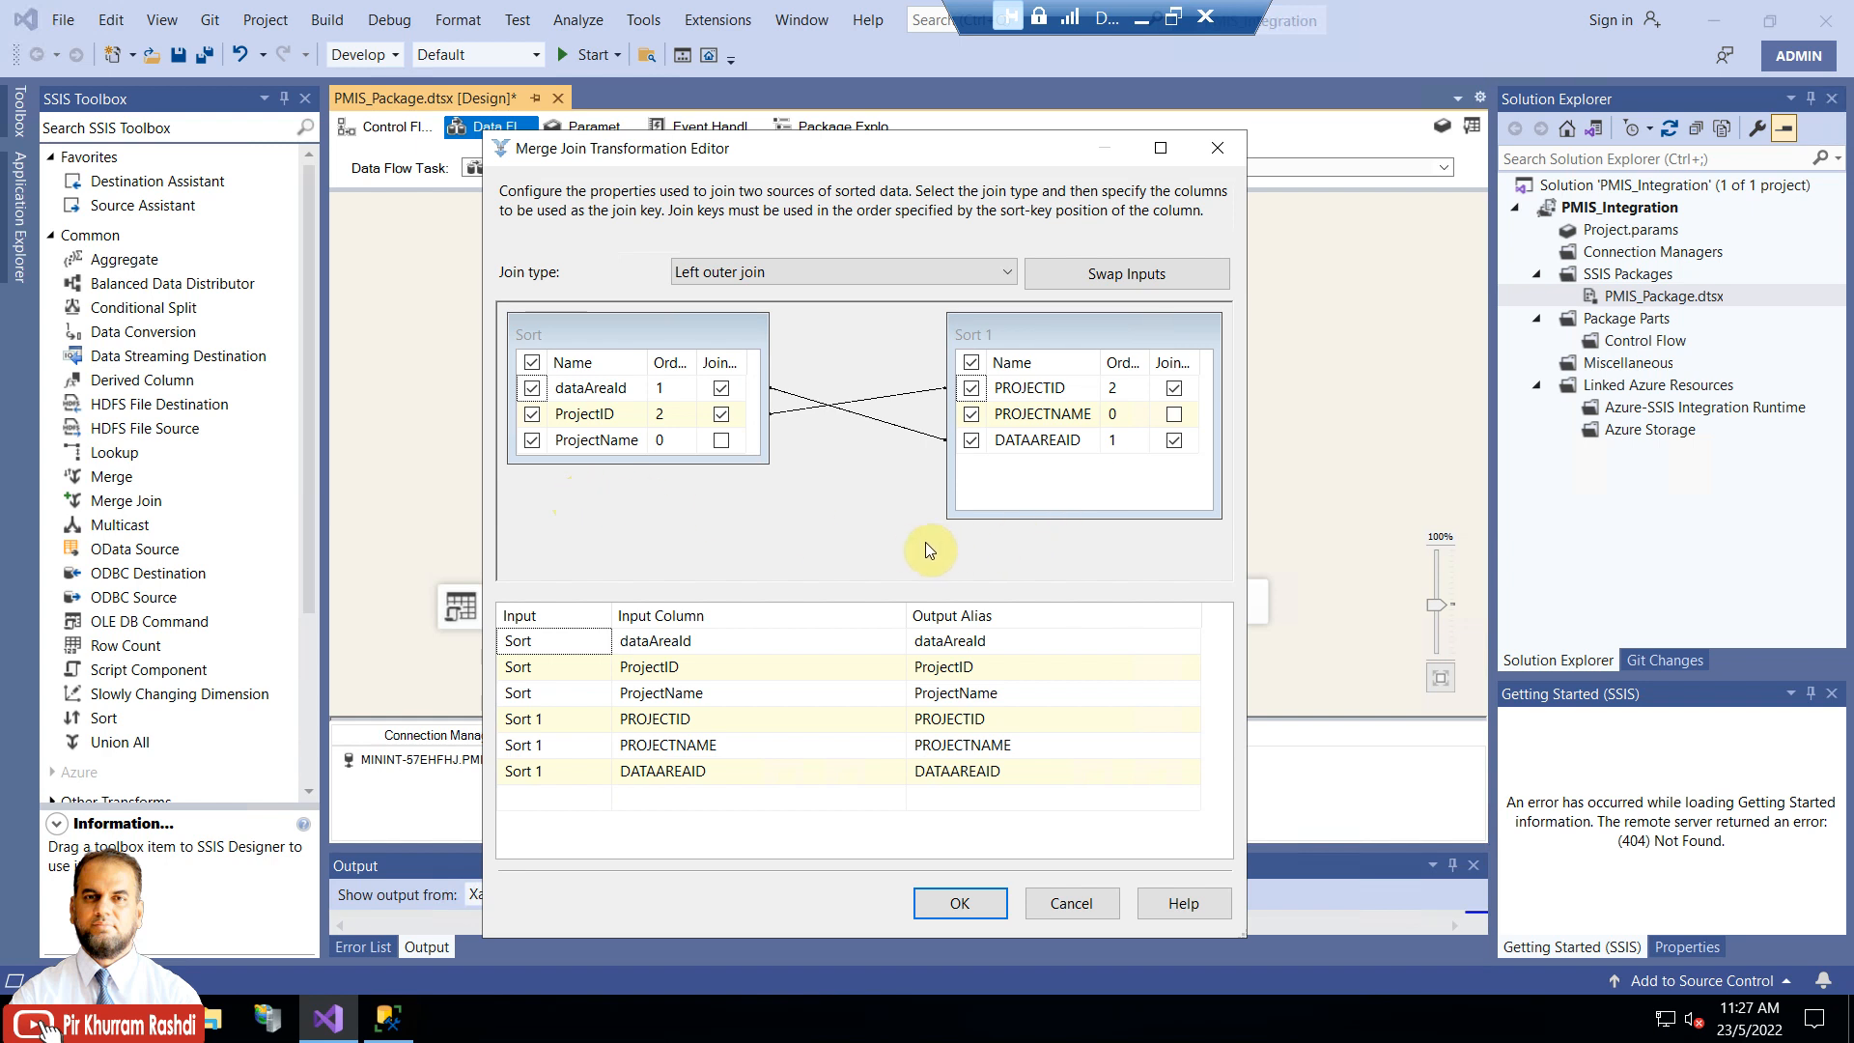
{"action": "left_click", "coordinate": [387, 1017]}
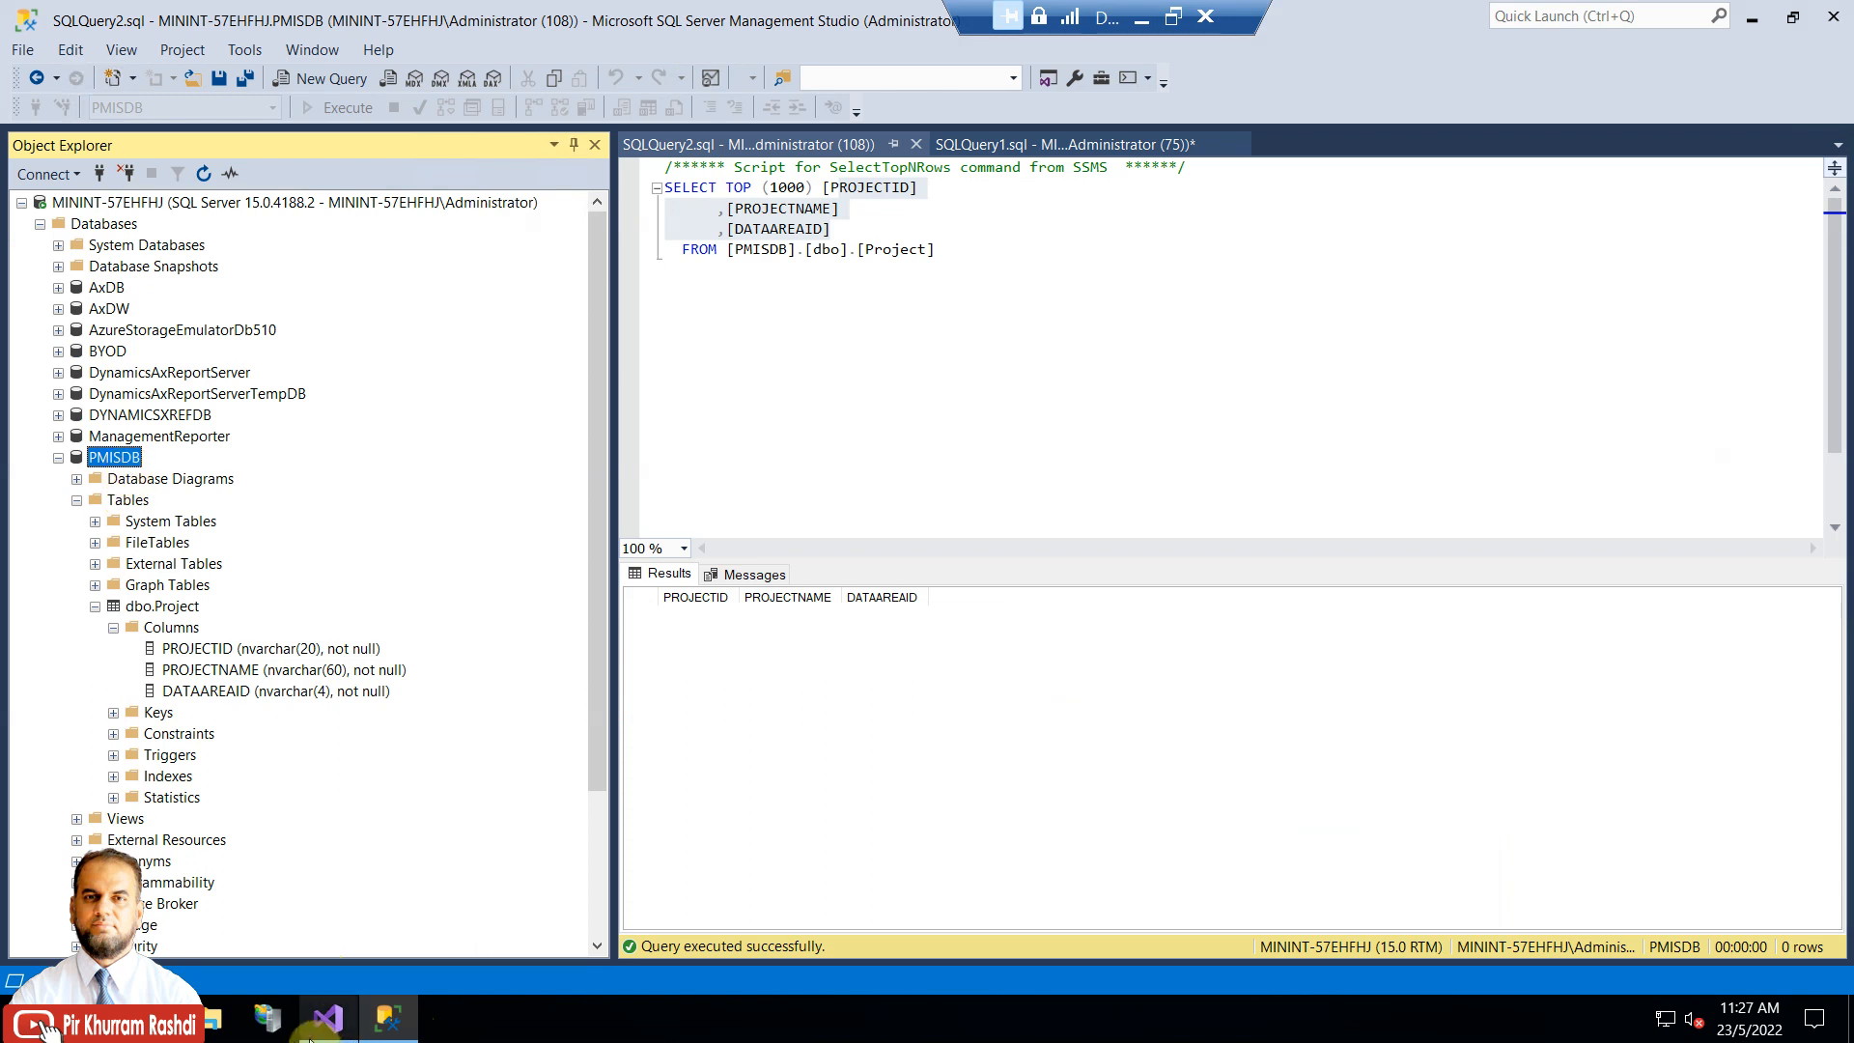
{"action": "left_click", "coordinate": [329, 1017]}
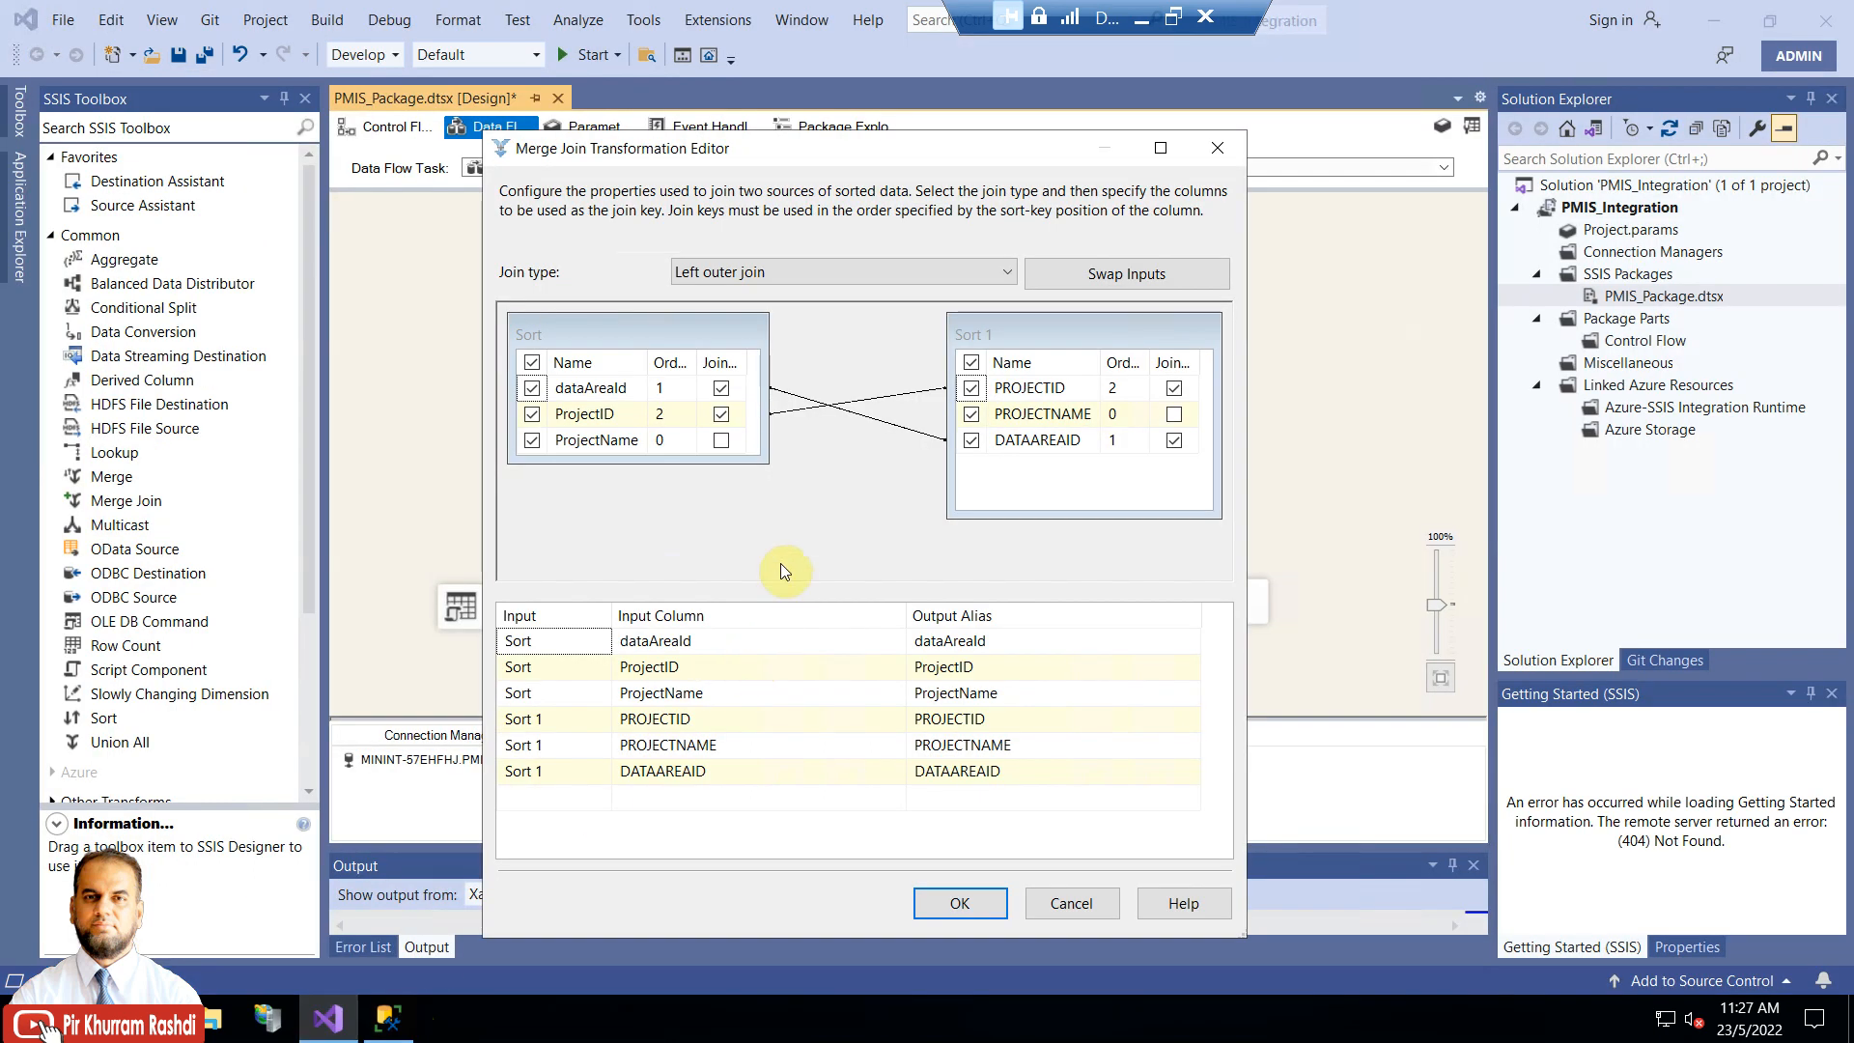
{"action": "left_click", "coordinate": [977, 901]}
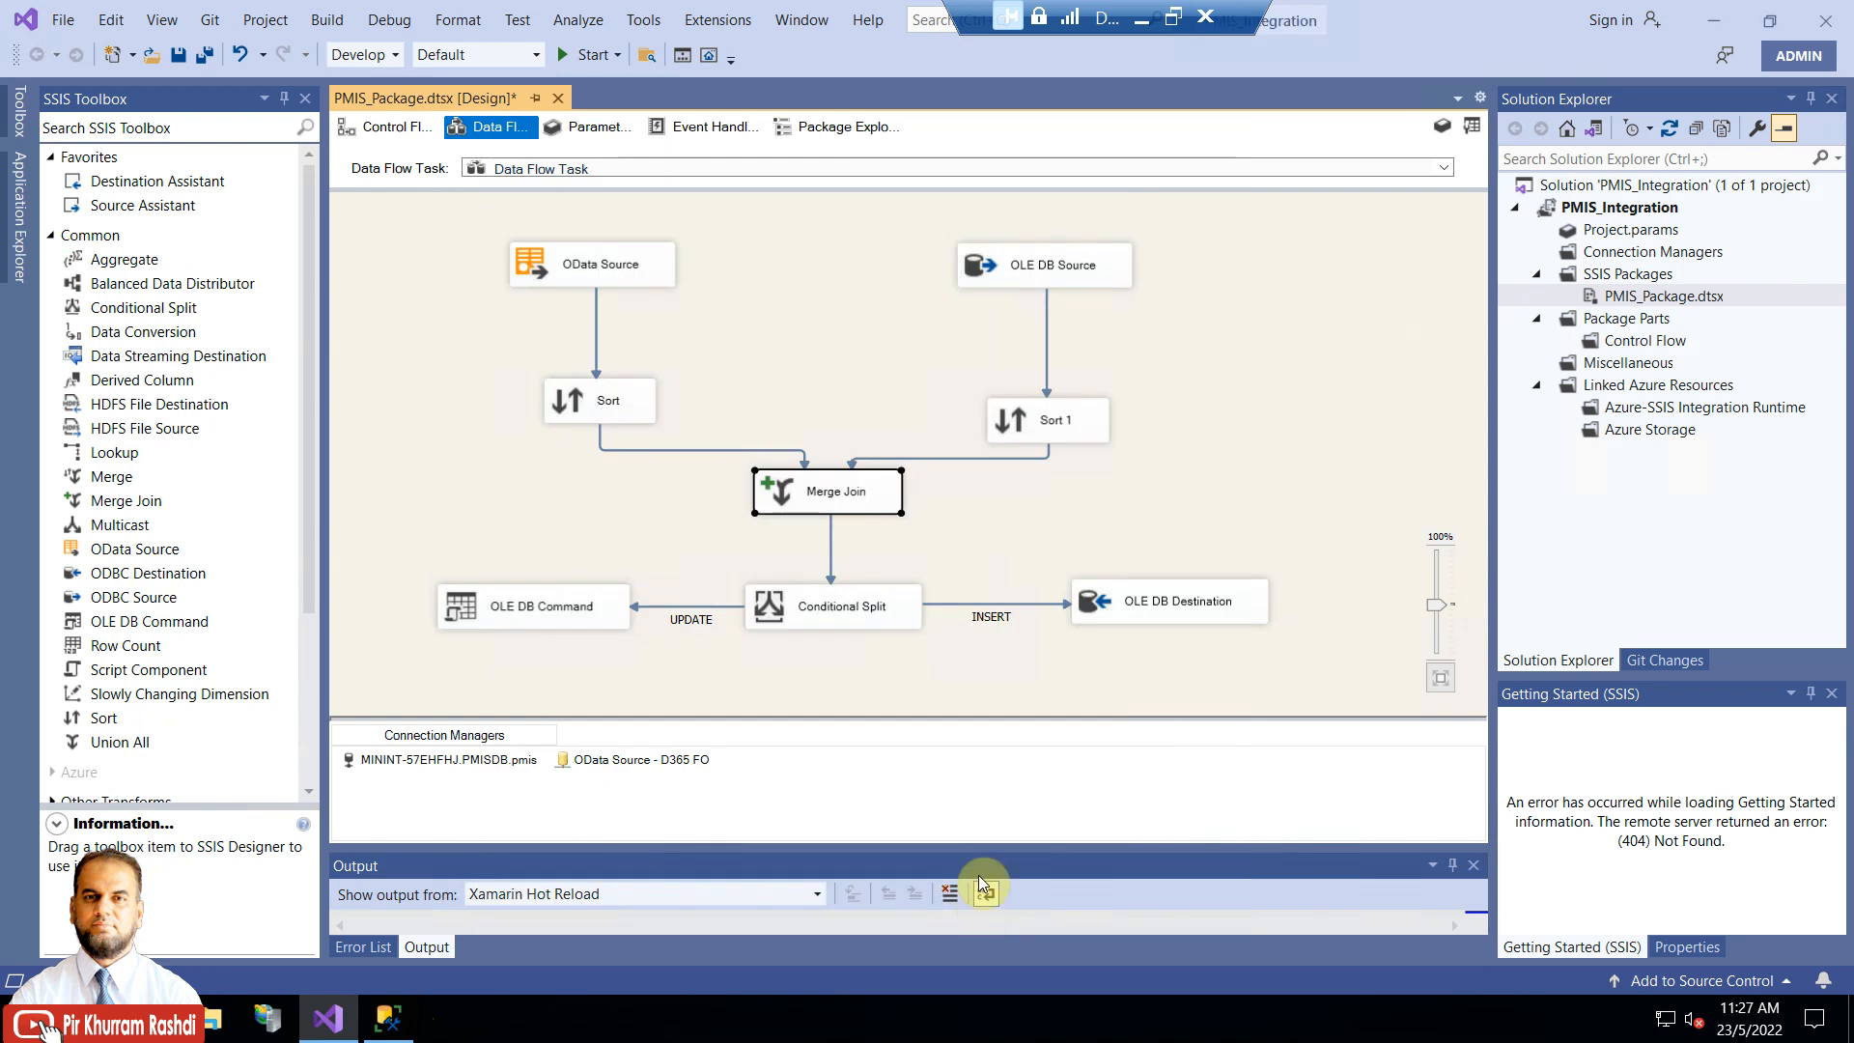
Reopen the Merge Join editor, widen it to compare the sort order and join keys of both inputs, and accept it
{"action": "right_click", "coordinate": [819, 509]}
{"action": "left_click", "coordinate": [780, 520]}
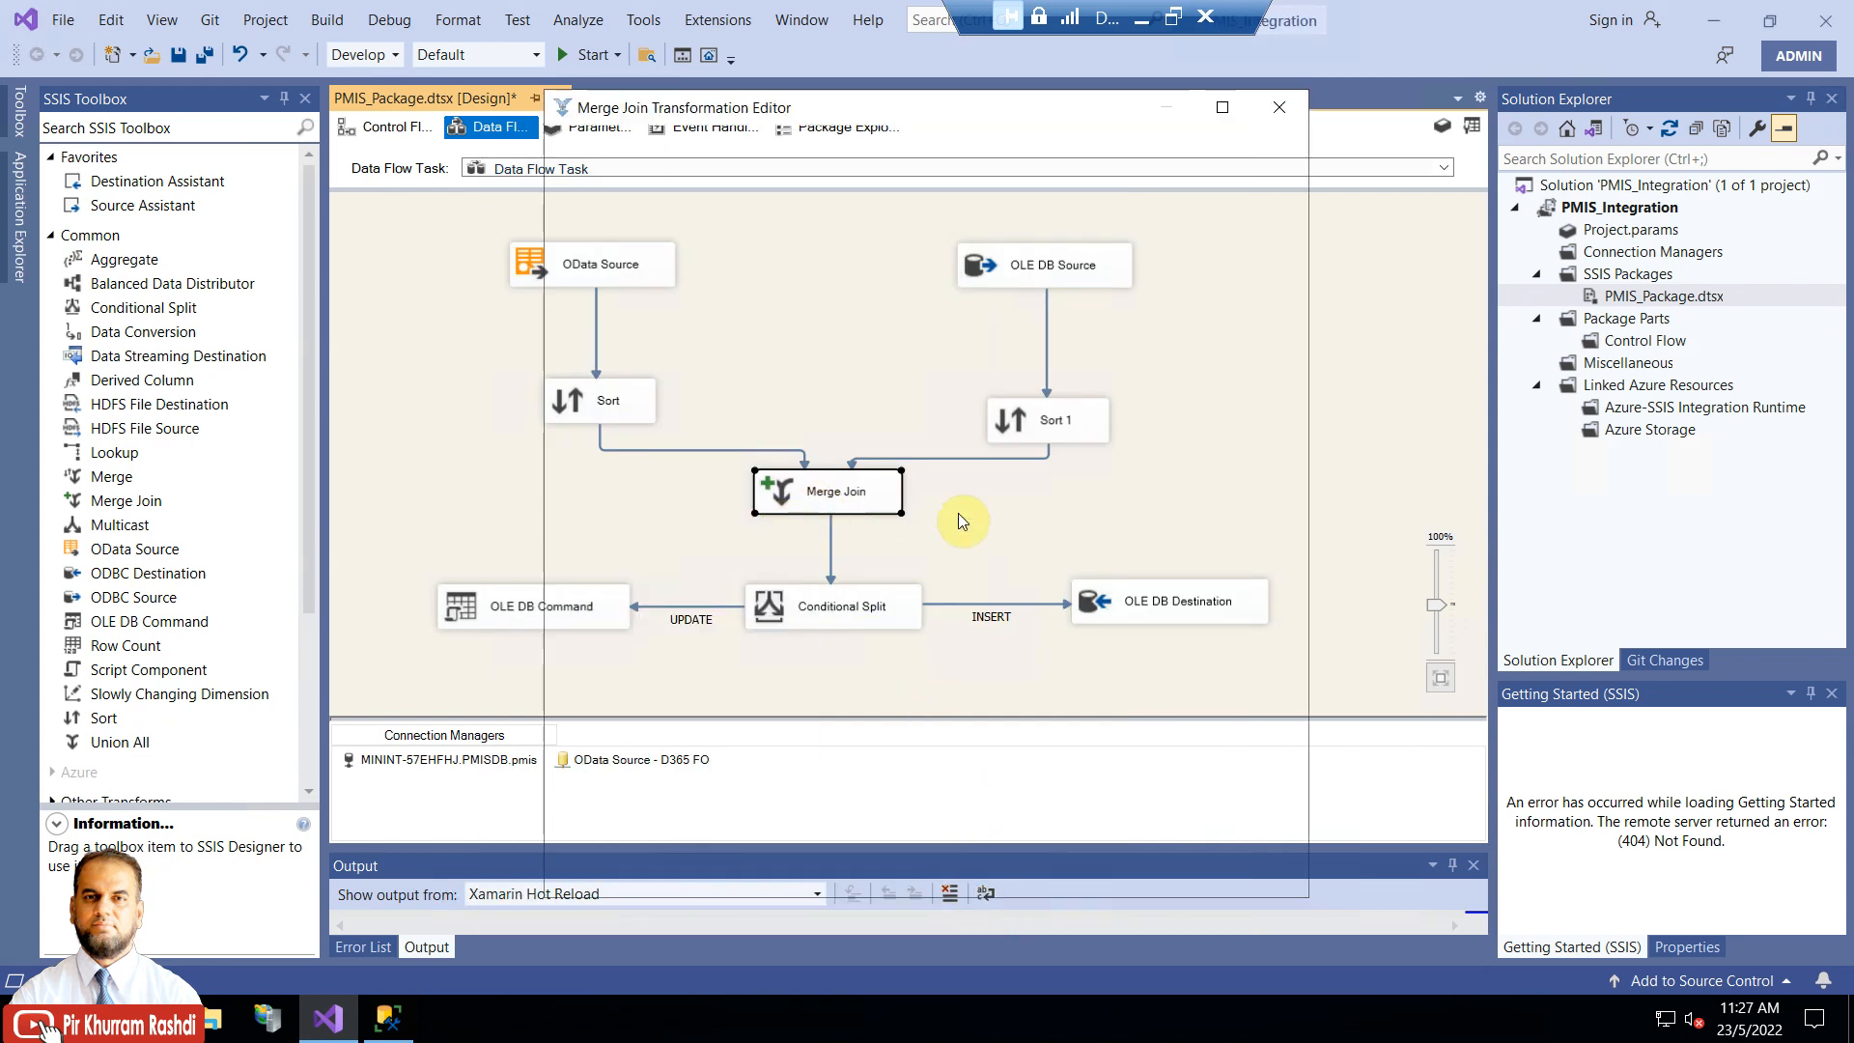
{"action": "left_click_drag", "start_coordinate": [1307, 448], "coordinate": [1512, 420]}
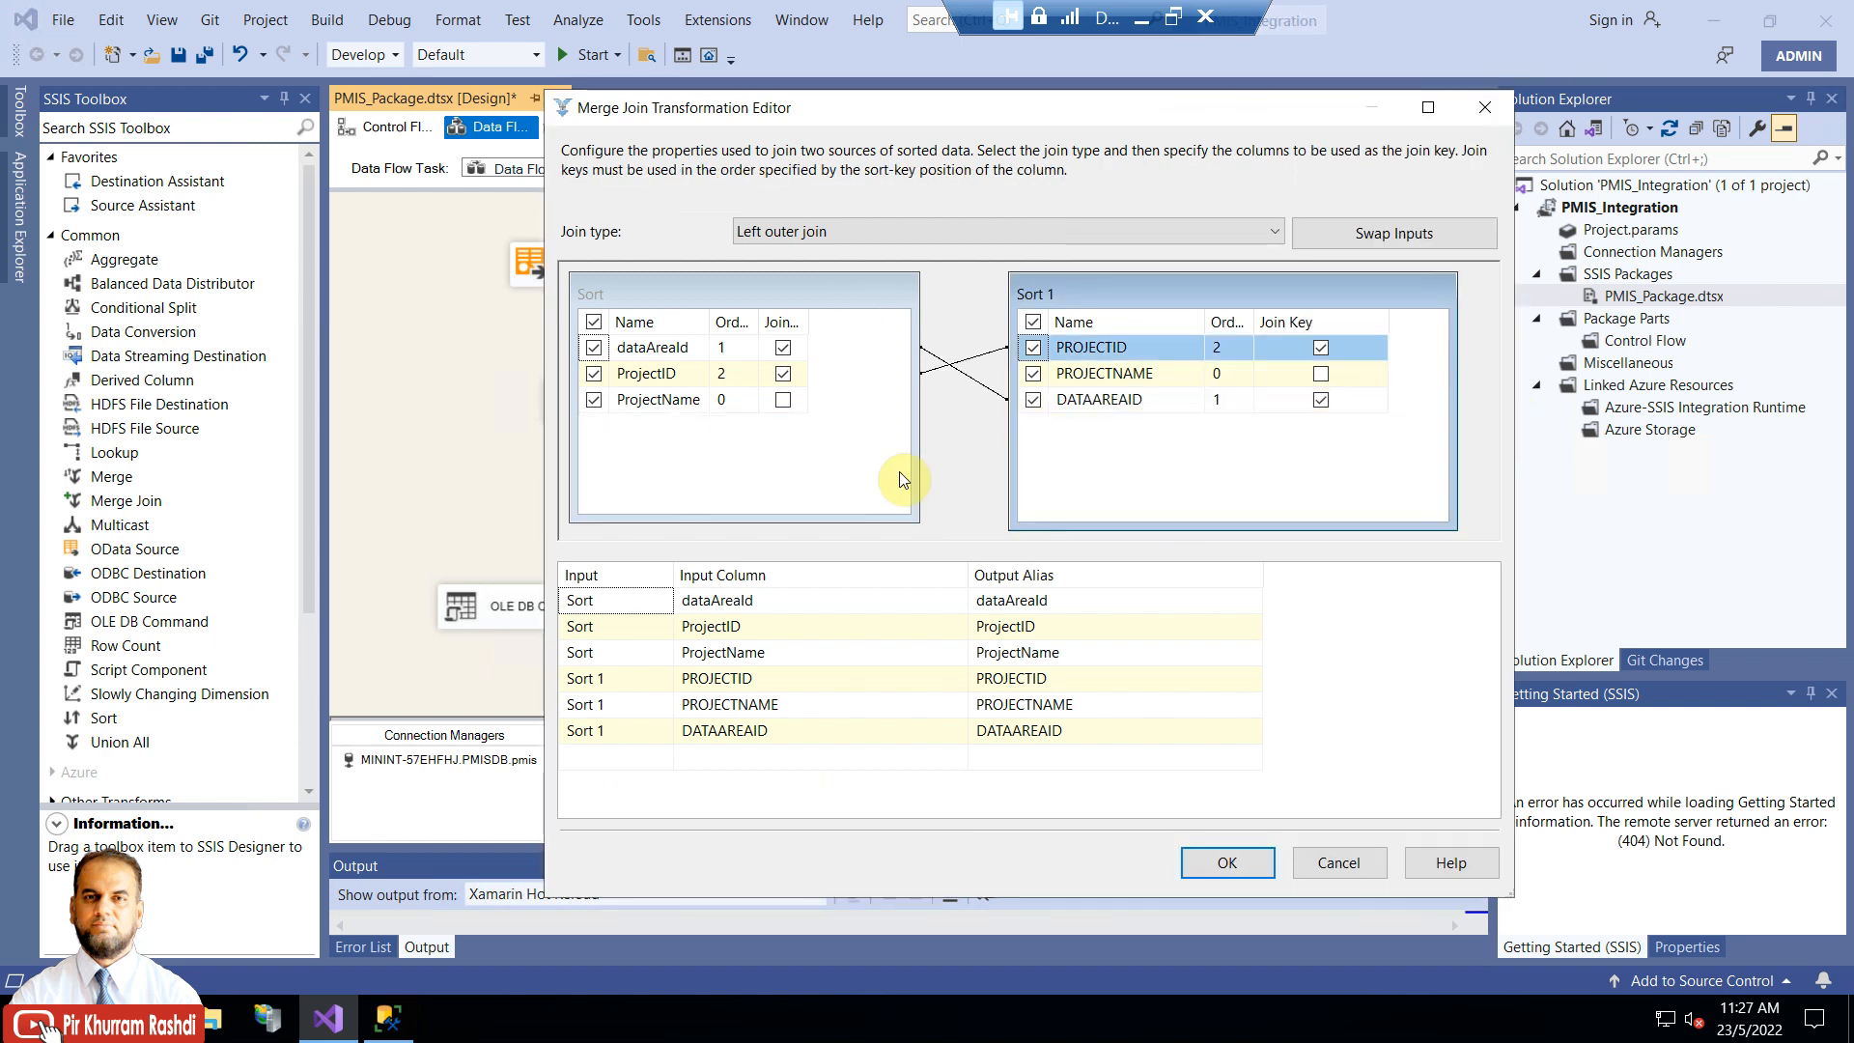
{"action": "double_click", "coordinate": [757, 322]}
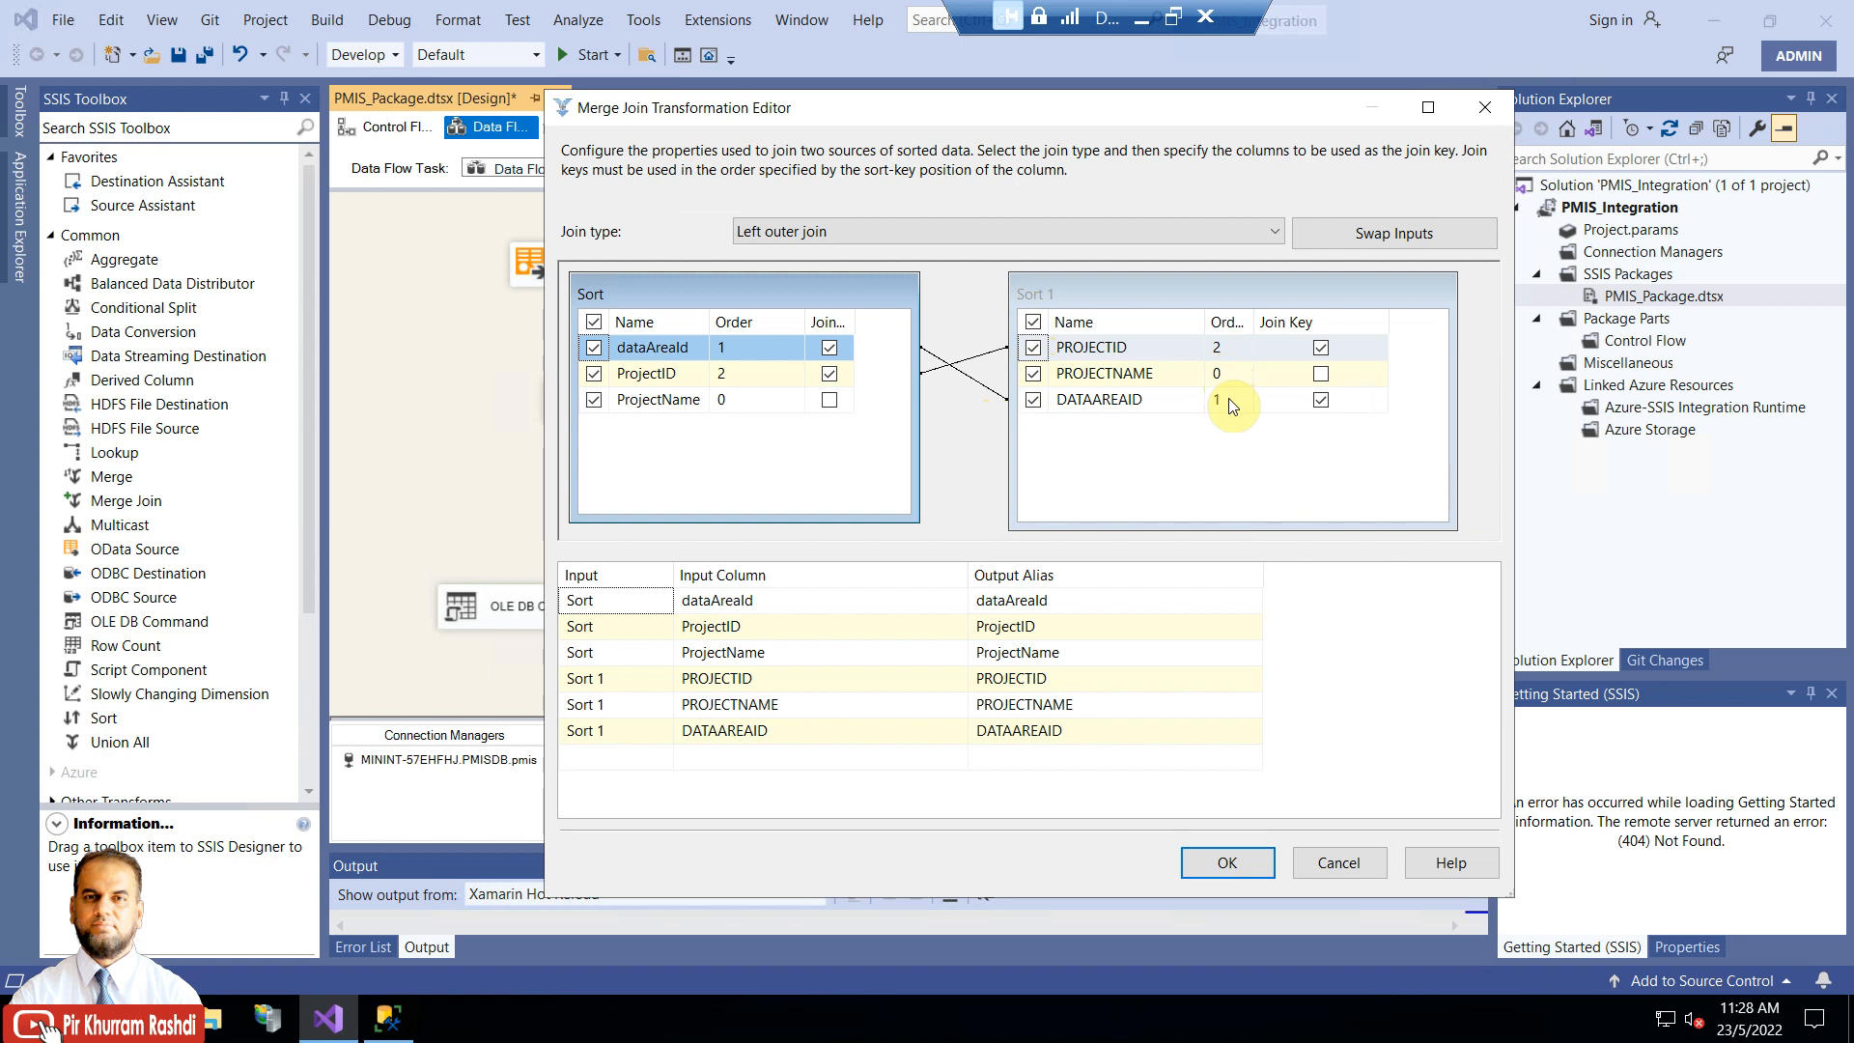
{"action": "left_click", "coordinate": [1228, 350]}
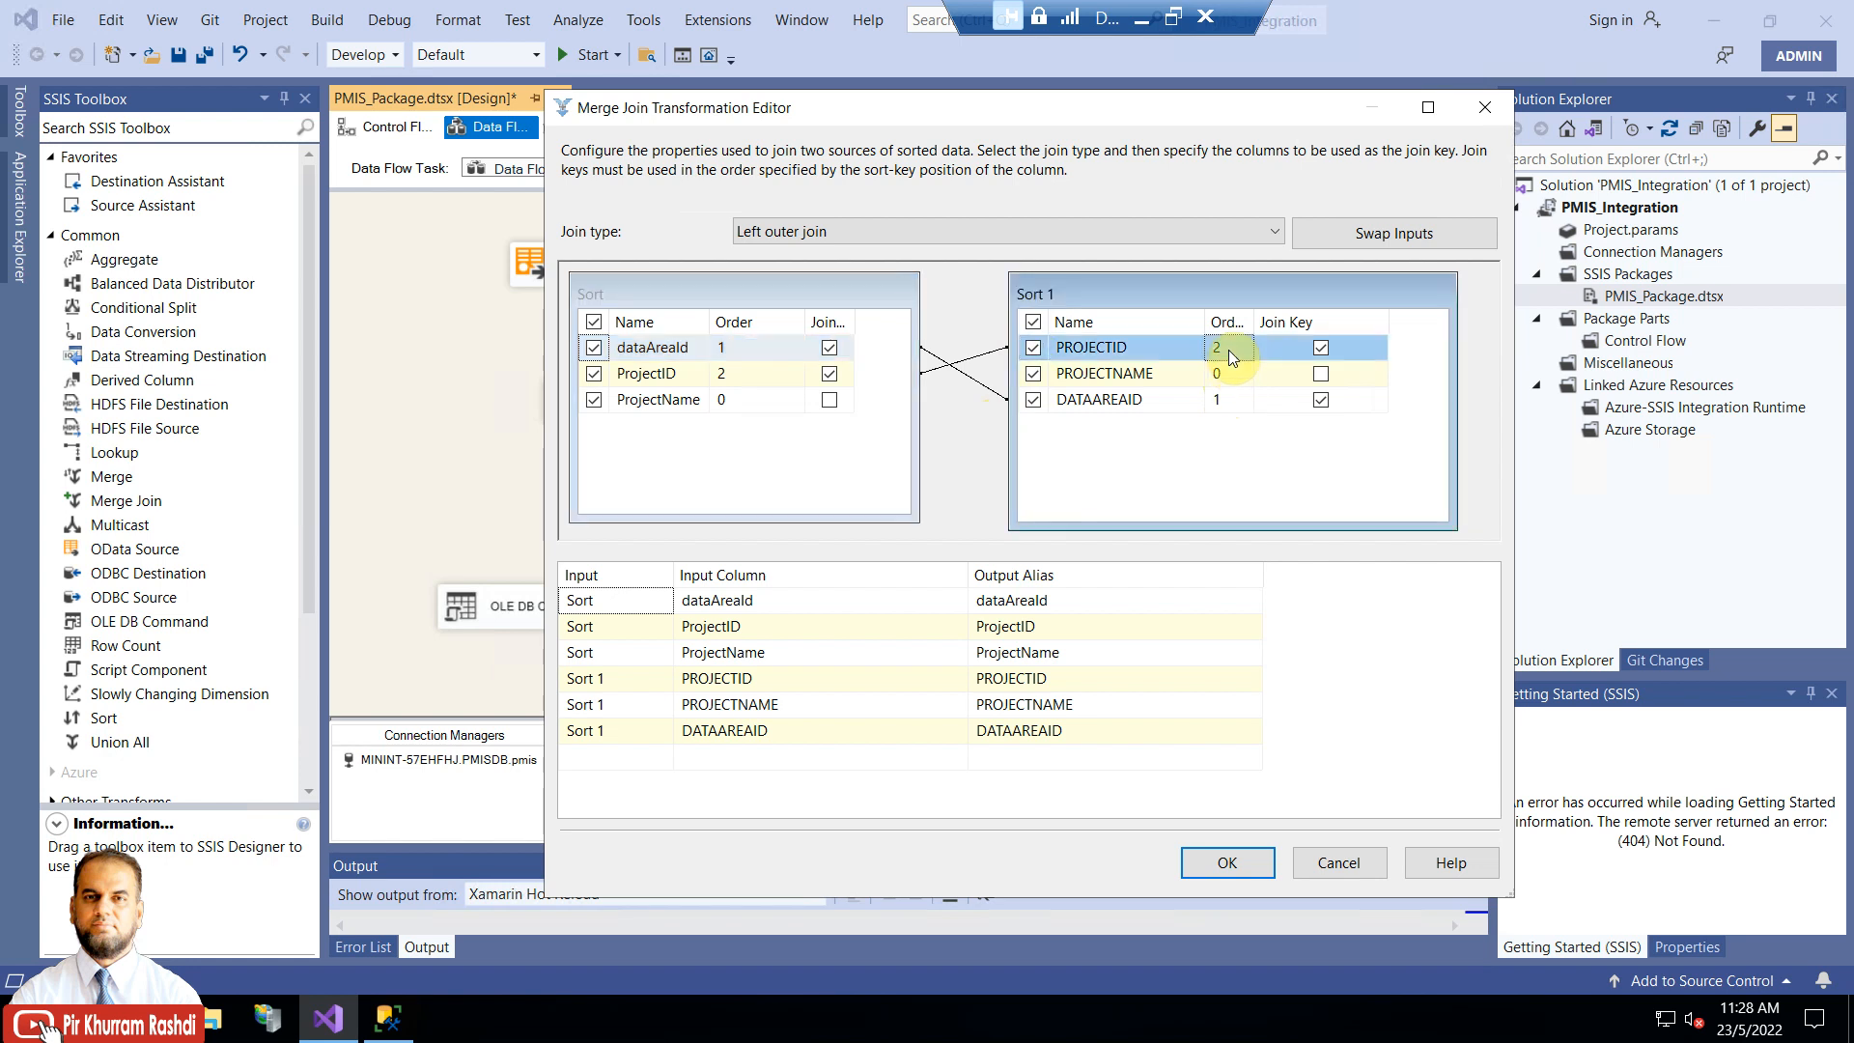
{"action": "left_click", "coordinate": [1172, 377]}
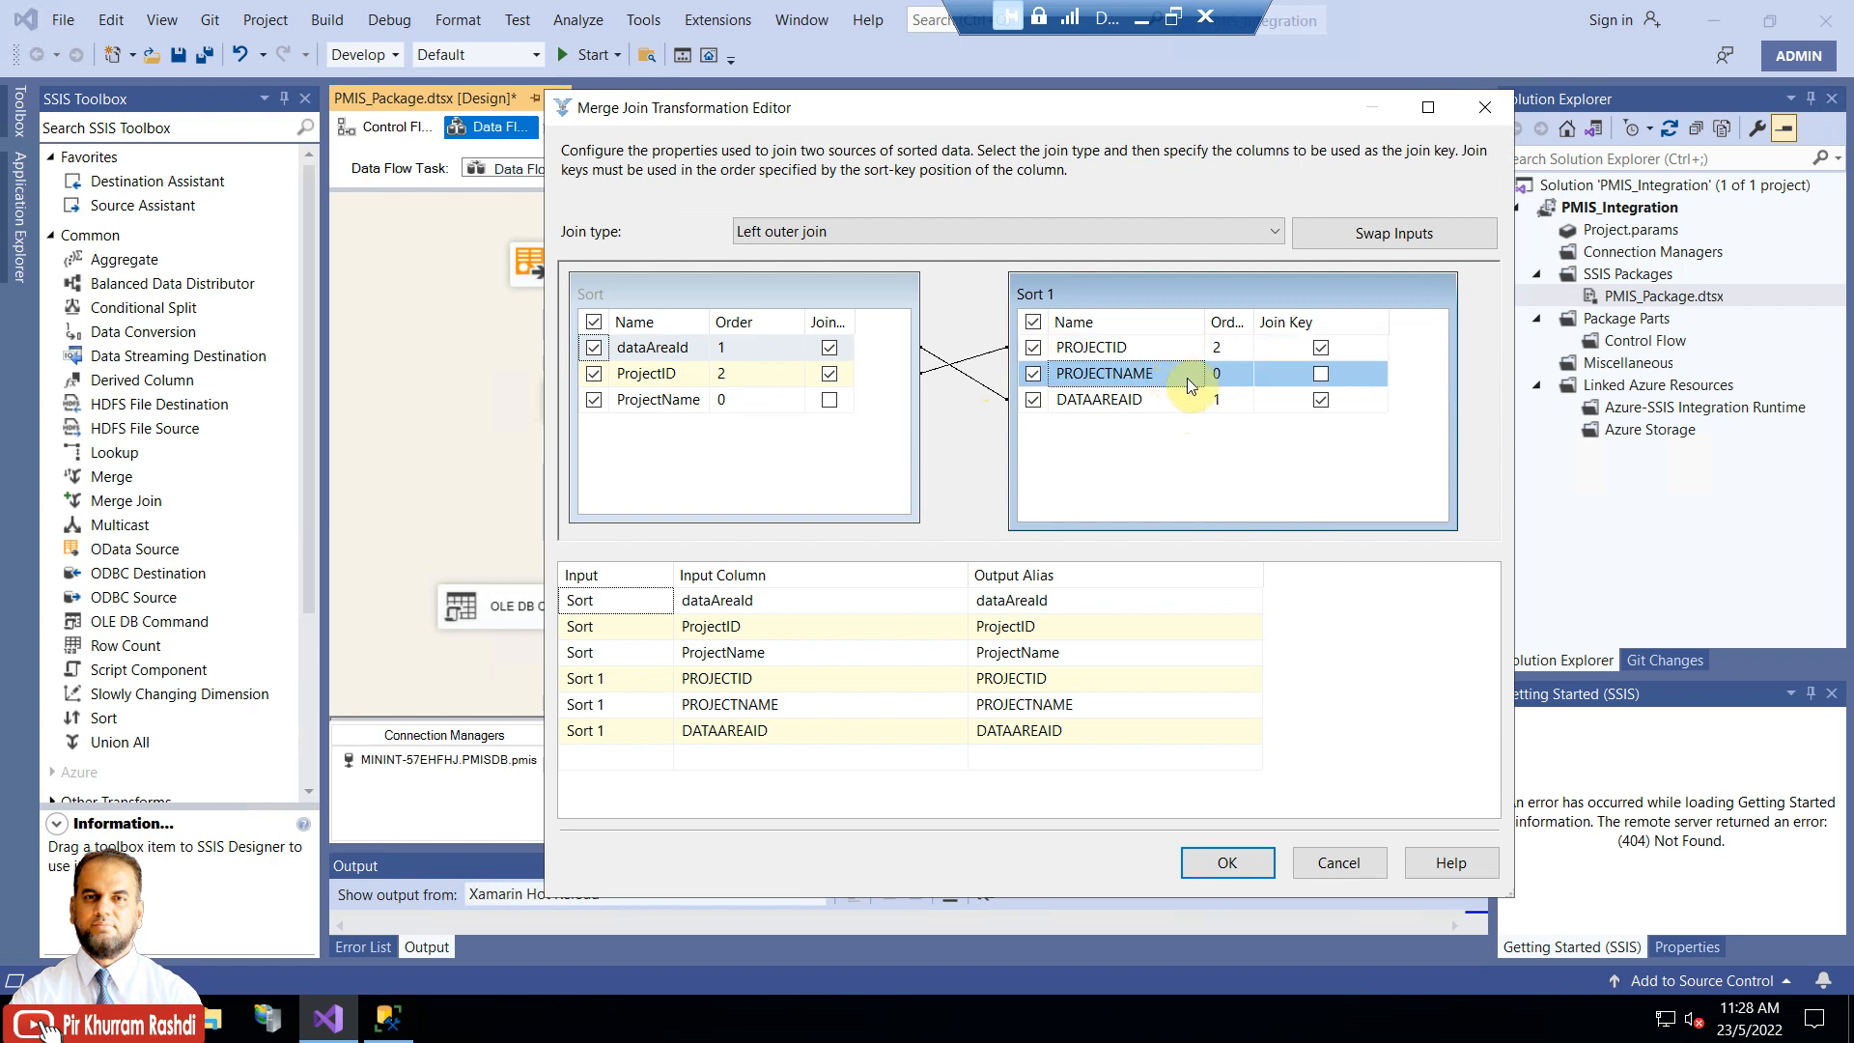
{"action": "left_click_drag", "start_coordinate": [1391, 318], "coordinate": [1408, 316]}
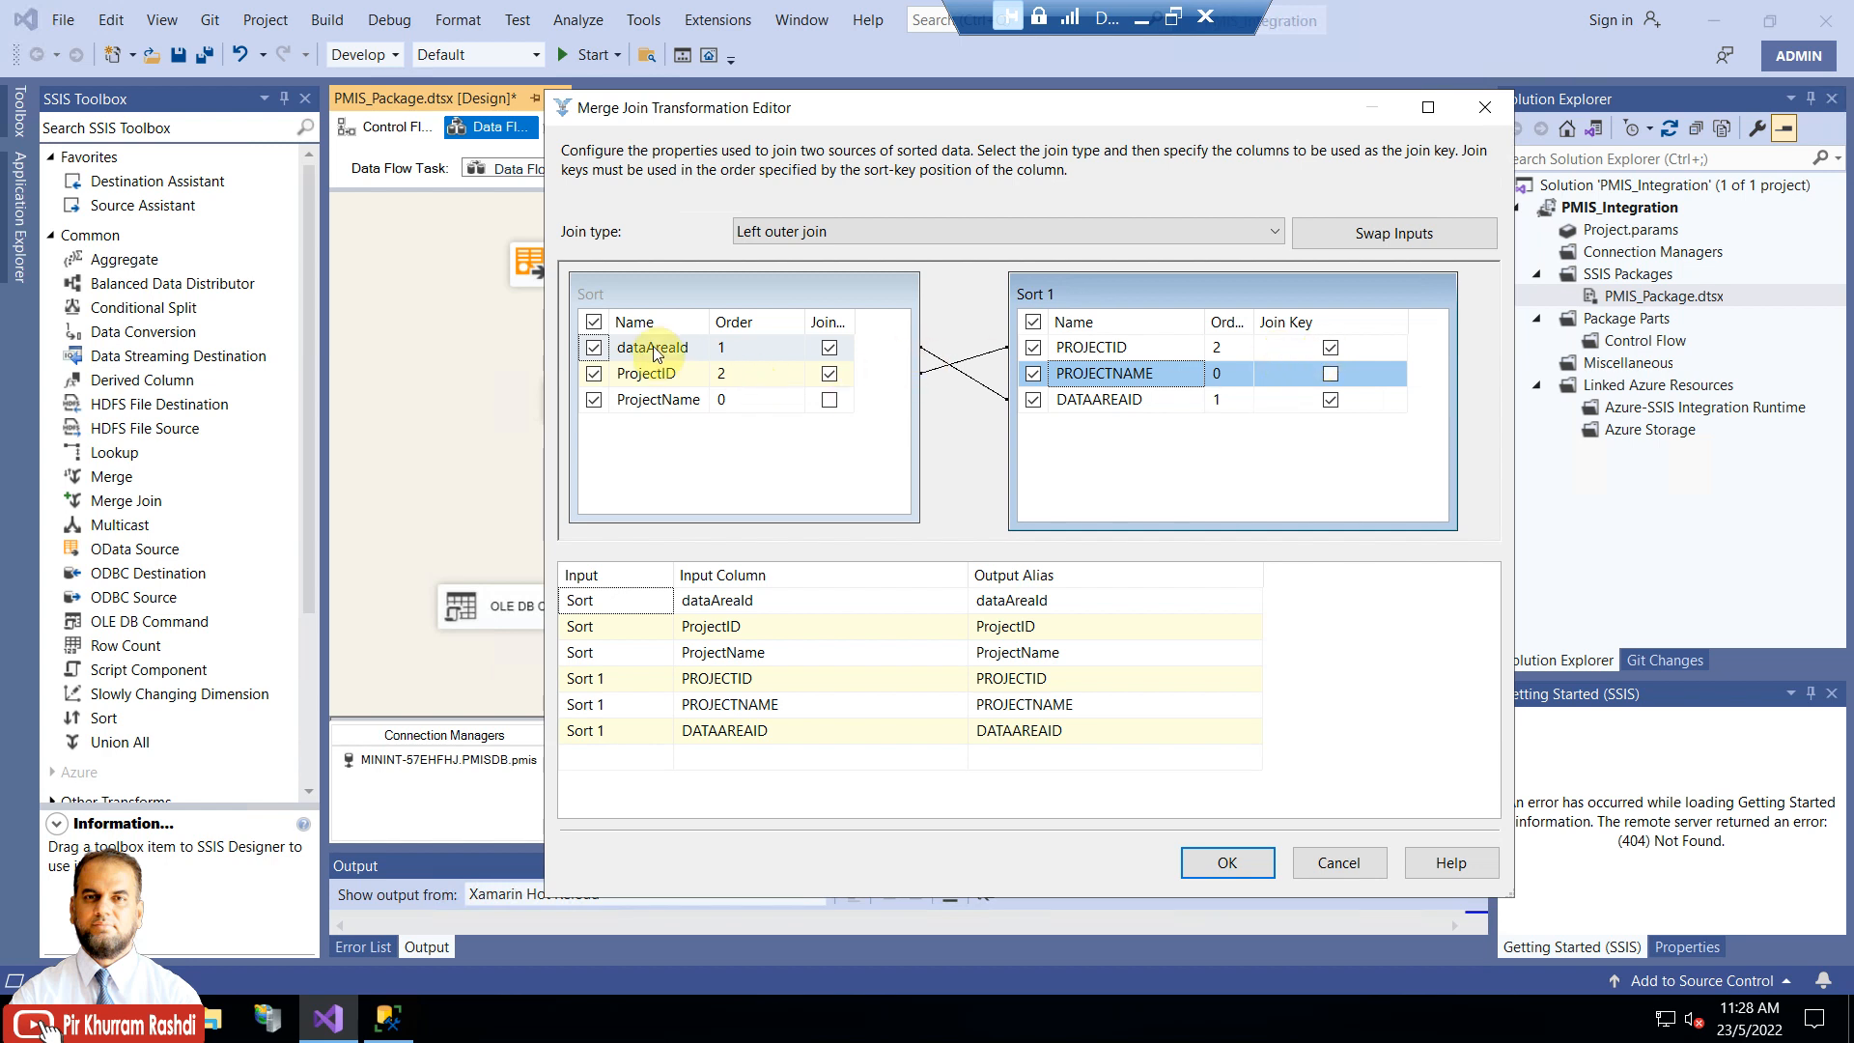
{"action": "mouse_move", "coordinate": [683, 386]}
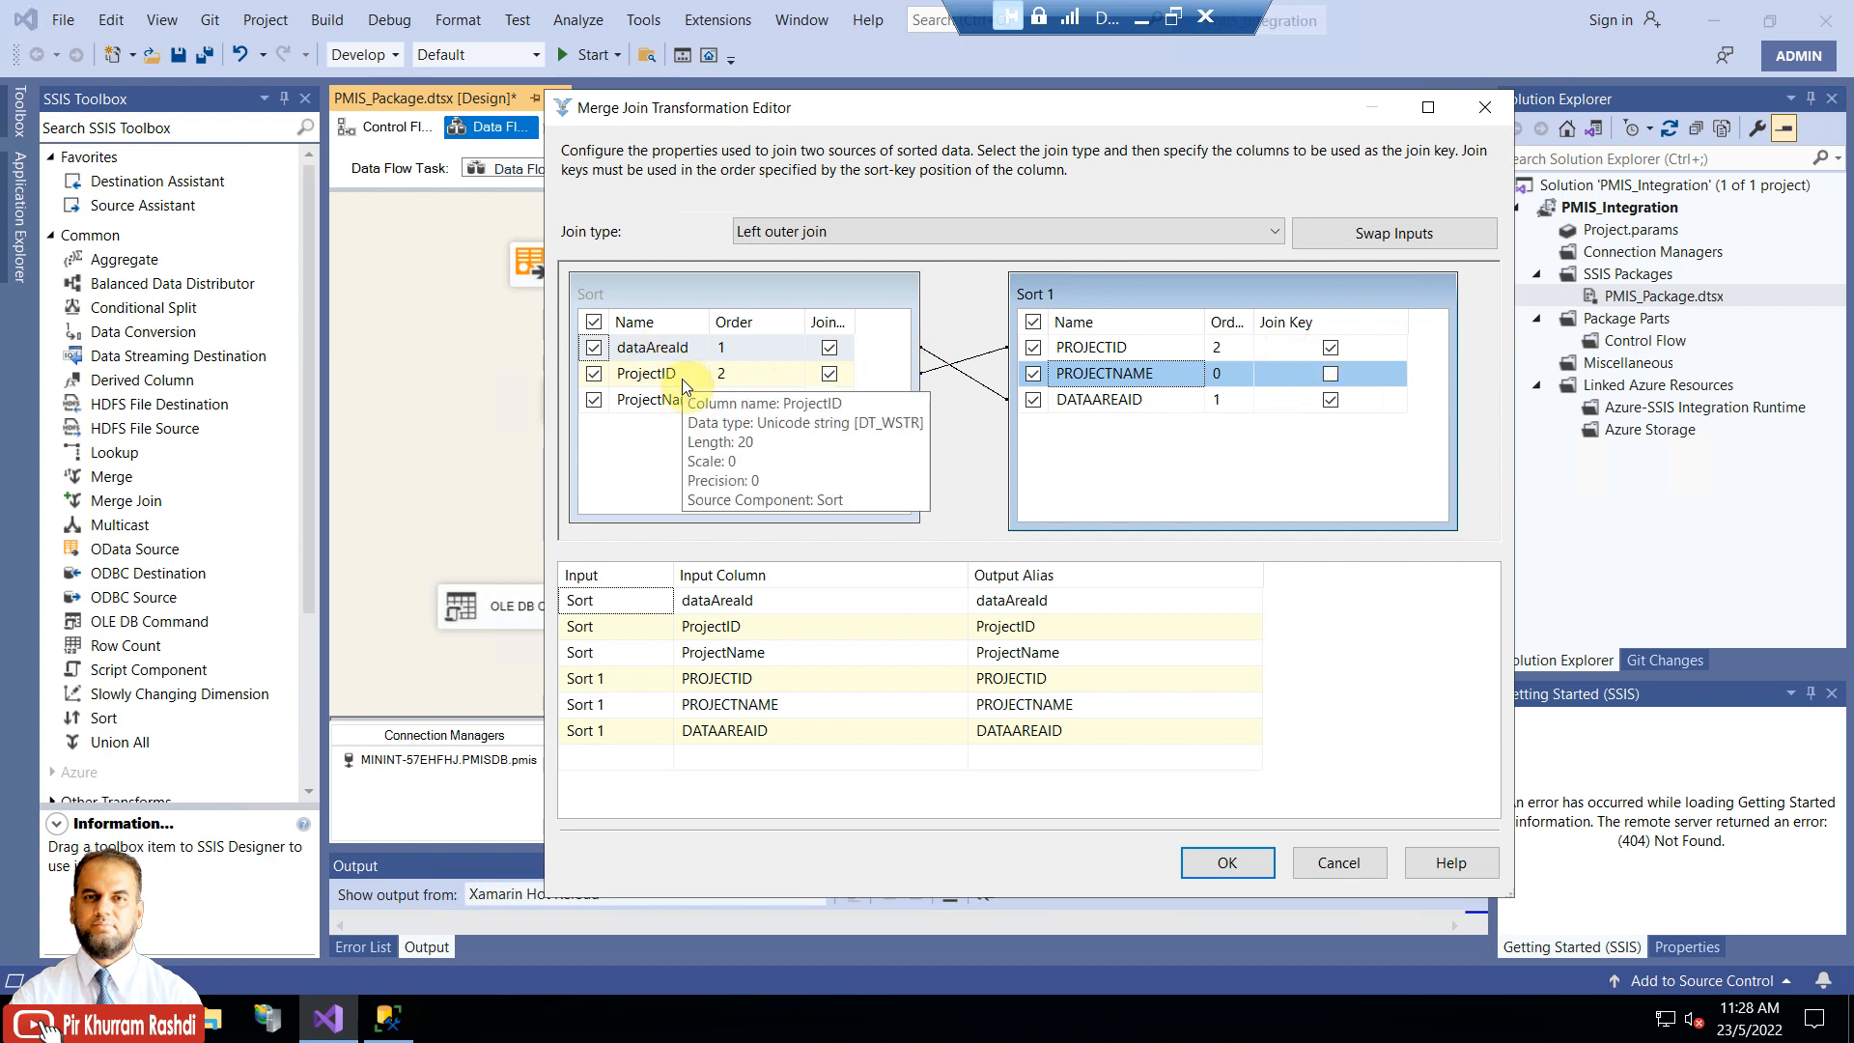
{"action": "left_click", "coordinate": [1228, 862]}
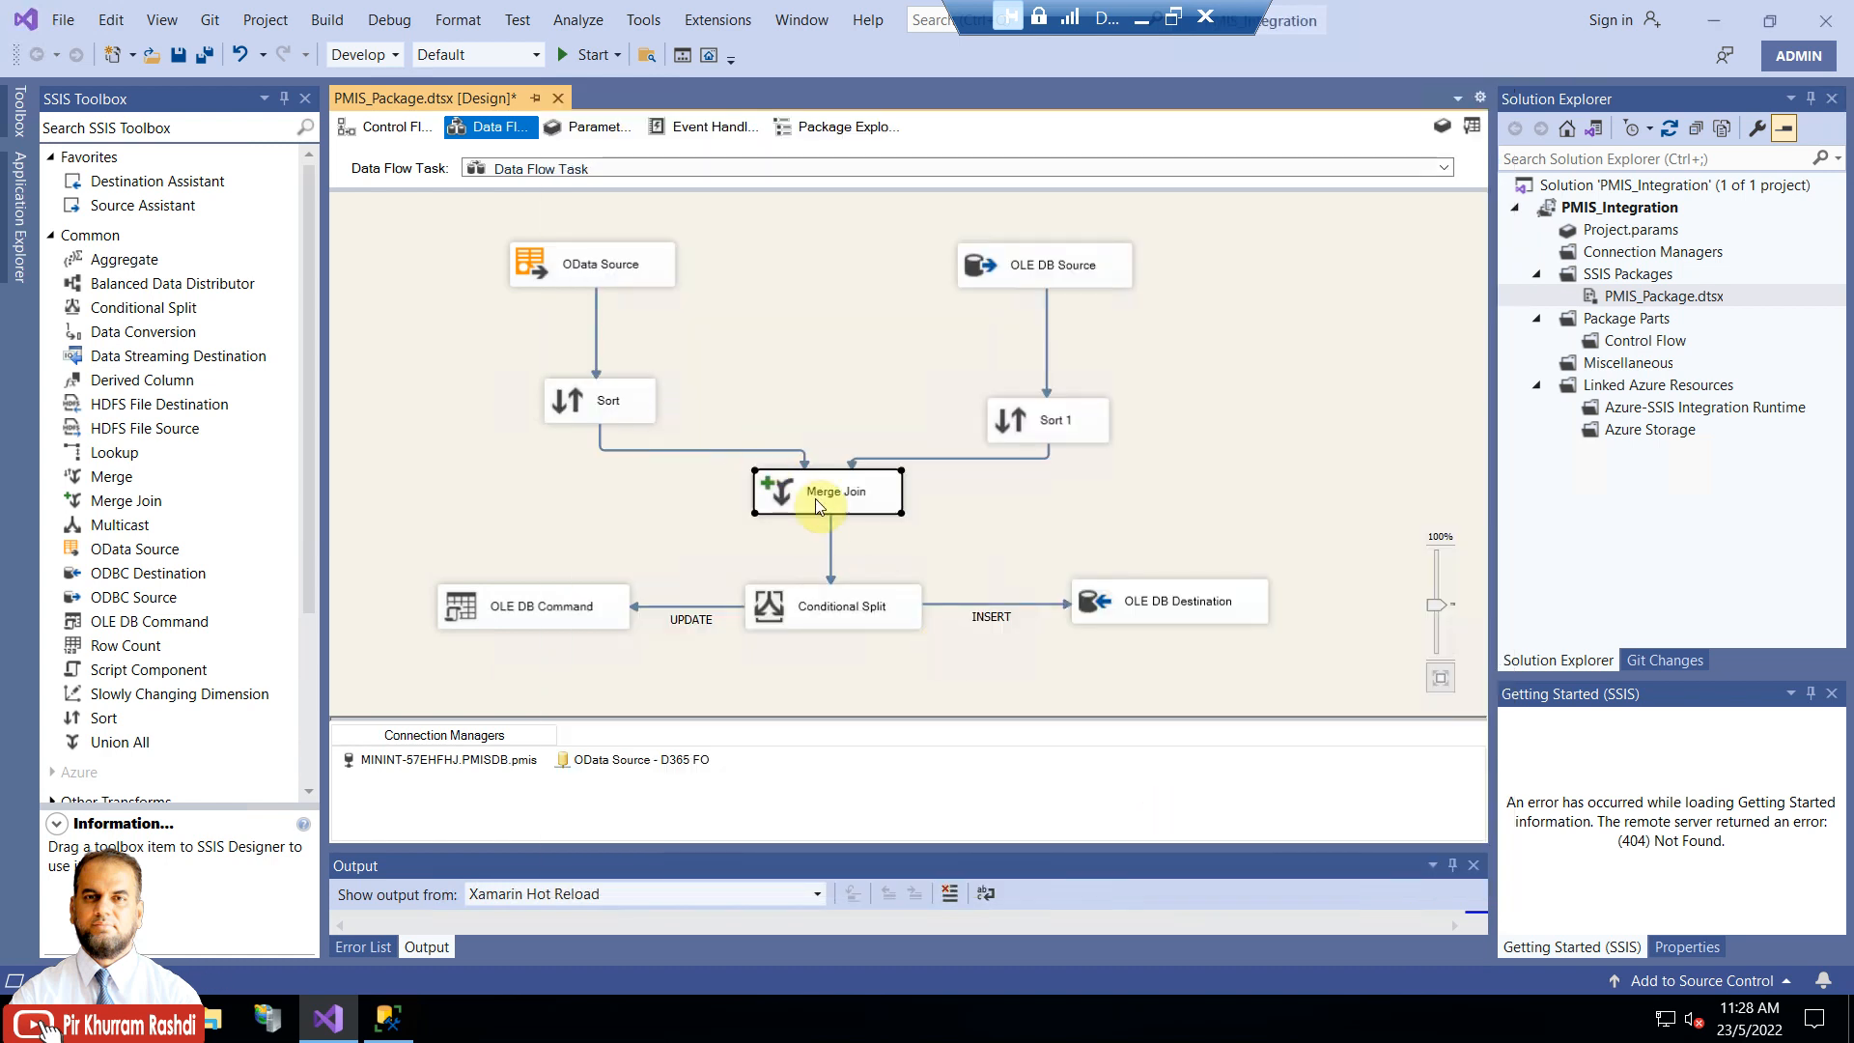
Display the properties of the Merge Join component
{"action": "right_click", "coordinate": [816, 503]}
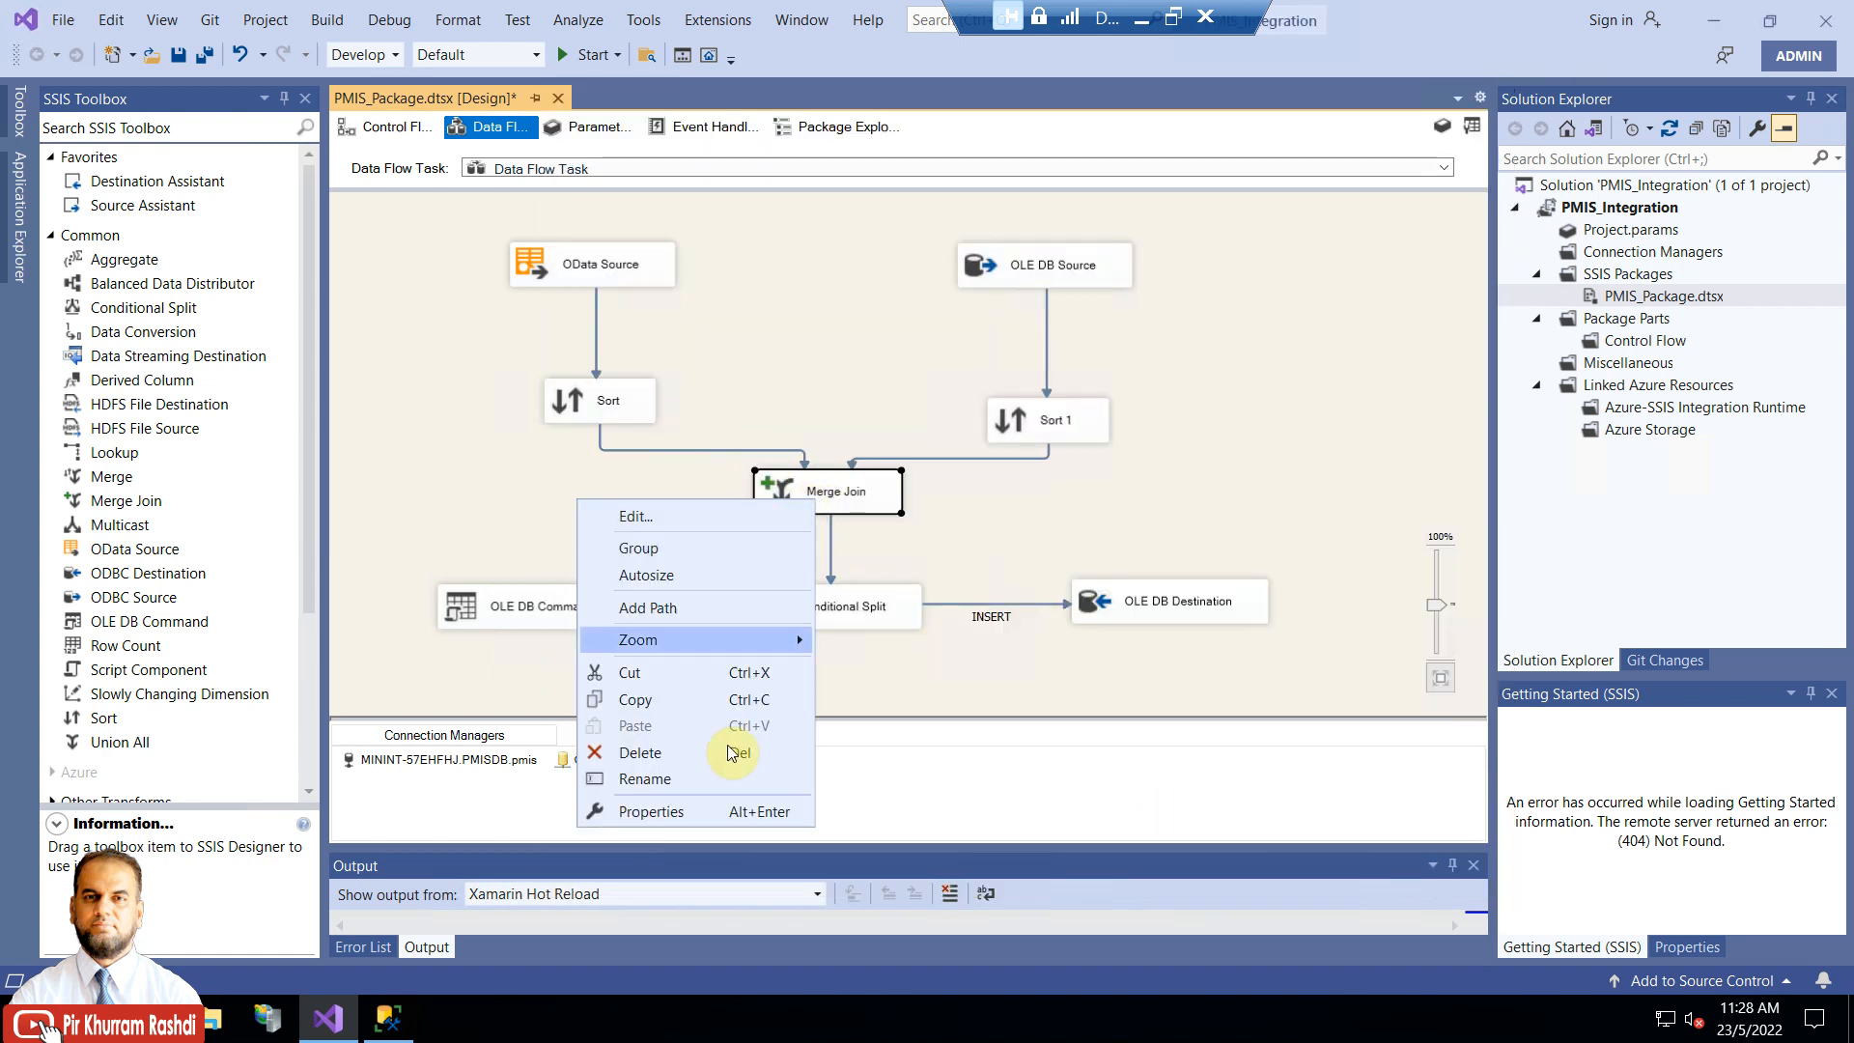
{"action": "left_click", "coordinate": [650, 811]}
{"action": "left_click", "coordinate": [857, 492]}
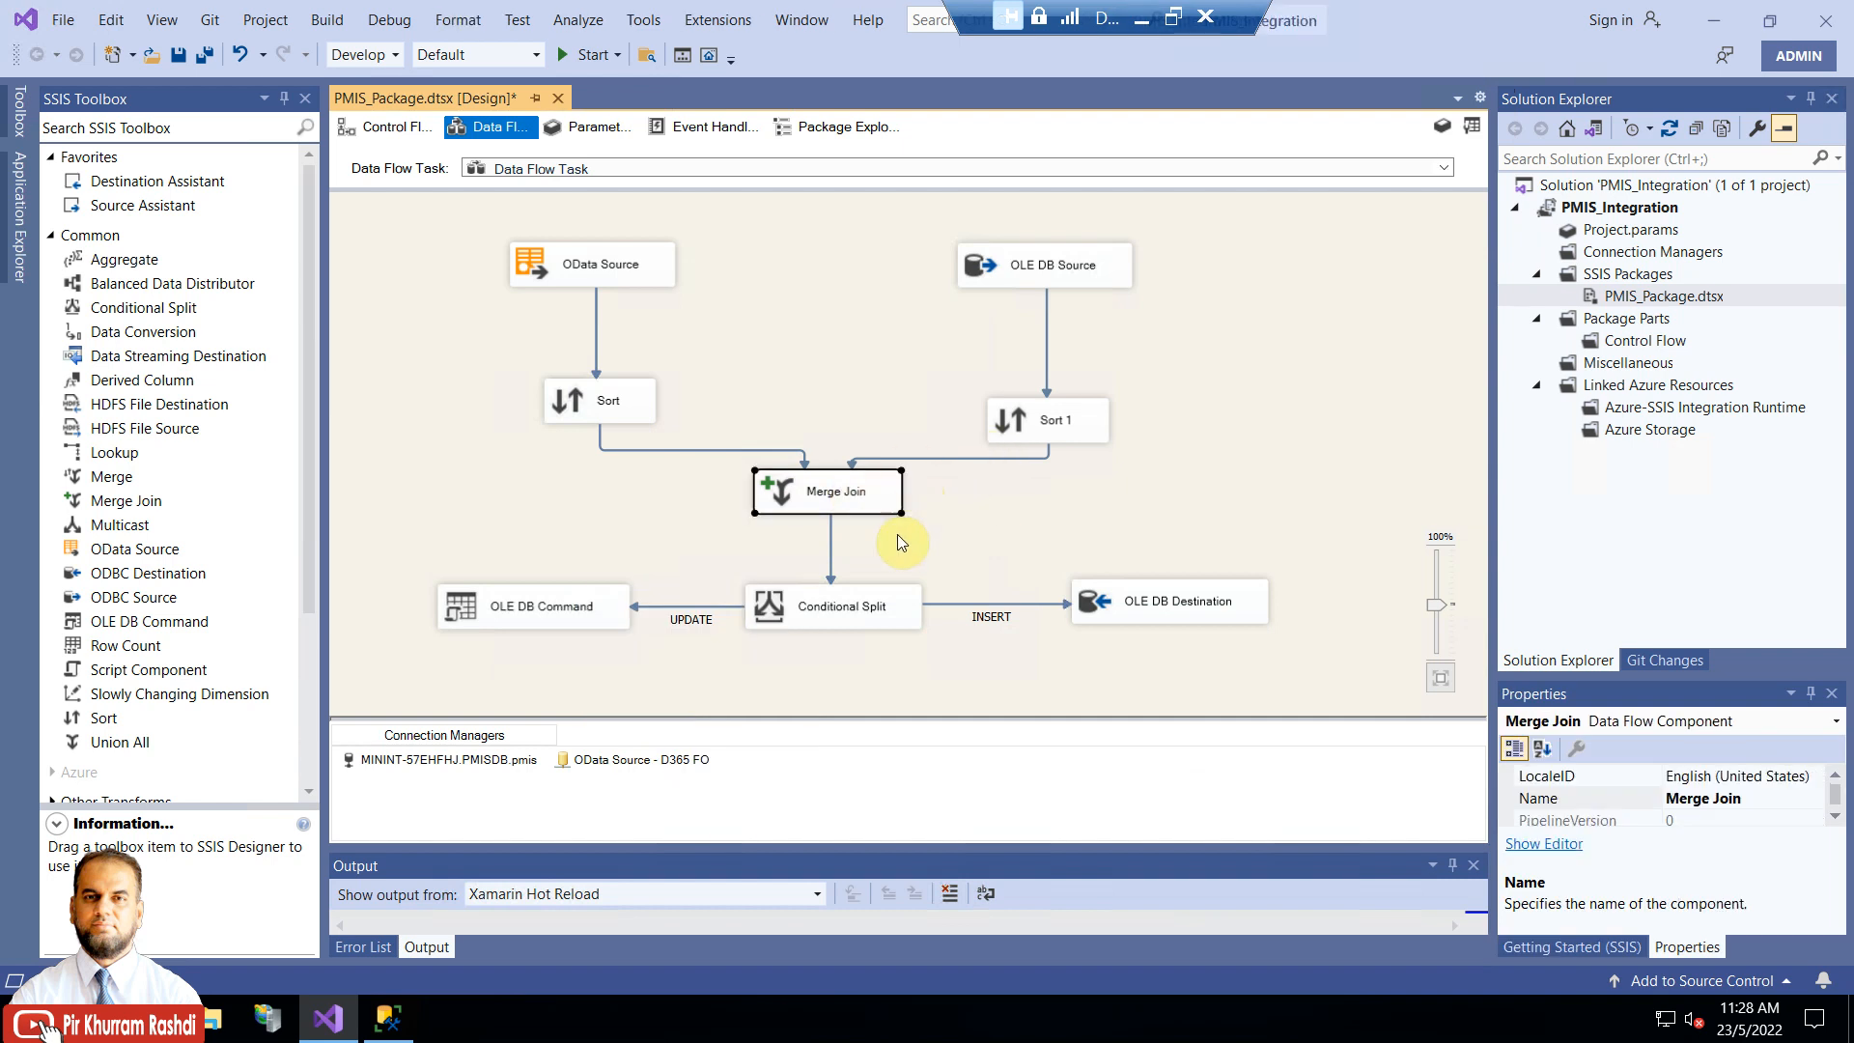
Open the Conditional Split editor and examine the INSERT output's name and the column its condition tests
{"action": "left_click", "coordinate": [858, 602]}
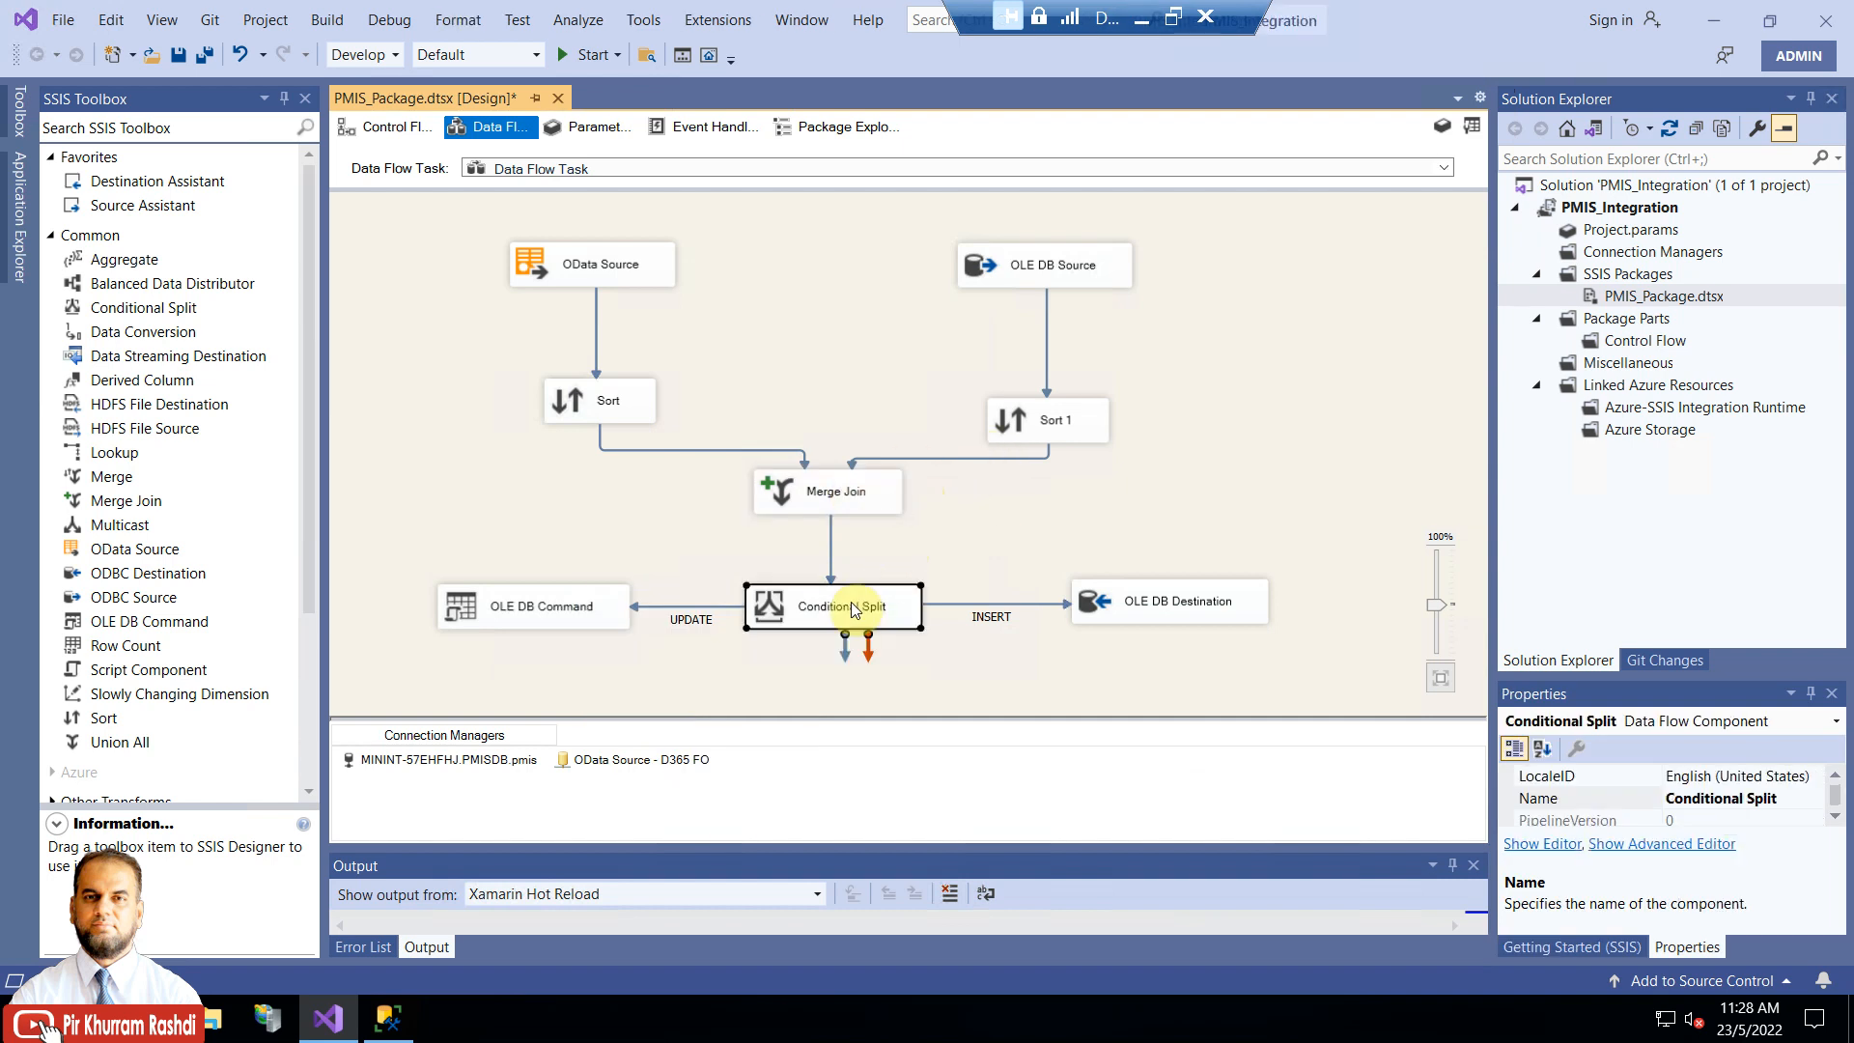
{"action": "right_click", "coordinate": [854, 608]}
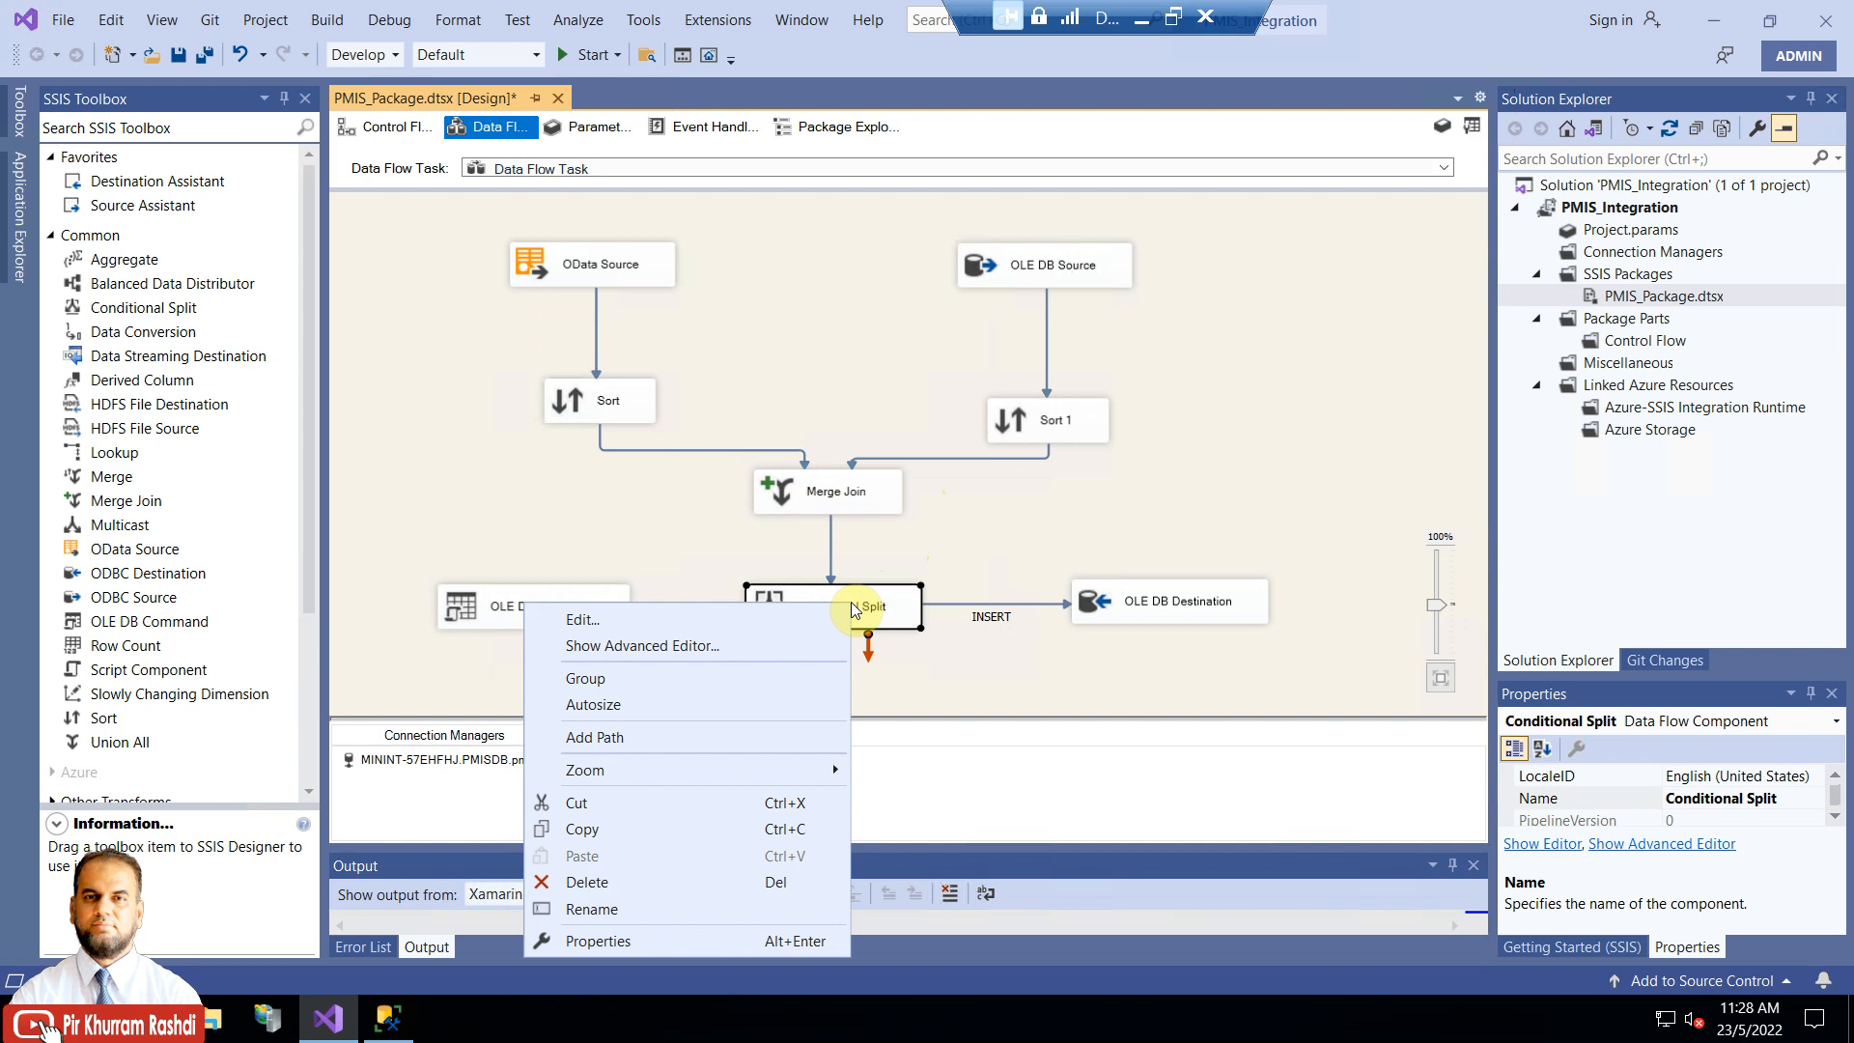
{"action": "left_click", "coordinate": [1052, 658]}
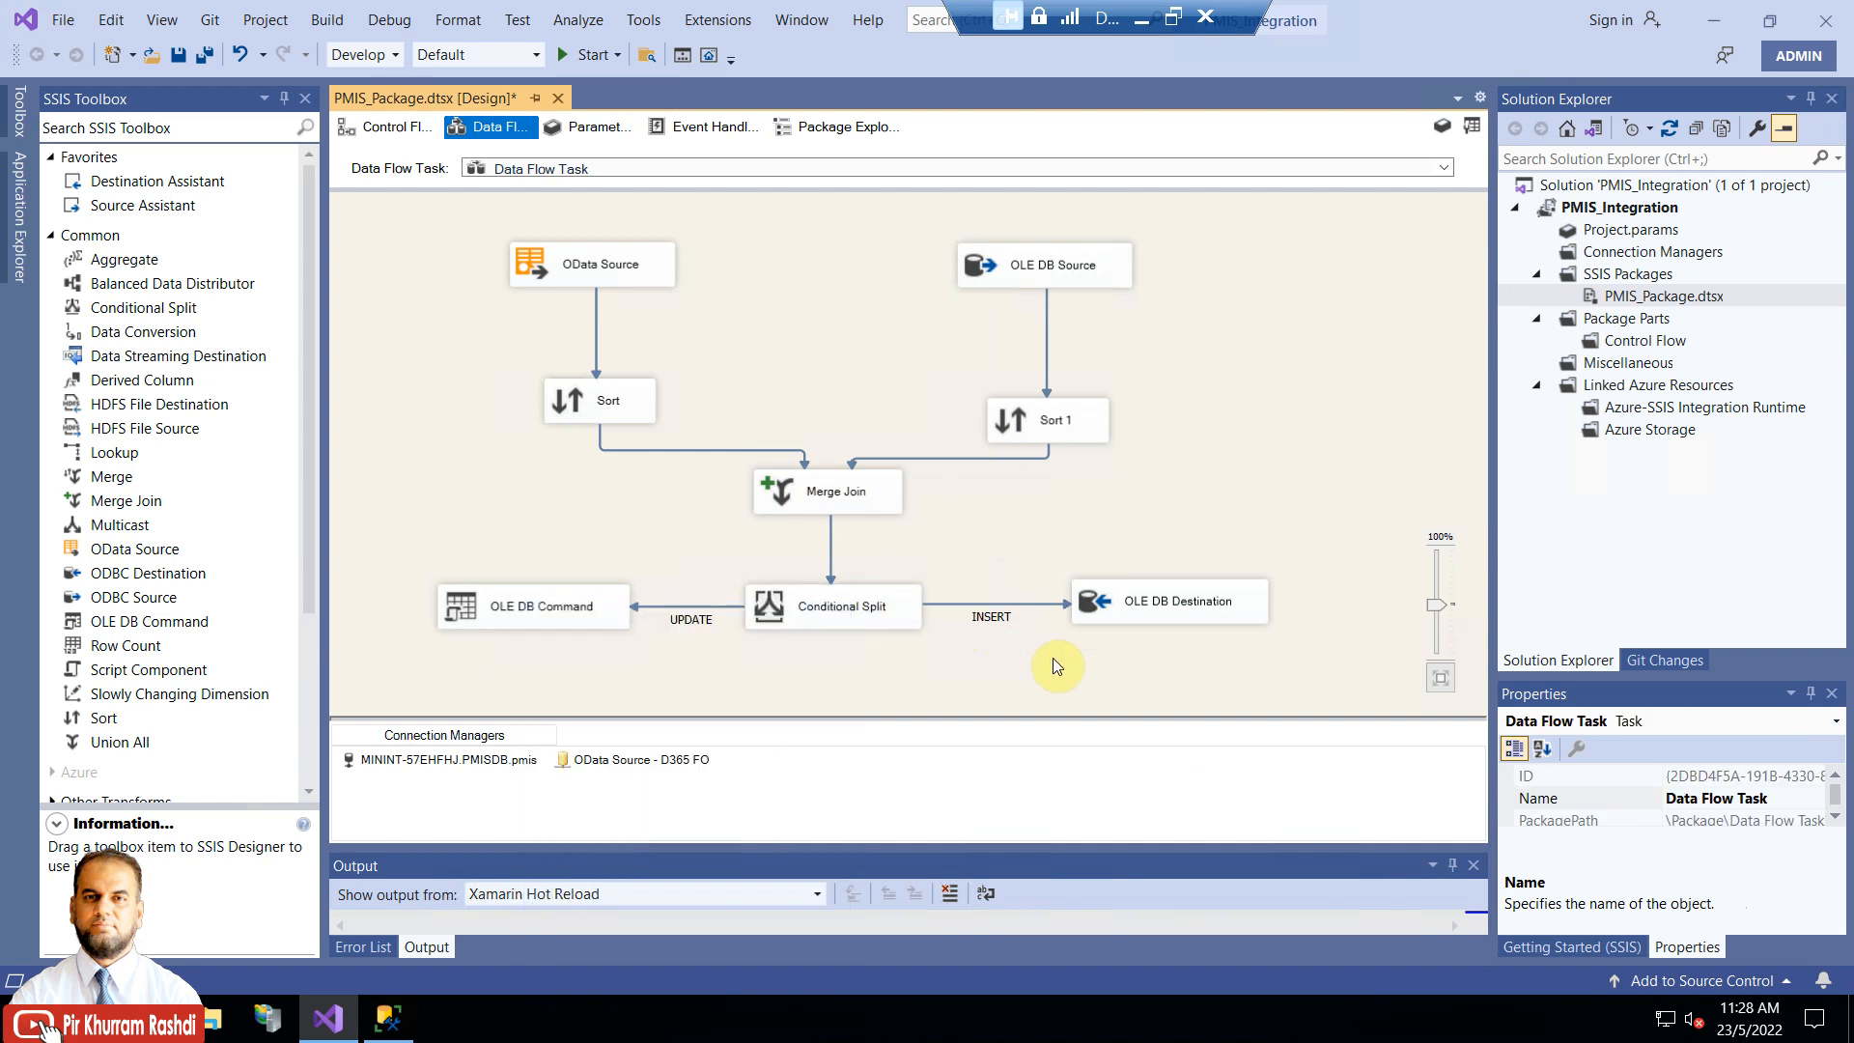
{"action": "left_click", "coordinate": [862, 620]}
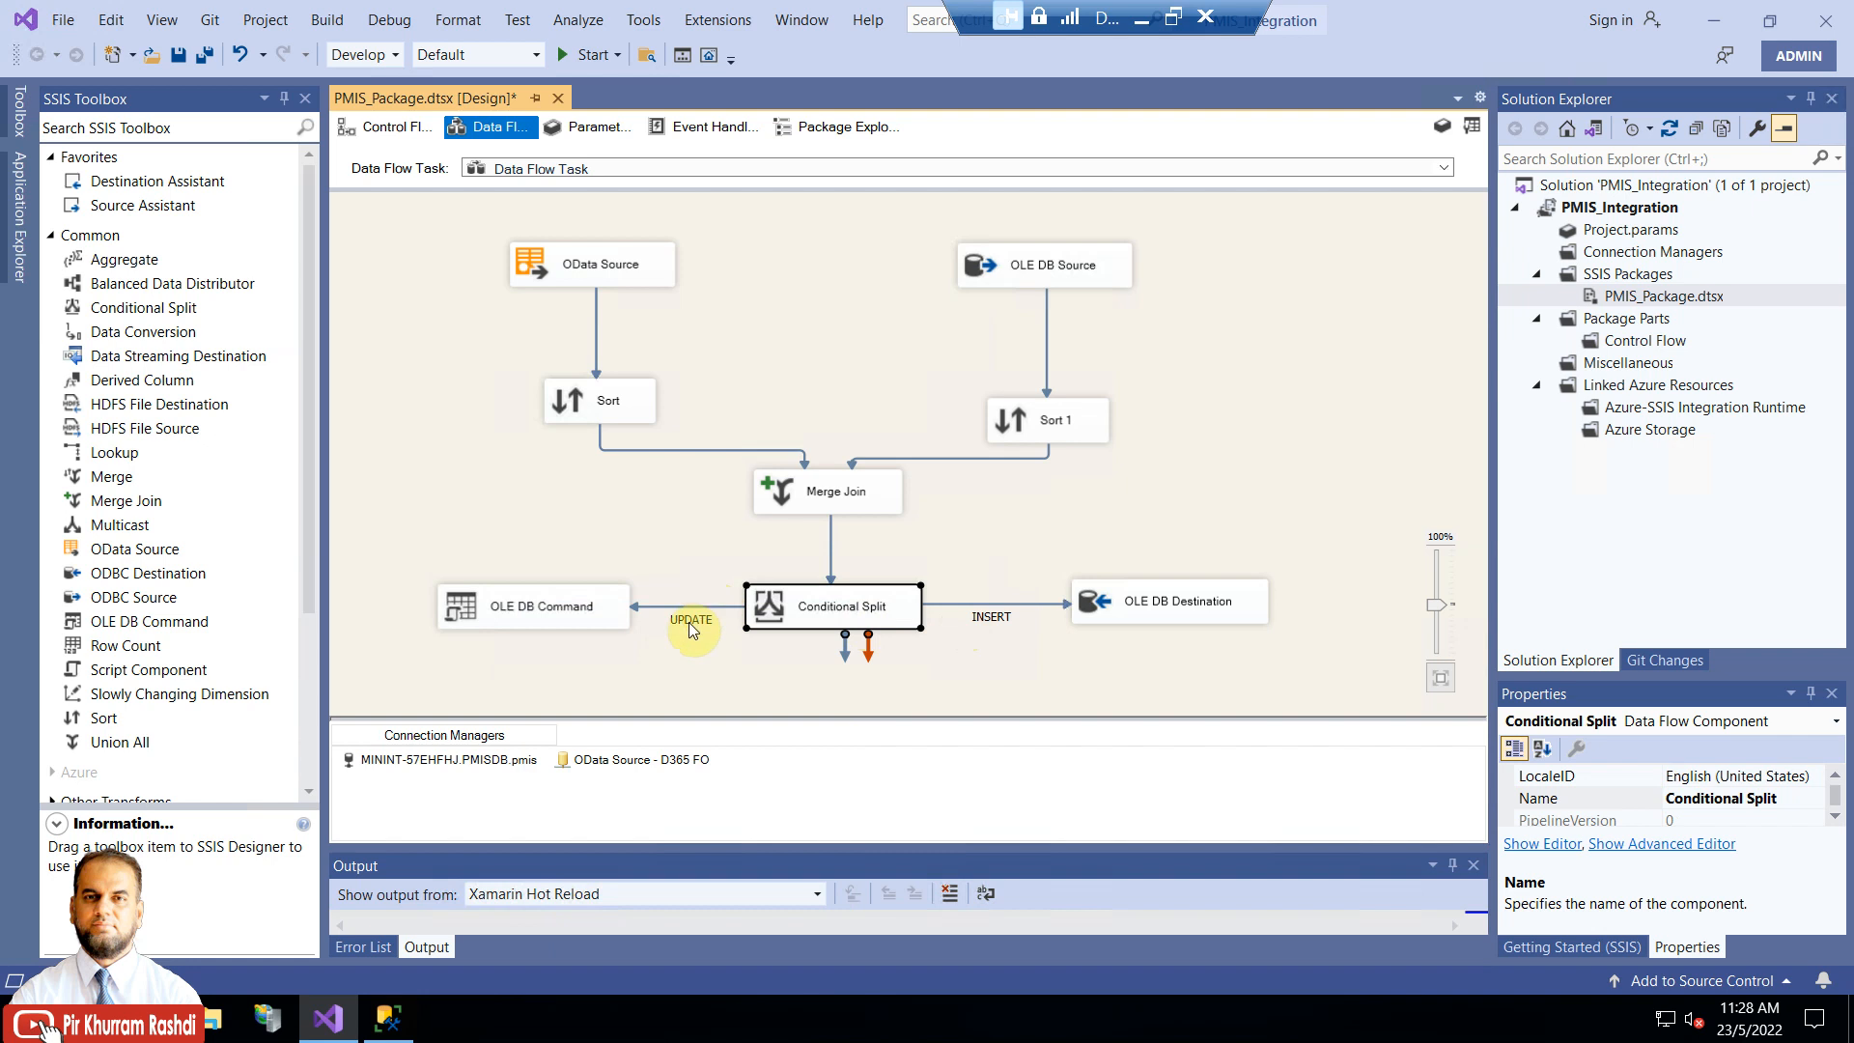
{"action": "right_click", "coordinate": [852, 596]}
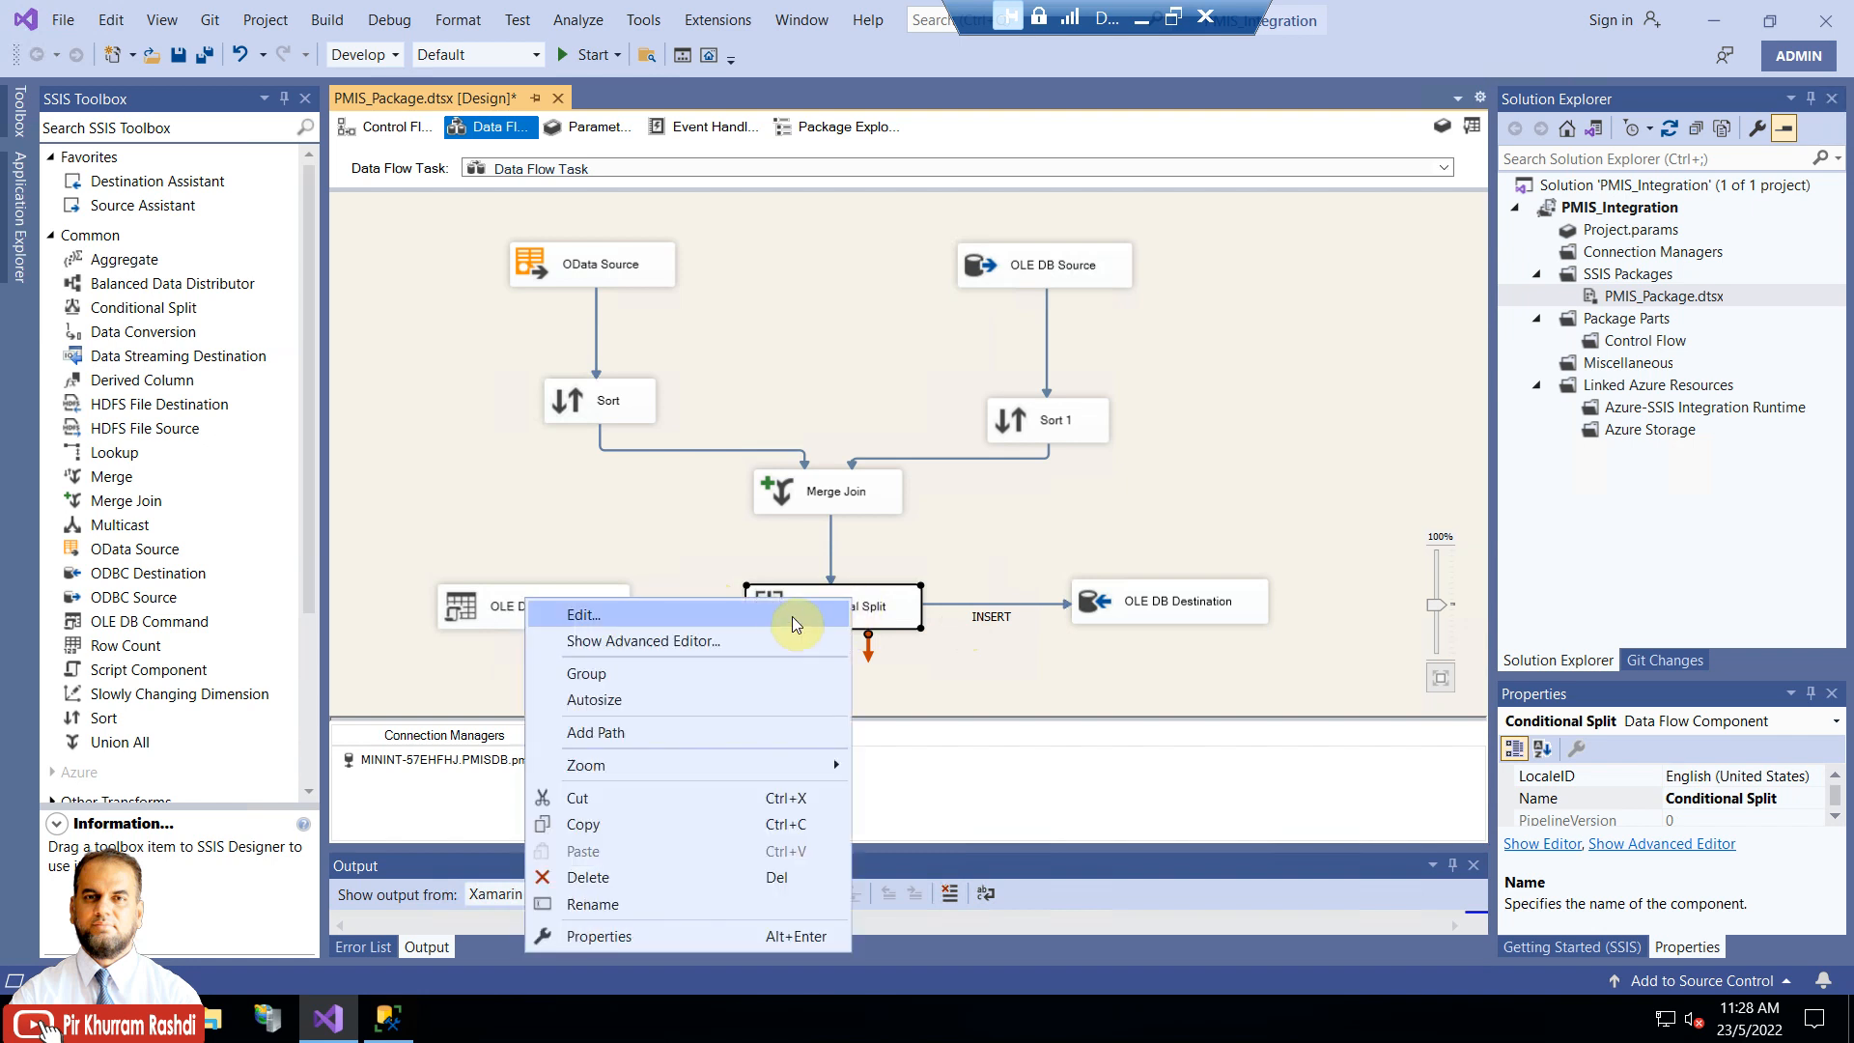
{"action": "left_click", "coordinate": [782, 620]}
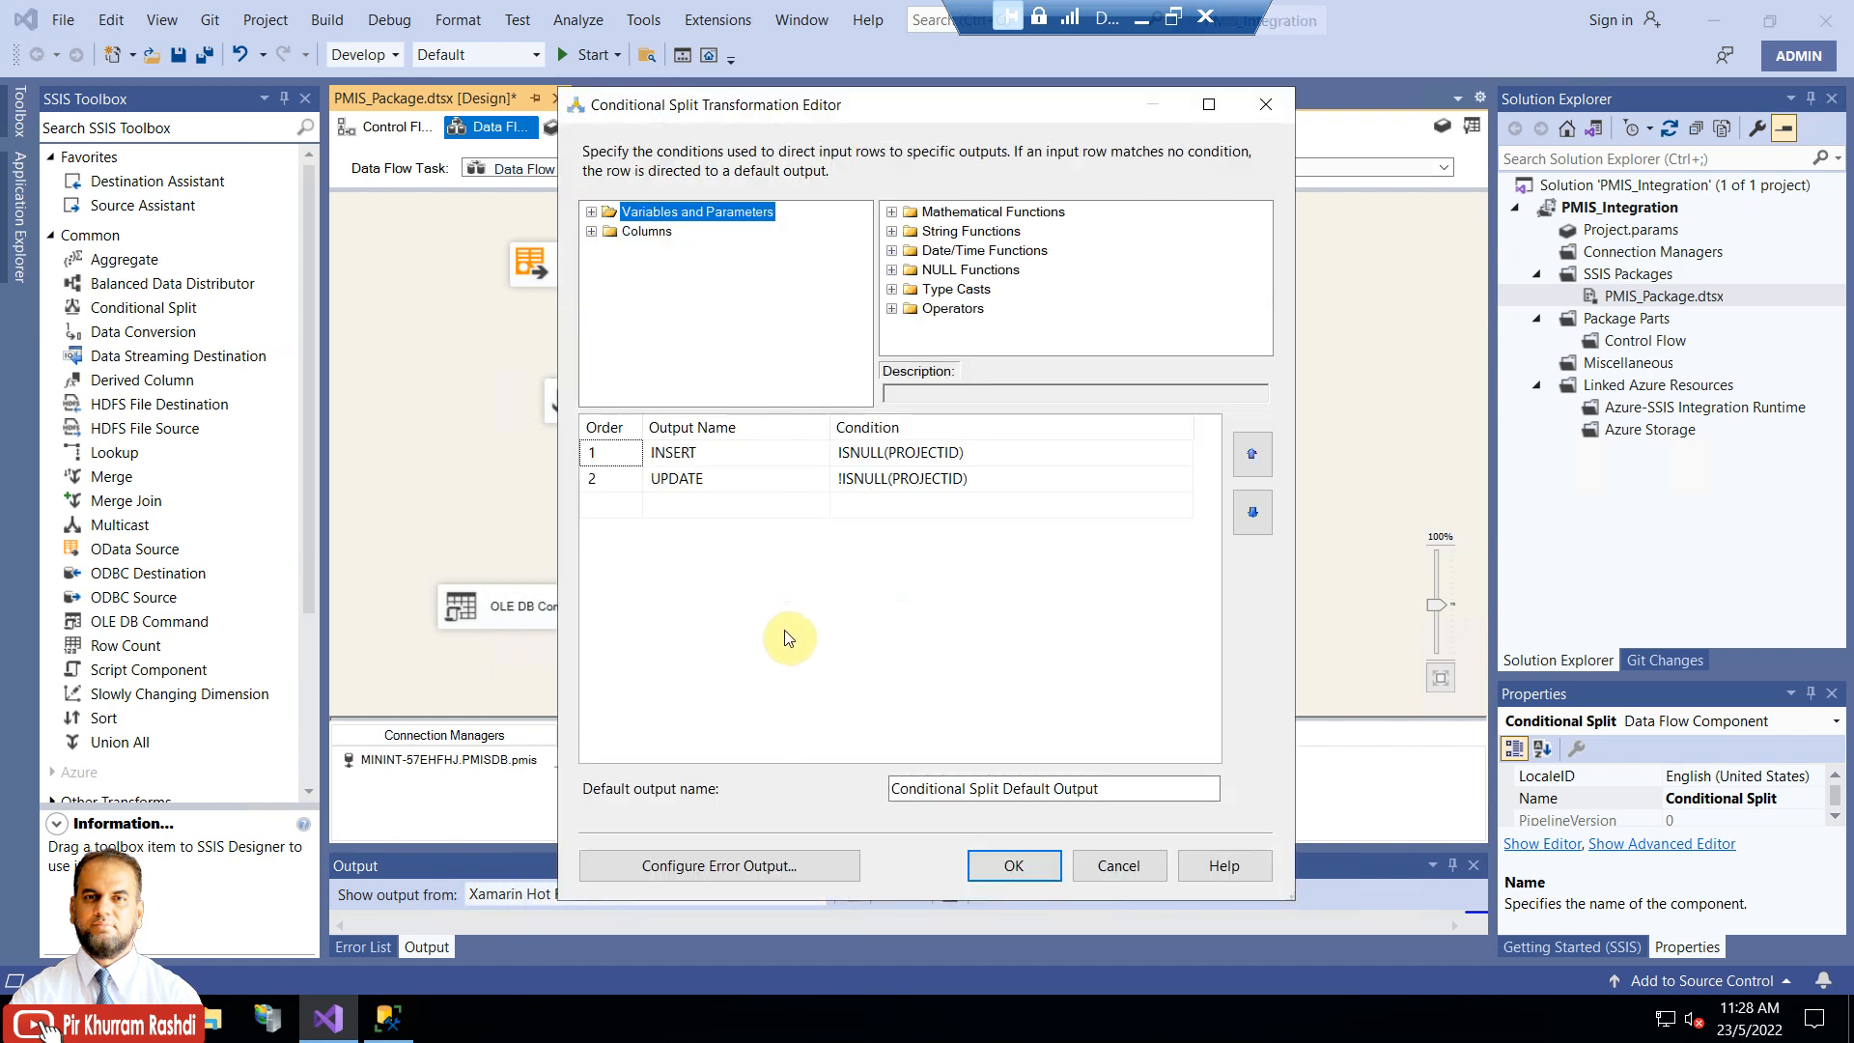
{"action": "left_click", "coordinate": [722, 454]}
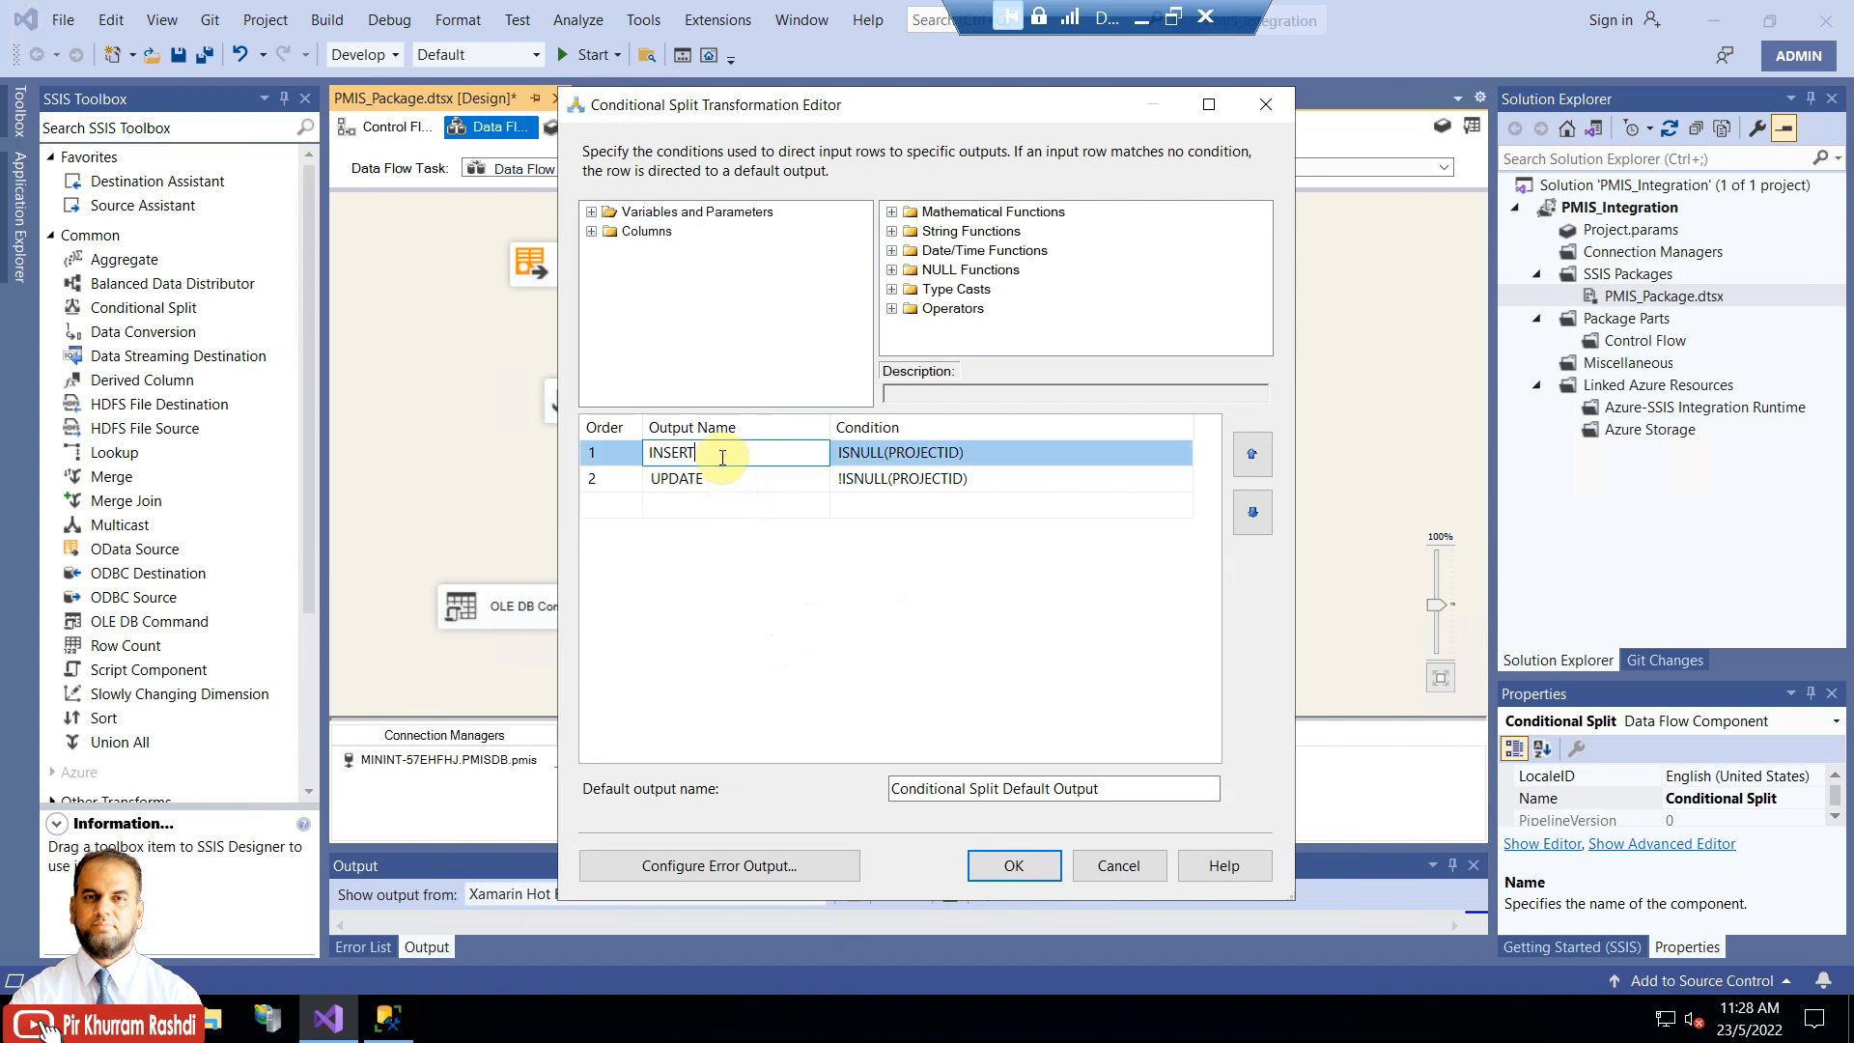
{"action": "left_click", "coordinate": [885, 454]}
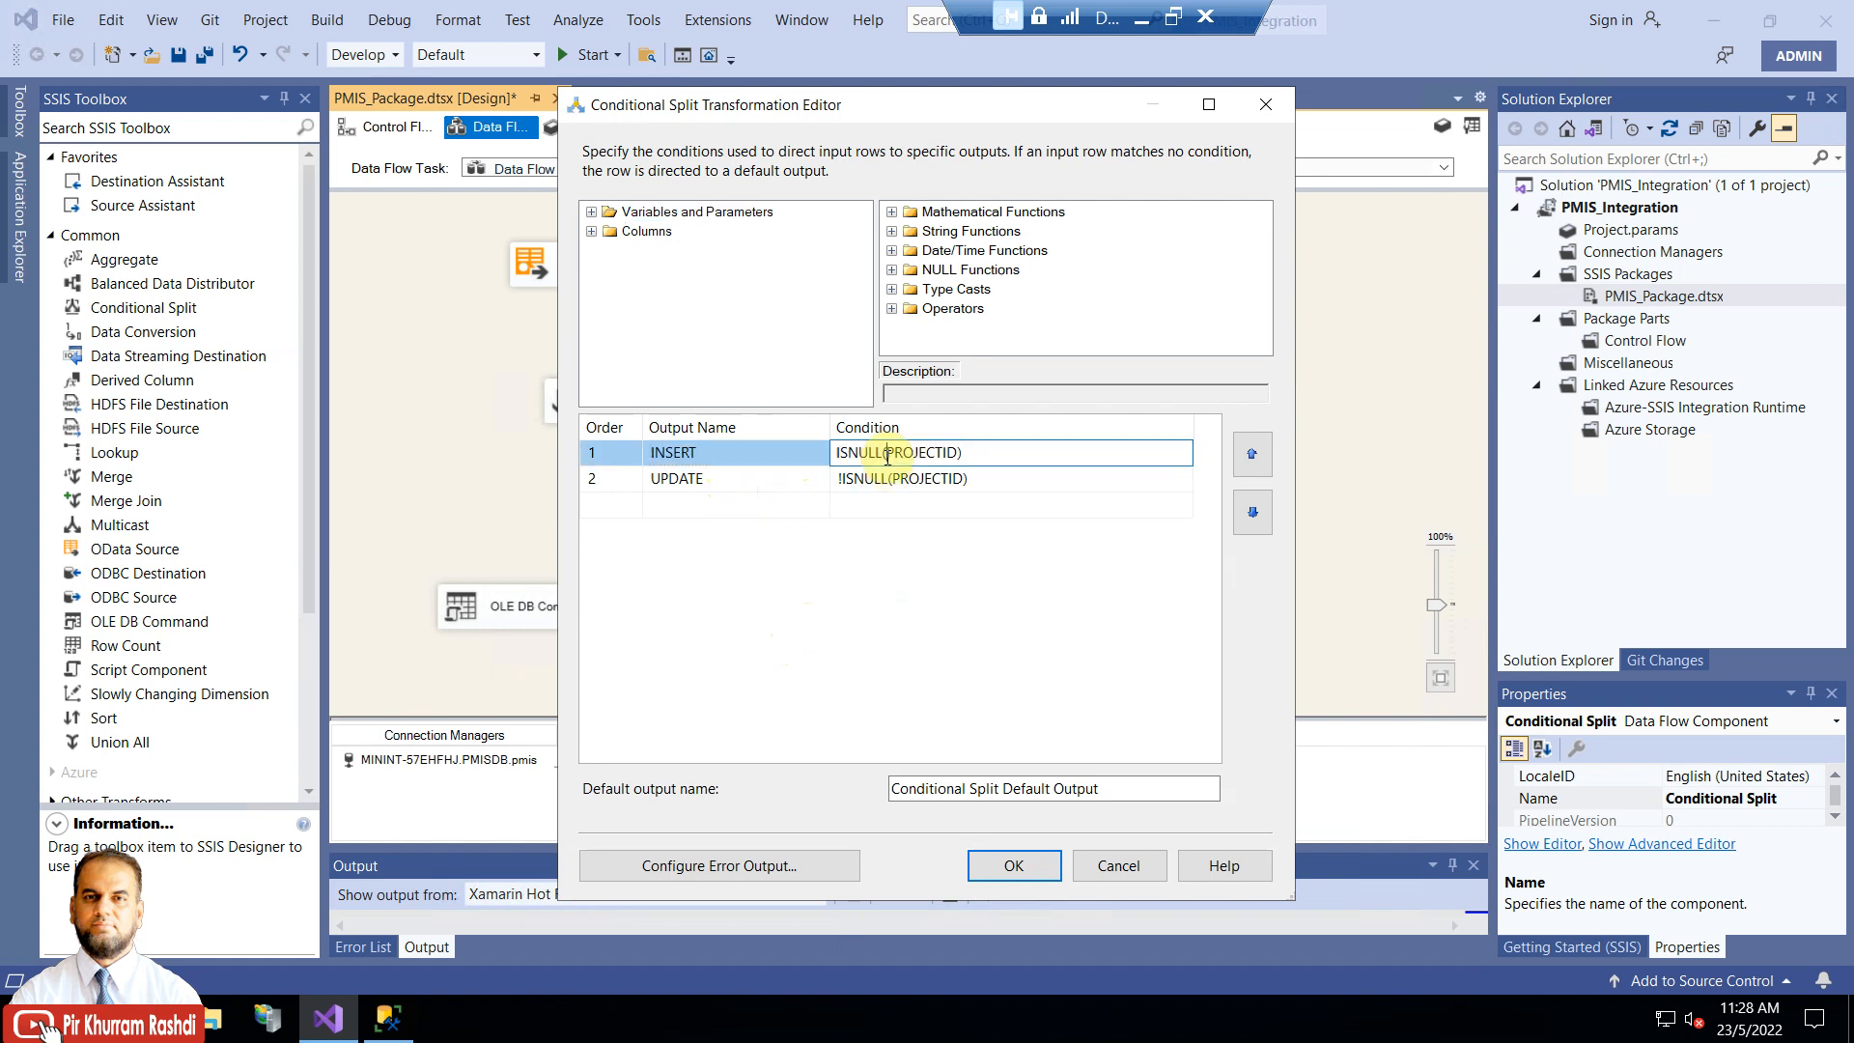
{"action": "left_click_drag", "start_coordinate": [1009, 457], "coordinate": [954, 455]}
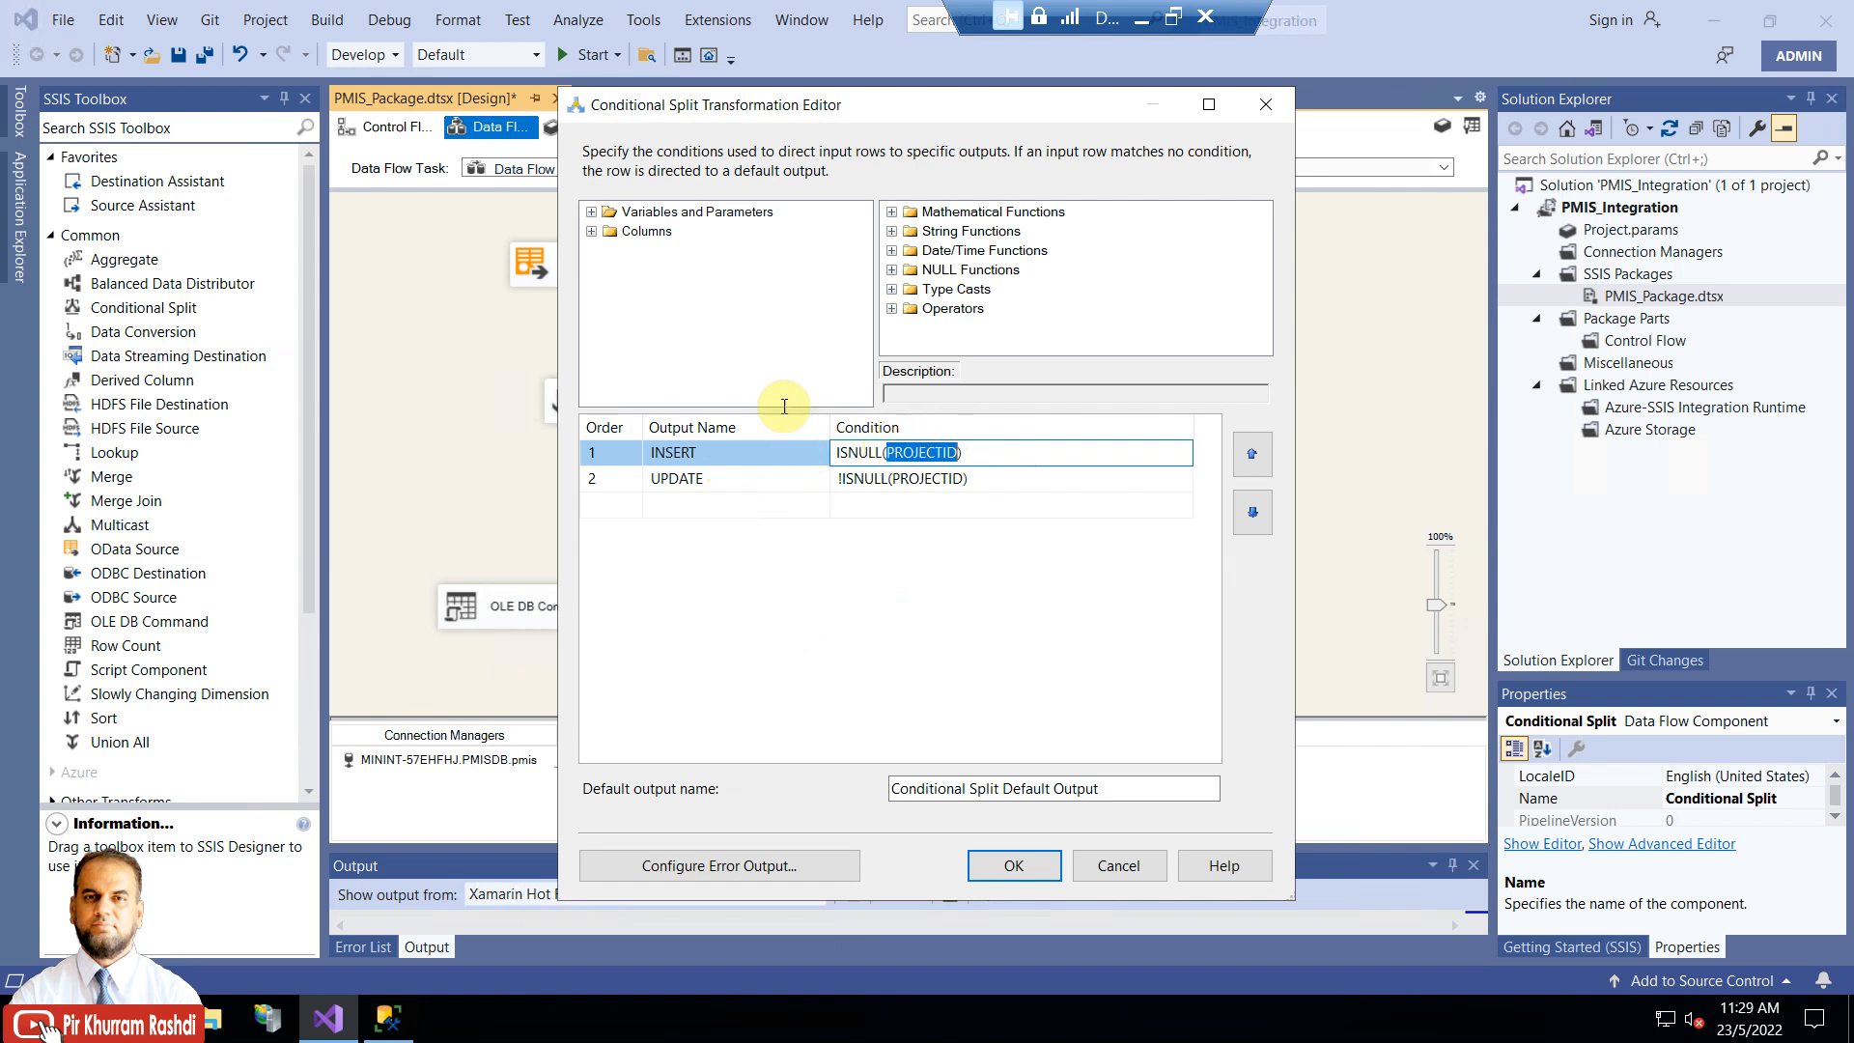
Expand the available columns in the Conditional Split editor and compare PROJECTID with ProjectID
{"action": "left_click", "coordinate": [591, 231]}
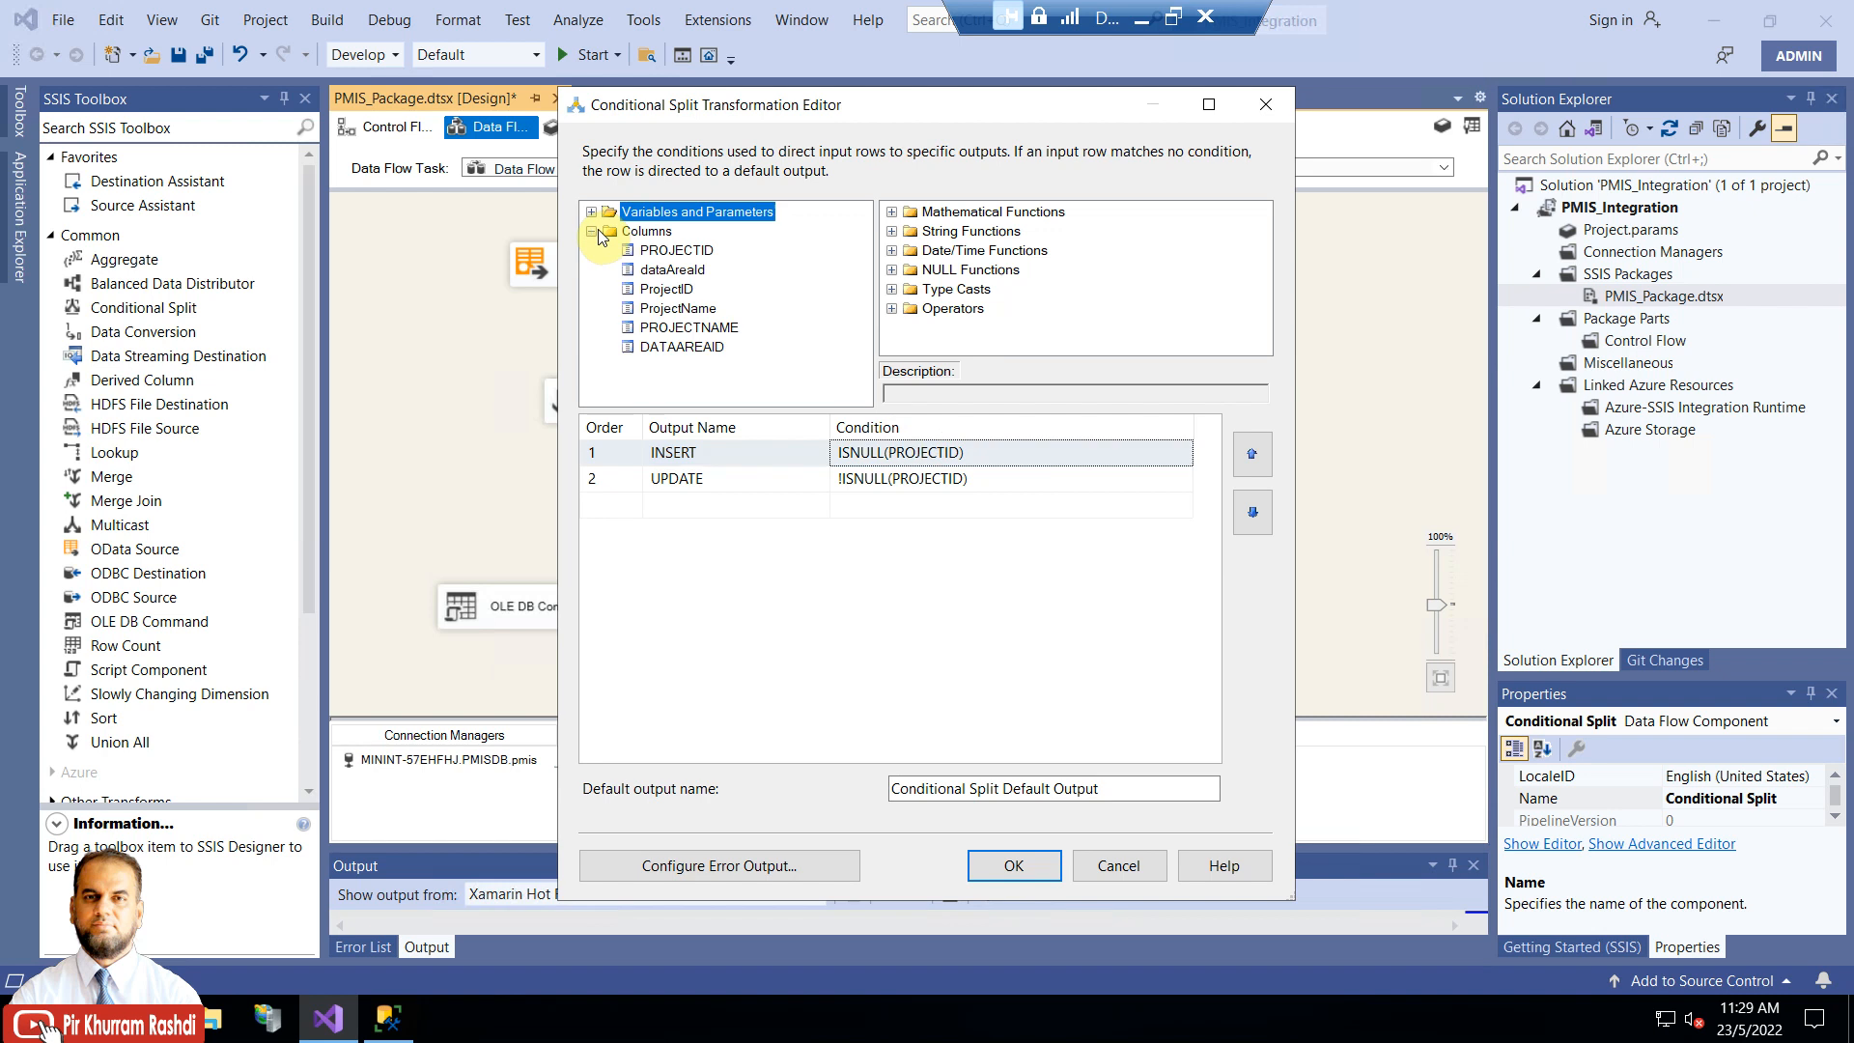
{"action": "left_click", "coordinate": [666, 250]}
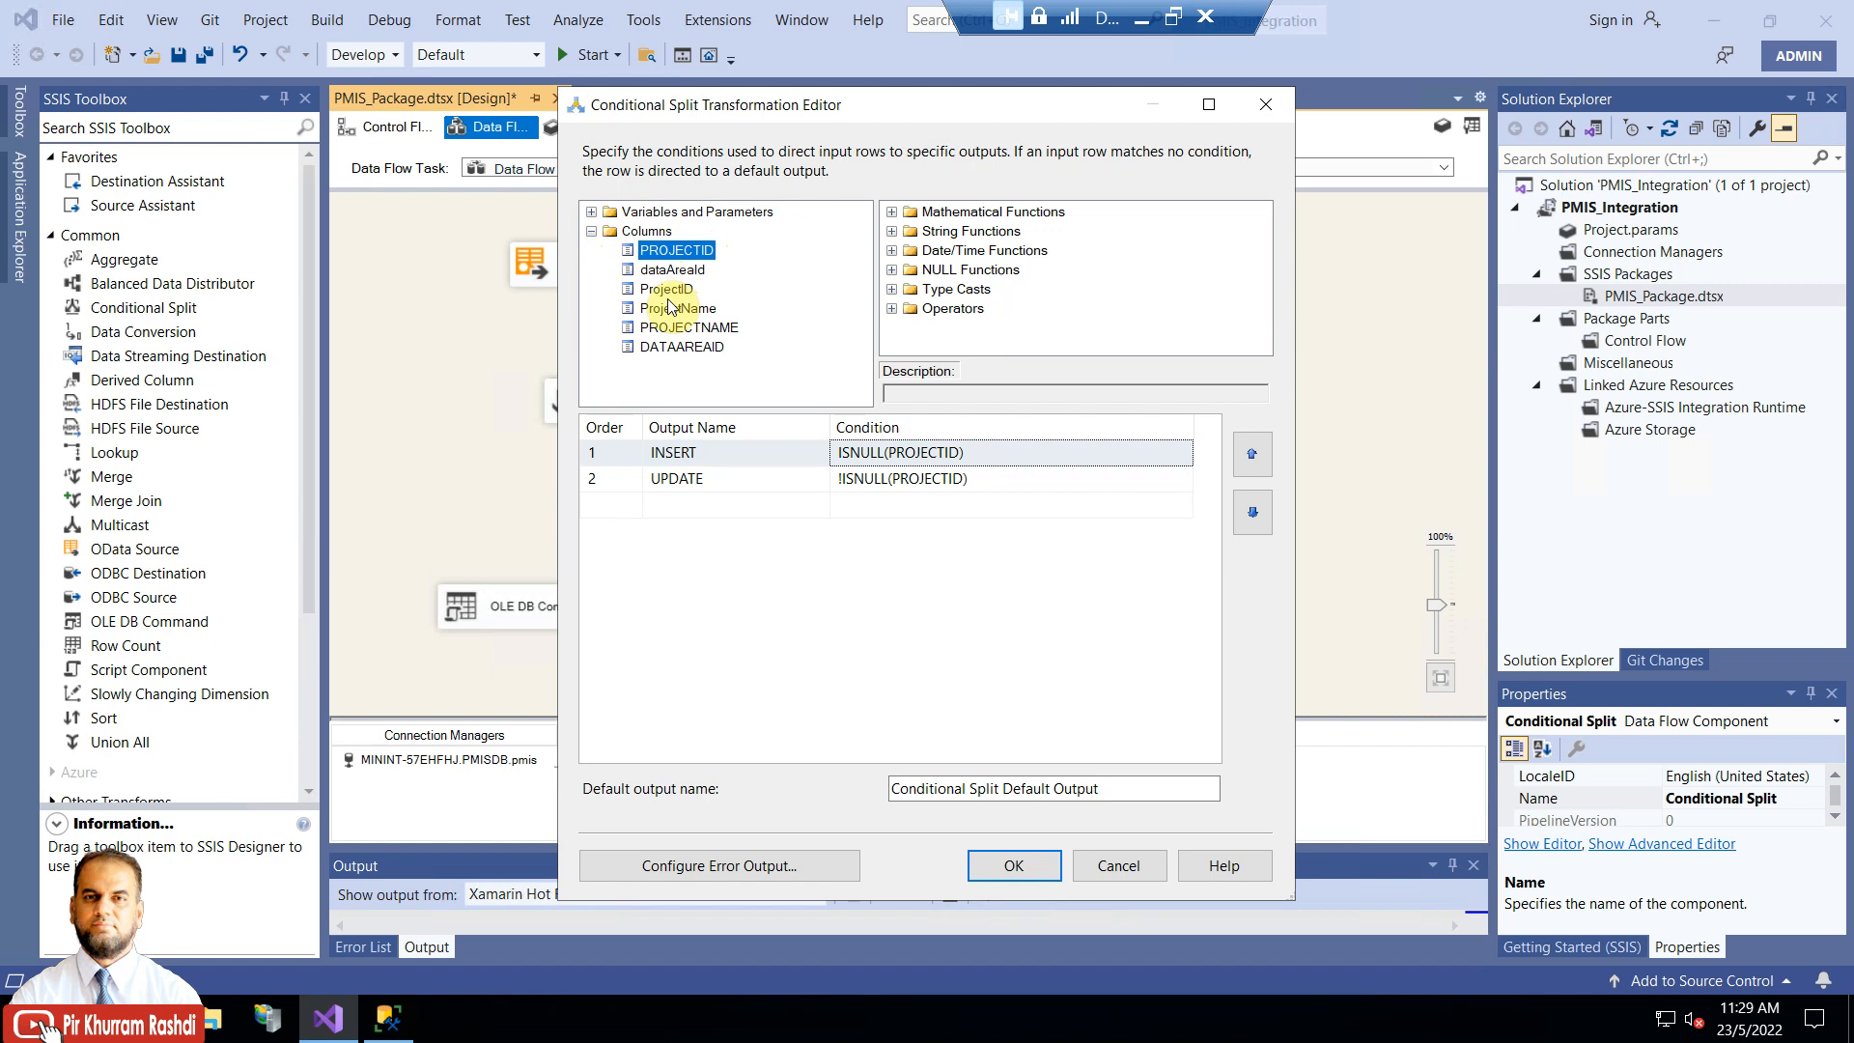
{"action": "left_click", "coordinate": [671, 291]}
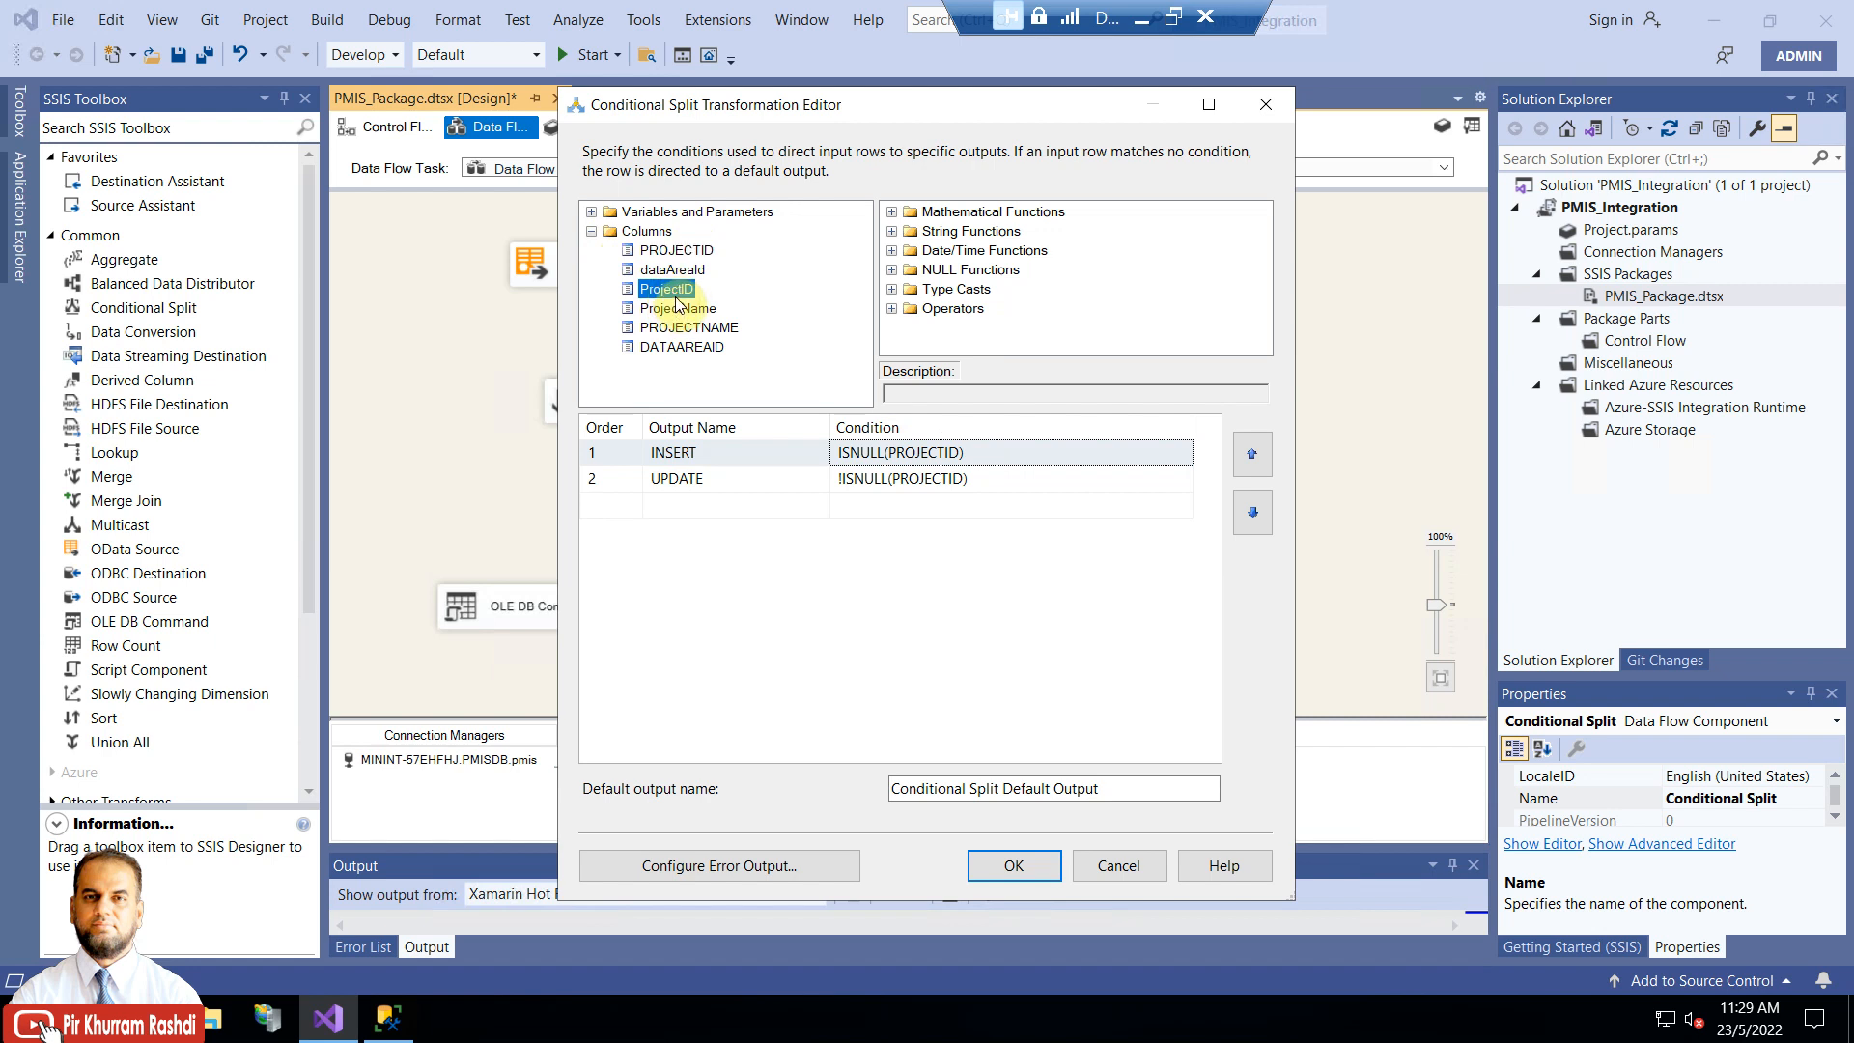
{"action": "left_click", "coordinate": [691, 253]}
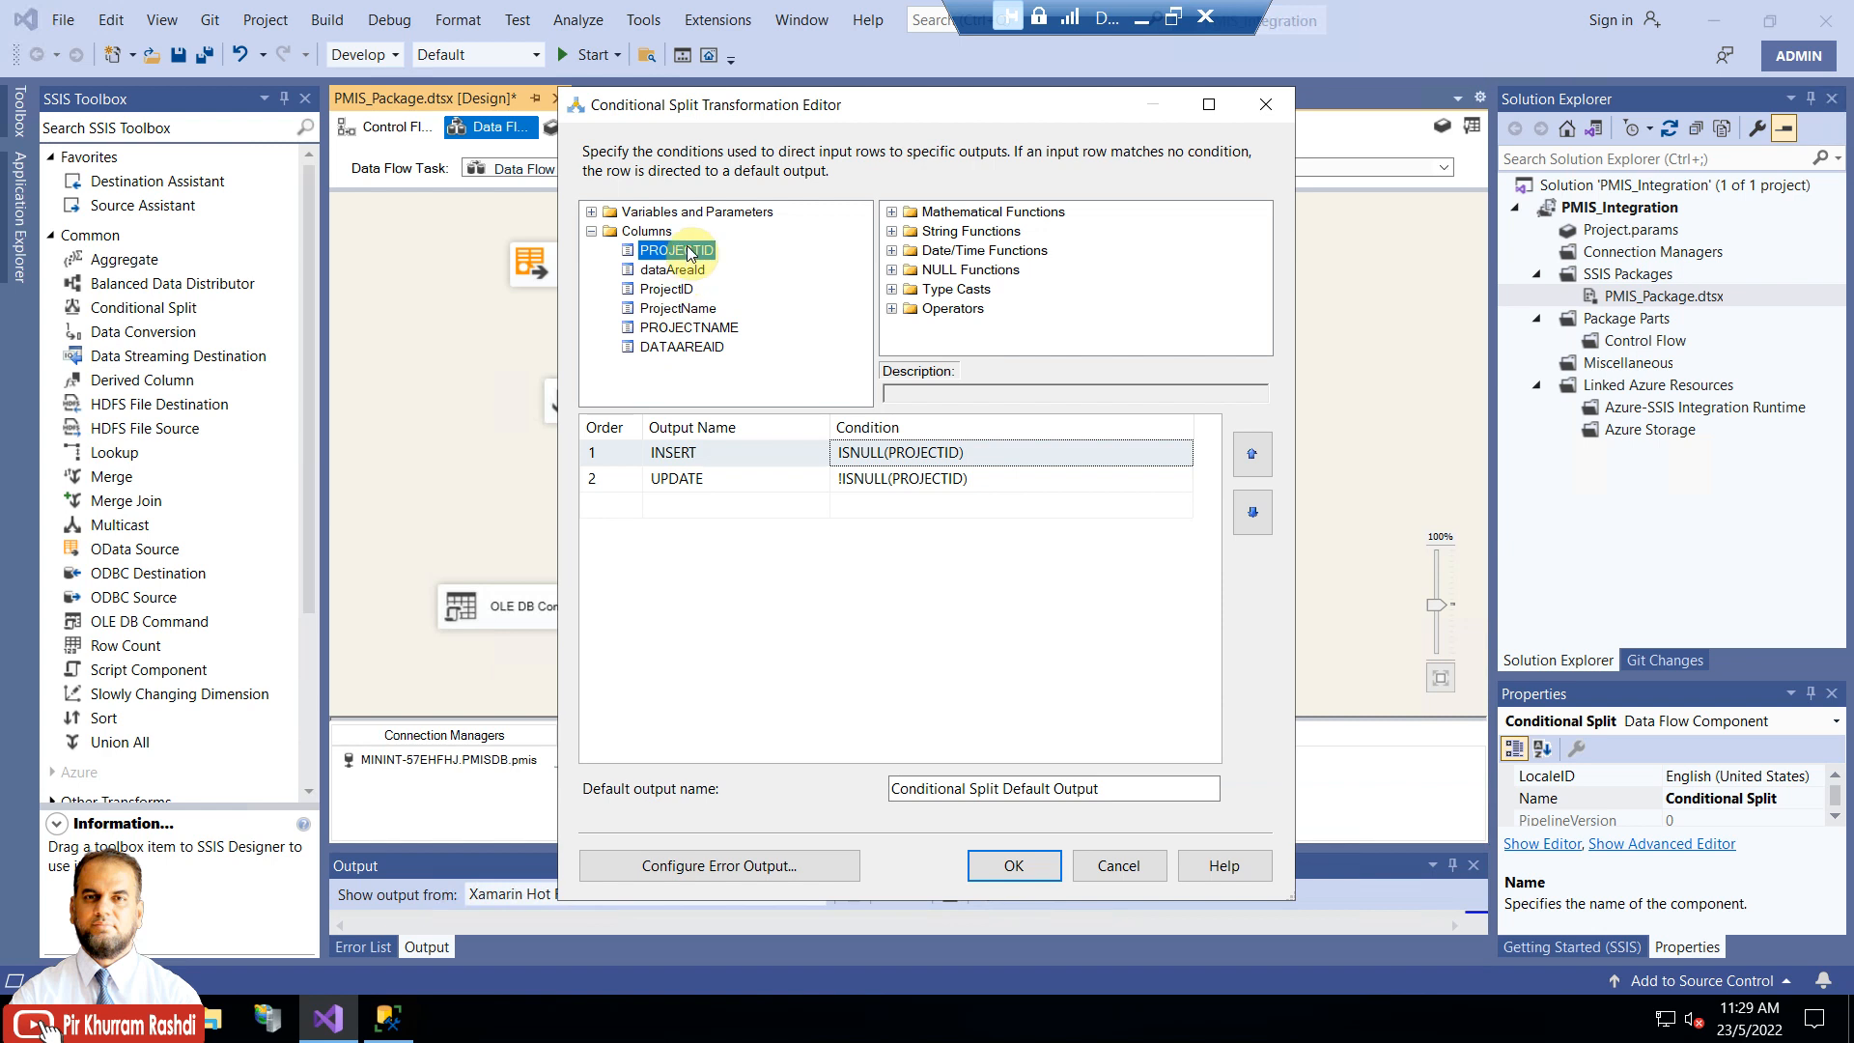
Add a third Conditional Split condition using the ISNULL function with the PROJECTID column as its expression
{"action": "left_click", "coordinate": [880, 456]}
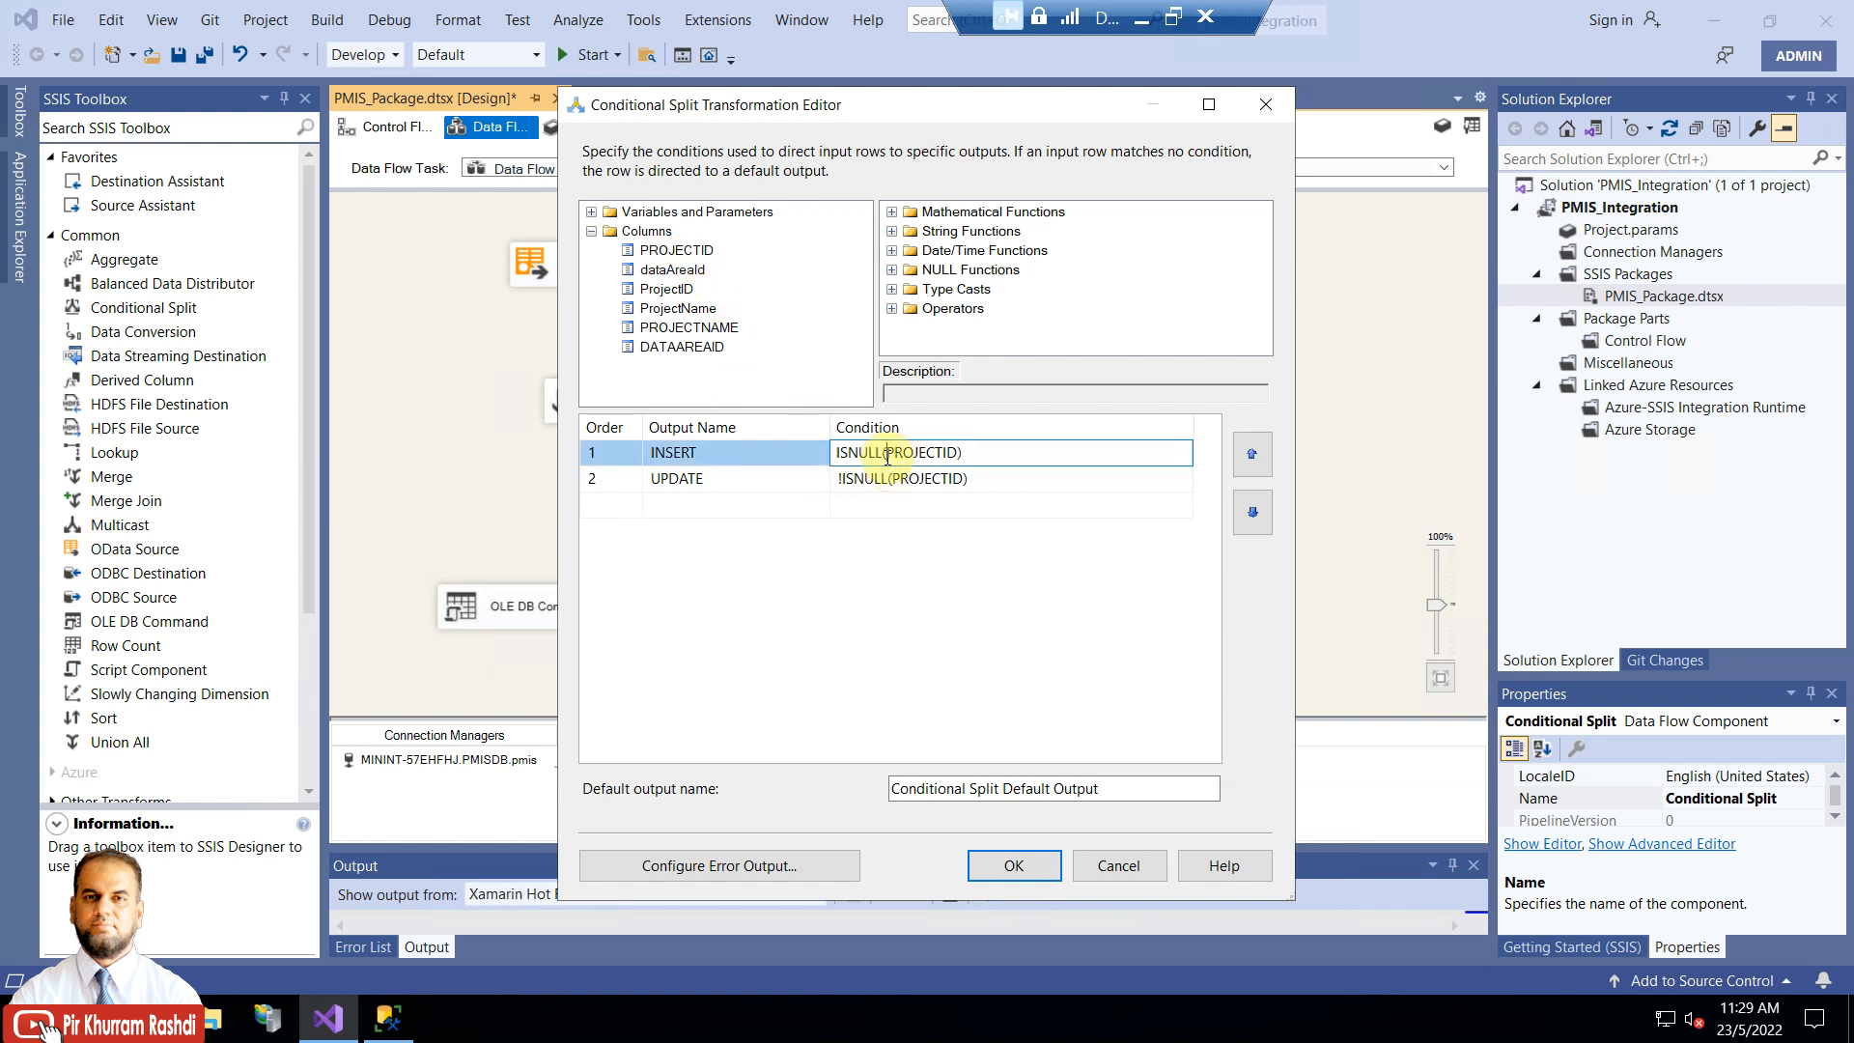
{"action": "left_click", "coordinate": [849, 457]}
{"action": "left_click", "coordinate": [893, 271]}
{"action": "left_click", "coordinate": [971, 232]}
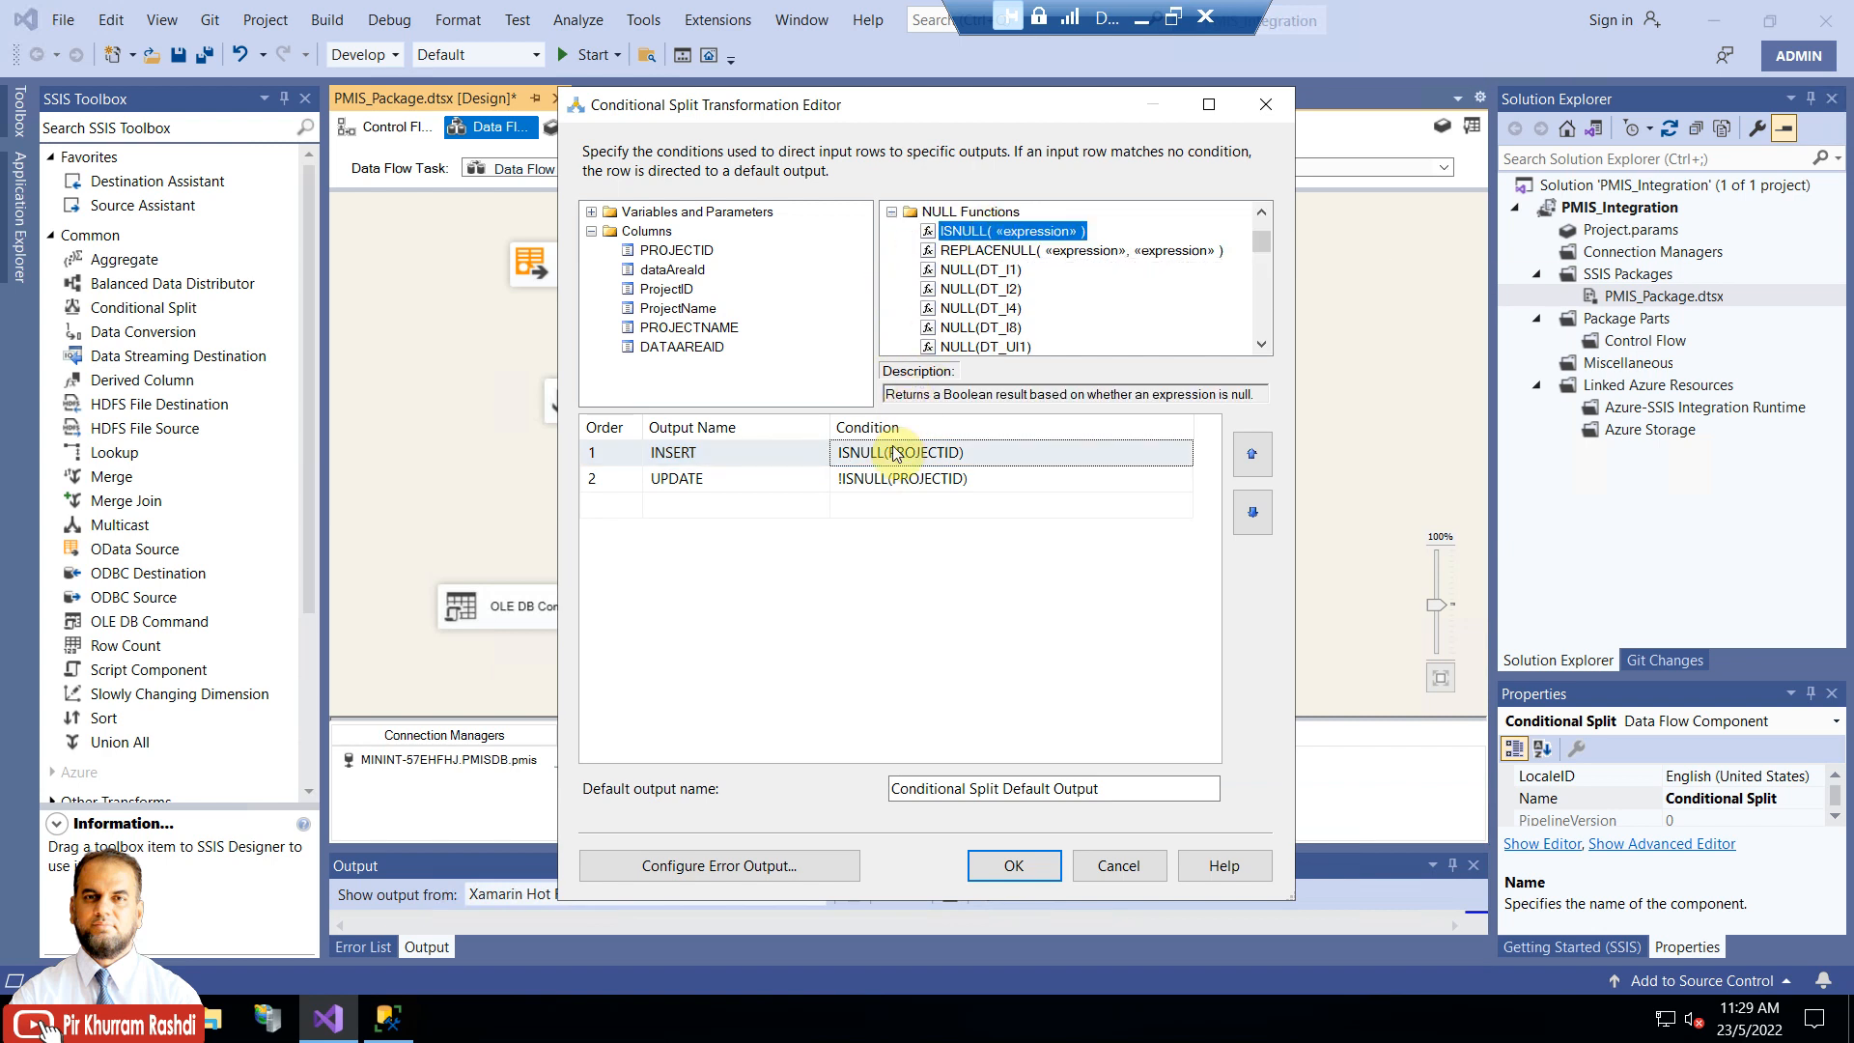
{"action": "left_click_drag", "start_coordinate": [970, 231], "coordinate": [896, 498]}
{"action": "left_click", "coordinate": [900, 502]}
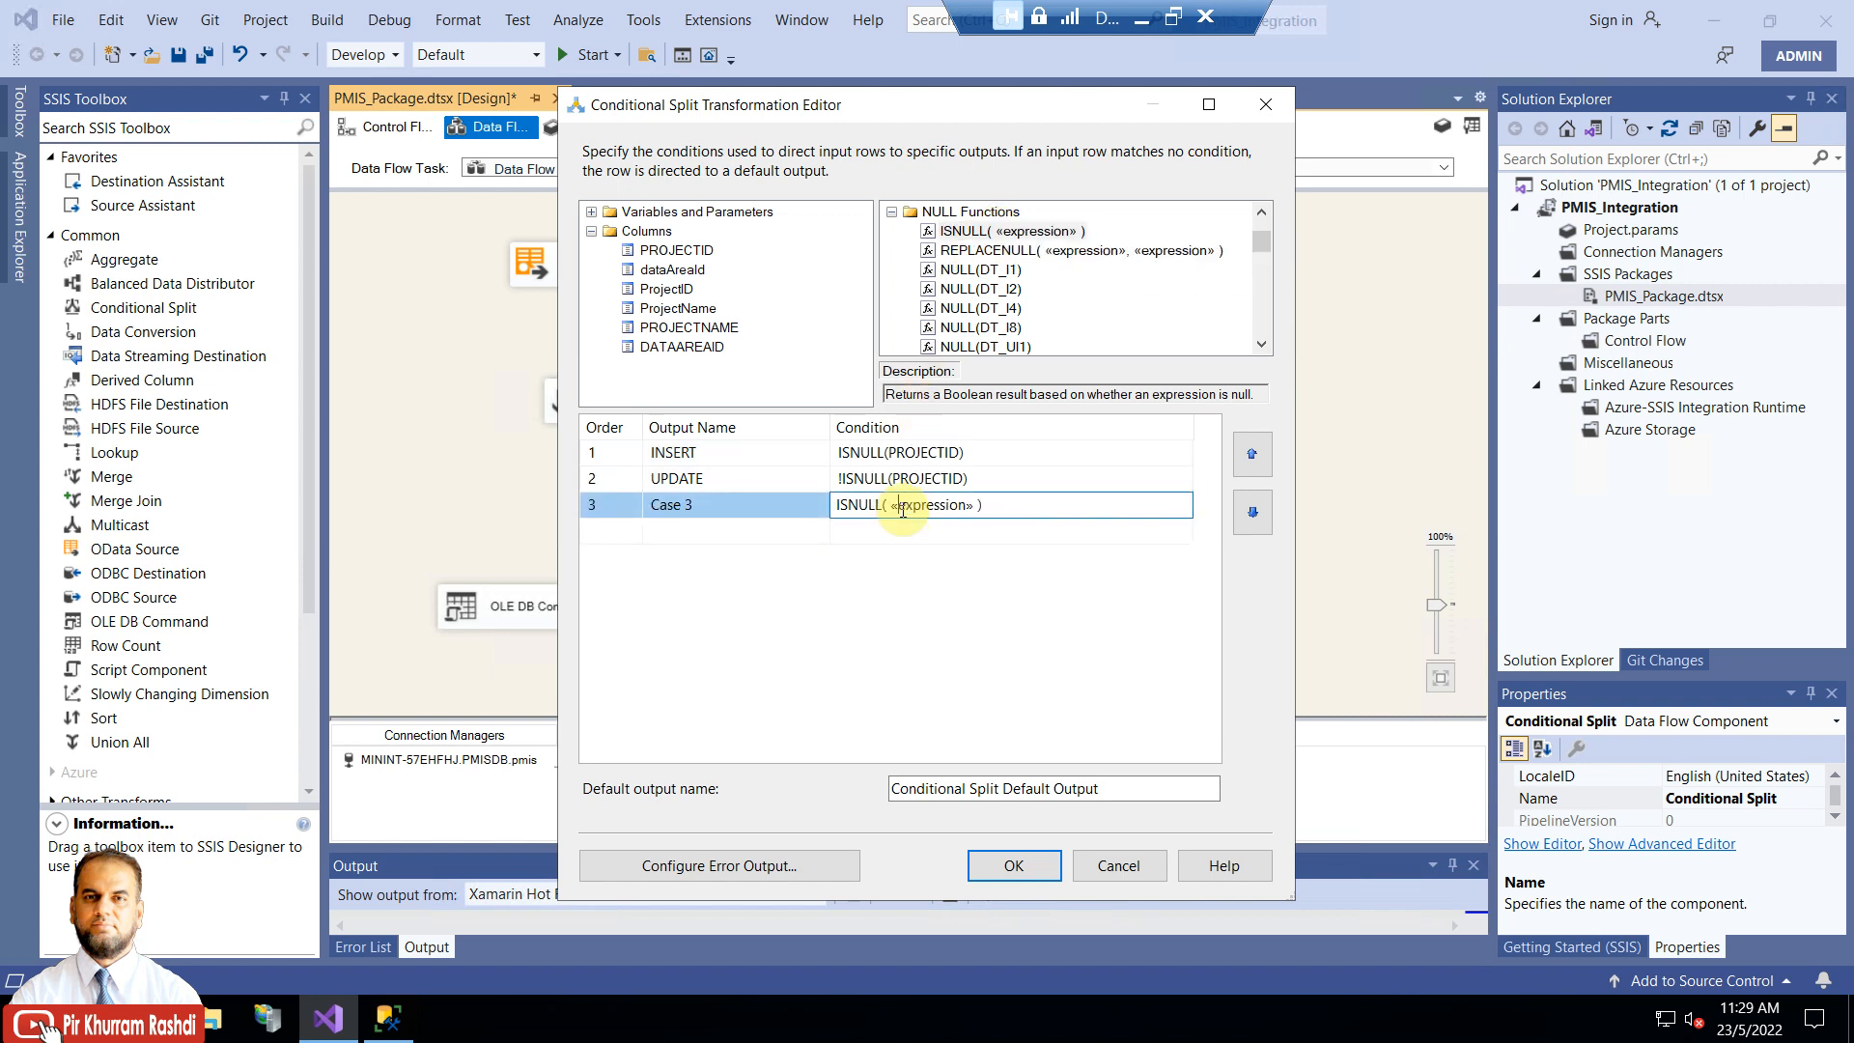
{"action": "double_click", "coordinate": [906, 506]}
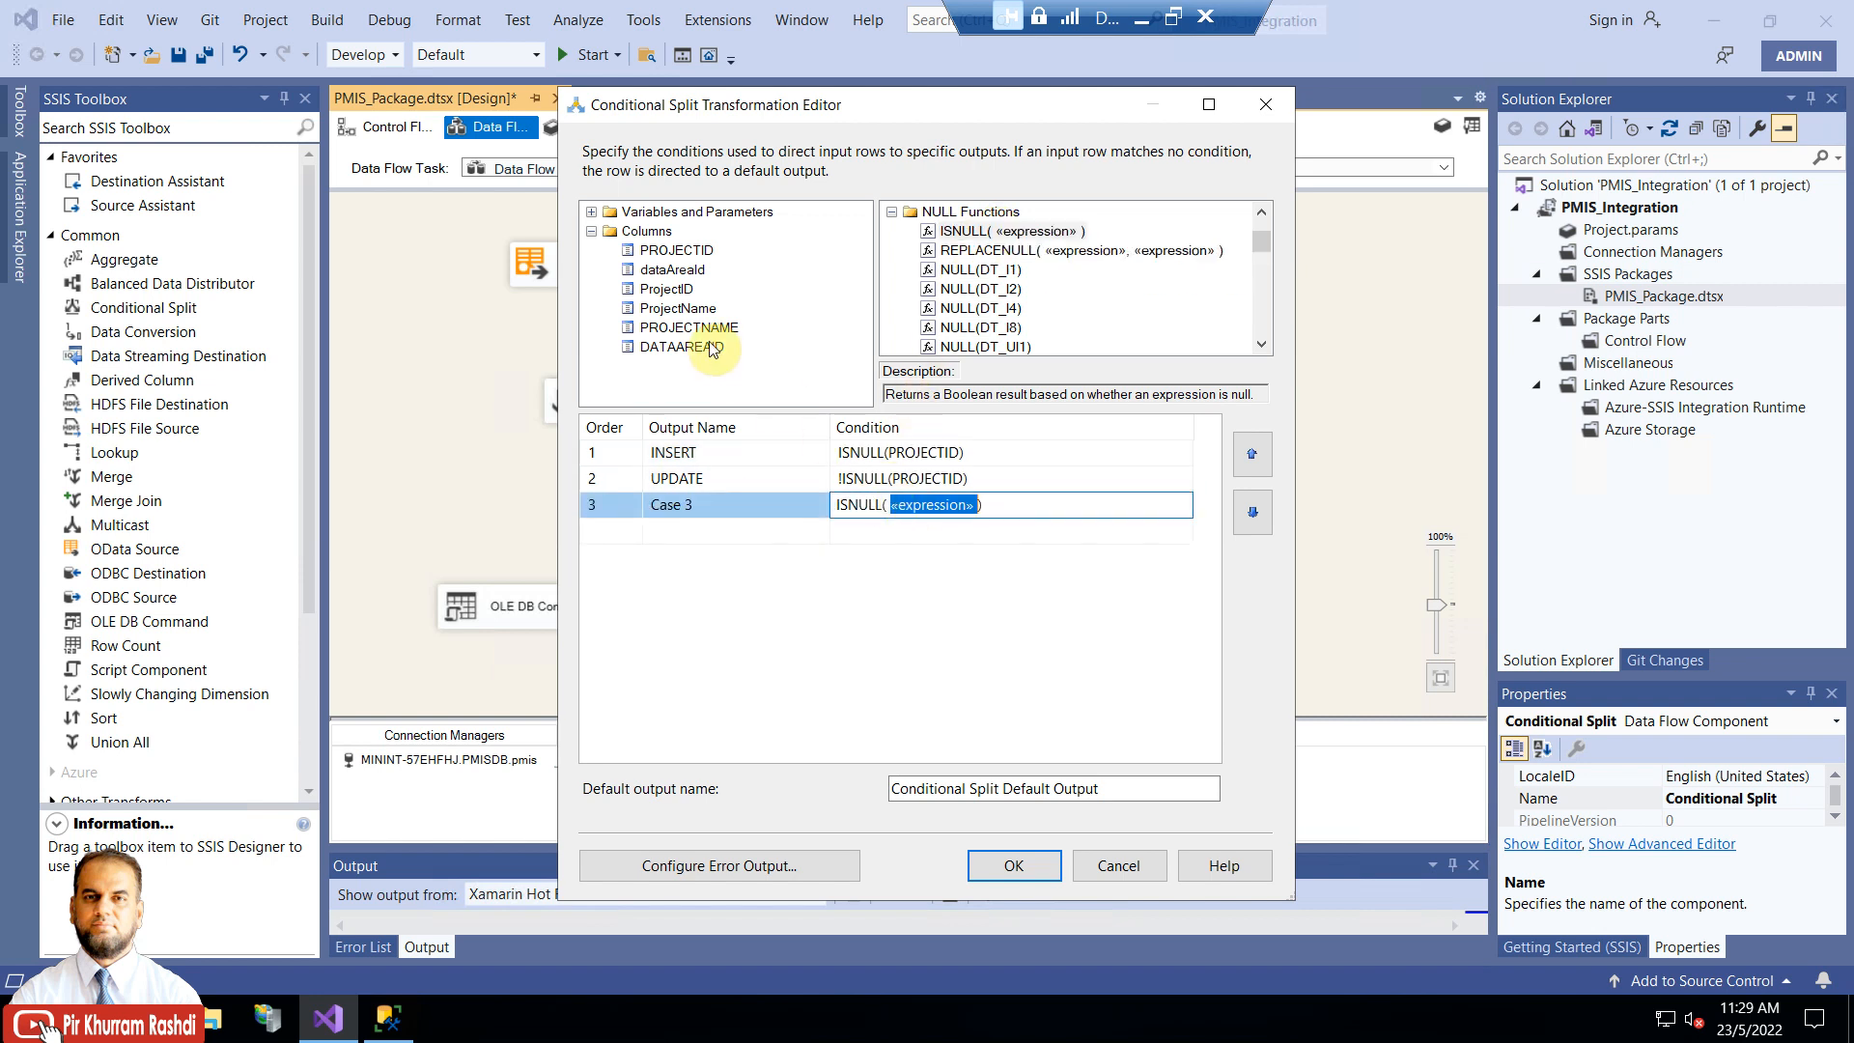
{"action": "left_click_drag", "start_coordinate": [673, 254], "coordinate": [1004, 512]}
{"action": "left_click", "coordinate": [1006, 479]}
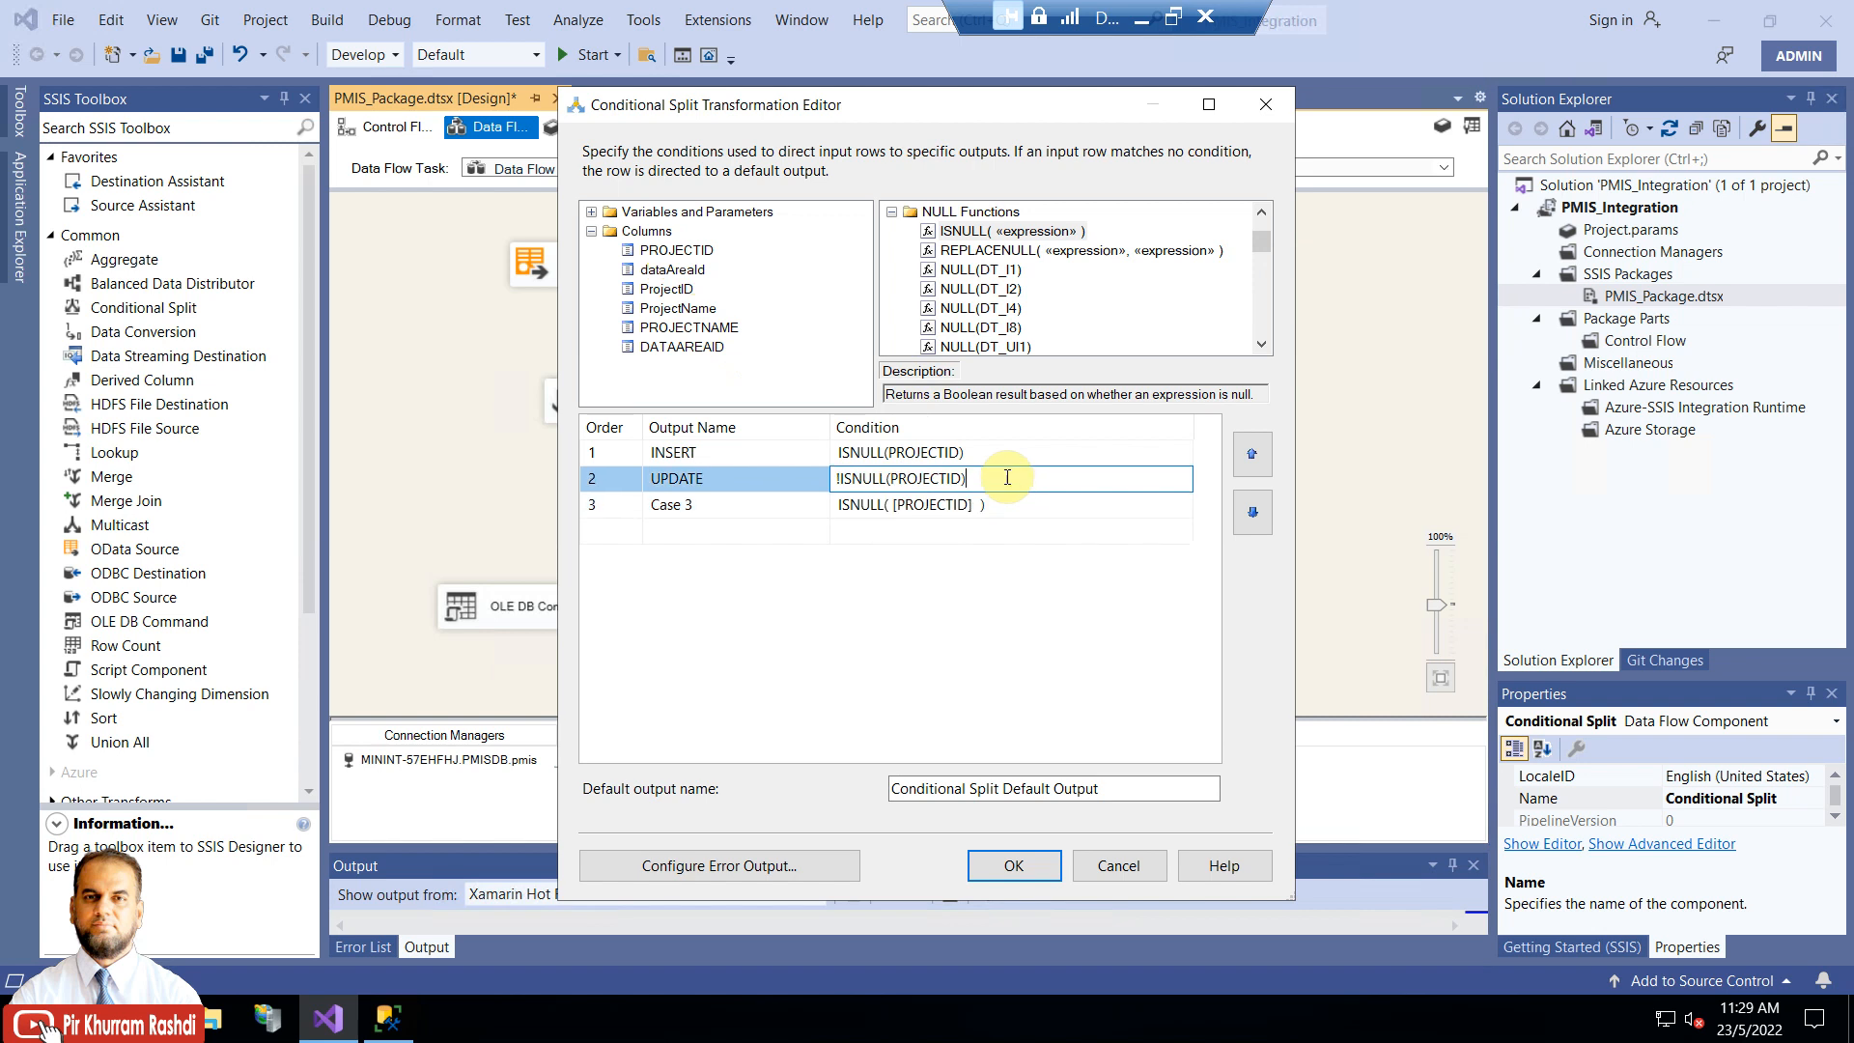
{"action": "left_click", "coordinate": [971, 504]}
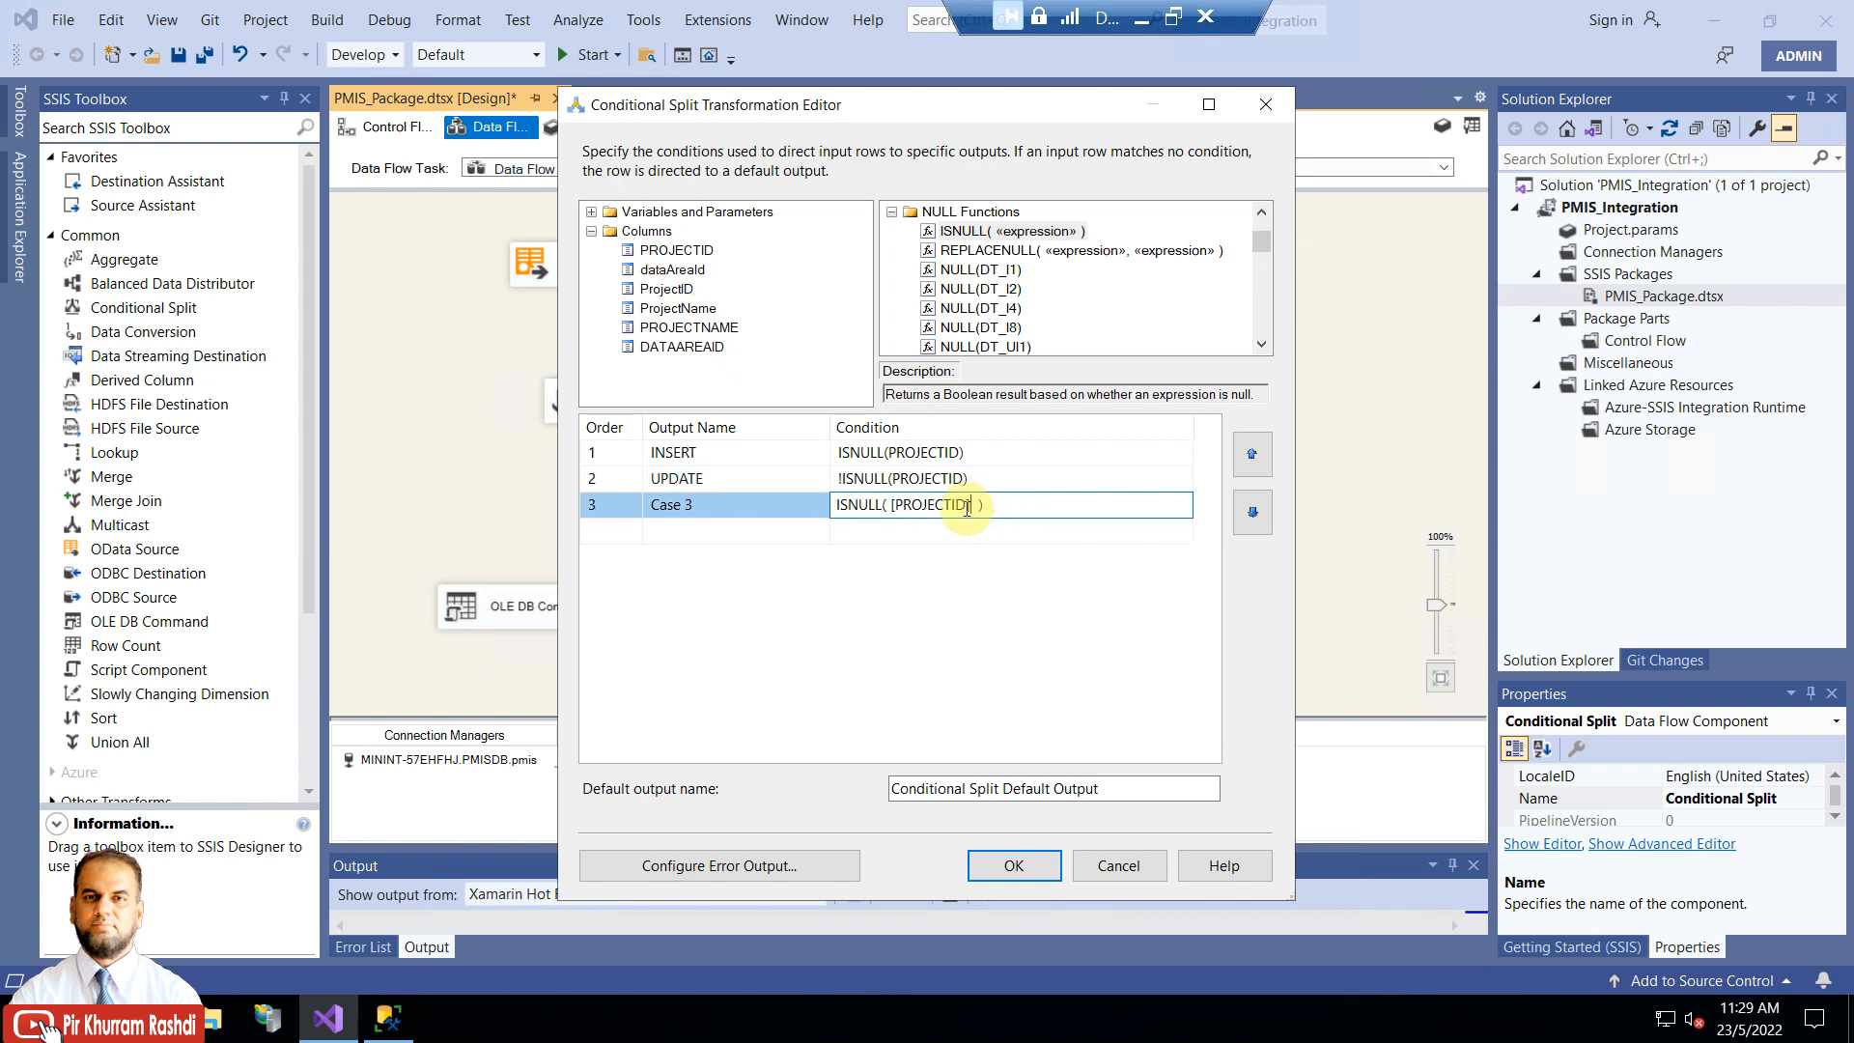
Delete the third condition row from the Conditional Split
{"action": "left_click", "coordinate": [615, 508]}
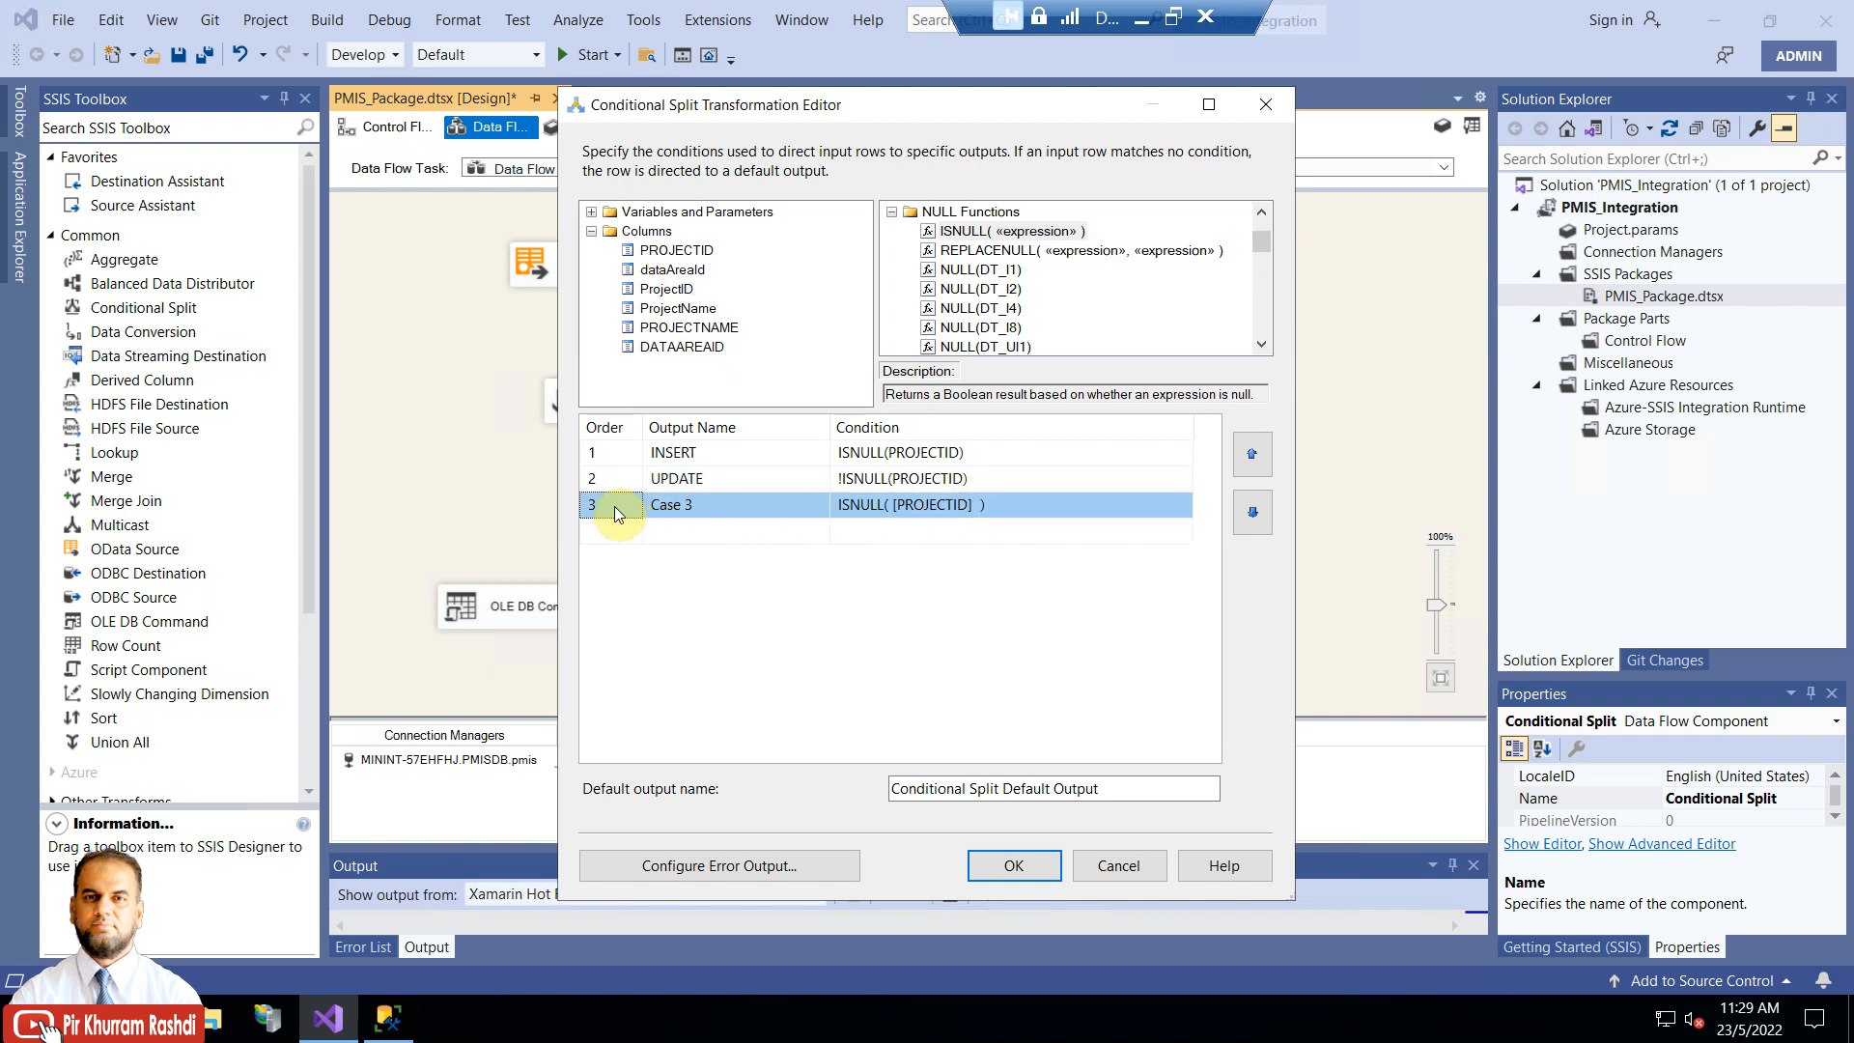
{"action": "right_click", "coordinate": [615, 508]}
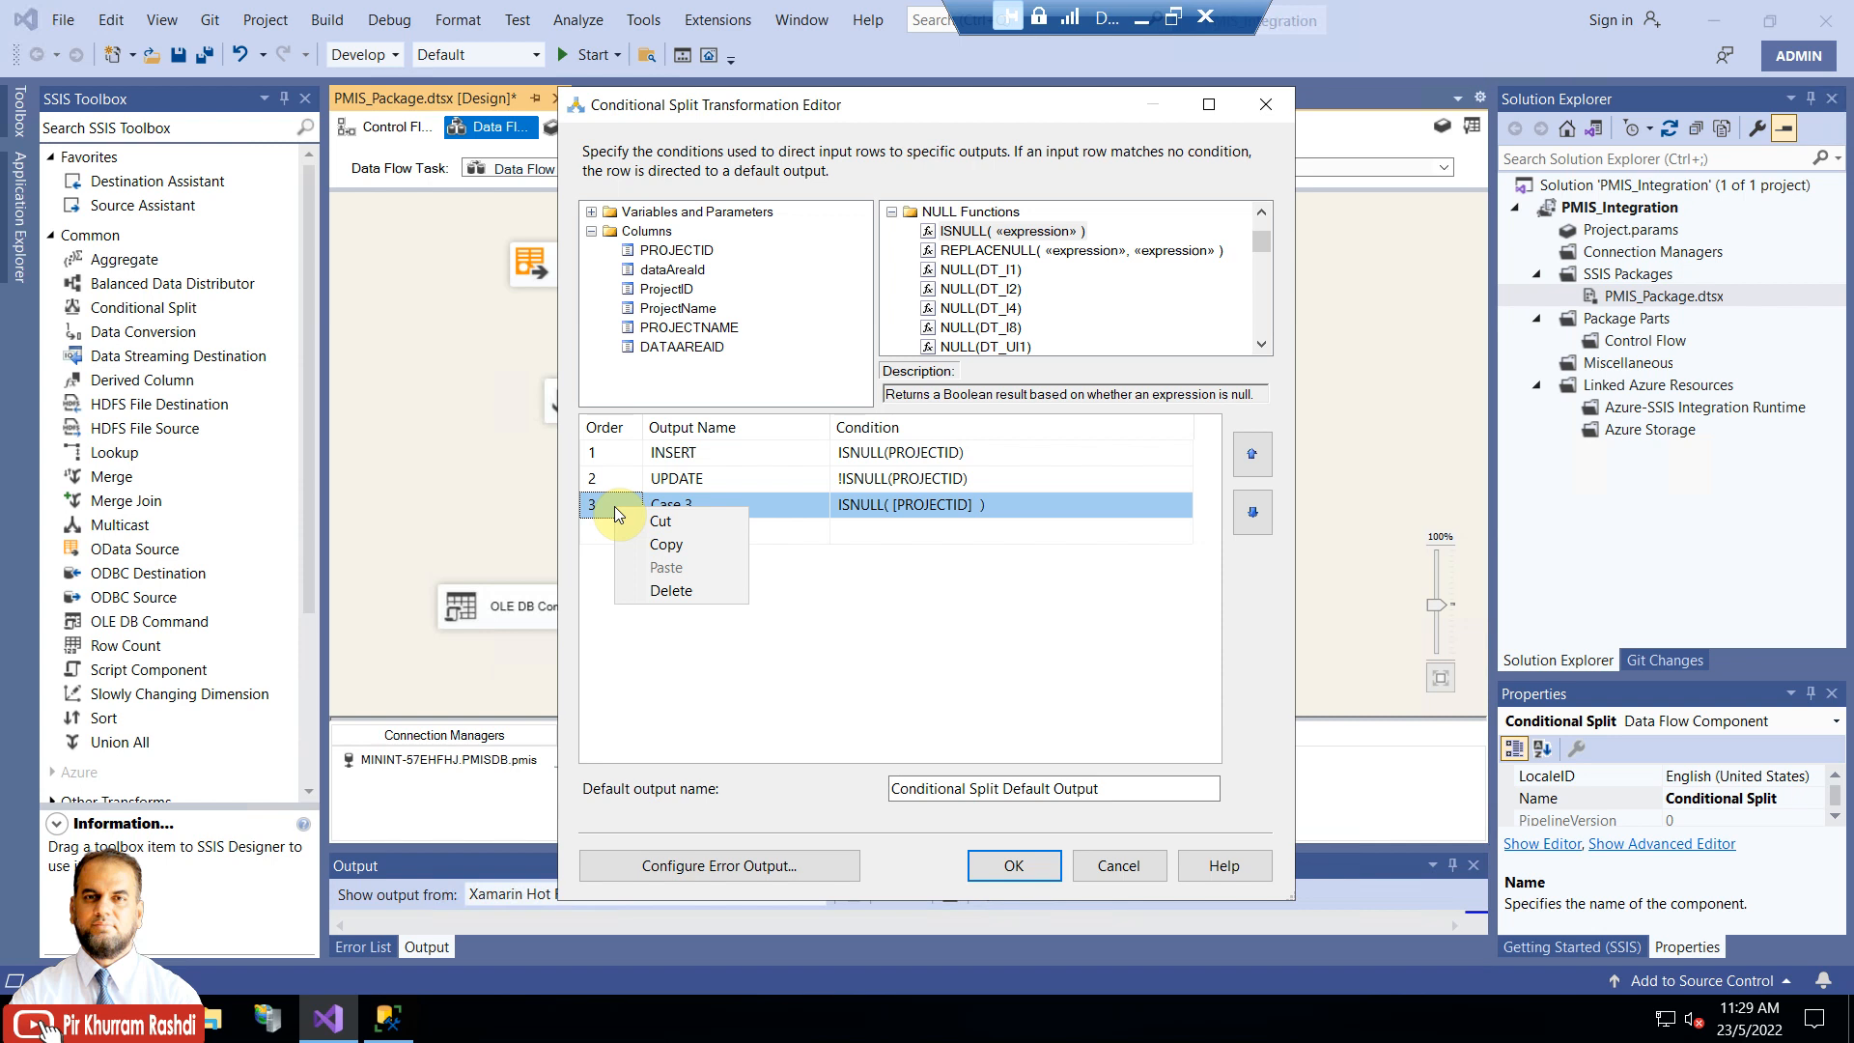
{"action": "left_click", "coordinate": [652, 591]}
Review the INSERT output and the PROJECTID argument in its ISNULL condition
{"action": "left_click", "coordinate": [956, 453]}
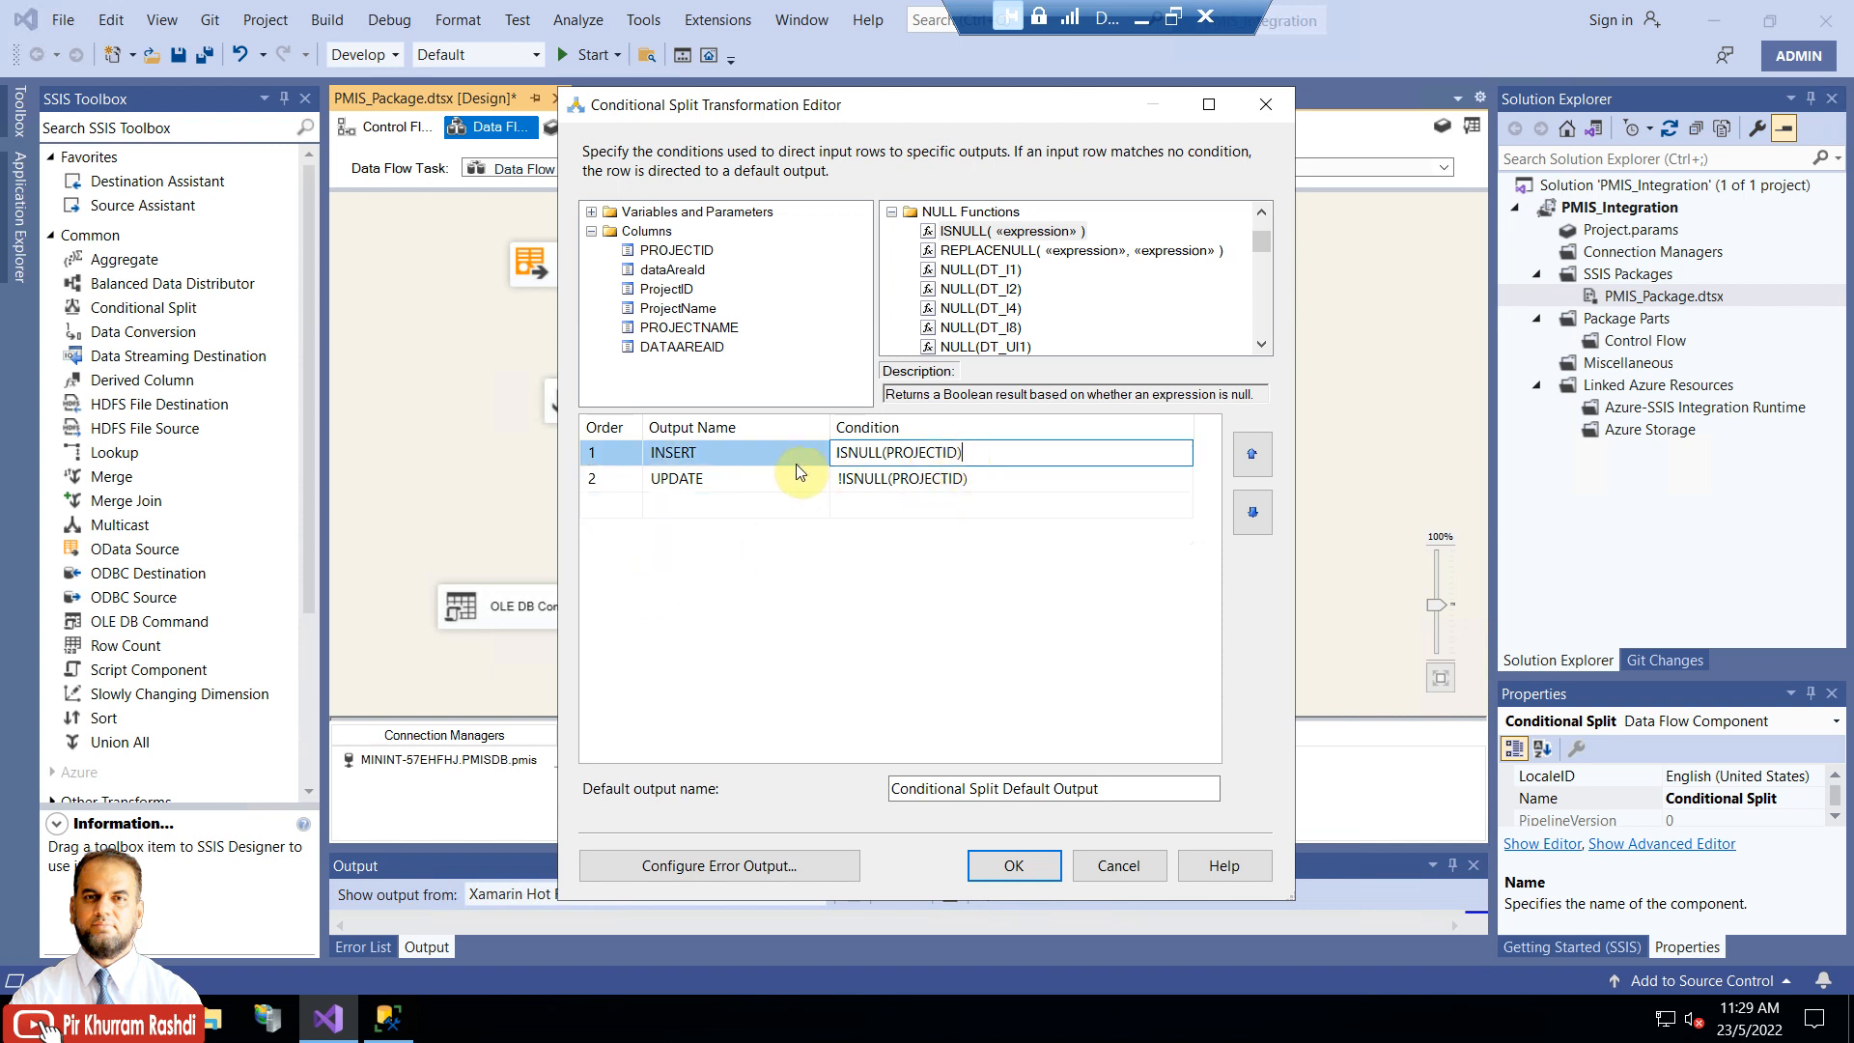
{"action": "left_click", "coordinate": [740, 454]}
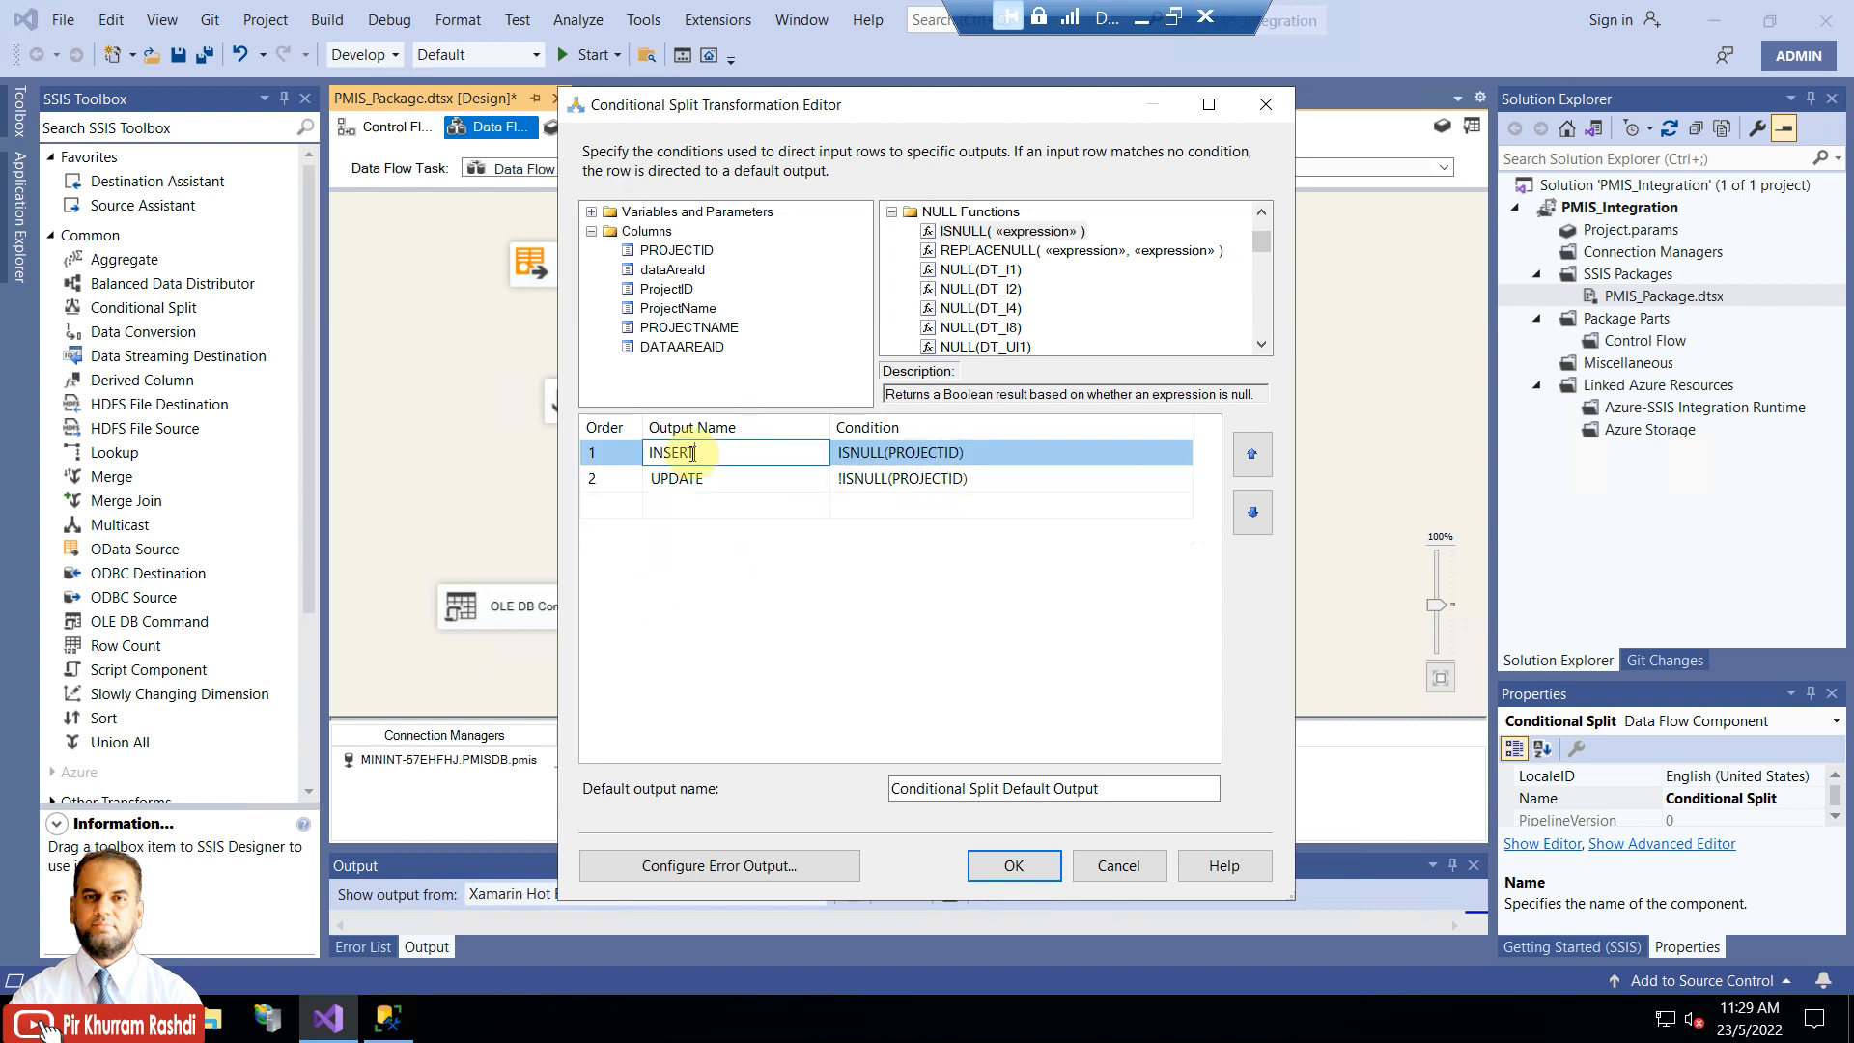
{"action": "left_click", "coordinate": [879, 459]}
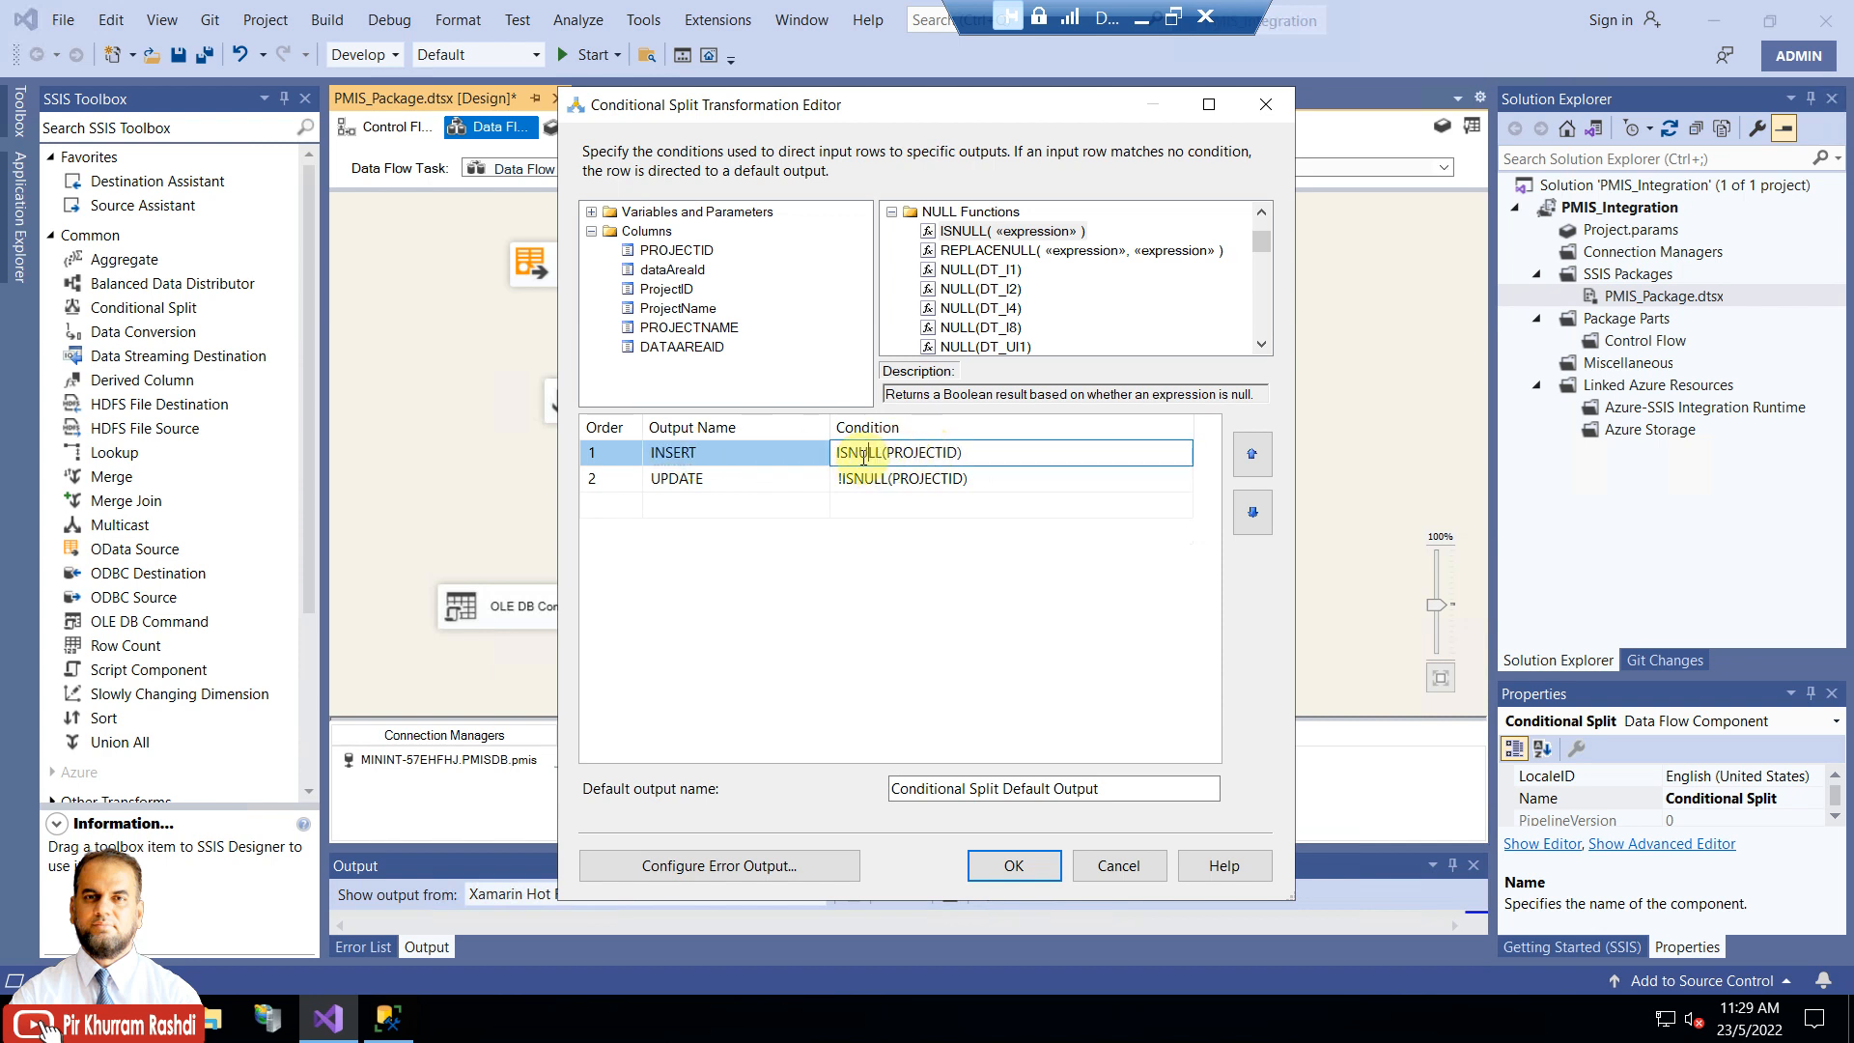
{"action": "left_click_drag", "start_coordinate": [956, 457], "coordinate": [890, 454]}
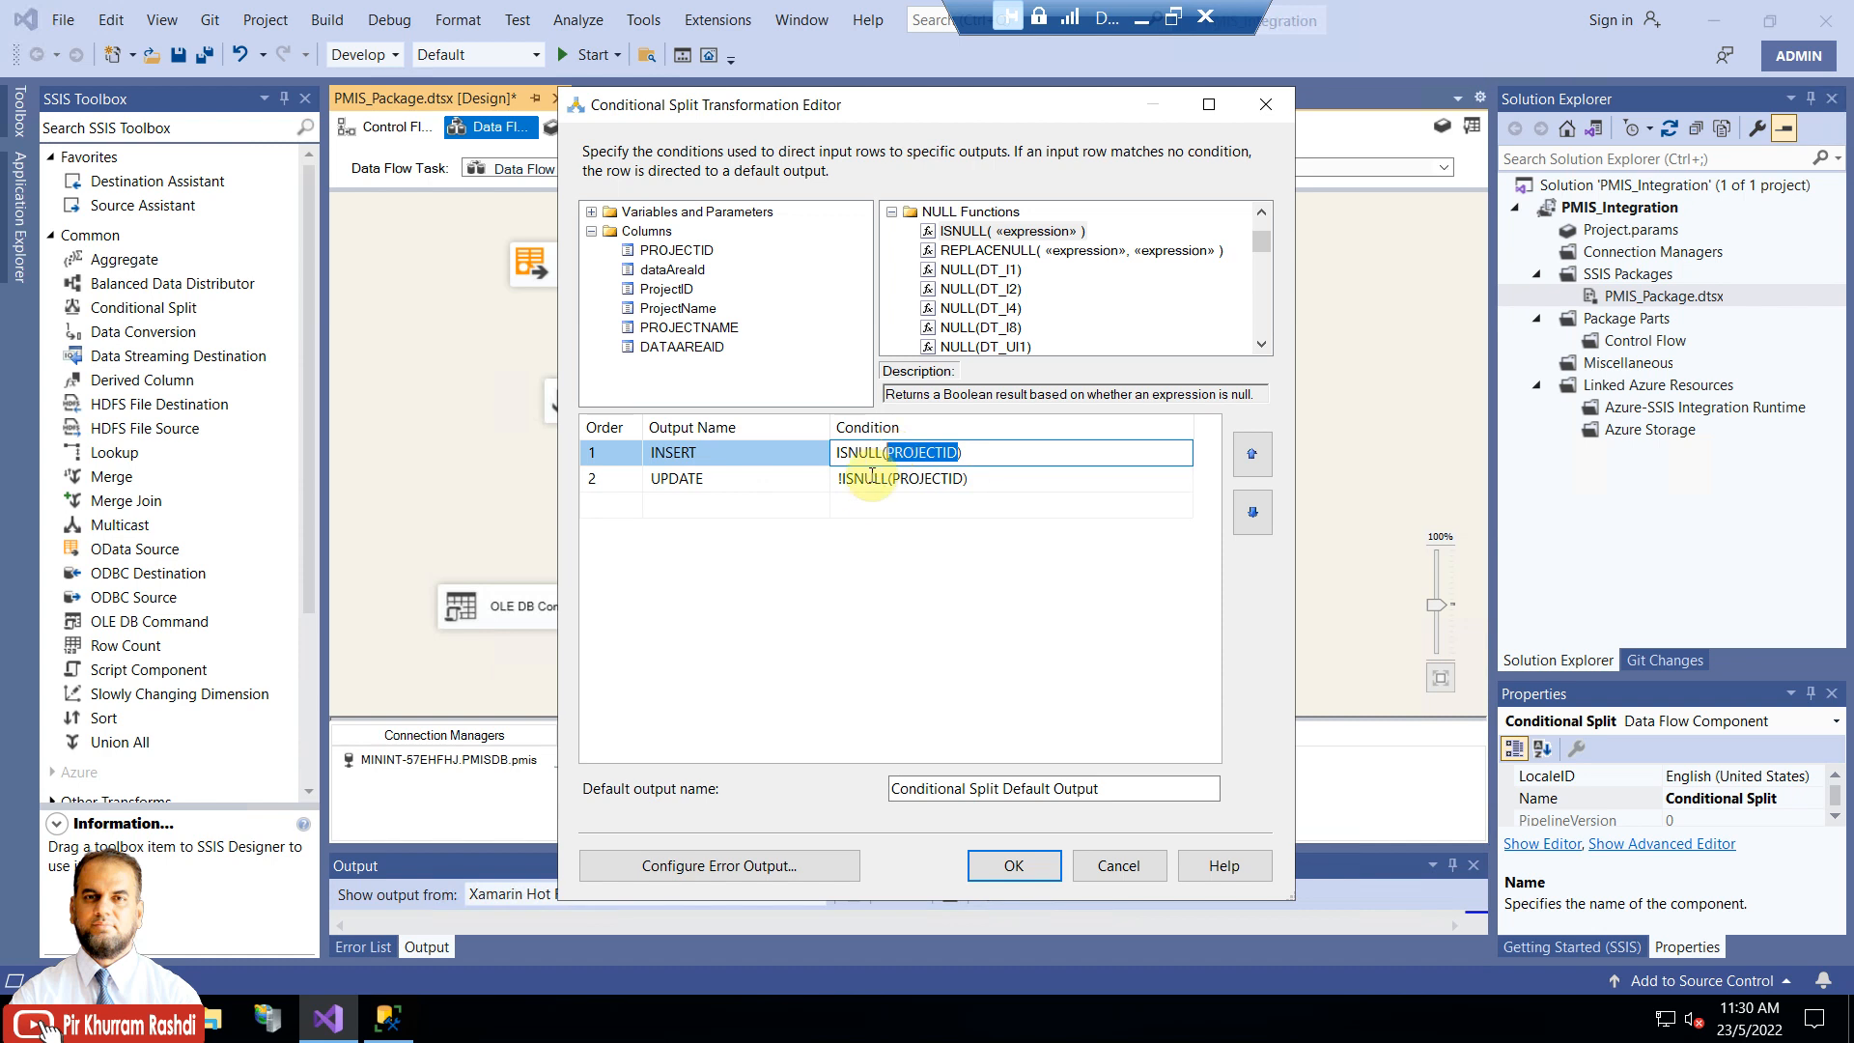
Review the UPDATE output's !ISNULL(PROJECTID) condition and collapse the NULL Functions group
{"action": "left_click", "coordinate": [861, 480]}
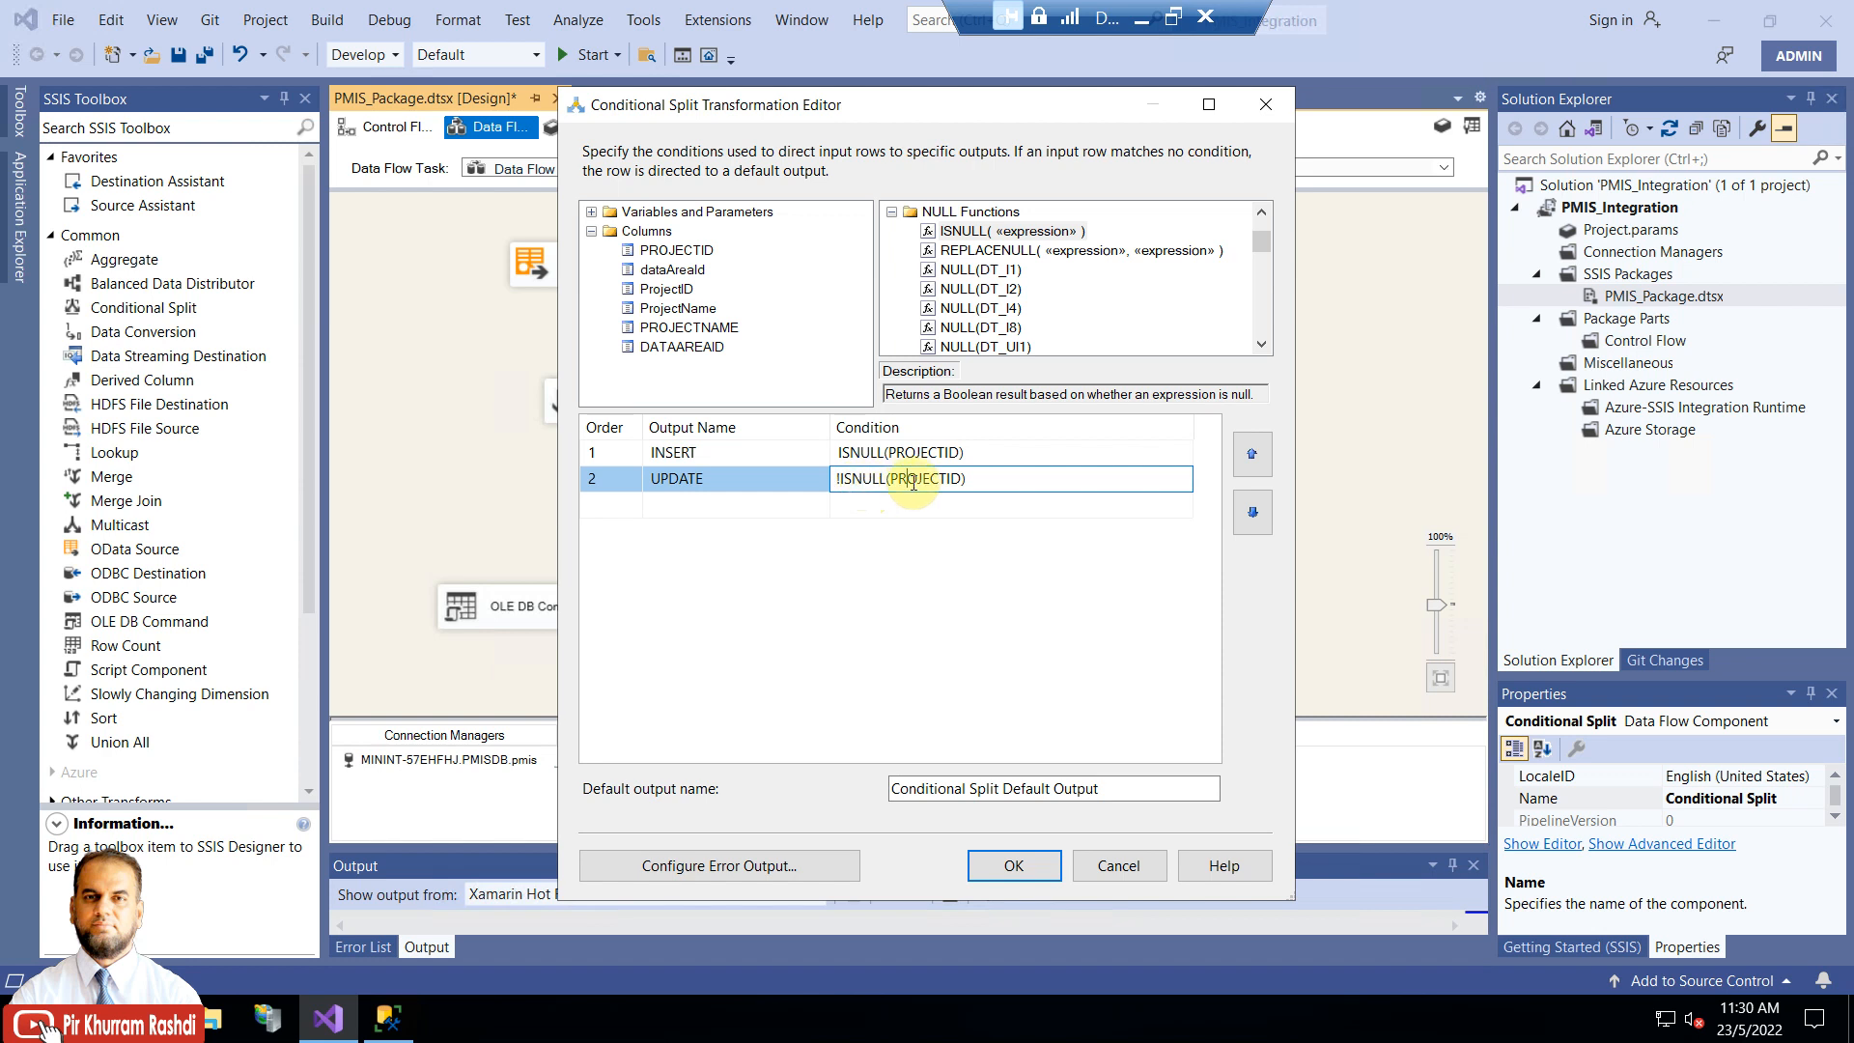
{"action": "left_click_drag", "start_coordinate": [898, 480], "coordinate": [961, 470]}
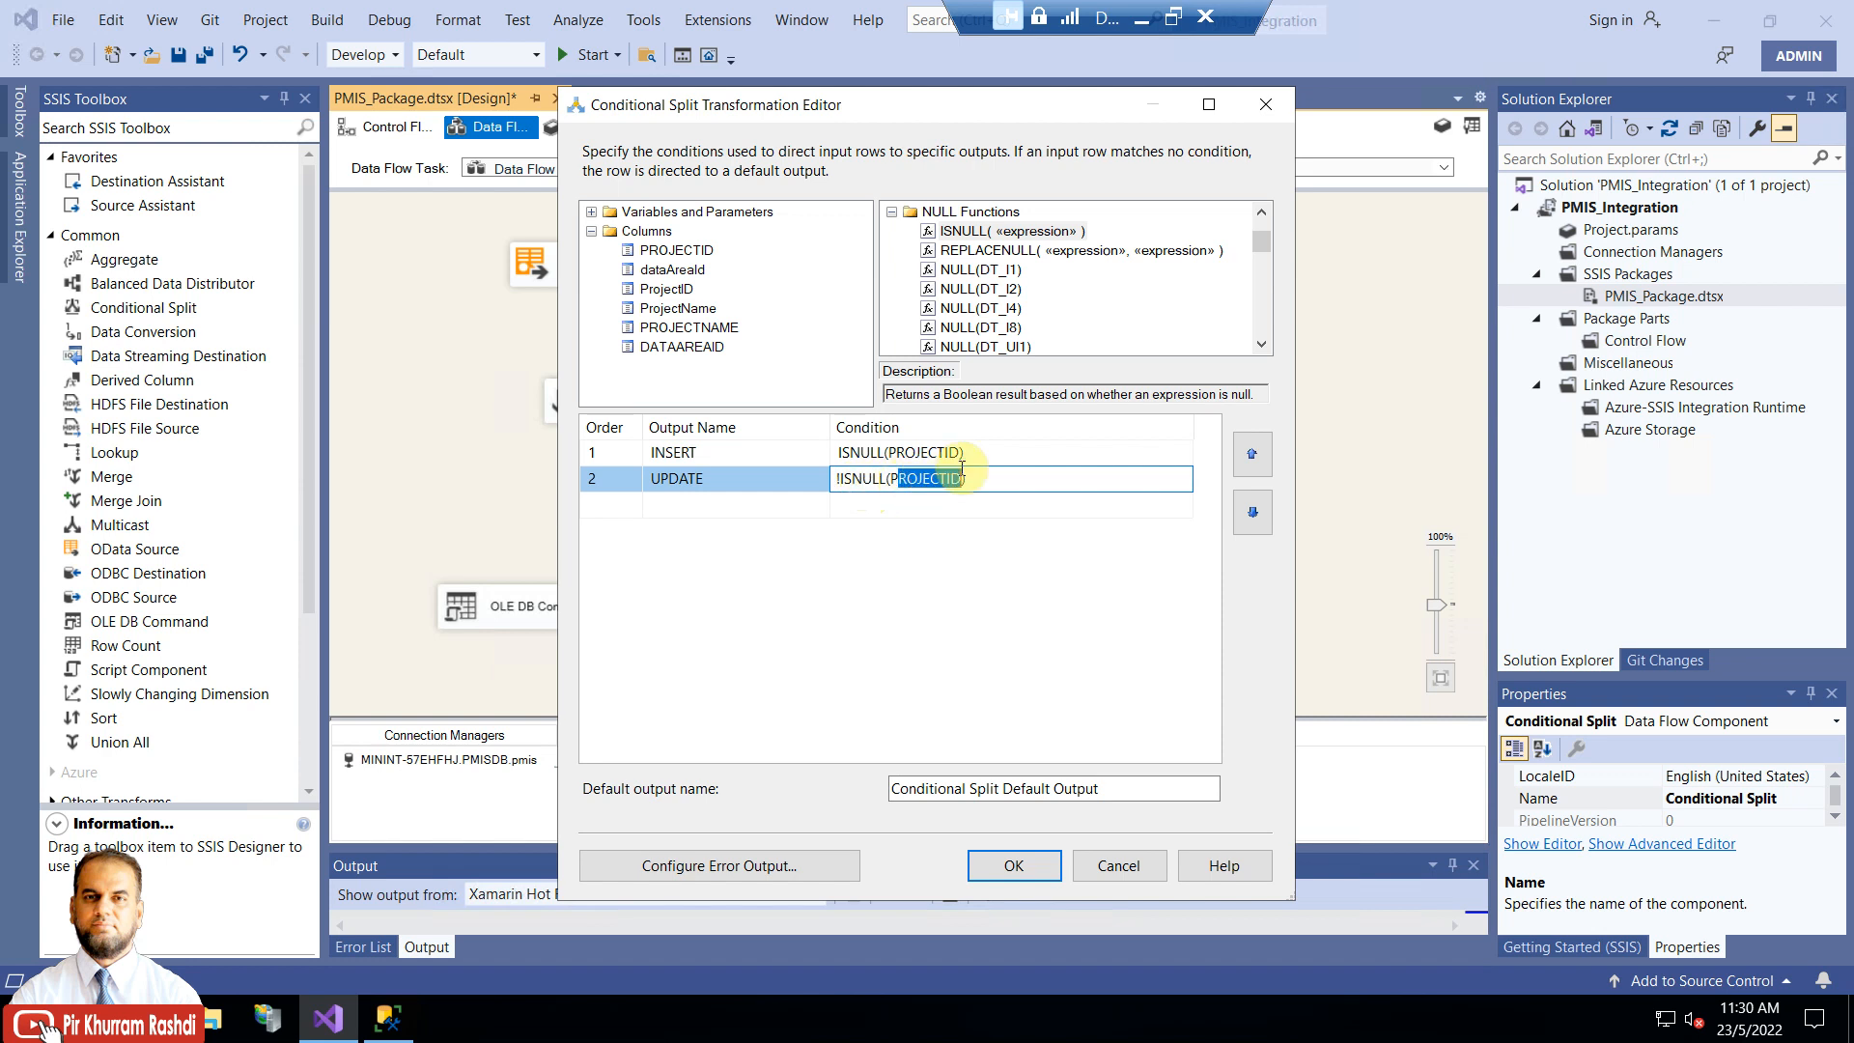
{"action": "left_click", "coordinate": [850, 480]}
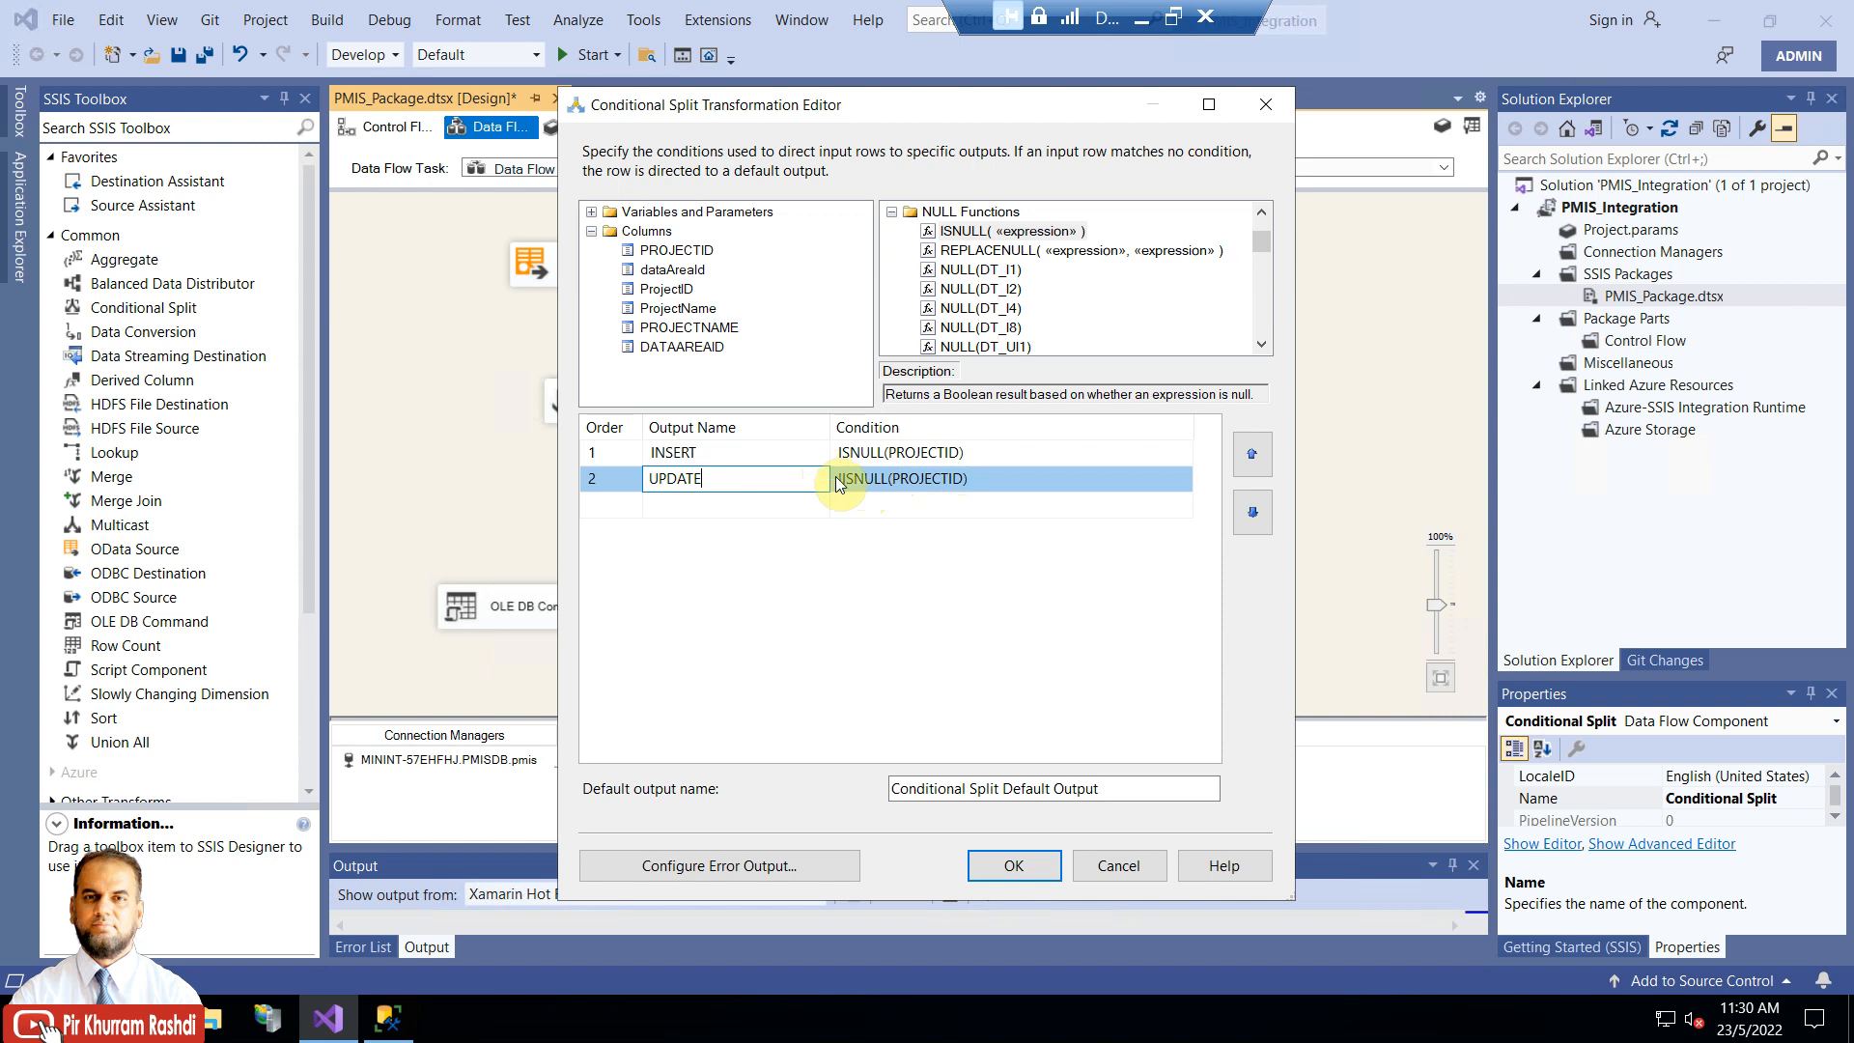
{"action": "left_click_drag", "start_coordinate": [967, 480], "coordinate": [830, 486]}
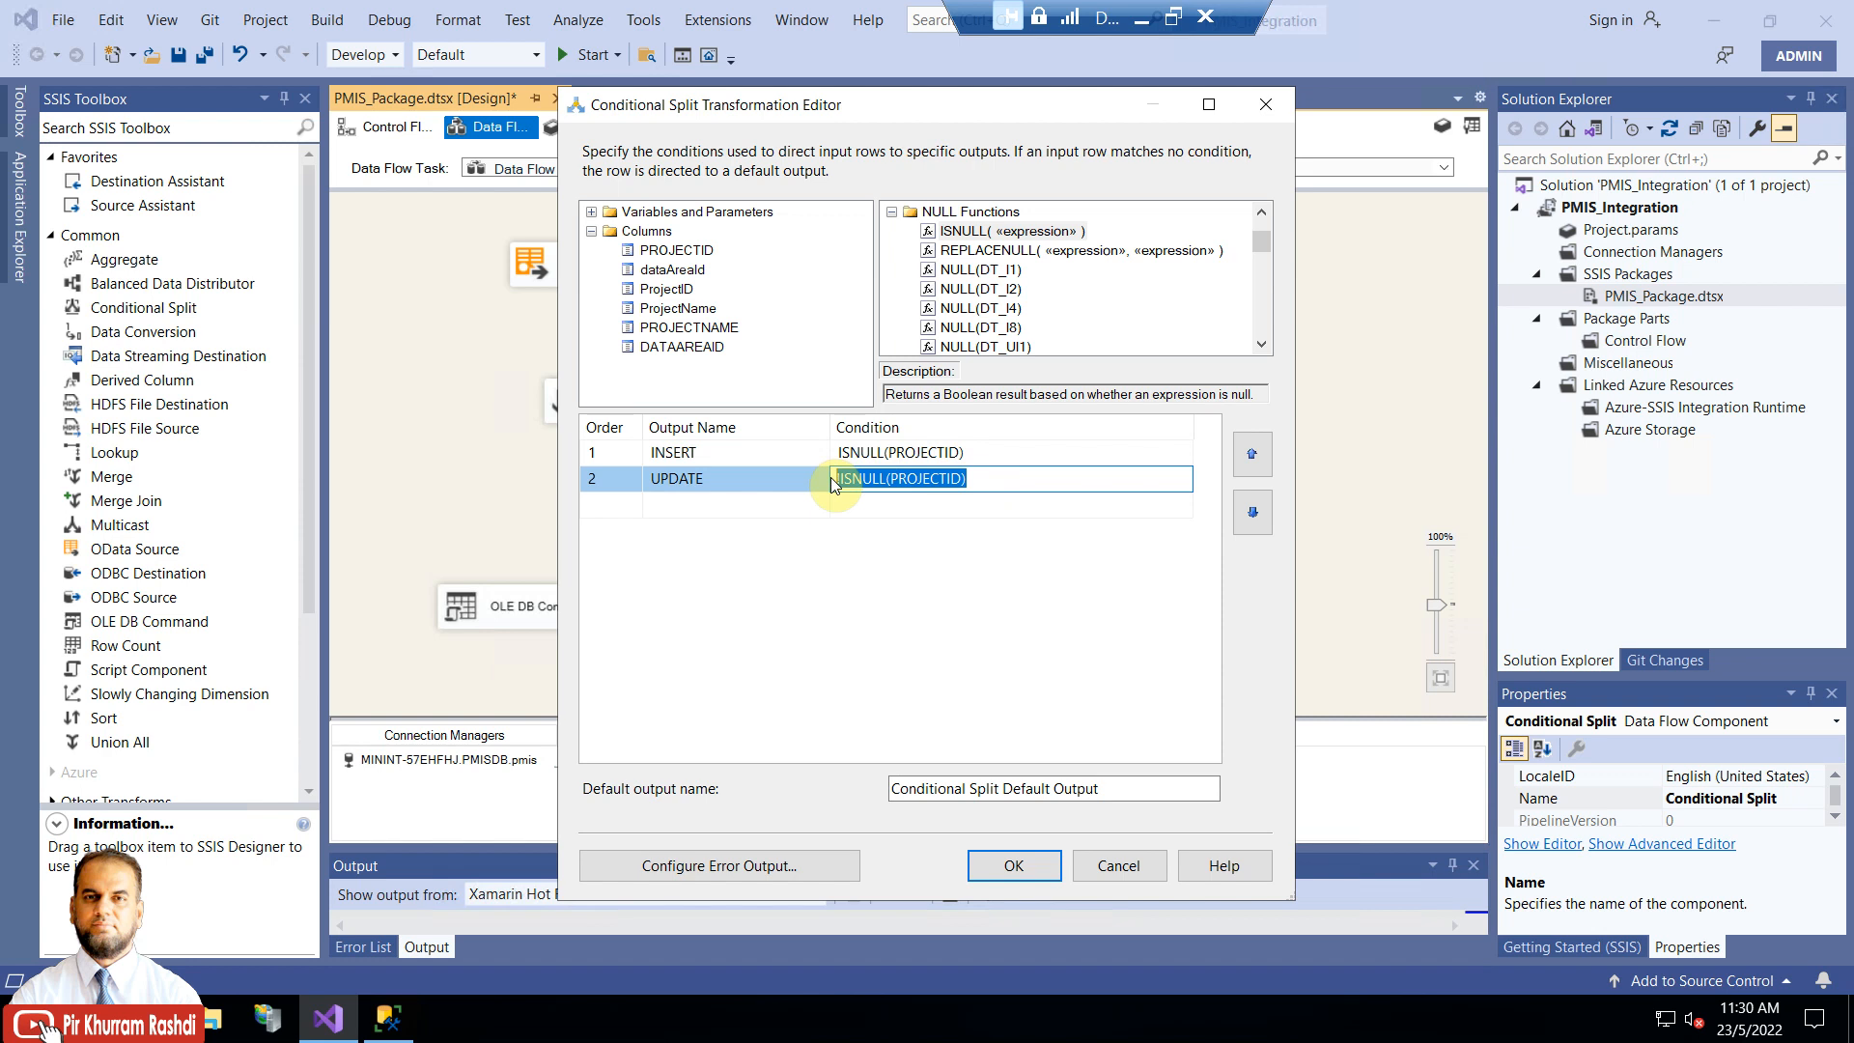
{"action": "left_click", "coordinate": [891, 212]}
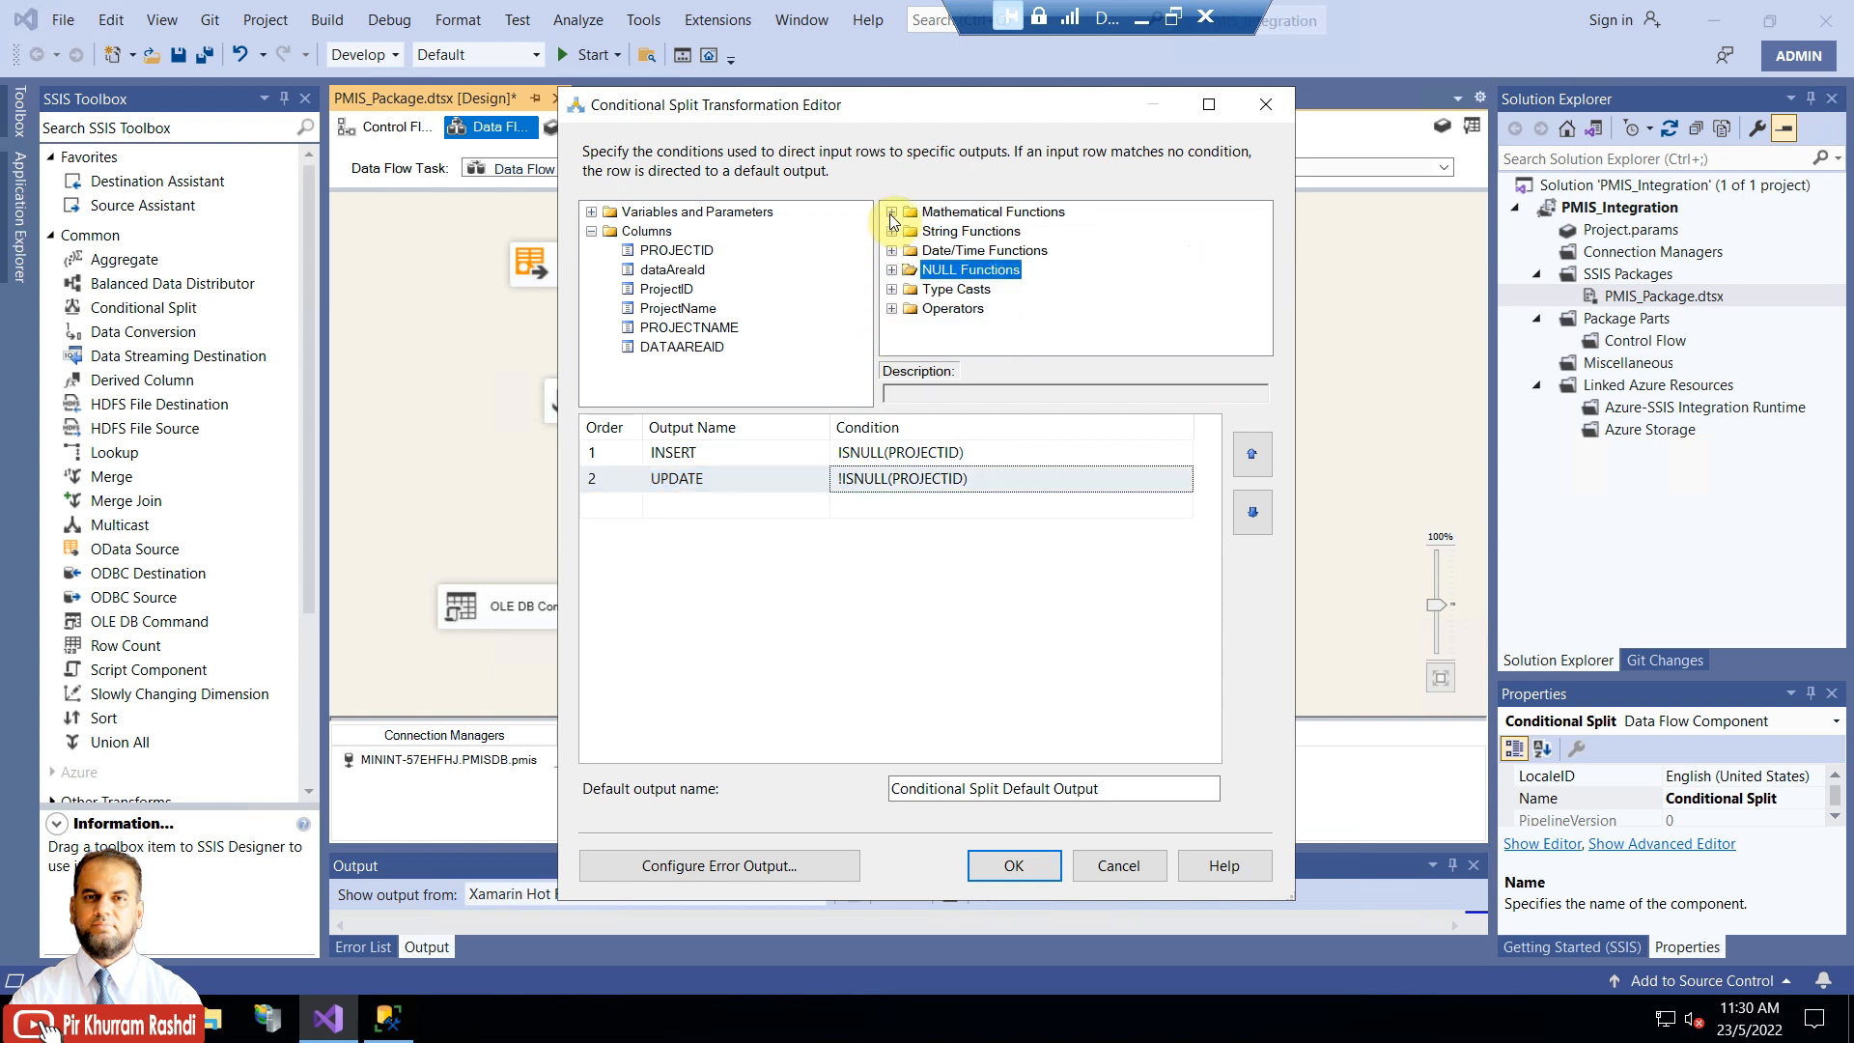
{"action": "left_click", "coordinate": [874, 479]}
{"action": "left_click_drag", "start_coordinate": [956, 480], "coordinate": [791, 491]}
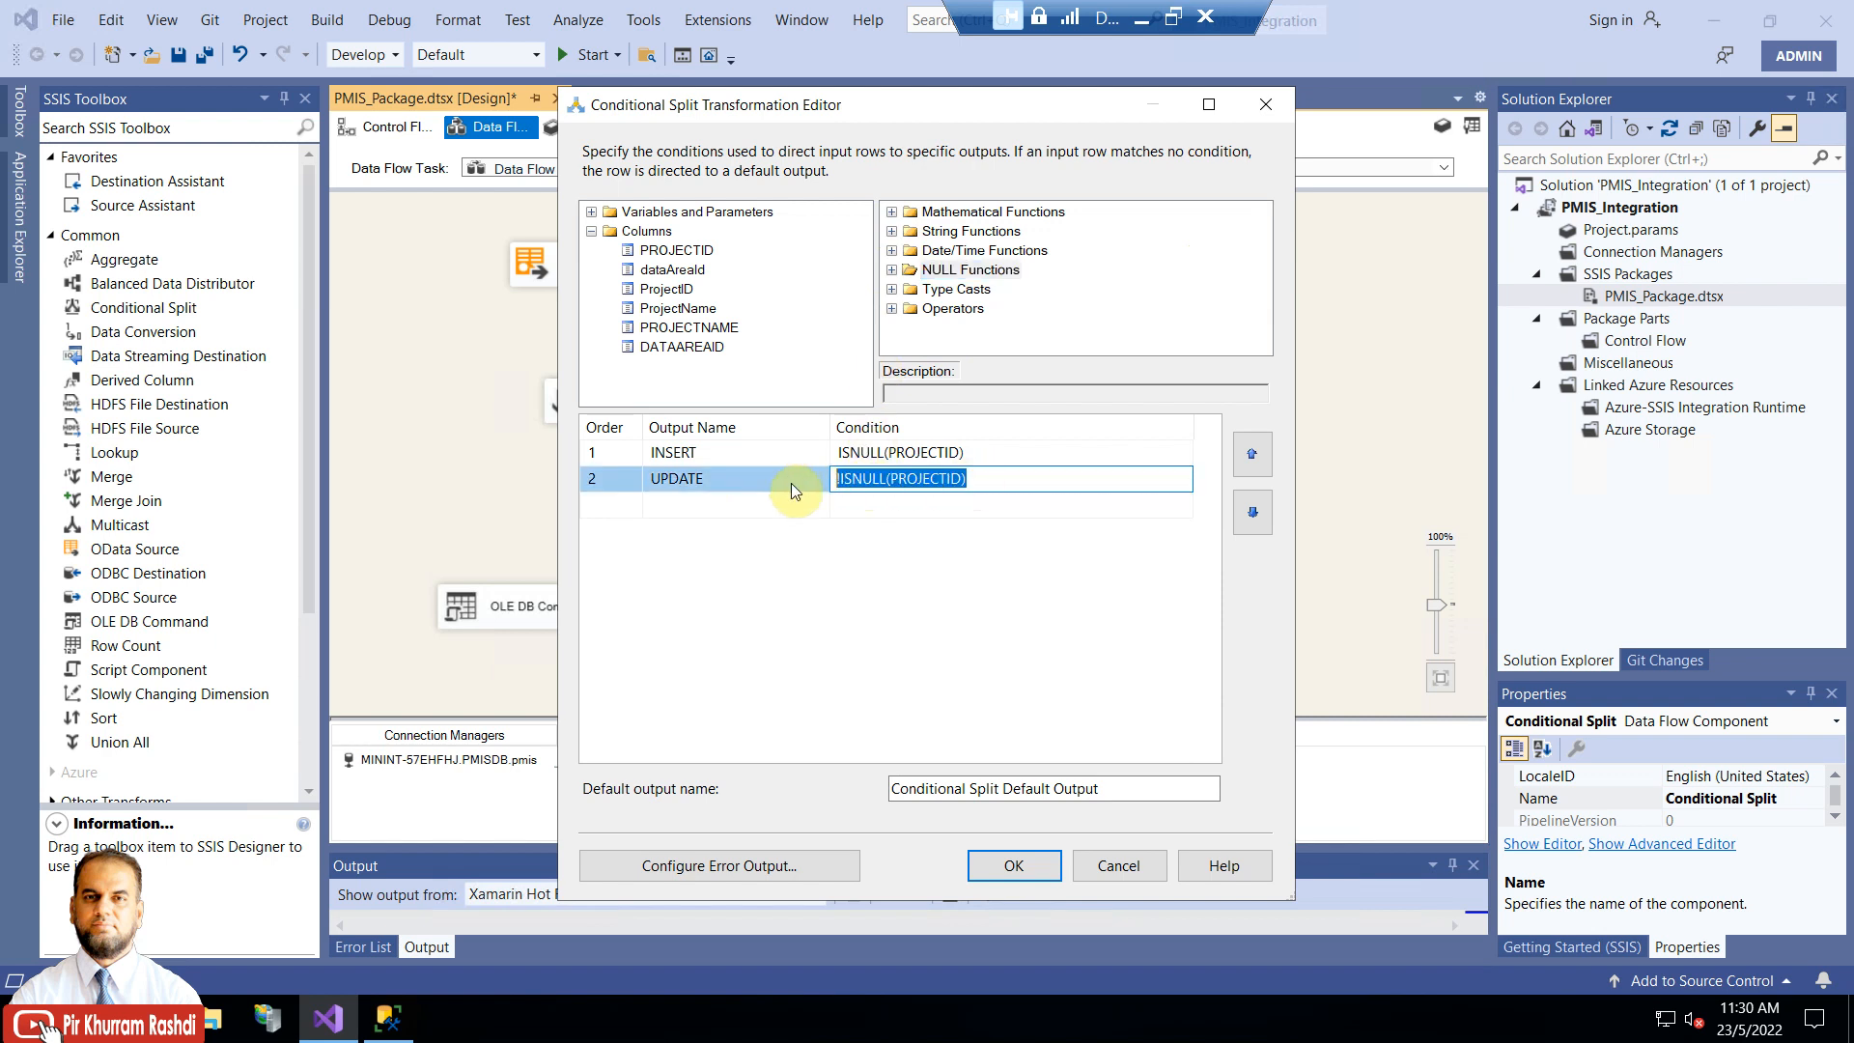
{"action": "left_click", "coordinate": [918, 478]}
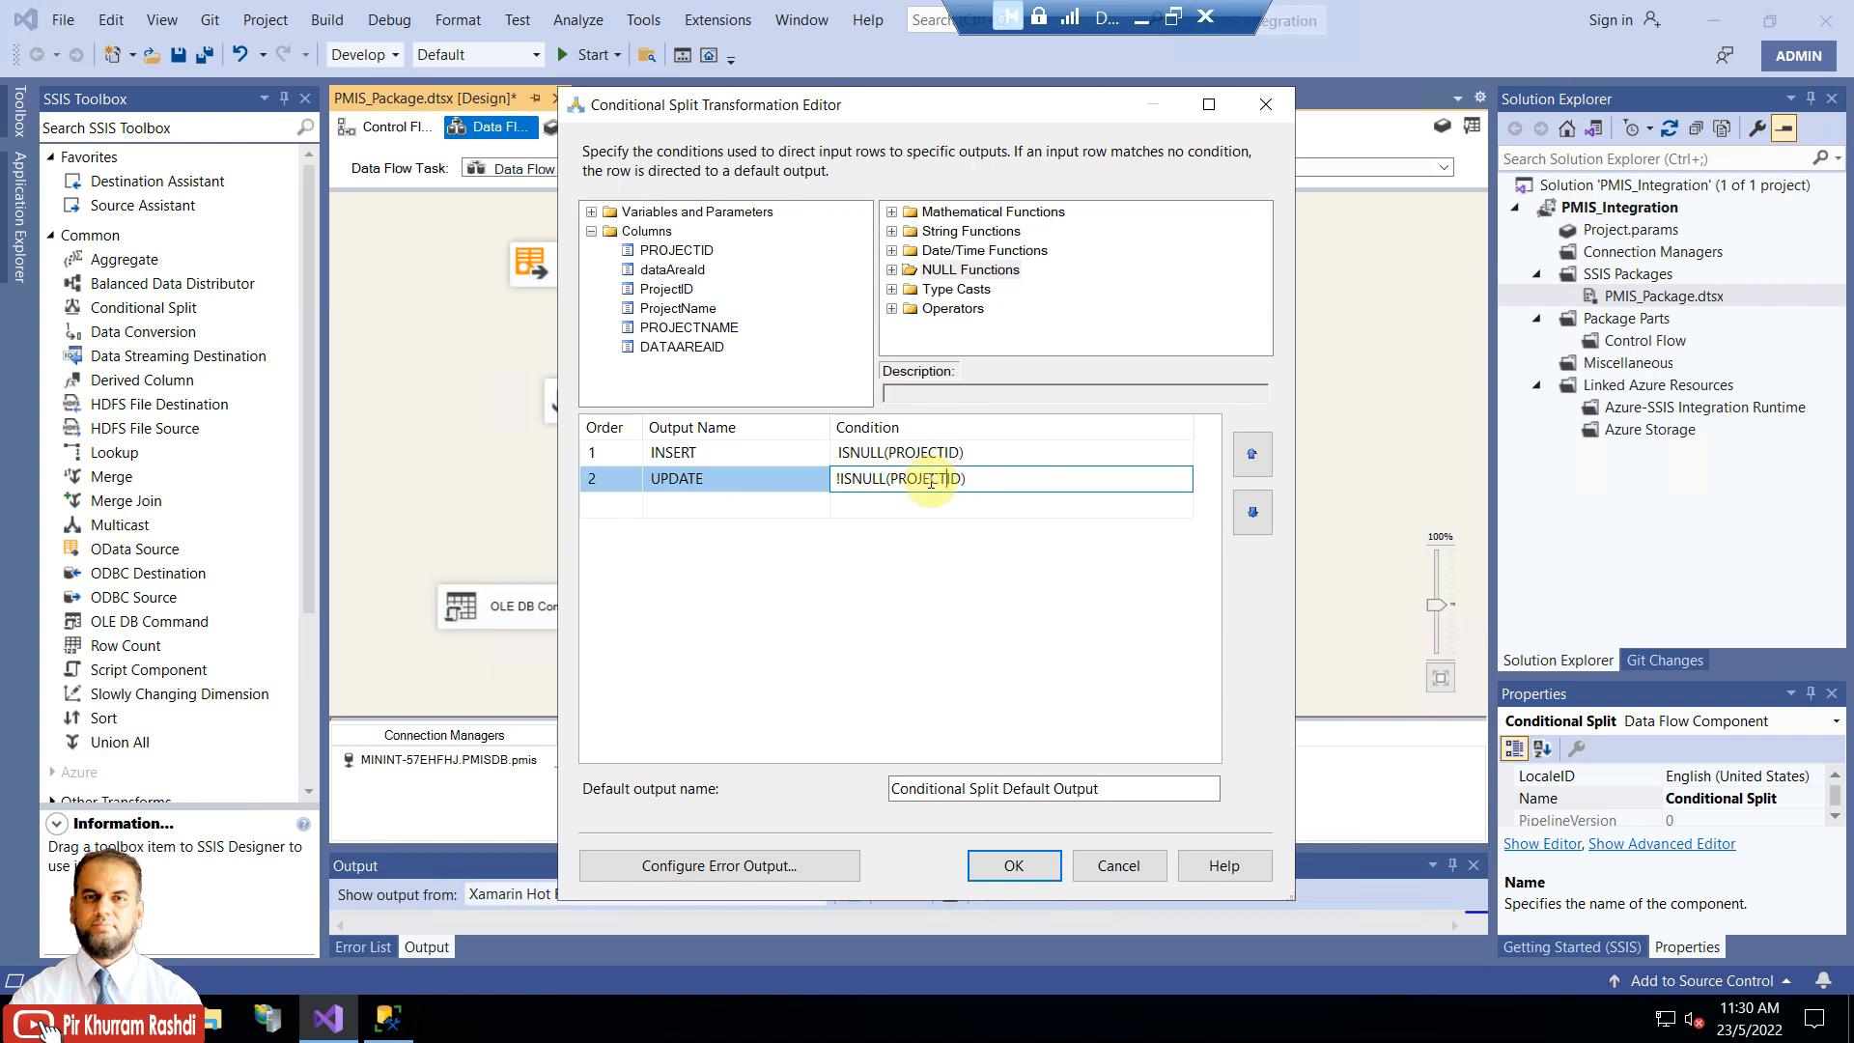
Browse the Operators group for the Equal and Unequal operators, and close the Conditional Split editor without saving
{"action": "left_click", "coordinate": [892, 308]}
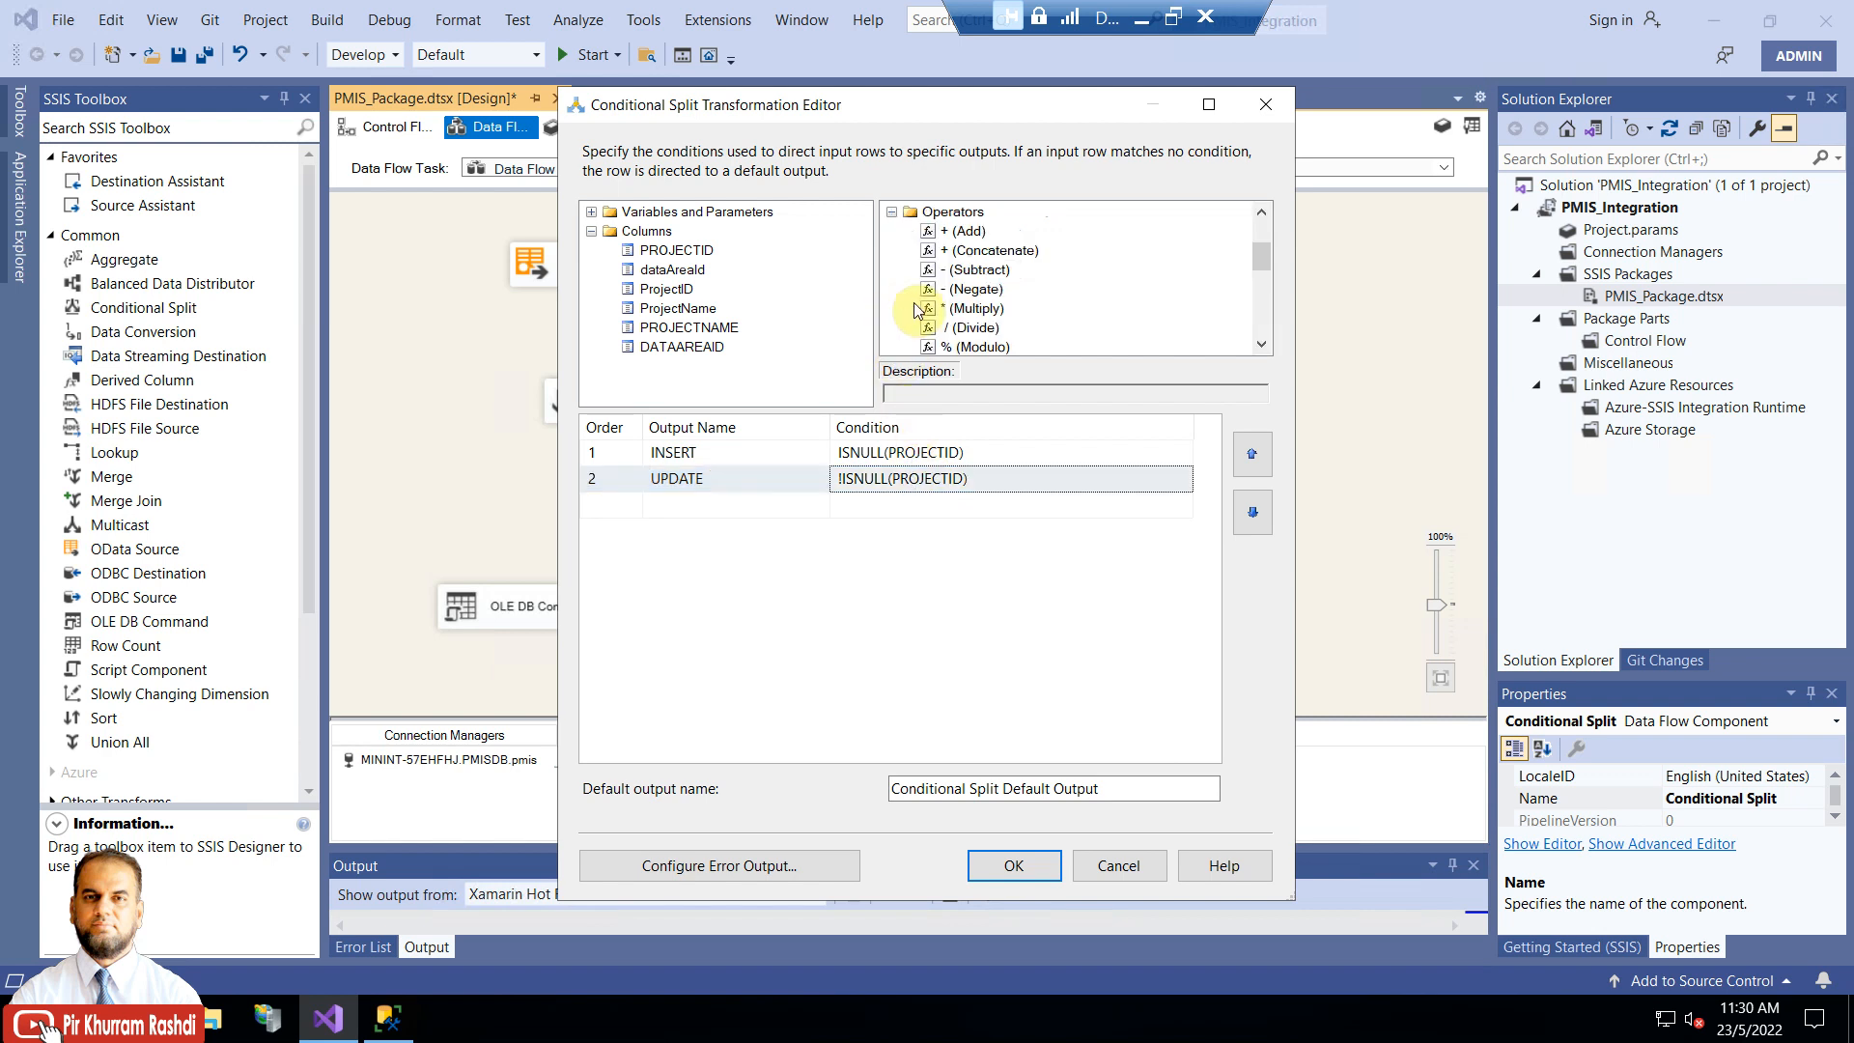
{"action": "left_click", "coordinate": [987, 309]}
{"action": "scroll", "coordinate": [1004, 326], "scroll_direction": "down", "scroll_amount": 2}
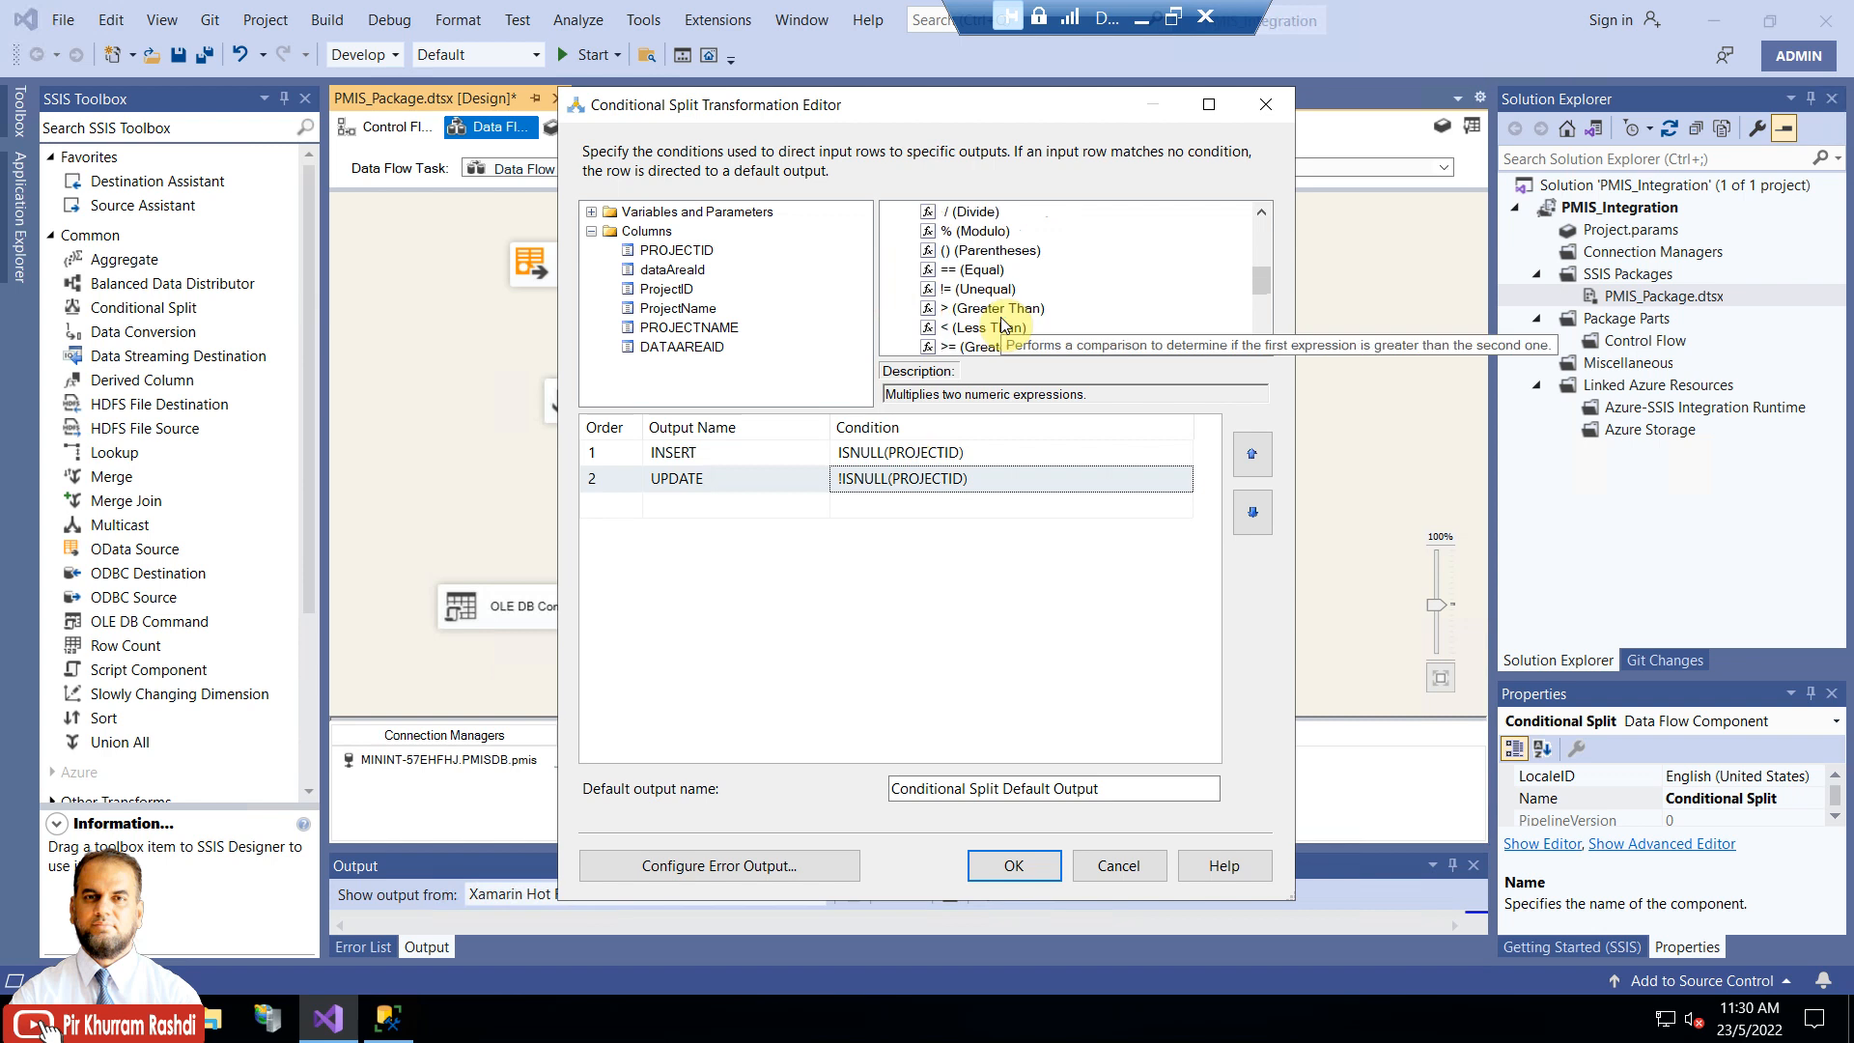
{"action": "left_click", "coordinate": [977, 271]}
{"action": "left_click", "coordinate": [983, 289]}
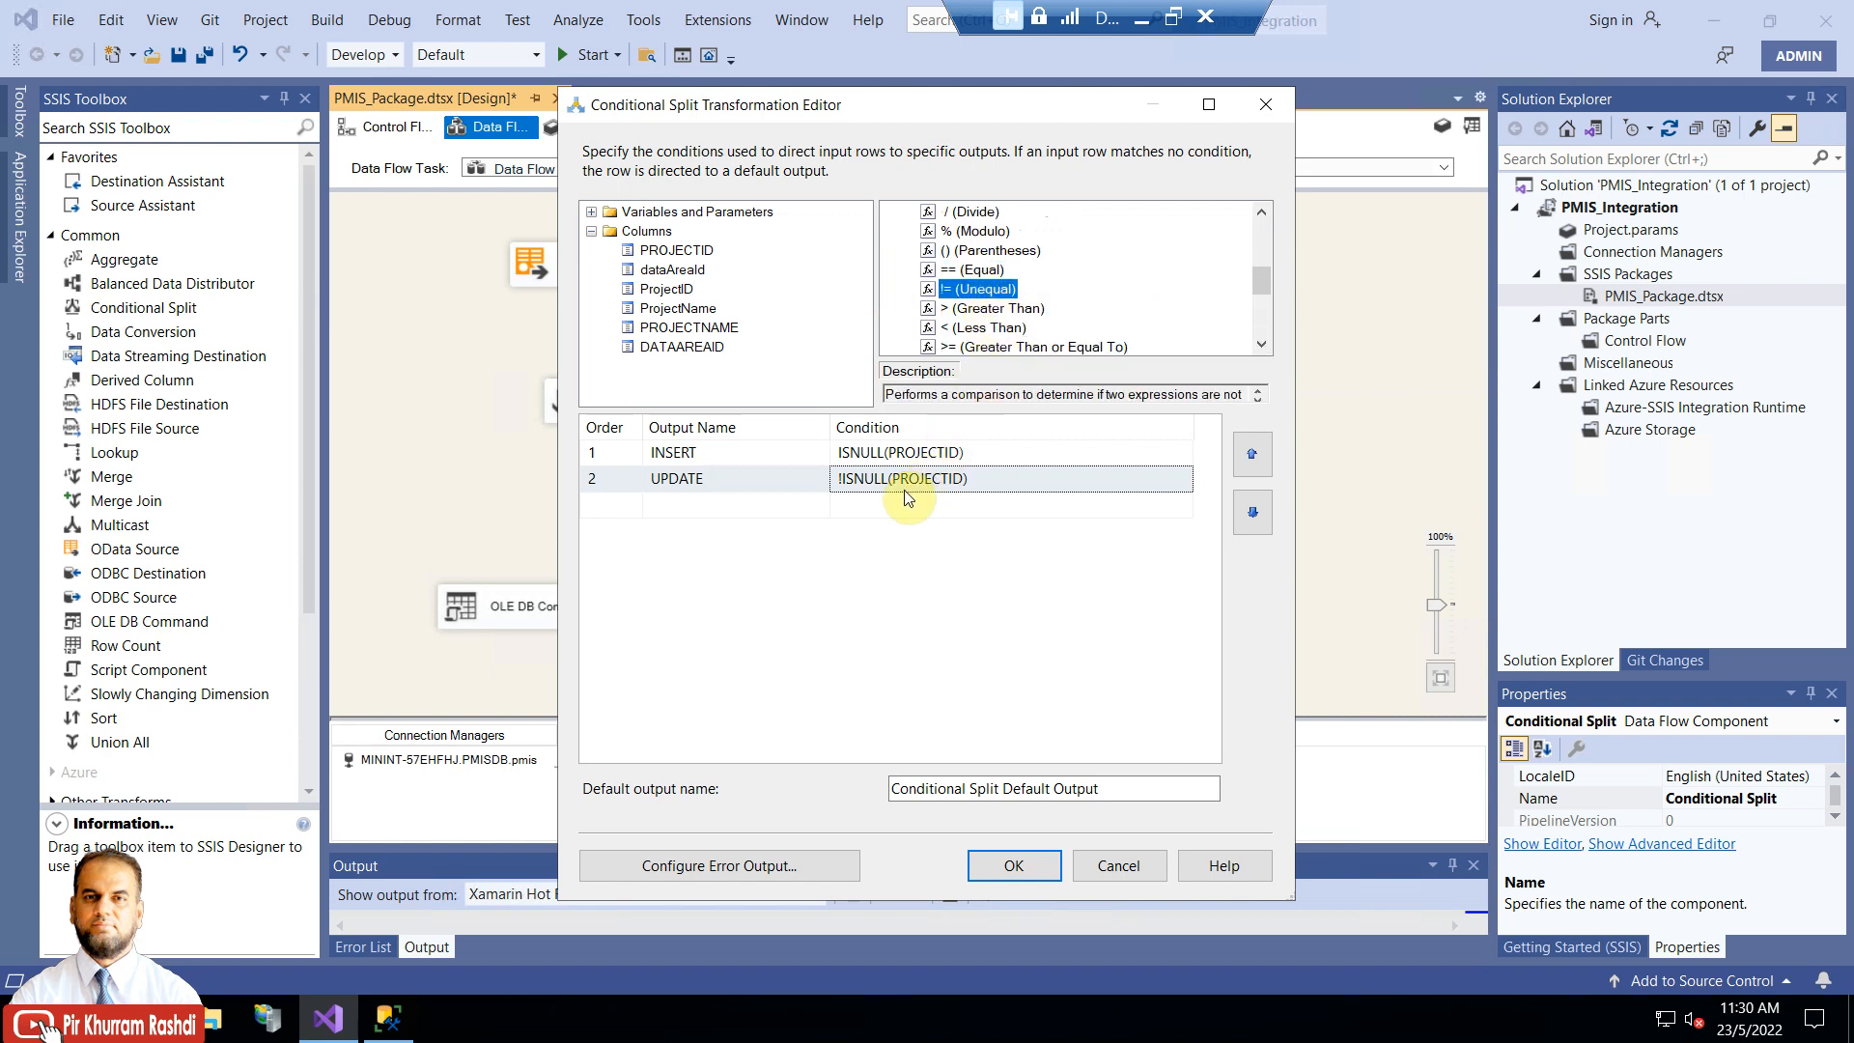
{"action": "left_click", "coordinate": [989, 480]}
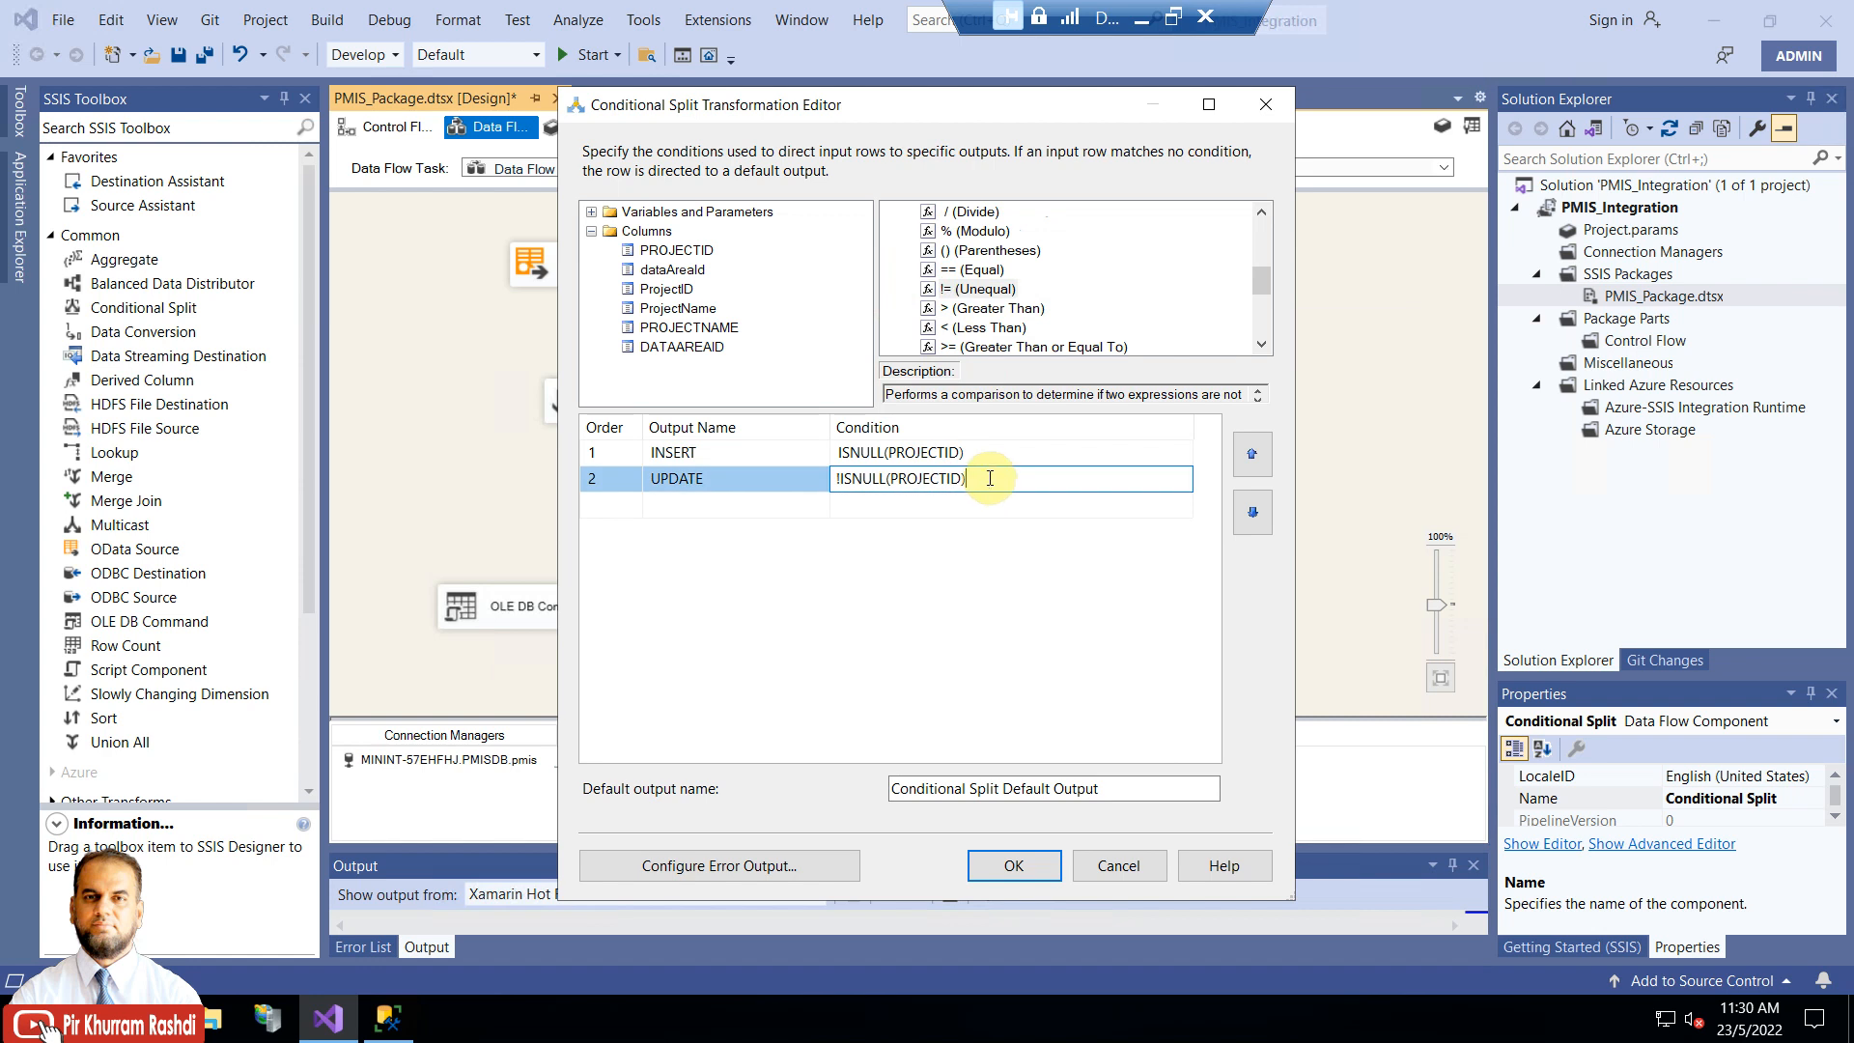
{"action": "left_click", "coordinate": [978, 271]}
{"action": "scroll", "coordinate": [956, 290], "scroll_direction": "up", "scroll_amount": 1}
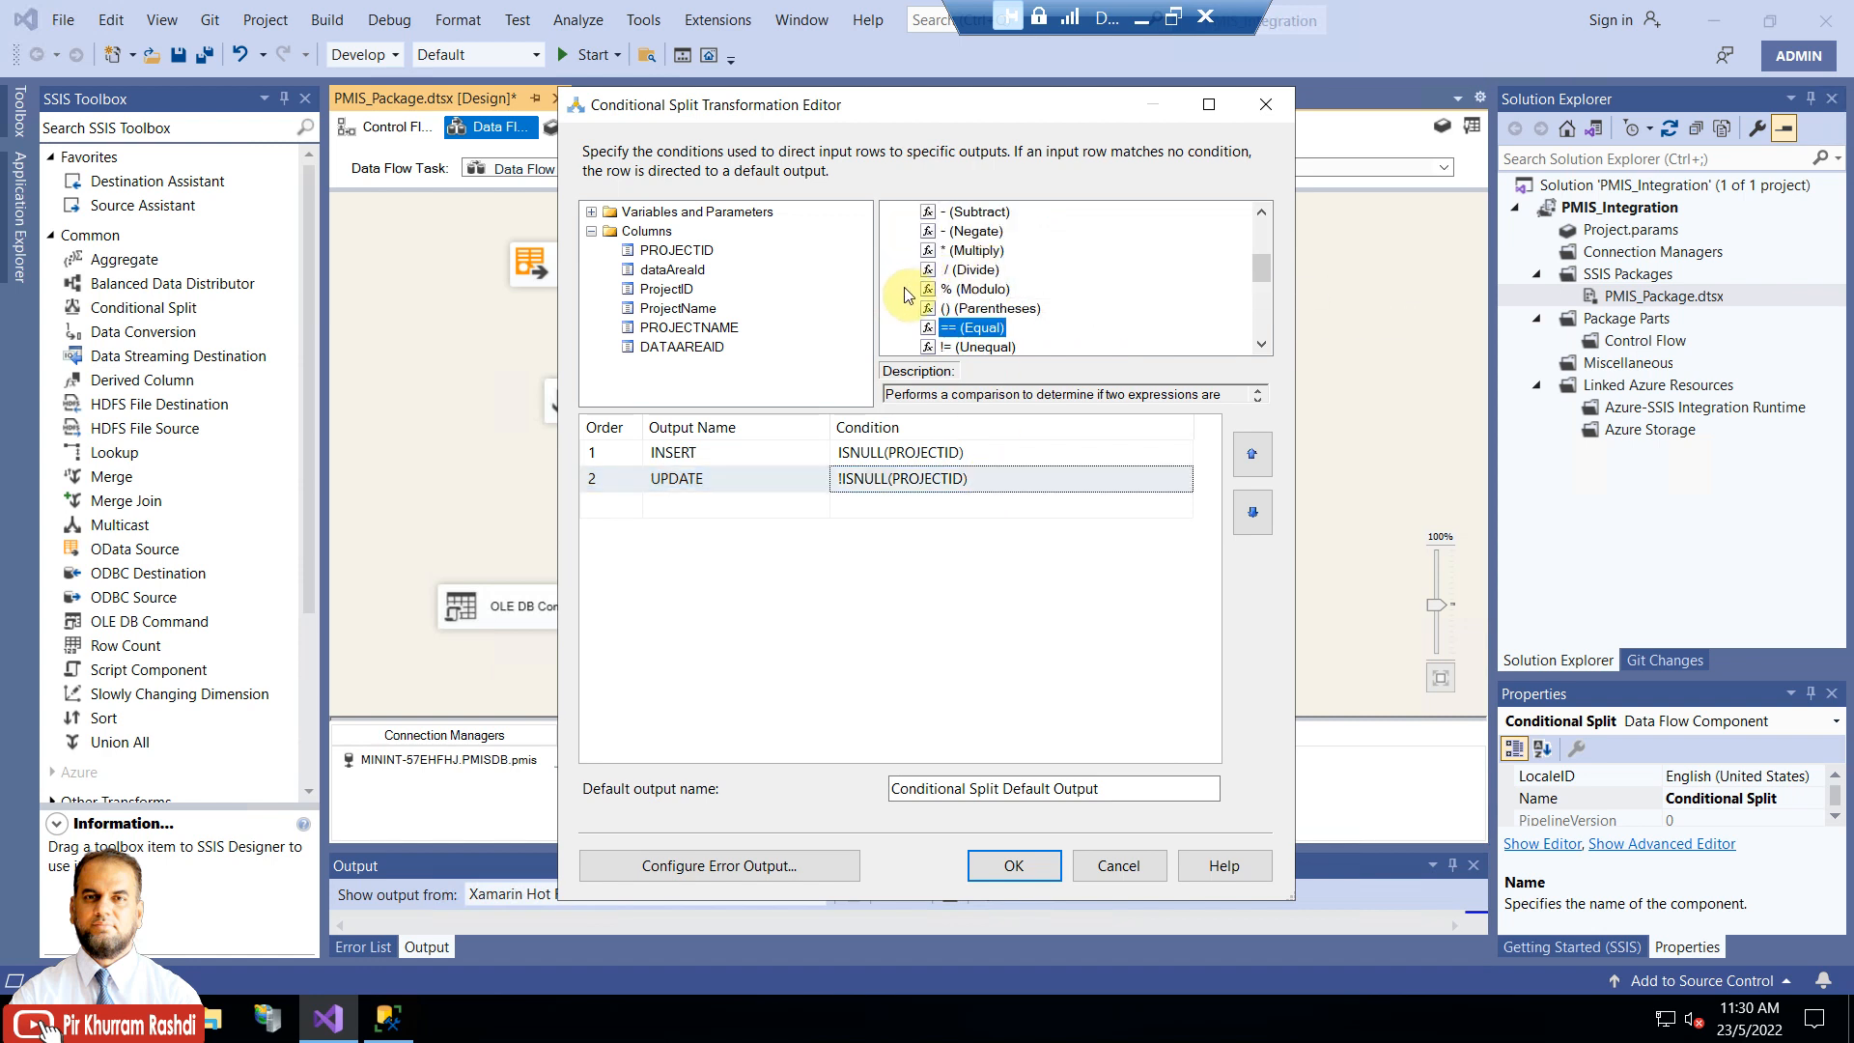
{"action": "scroll", "coordinate": [907, 295], "scroll_direction": "up", "scroll_amount": 3}
{"action": "double_click", "coordinate": [907, 308]}
{"action": "left_click", "coordinate": [1137, 862]}
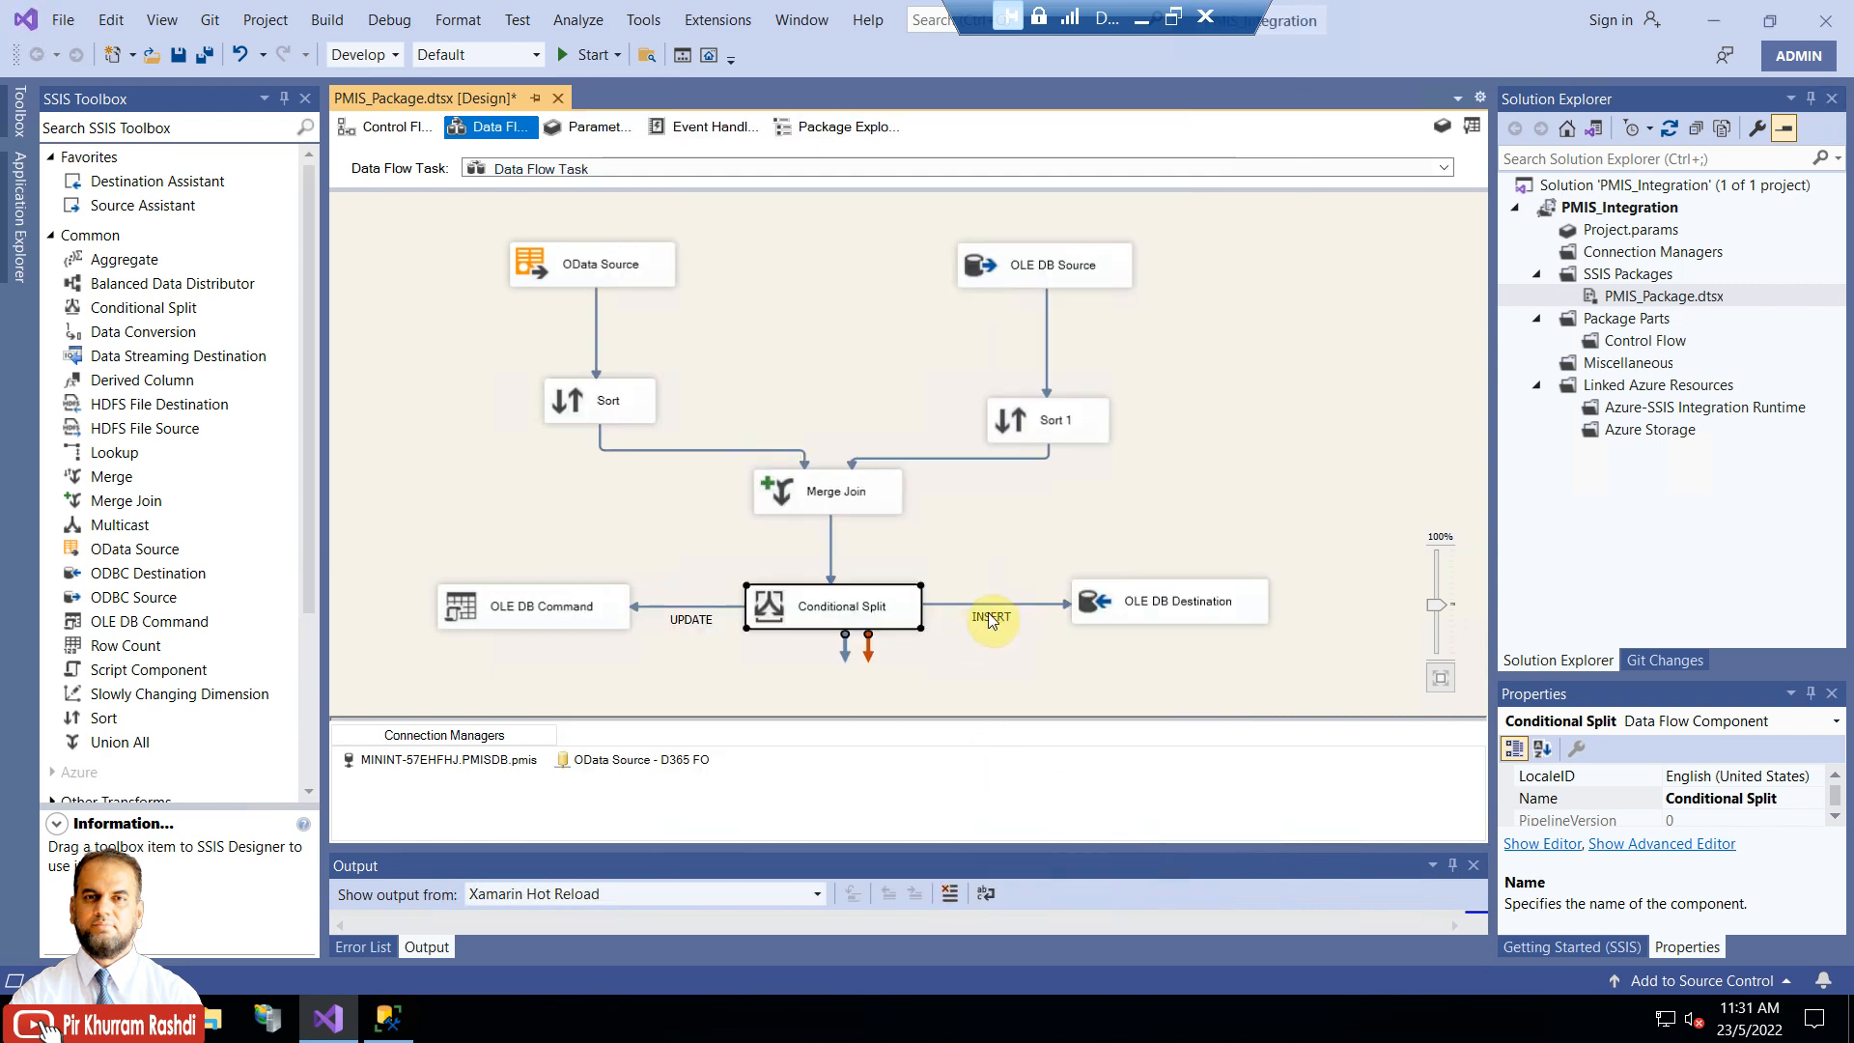
Open the OLE DB Destination editor and review its connection manager and the [dbo].[Project] target table
{"action": "left_click", "coordinate": [1140, 608]}
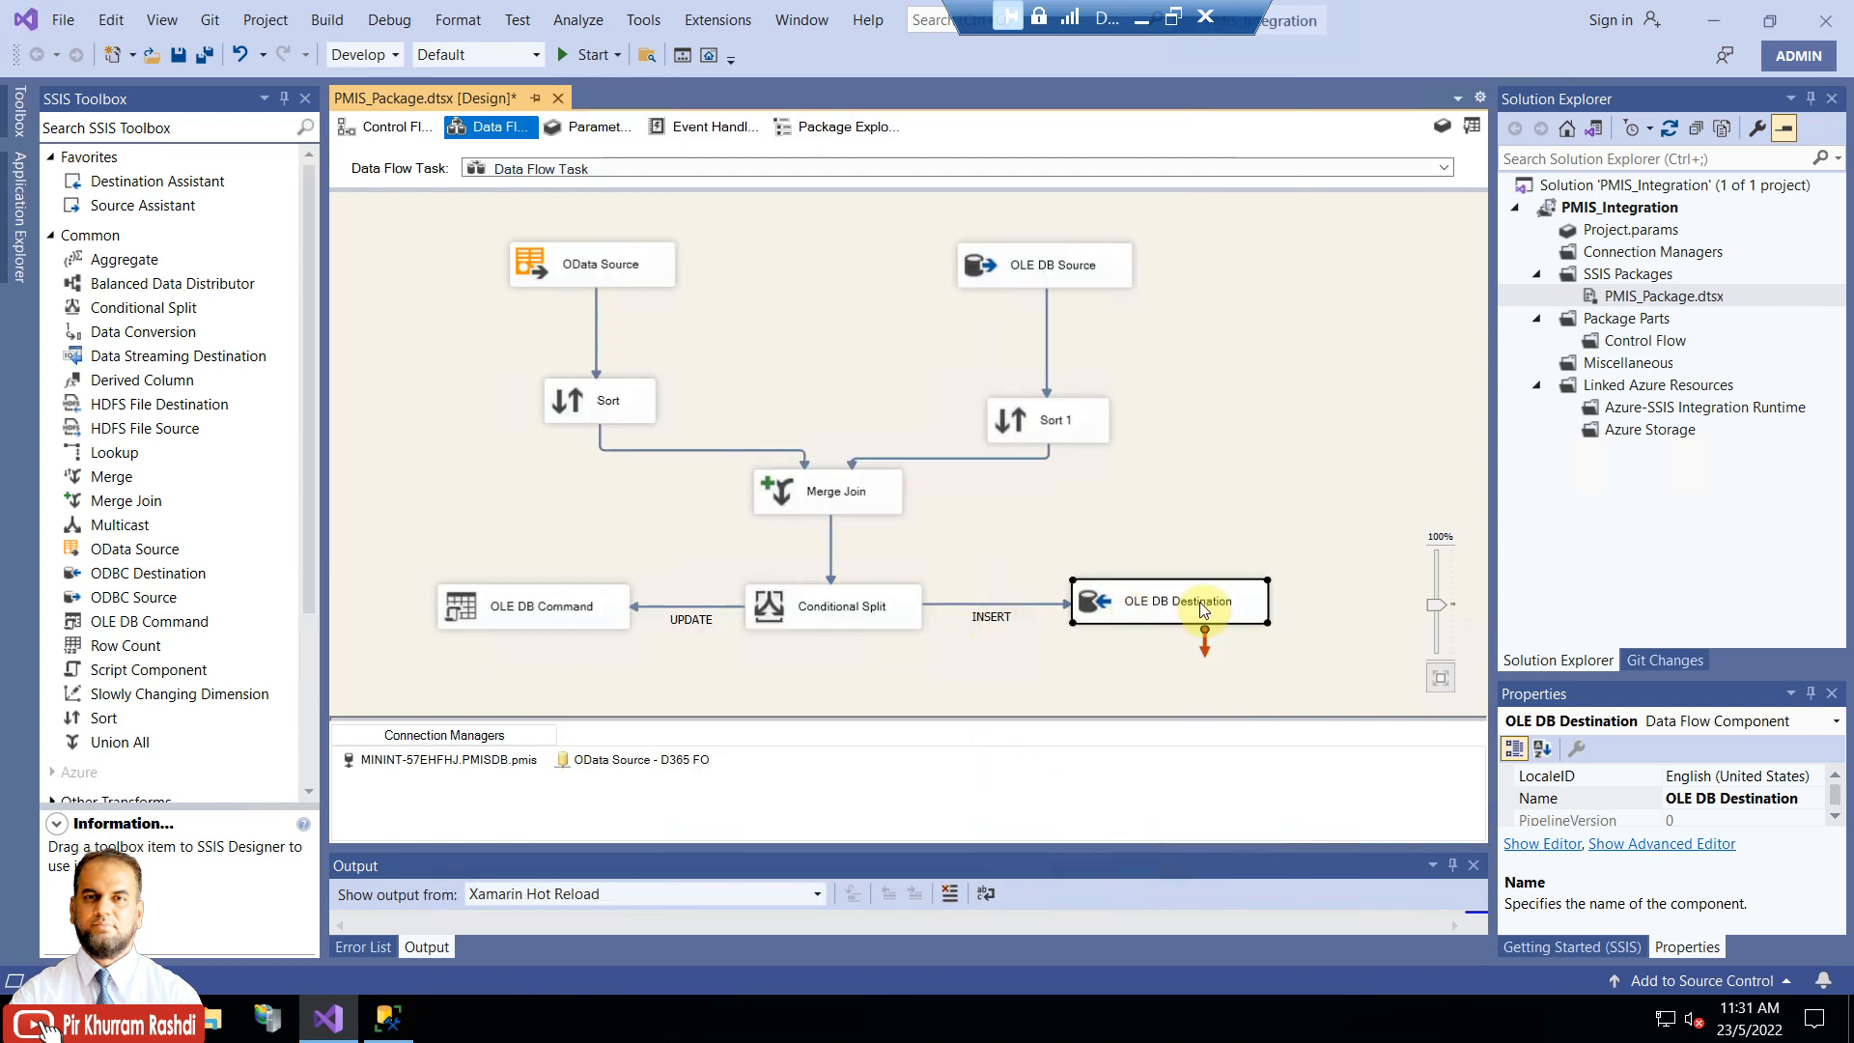
{"action": "right_click", "coordinate": [1200, 608]}
{"action": "left_click", "coordinate": [1157, 616]}
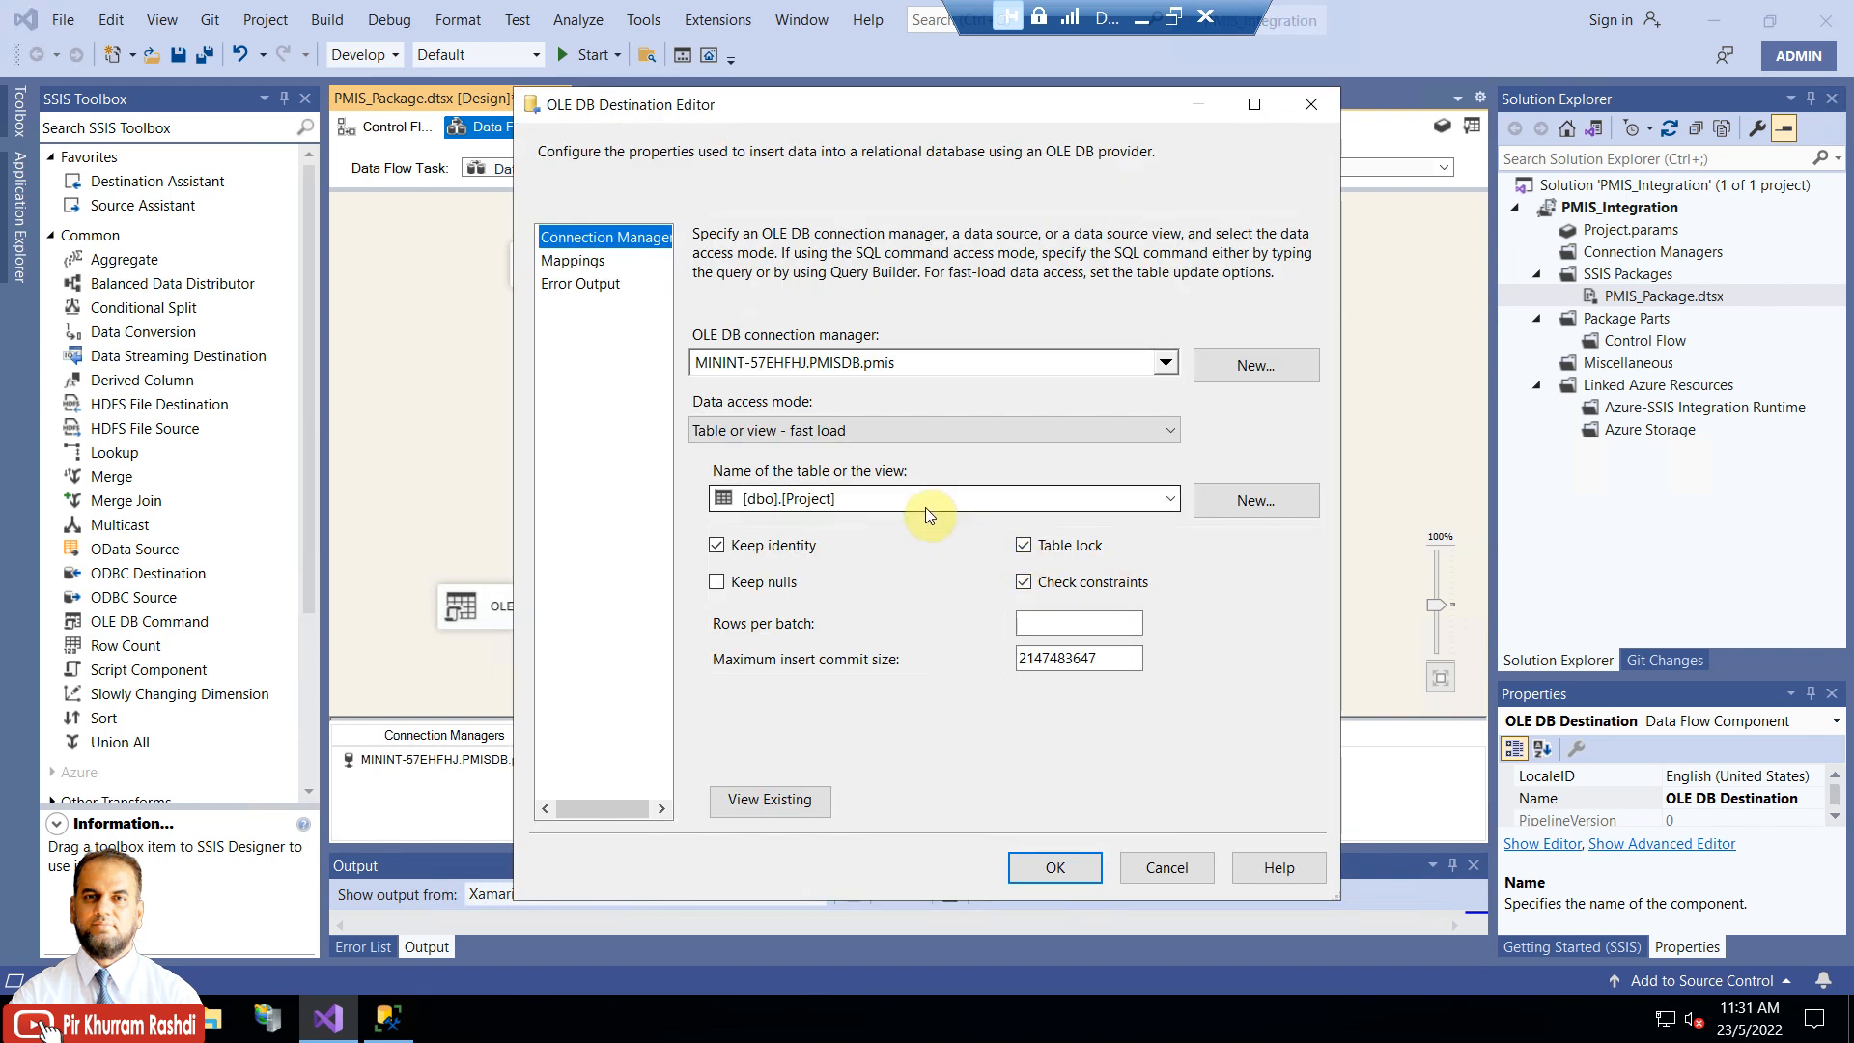
{"action": "left_click", "coordinate": [882, 365]}
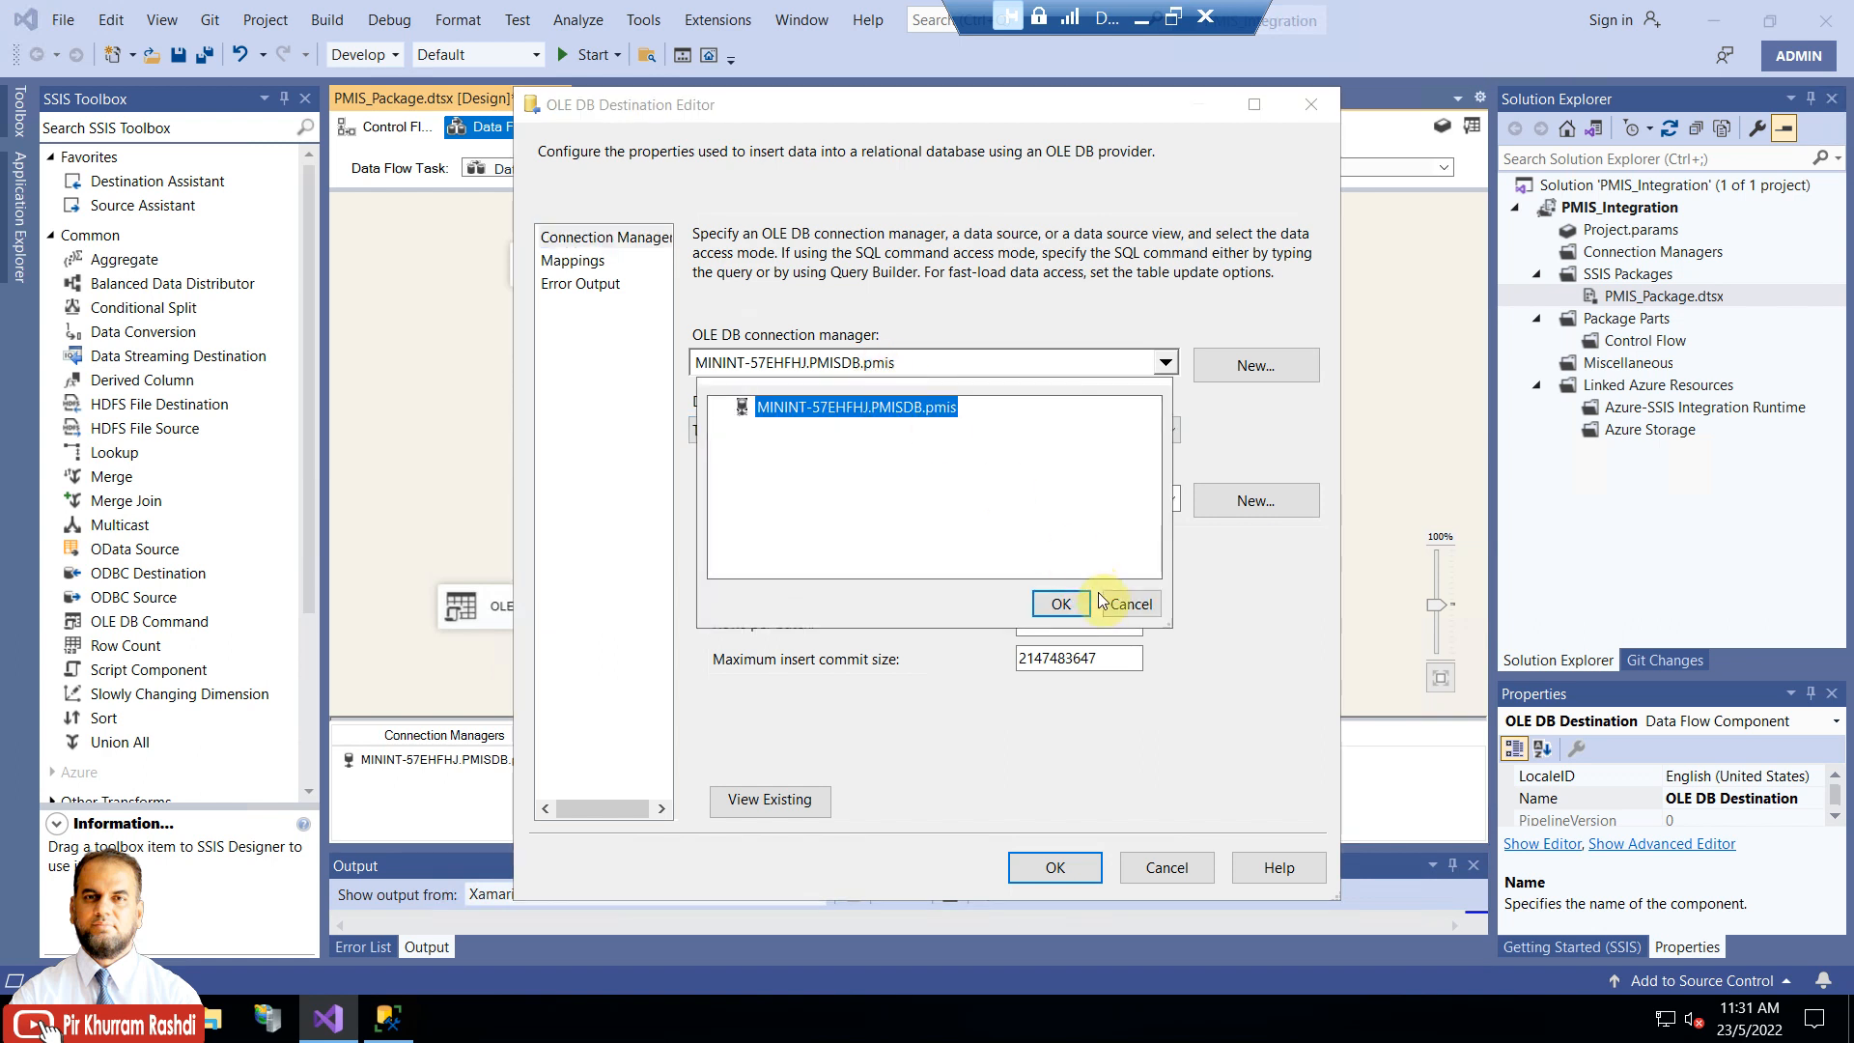
{"action": "left_click", "coordinate": [1126, 607]}
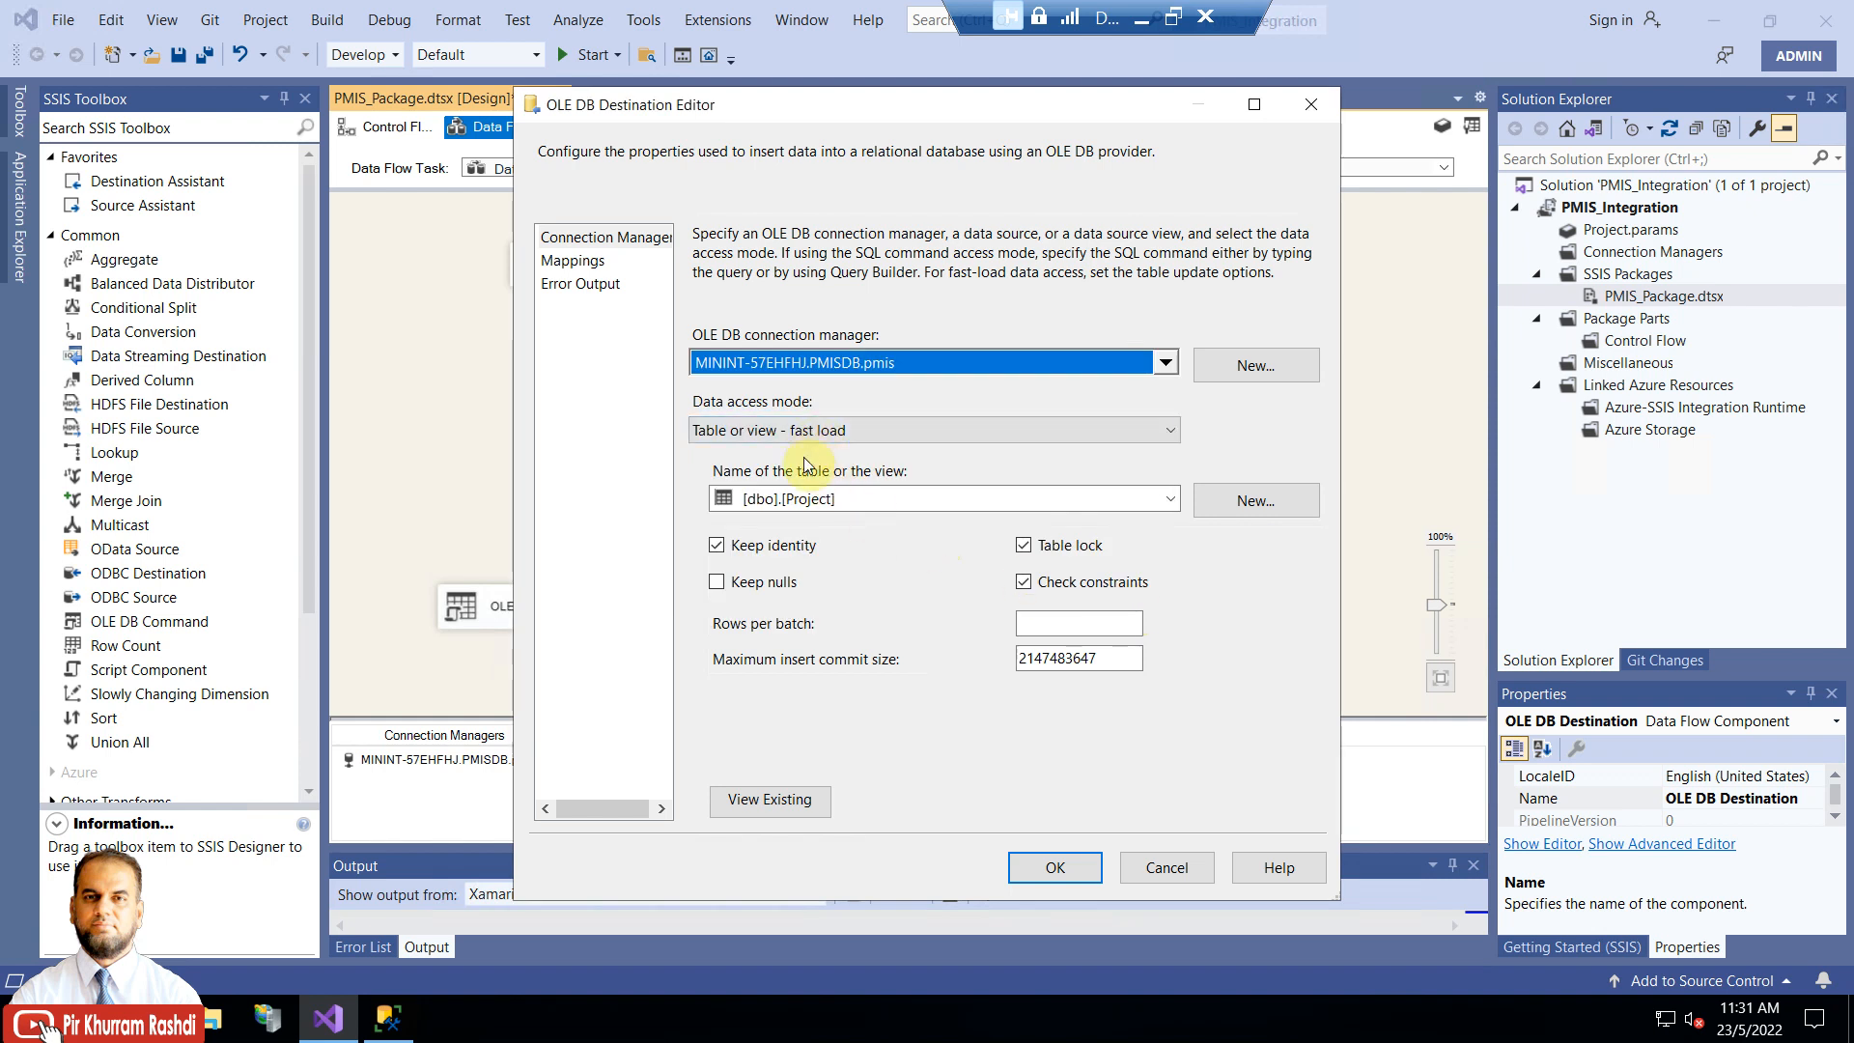
{"action": "left_click", "coordinate": [866, 502]}
{"action": "left_click", "coordinate": [866, 502]}
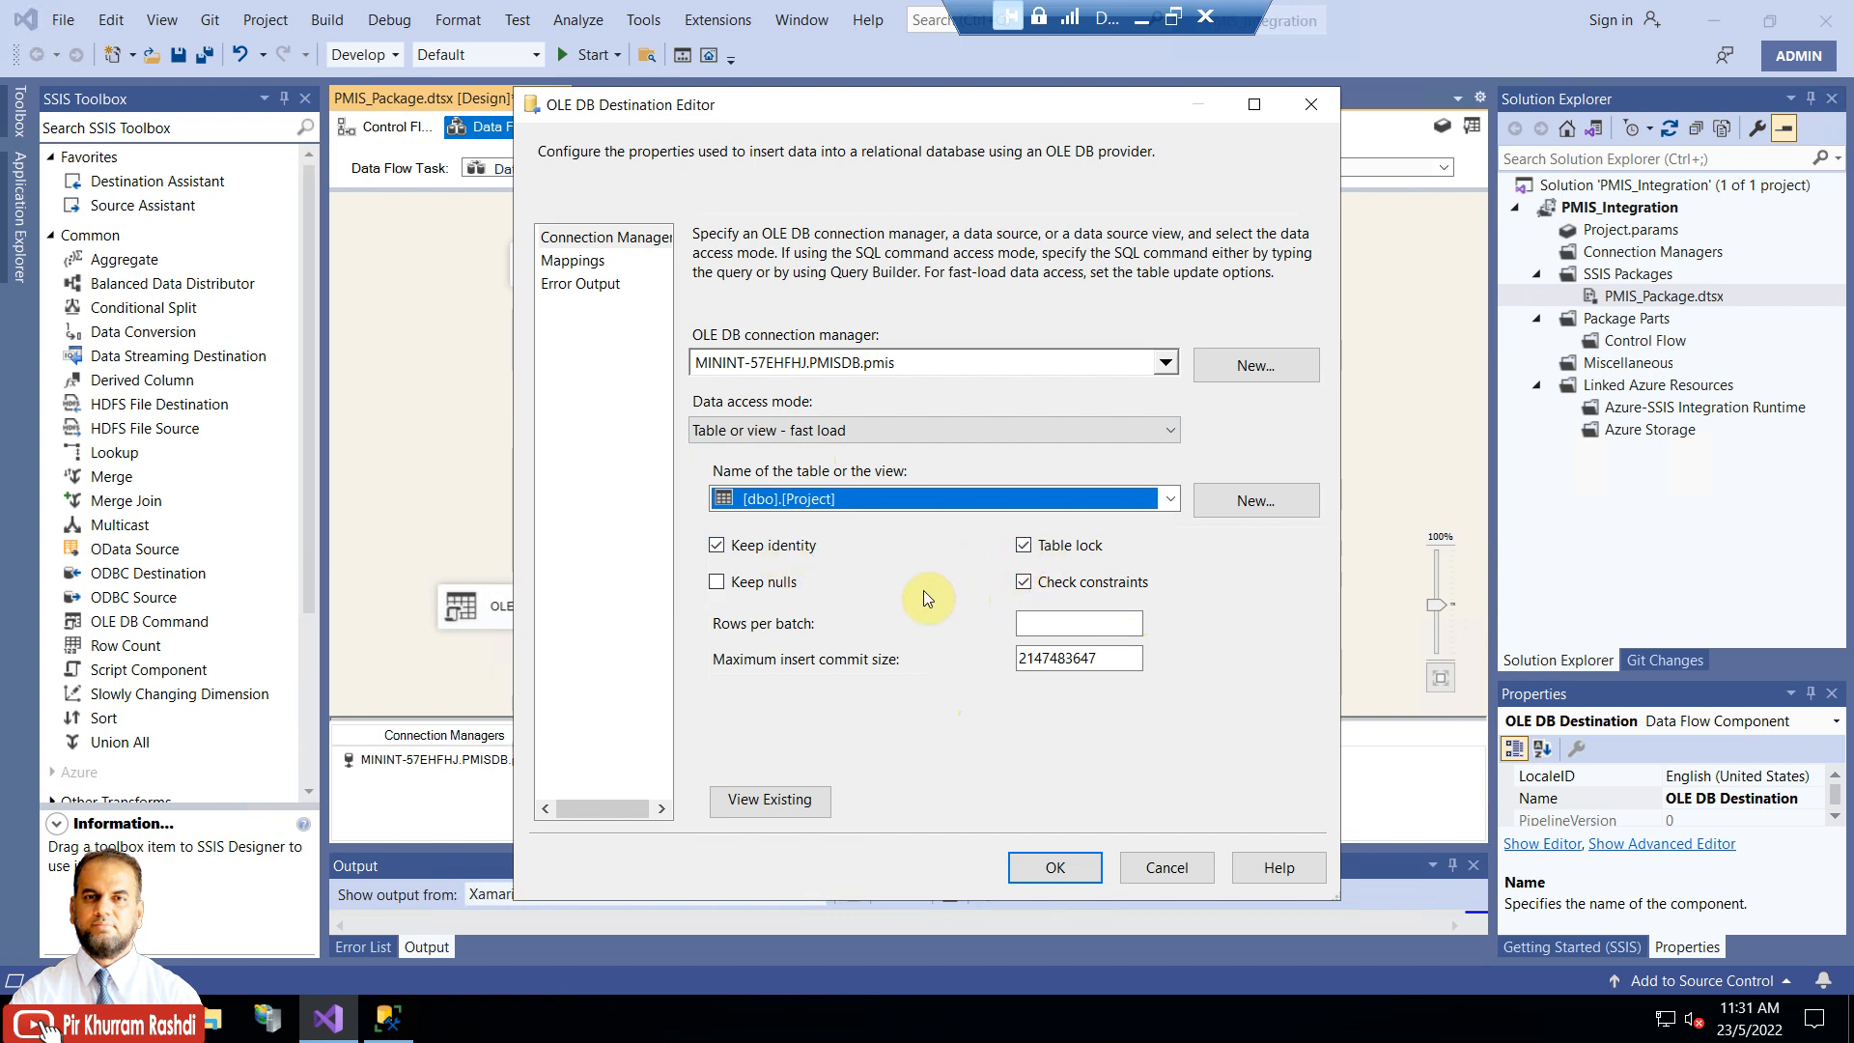
Show the OLE DB Destination's column mappings, enlarging and rearranging the input and destination column lists to expose the mapping lines
{"action": "left_click", "coordinate": [583, 266]}
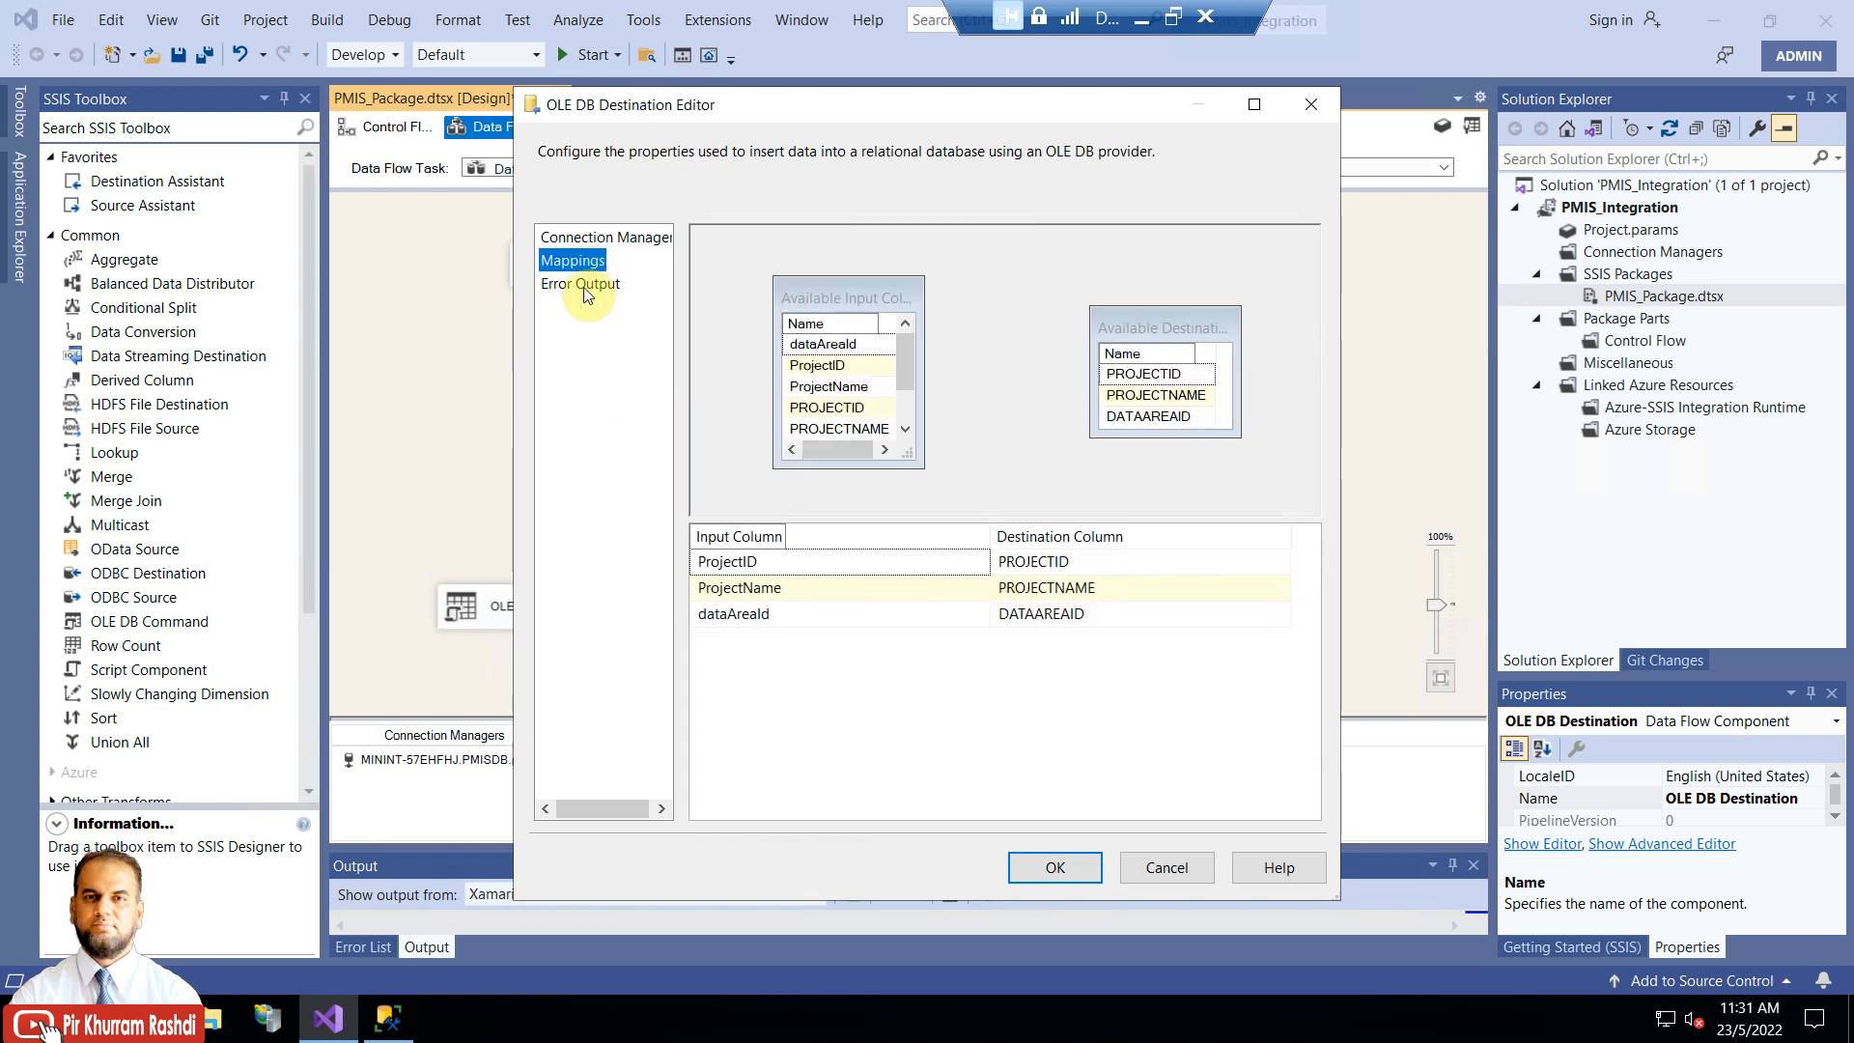
{"action": "left_click_drag", "start_coordinate": [844, 299], "coordinate": [788, 291]}
{"action": "left_click_drag", "start_coordinate": [853, 449], "coordinate": [917, 522]}
{"action": "left_click_drag", "start_coordinate": [1214, 438], "coordinate": [1217, 518]}
{"action": "left_click", "coordinate": [1184, 309]}
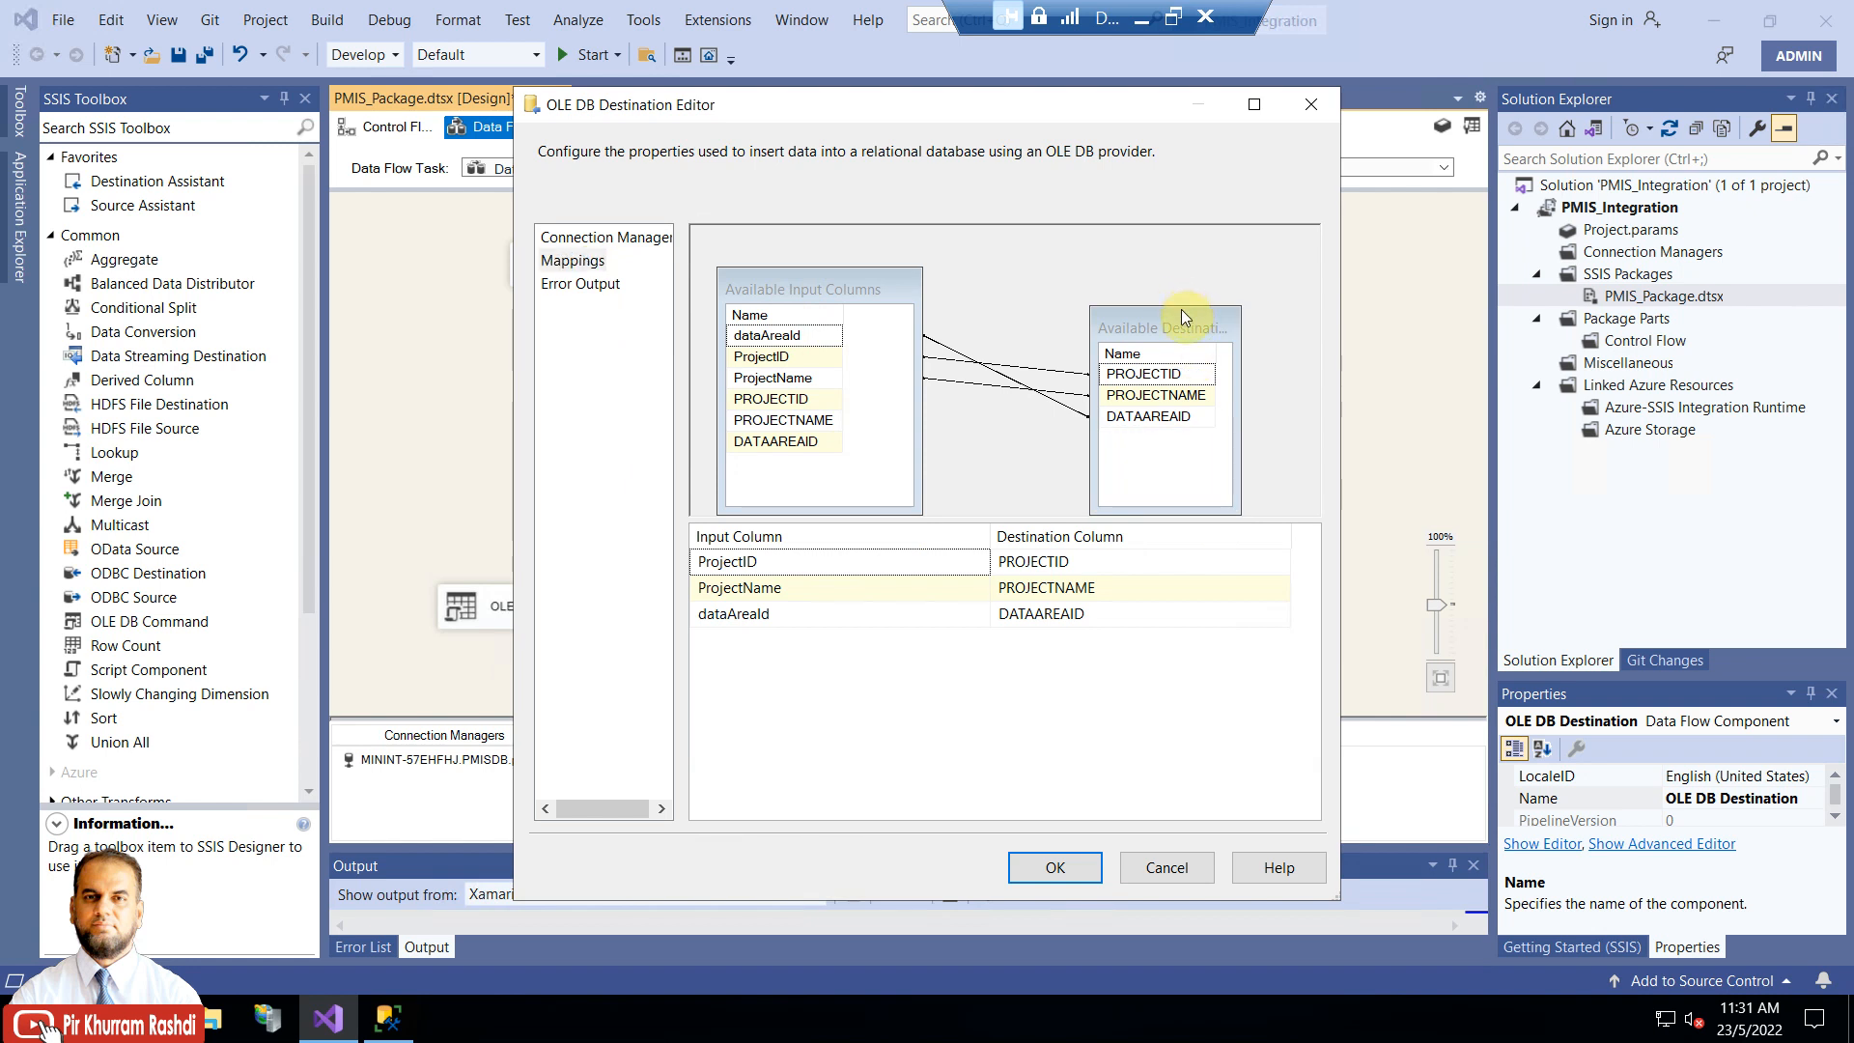
{"action": "left_click_drag", "start_coordinate": [1180, 309], "coordinate": [1195, 196]}
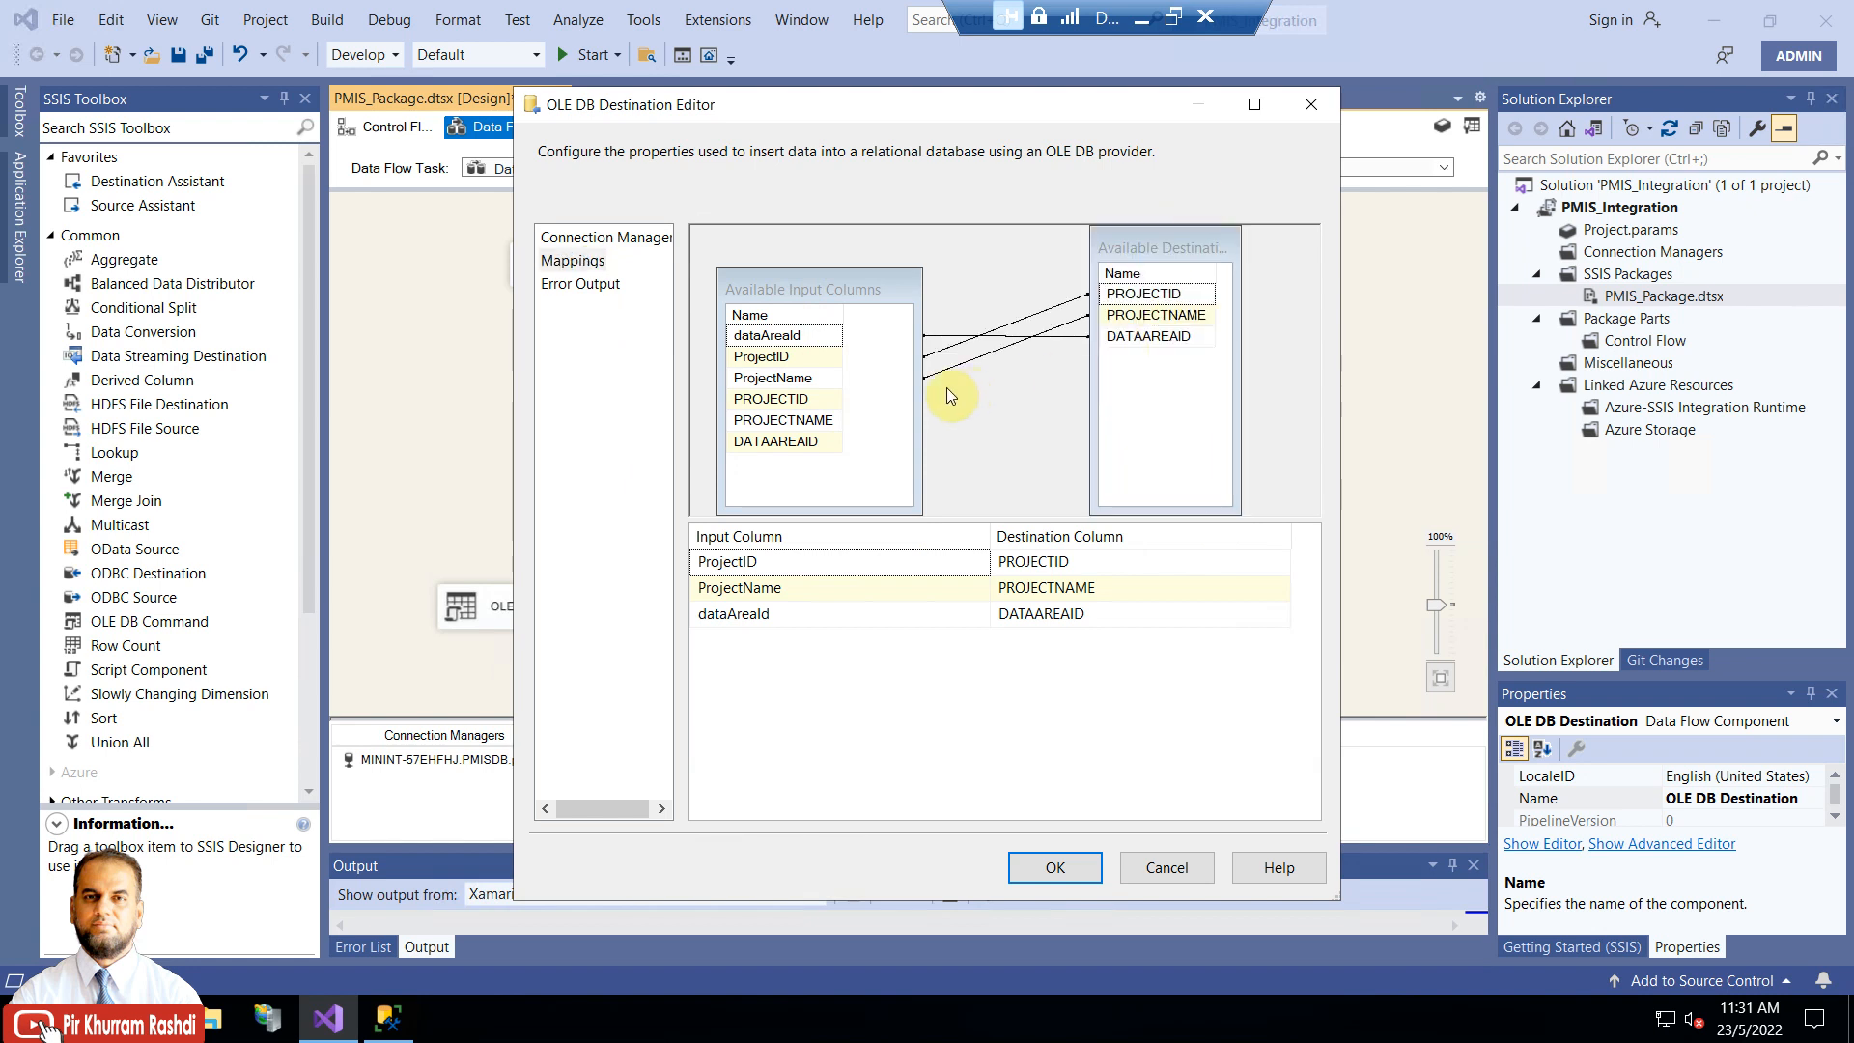
Examine how dataAreaId, ProjectID and ProjectName map to the destination columns, and close the editor without saving
{"action": "left_click", "coordinate": [813, 379]}
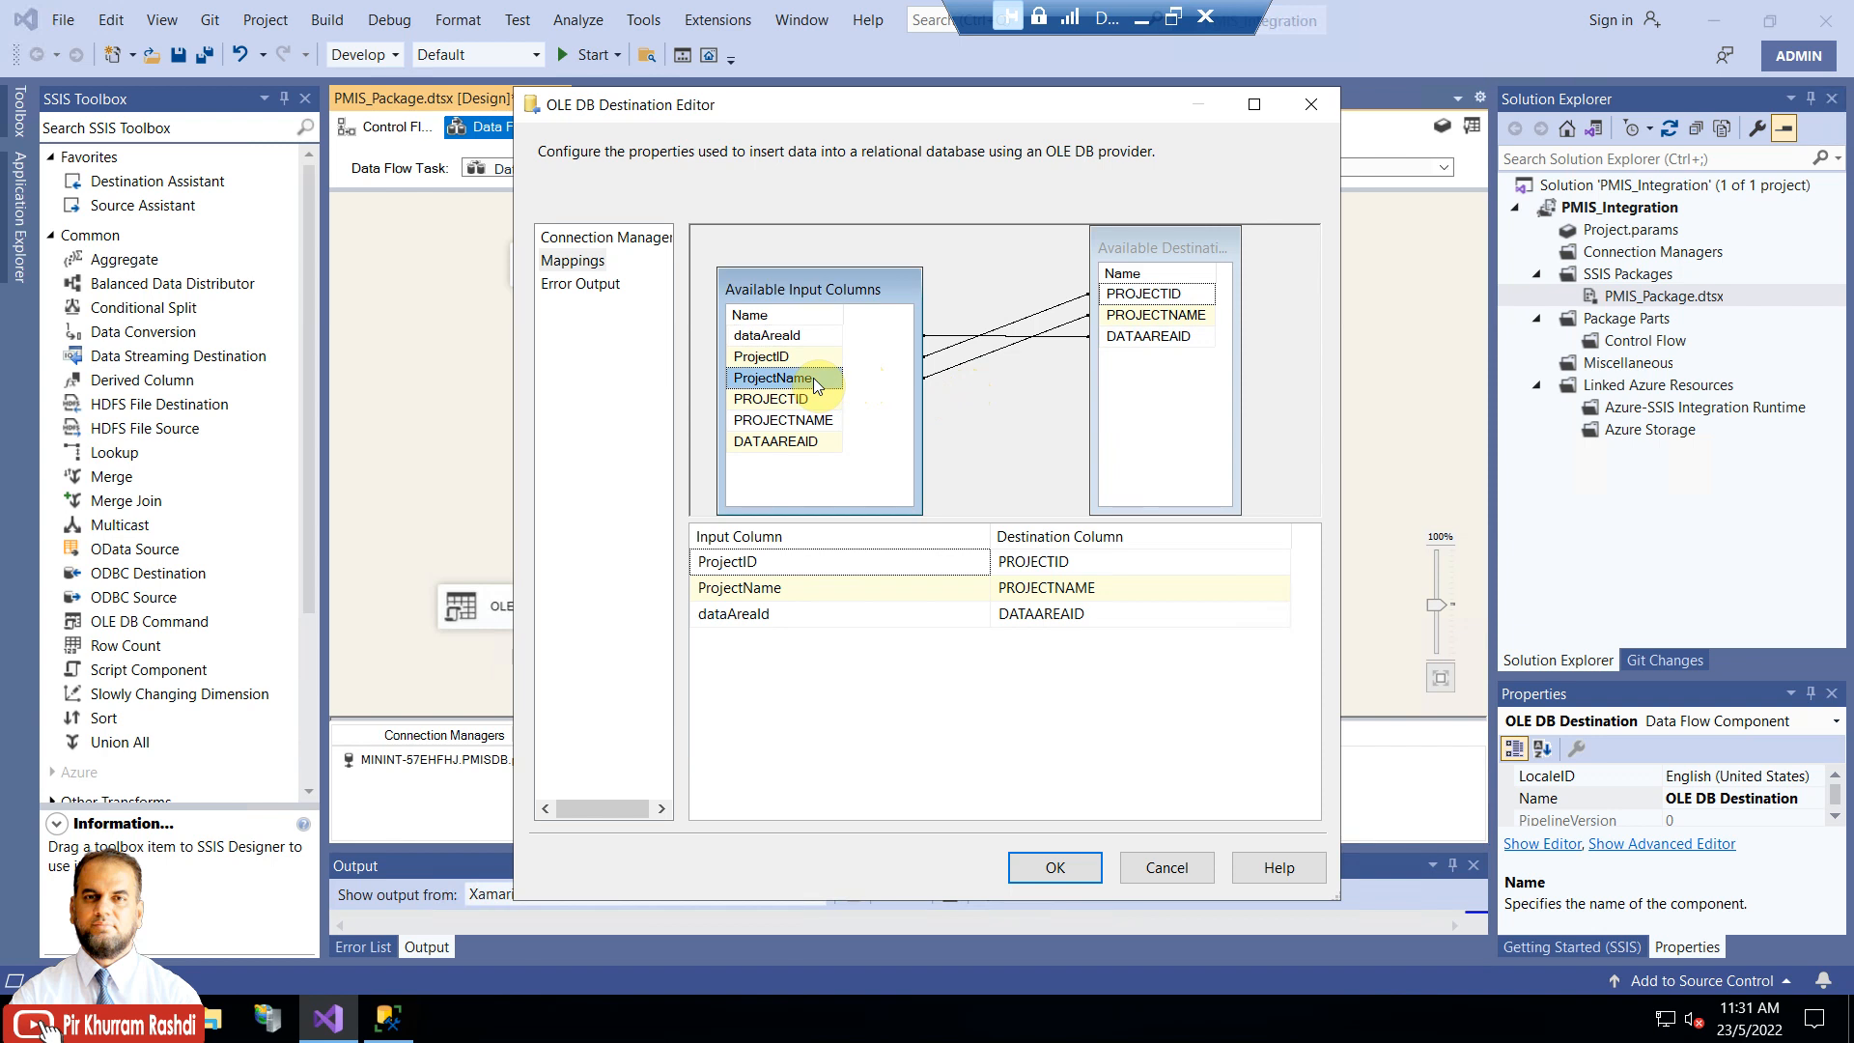
{"action": "left_click_drag", "start_coordinate": [1159, 247], "coordinate": [1076, 320]}
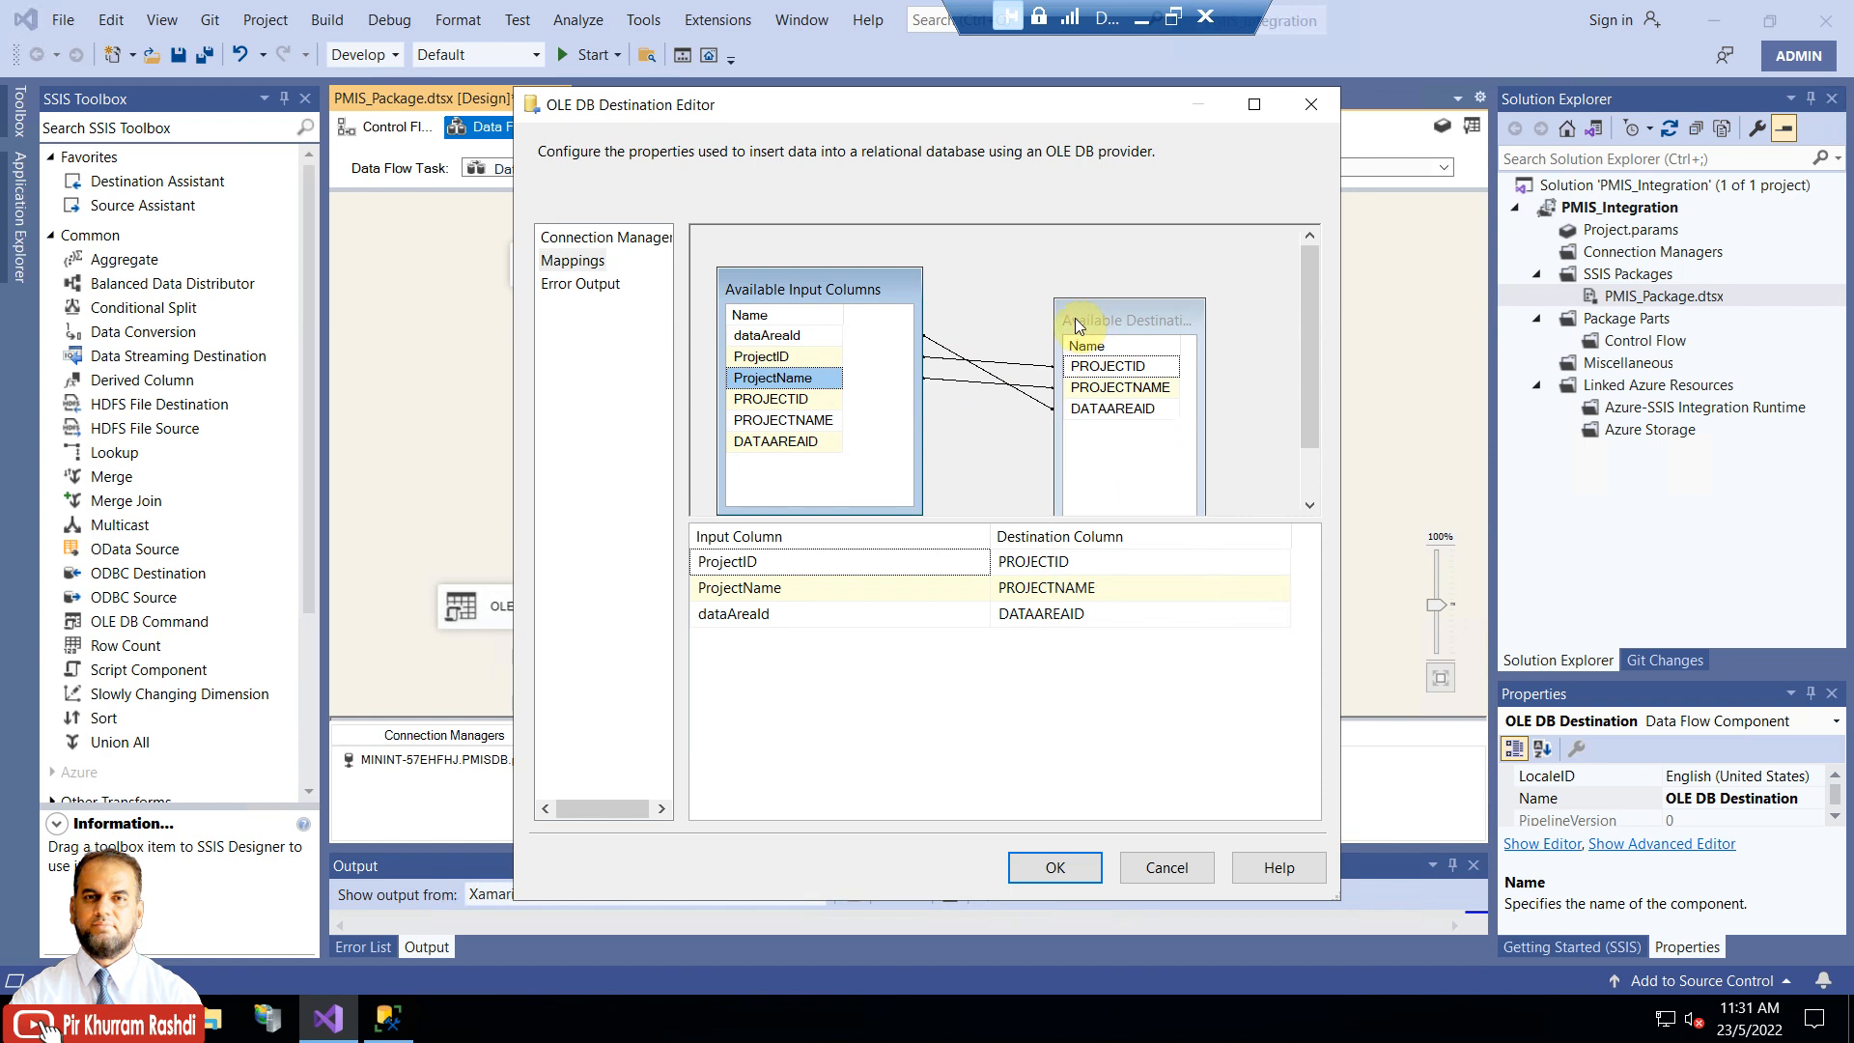
{"action": "left_click", "coordinate": [770, 340]}
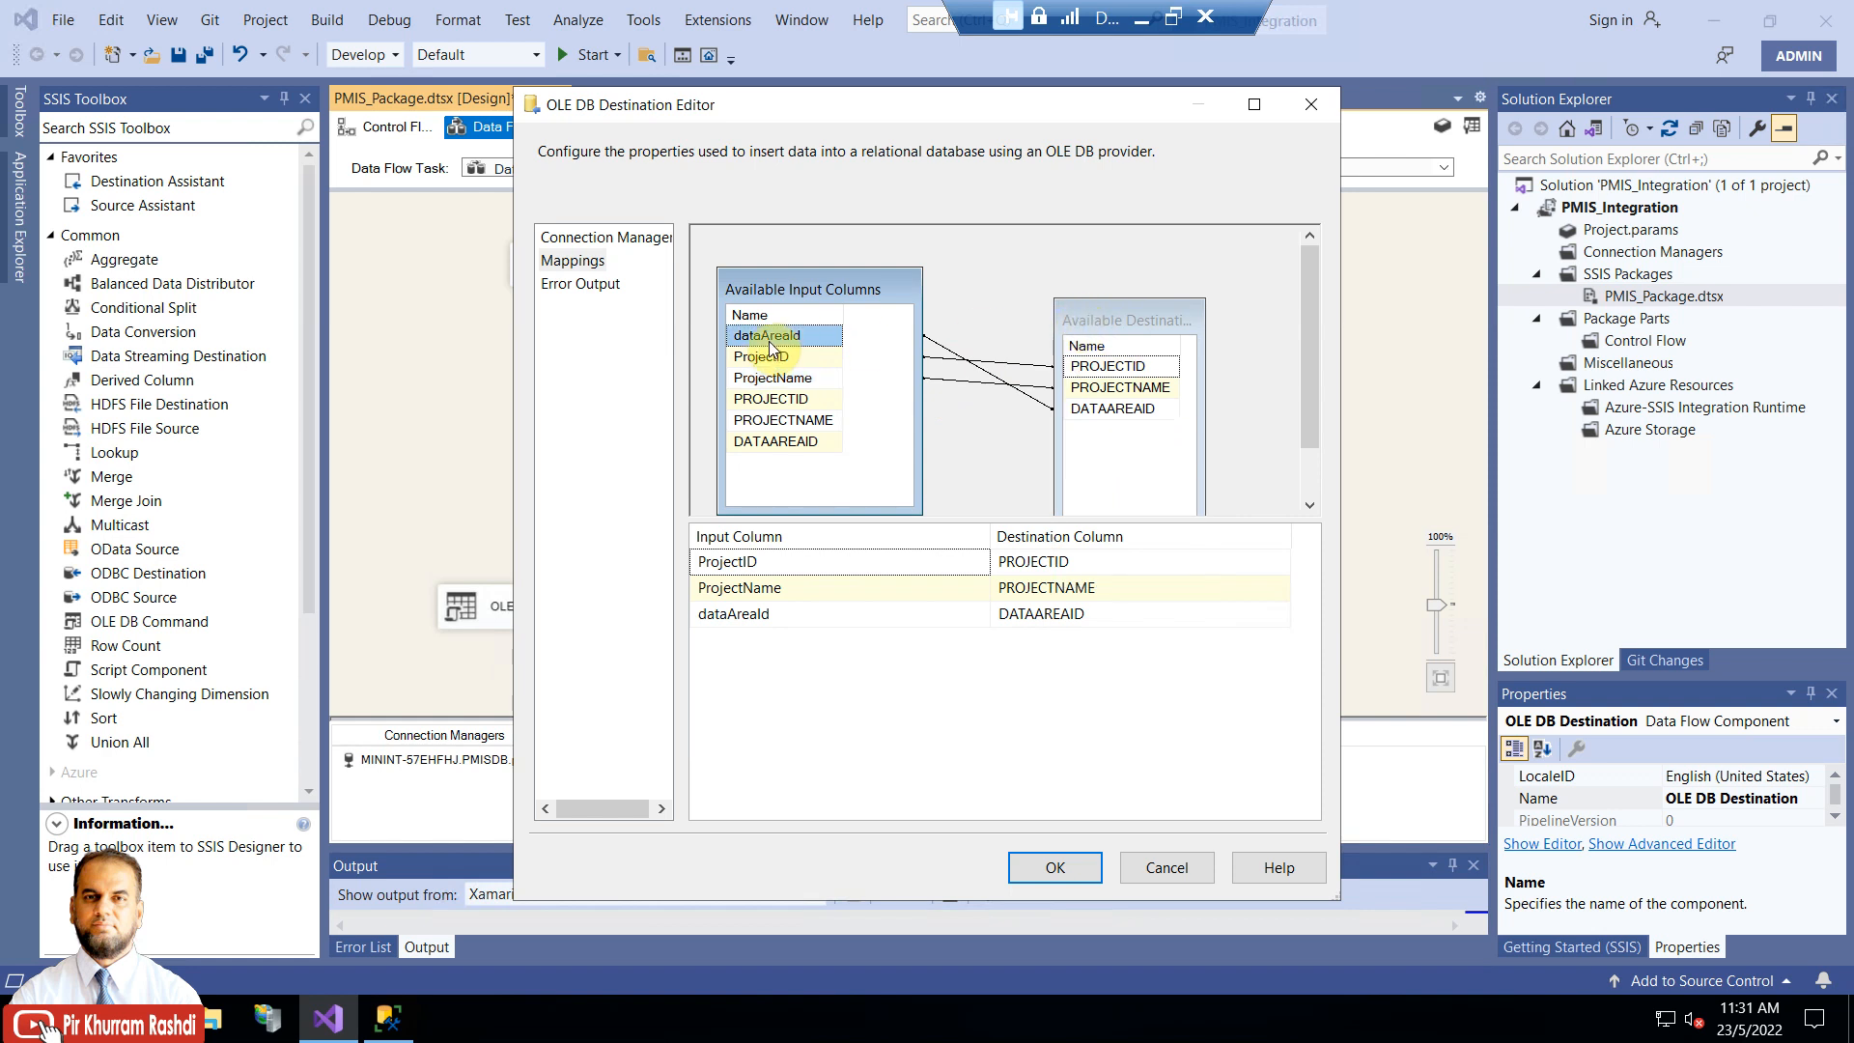
{"action": "left_click", "coordinate": [1088, 408]}
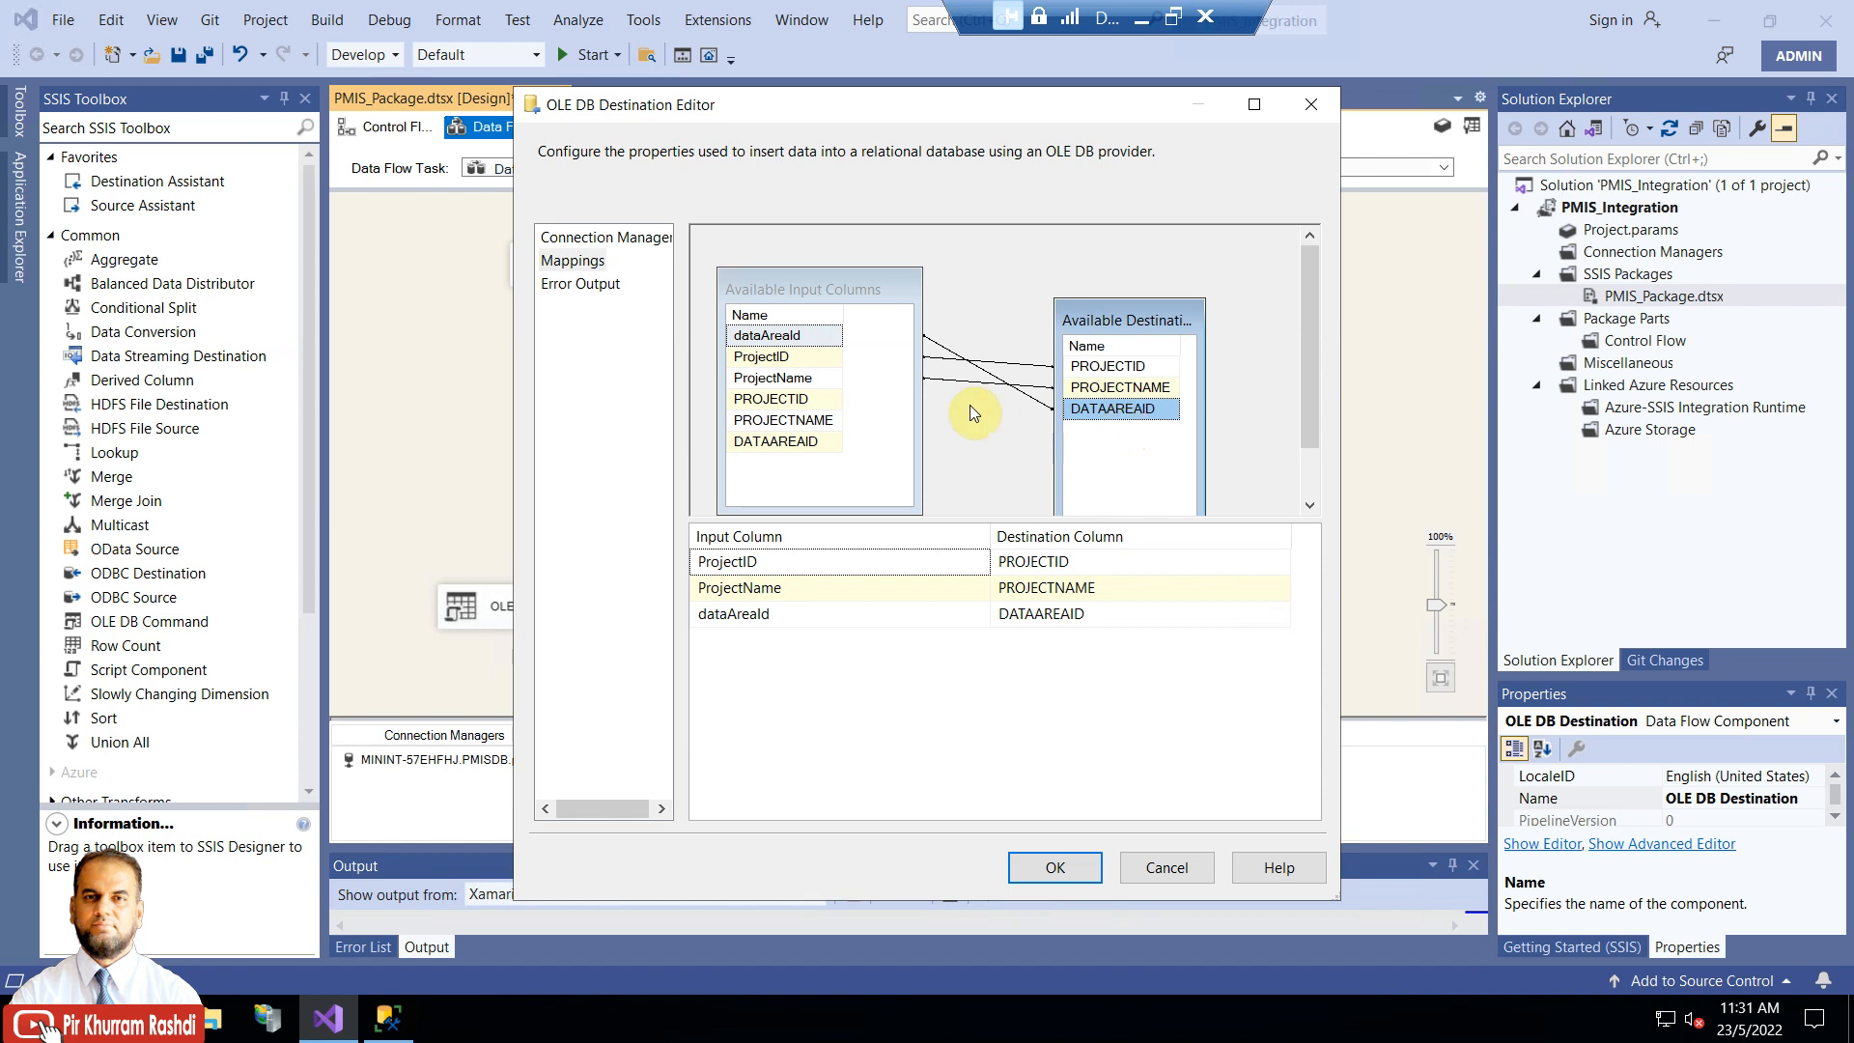
{"action": "left_click", "coordinate": [799, 357]}
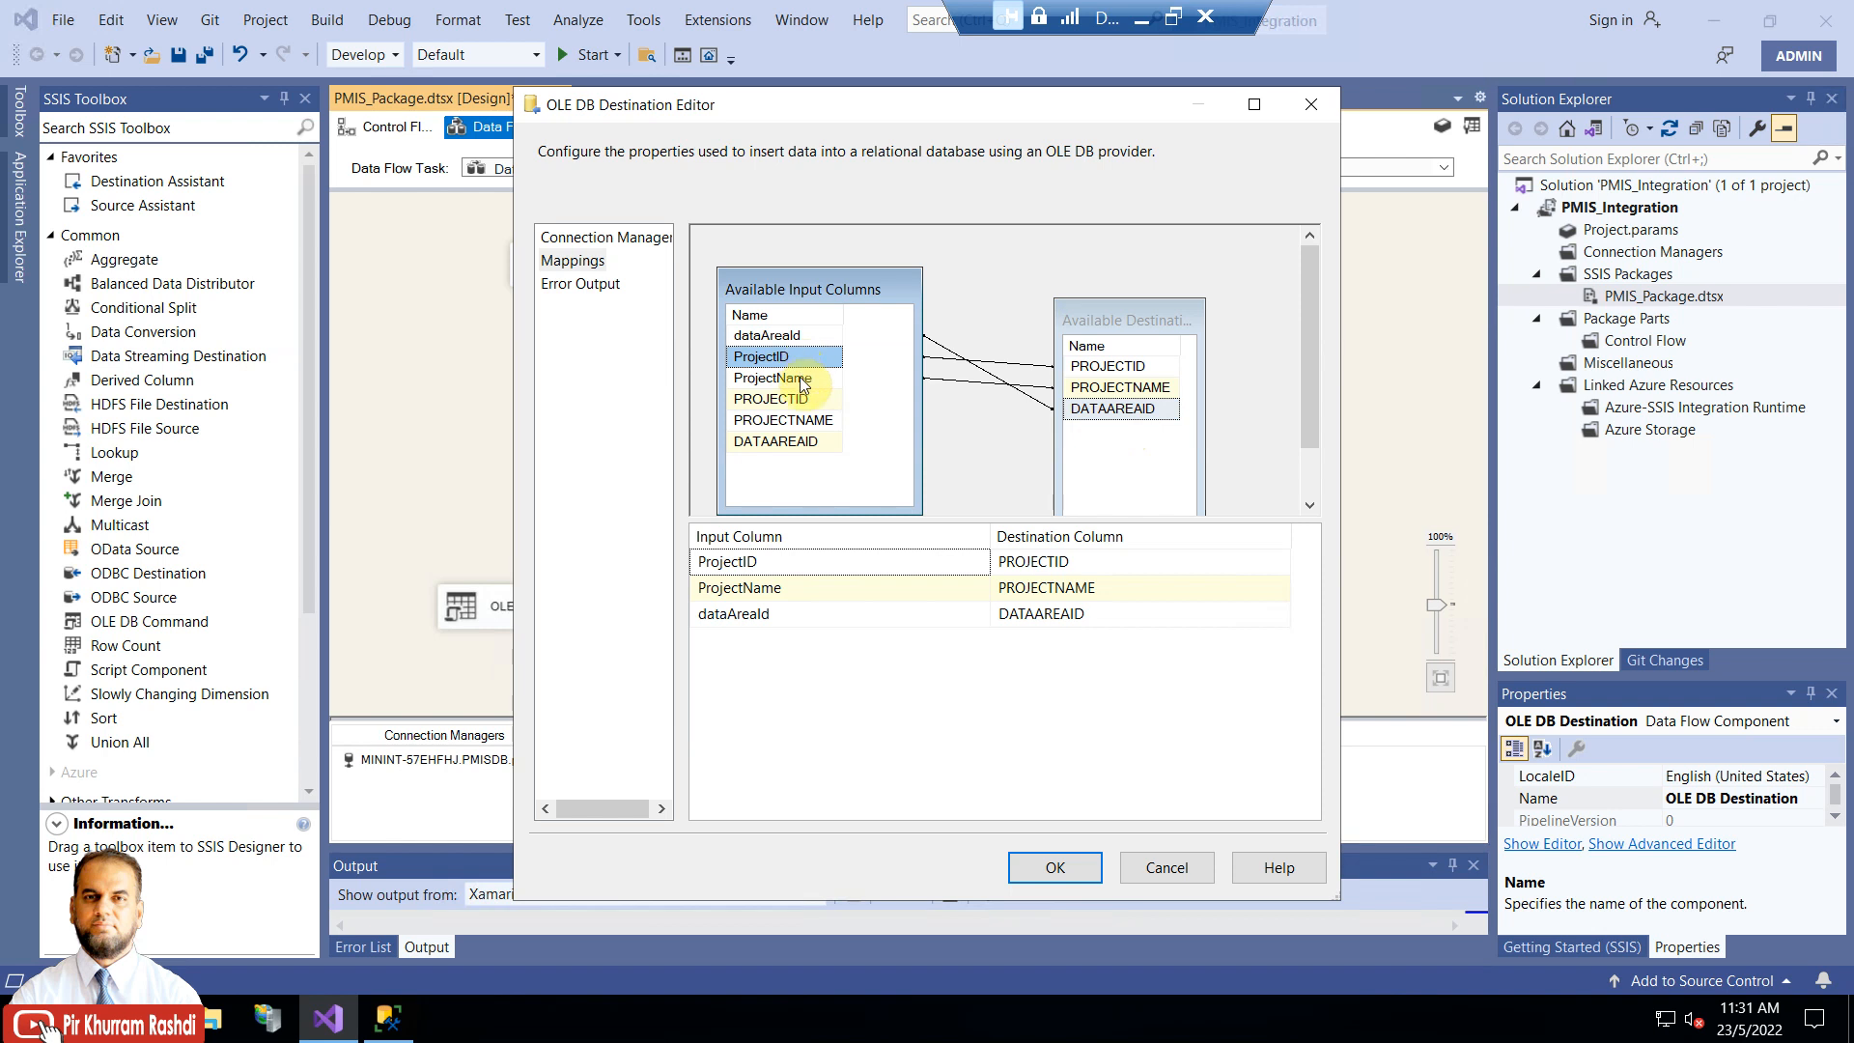
{"action": "left_click", "coordinate": [799, 379]}
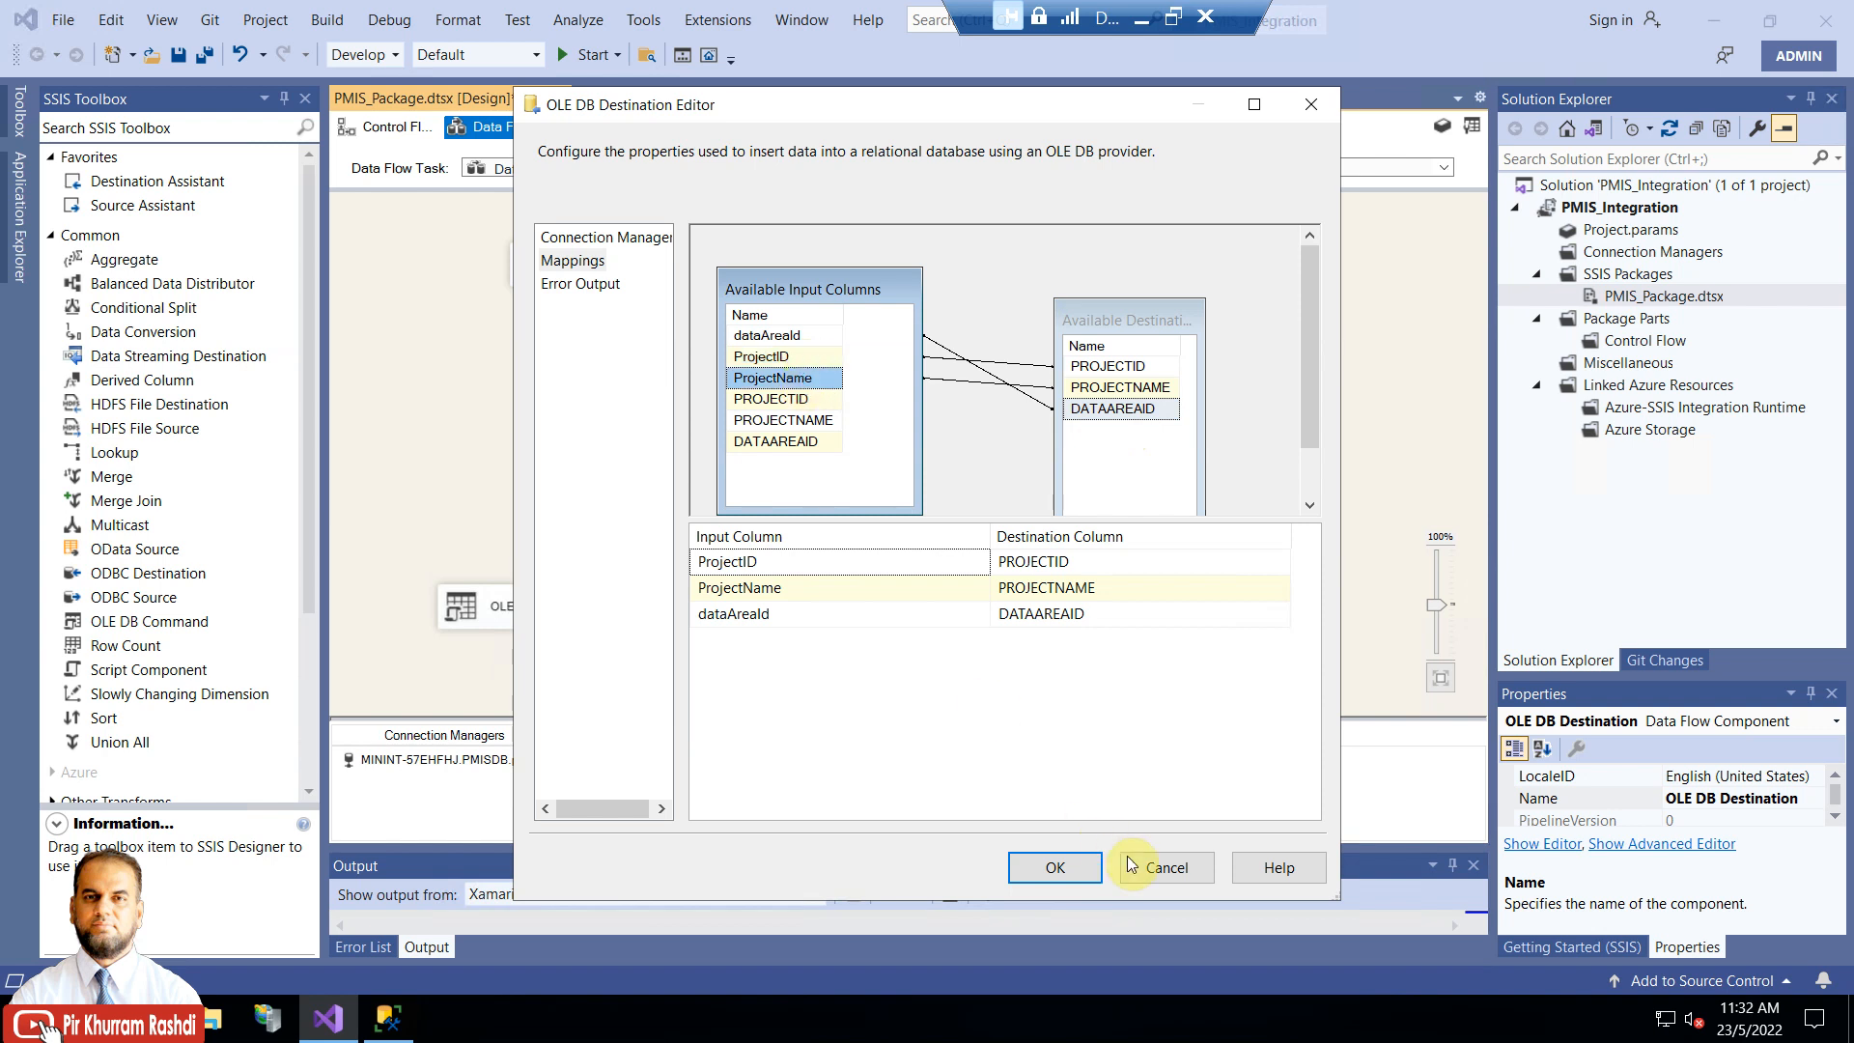
{"action": "left_click", "coordinate": [1163, 866]}
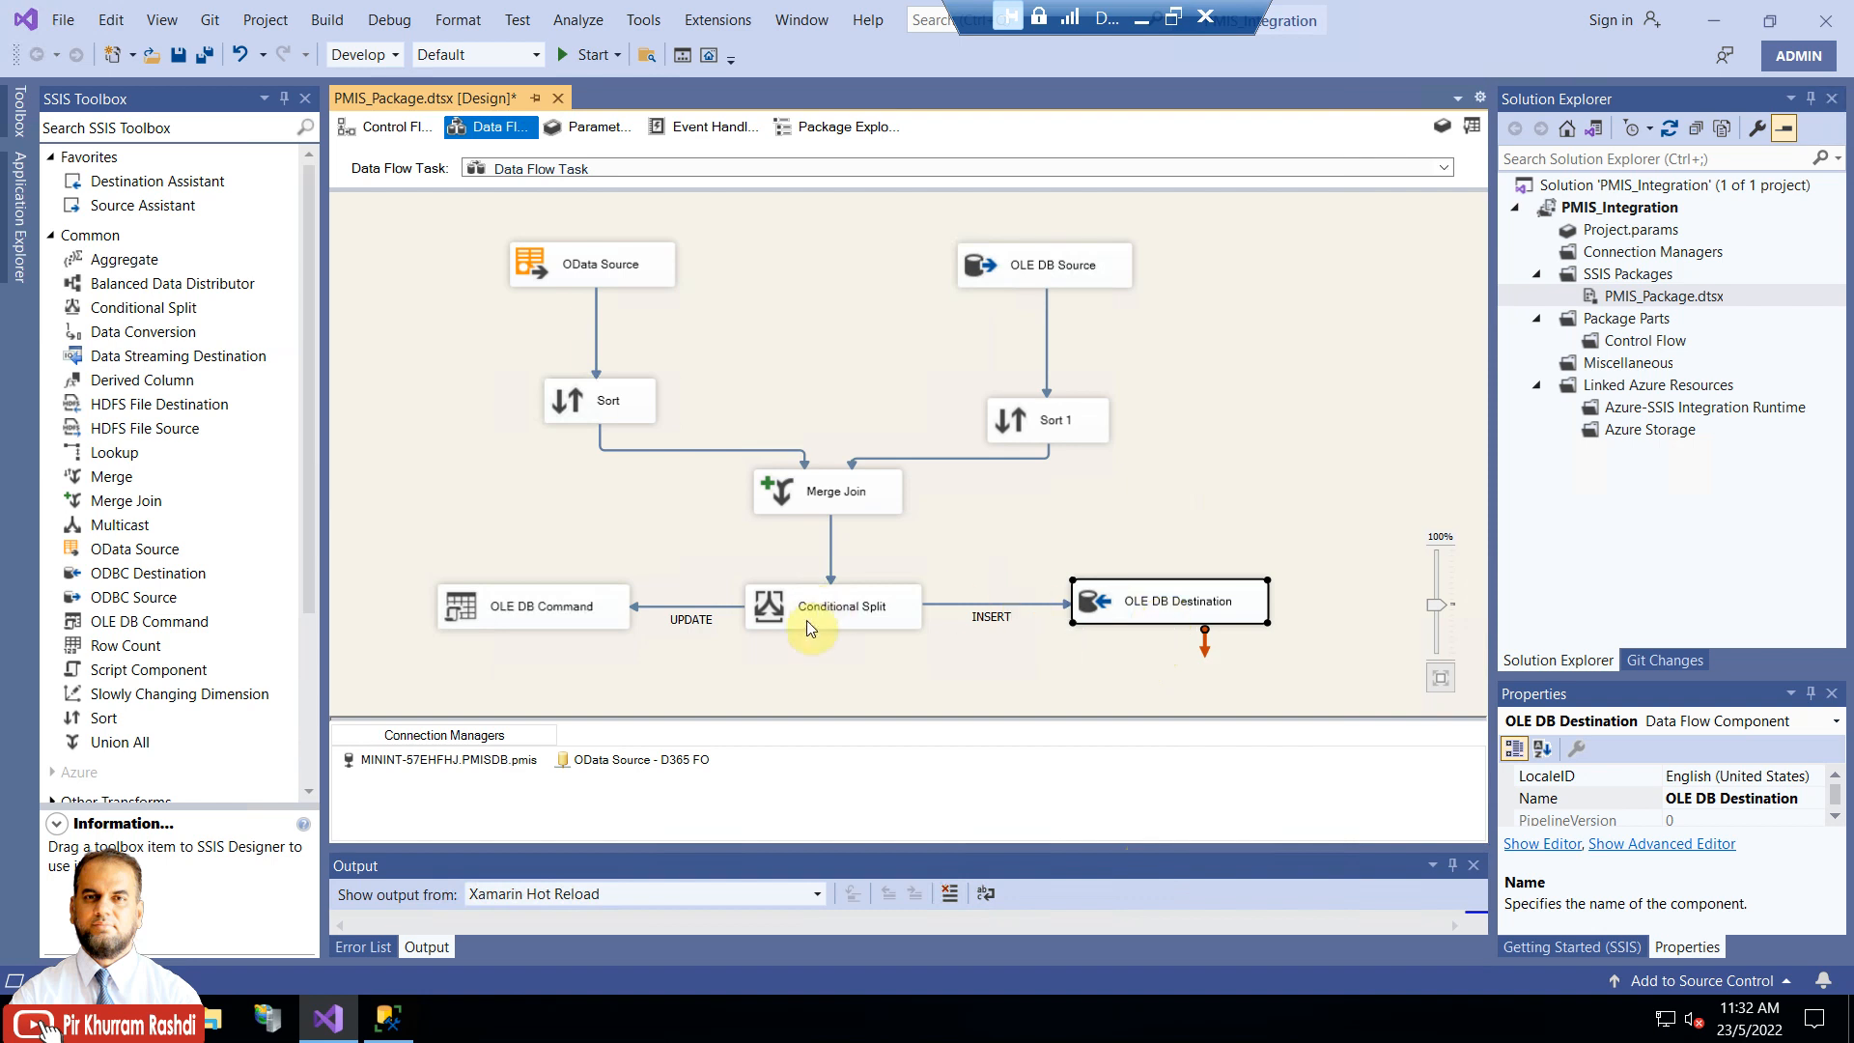
Add a second OLE DB Command above the existing one in the data flow, and delete the new component
{"action": "right_click", "coordinate": [587, 616]}
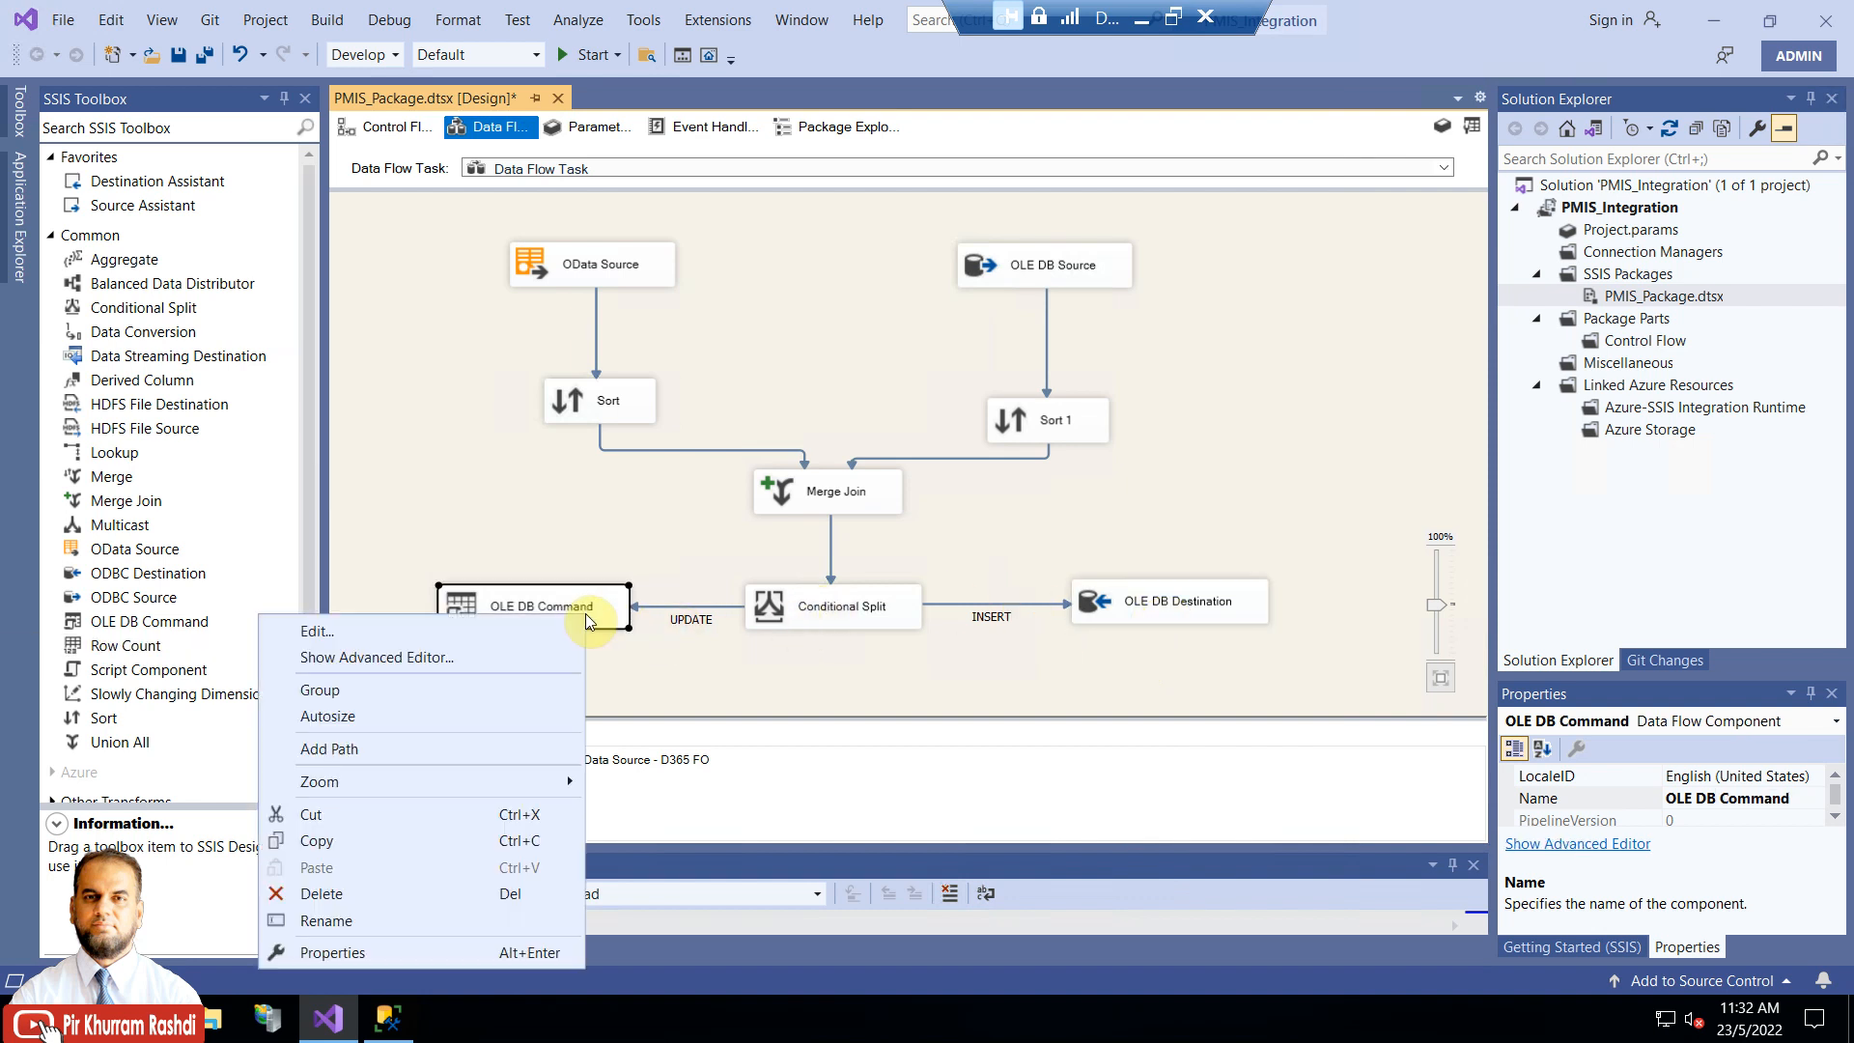
{"action": "left_click", "coordinate": [537, 508]}
{"action": "left_click", "coordinate": [538, 607]}
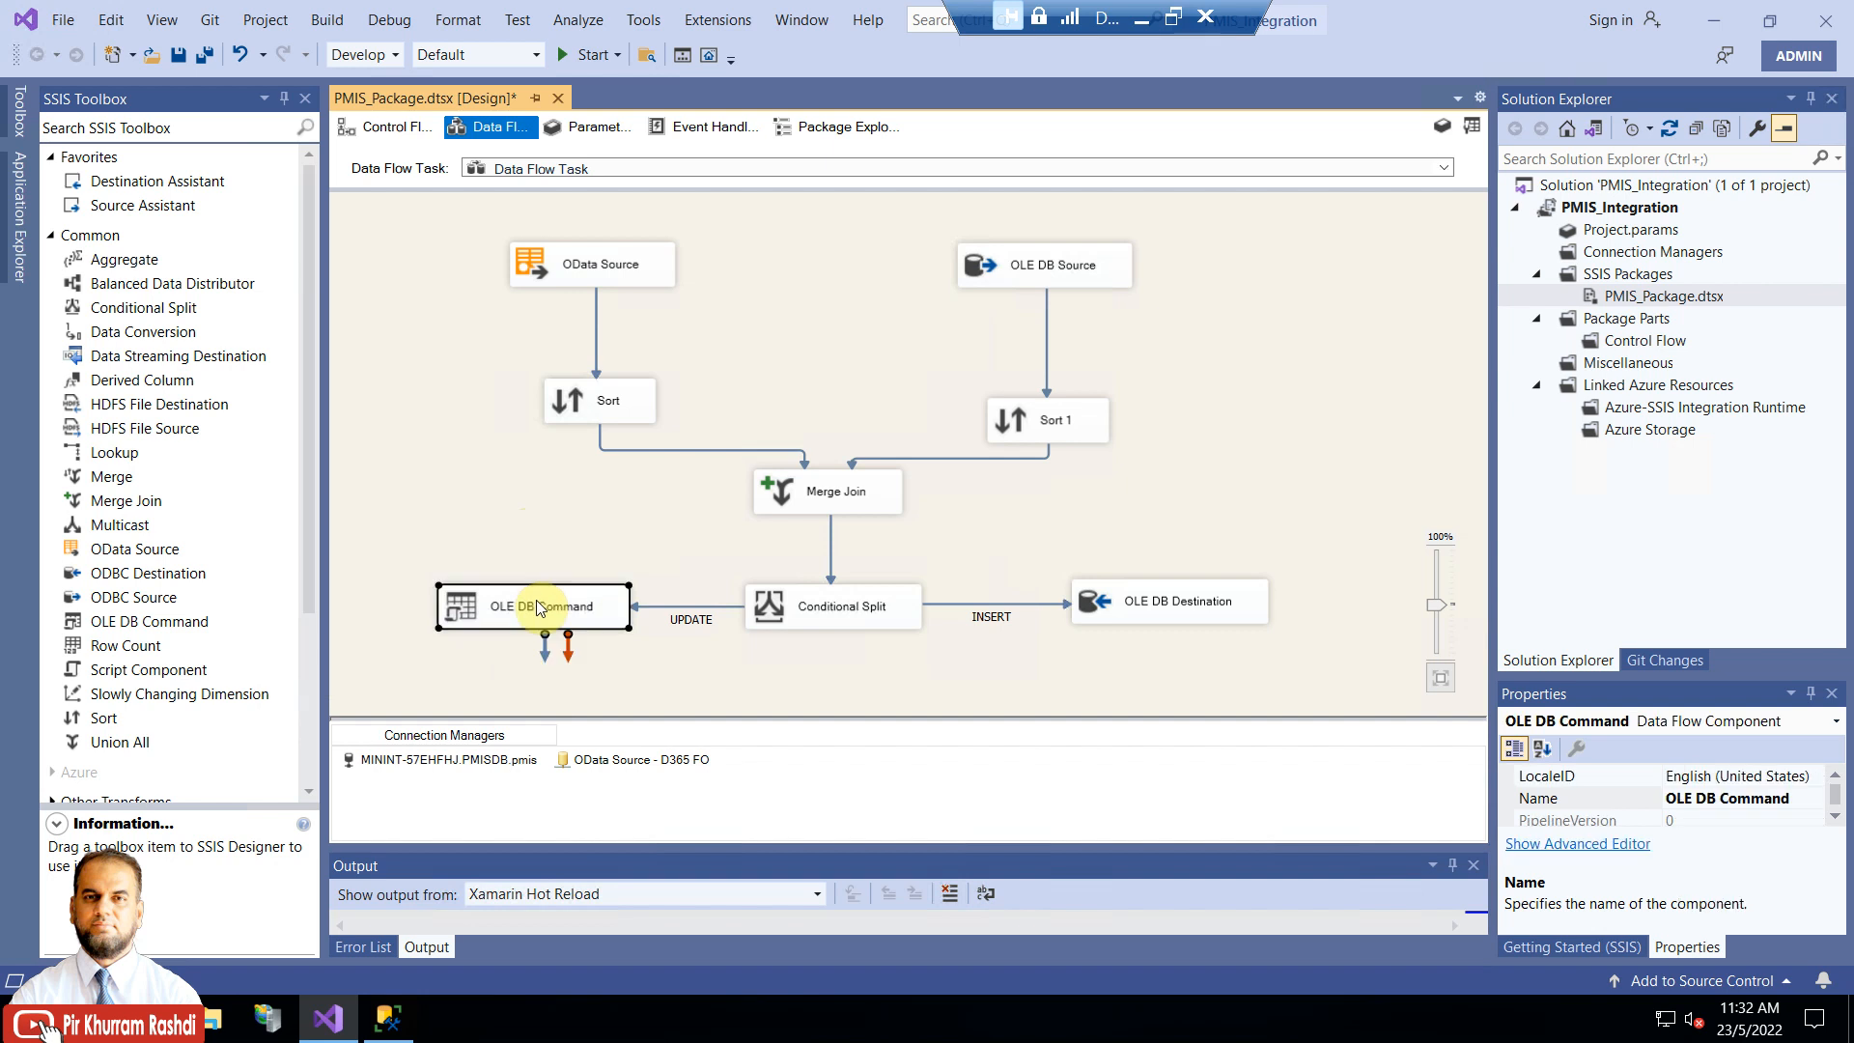
{"action": "left_click", "coordinate": [116, 626]}
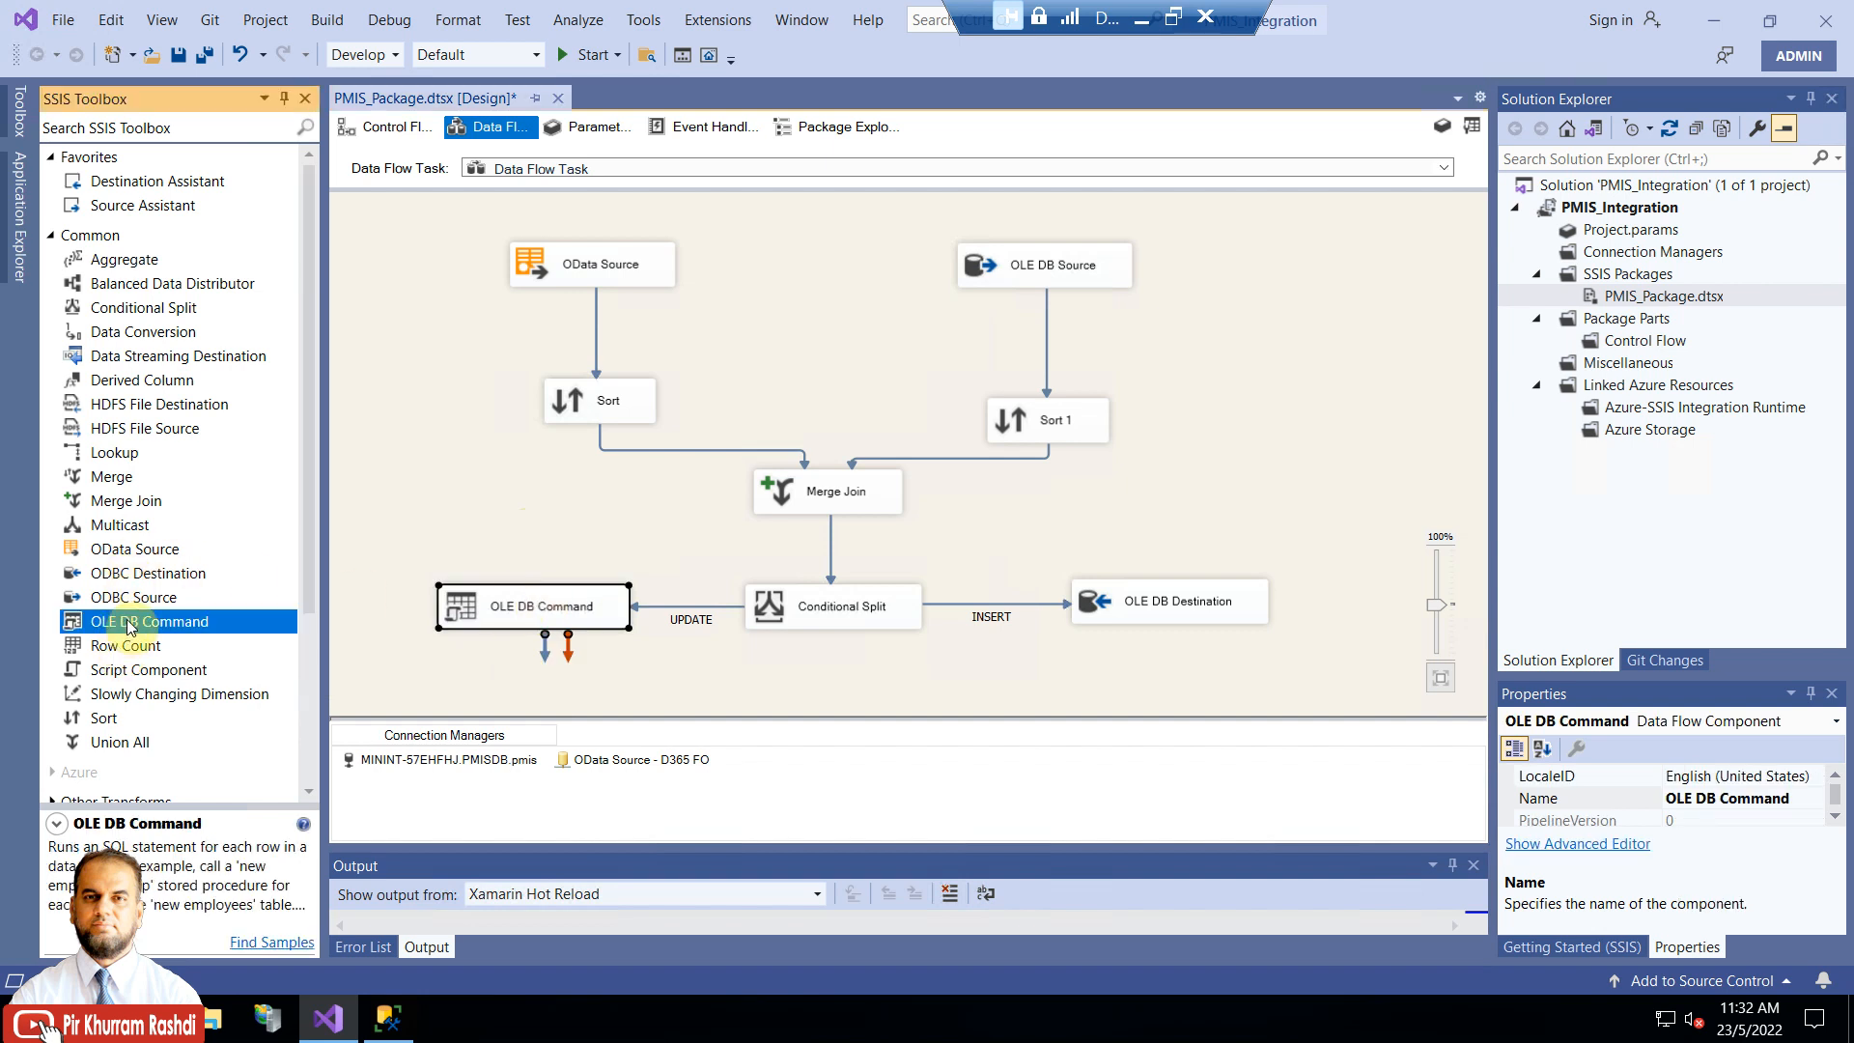
{"action": "left_click_drag", "start_coordinate": [115, 626], "coordinate": [466, 493]}
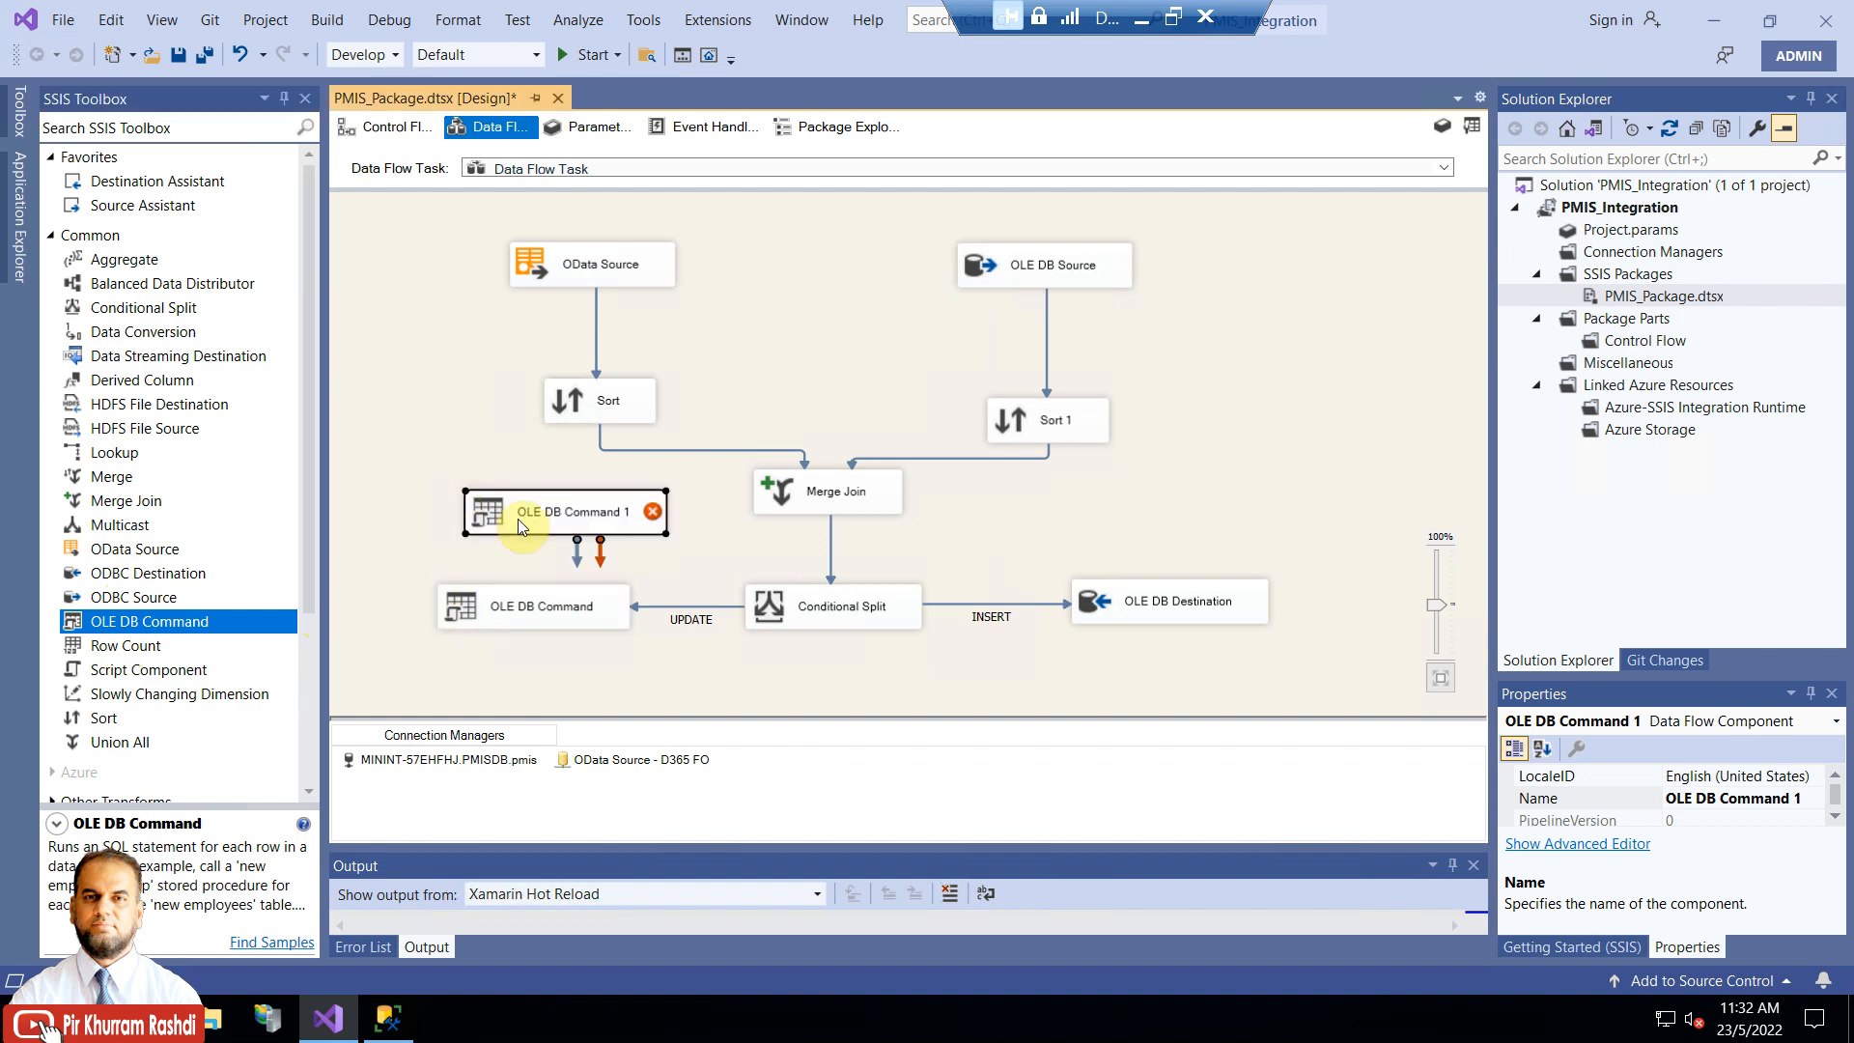
{"action": "right_click", "coordinate": [572, 516]}
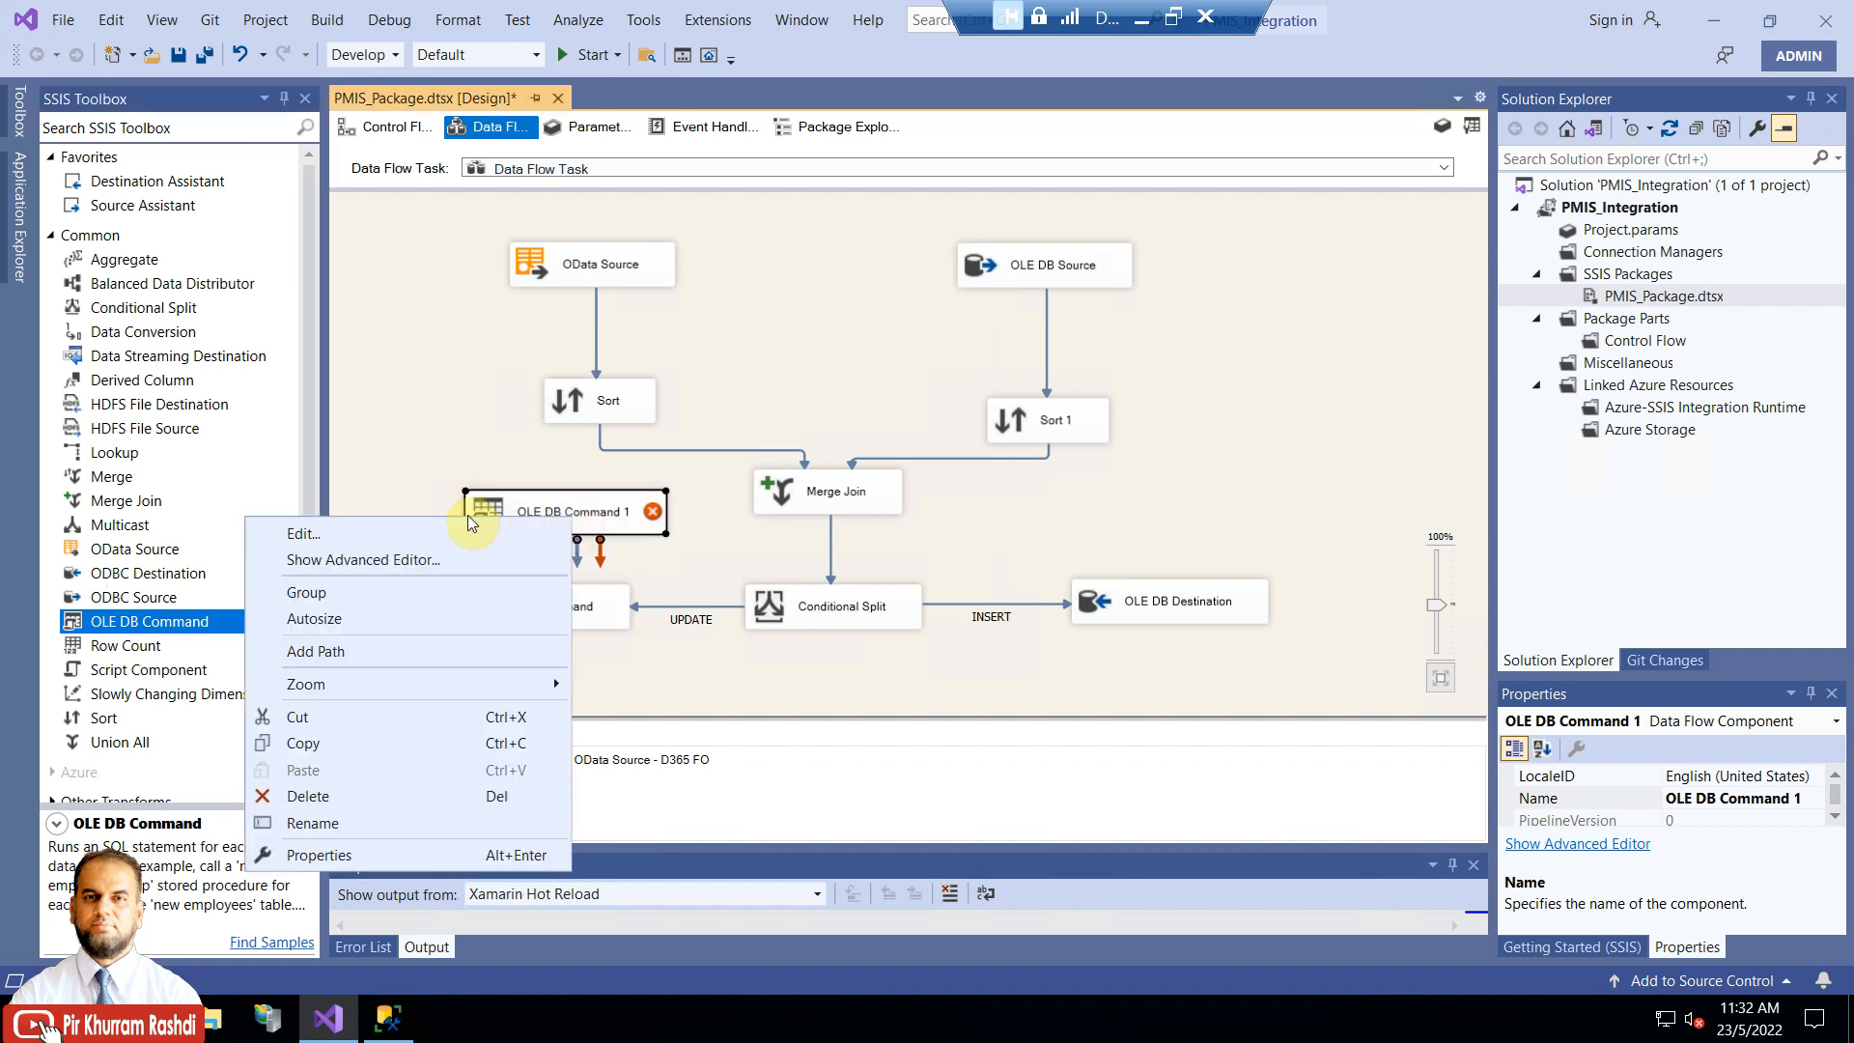
{"action": "left_click", "coordinate": [349, 796]}
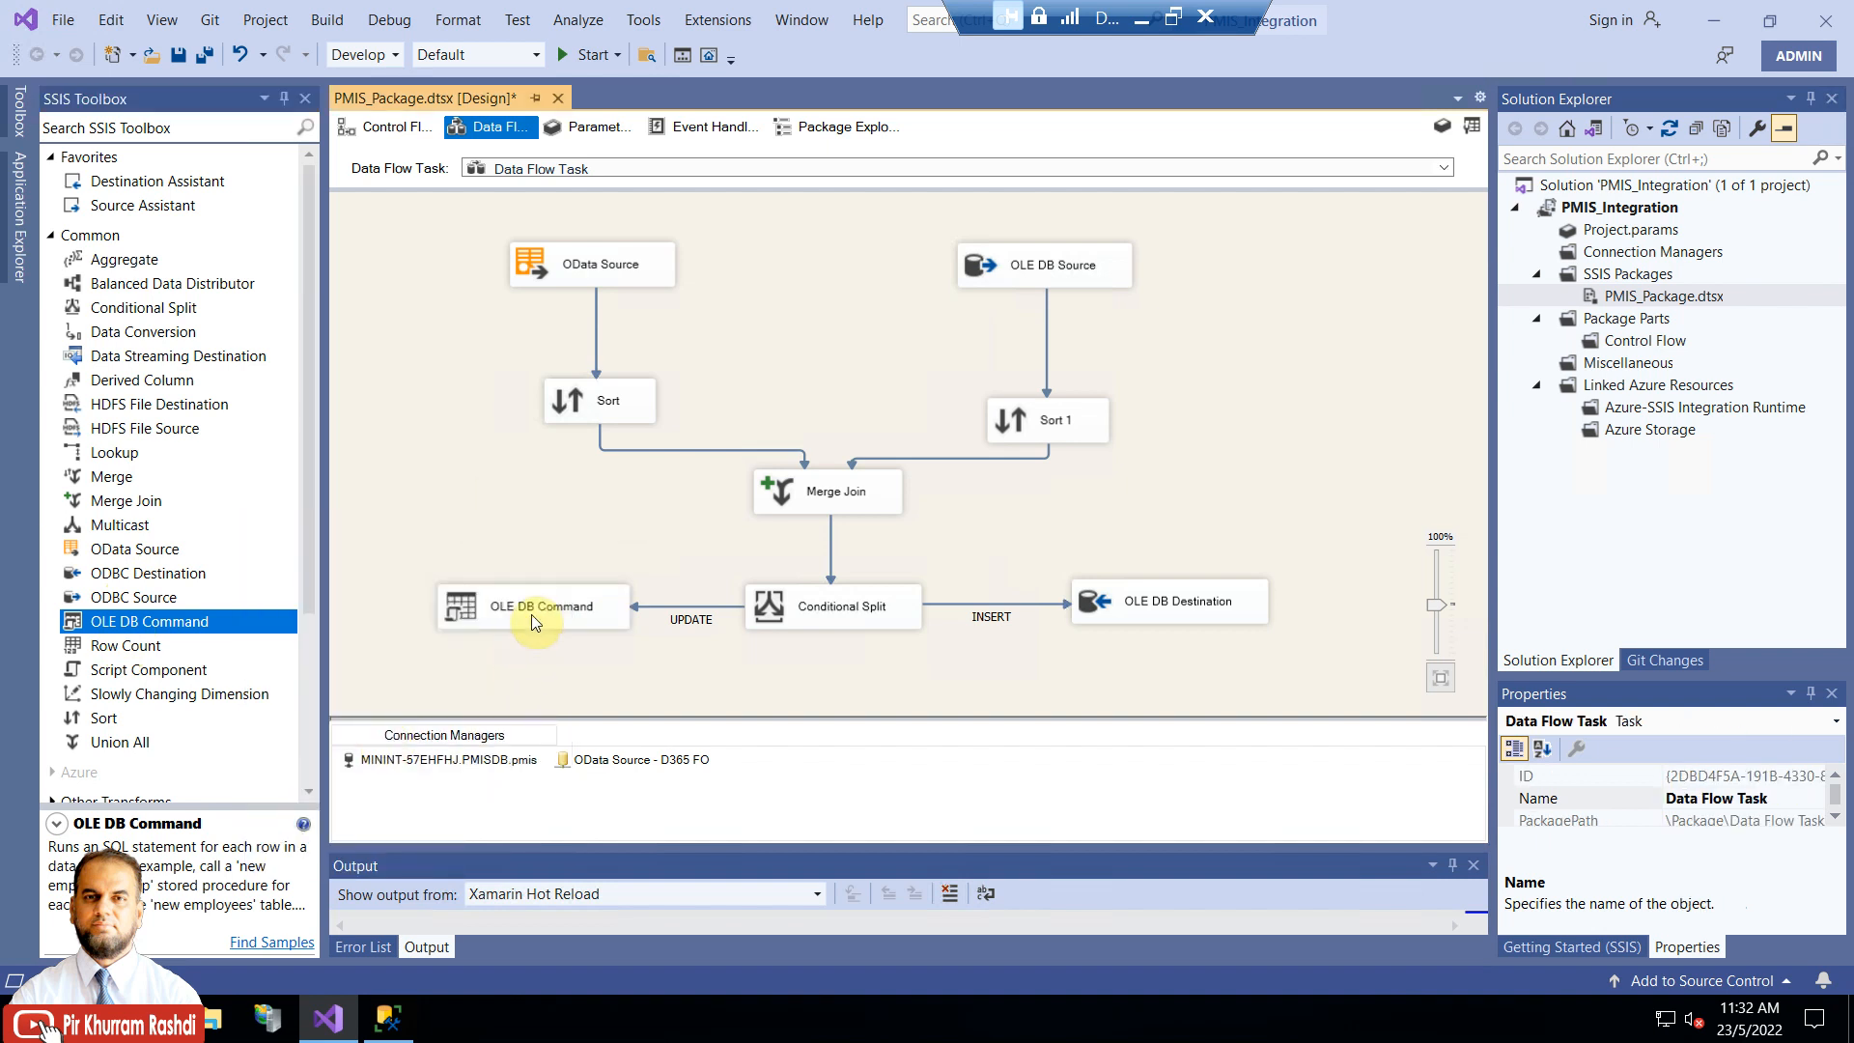
Open the advanced editor of the OLE DB Command, widen it, and show the full SqlCommand statement from its component properties
{"action": "right_click", "coordinate": [531, 614]}
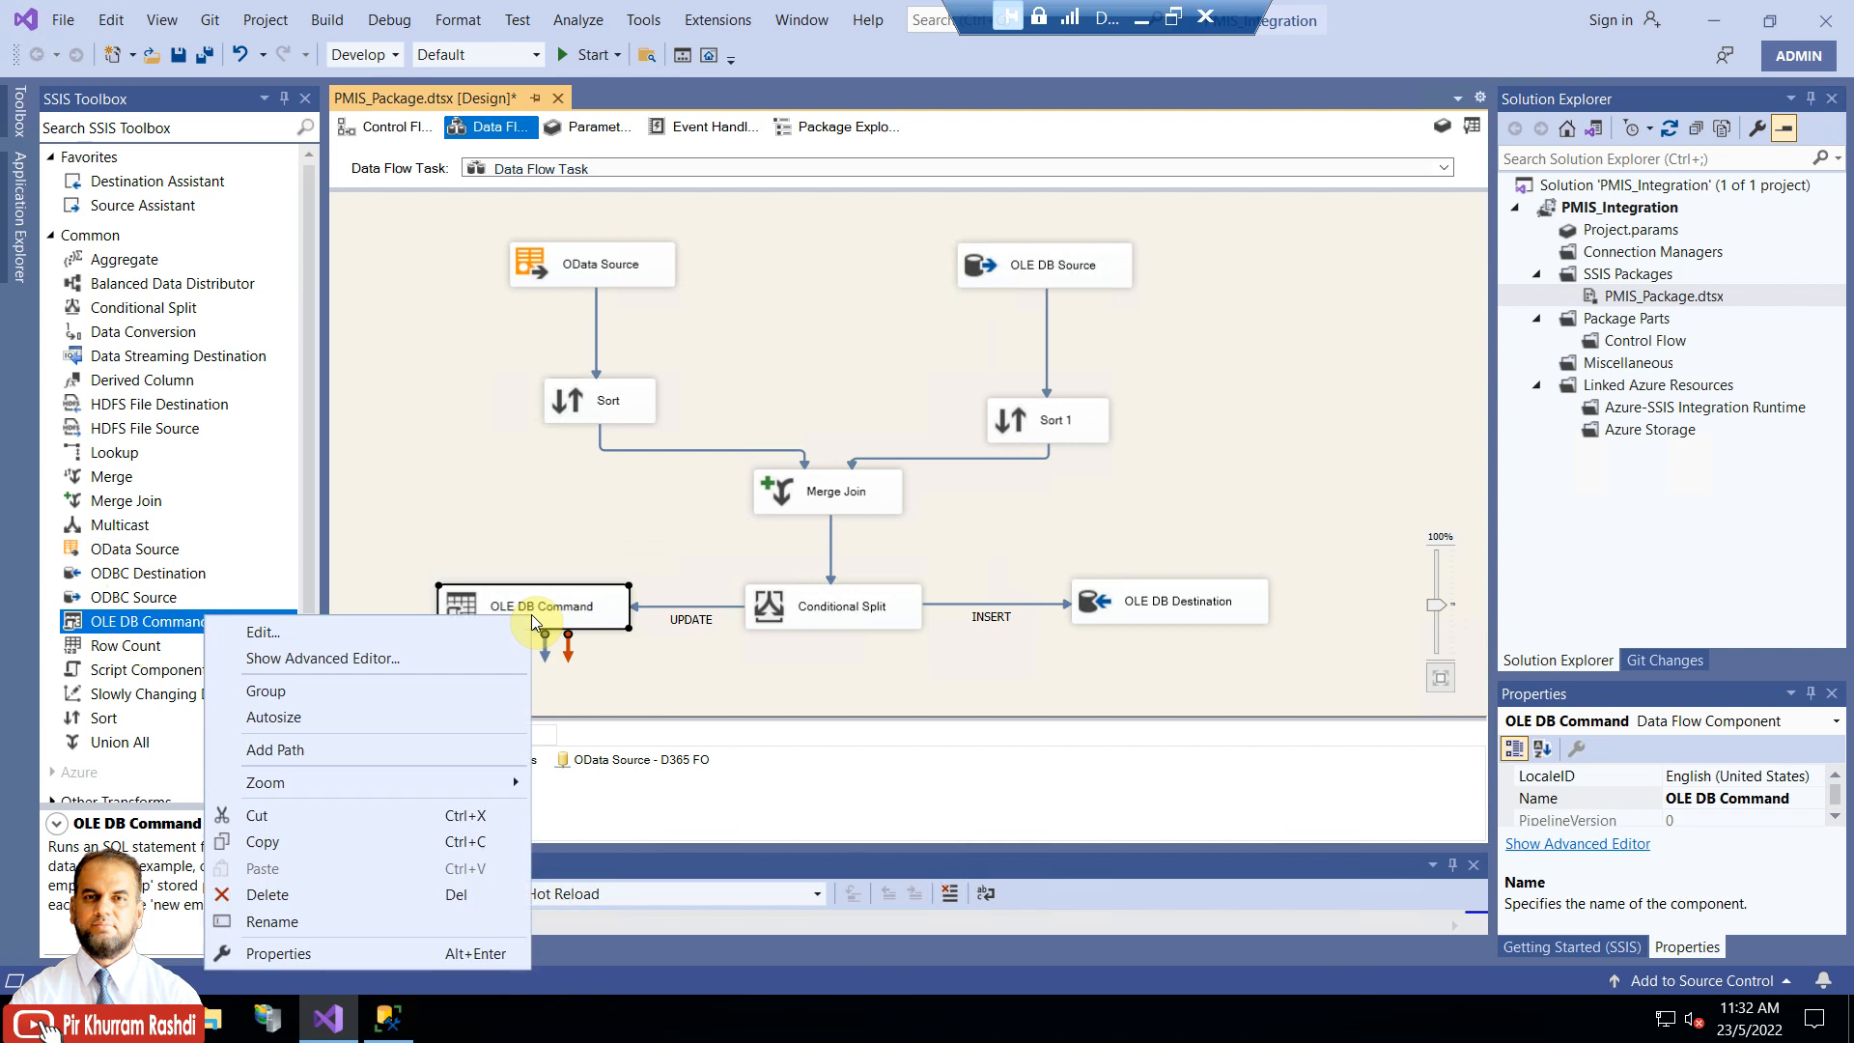
{"action": "left_click", "coordinate": [410, 634]}
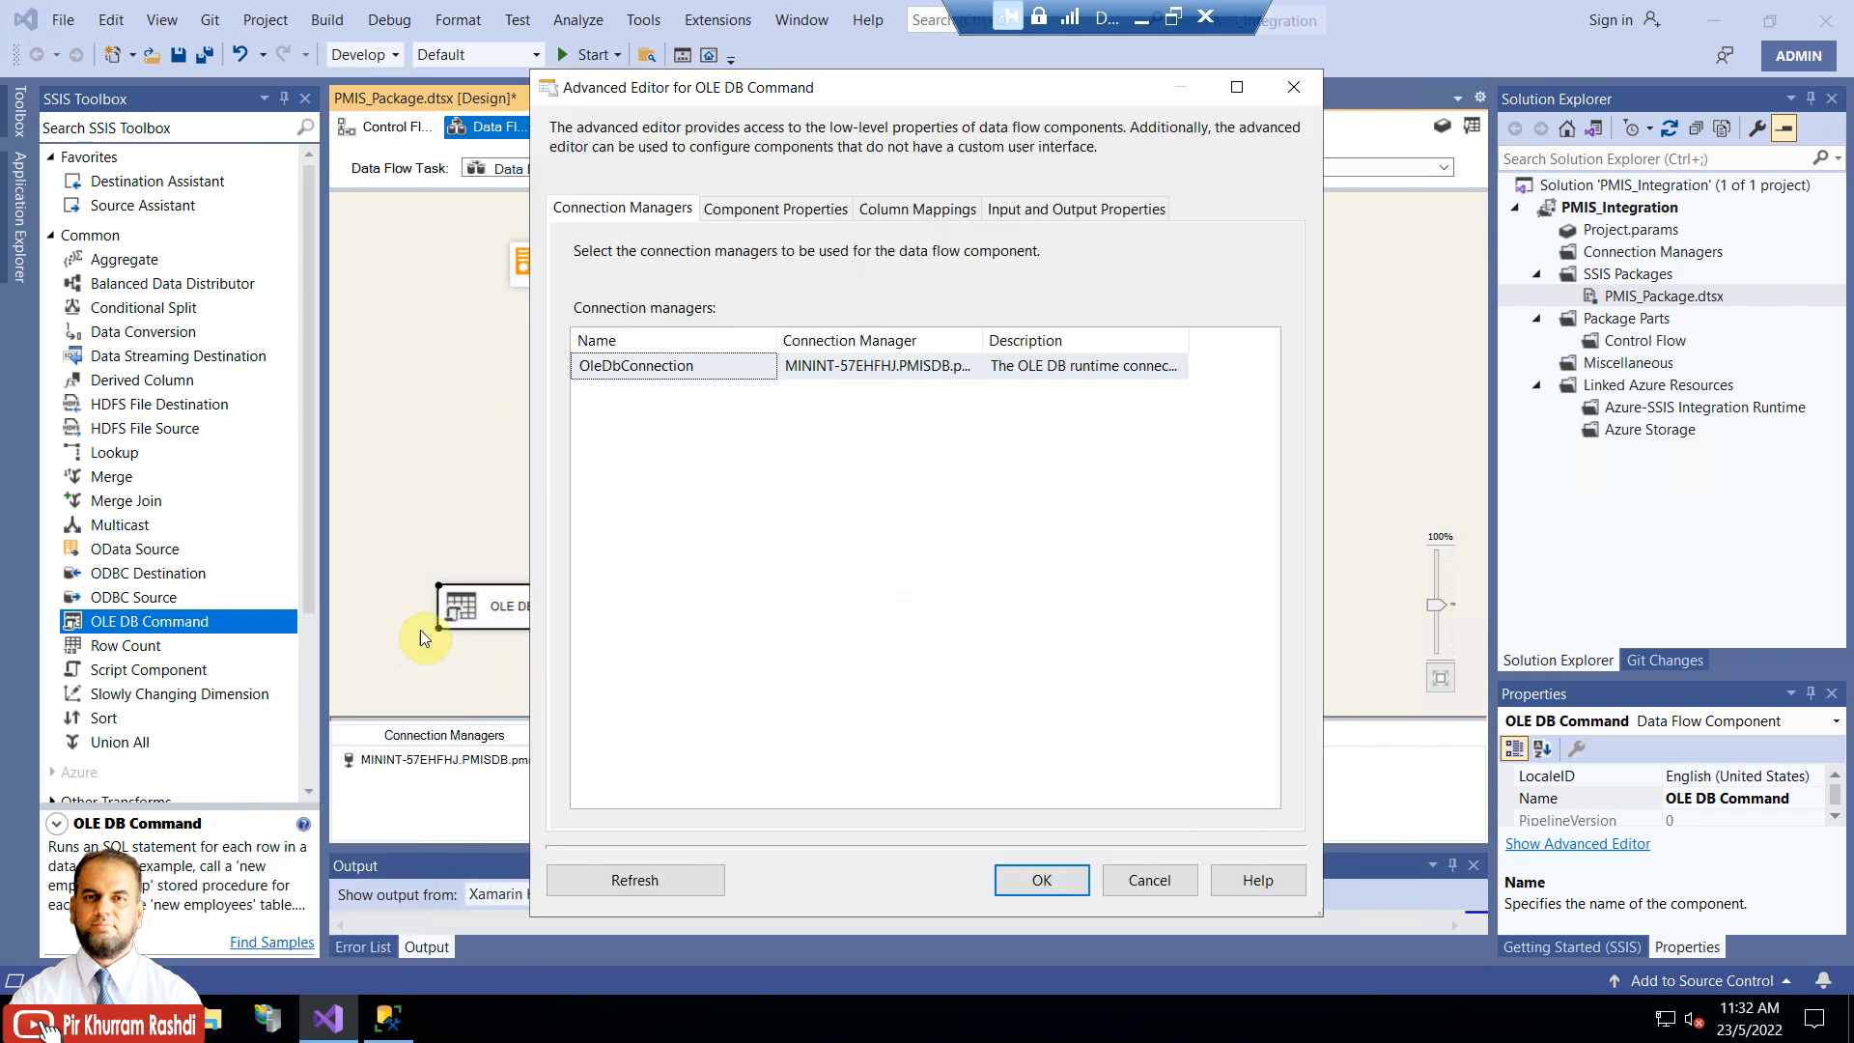
{"action": "left_click", "coordinate": [773, 211]}
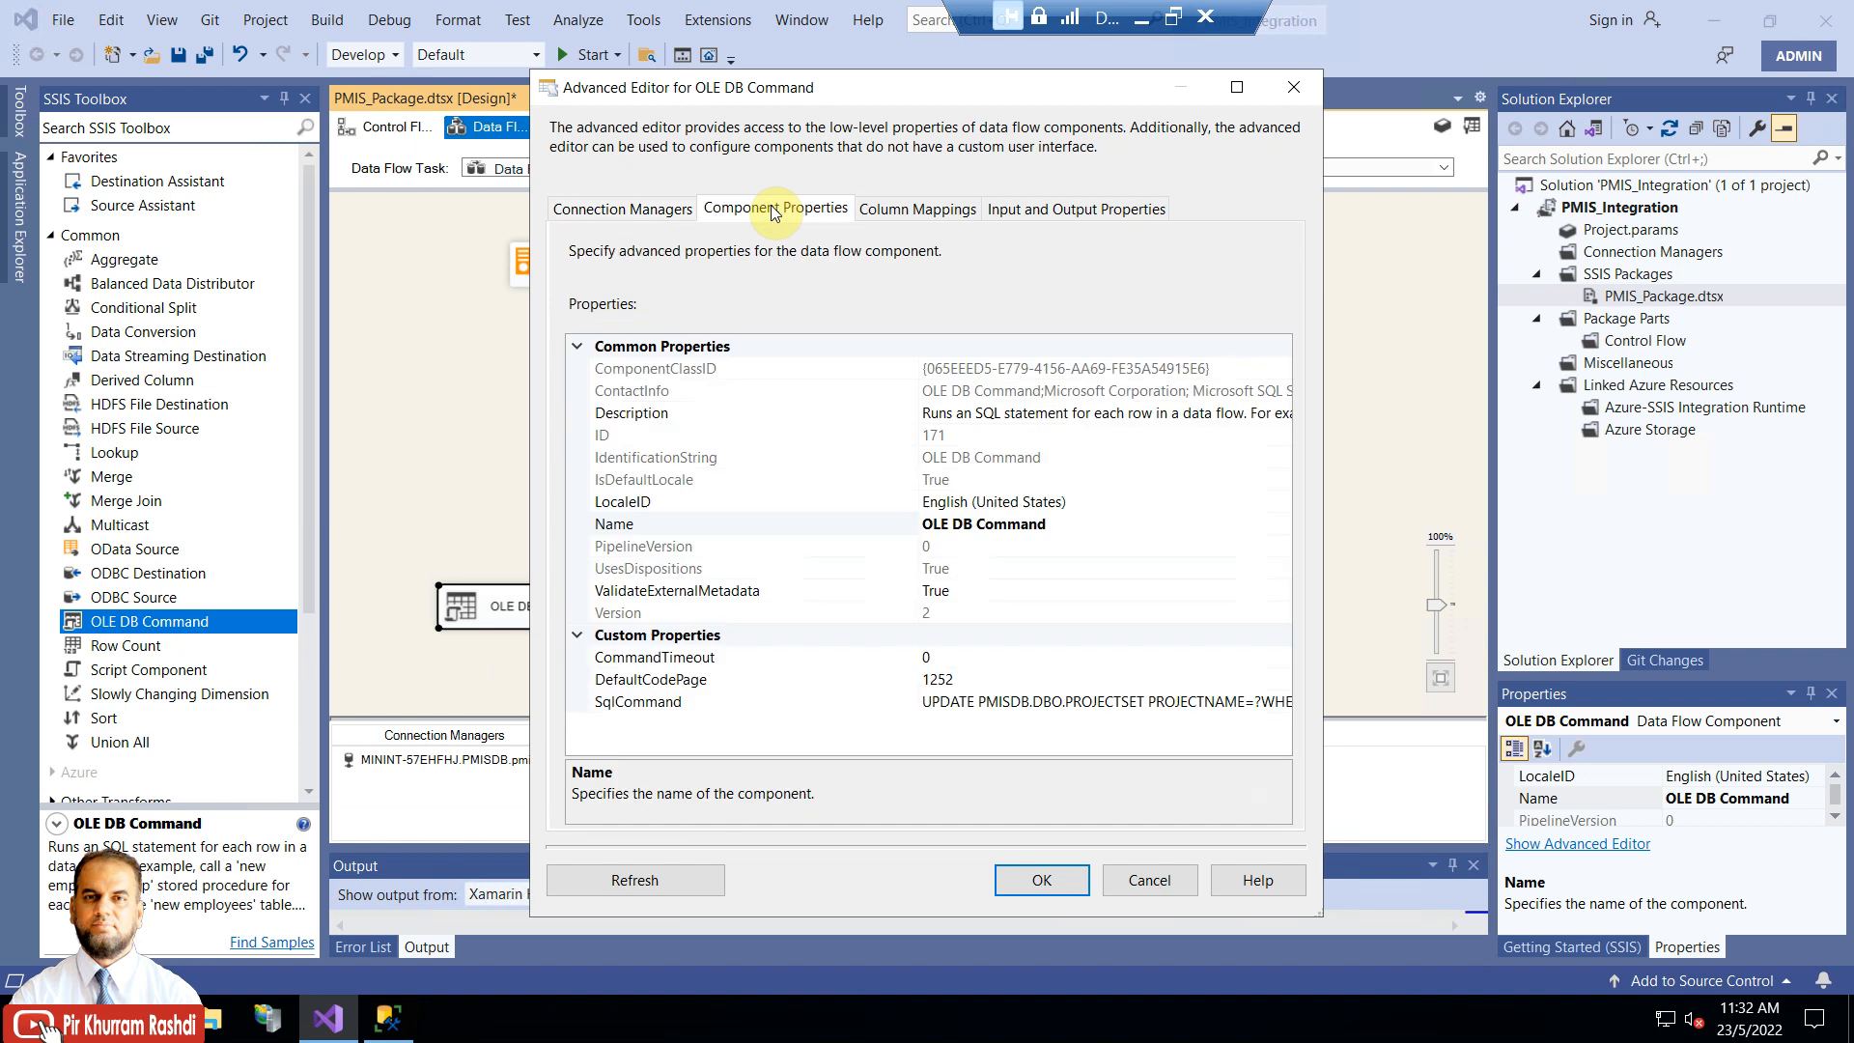
{"action": "left_click_drag", "start_coordinate": [1321, 508], "coordinate": [1535, 465]}
{"action": "left_click", "coordinate": [1056, 701]}
{"action": "left_click", "coordinate": [1499, 703]}
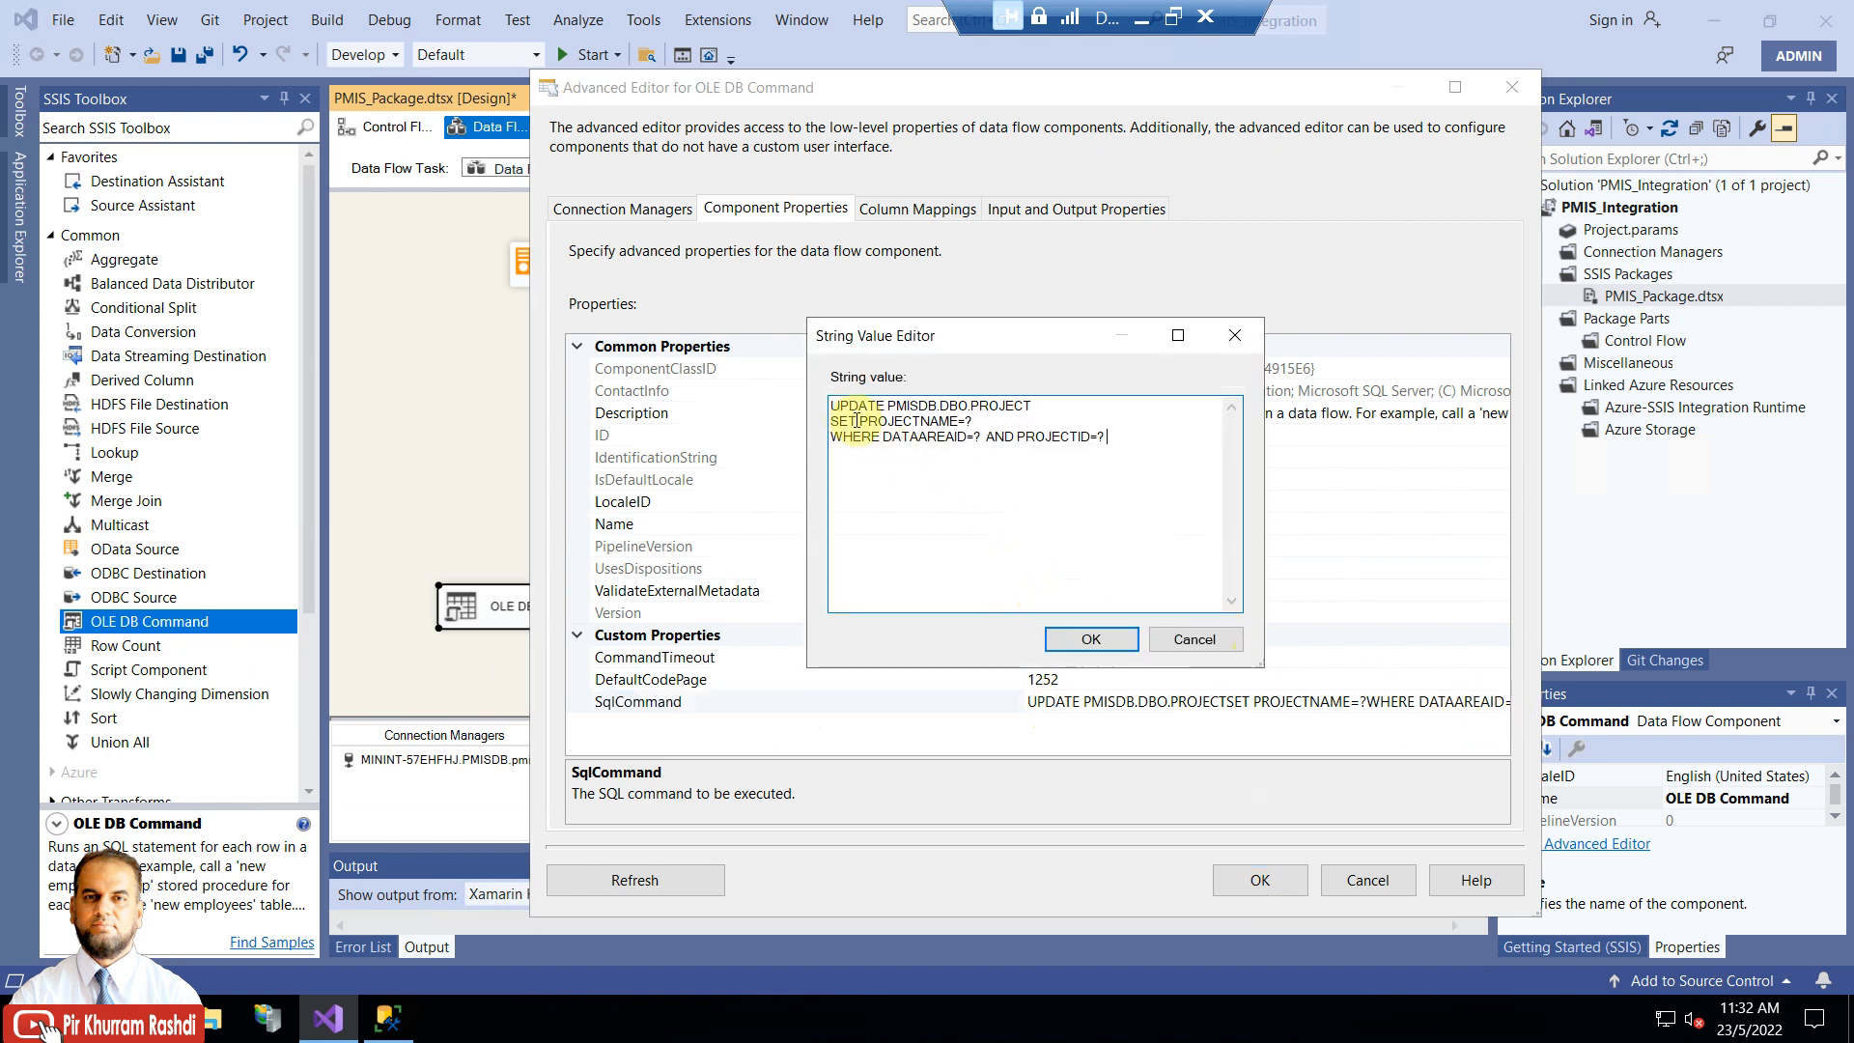
Compare the statement's PMISDB.DBO.PROJECT target with the PMISDB database and dbo.Project table in SQL Server Management Studio, and return to Visual Studio
{"action": "left_click_drag", "start_coordinate": [831, 406], "coordinate": [886, 407]}
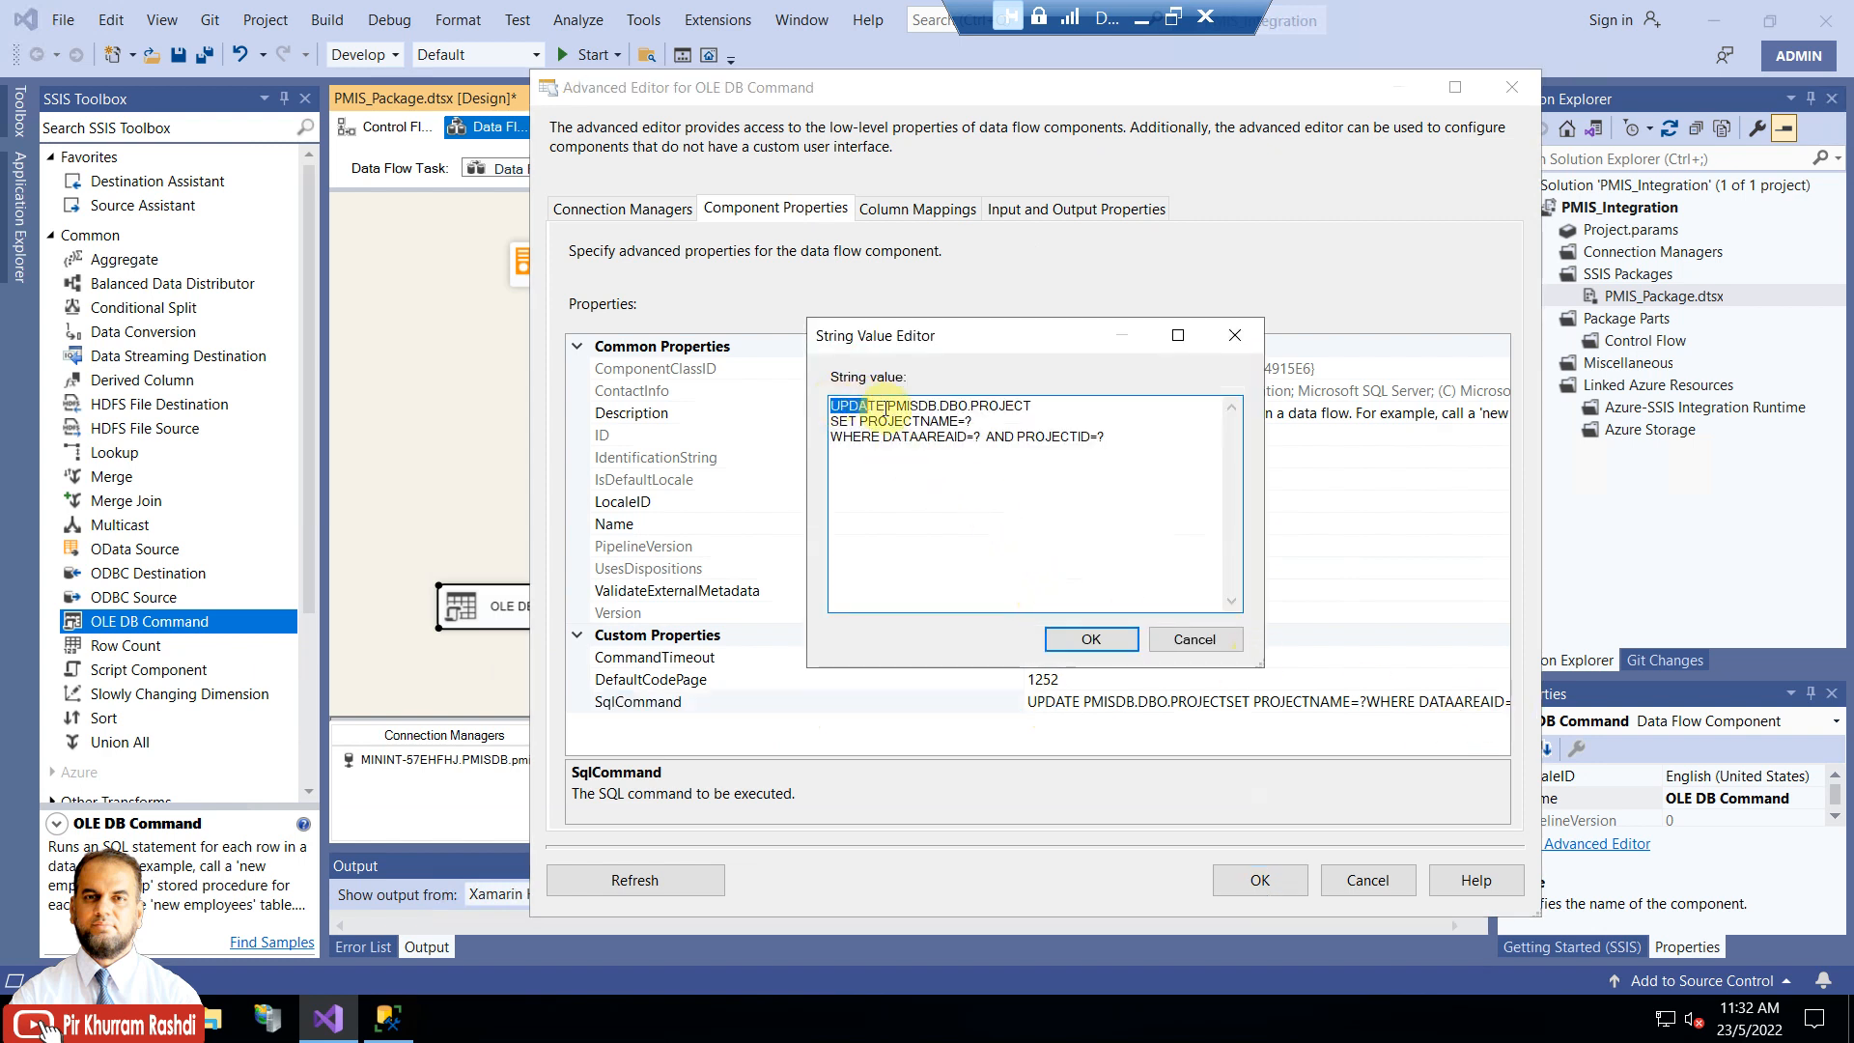
{"action": "left_click", "coordinate": [889, 407]}
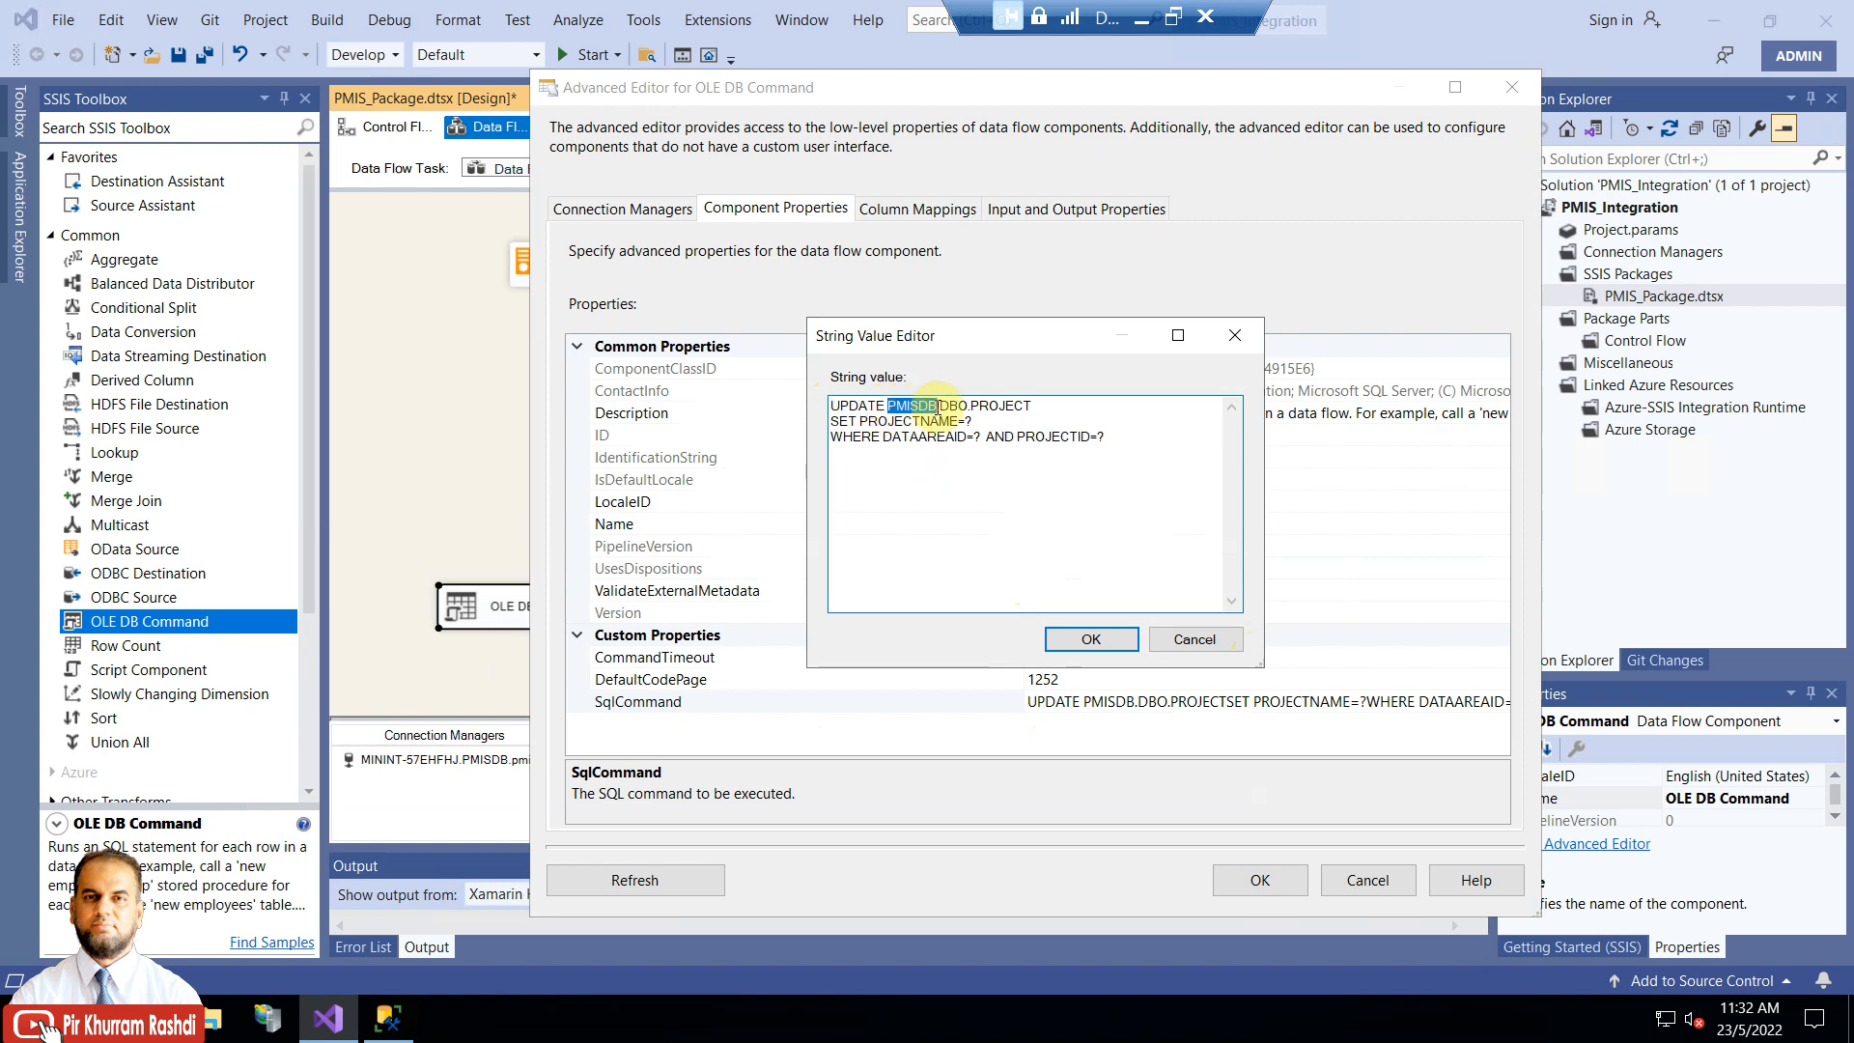
{"action": "left_click_drag", "start_coordinate": [940, 406], "coordinate": [1048, 405]}
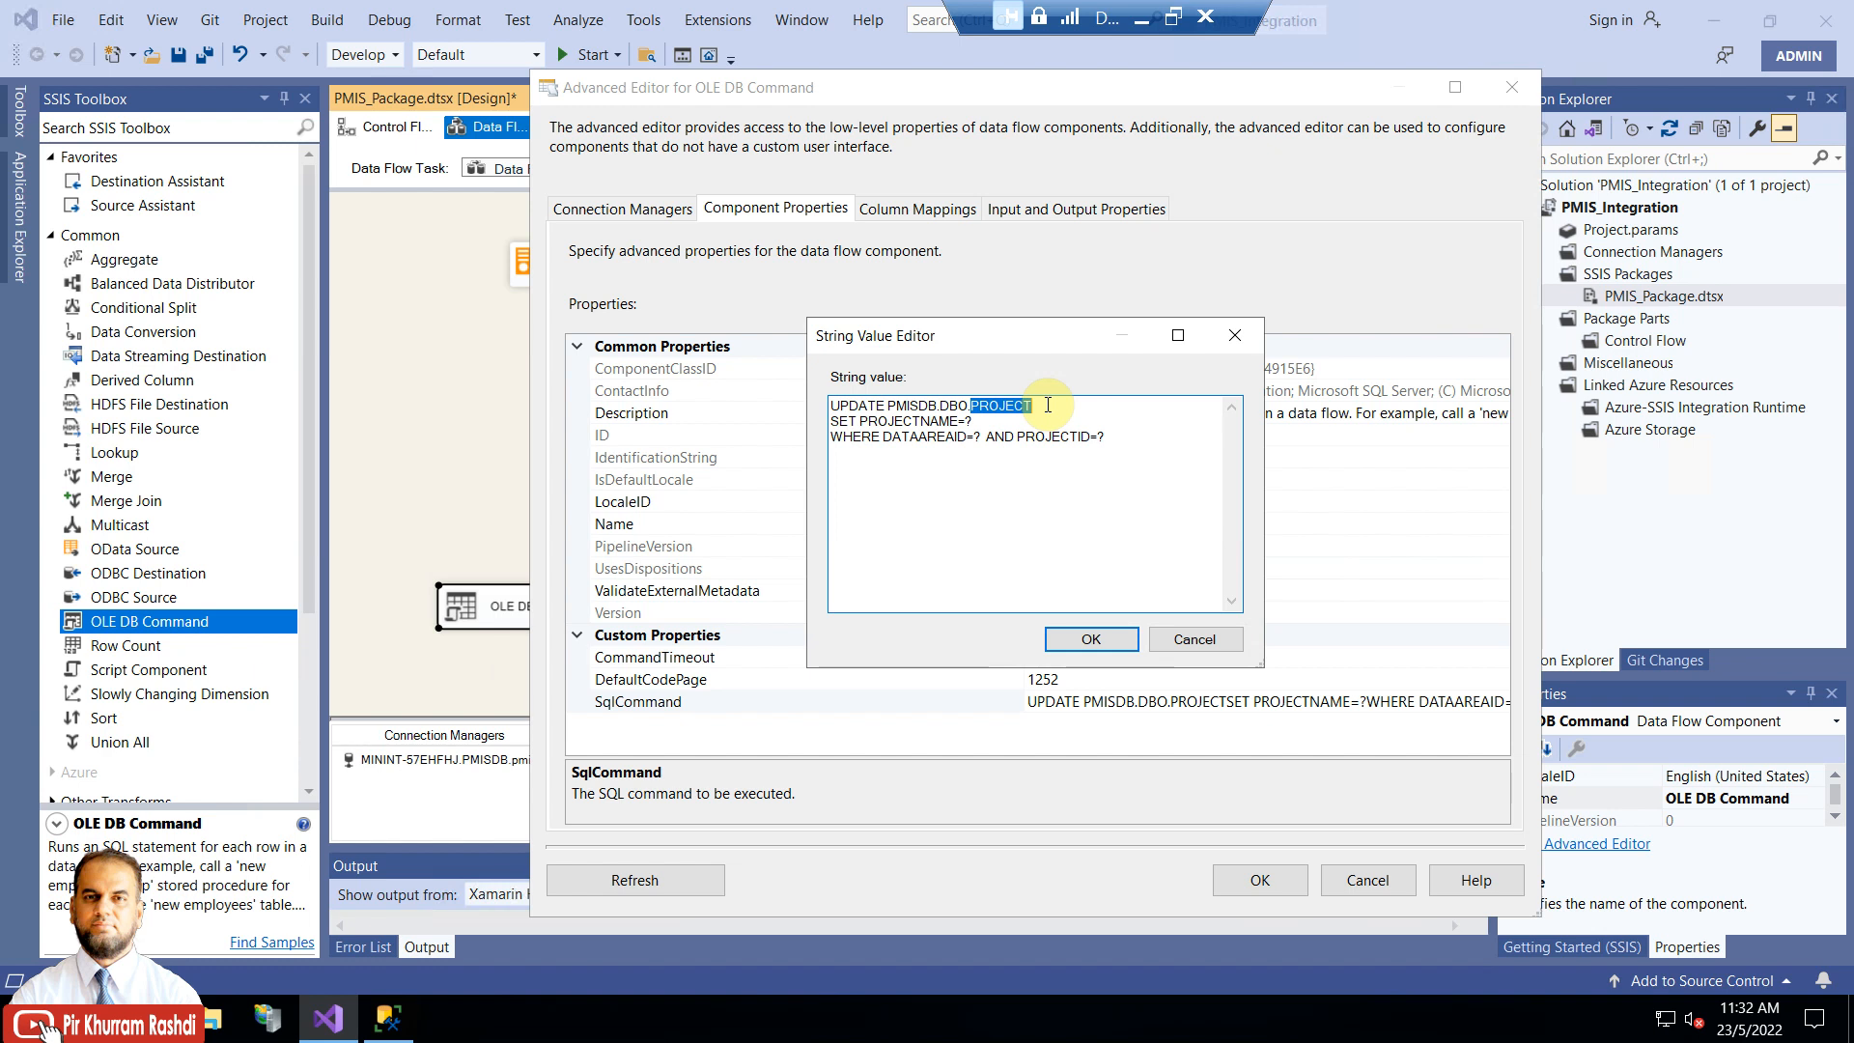
{"action": "left_click", "coordinate": [387, 1001]}
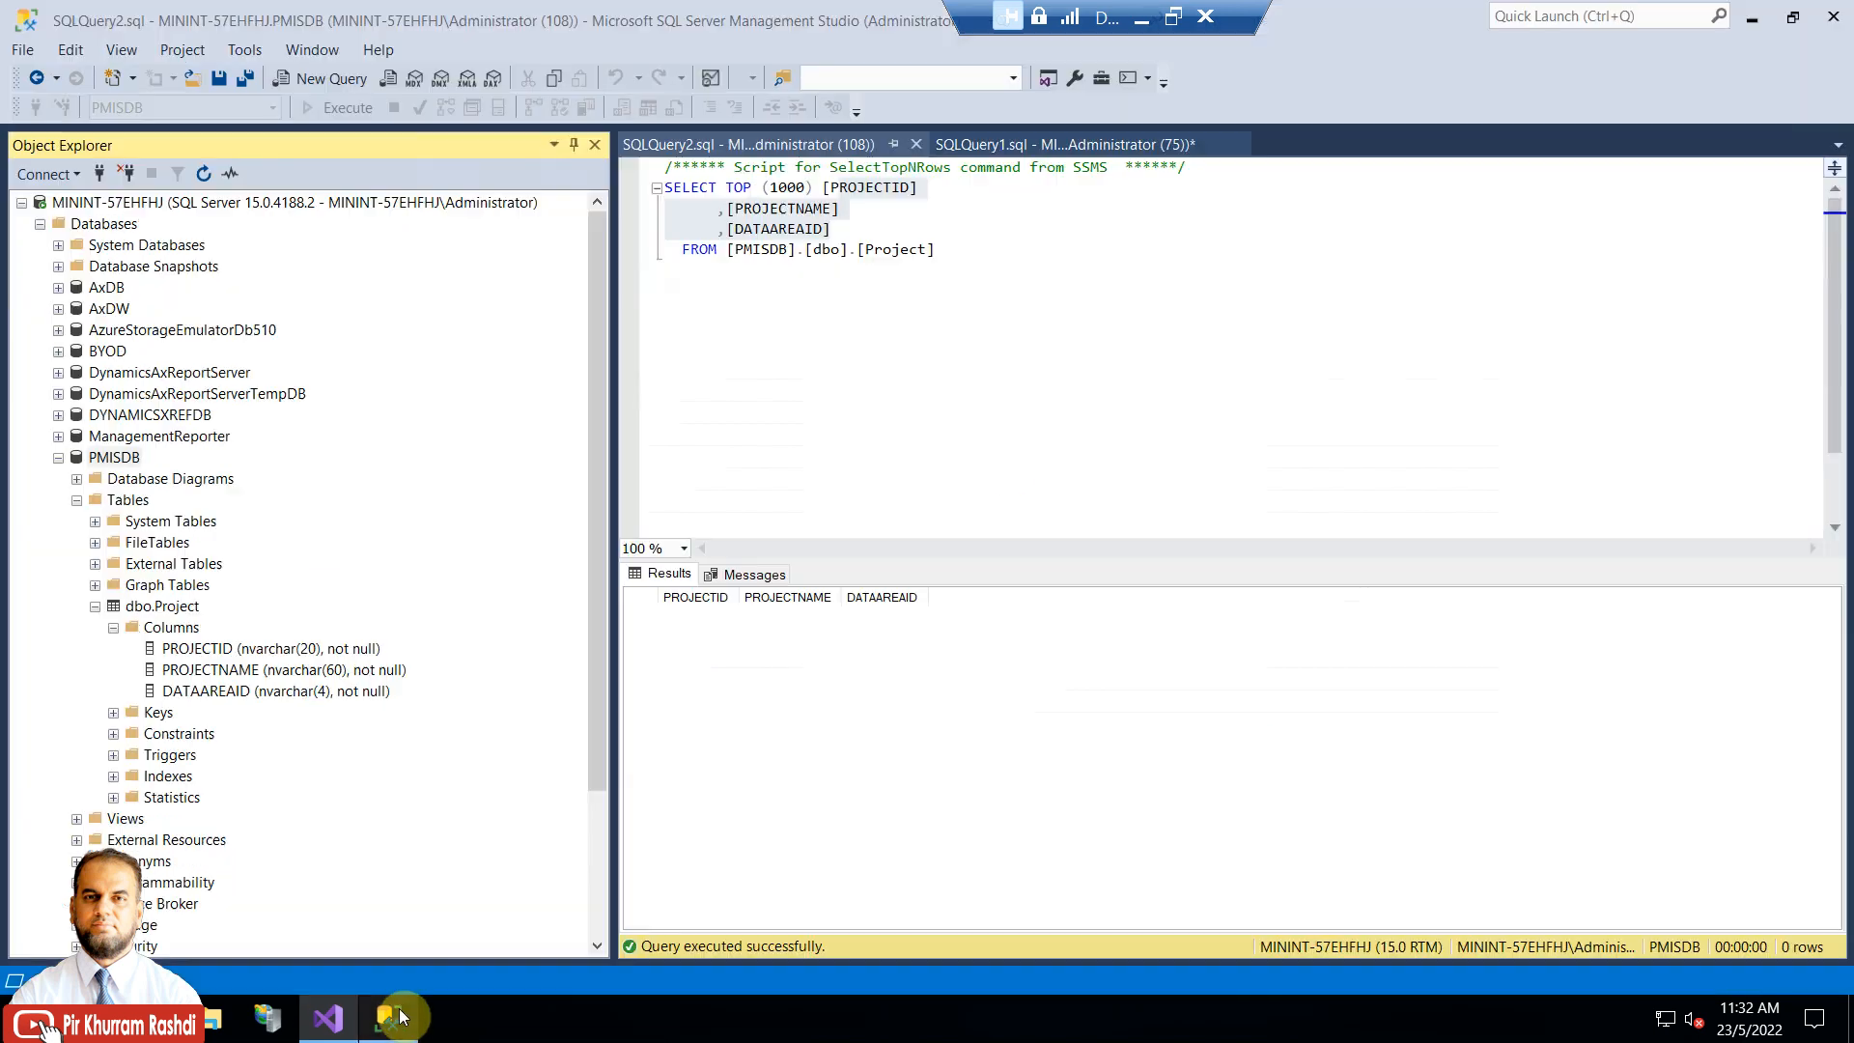
{"action": "left_click", "coordinate": [170, 612]}
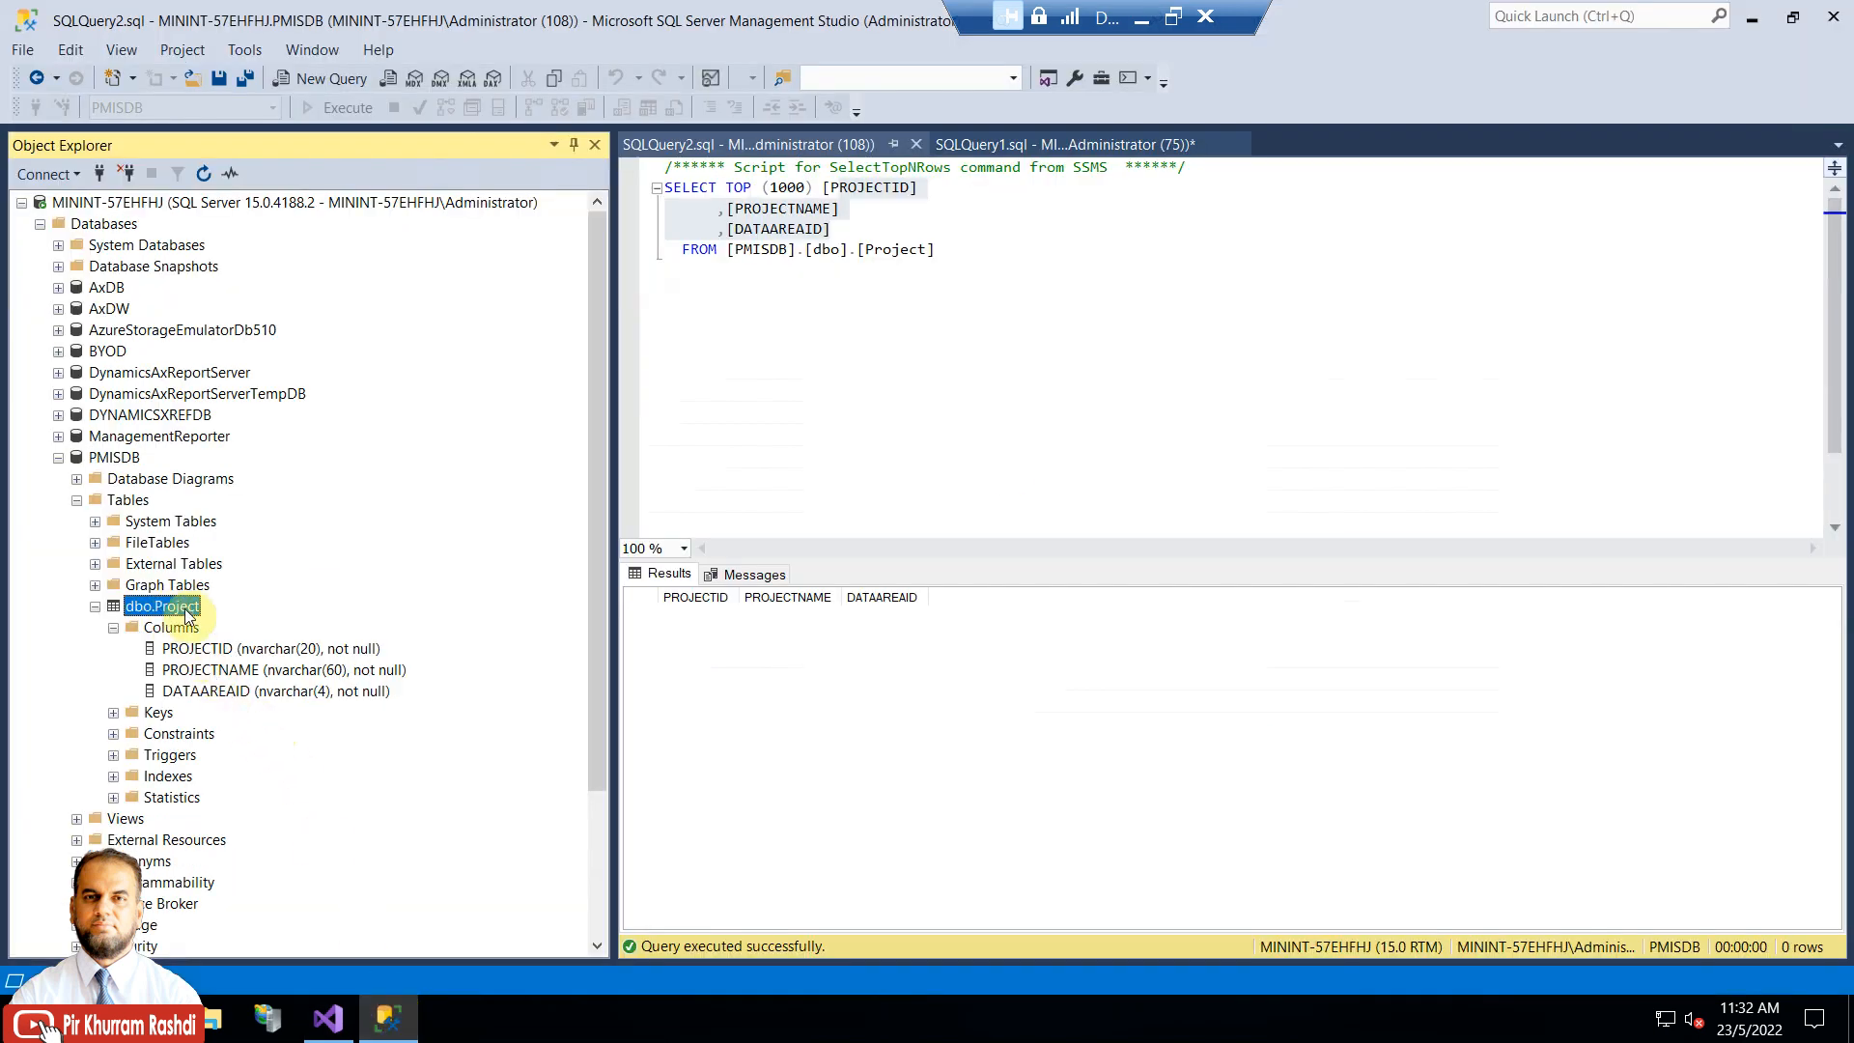
{"action": "left_click", "coordinate": [129, 461]}
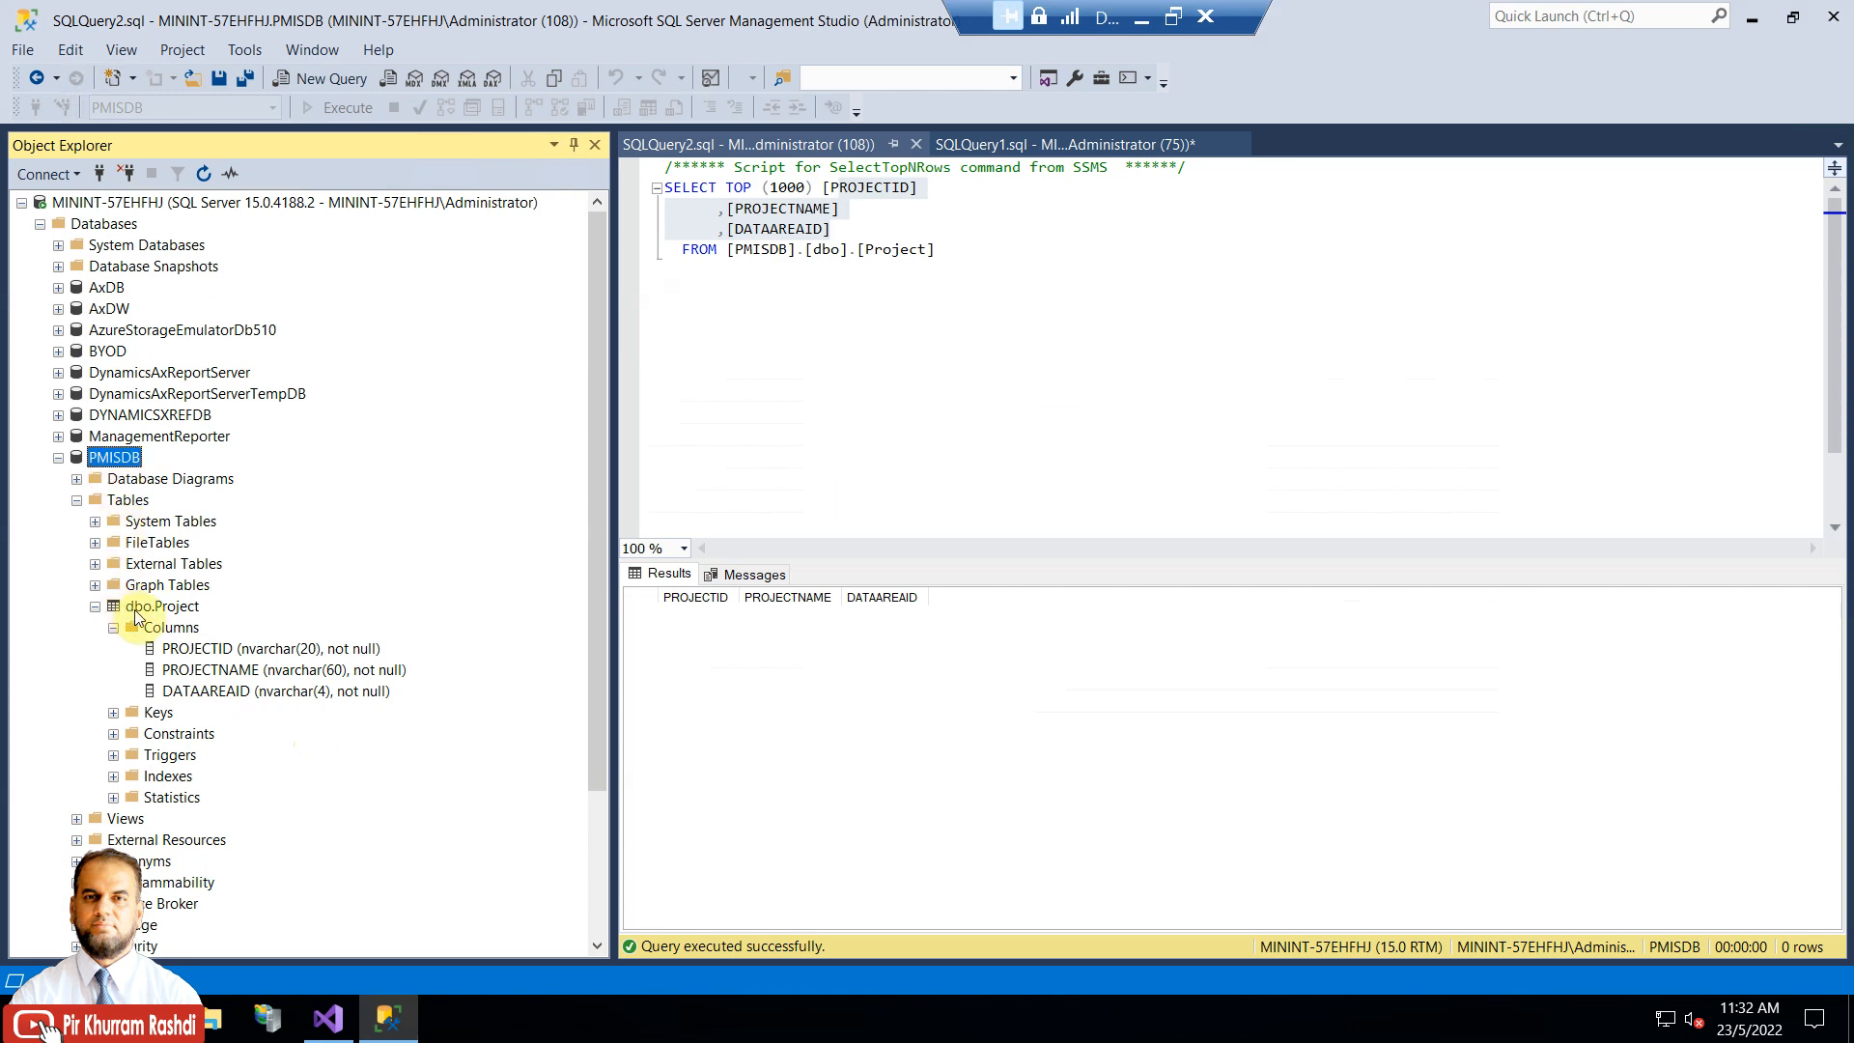
{"action": "left_click", "coordinate": [333, 1024]}
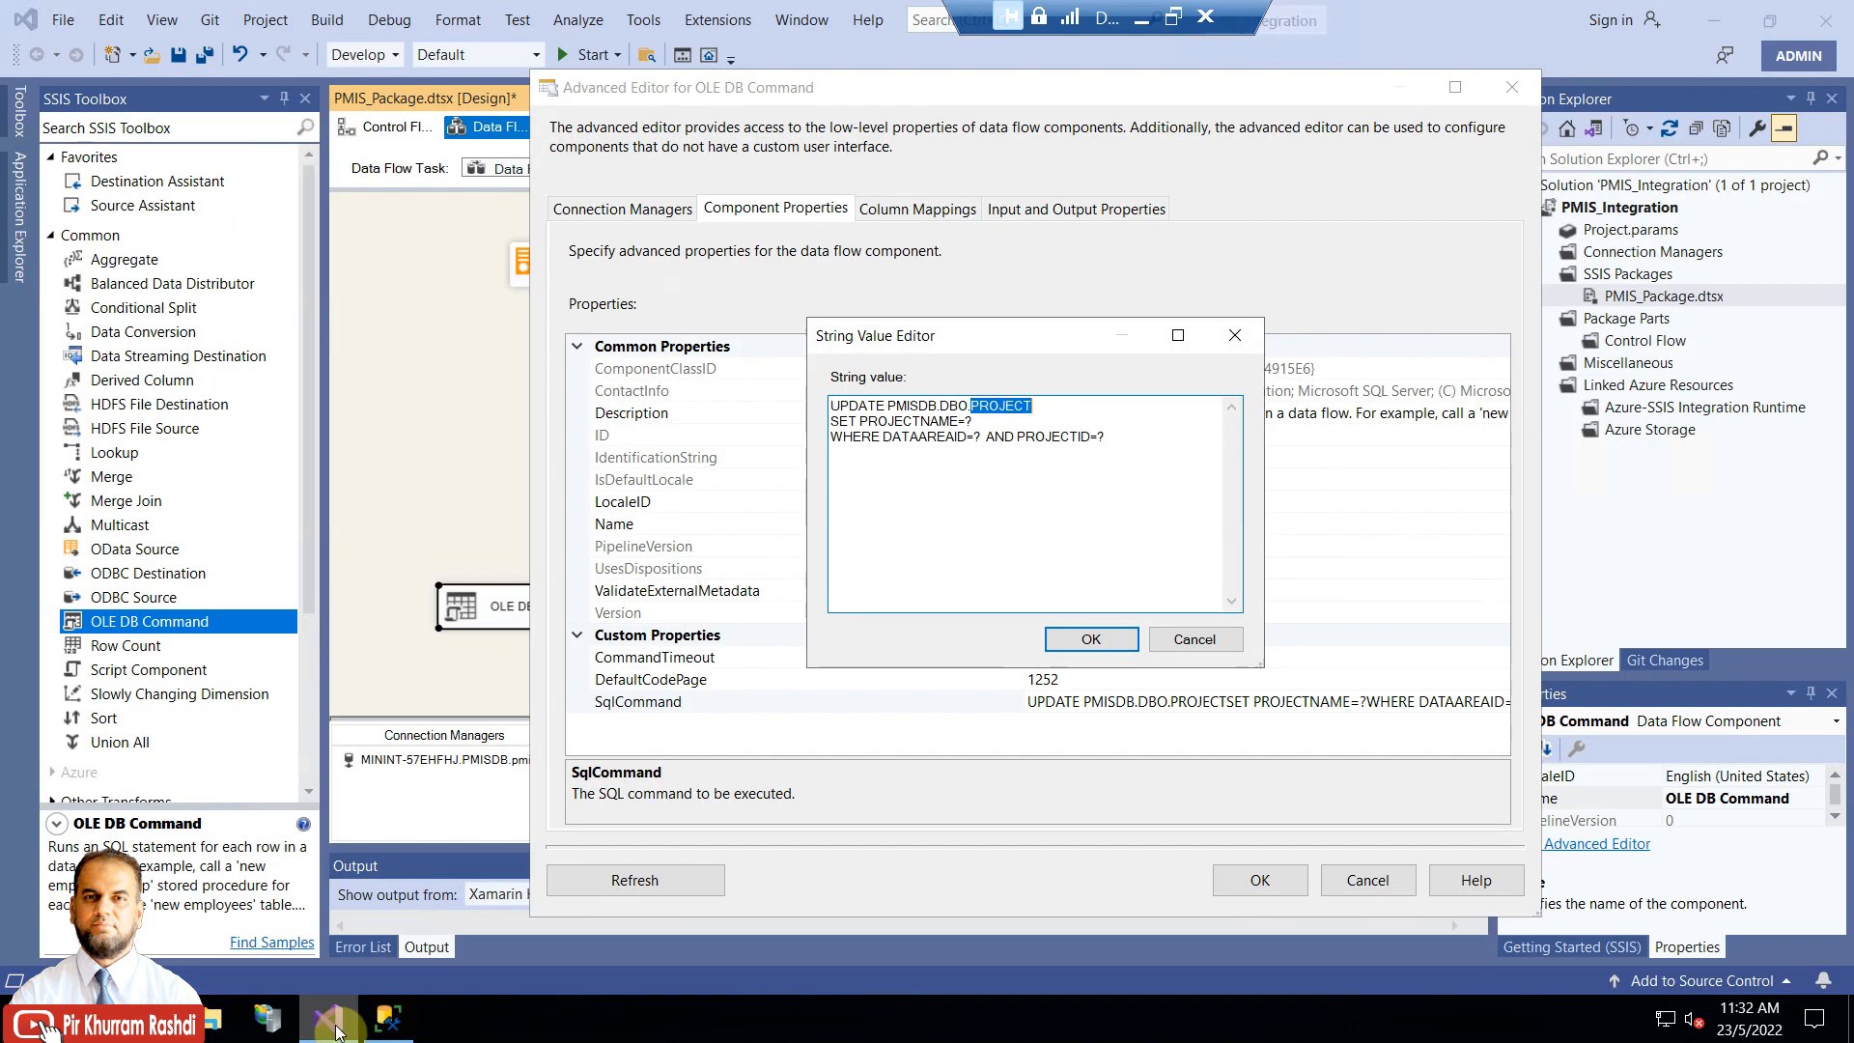
Review the SQL statement's UPDATE line, the SET PROJECTNAME clause and the WHERE DATAAREAID condition
{"action": "left_click_drag", "start_coordinate": [838, 403], "coordinate": [1007, 410]}
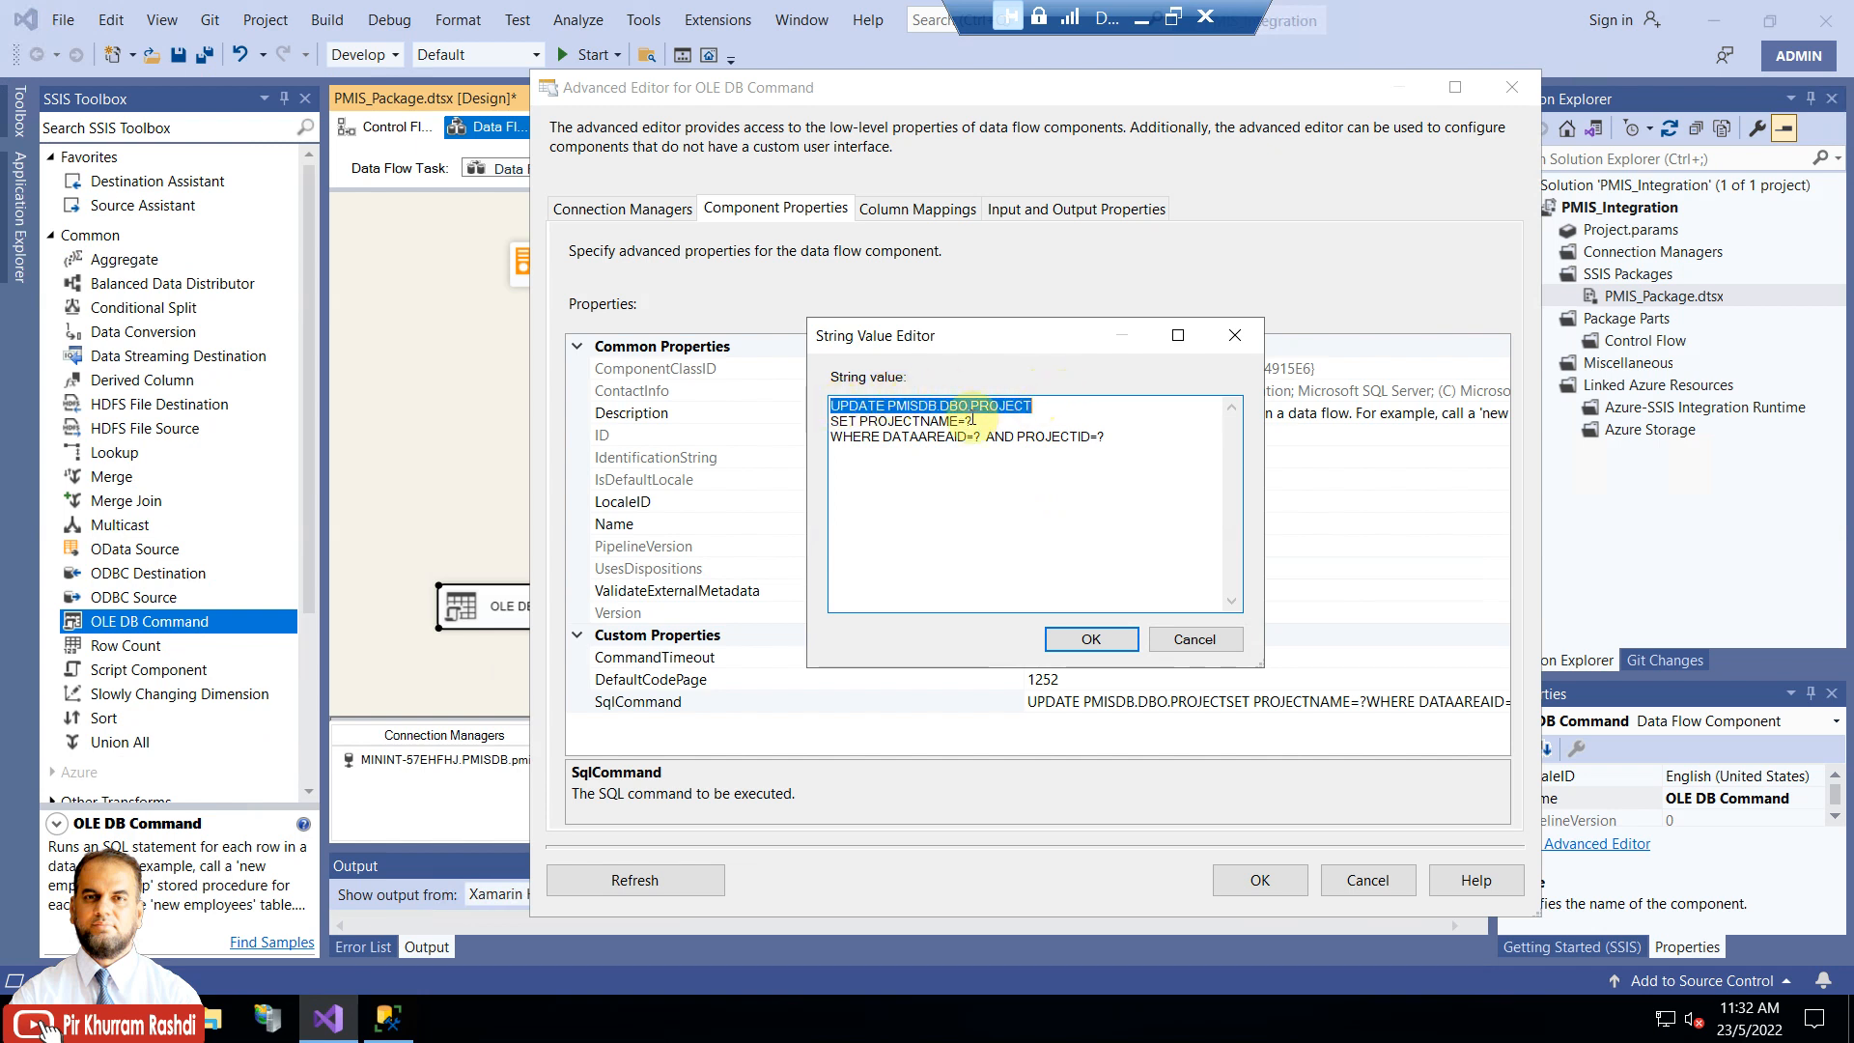
{"action": "left_click", "coordinate": [835, 425]}
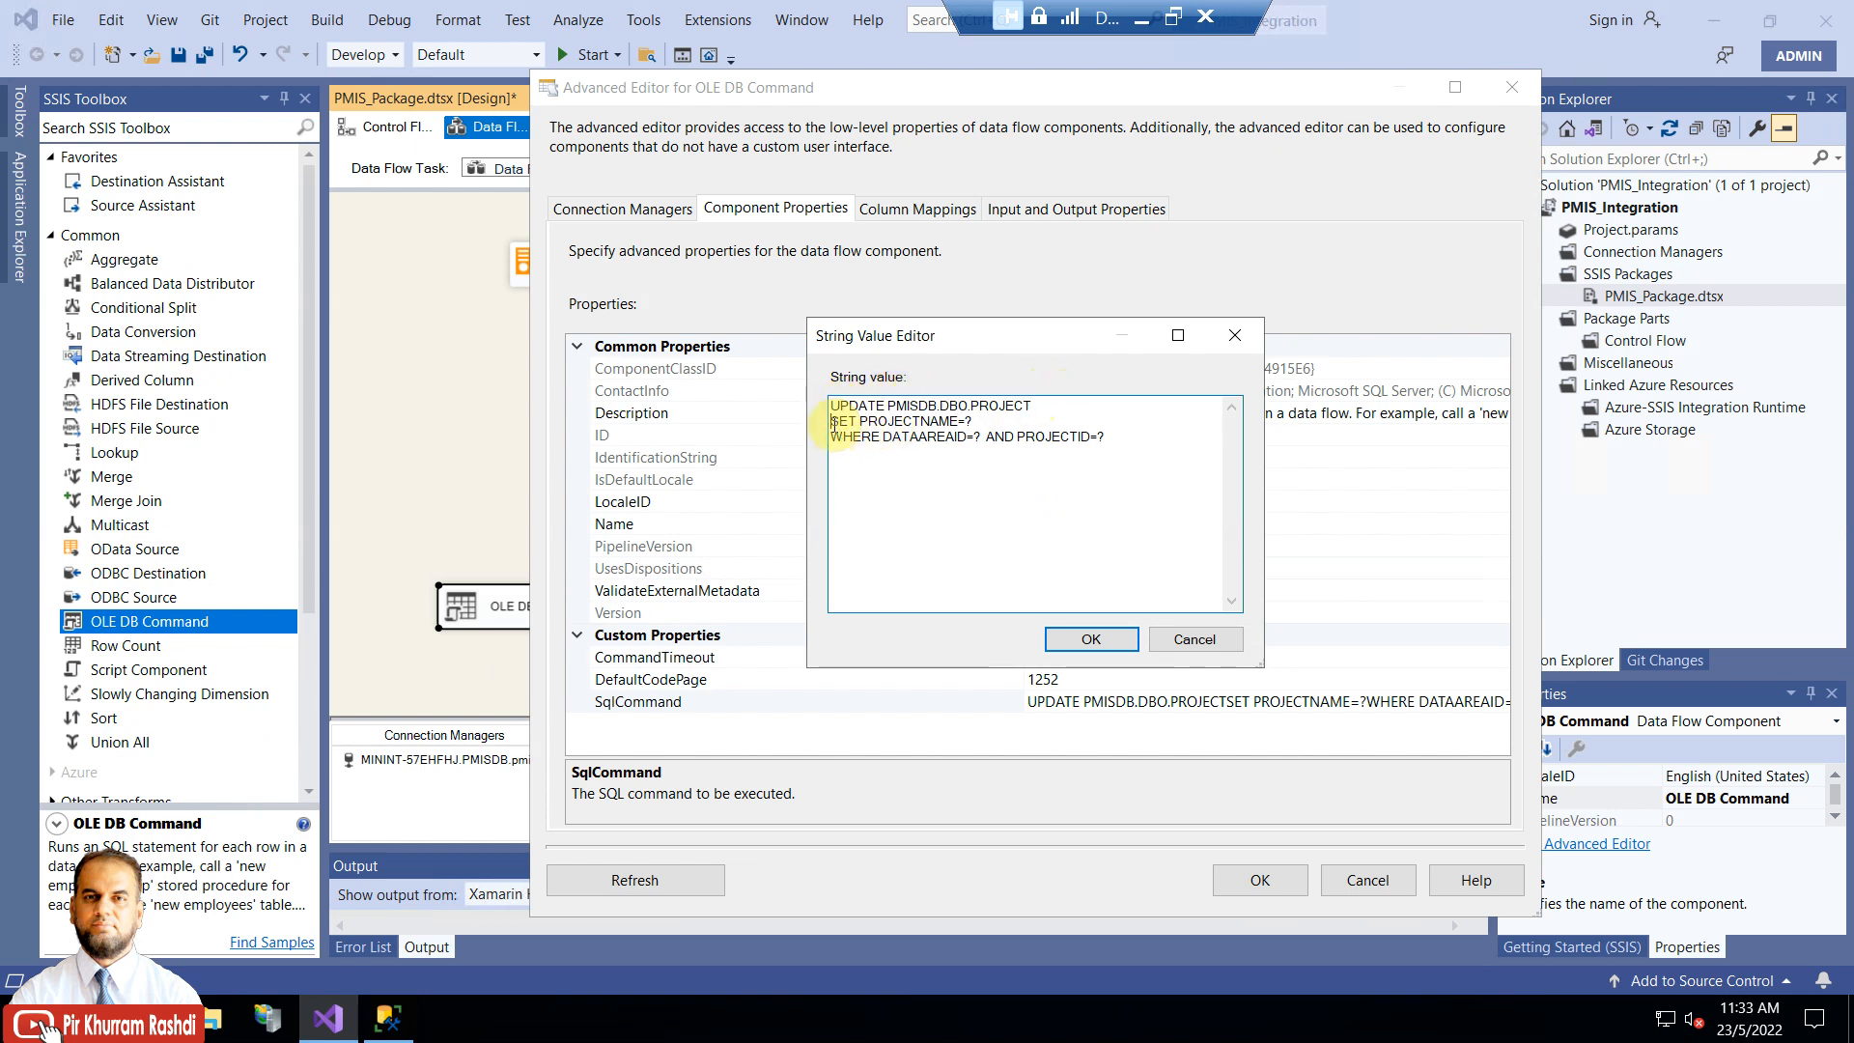
{"action": "left_click_drag", "start_coordinate": [834, 426], "coordinate": [976, 421]}
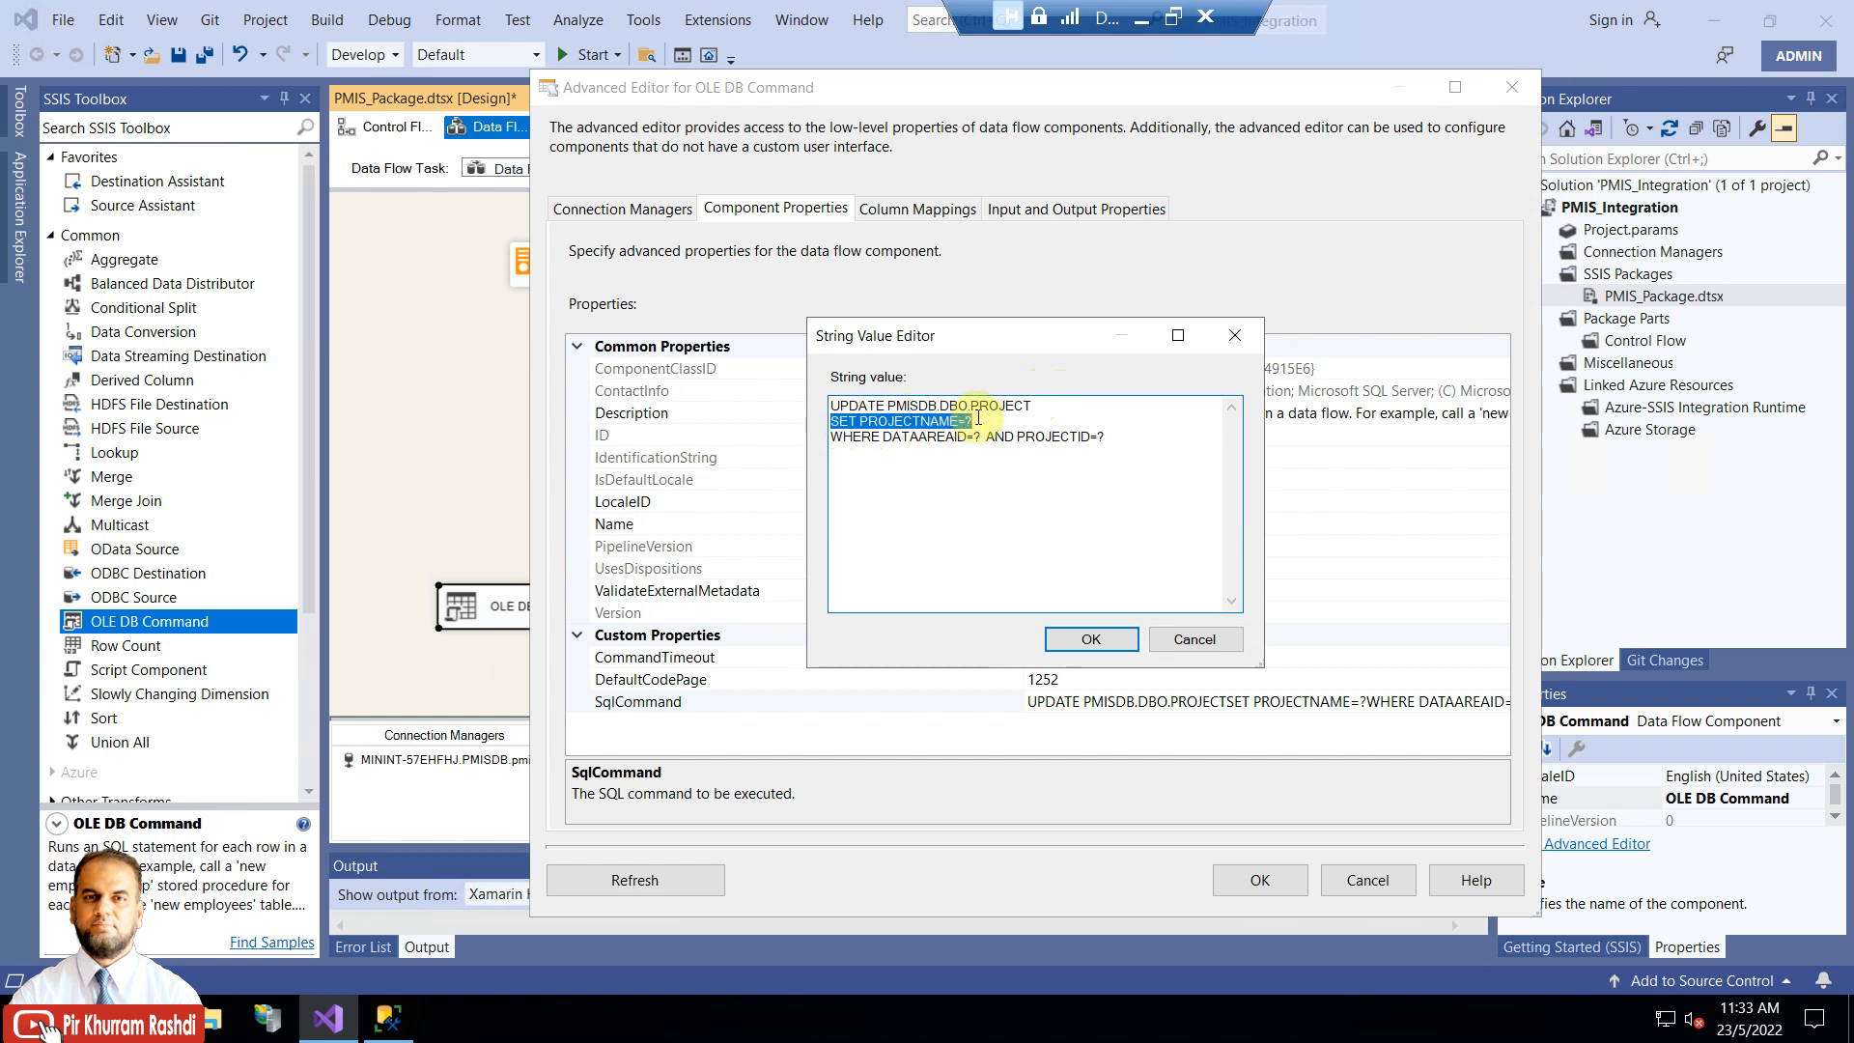
{"action": "left_click", "coordinate": [977, 421]}
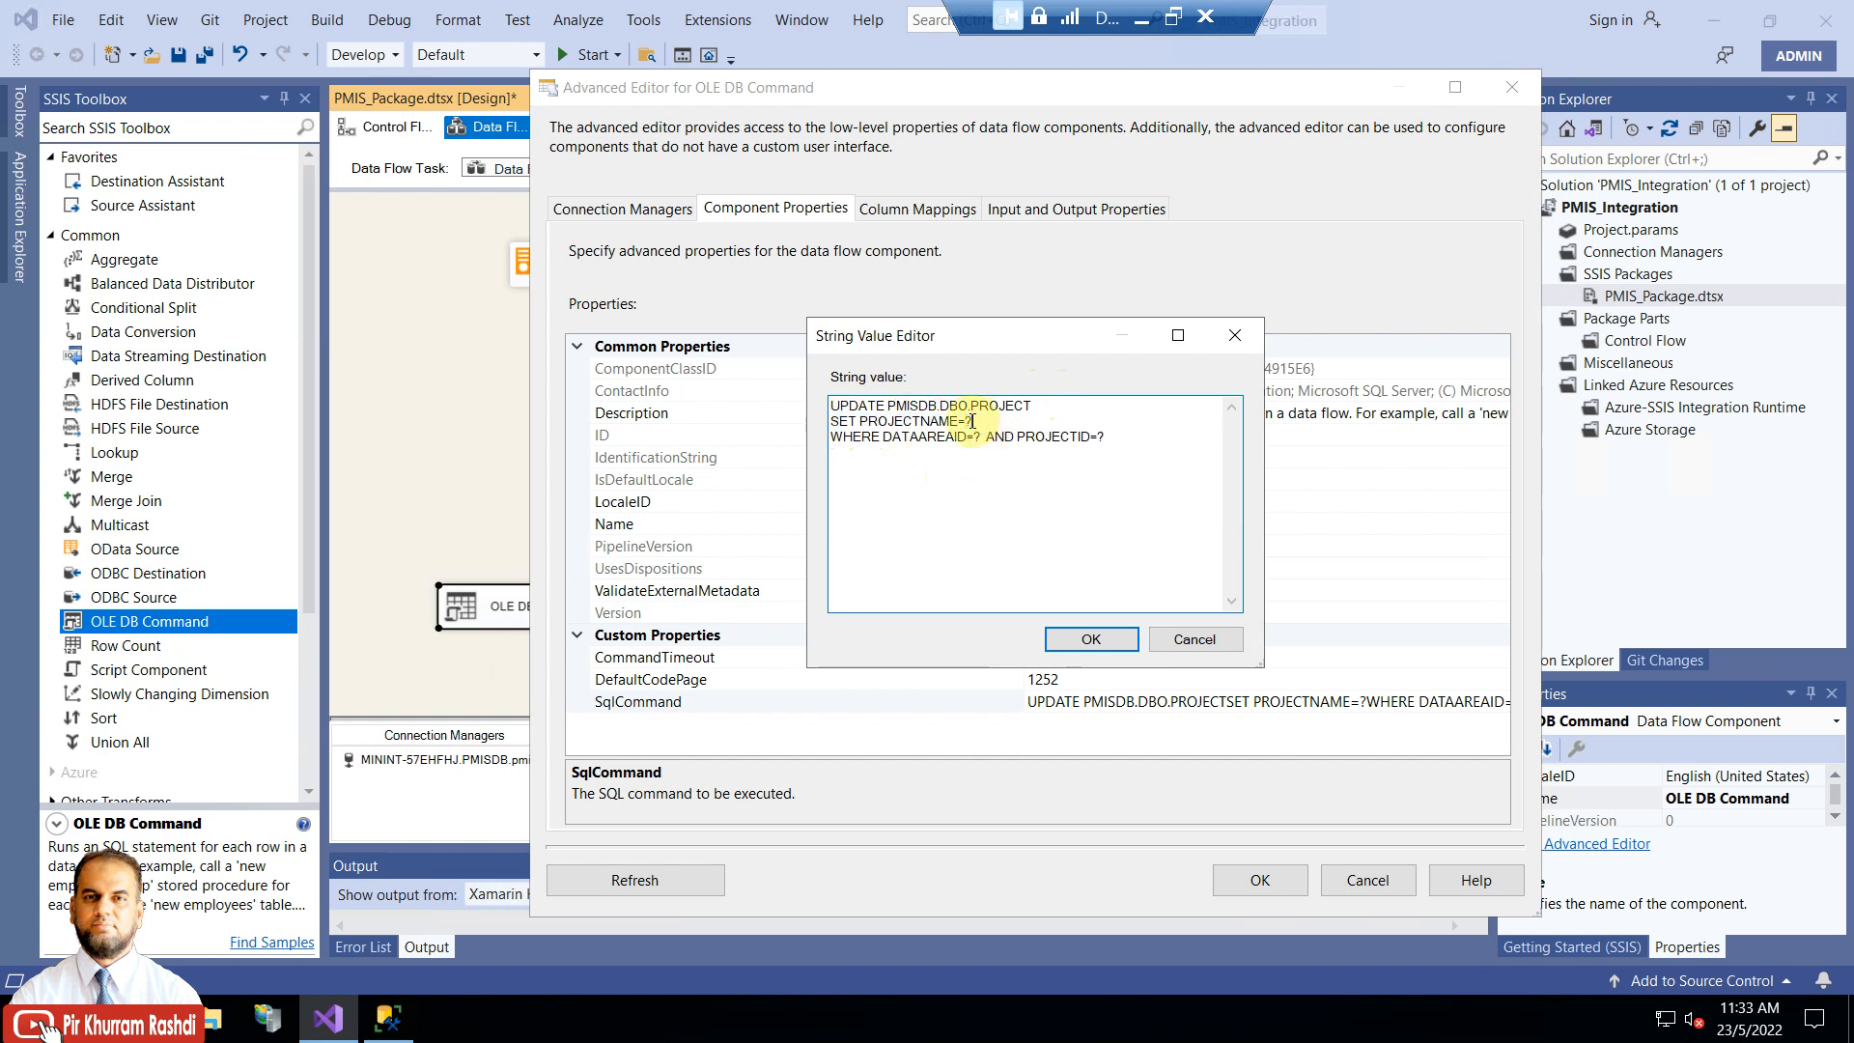
{"action": "left_click_drag", "start_coordinate": [837, 439], "coordinate": [980, 429]}
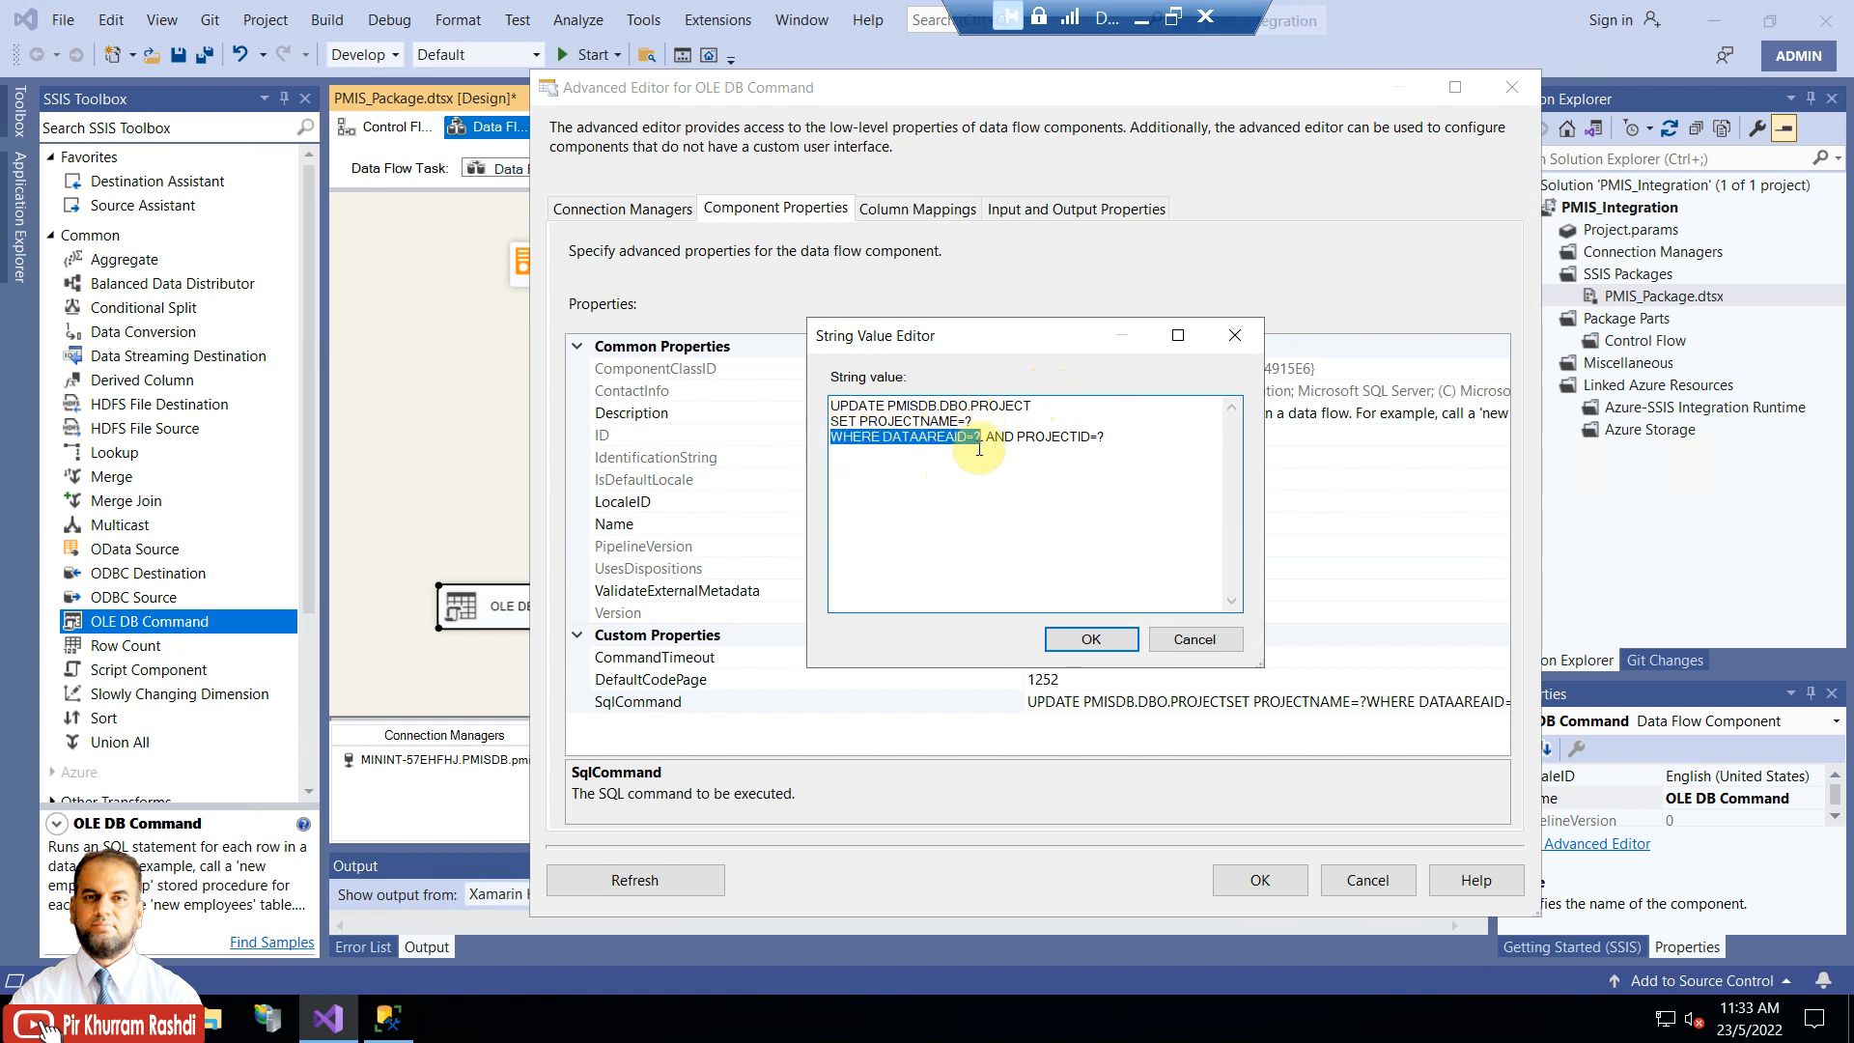
{"action": "left_click", "coordinate": [978, 443]}
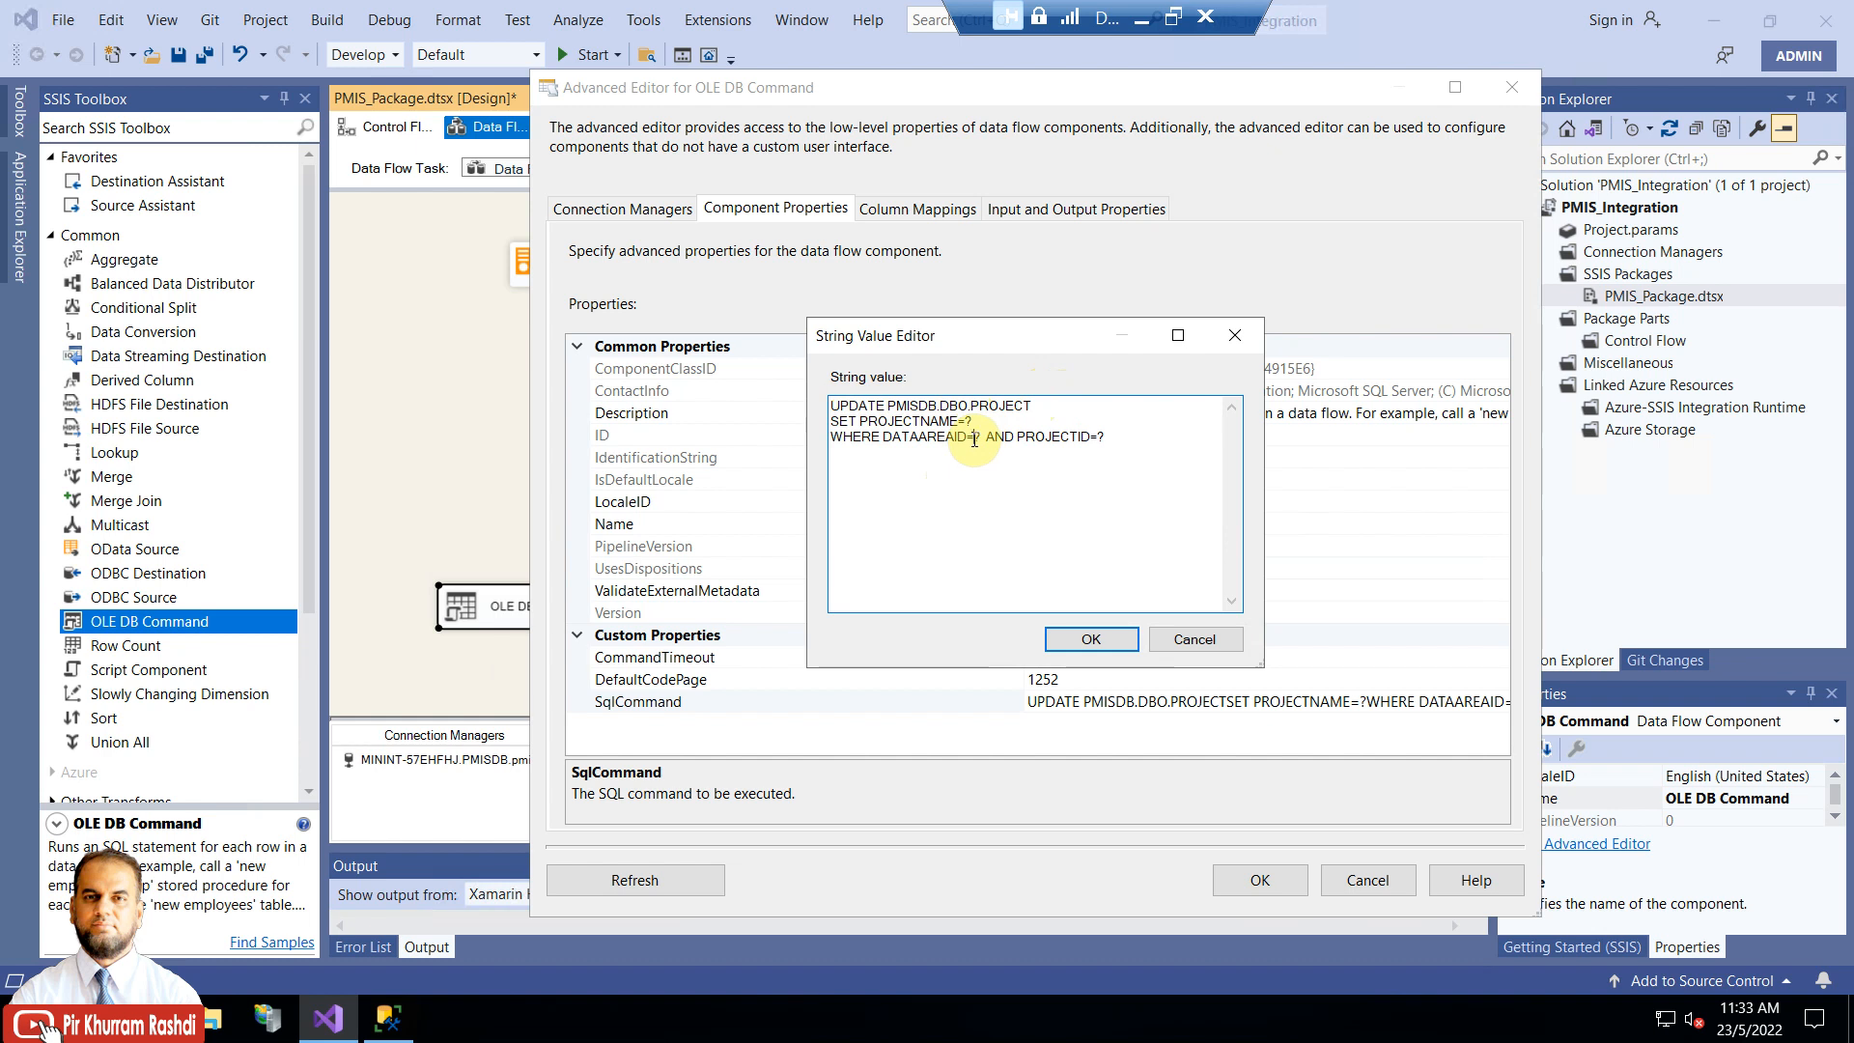
Examine the ? placeholders for PROJECTNAME, DATAAREAID and PROJECTID in the SET and WHERE clauses, and close the statement without saving
{"action": "left_click", "coordinate": [1103, 437]}
{"action": "left_click", "coordinate": [974, 422]}
{"action": "double_click", "coordinate": [969, 422]}
{"action": "double_click", "coordinate": [977, 437]}
{"action": "double_click", "coordinate": [1101, 438]}
{"action": "left_click_drag", "start_coordinate": [1153, 436], "coordinate": [803, 433]}
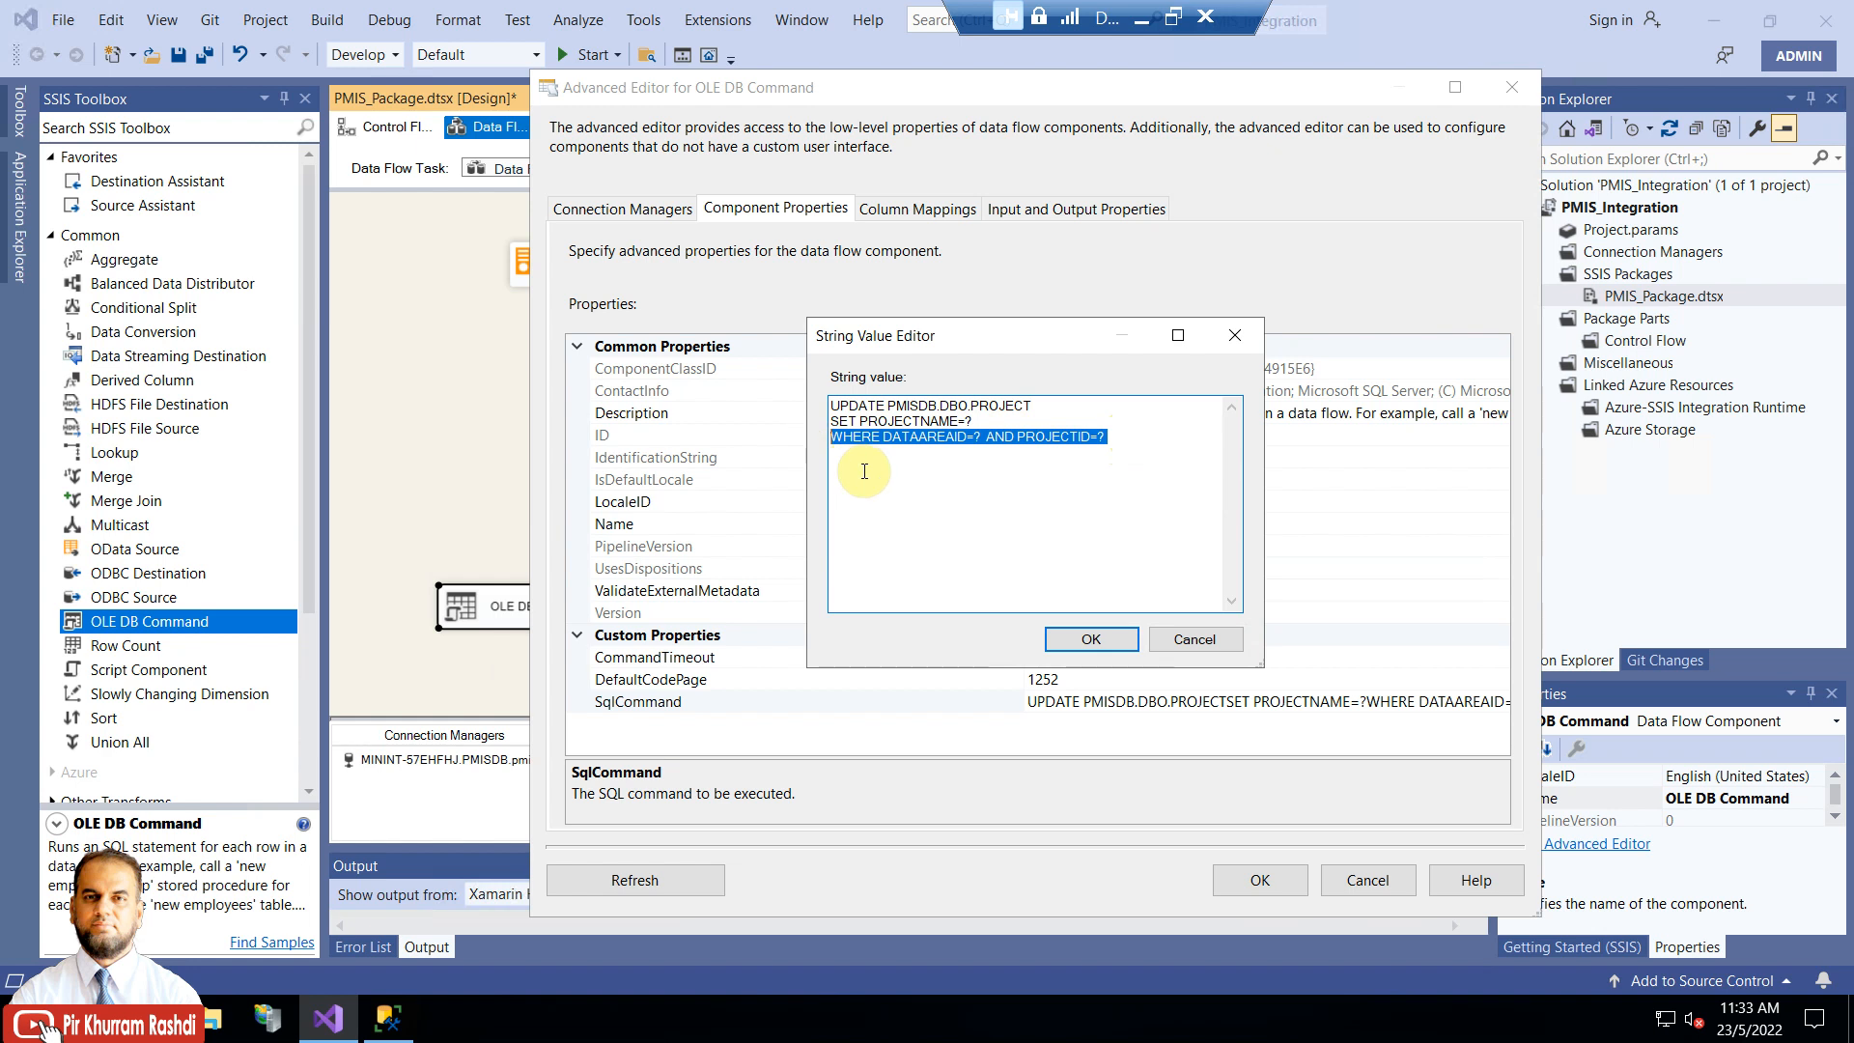
{"action": "left_click", "coordinate": [884, 422]}
{"action": "left_click_drag", "start_coordinate": [974, 422], "coordinate": [801, 422]}
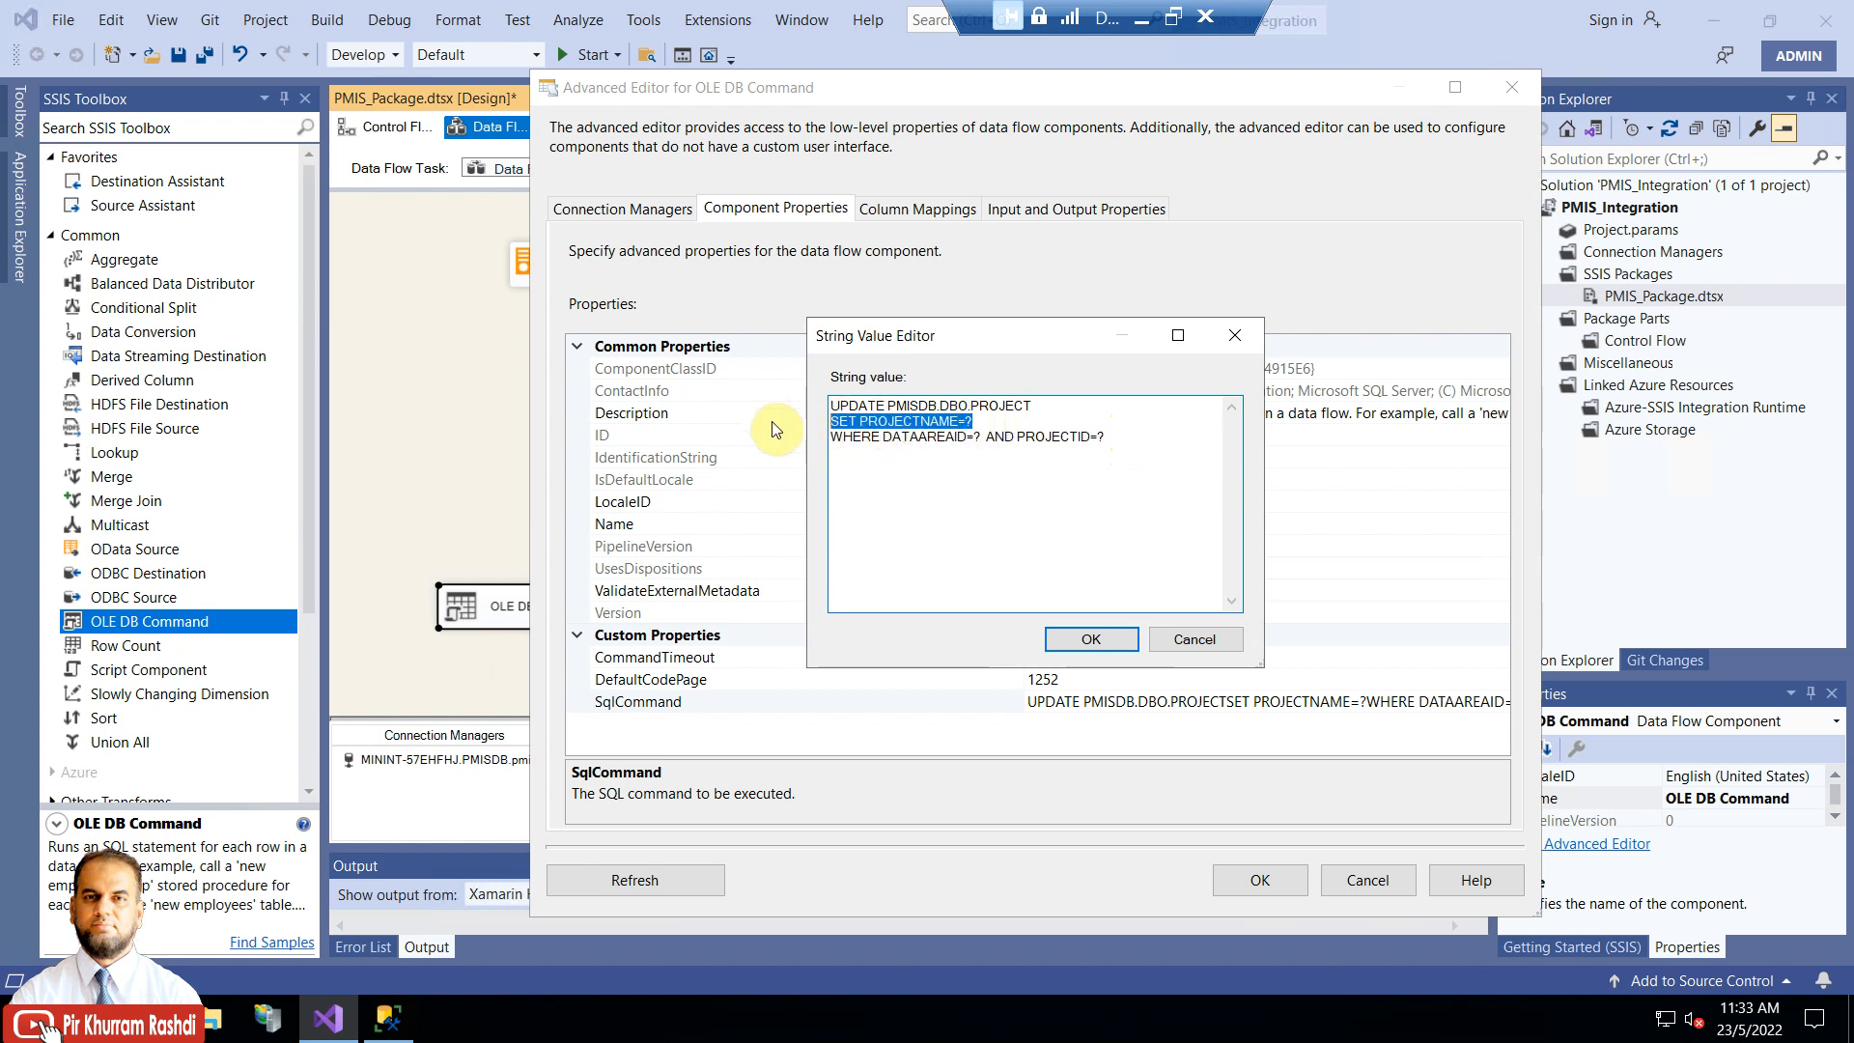
{"action": "left_click", "coordinate": [1168, 642]}
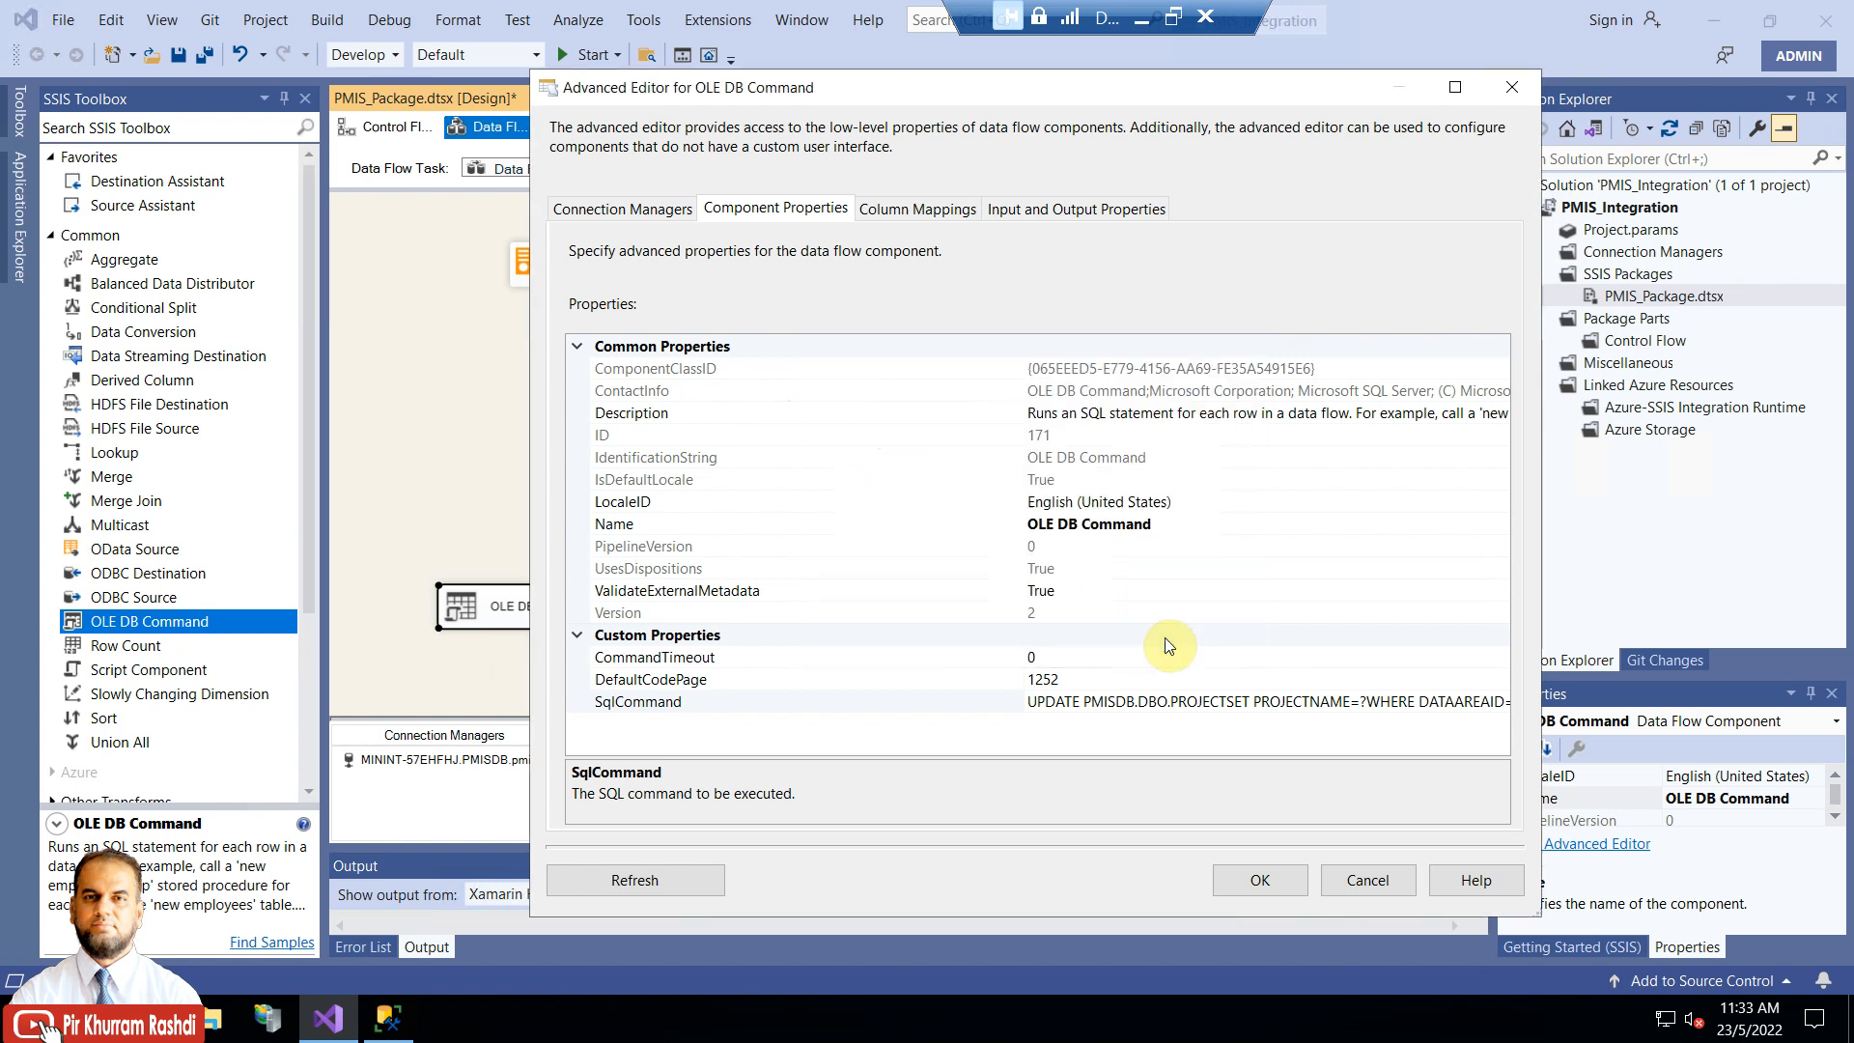
Show the OLE DB Command's column mappings, enlarging and repositioning the destination column list to expose the parameters
{"action": "left_click", "coordinate": [1150, 702]}
{"action": "left_click", "coordinate": [892, 212]}
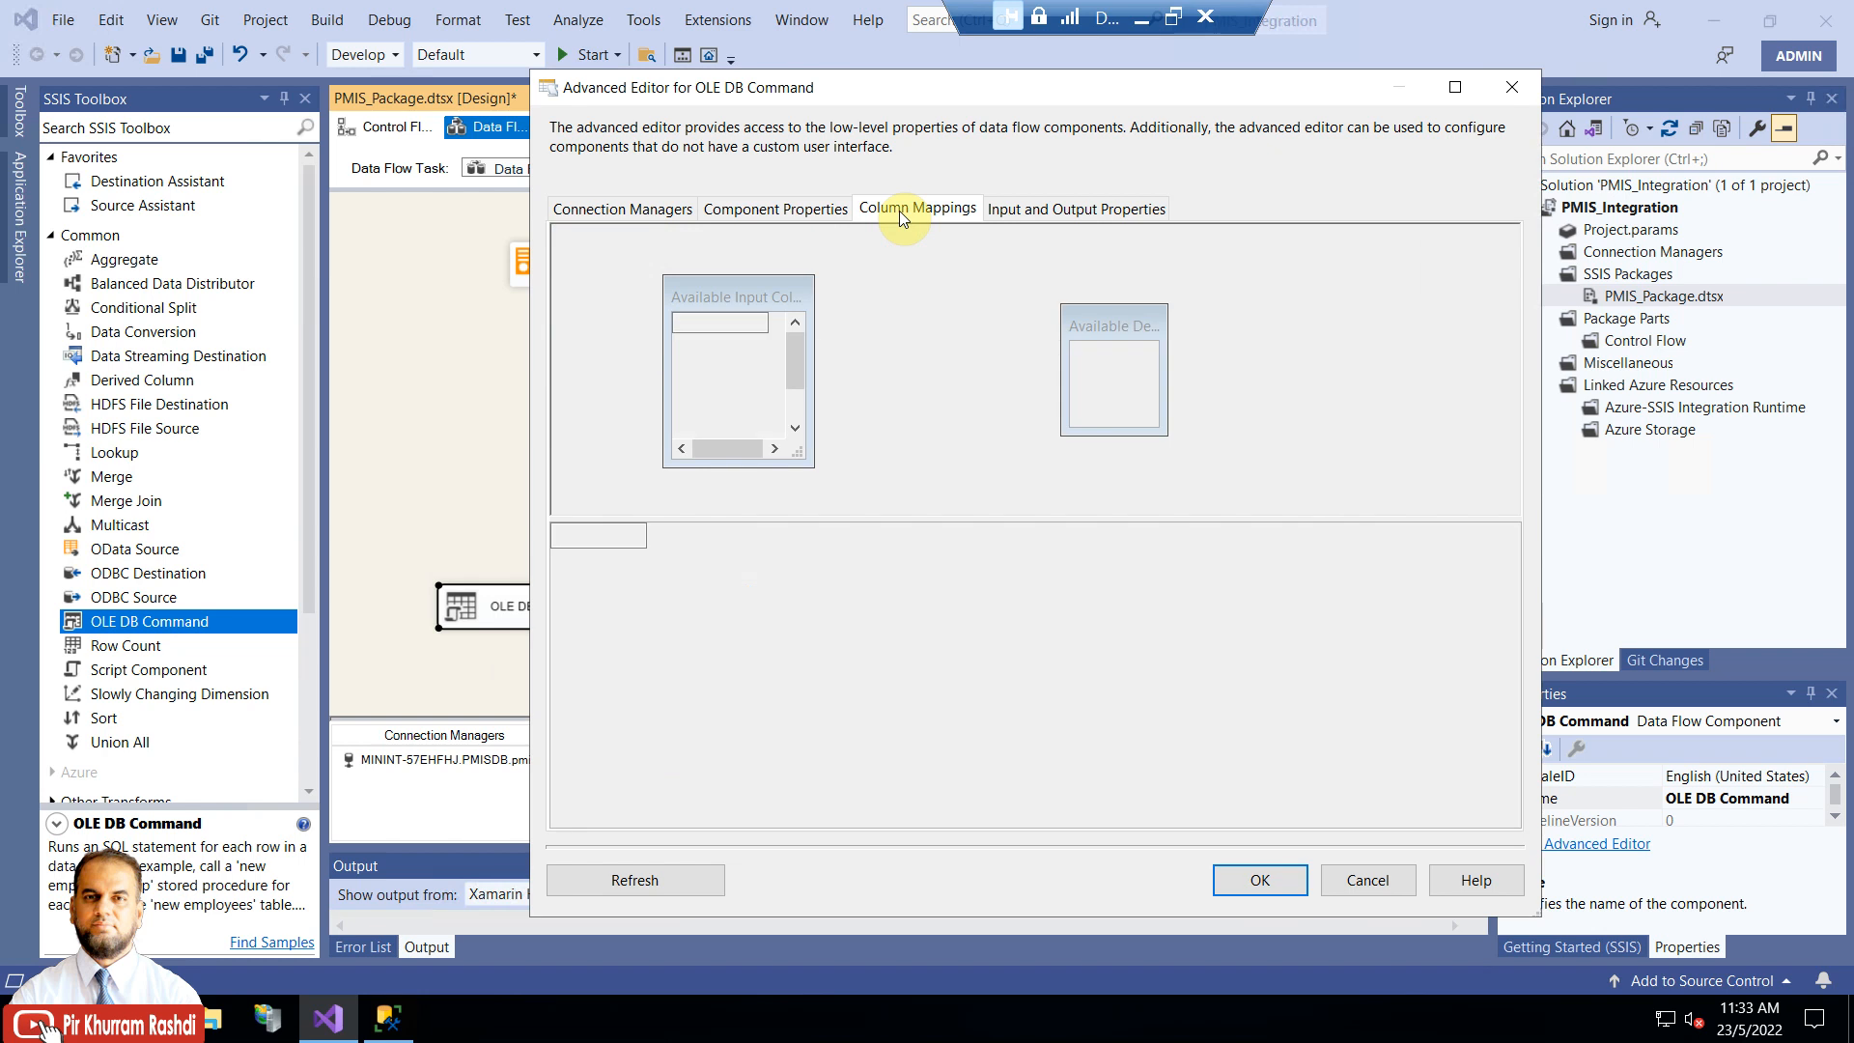
{"action": "left_click_drag", "start_coordinate": [1096, 353], "coordinate": [1056, 328]}
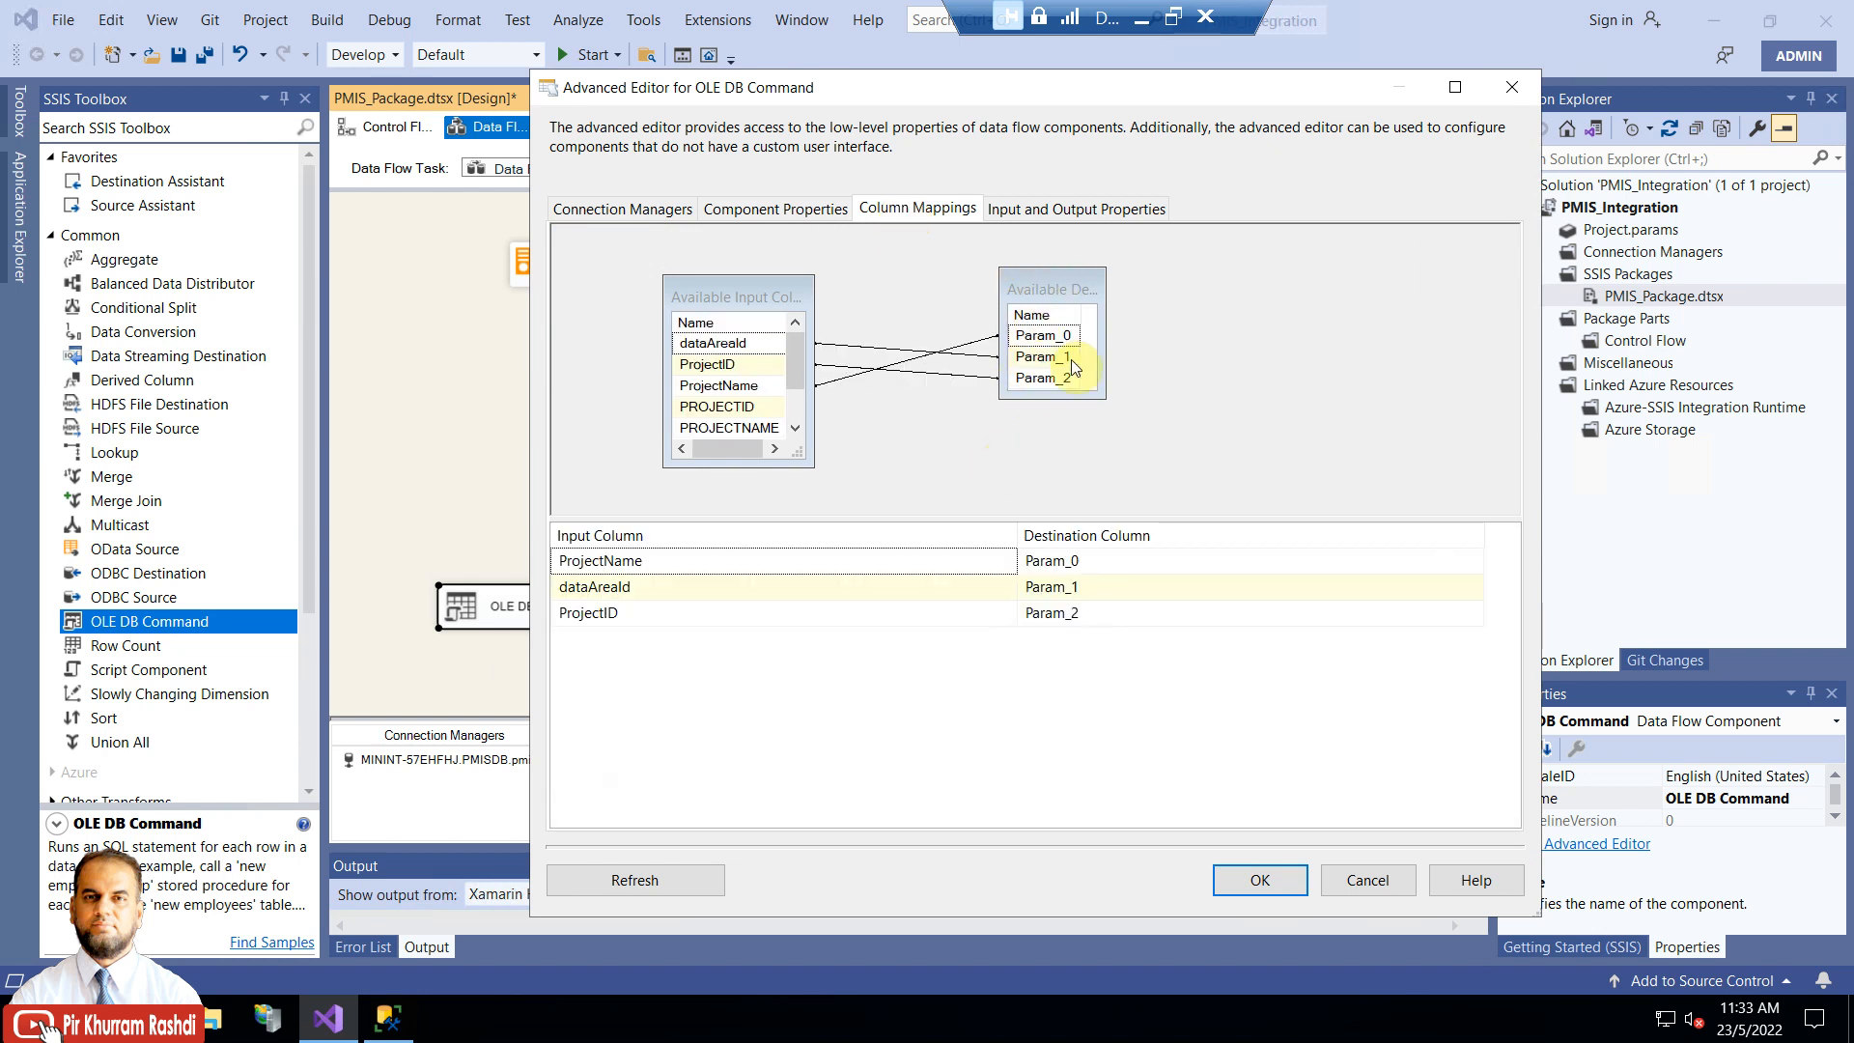
{"action": "left_click_drag", "start_coordinate": [1105, 397], "coordinate": [1179, 483]}
{"action": "left_click_drag", "start_coordinate": [1083, 289], "coordinate": [1117, 288]}
{"action": "mouse_move", "coordinate": [1116, 286]}
{"action": "left_mouse_down"}
{"action": "mouse_move", "coordinate": [1098, 357]}
{"action": "mouse_move", "coordinate": [1114, 288]}
{"action": "left_mouse_up"}
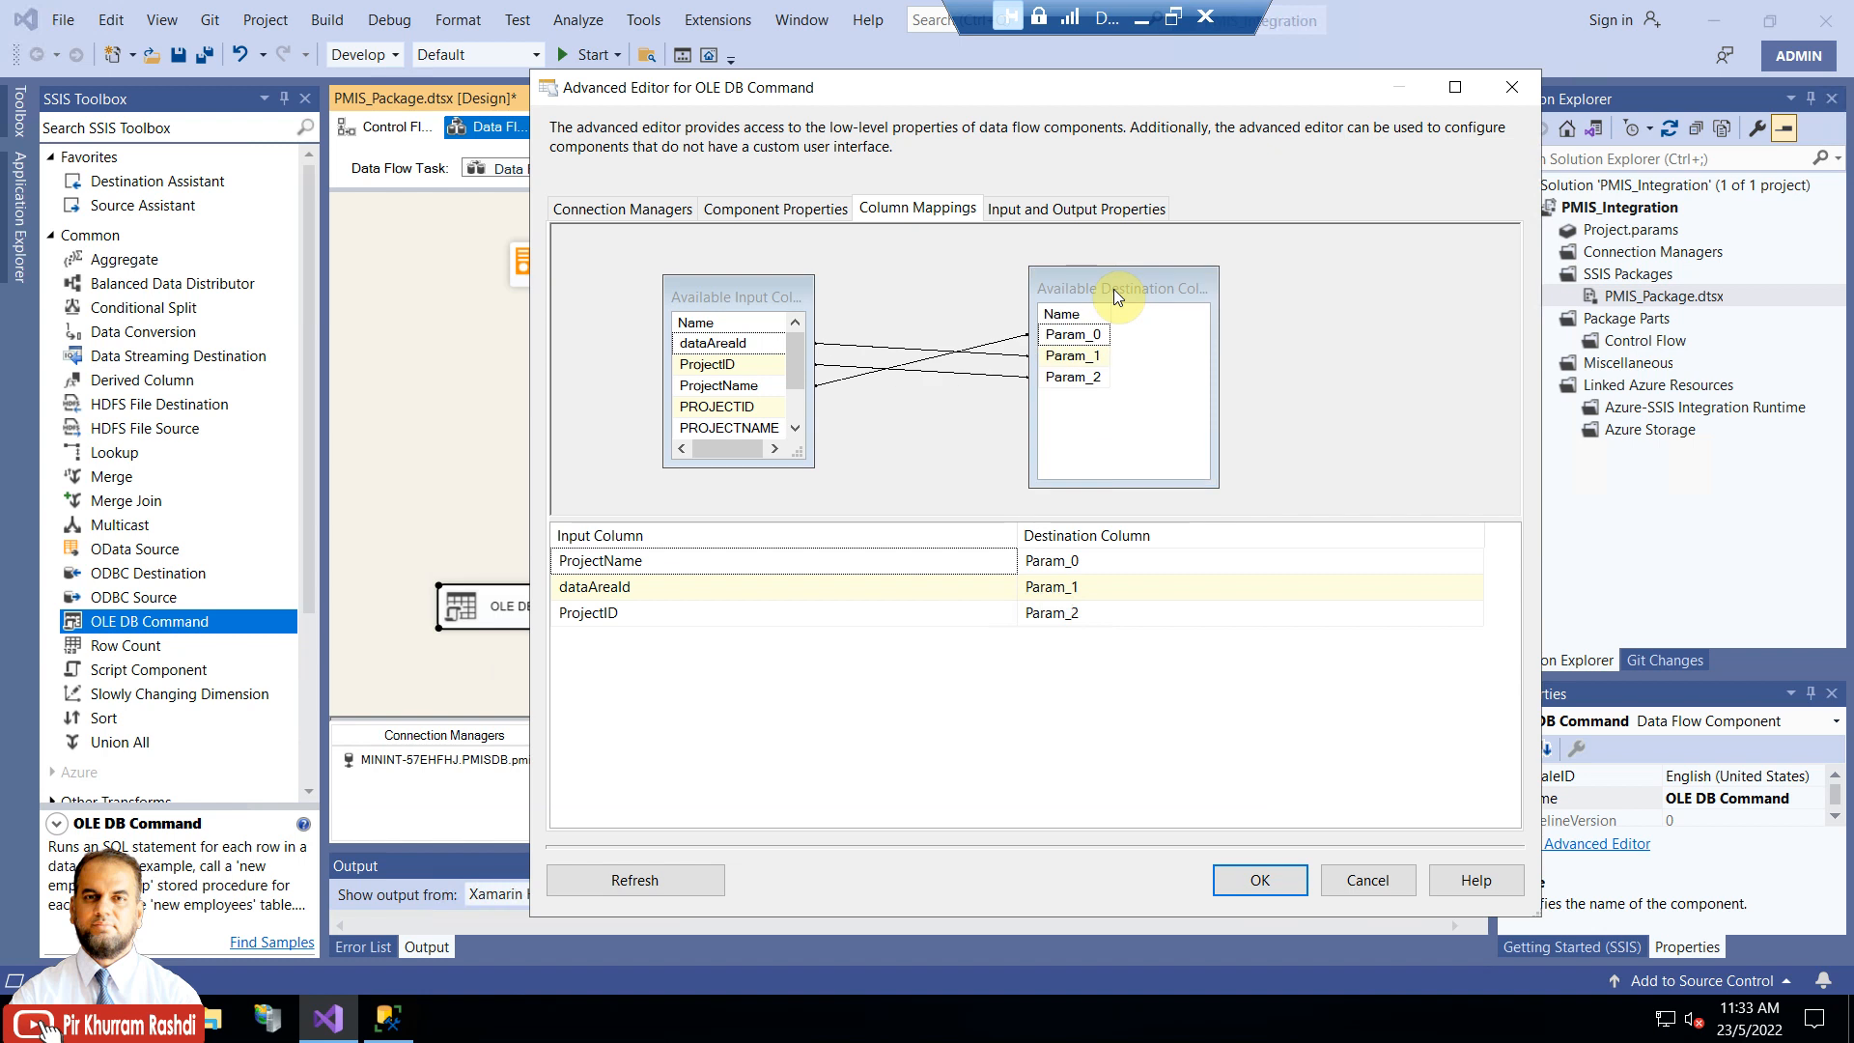
Examine how ProjectName, dataAreaId and ProjectID map to Param_0, Param_1 and Param_2 in the column mappings
{"action": "right_click", "coordinate": [1094, 340]}
{"action": "key", "text": "Escape"}
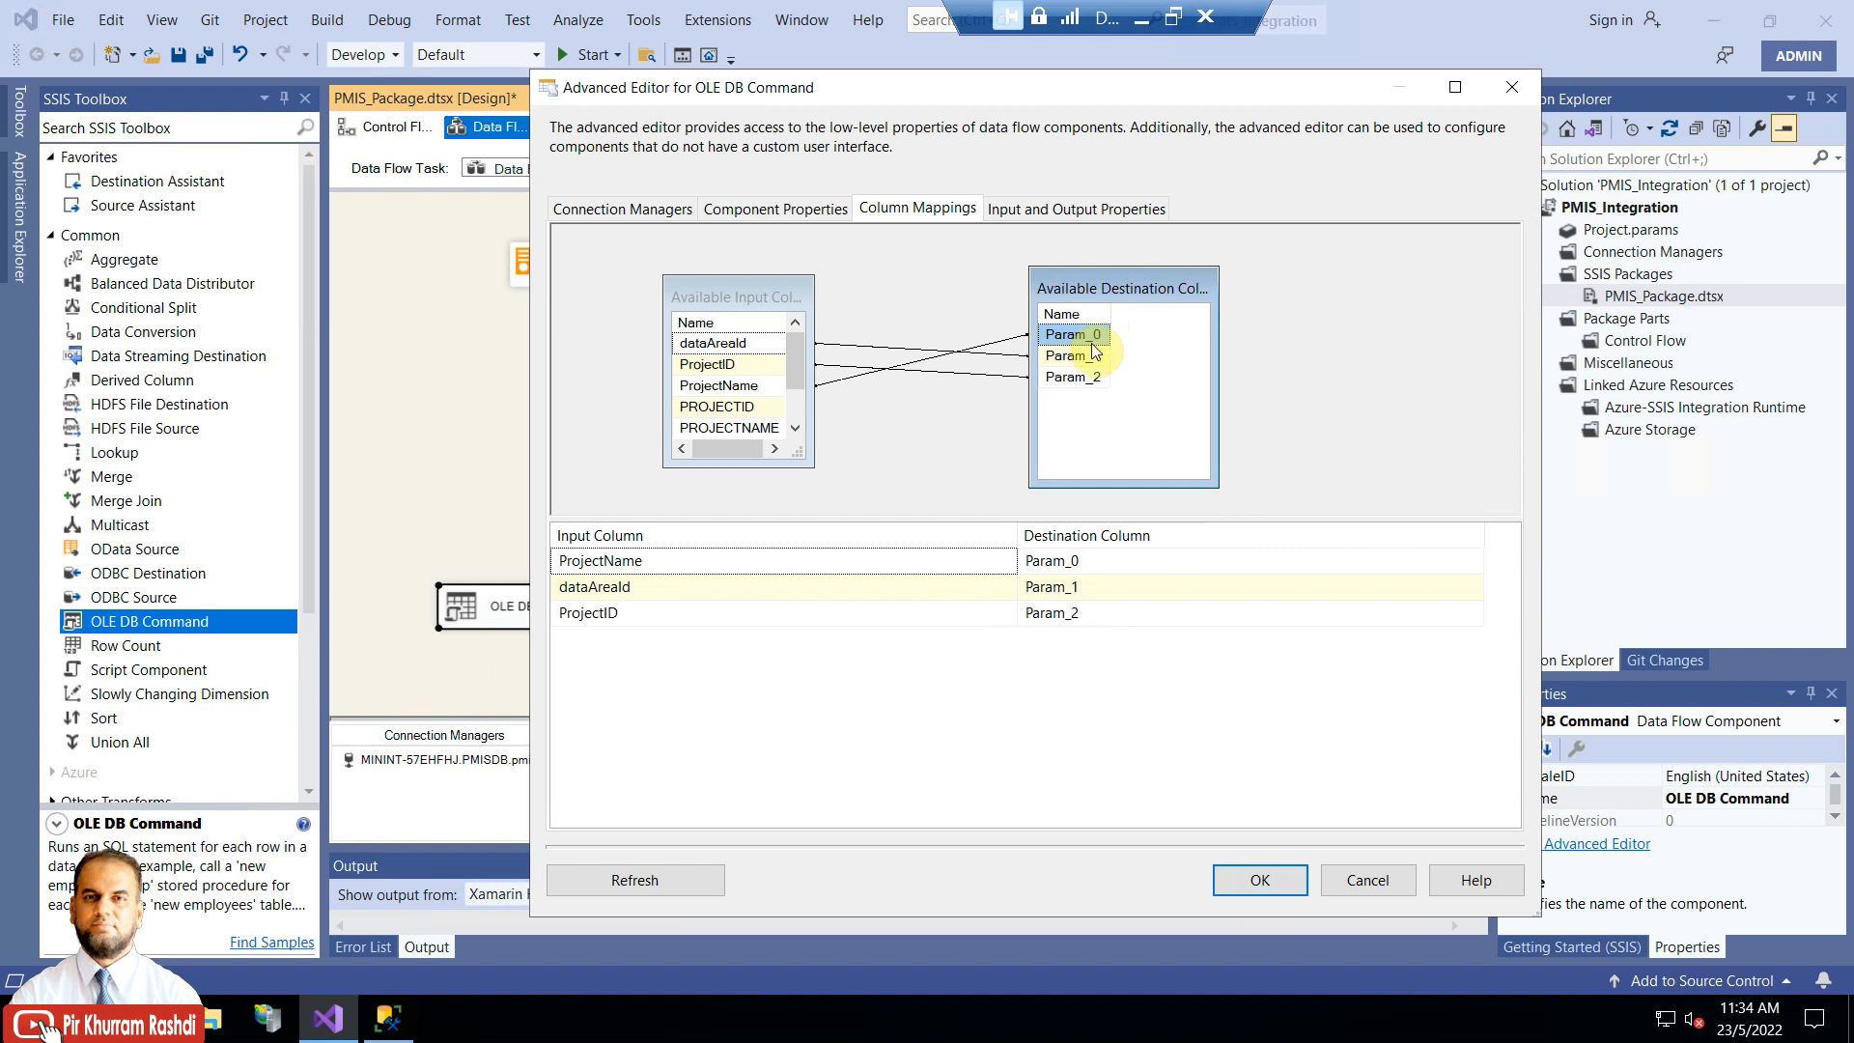
{"action": "left_click", "coordinate": [750, 389]}
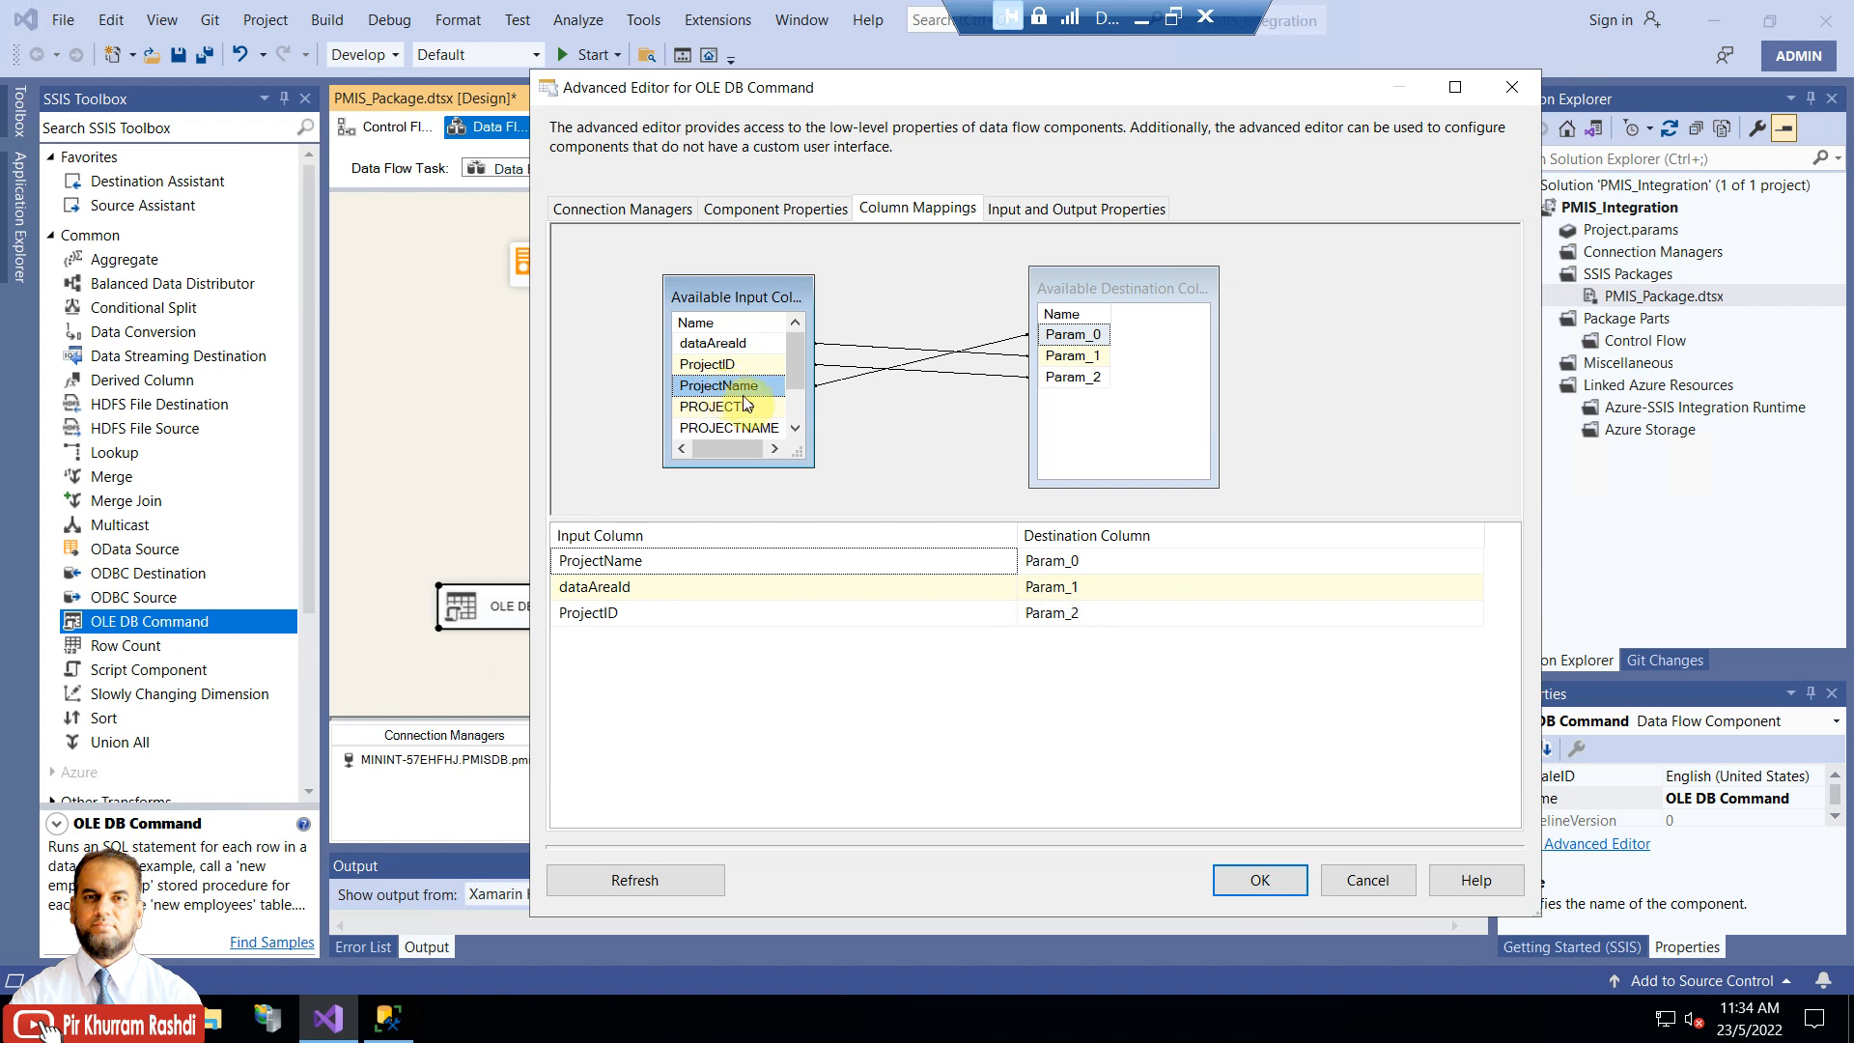
{"action": "left_click", "coordinate": [1070, 338]}
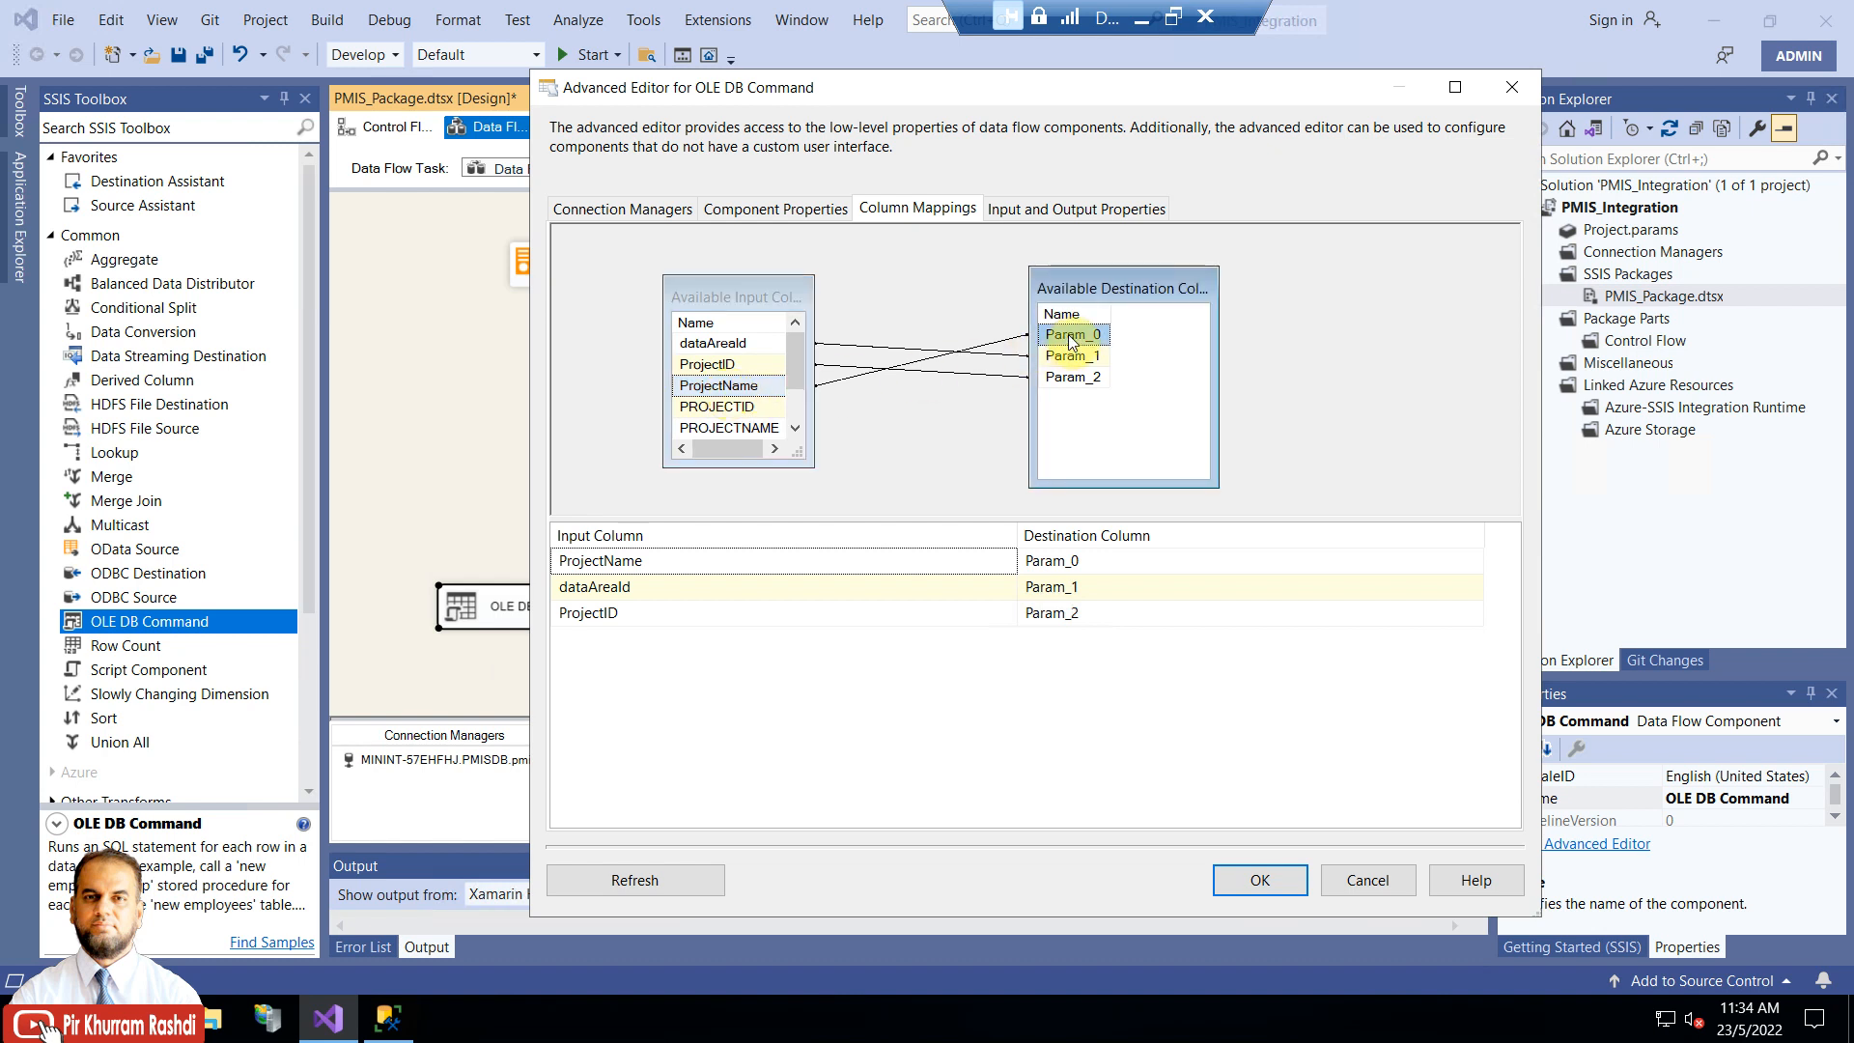
{"action": "left_click", "coordinate": [1069, 362]}
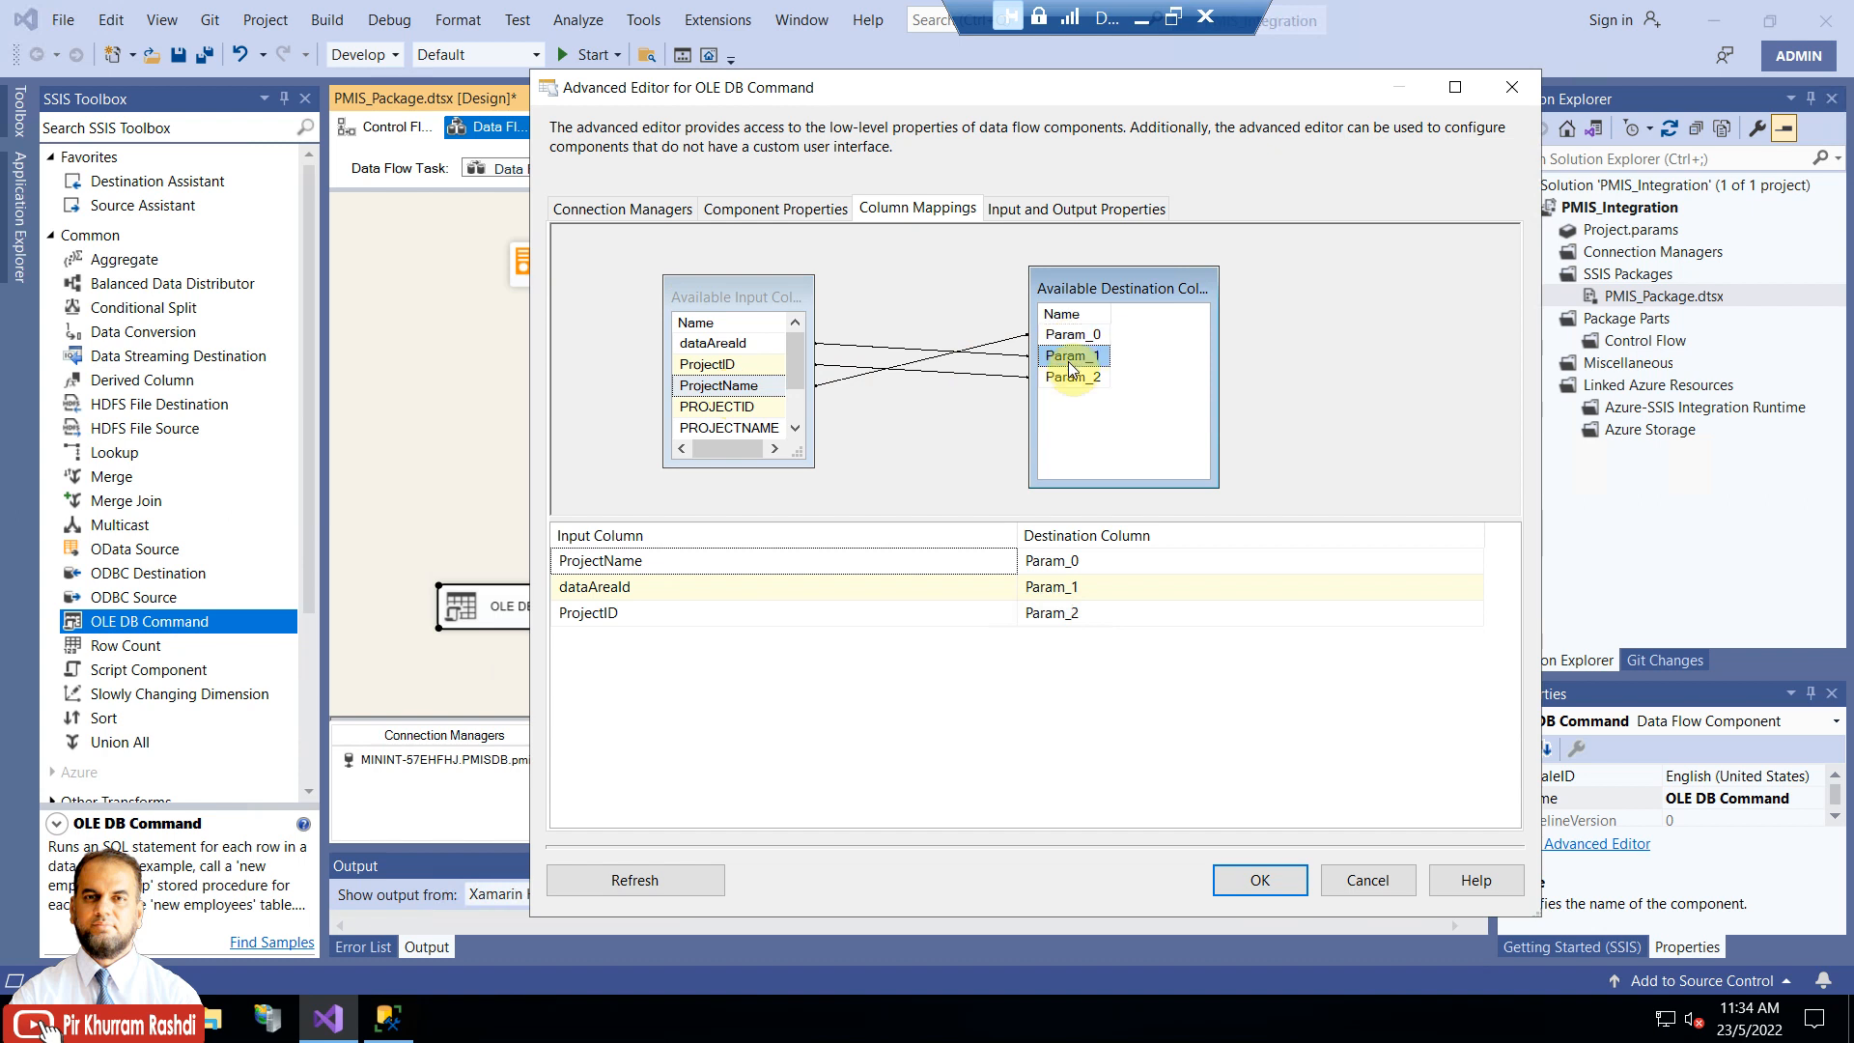
{"action": "left_click", "coordinate": [719, 345]}
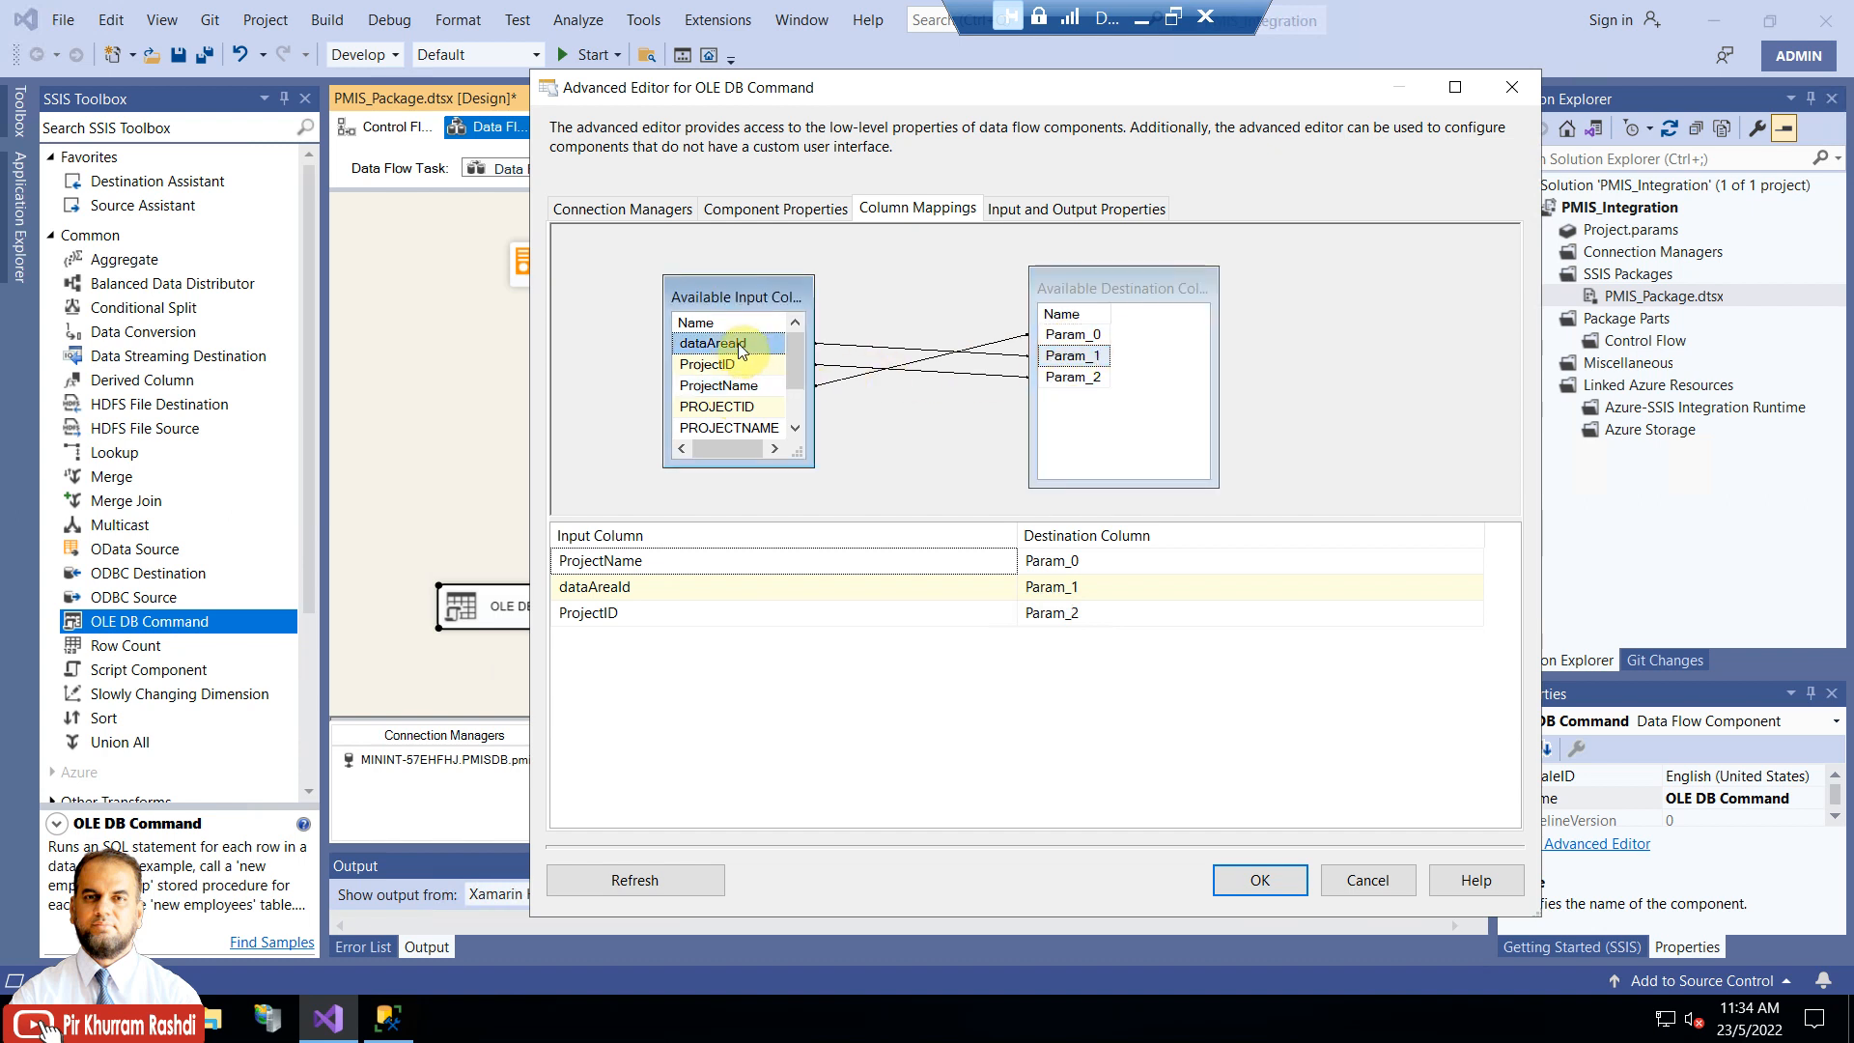
{"action": "left_click", "coordinate": [1072, 377]}
{"action": "left_click", "coordinate": [726, 366]}
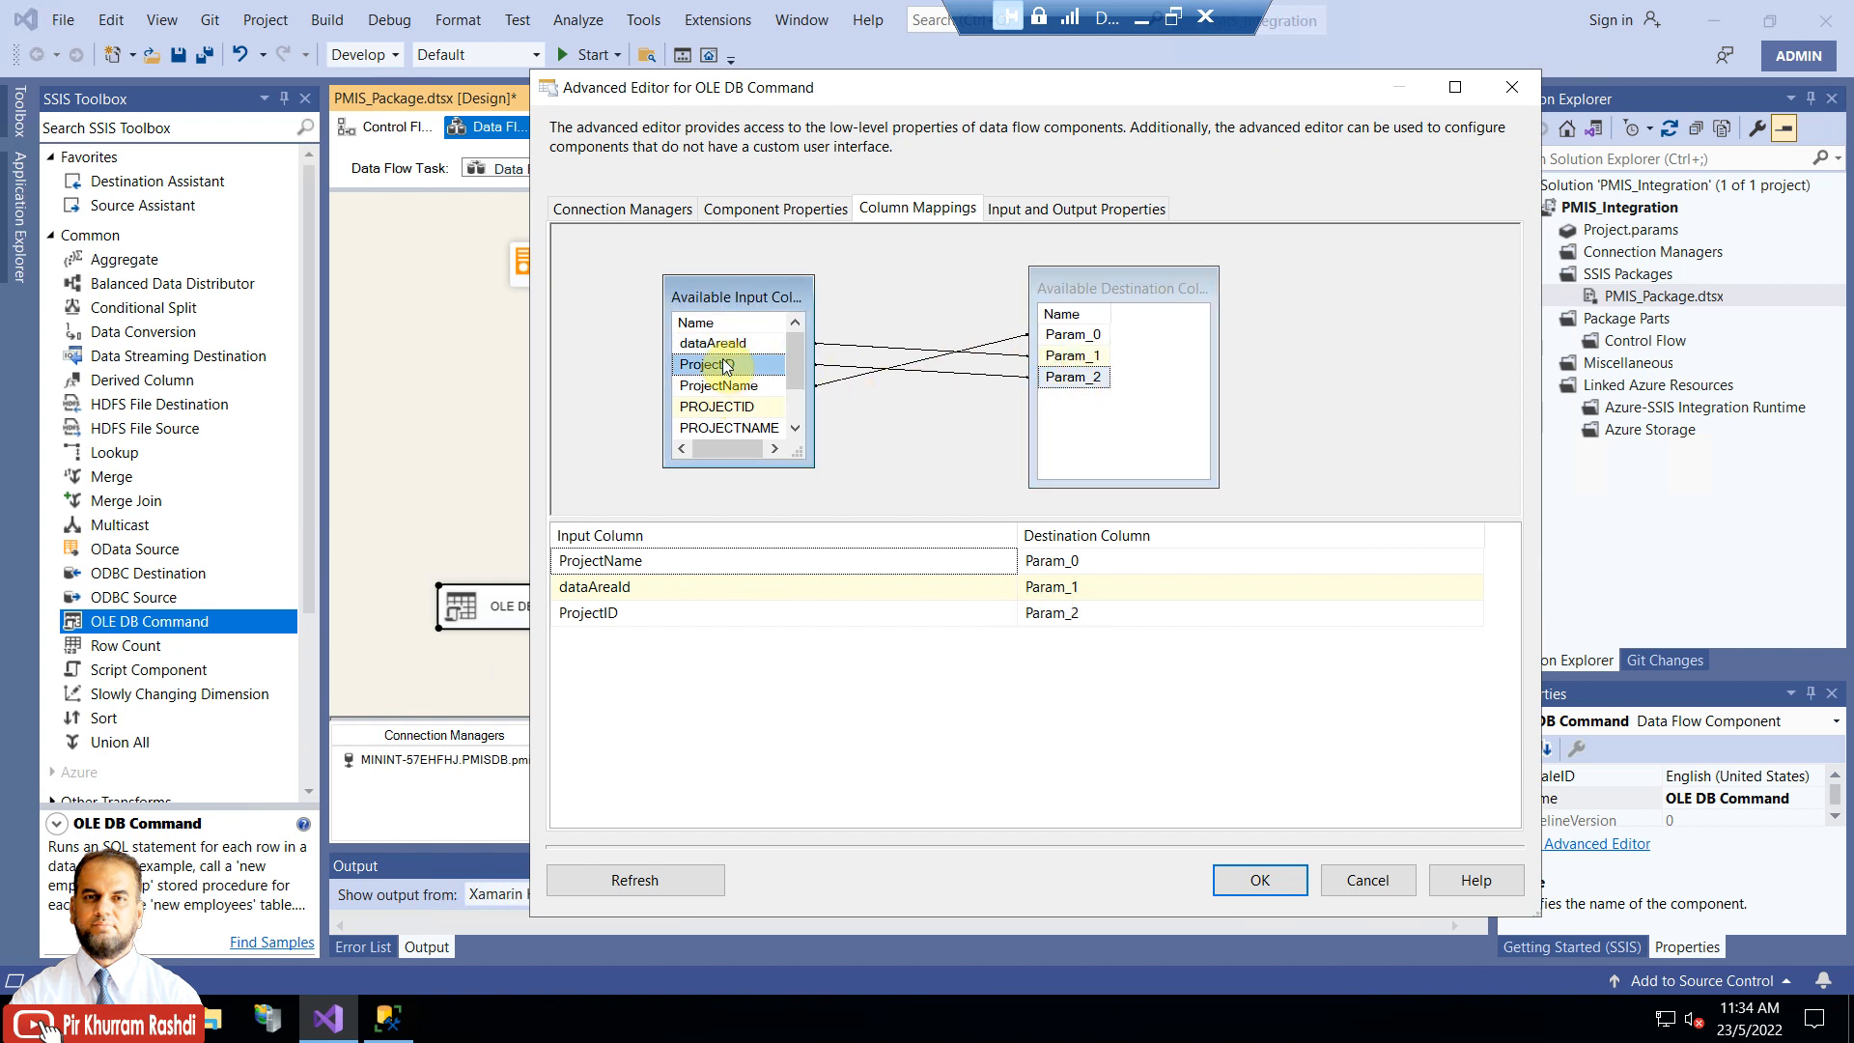
{"action": "left_click", "coordinate": [1072, 355]}
{"action": "left_click", "coordinate": [1078, 380]}
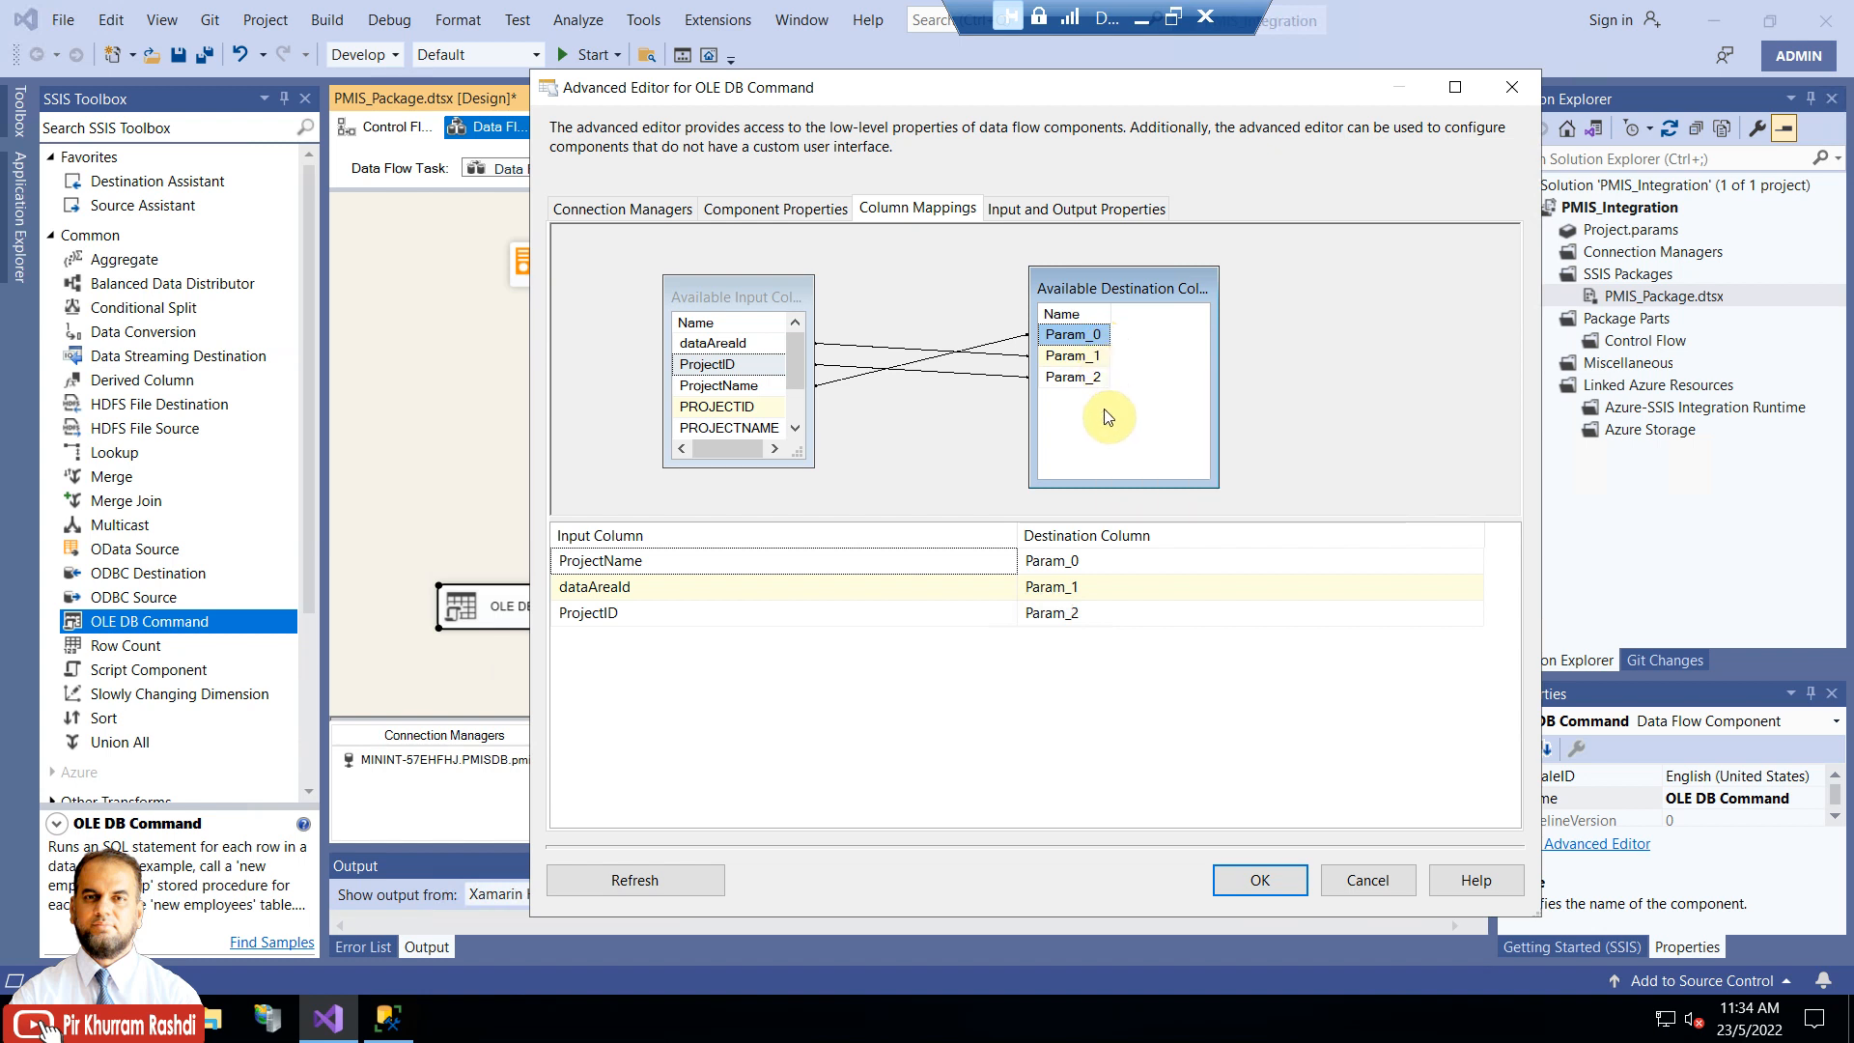
{"action": "left_click", "coordinate": [1084, 565]}
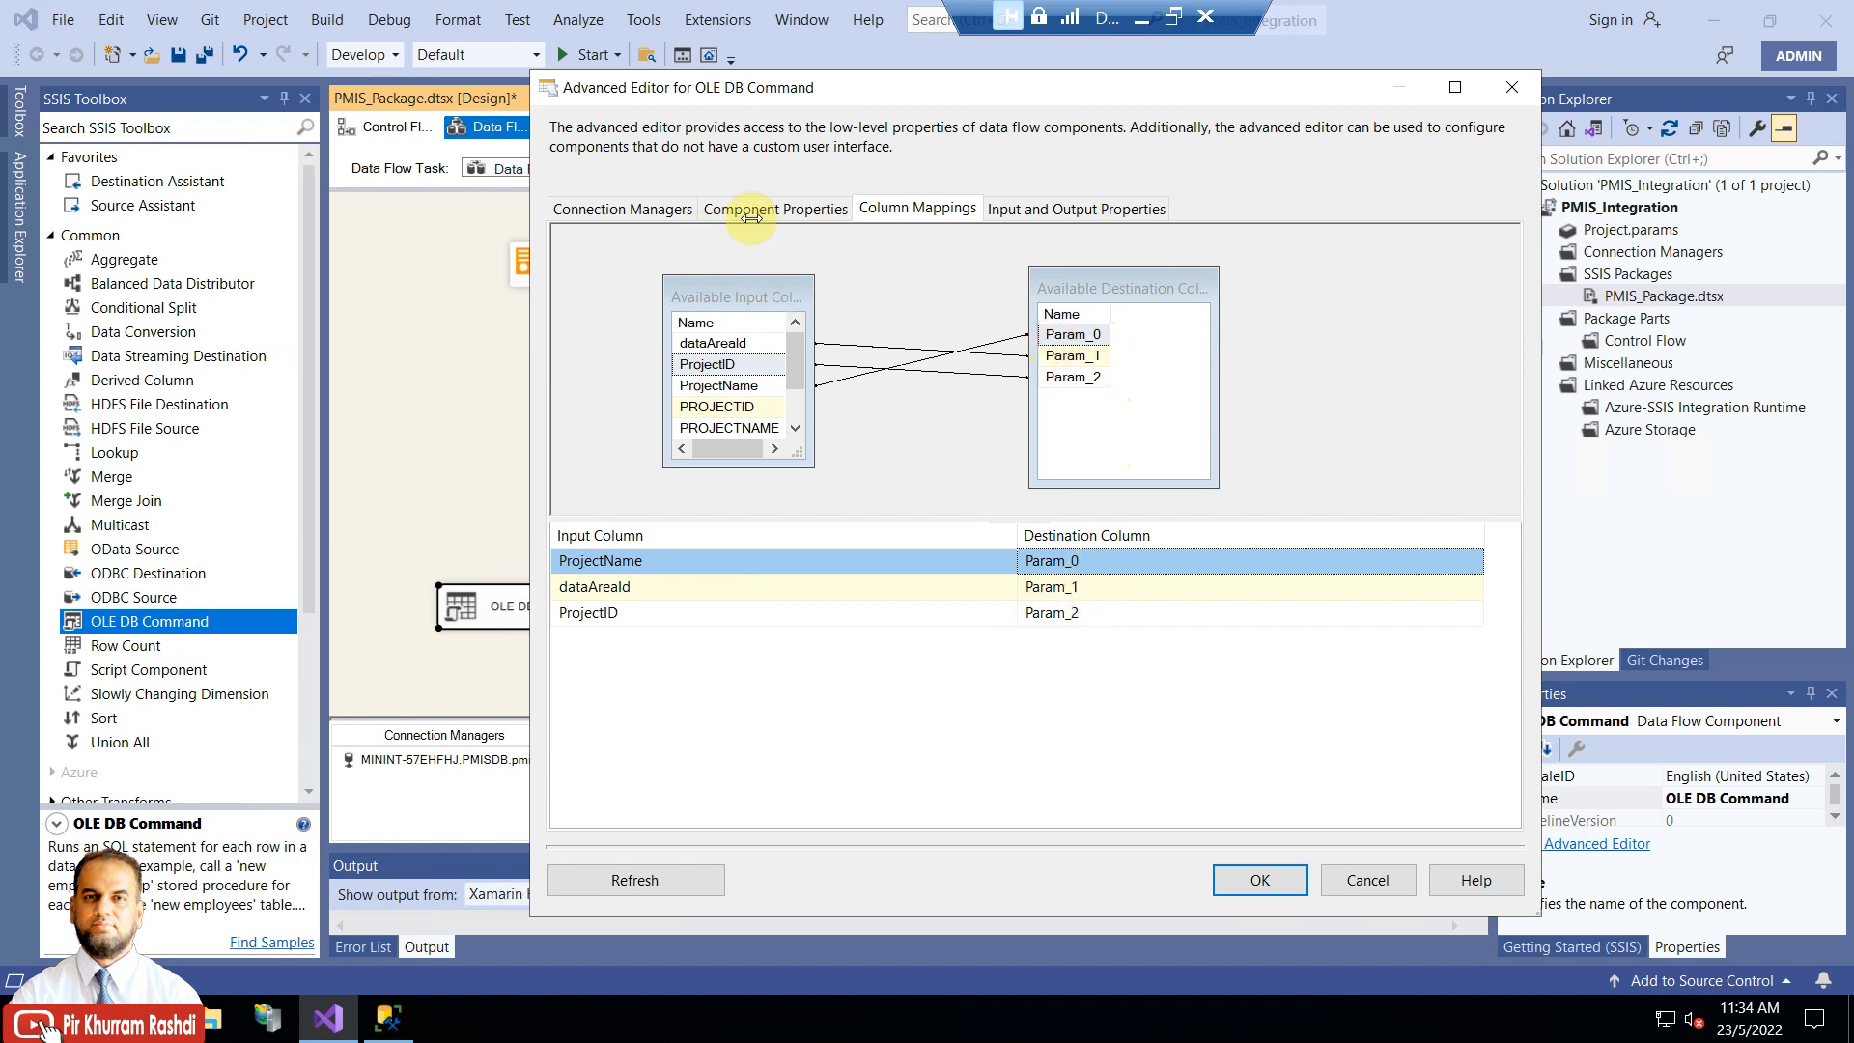
Check the connection manager, reopen the SqlCommand statement, and highlight each ? placeholder in order to relate it to its mapped parameter
{"action": "left_click", "coordinate": [668, 210]}
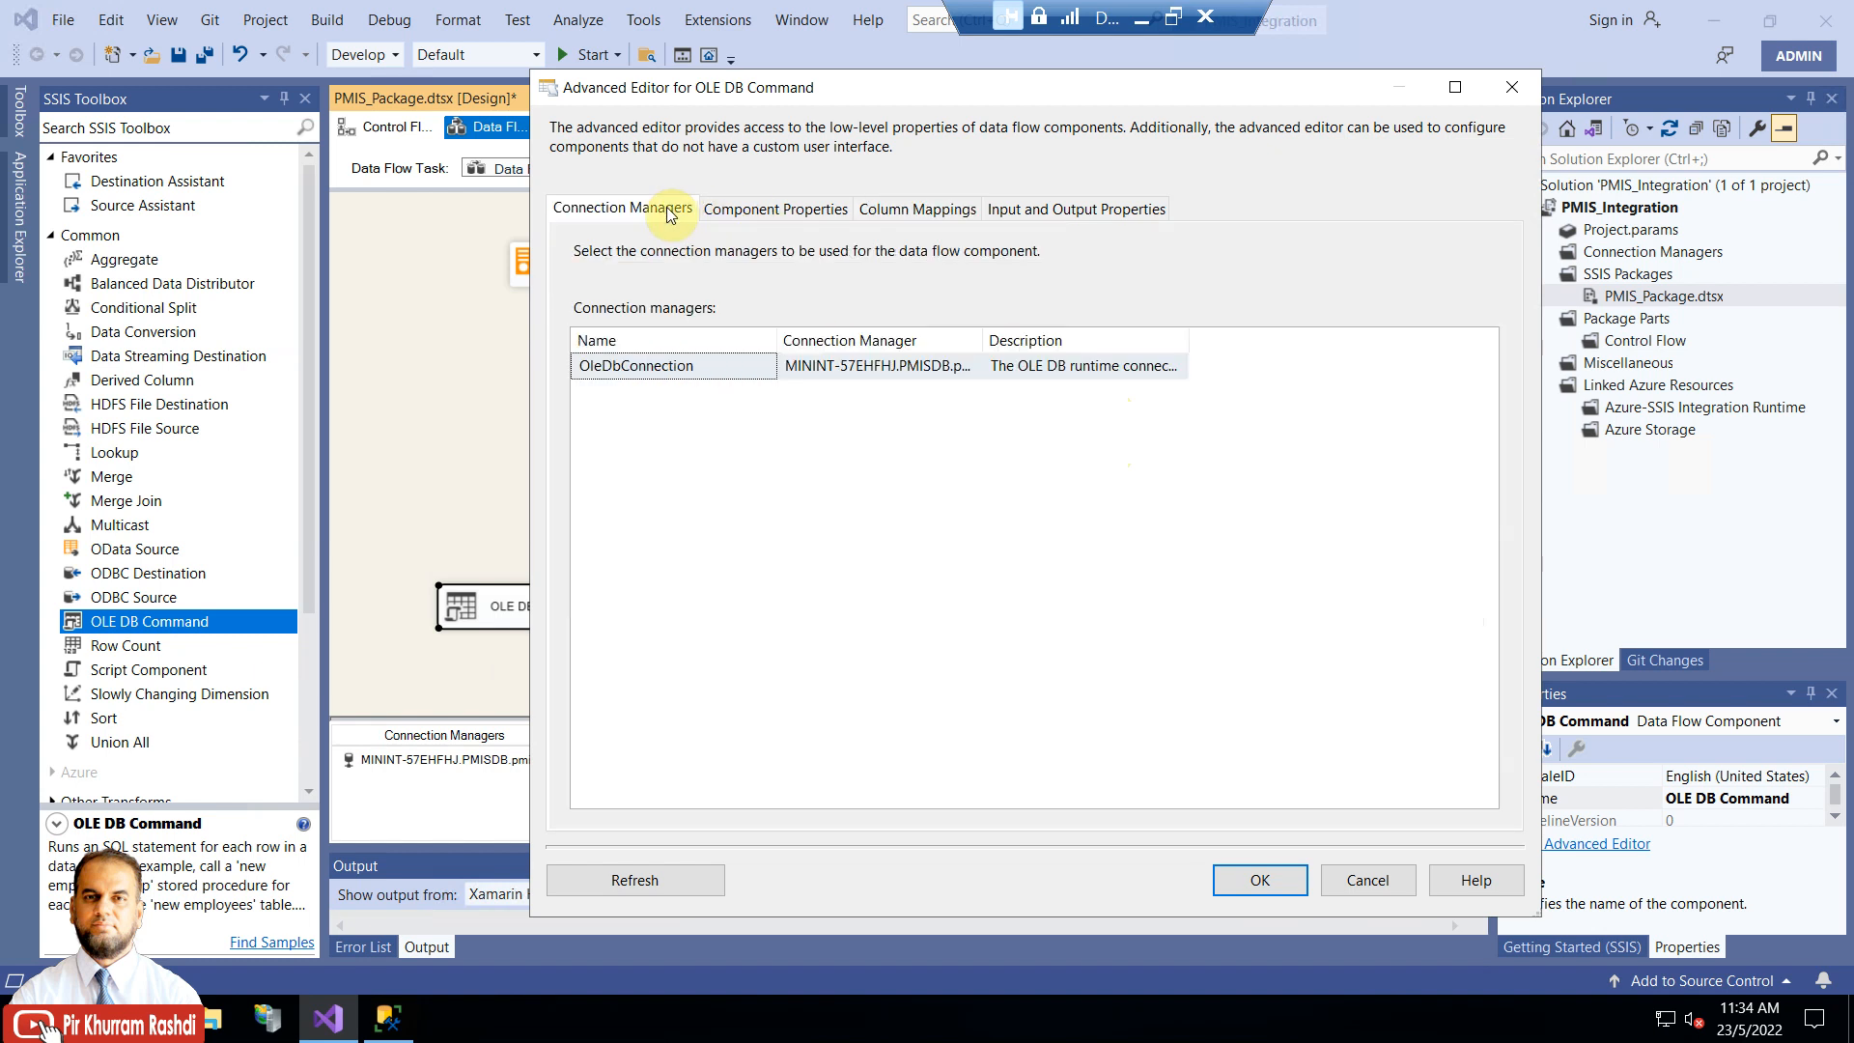
{"action": "left_click", "coordinate": [807, 210]}
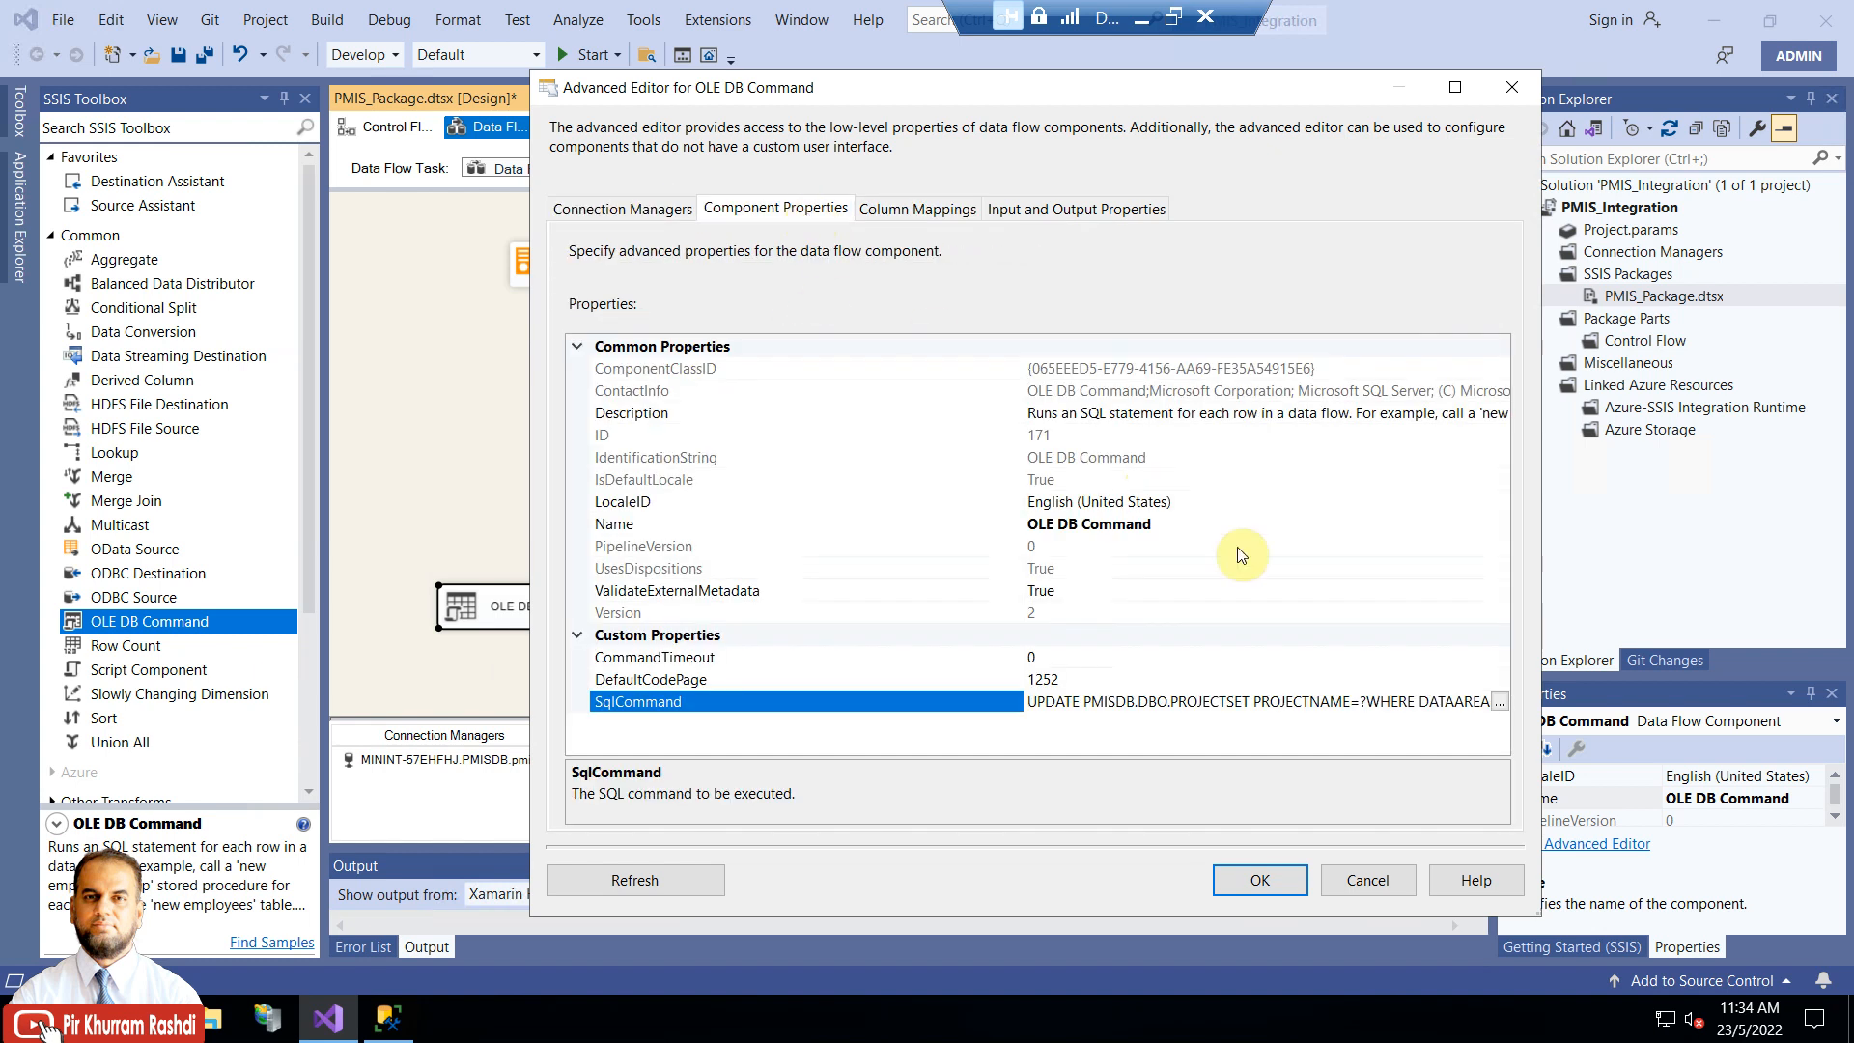
{"action": "left_click", "coordinate": [1498, 702]}
{"action": "double_click", "coordinate": [990, 423]}
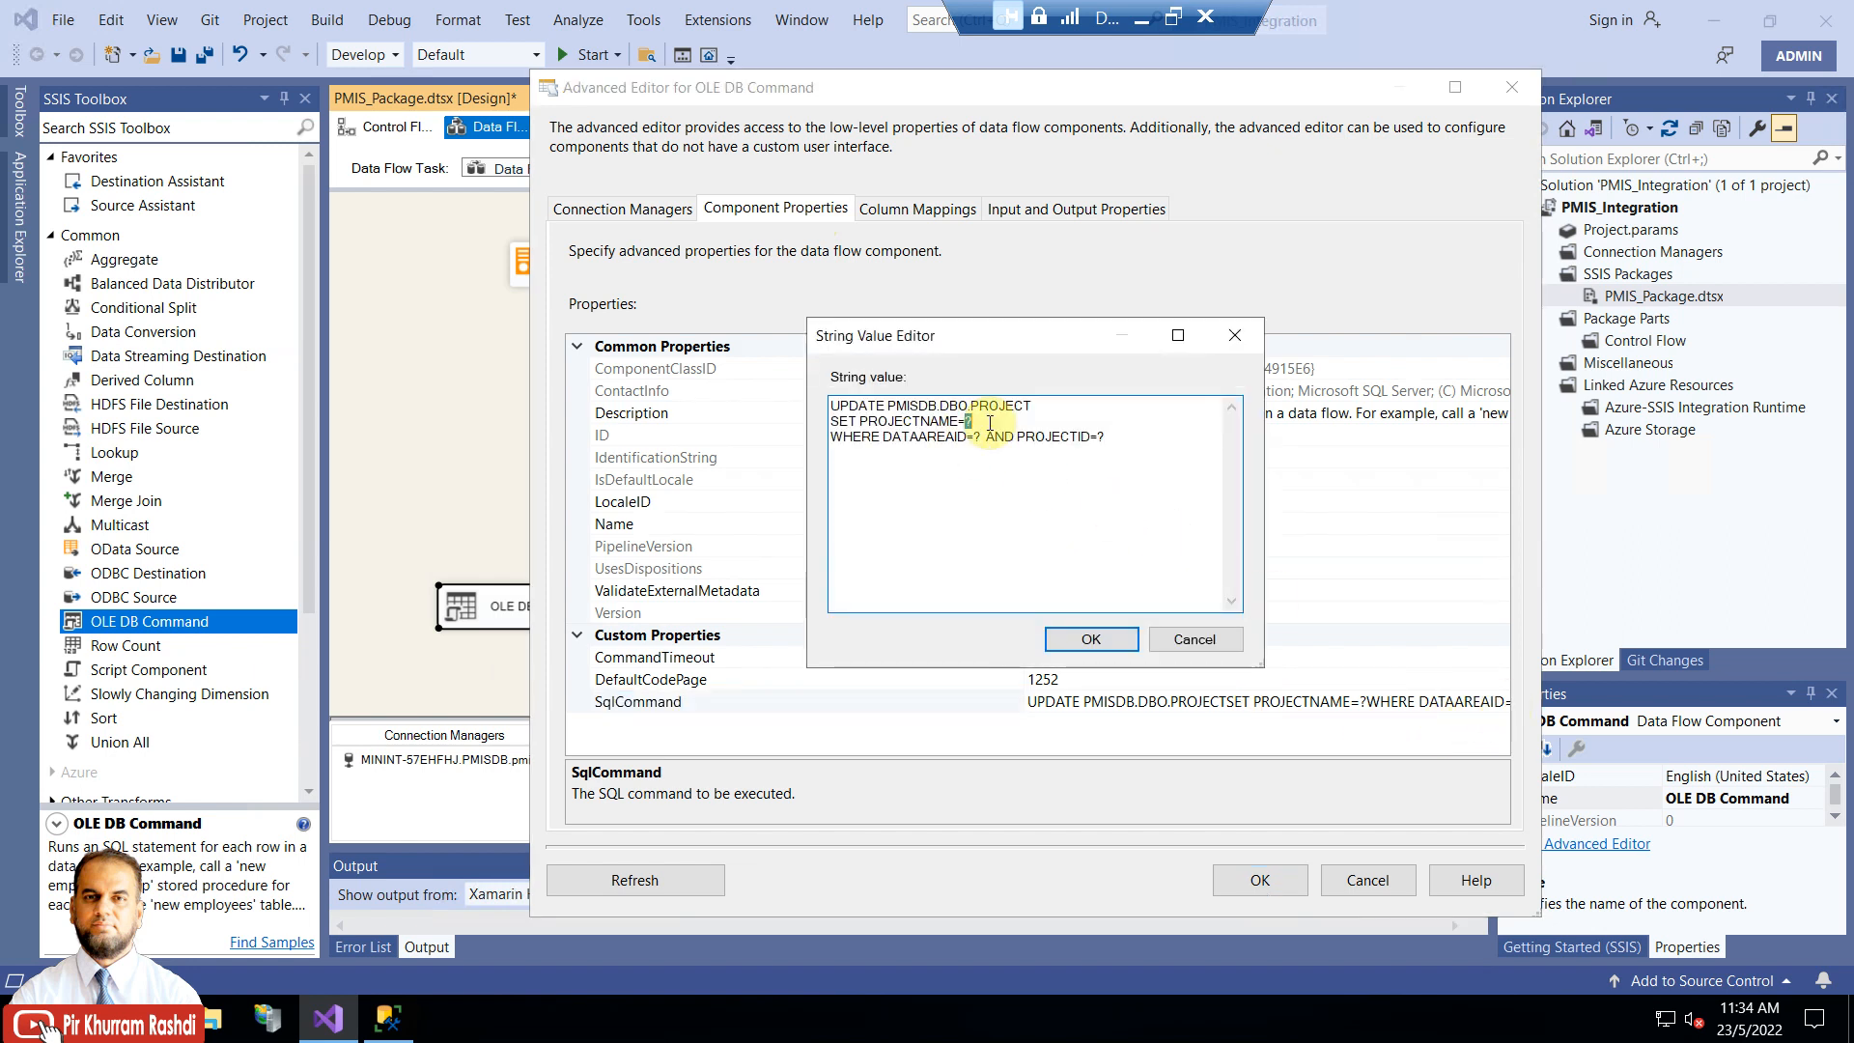
{"action": "double_click", "coordinate": [977, 436]}
{"action": "double_click", "coordinate": [1100, 437]}
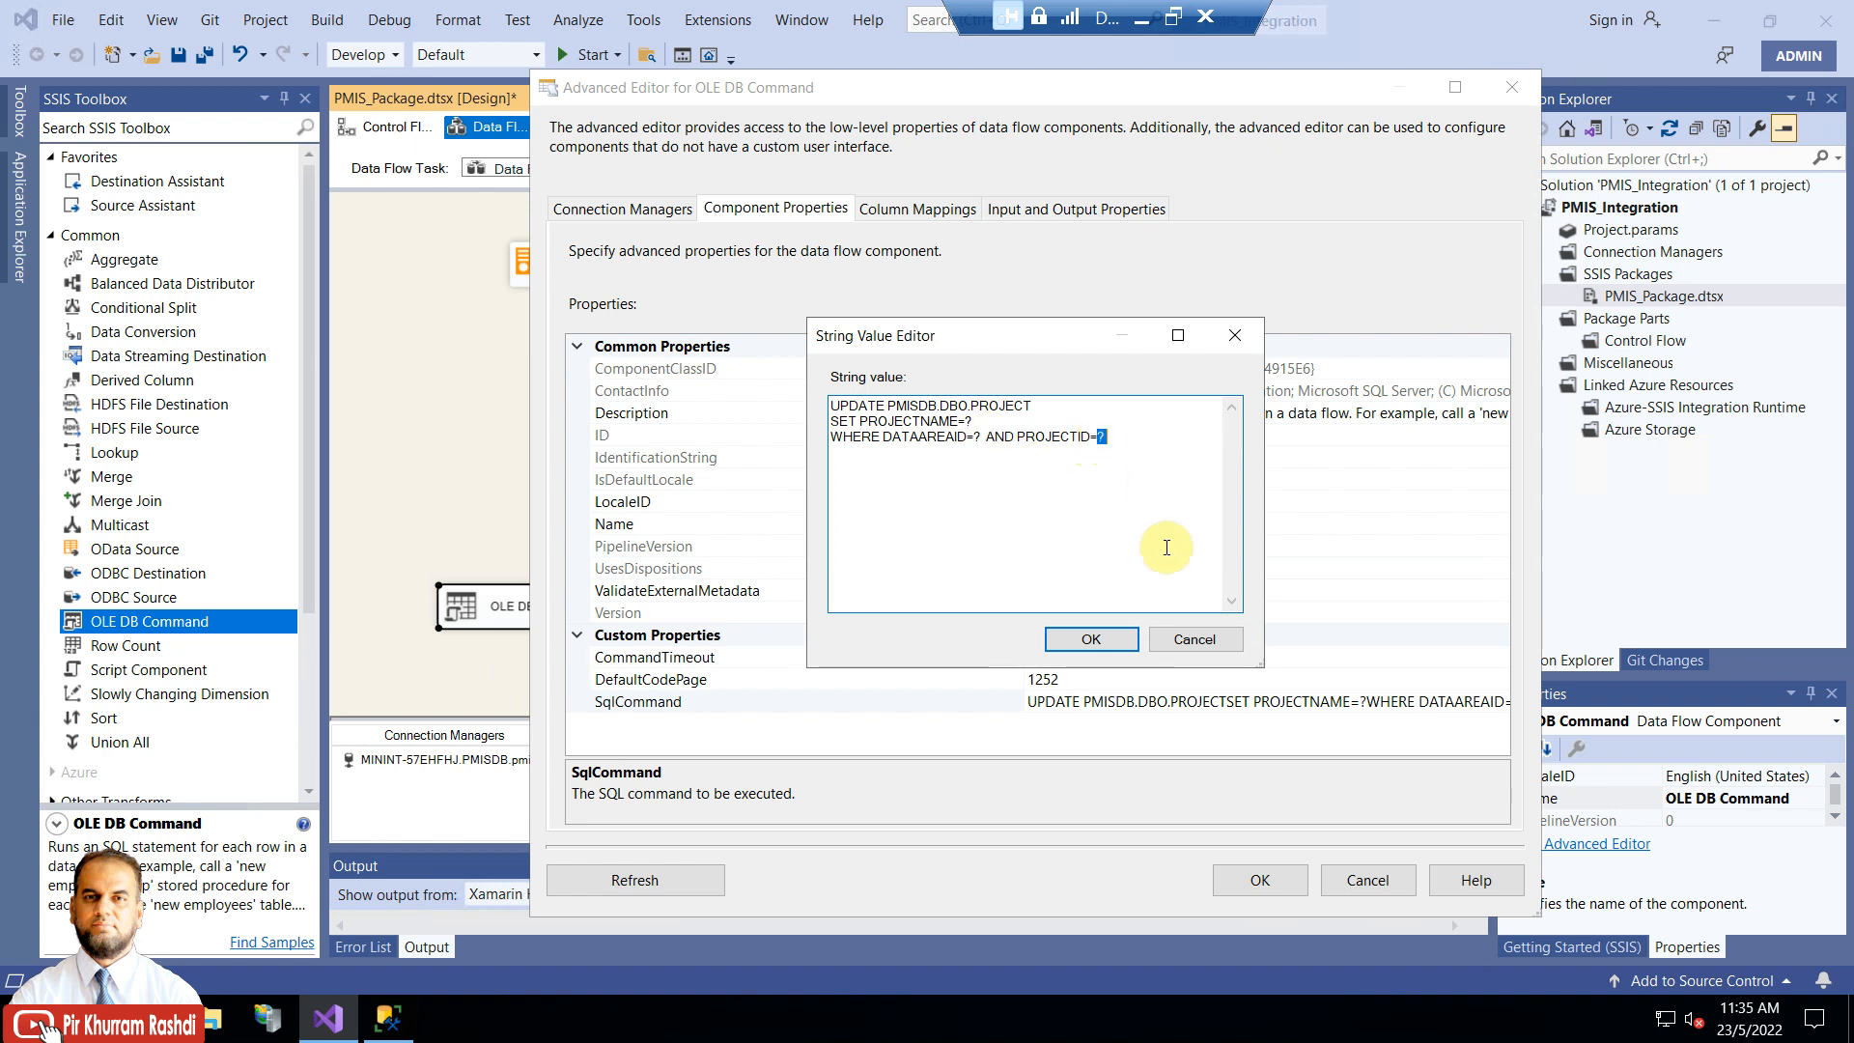
Close the SQL statement, look through the OLE DB Command's column mappings and input and output properties, and leave its editor without saving
{"action": "left_click", "coordinate": [1127, 640]}
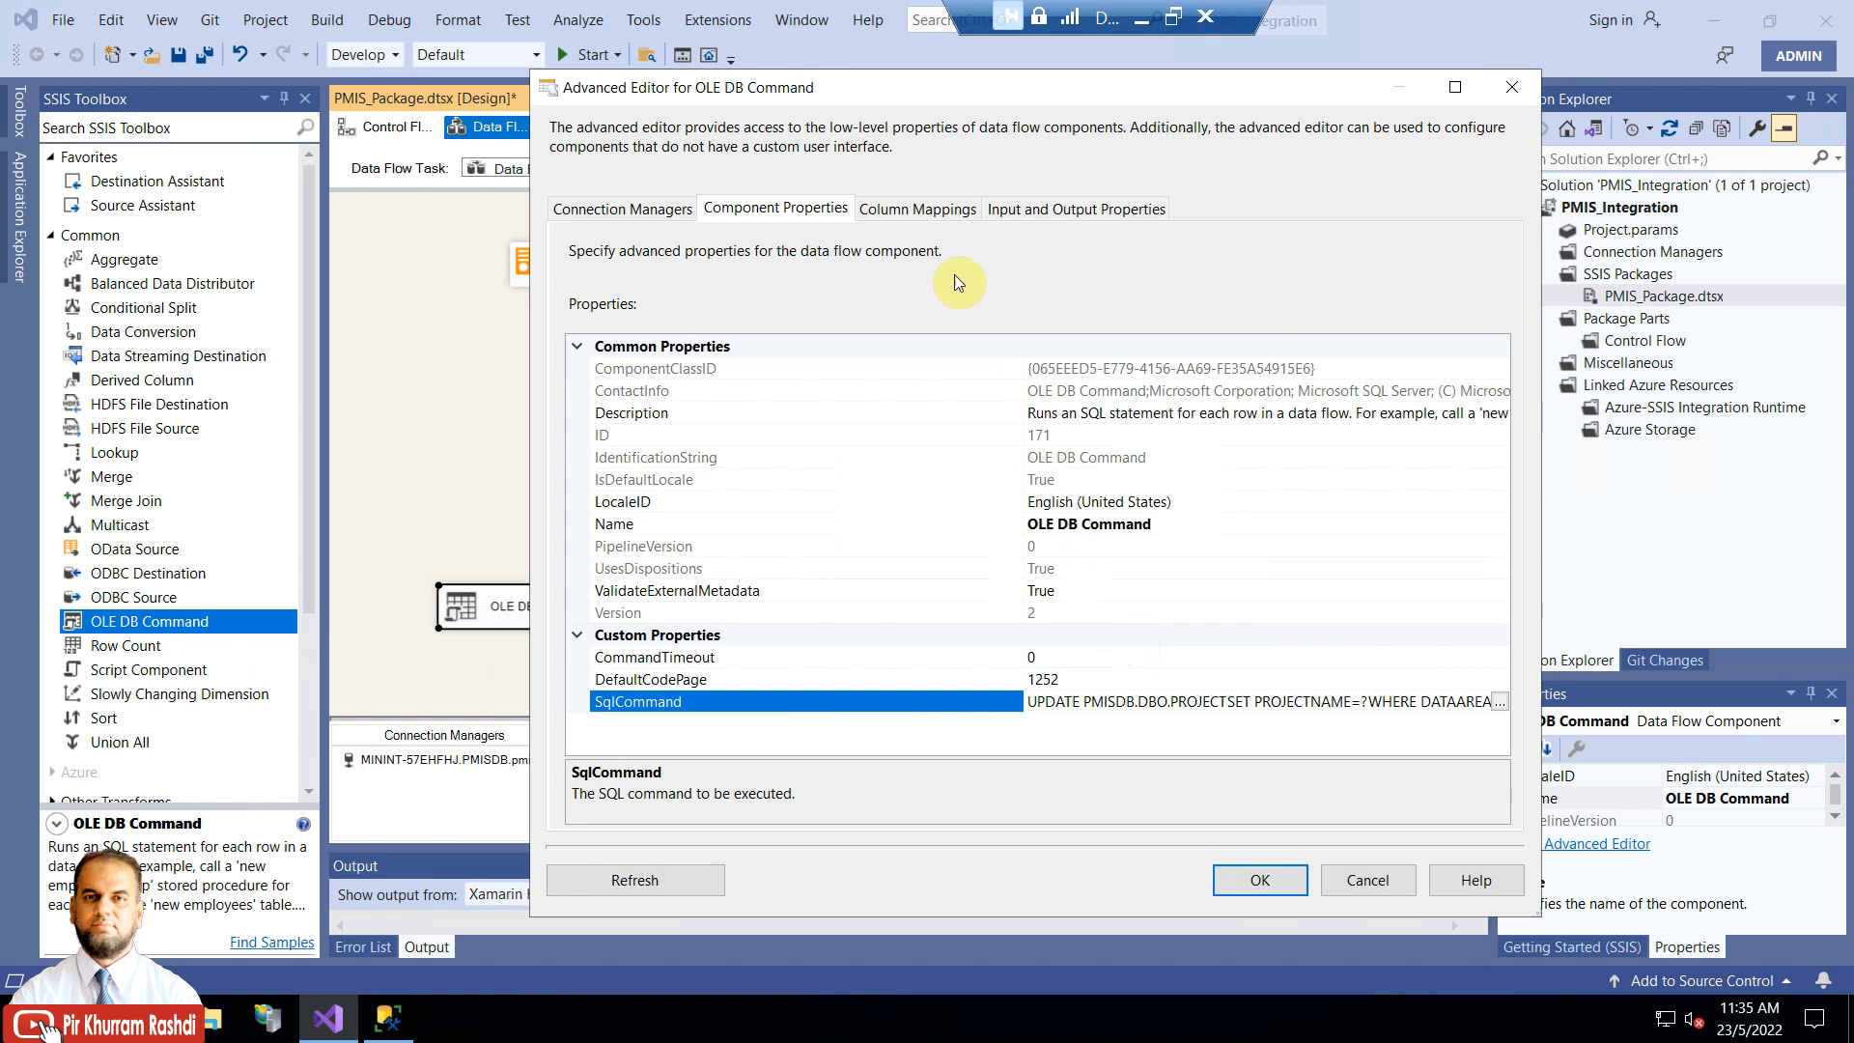
{"action": "left_click", "coordinate": [913, 211]}
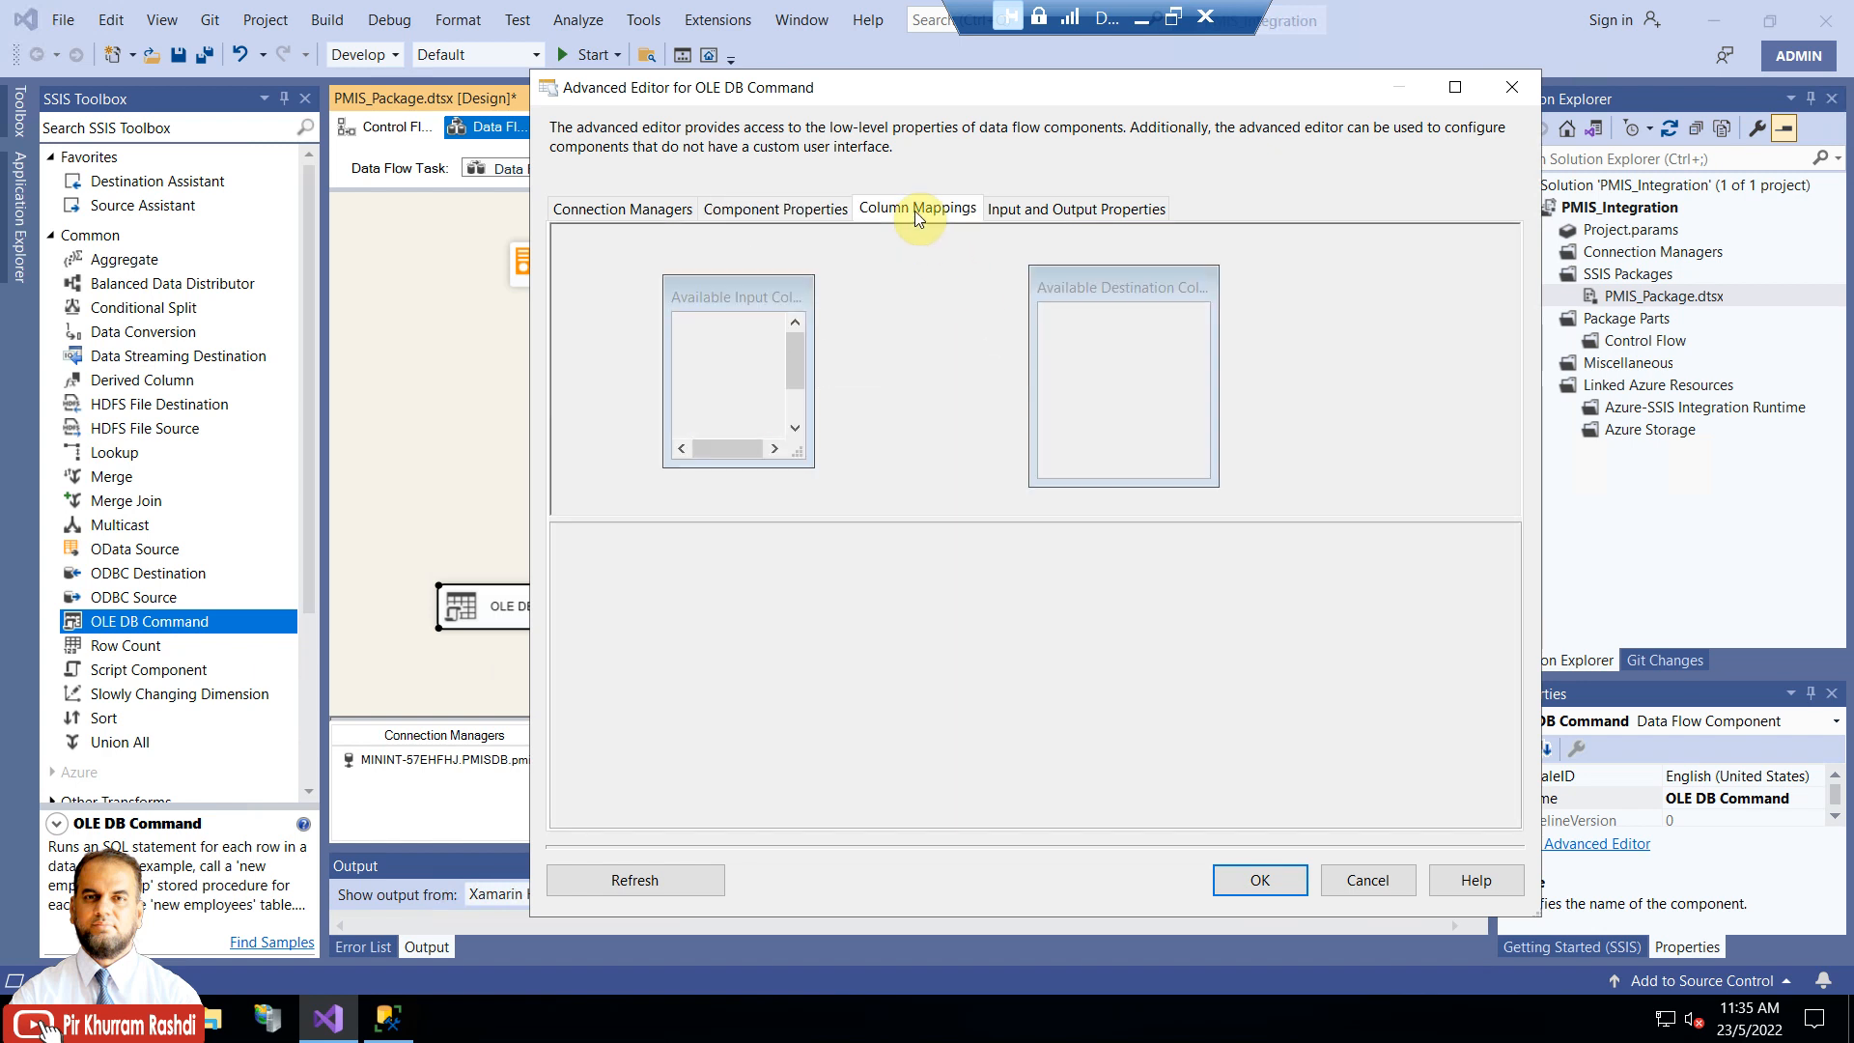
{"action": "left_click", "coordinate": [1023, 211]}
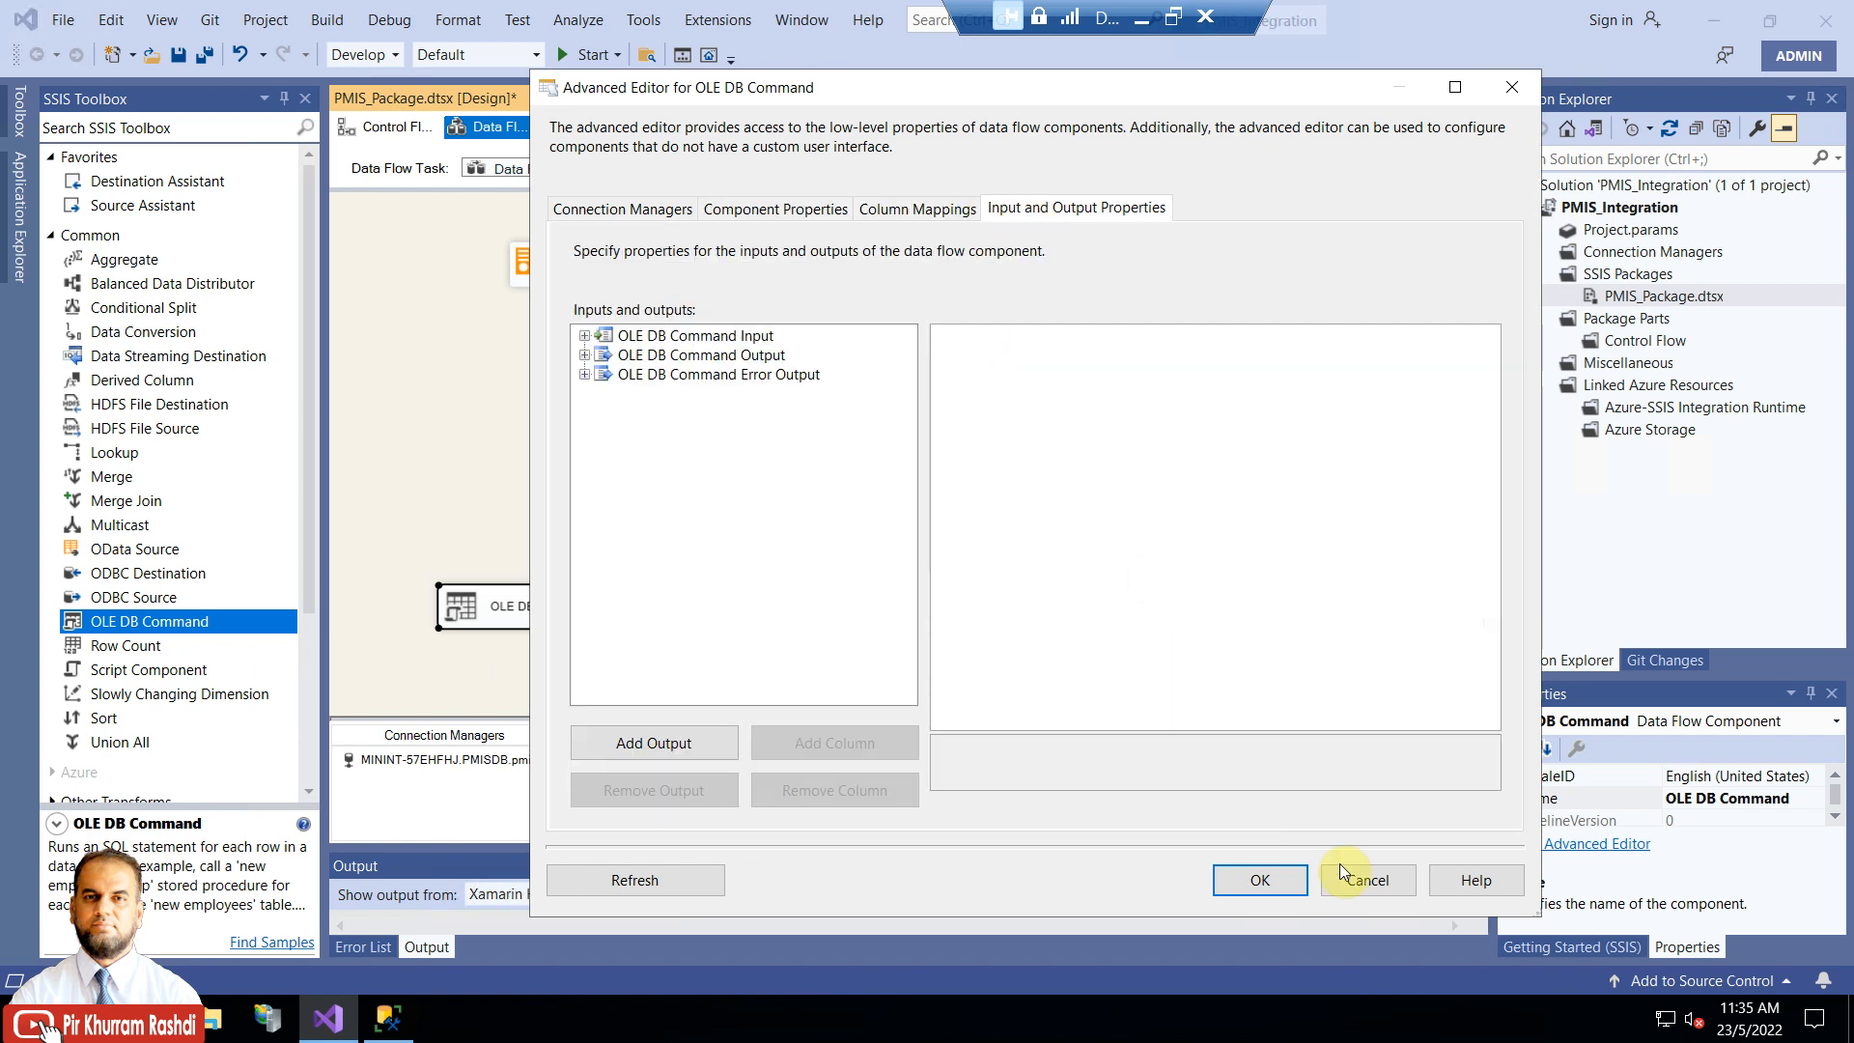
{"action": "left_click", "coordinate": [1359, 878]}
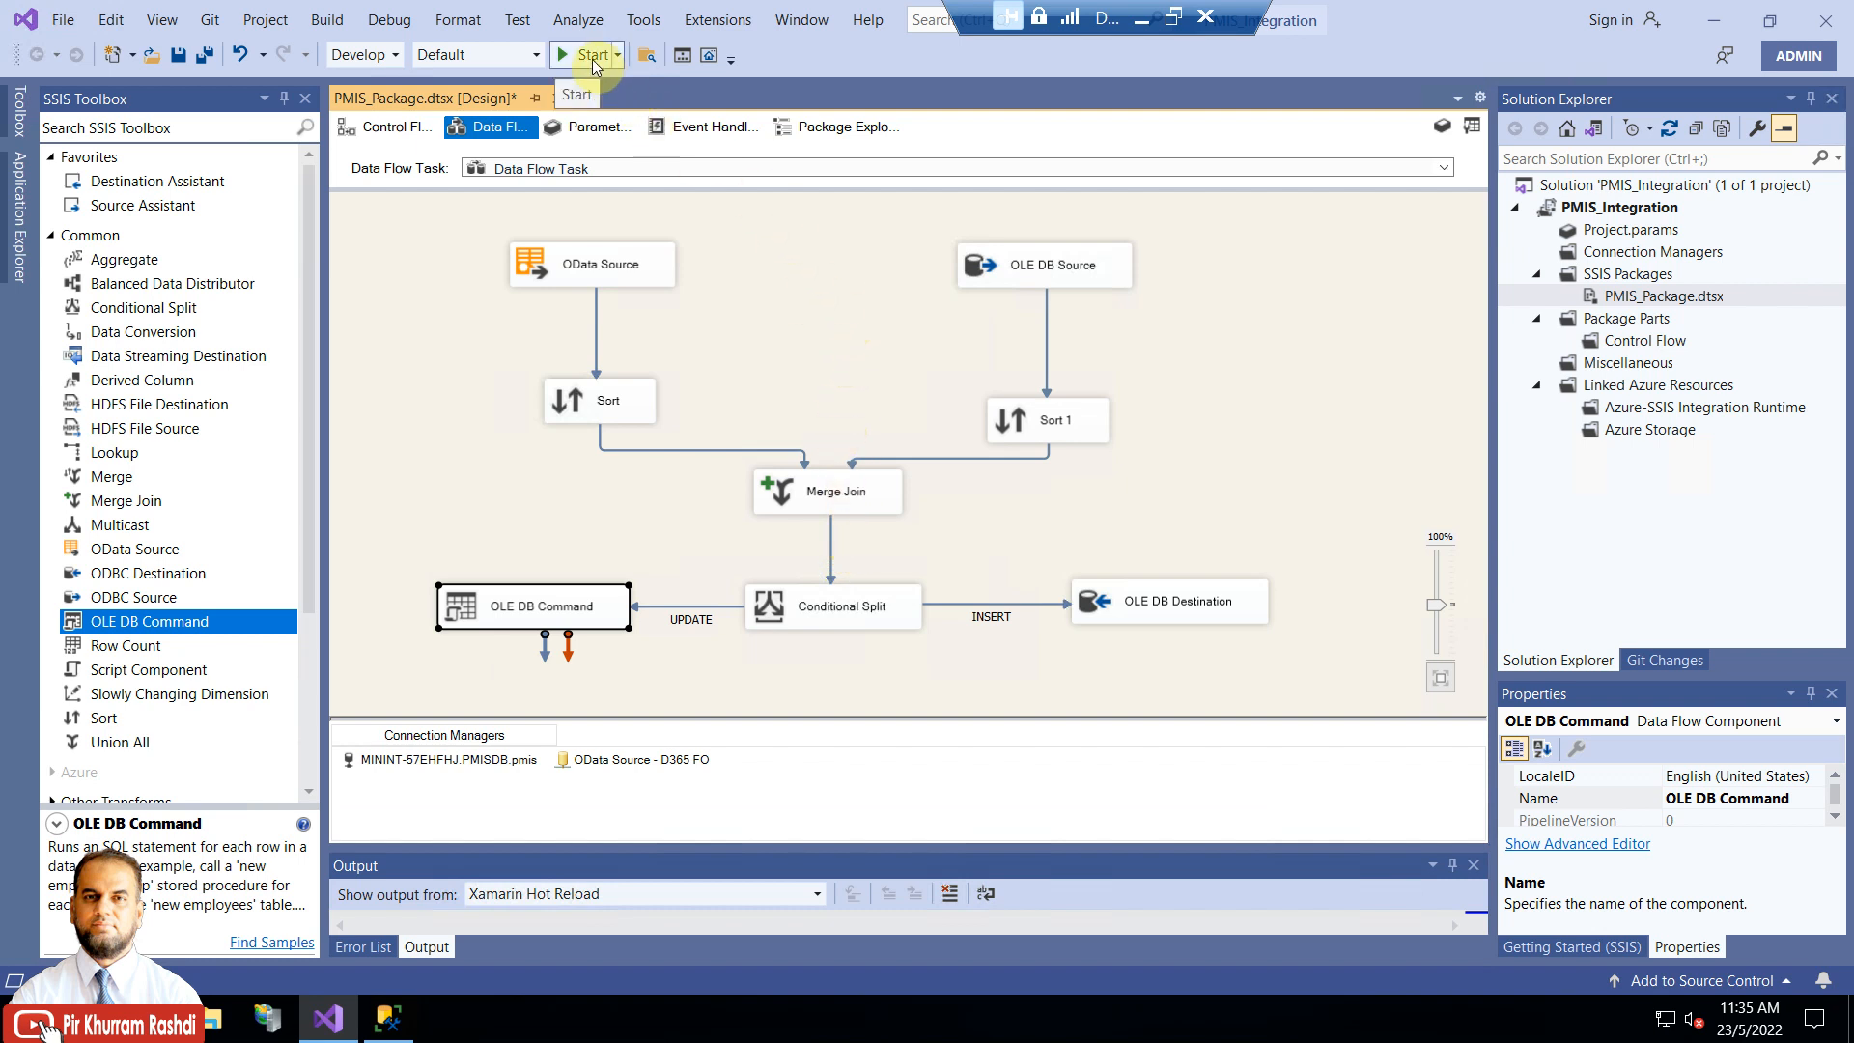
Switch to SQL Server Management Studio and rerun the SELECT query on the PMISDB Project table to check its contents before the load
{"action": "left_click", "coordinate": [387, 1018]}
{"action": "left_click", "coordinate": [792, 361]}
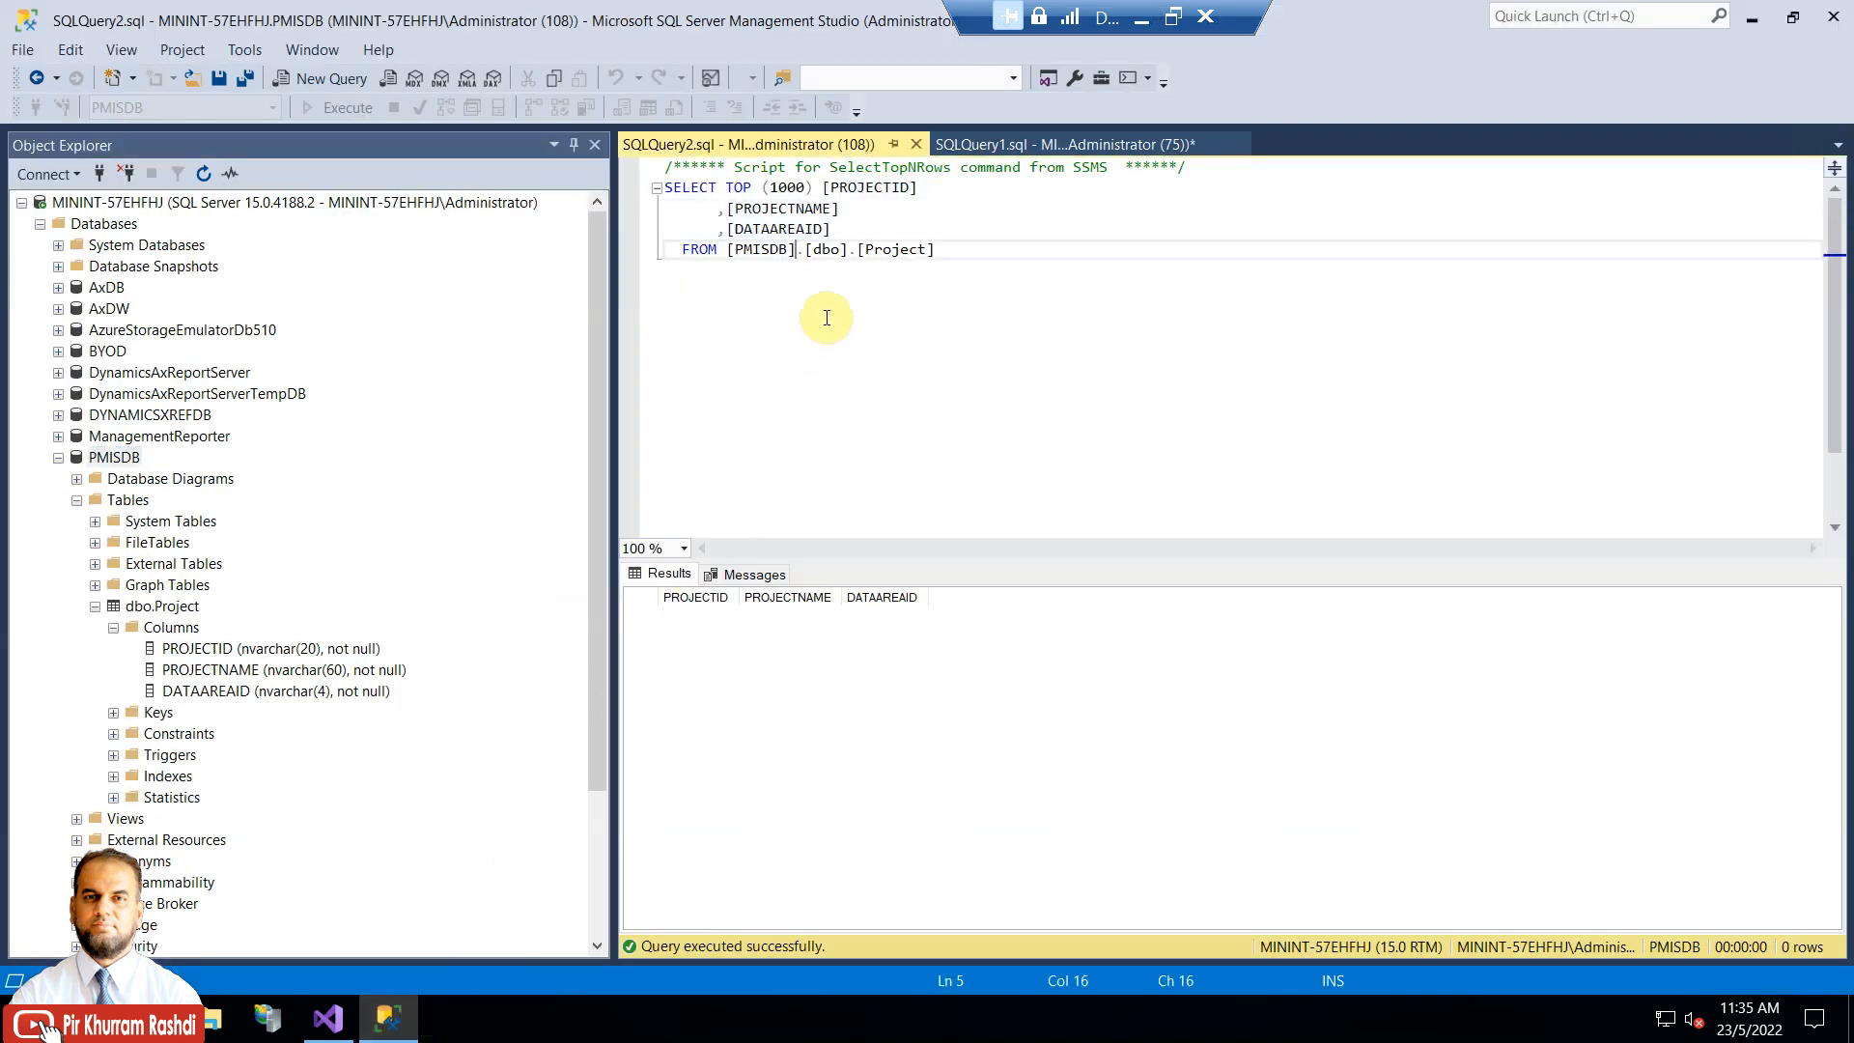
{"action": "left_click", "coordinate": [322, 112]}
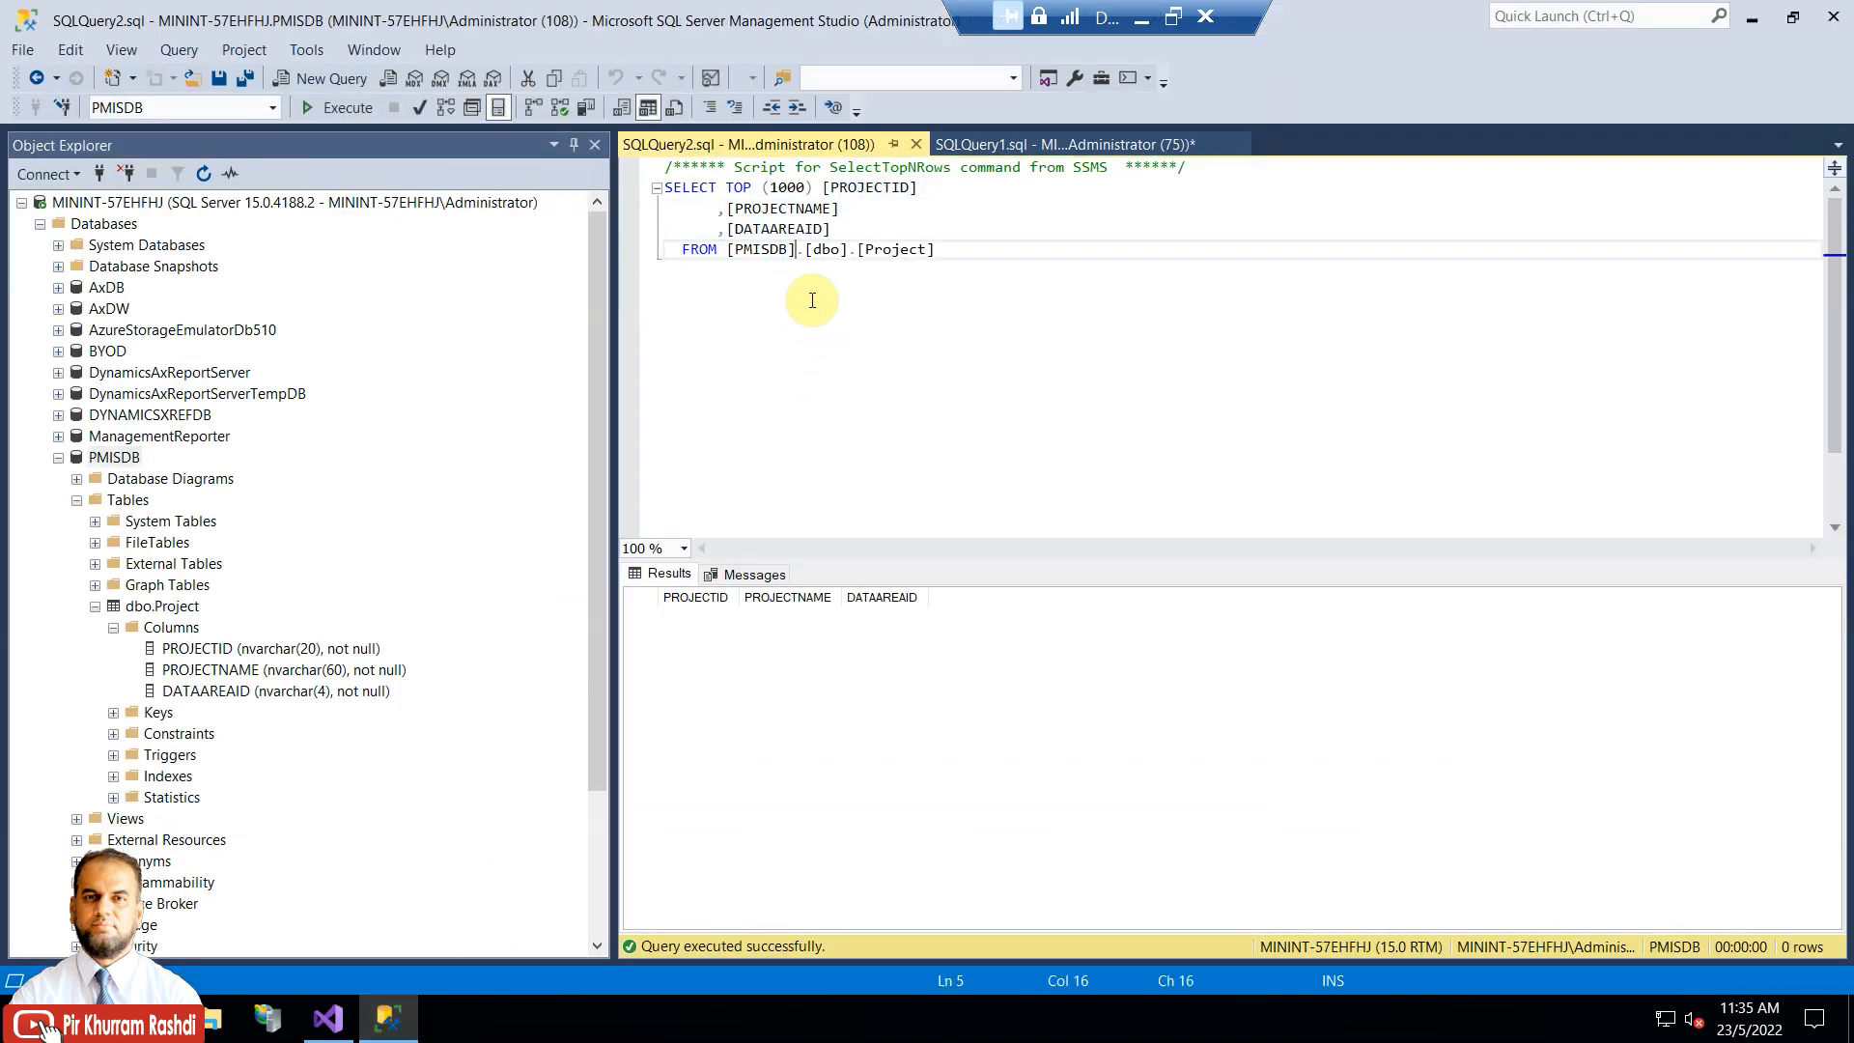
Switch to Visual Studio, run PMIS_Package, and follow the data flow down to the INSERT and UPDATE branches
{"action": "left_click", "coordinate": [337, 1019]}
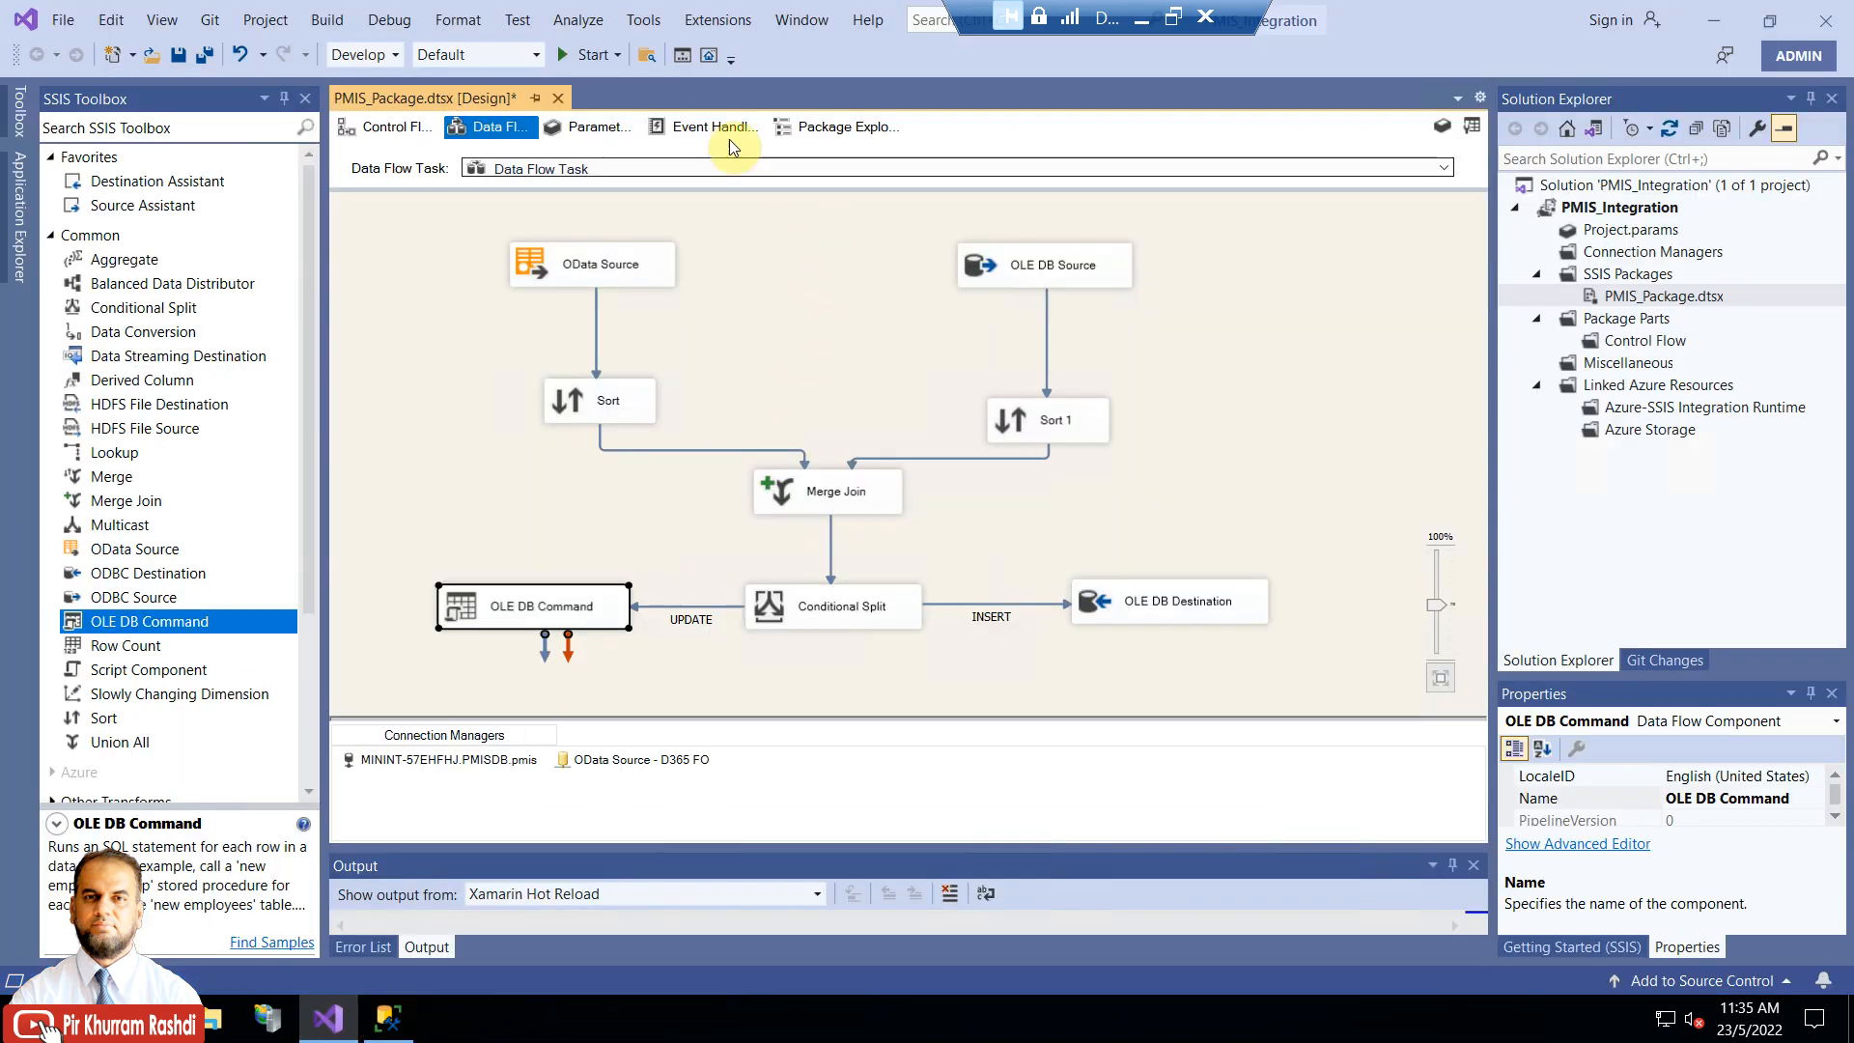
{"action": "left_click", "coordinate": [592, 55]}
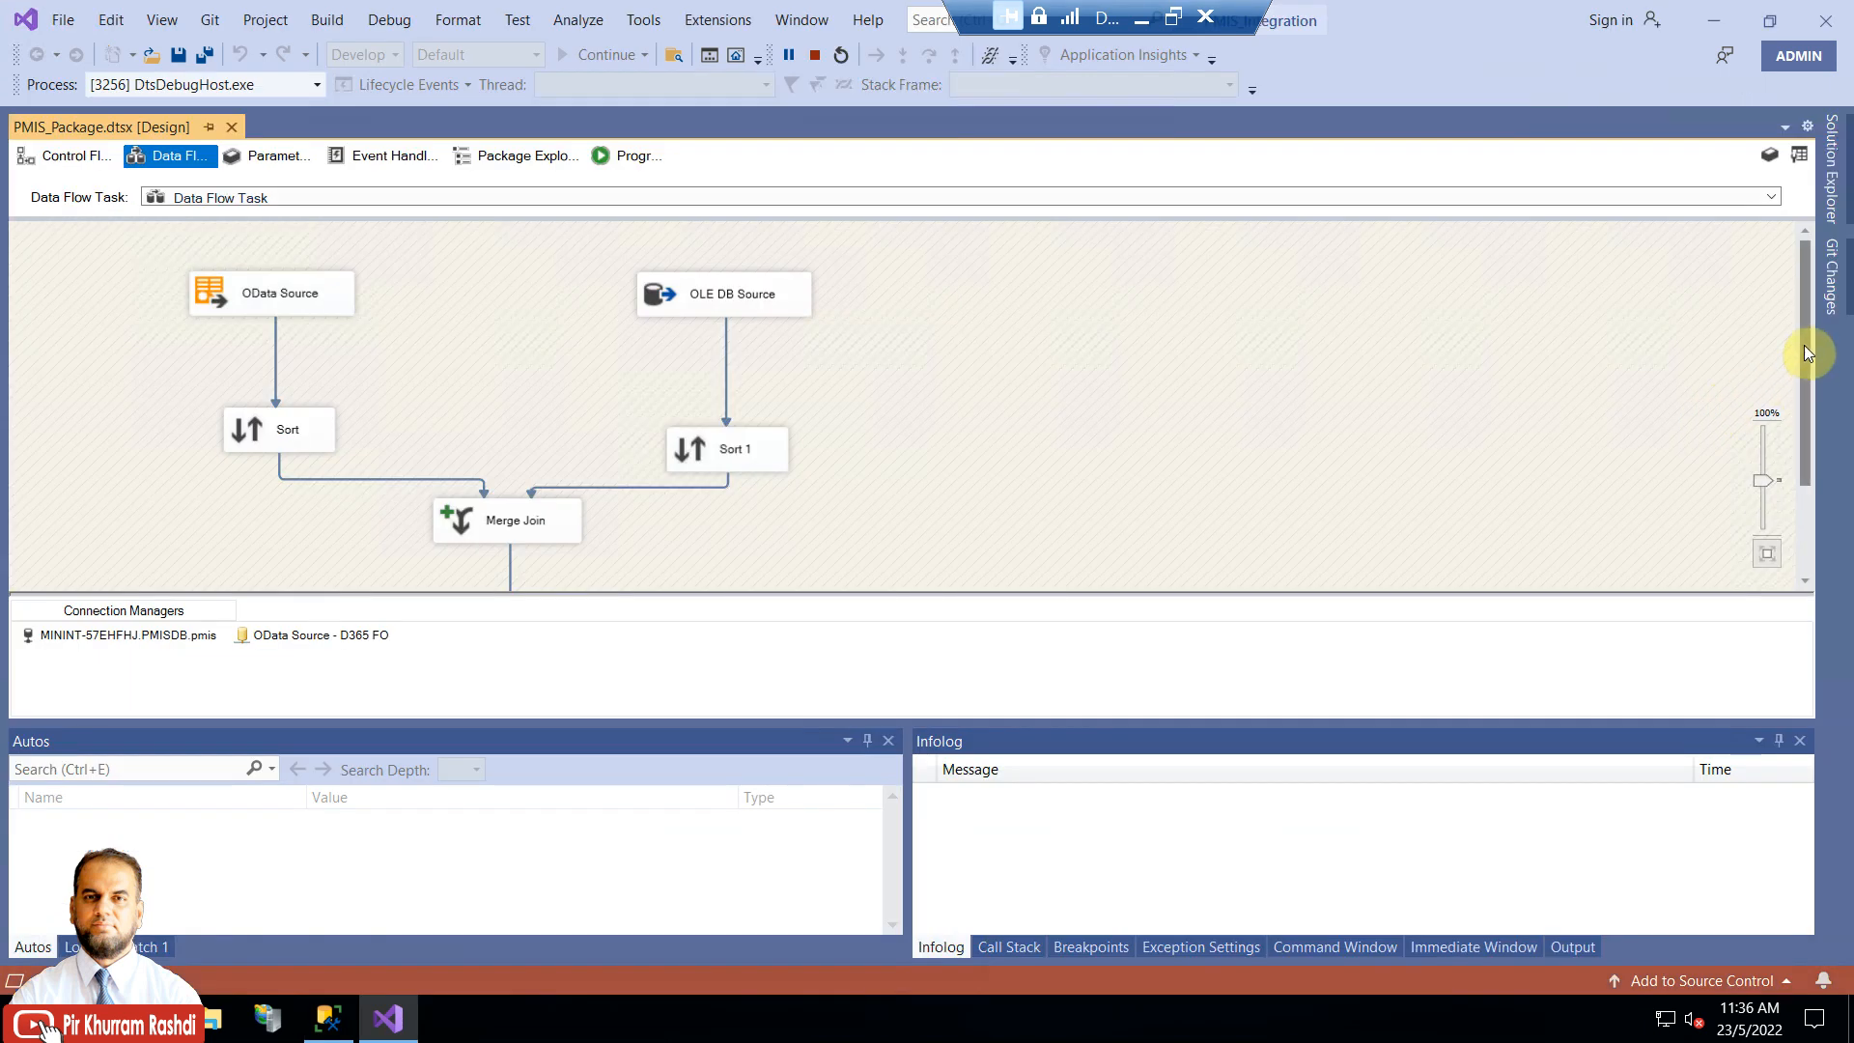
{"action": "left_click_drag", "start_coordinate": [1804, 345], "coordinate": [1804, 472]}
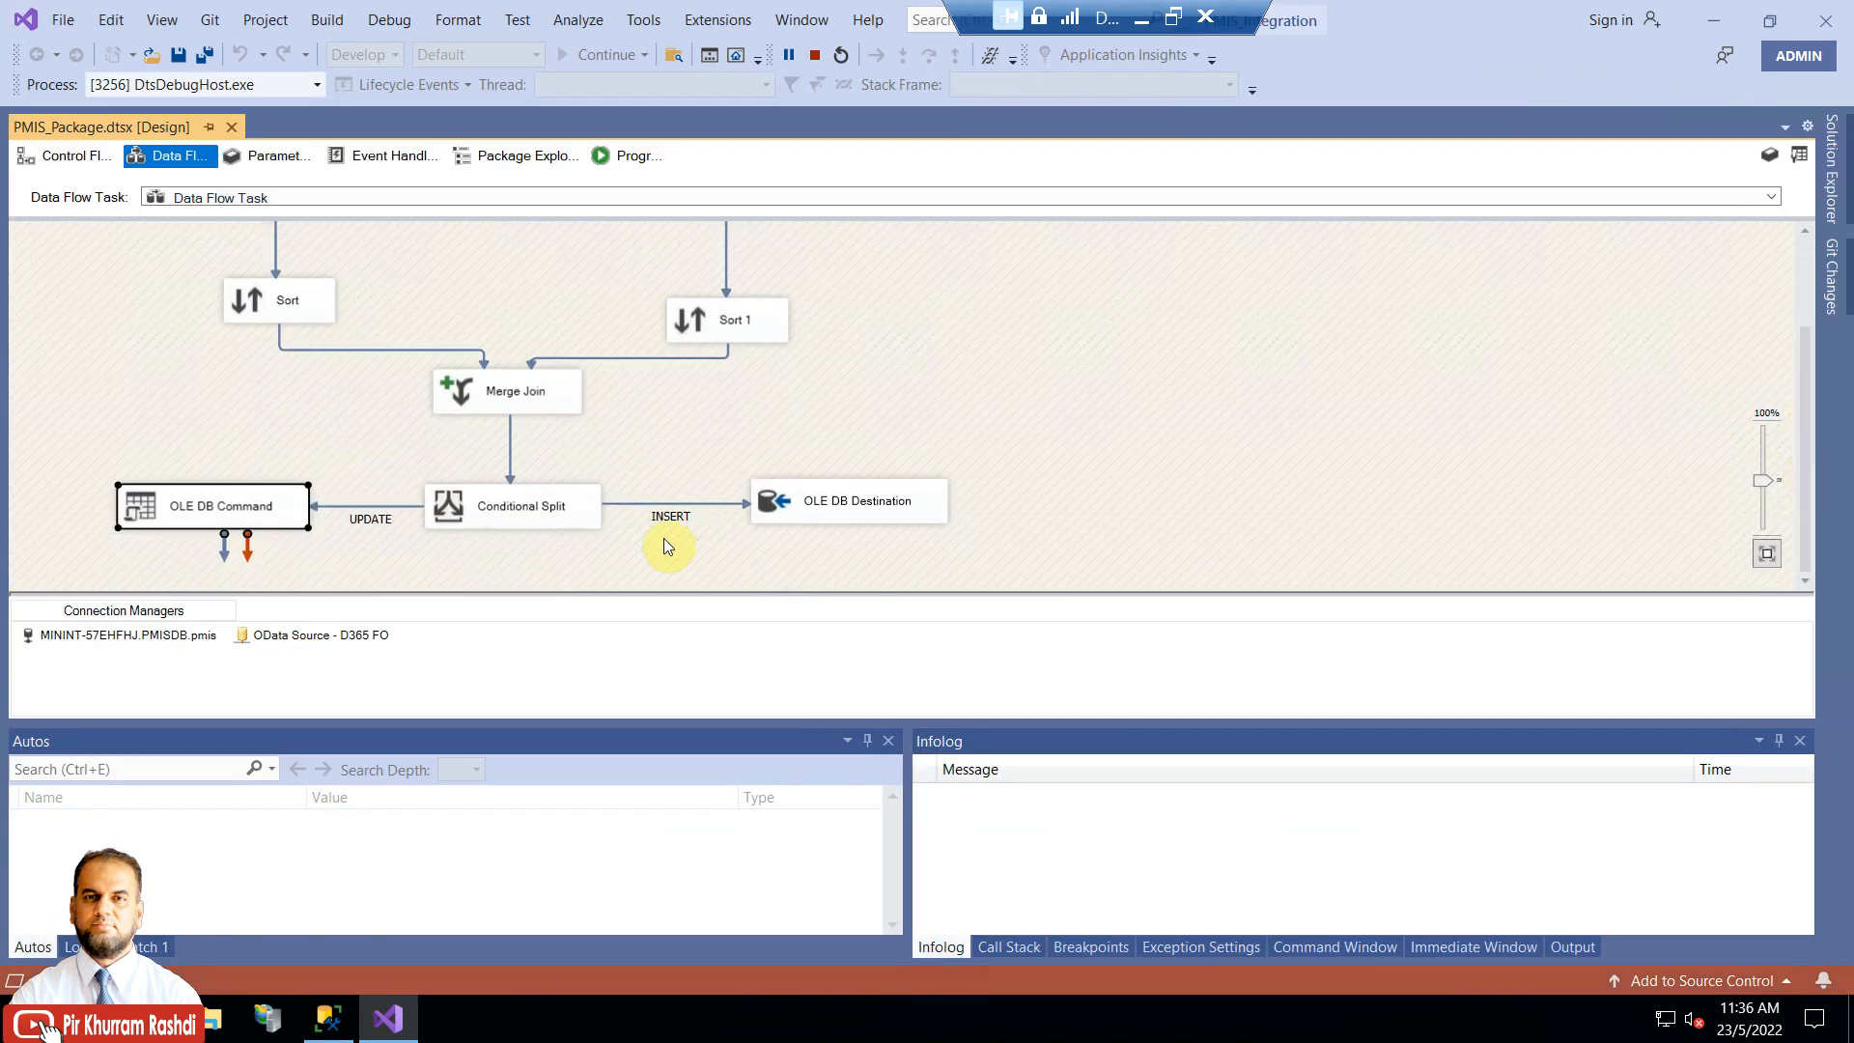
Examine the execution log for the number of rows written by the OLE DB Destination, and return to the data flow
{"action": "left_click", "coordinate": [636, 162]}
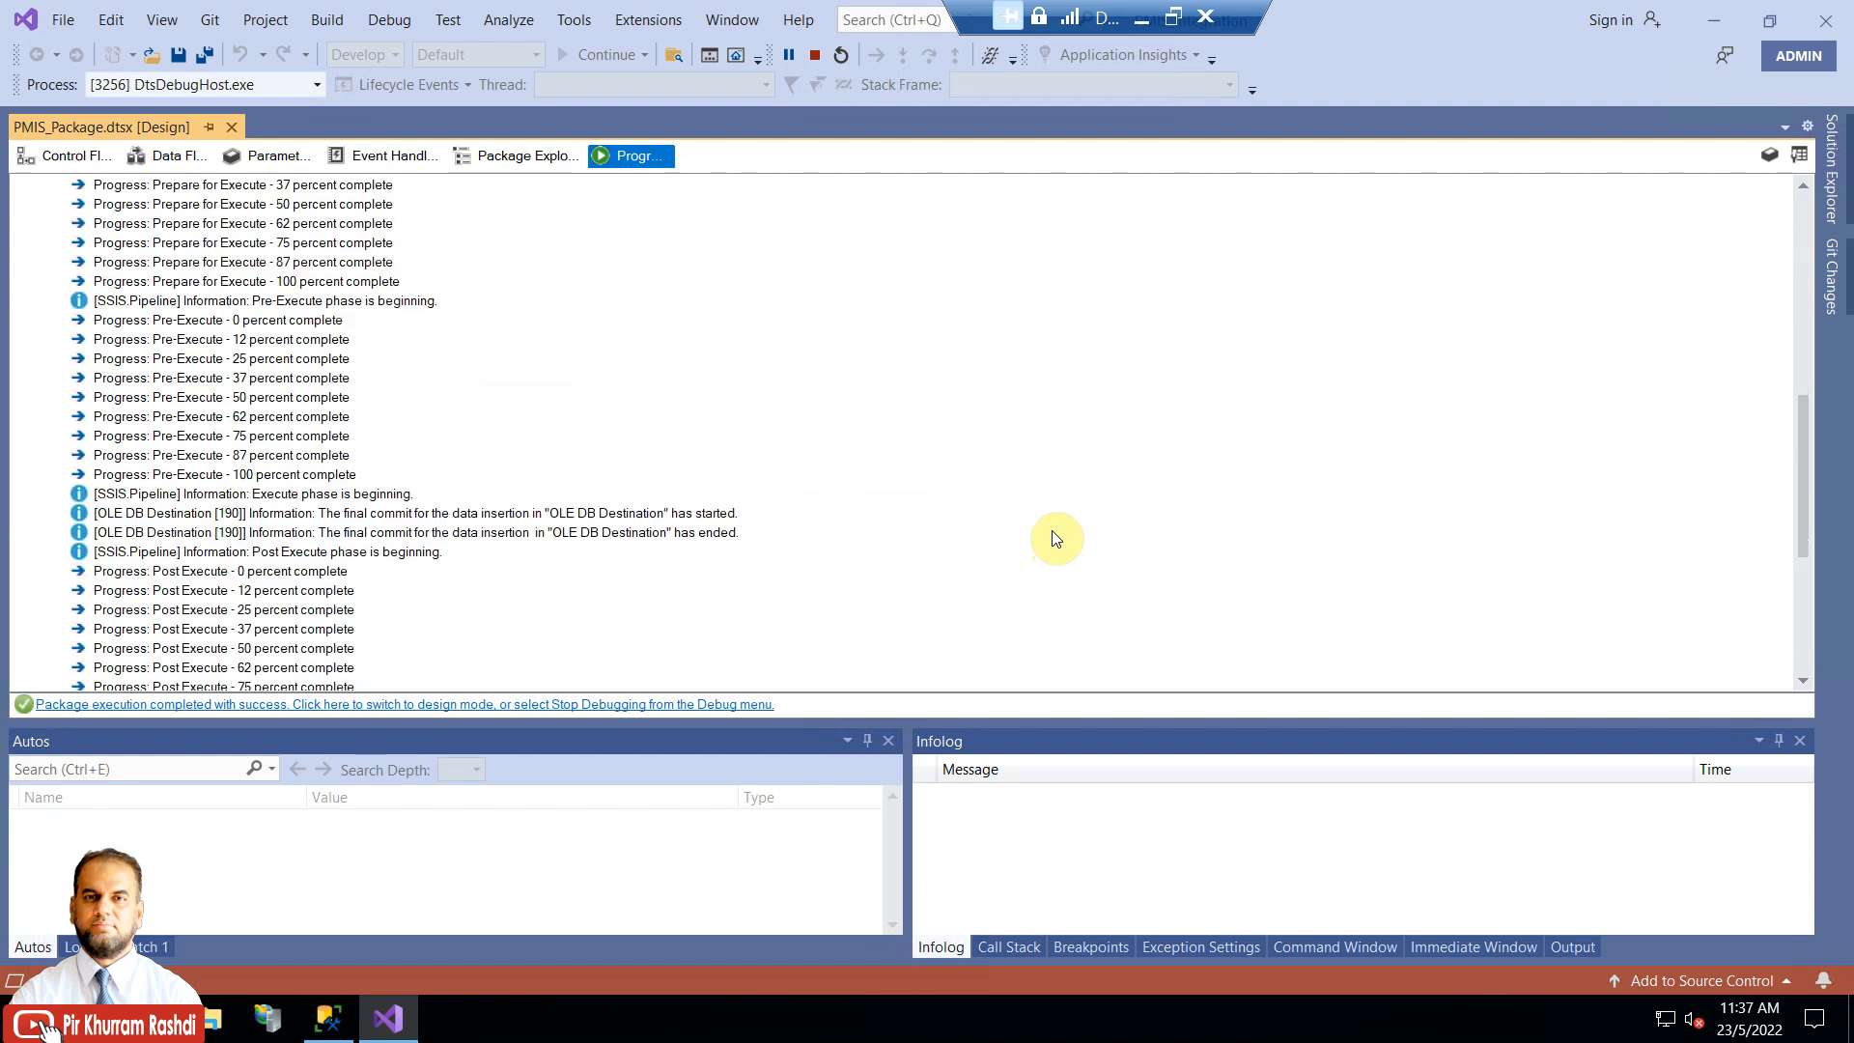
{"action": "scroll", "coordinate": [1055, 538], "scroll_direction": "down", "scroll_amount": 3}
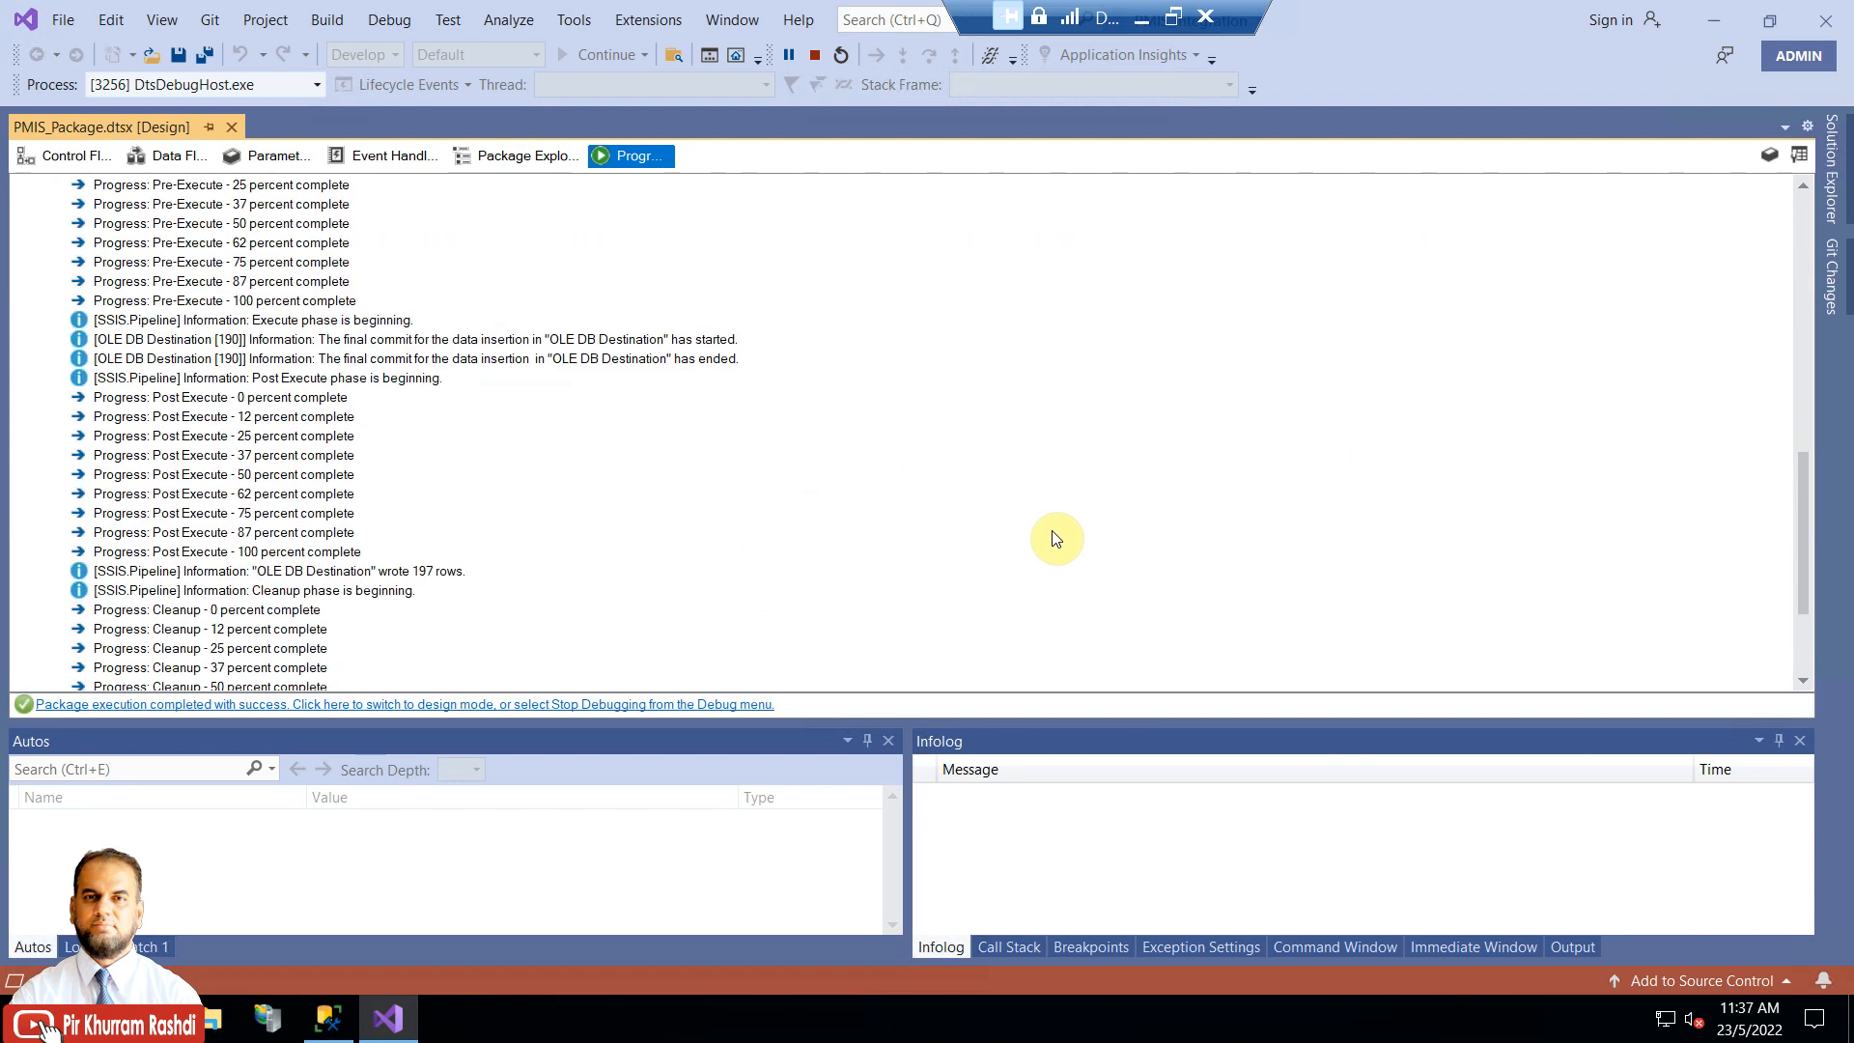
{"action": "scroll", "coordinate": [1055, 538], "scroll_direction": "down", "scroll_amount": 3}
{"action": "left_click", "coordinate": [415, 404]}
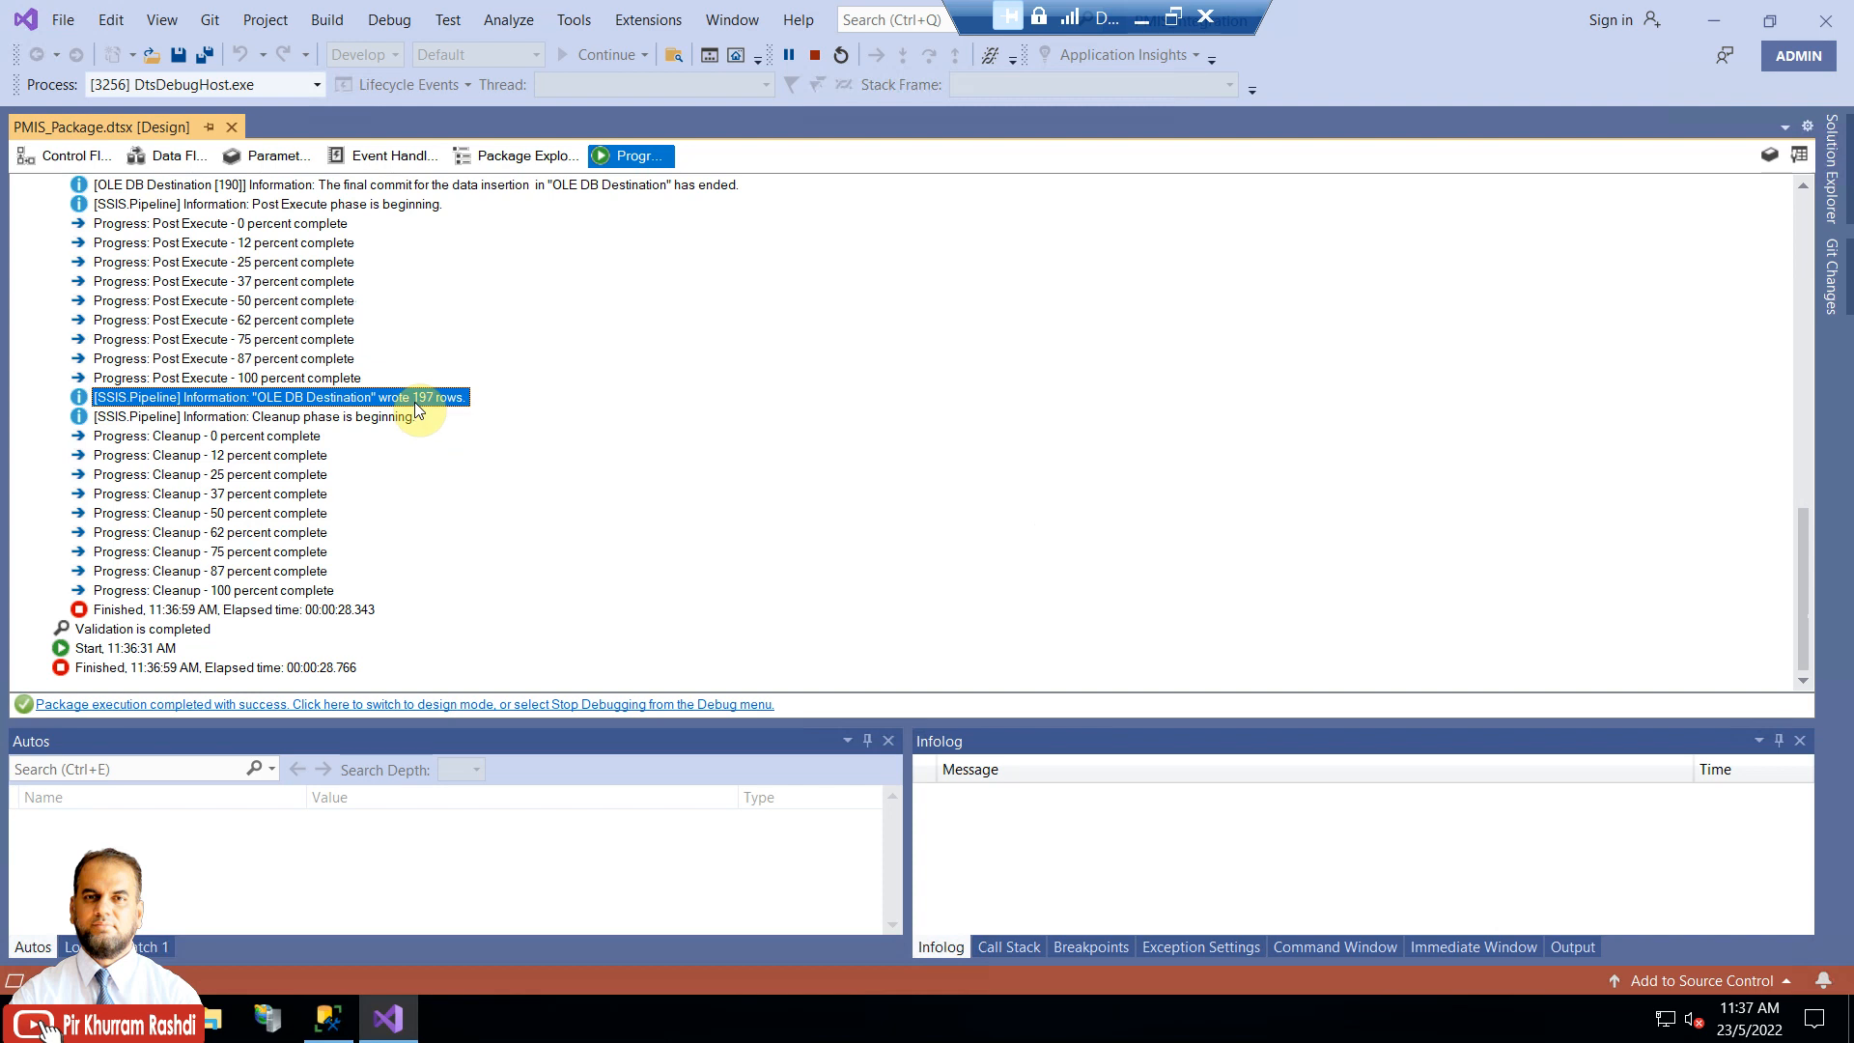
{"action": "left_click", "coordinate": [165, 156]}
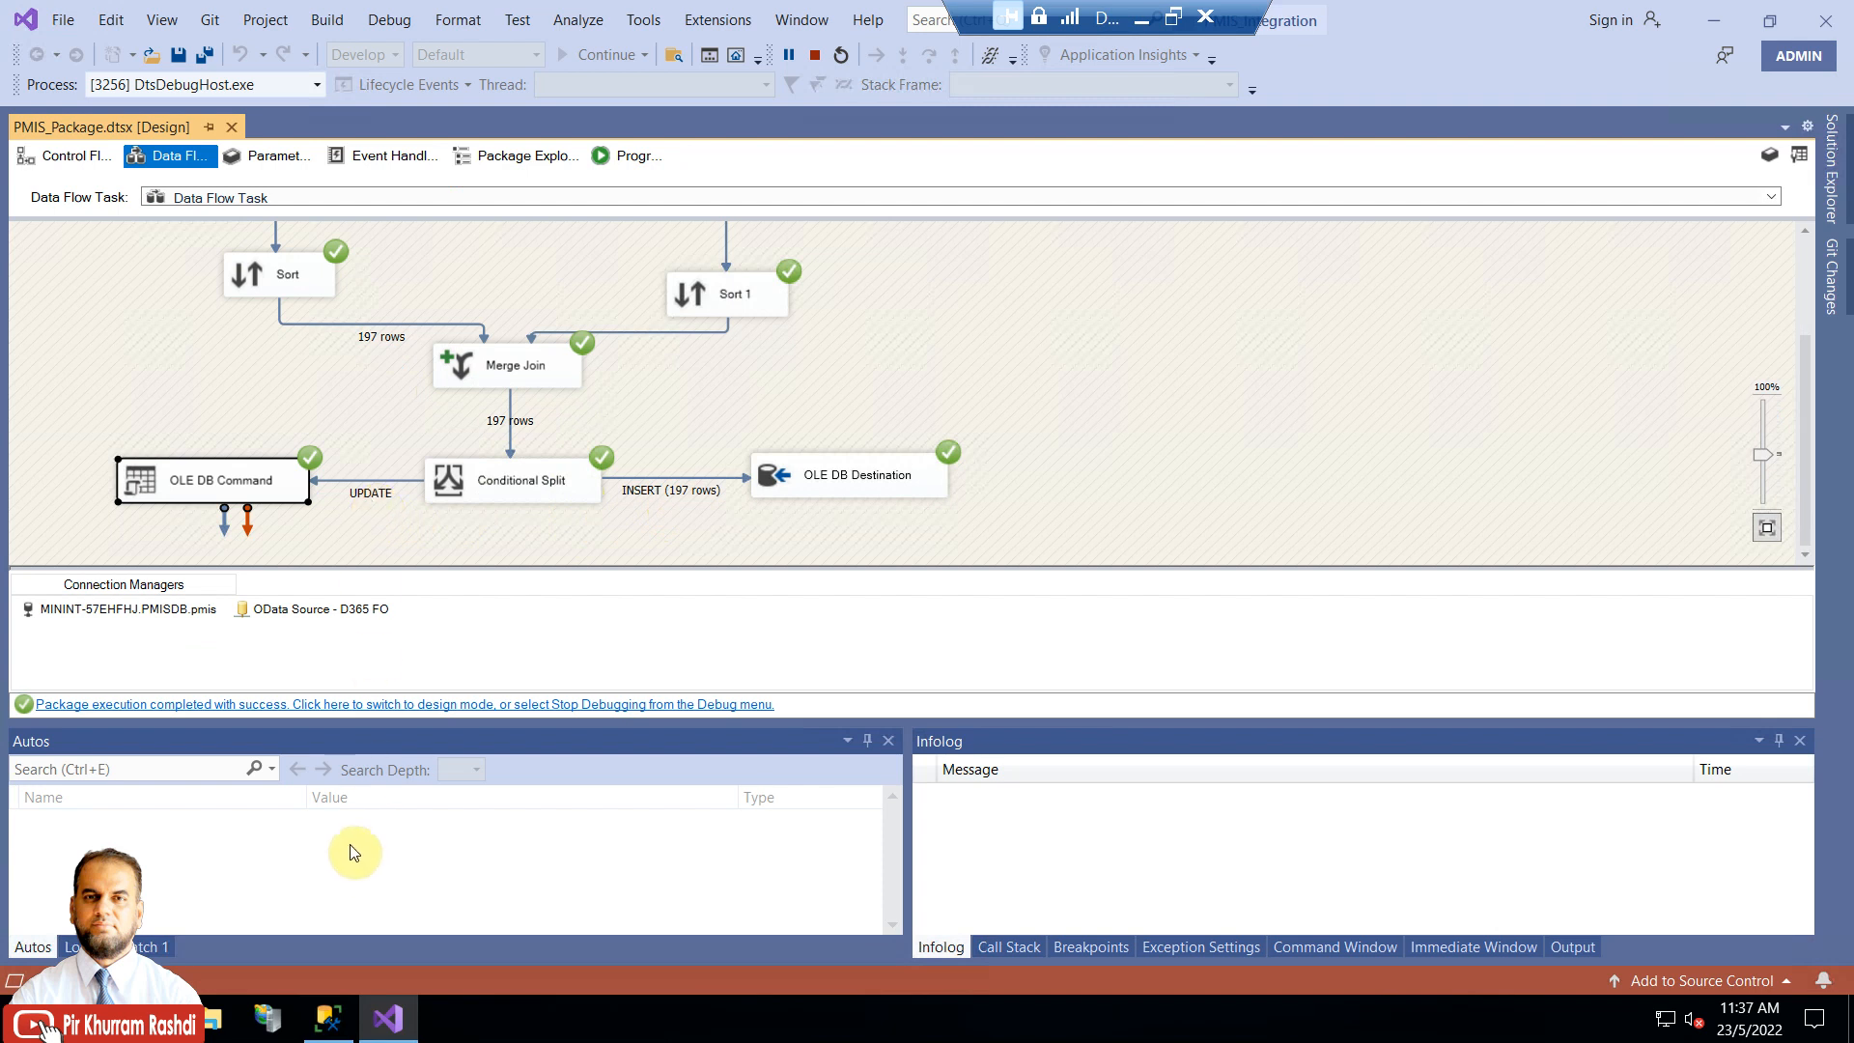
Switch to SQL Server Management Studio, rerun the Project table query, and enlarge the results area to view the inserted projects
{"action": "mouse_move", "coordinate": [338, 1019]}
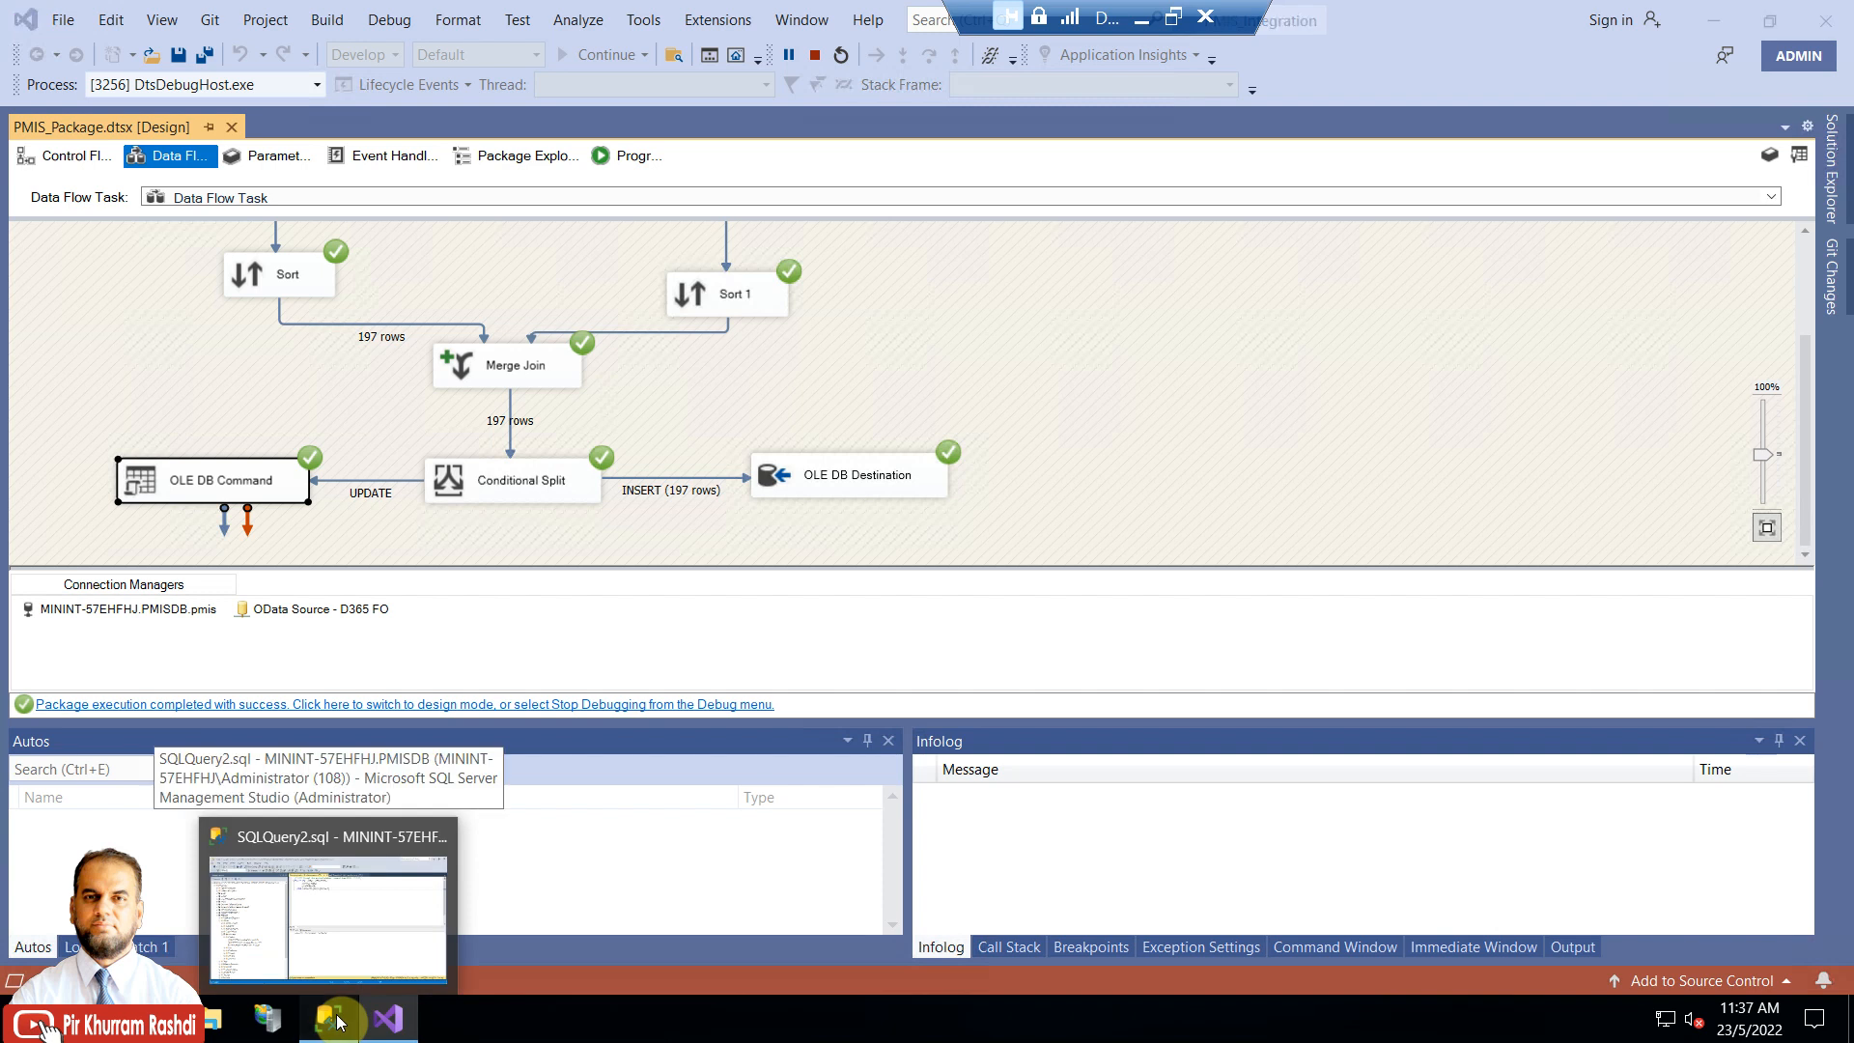
{"action": "left_click", "coordinate": [338, 1021]}
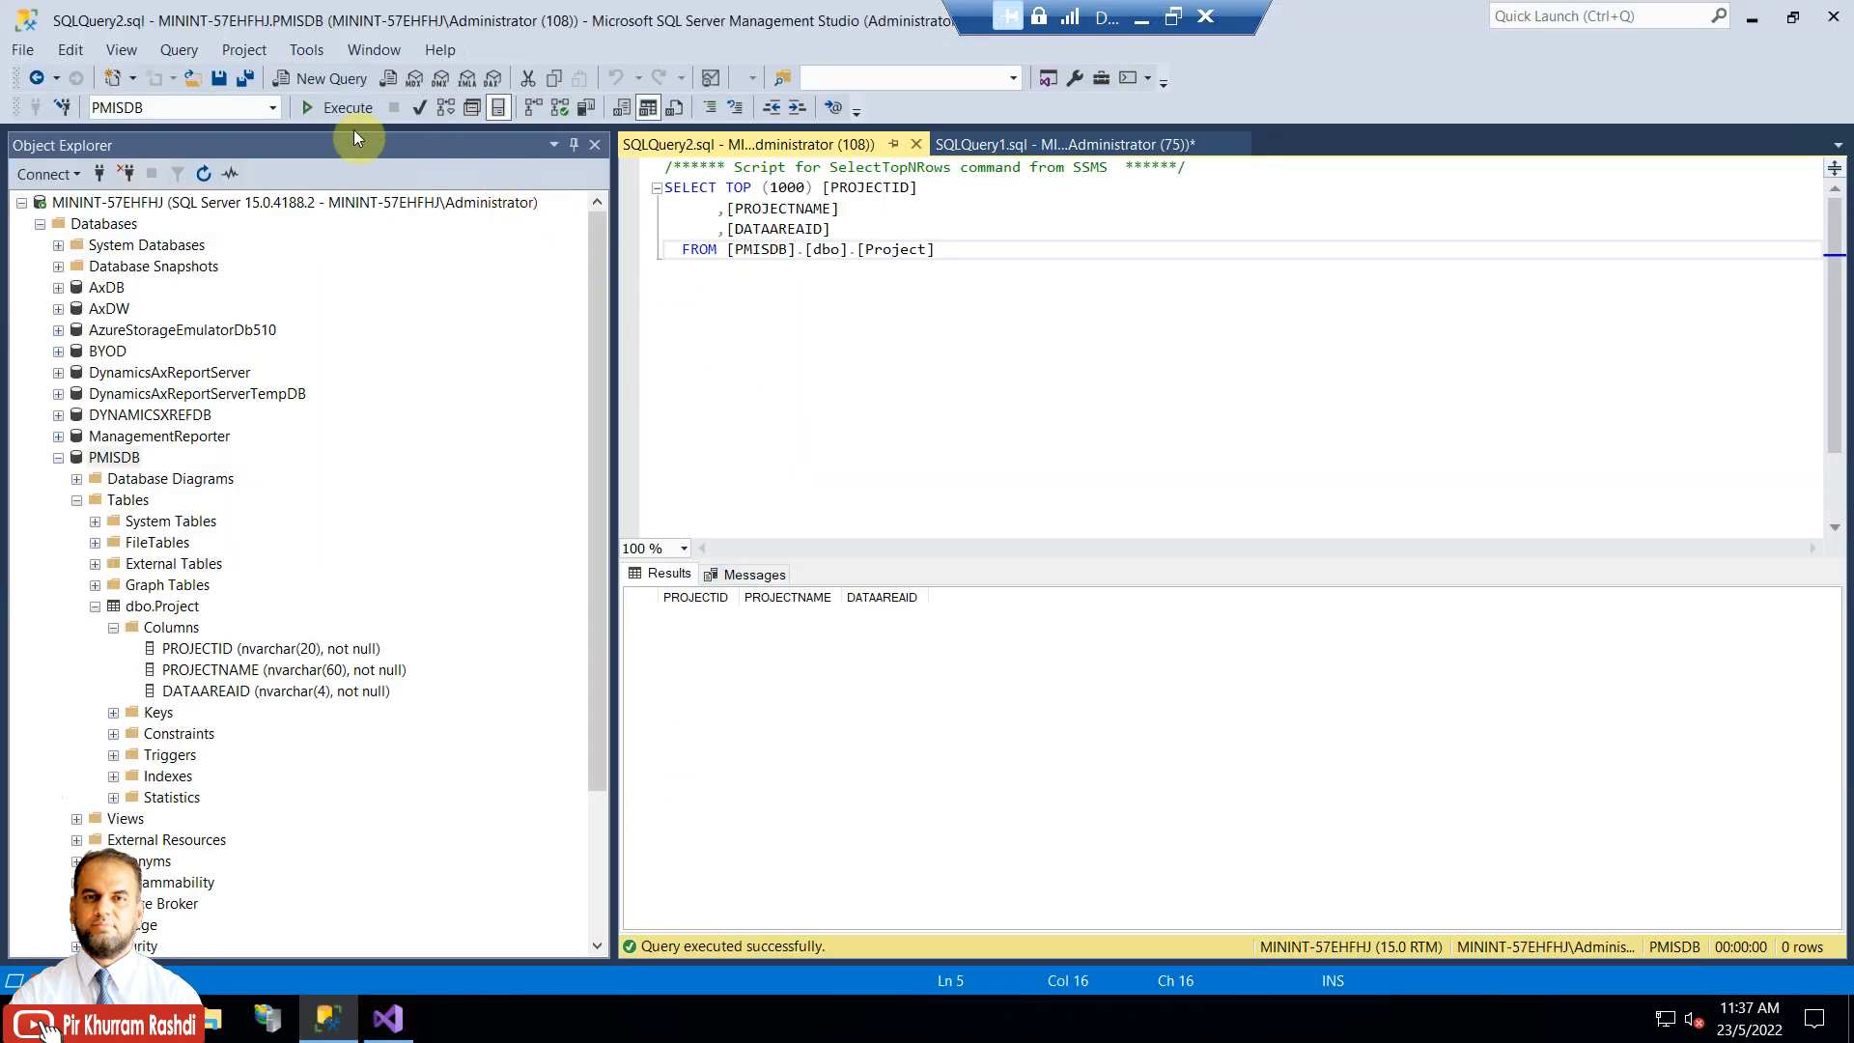
{"action": "left_click", "coordinate": [336, 107]}
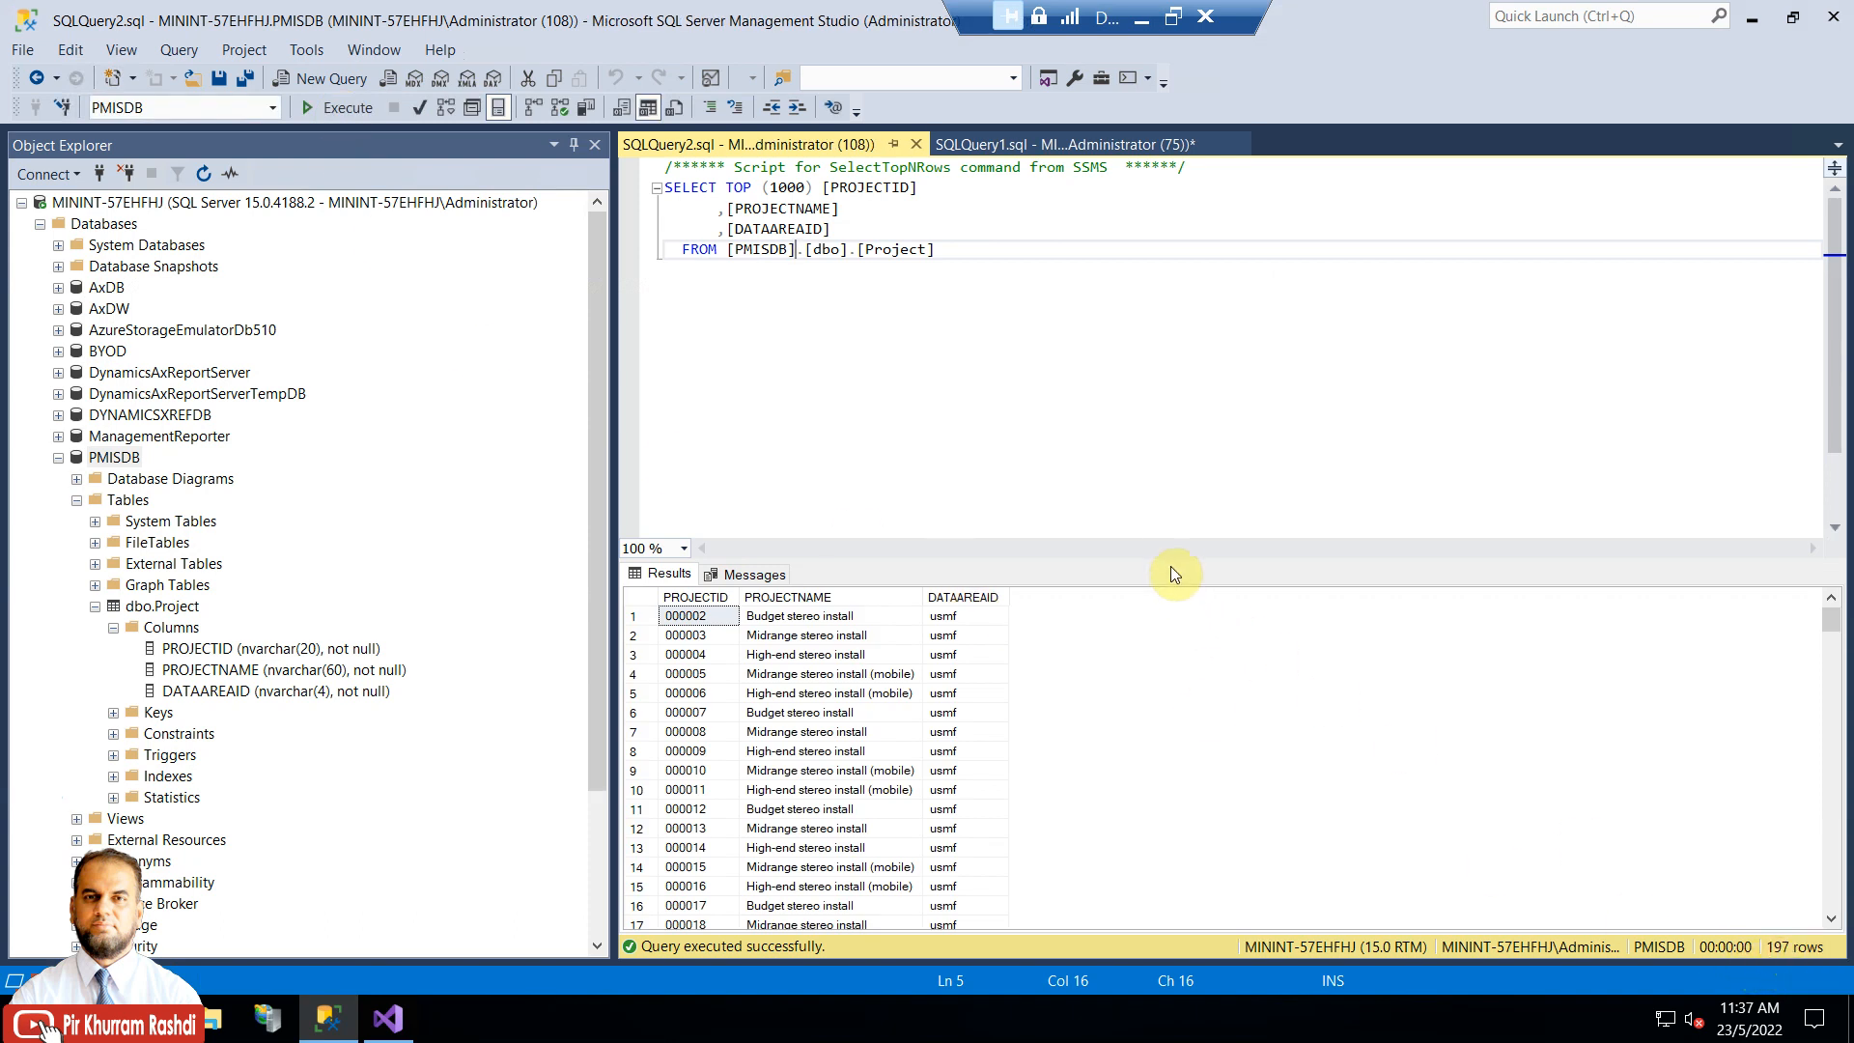
{"action": "left_click_drag", "start_coordinate": [1170, 559], "coordinate": [1171, 390]}
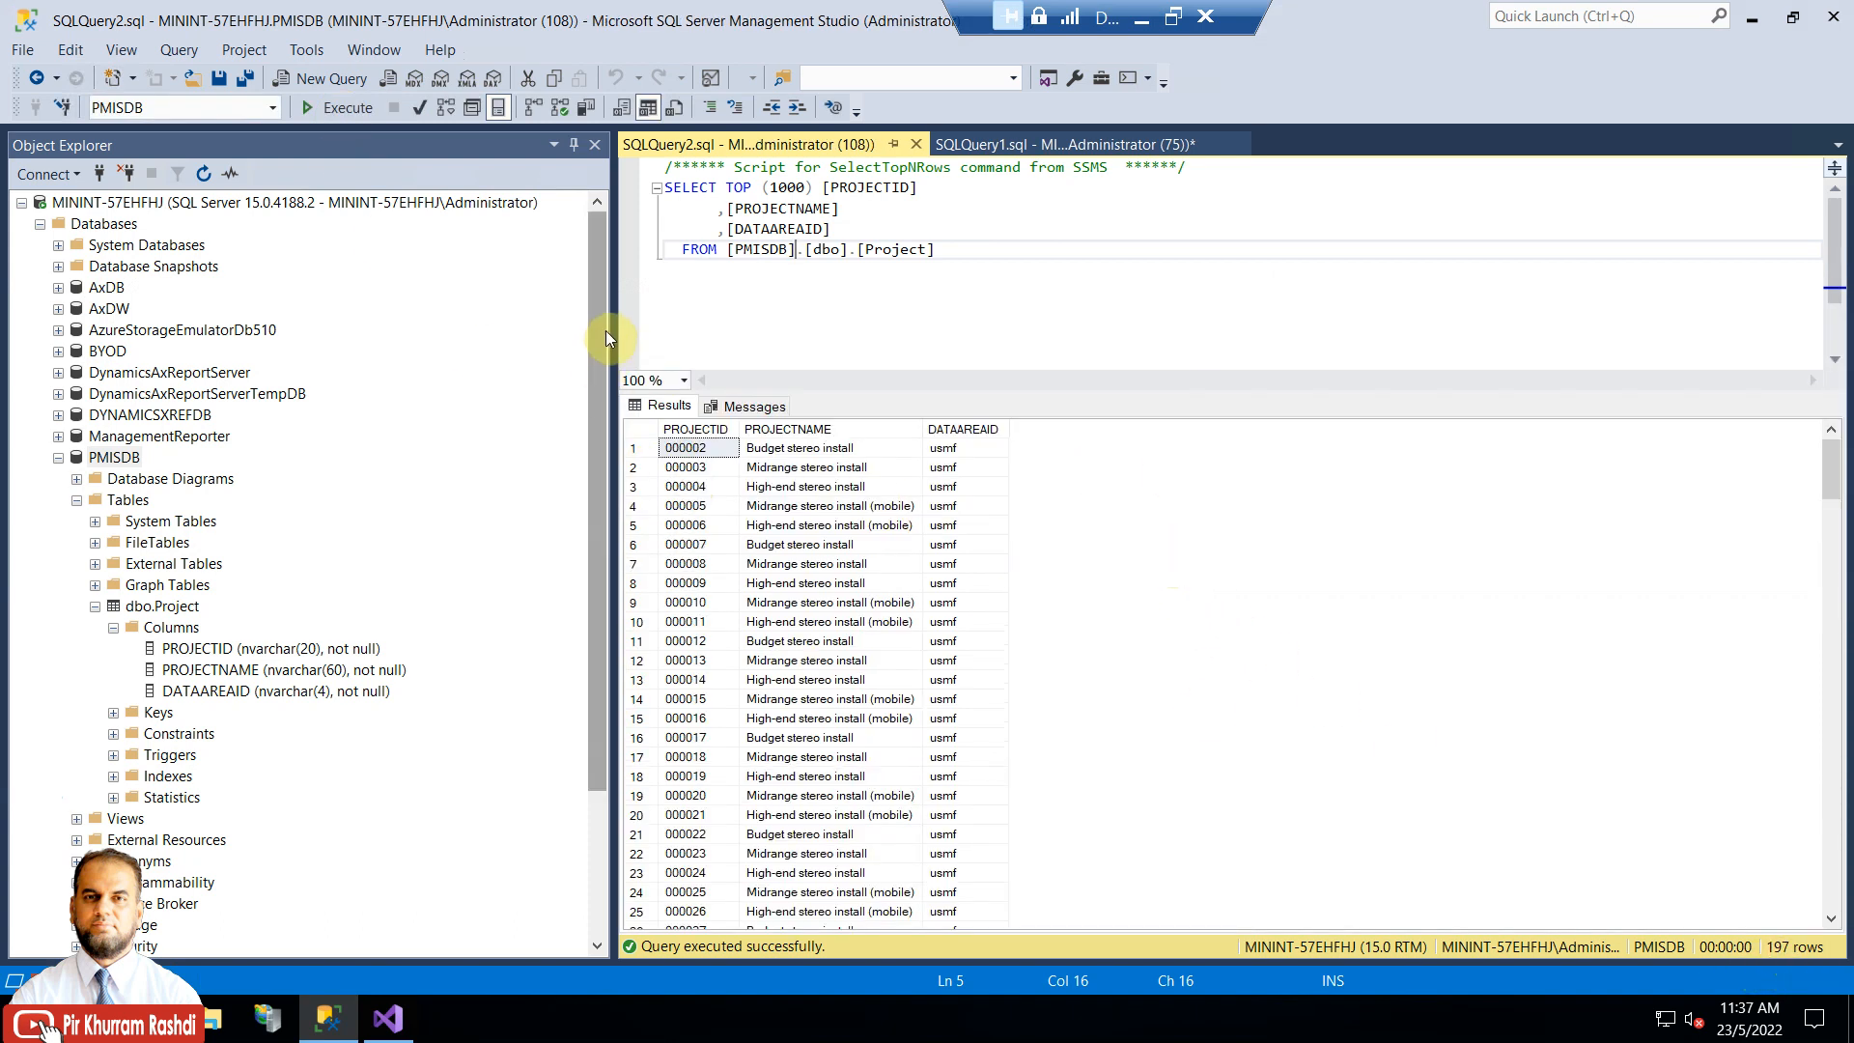
{"action": "left_click_drag", "start_coordinate": [612, 320], "coordinate": [427, 299]}
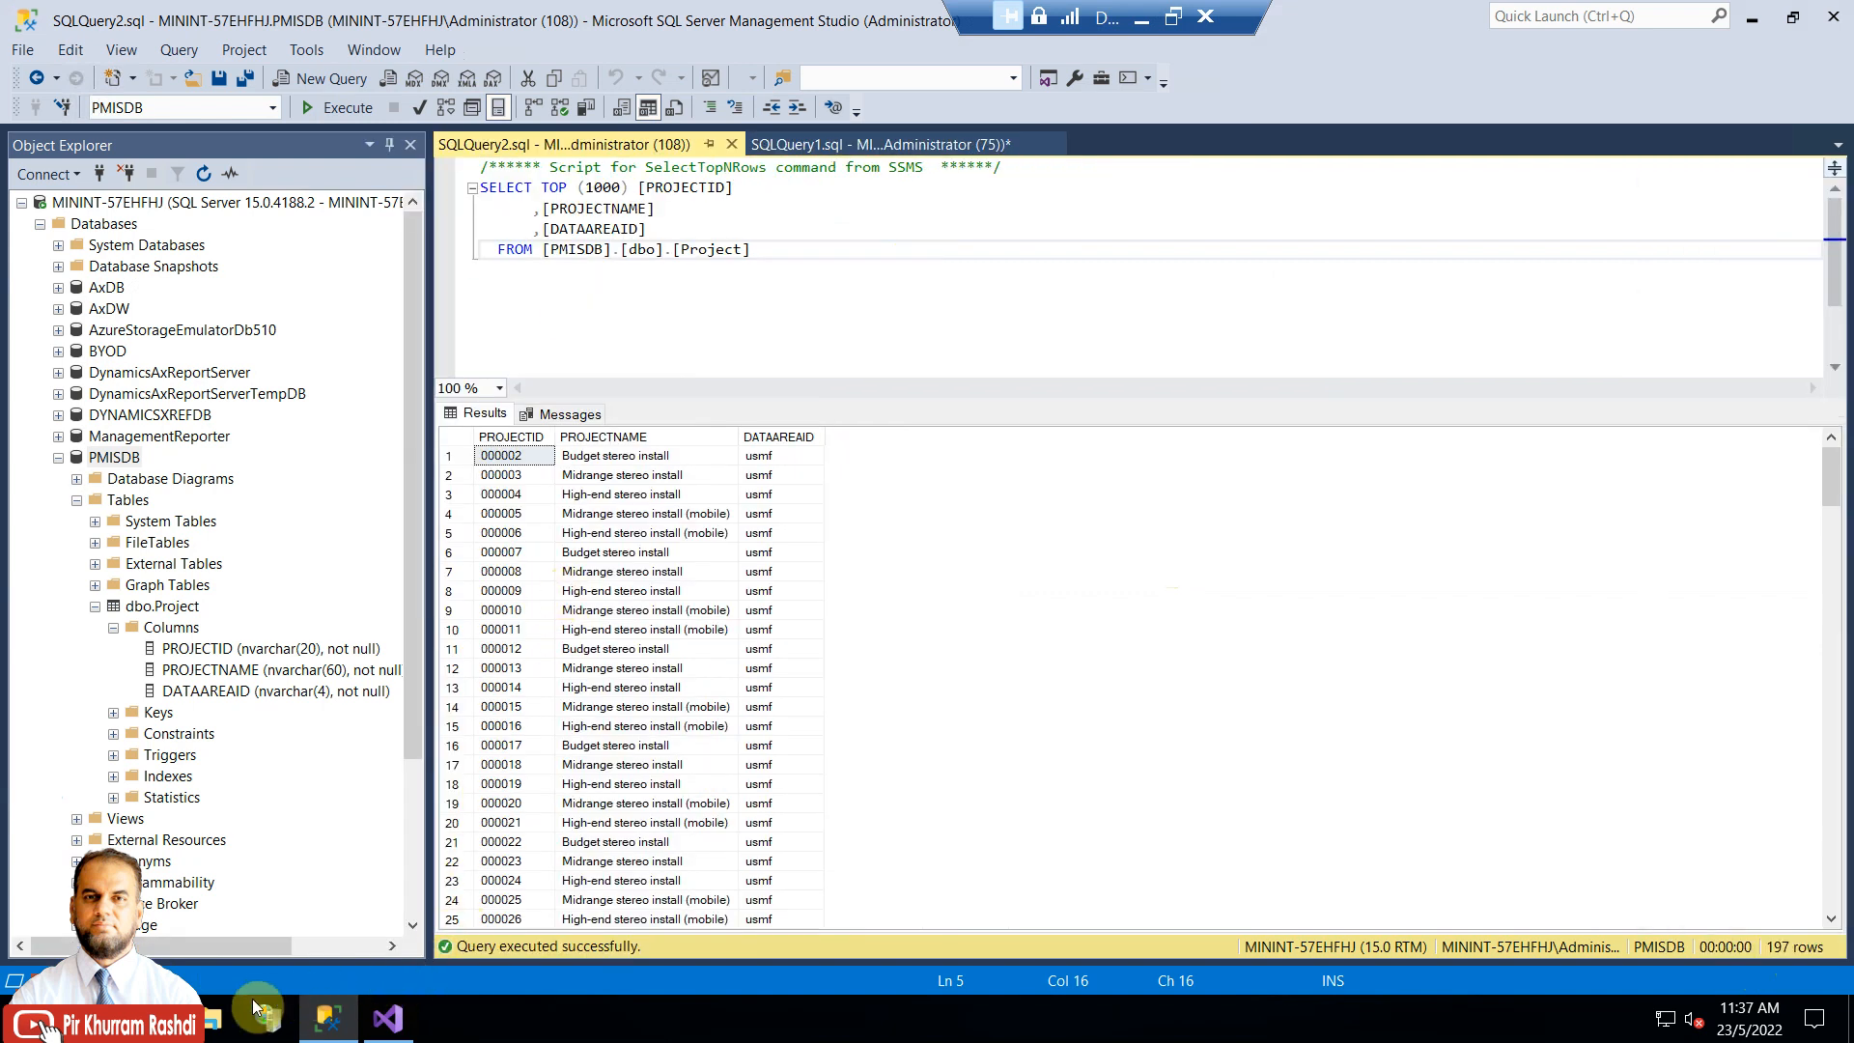
Switch to Finance and Operations in the browser, rename project 000057 as "Budget stereo install - 000057", and save it
{"action": "mouse_move", "coordinate": [46, 1028]}
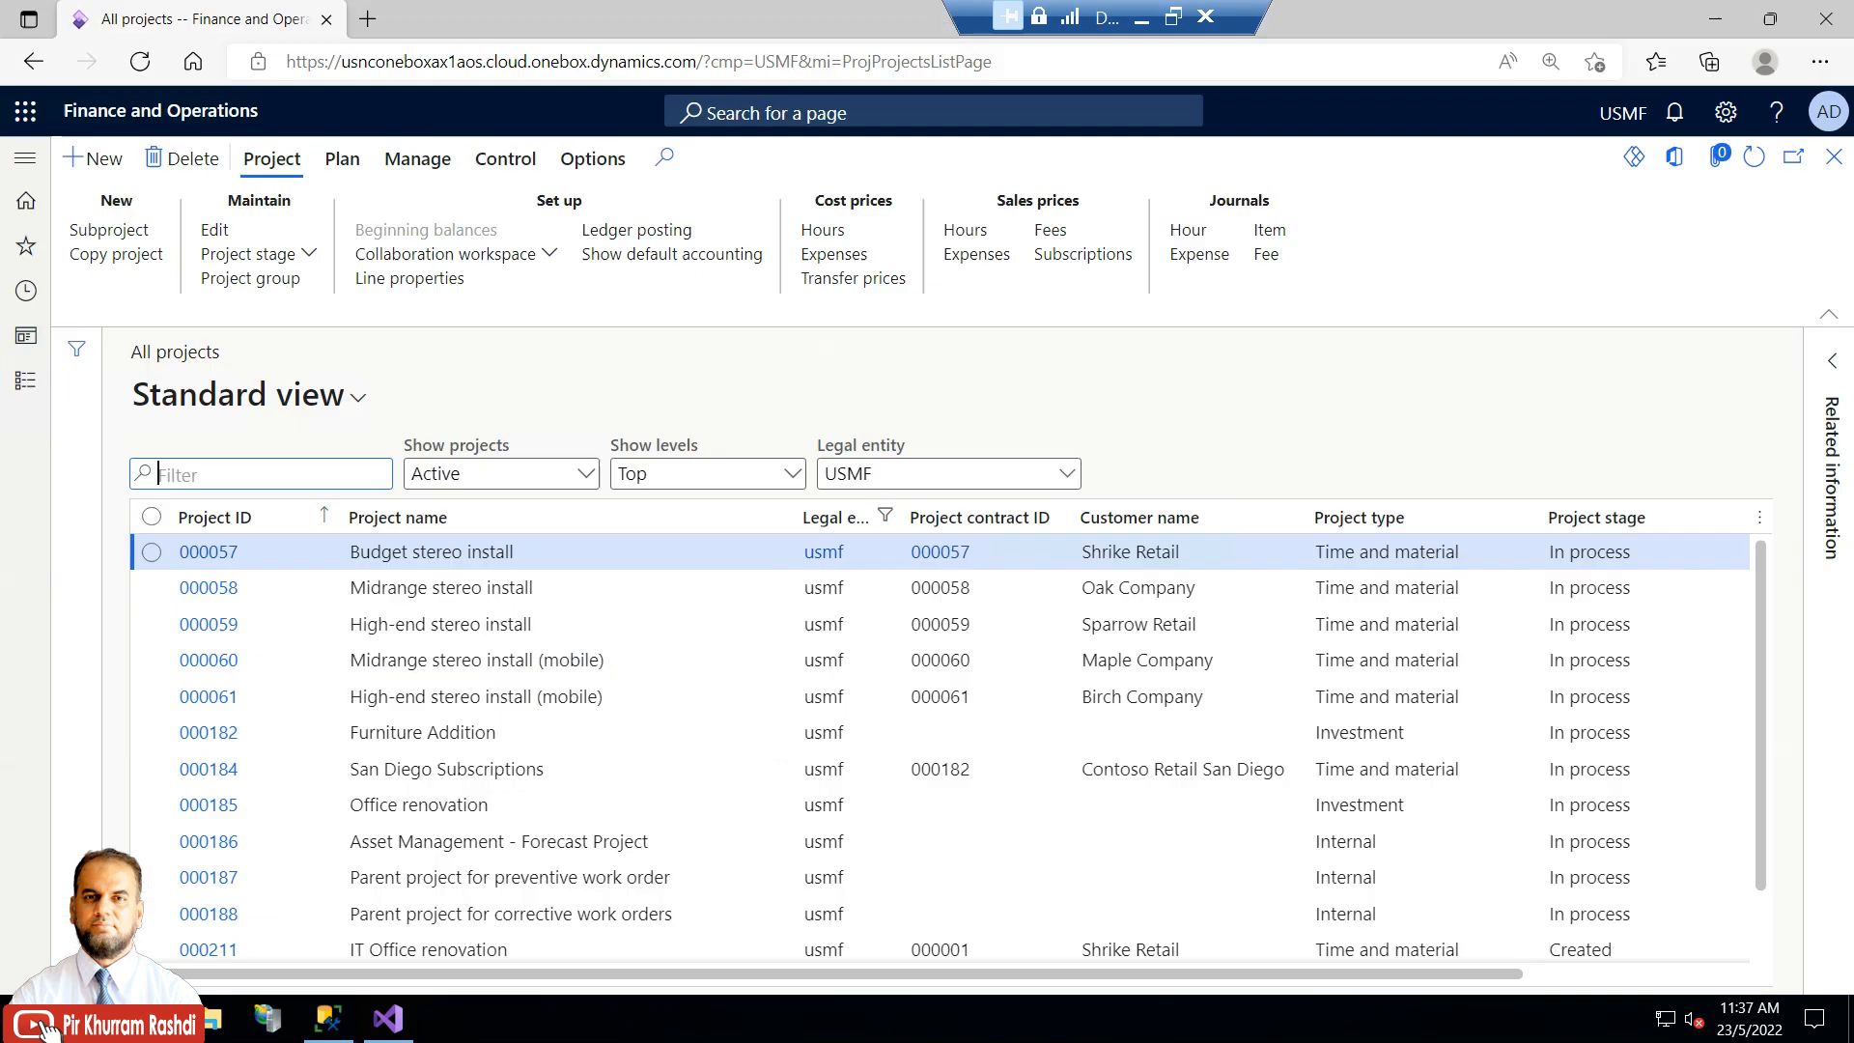
{"action": "left_click", "coordinate": [249, 891]}
{"action": "left_click", "coordinate": [103, 159]}
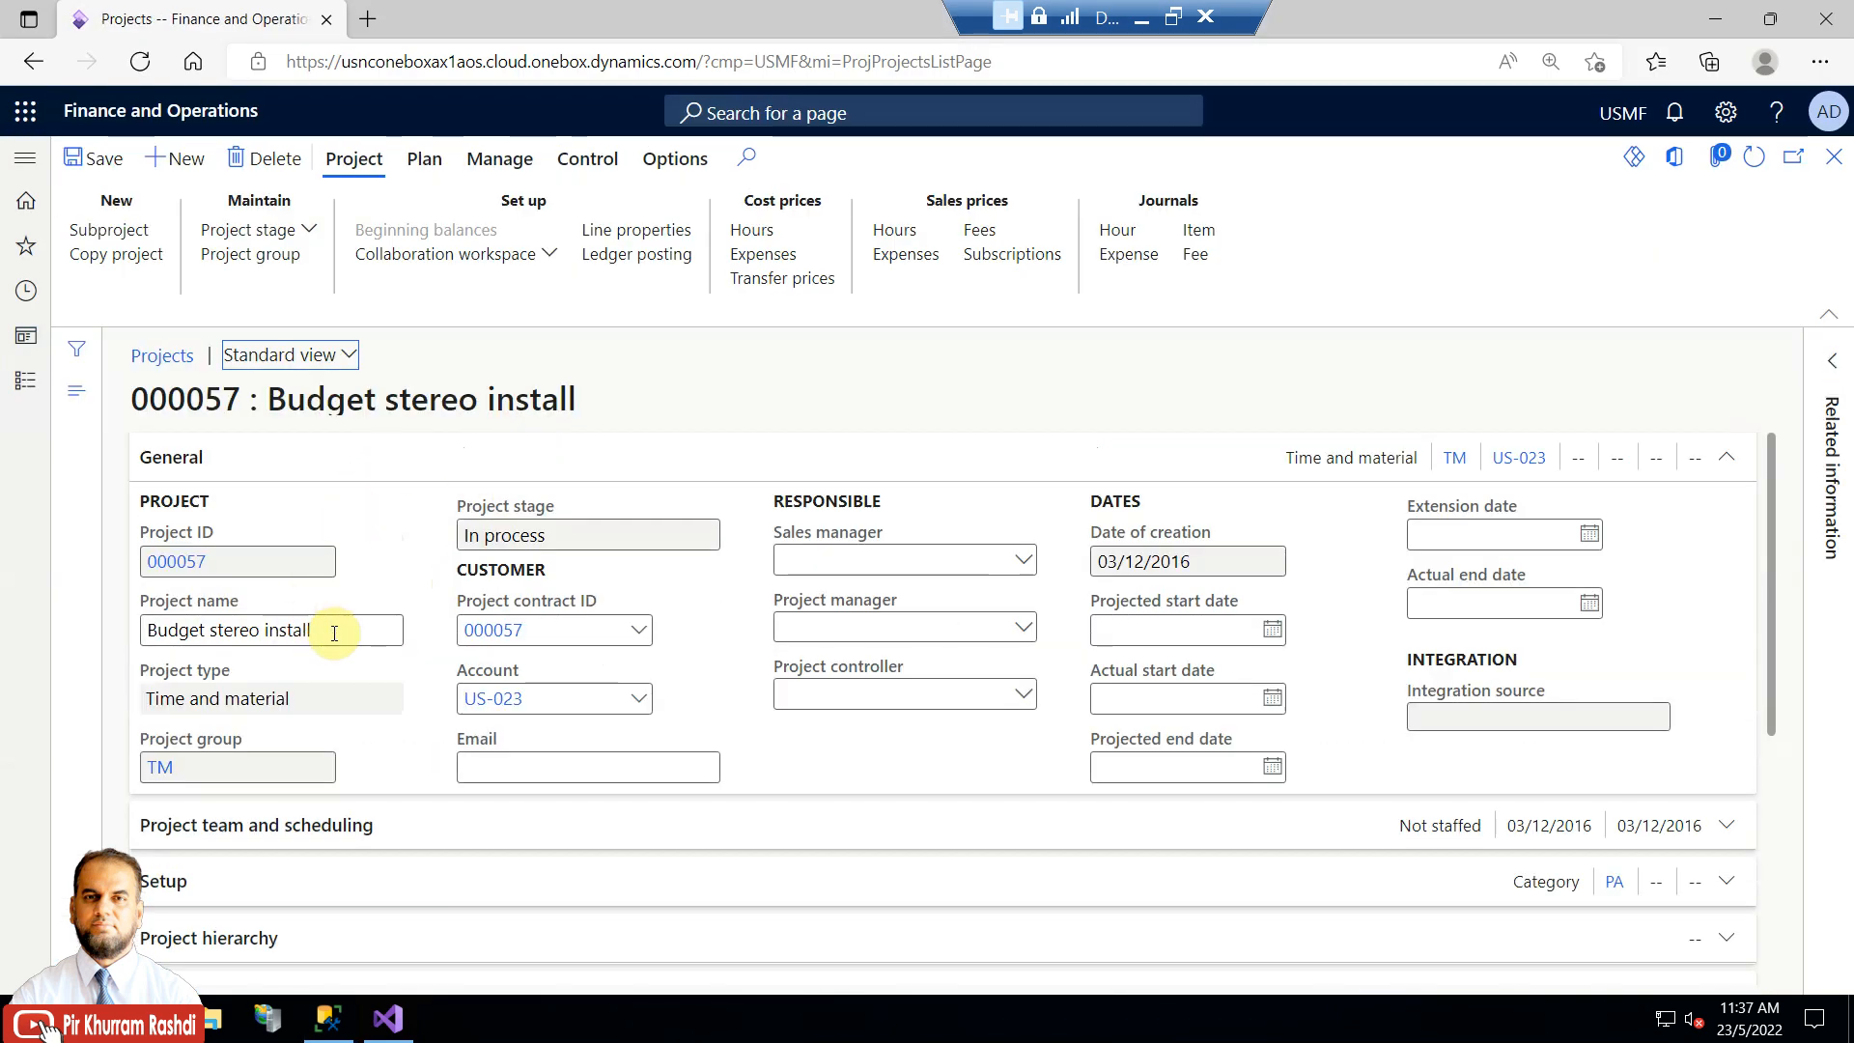
{"action": "left_click", "coordinate": [341, 632]}
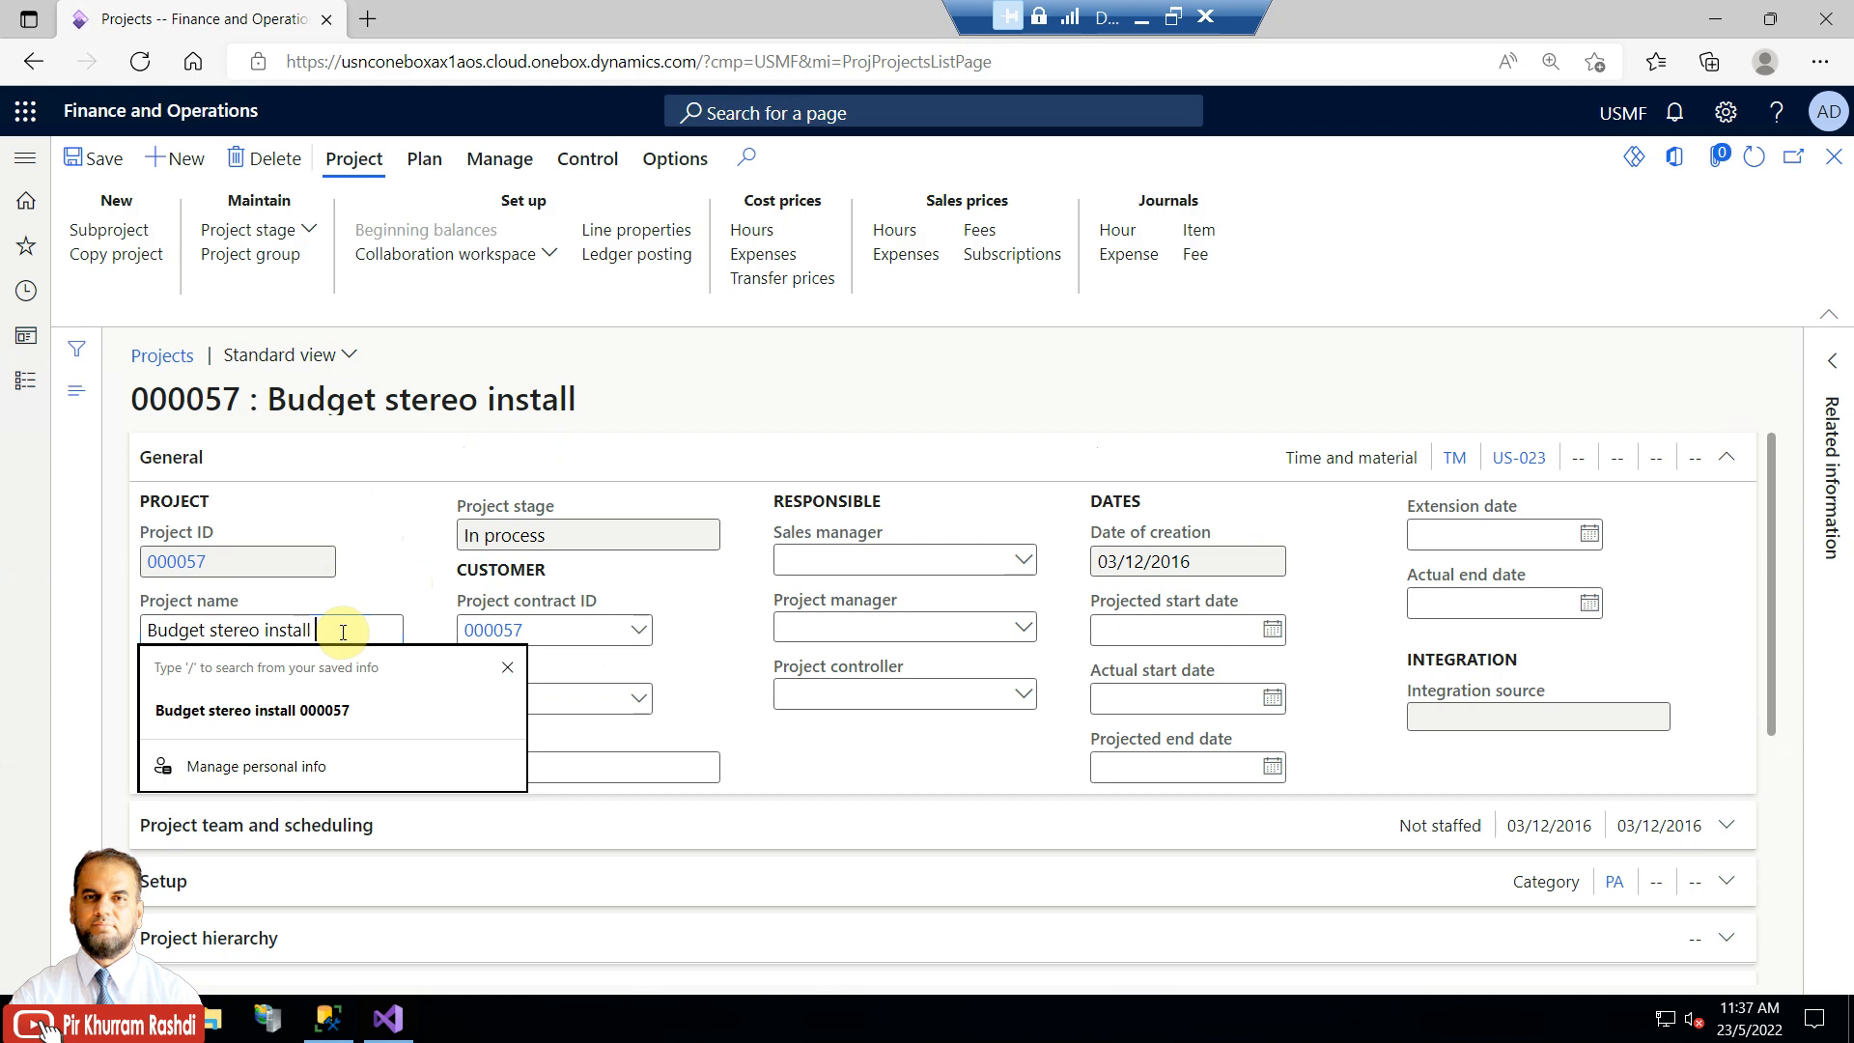
{"action": "type", "text": "- 000057"}
{"action": "left_click", "coordinate": [286, 629]}
{"action": "left_click", "coordinate": [85, 171]}
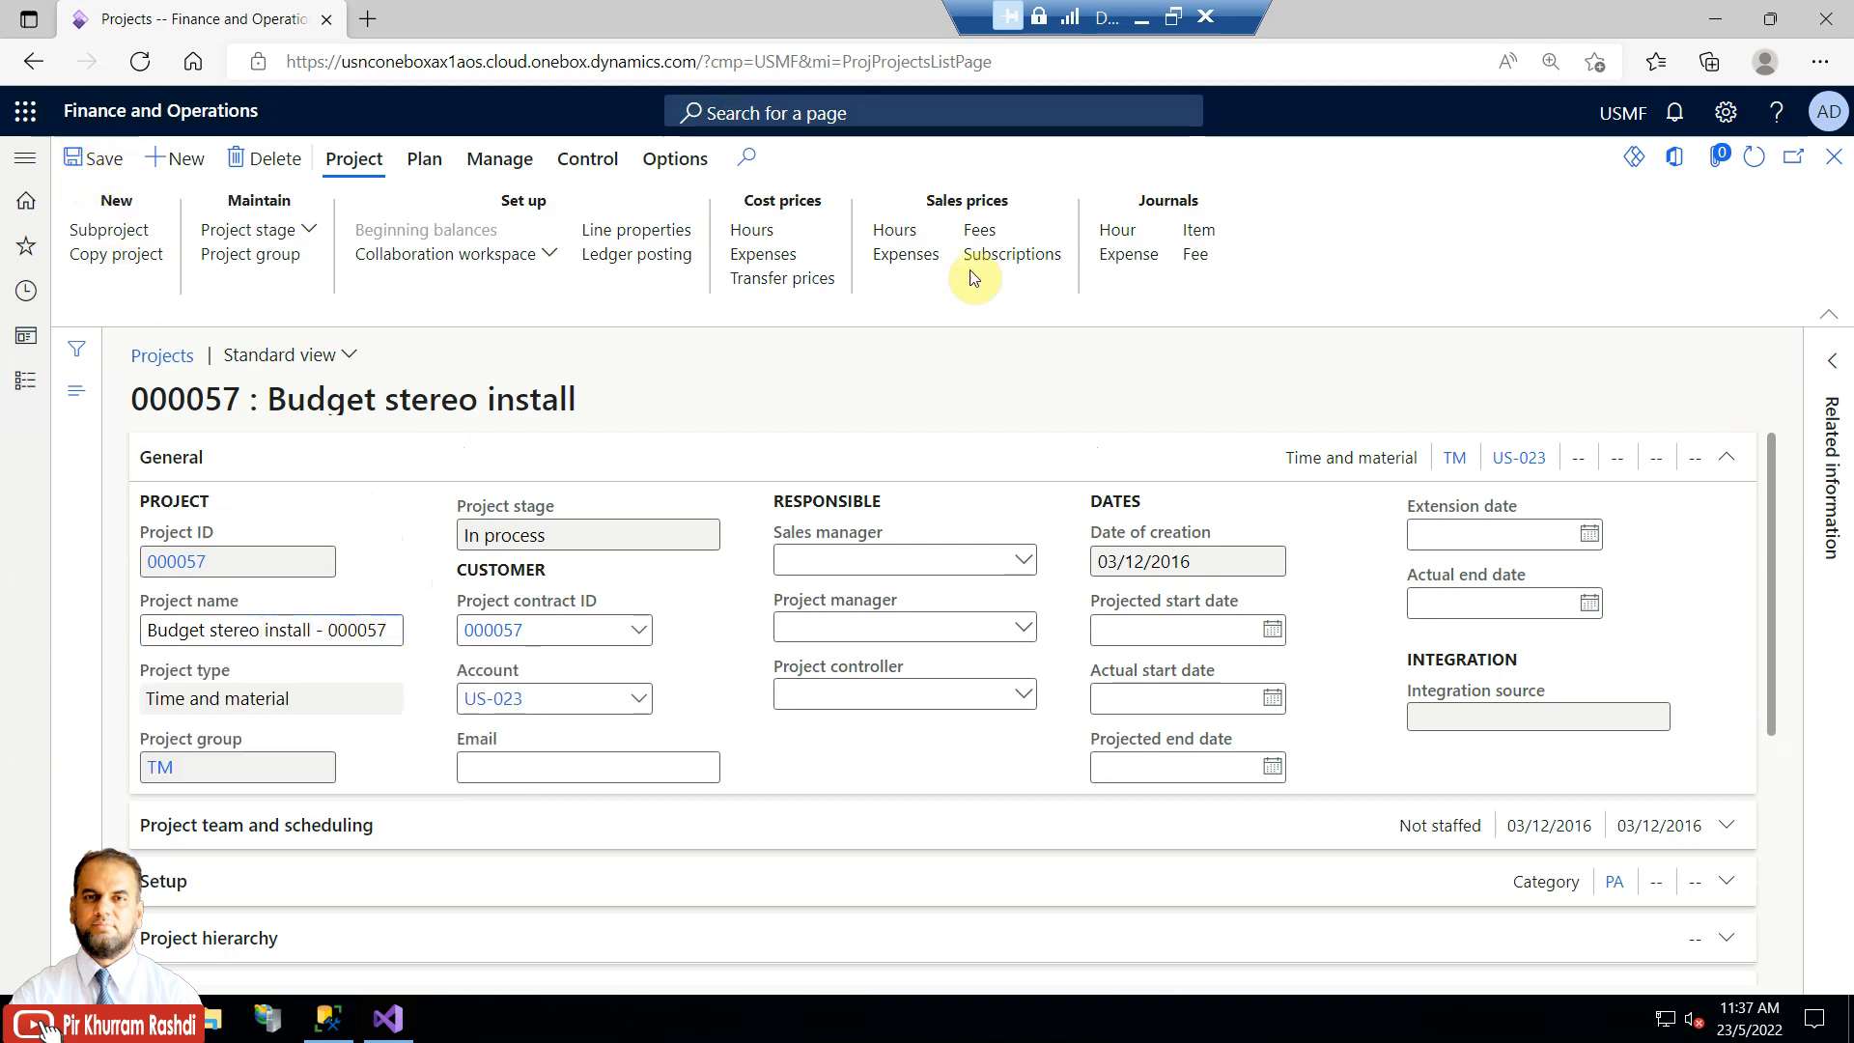
Create a time and material project named "Building Structure" with project contract ID 000002
{"action": "left_click", "coordinate": [180, 162]}
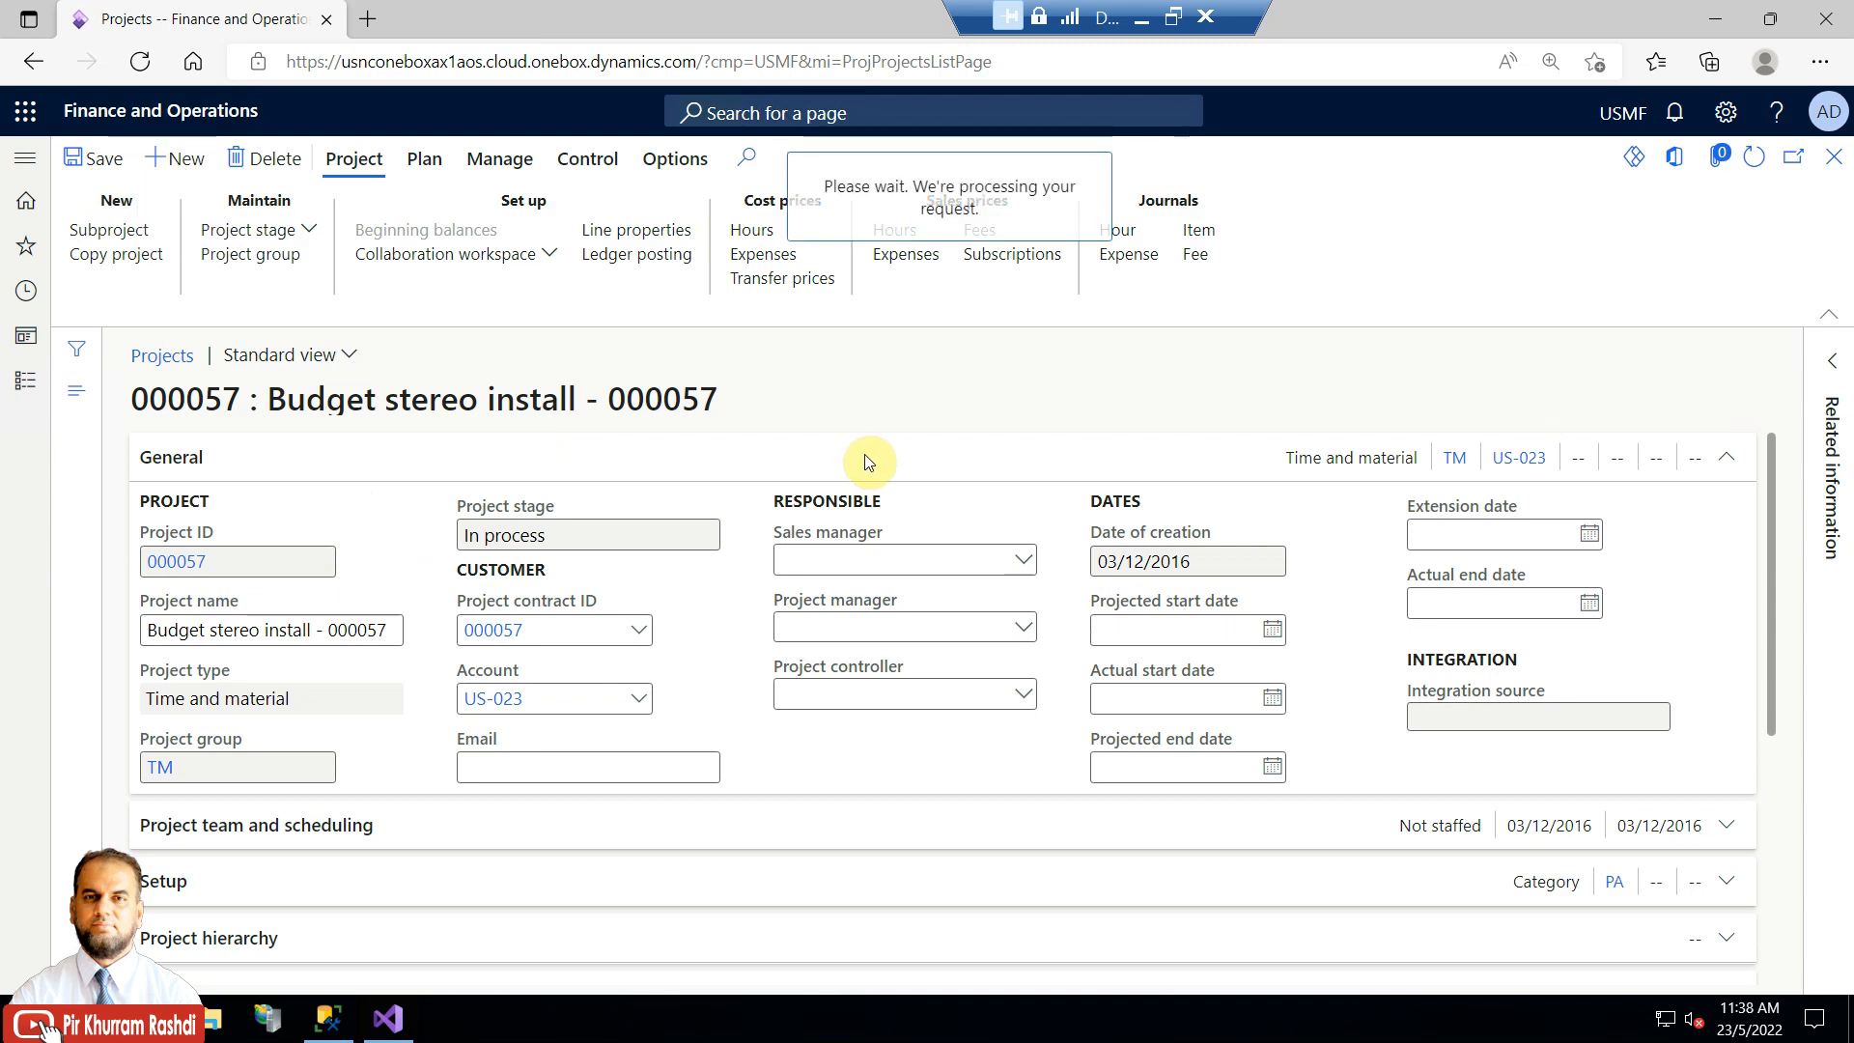
{"action": "left_click", "coordinate": [1670, 363]}
{"action": "type", "text": "B"}
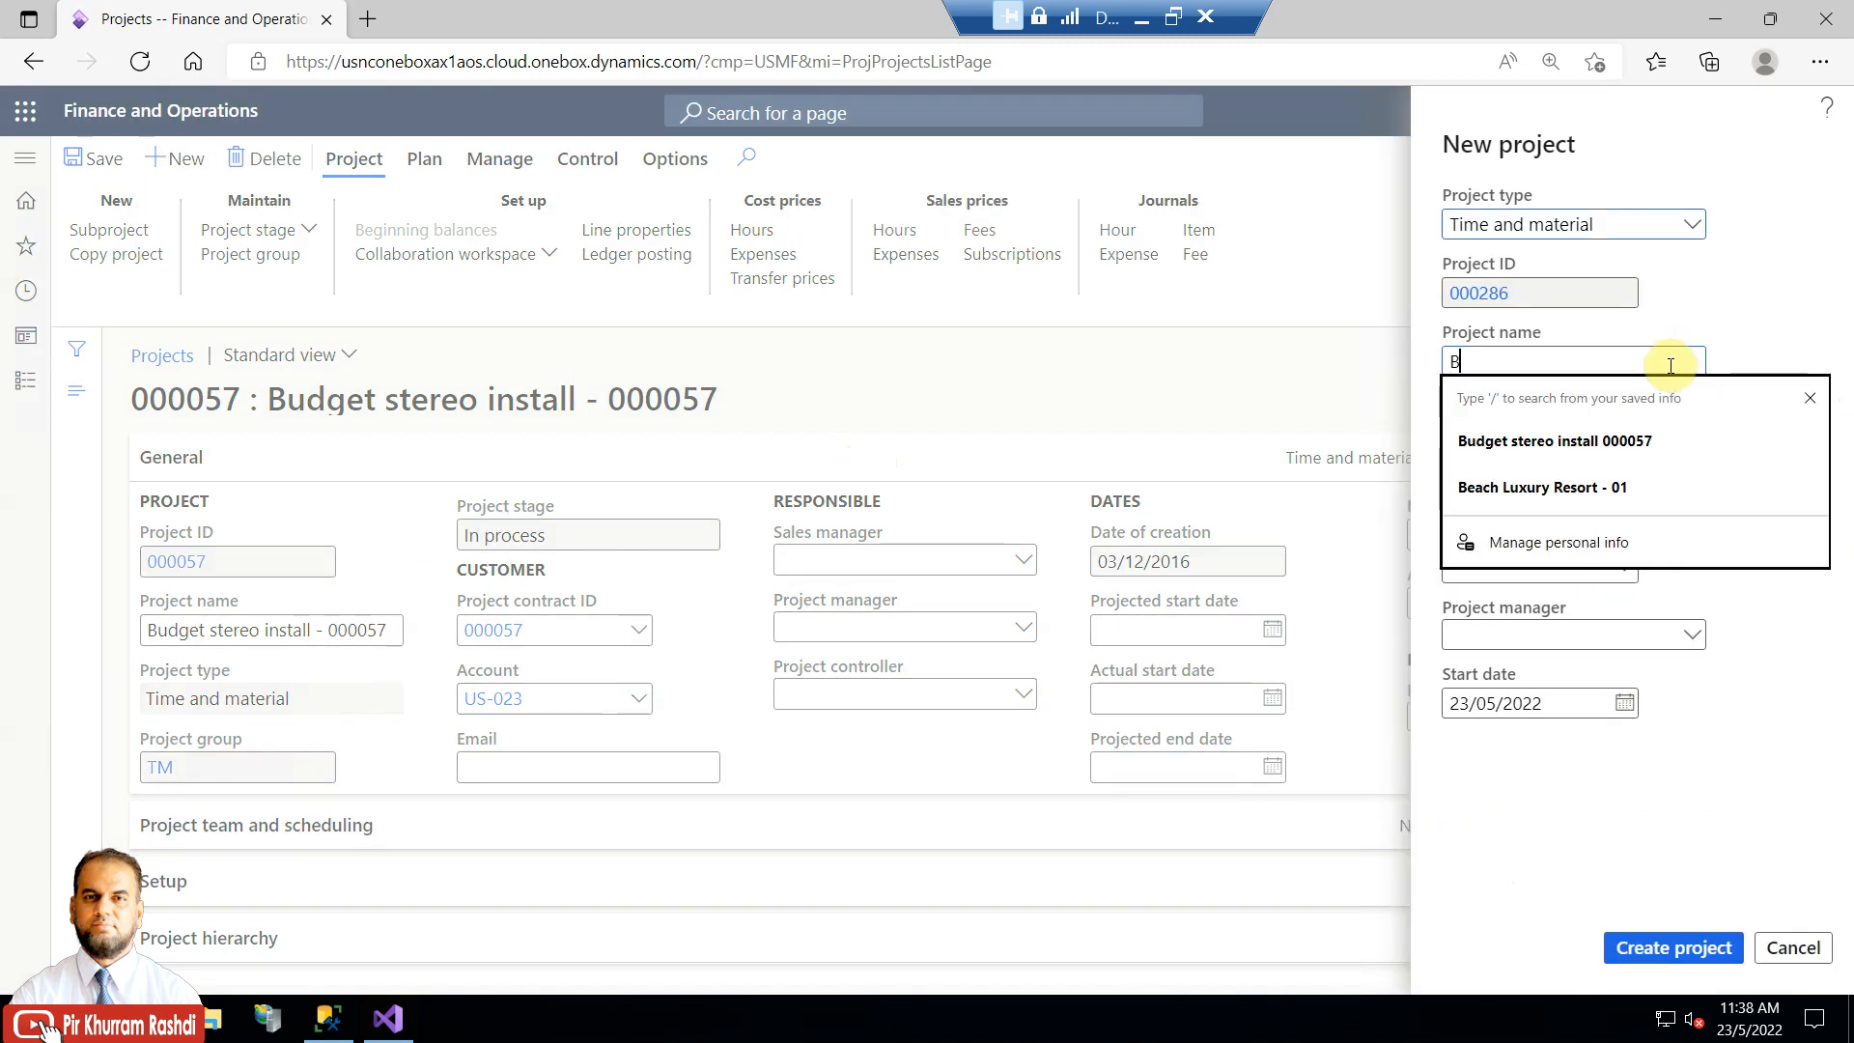
{"action": "type", "text": "uilding St"}
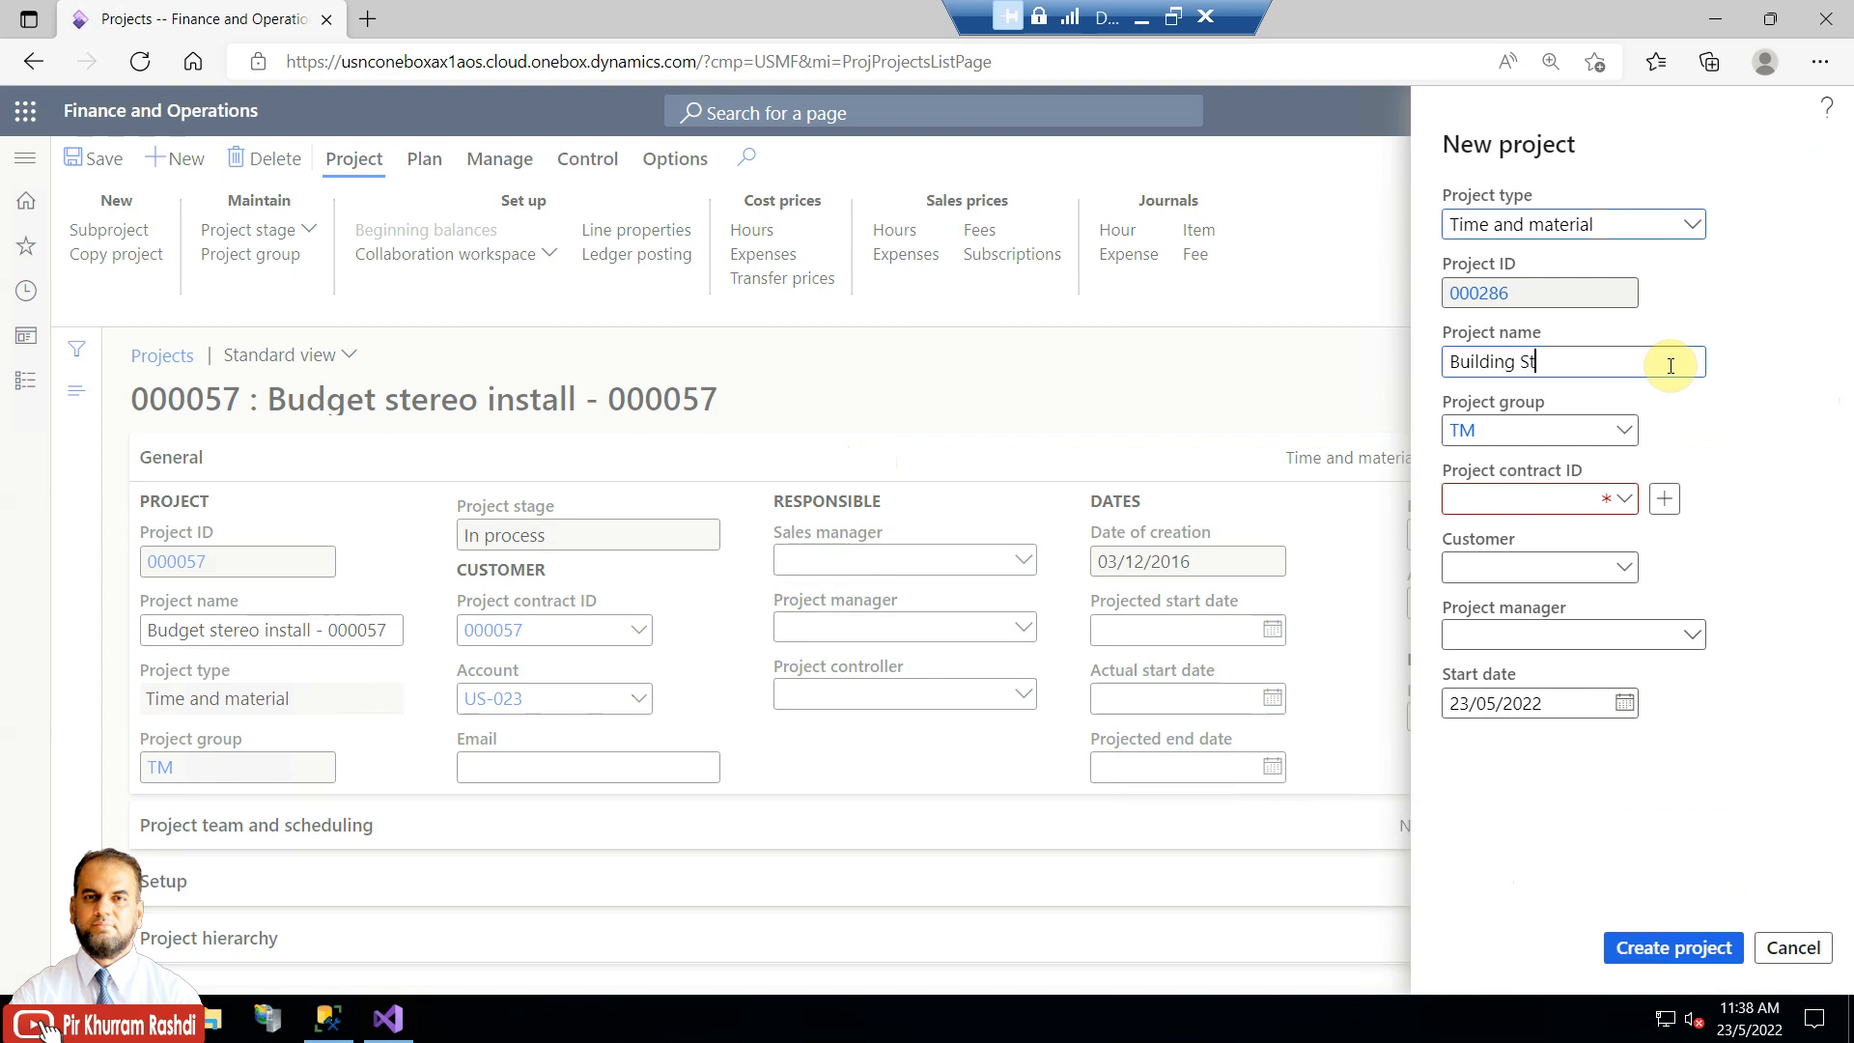
{"action": "type", "text": "ructure"}
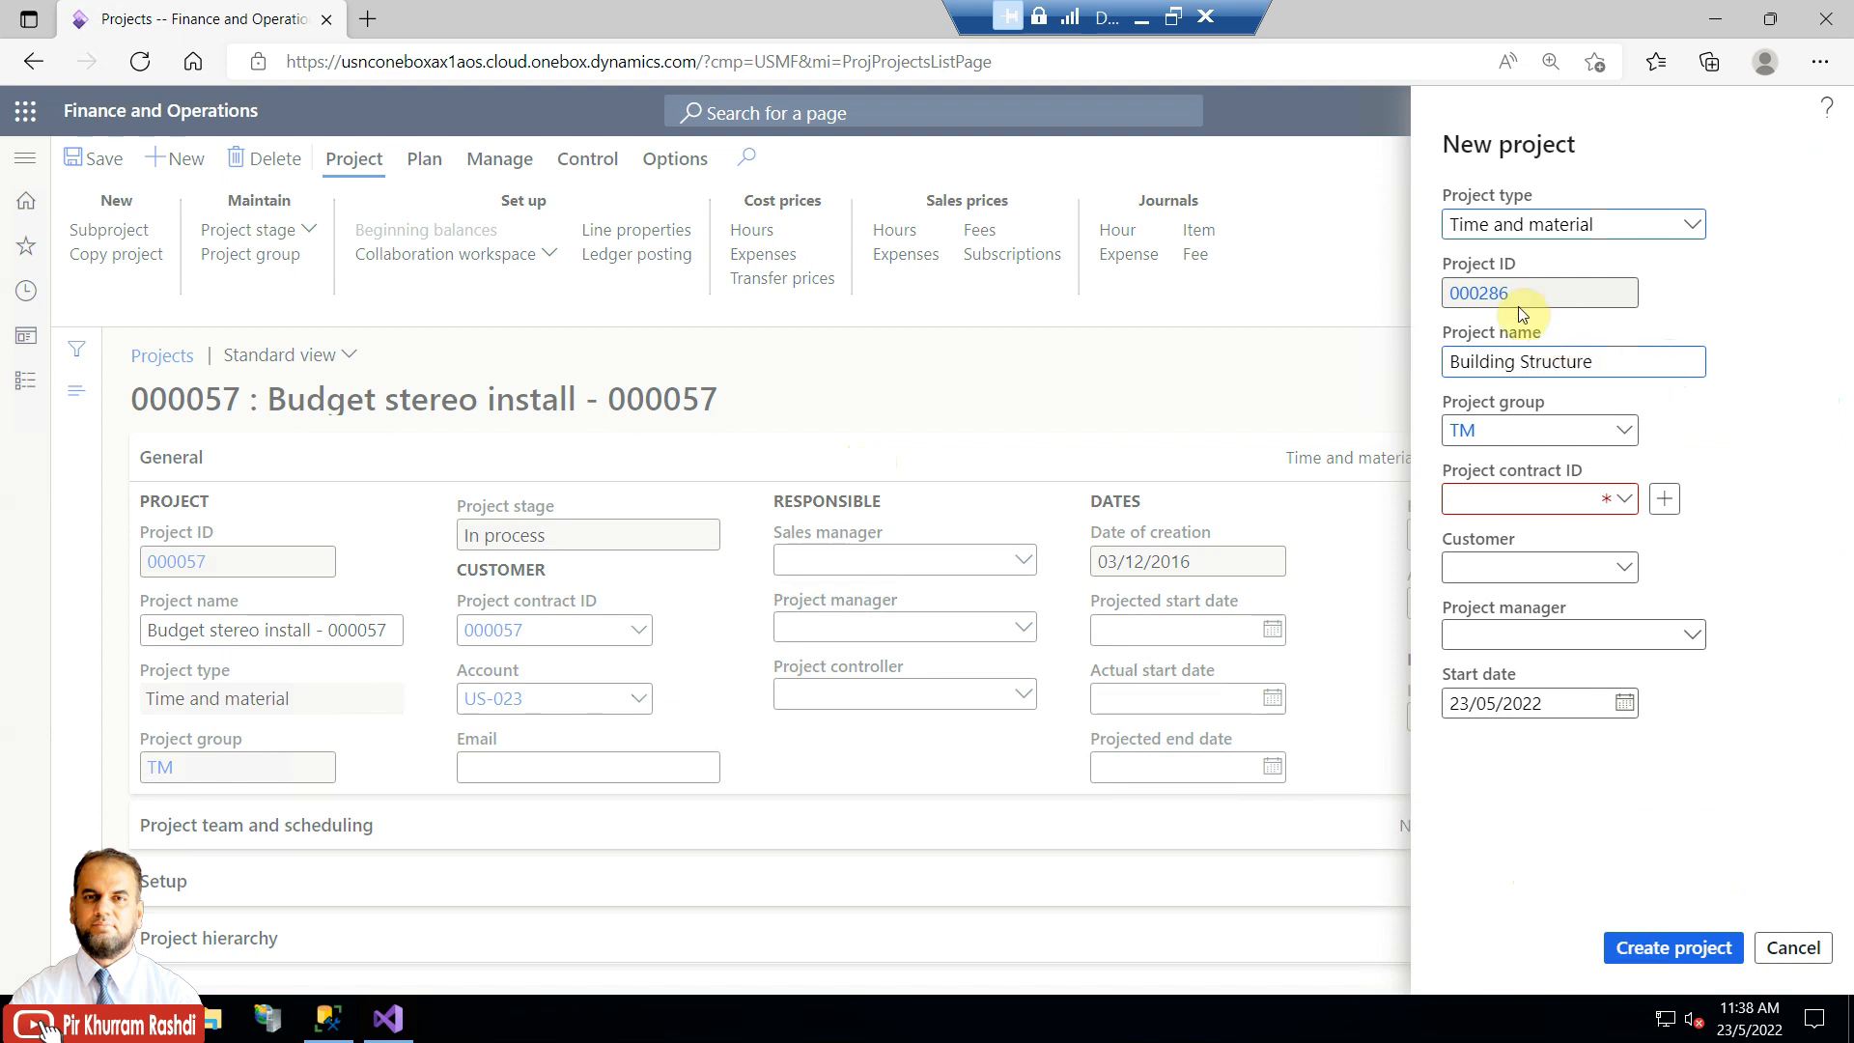
{"action": "left_click", "coordinate": [1625, 501]}
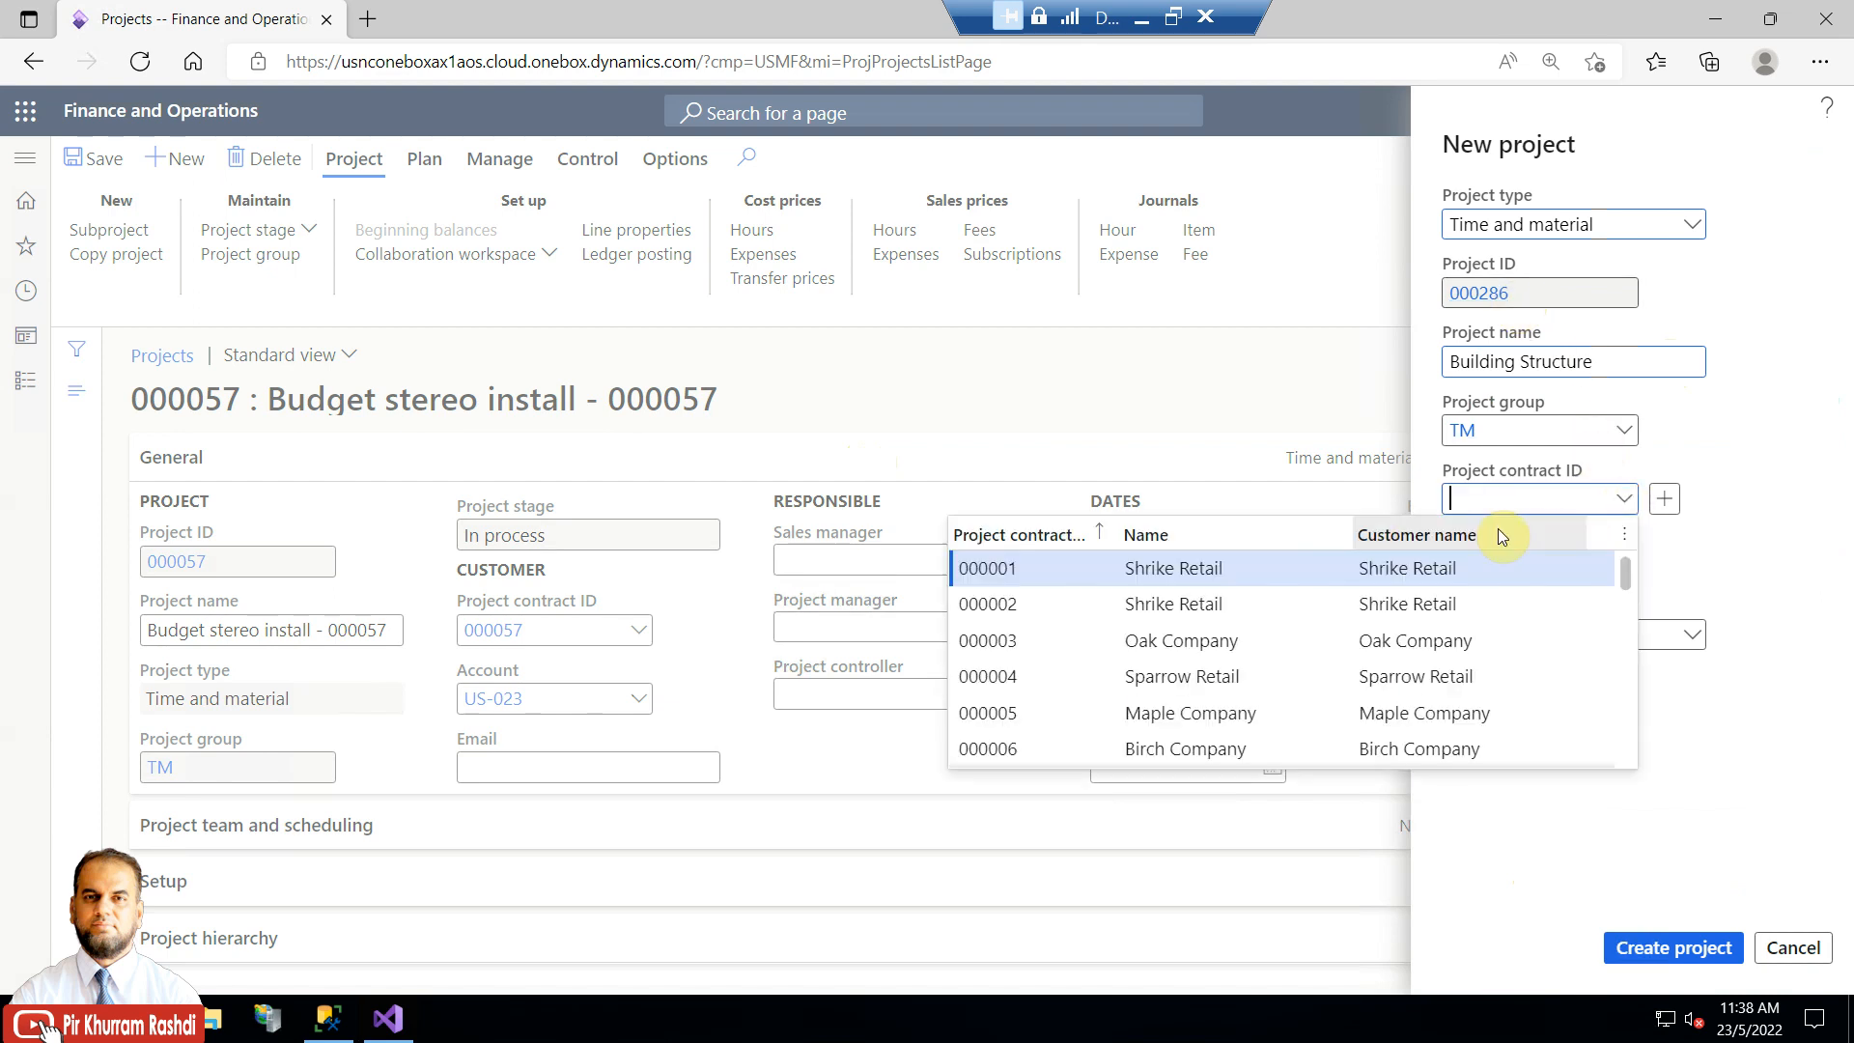
{"action": "left_click", "coordinate": [1506, 605]}
{"action": "left_click", "coordinate": [1637, 944]}
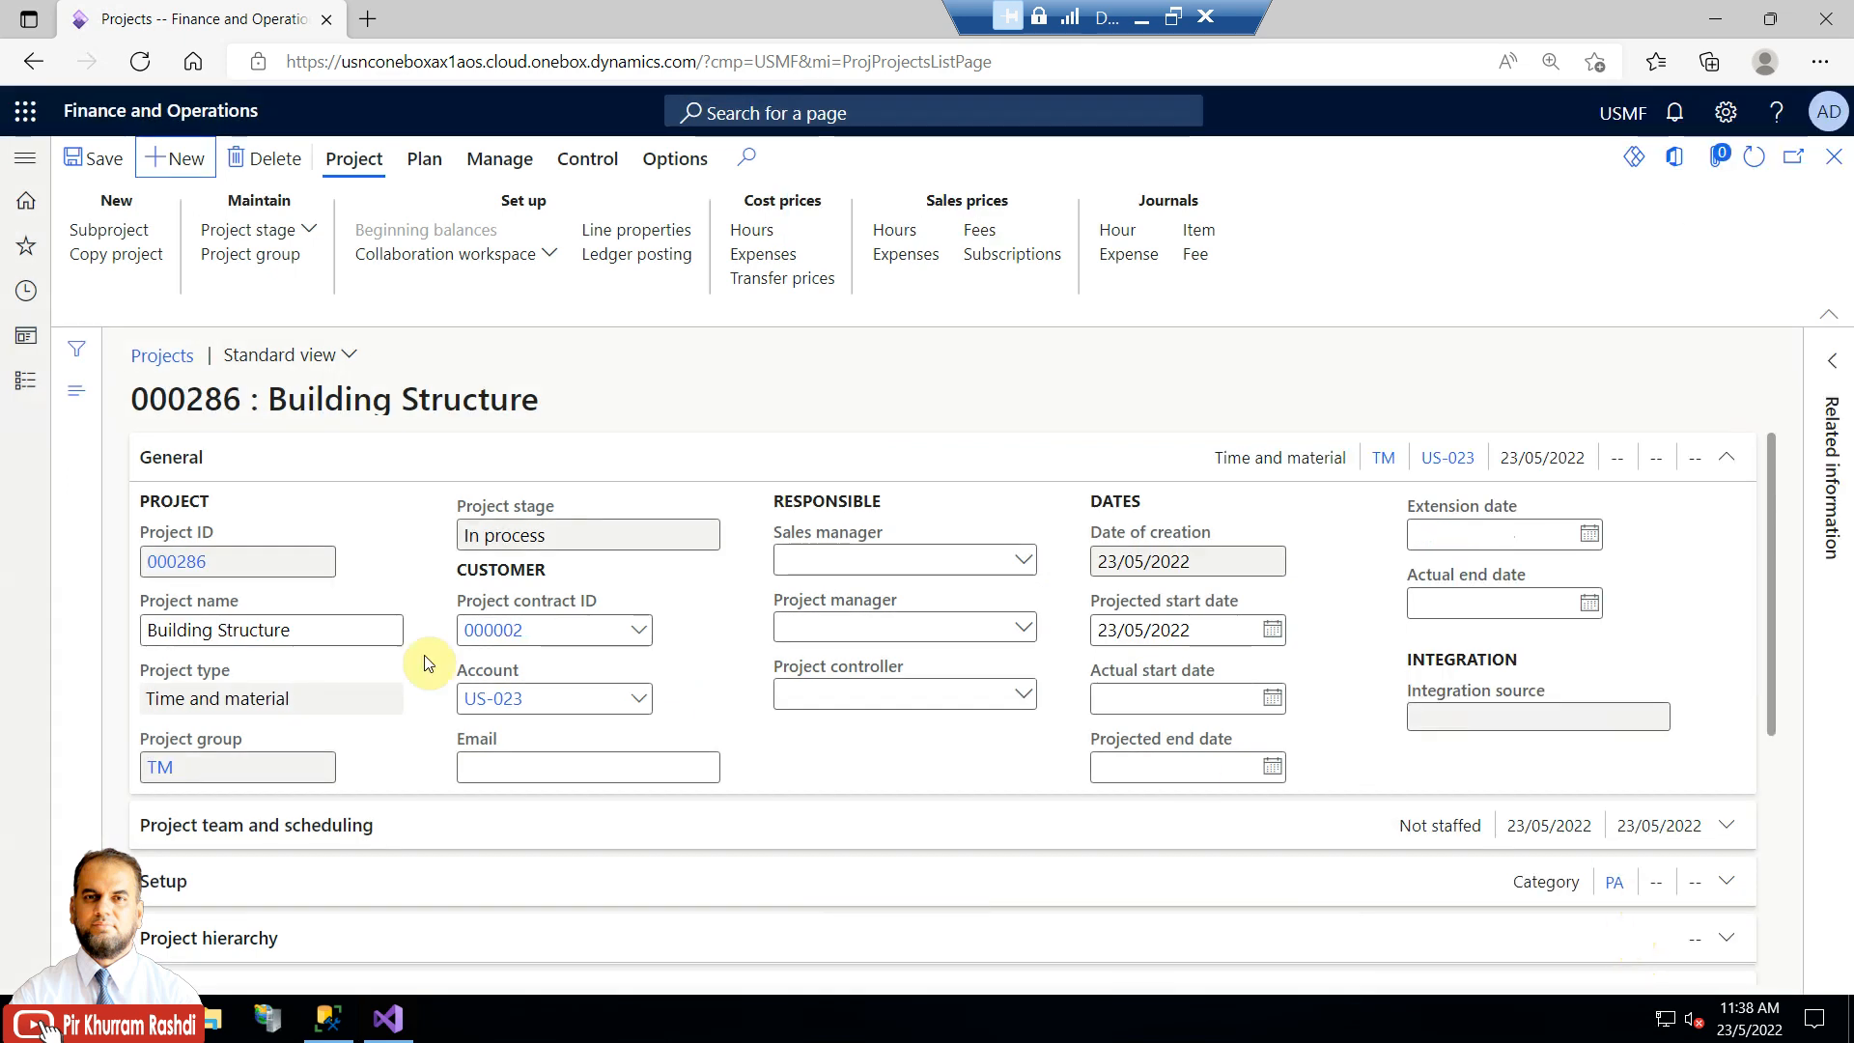
Switch to SQL Server Management Studio, requery the Project table, and examine the row for project 000057 before the next package run
{"action": "left_click", "coordinate": [333, 1026]}
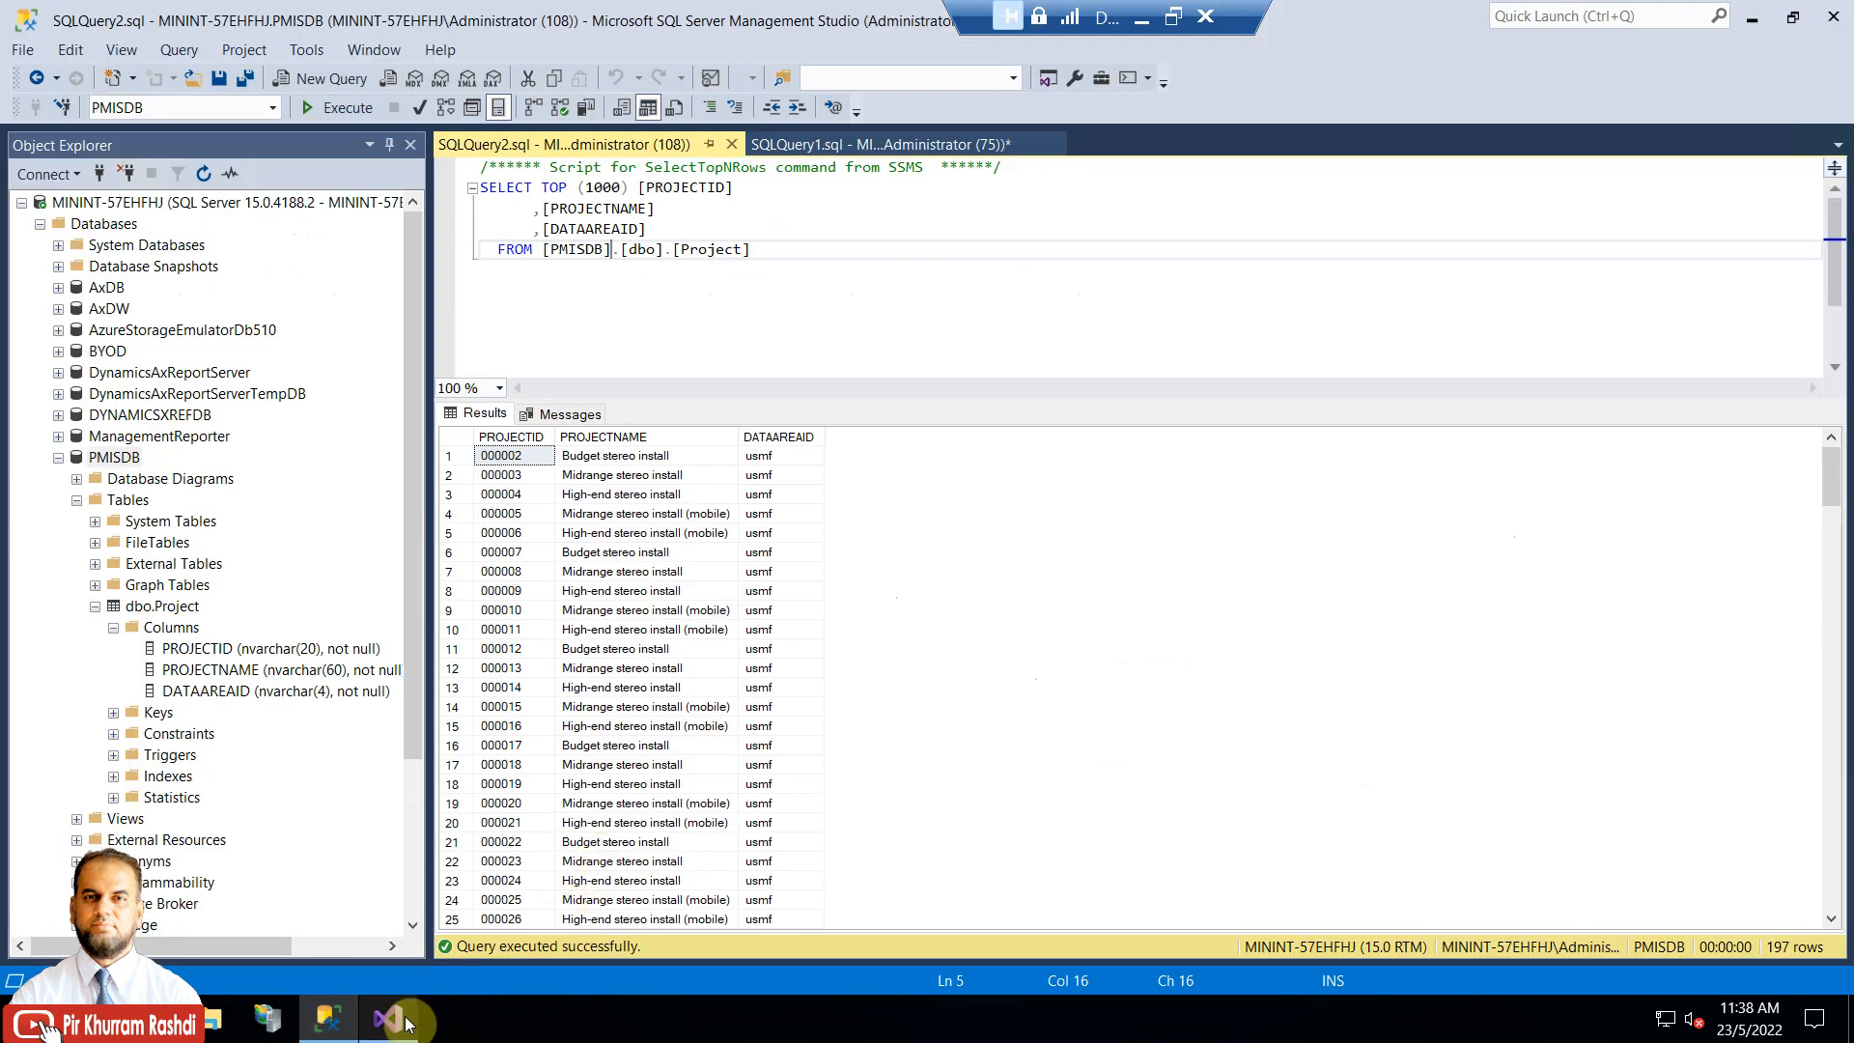
{"action": "left_click", "coordinate": [316, 108]}
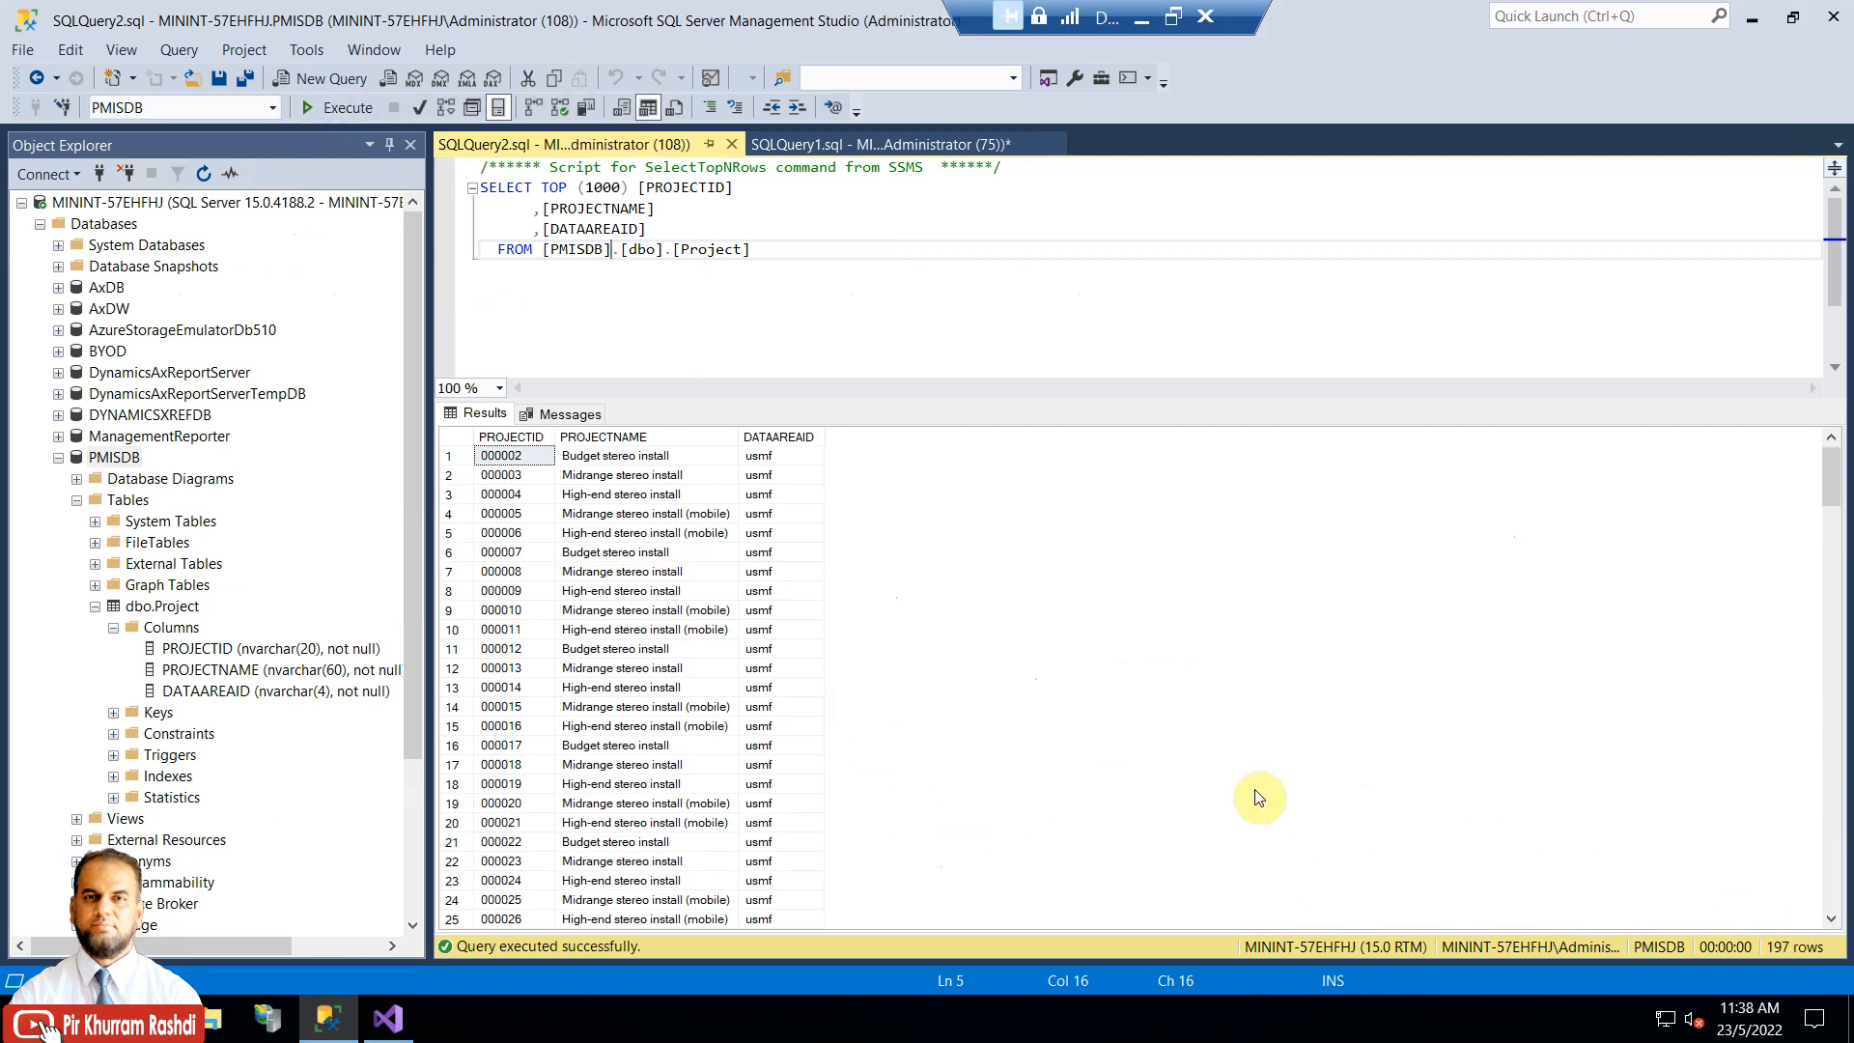
{"action": "scroll", "coordinate": [1259, 798], "scroll_direction": "down", "scroll_amount": 14}
{"action": "scroll", "coordinate": [1259, 798], "scroll_direction": "down", "scroll_amount": 9}
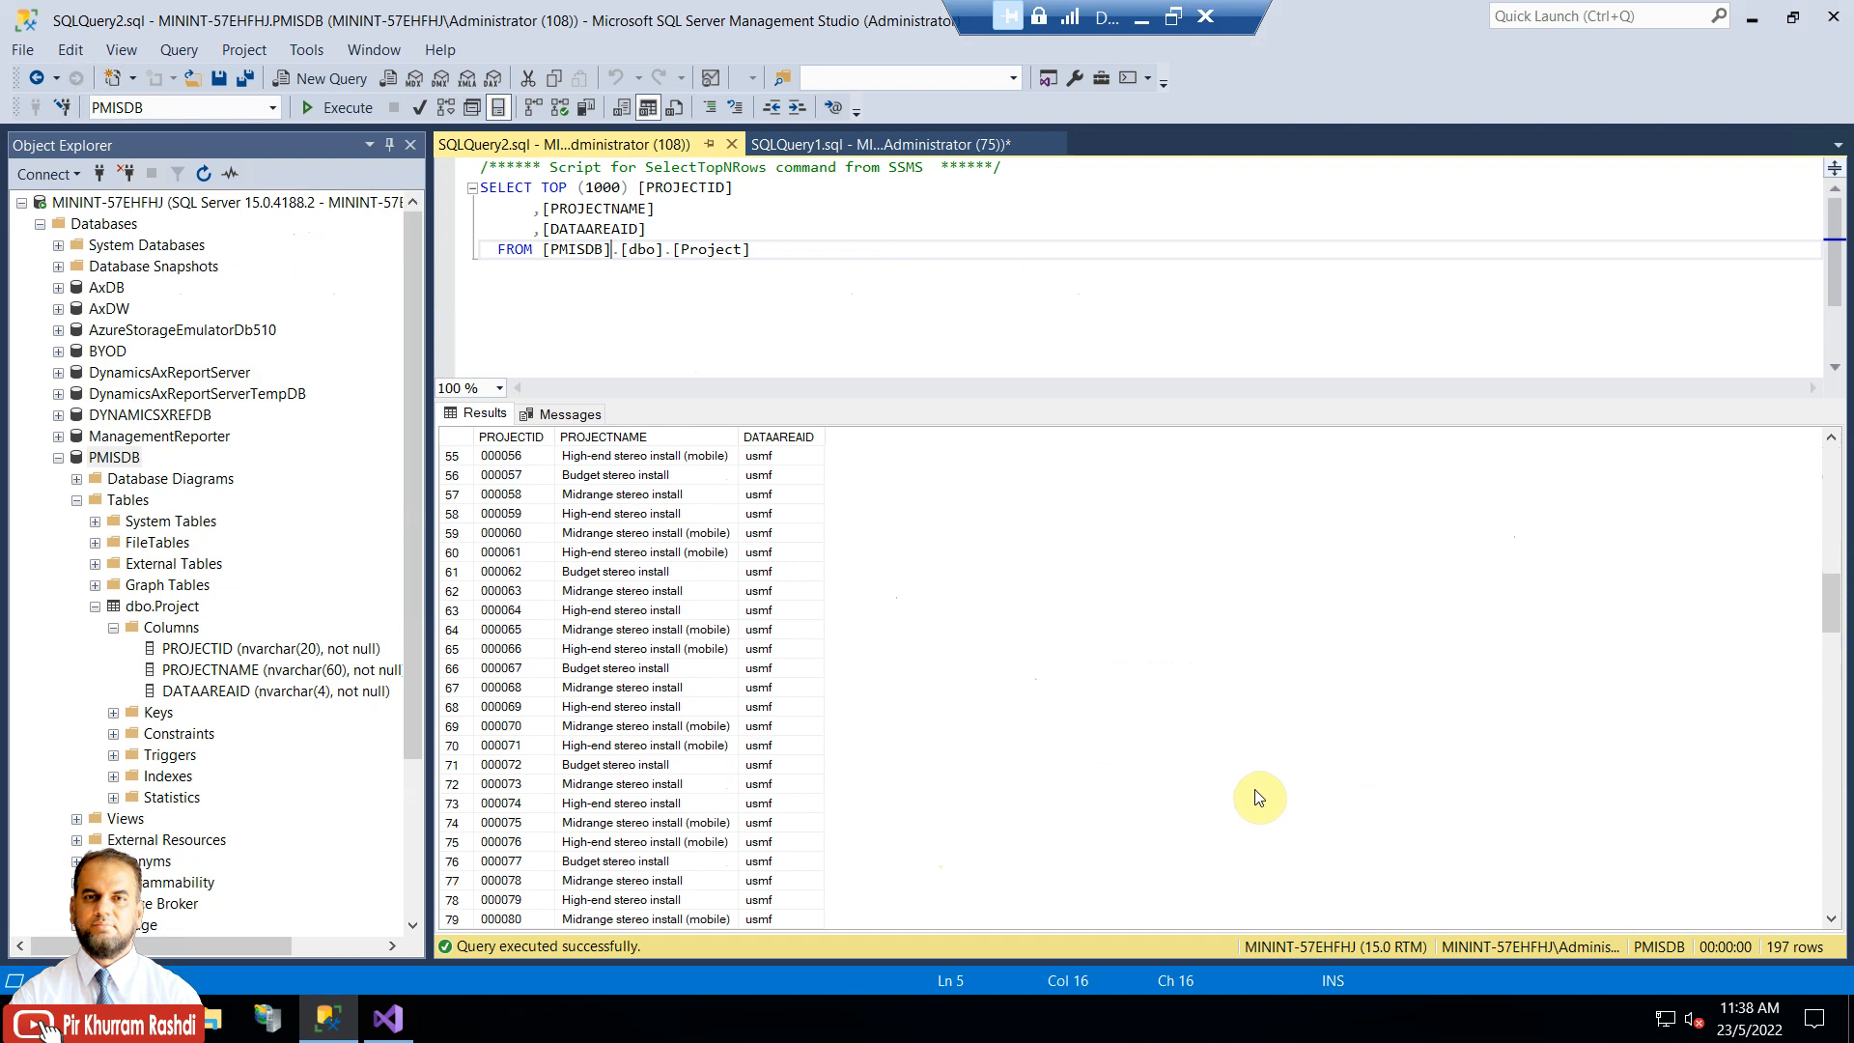
Switch to Visual Studio, restart the package run, and check the execution log for the rows written by the OLE DB Destination
{"action": "left_click", "coordinate": [382, 1022]}
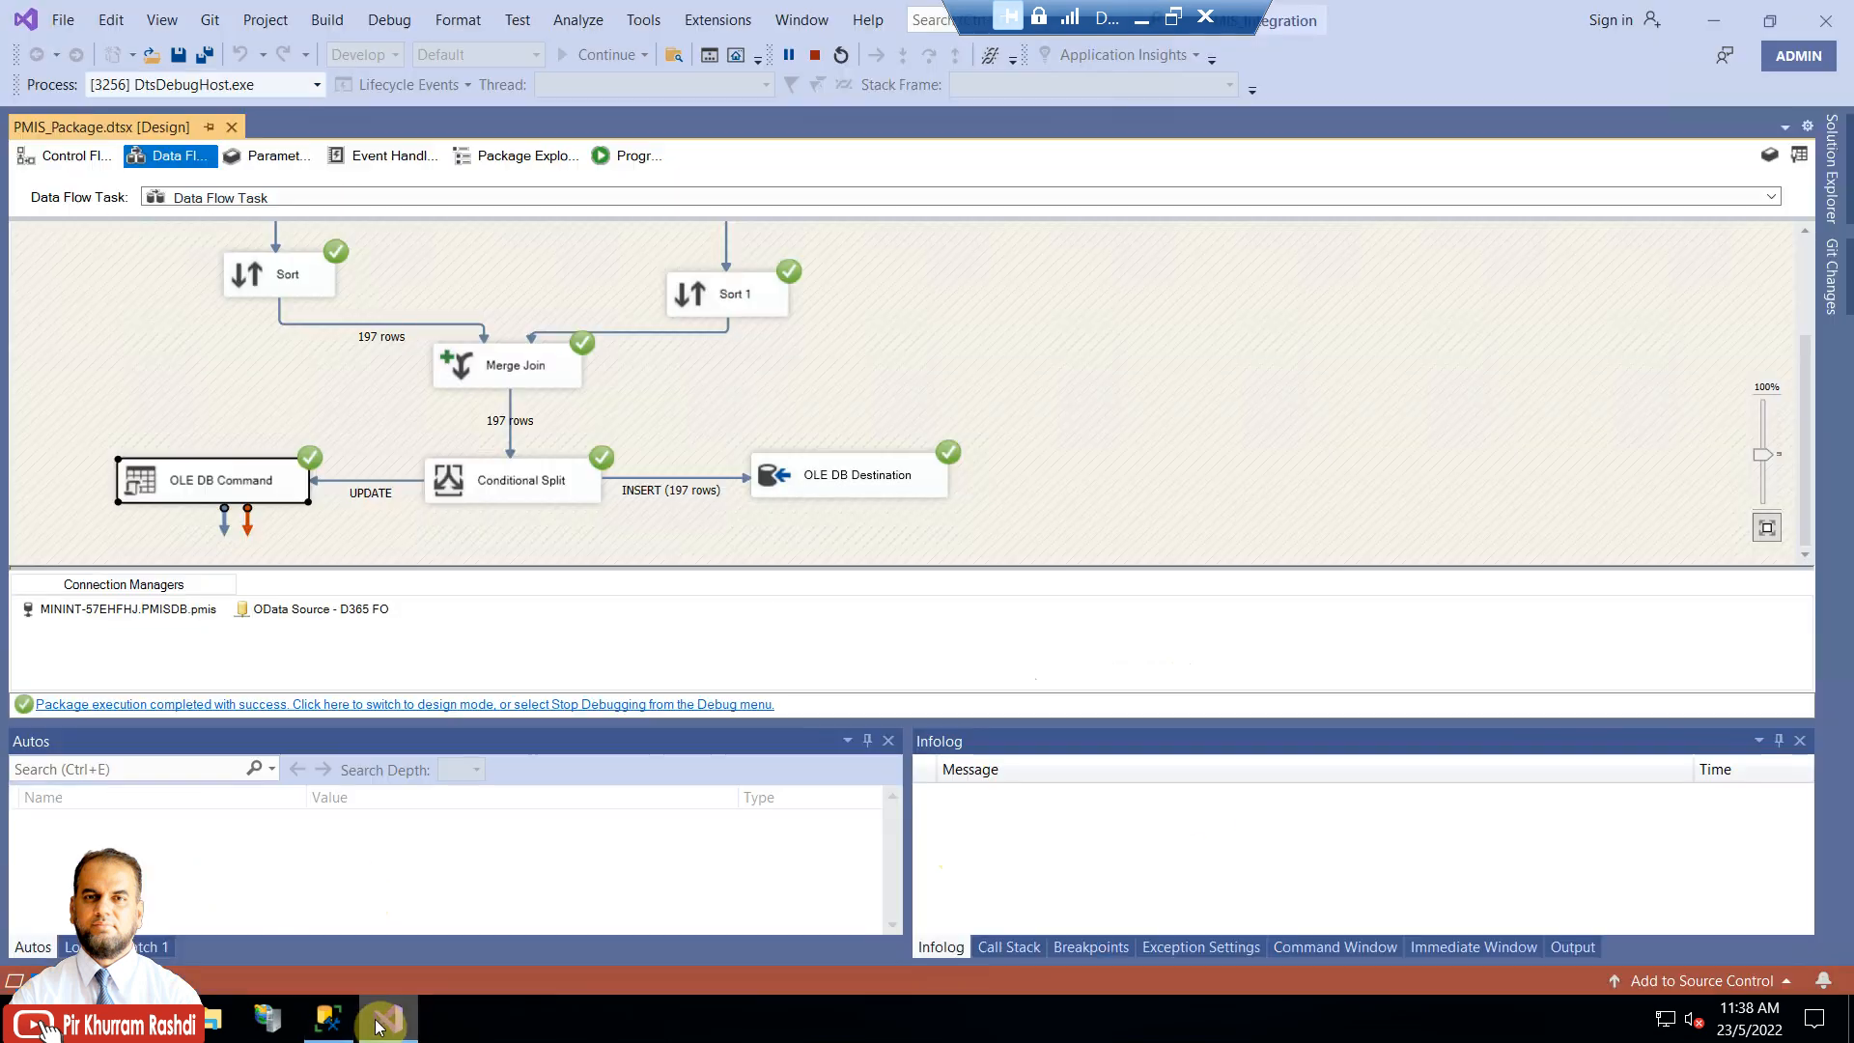
{"action": "left_click", "coordinate": [840, 58]}
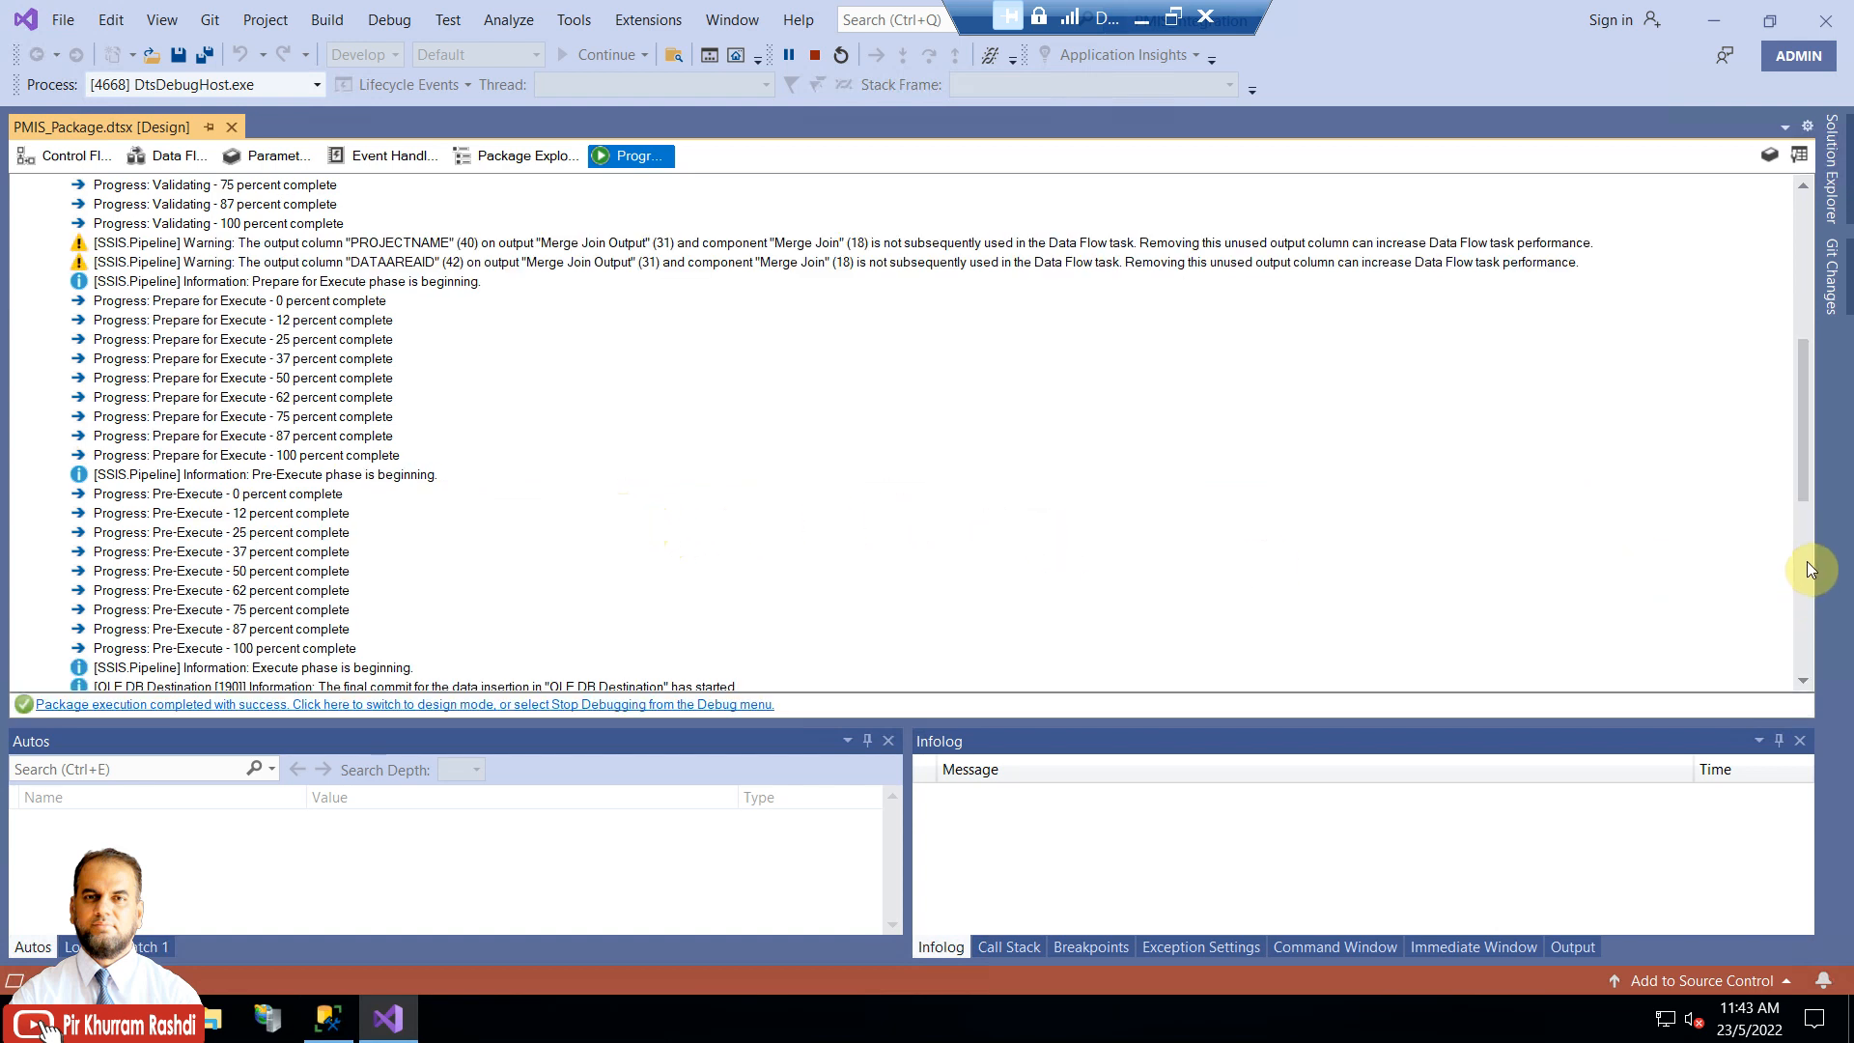
{"action": "left_click_drag", "start_coordinate": [1804, 434], "coordinate": [1804, 590]}
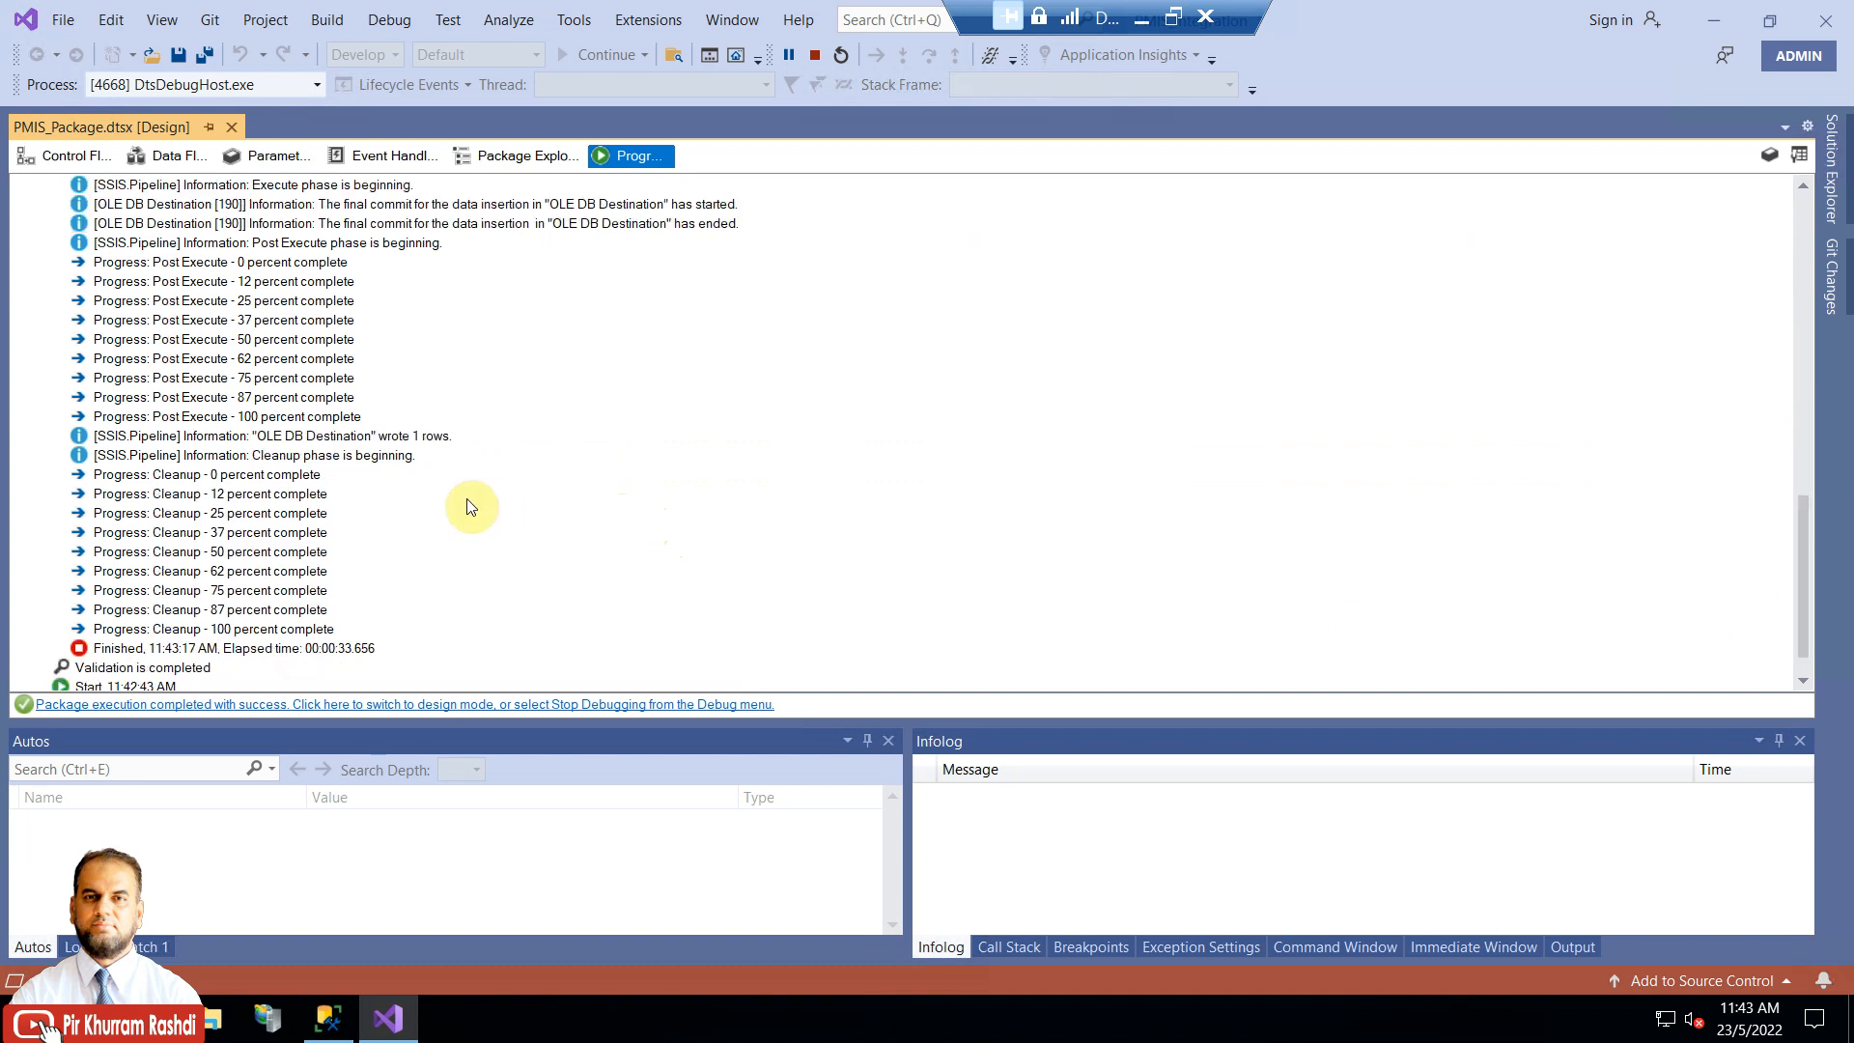
{"action": "left_click", "coordinate": [378, 443]}
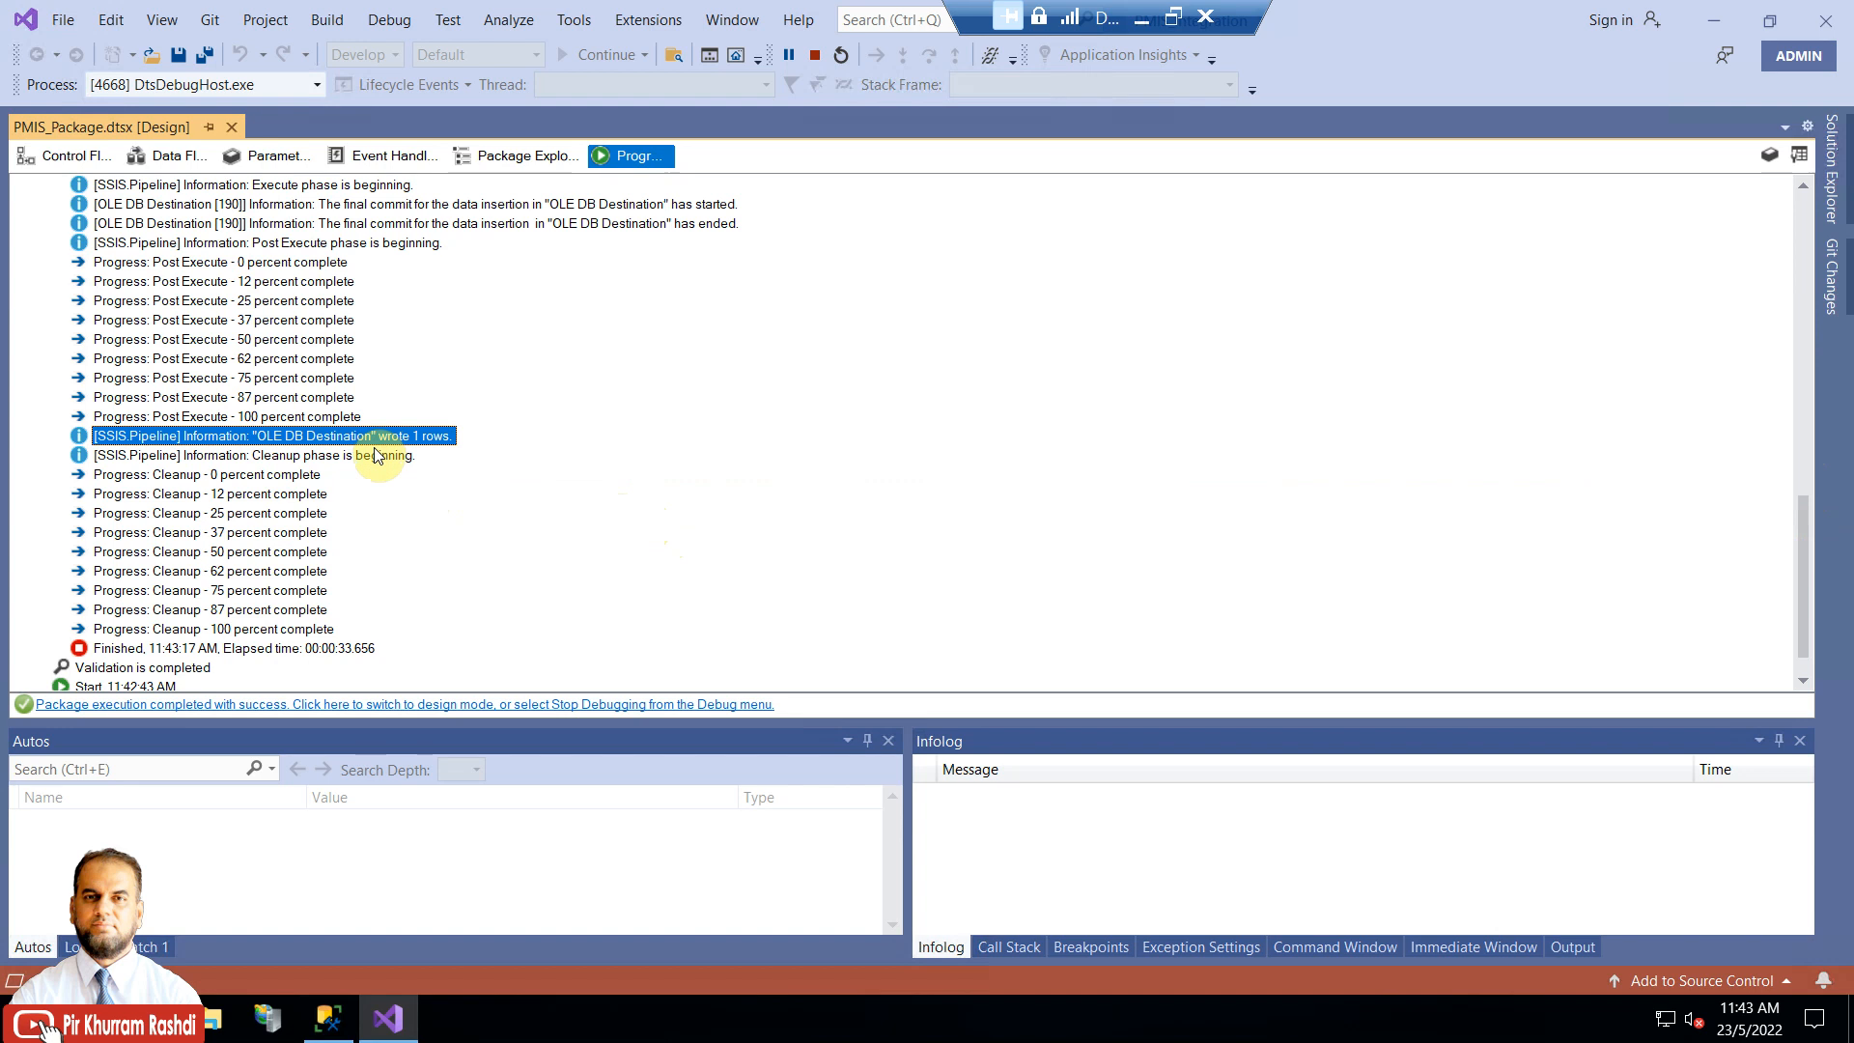
Examine the row counts on the data flow's paths, down to the UPDATE and INSERT outputs of the Conditional Split
{"action": "left_click", "coordinate": [174, 162]}
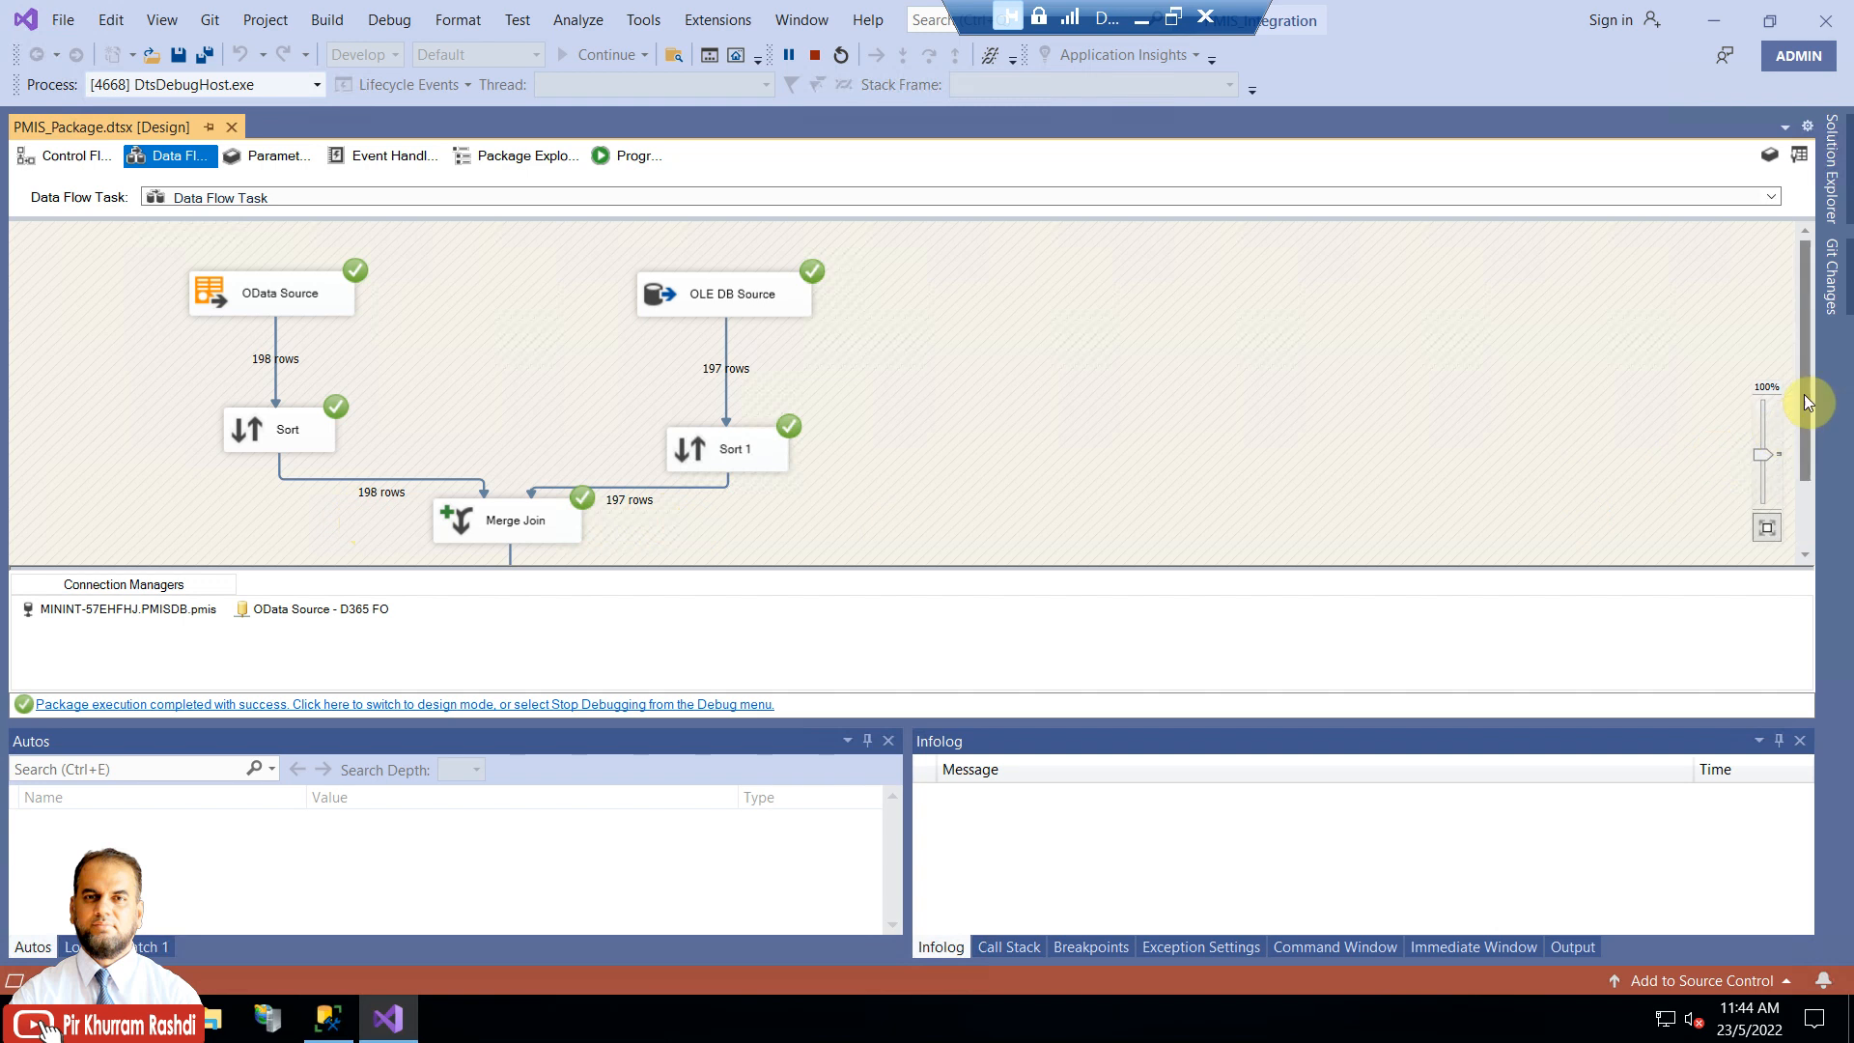
{"action": "left_click_drag", "start_coordinate": [1804, 392], "coordinate": [1815, 503]}
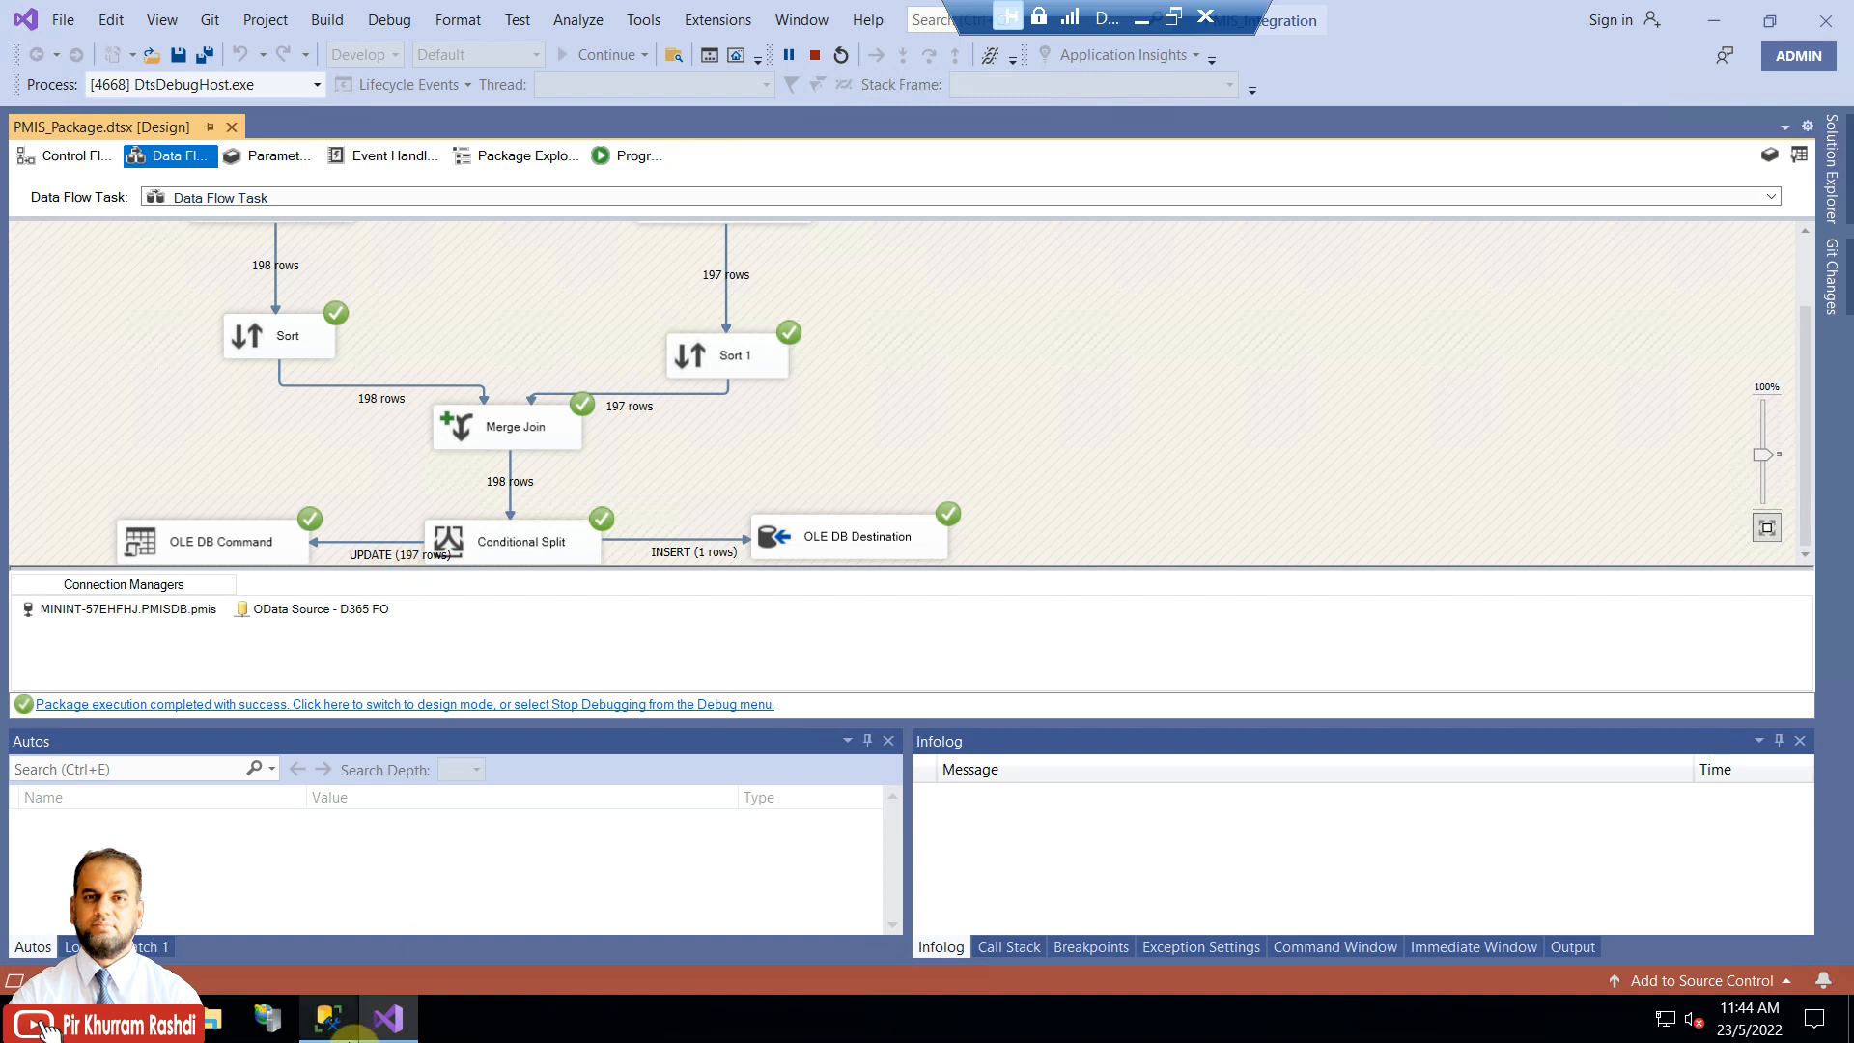
Switch to SQL Server Management Studio, requery the Project table, and widen the PROJECTNAME column in the results
{"action": "left_click", "coordinate": [327, 1018]}
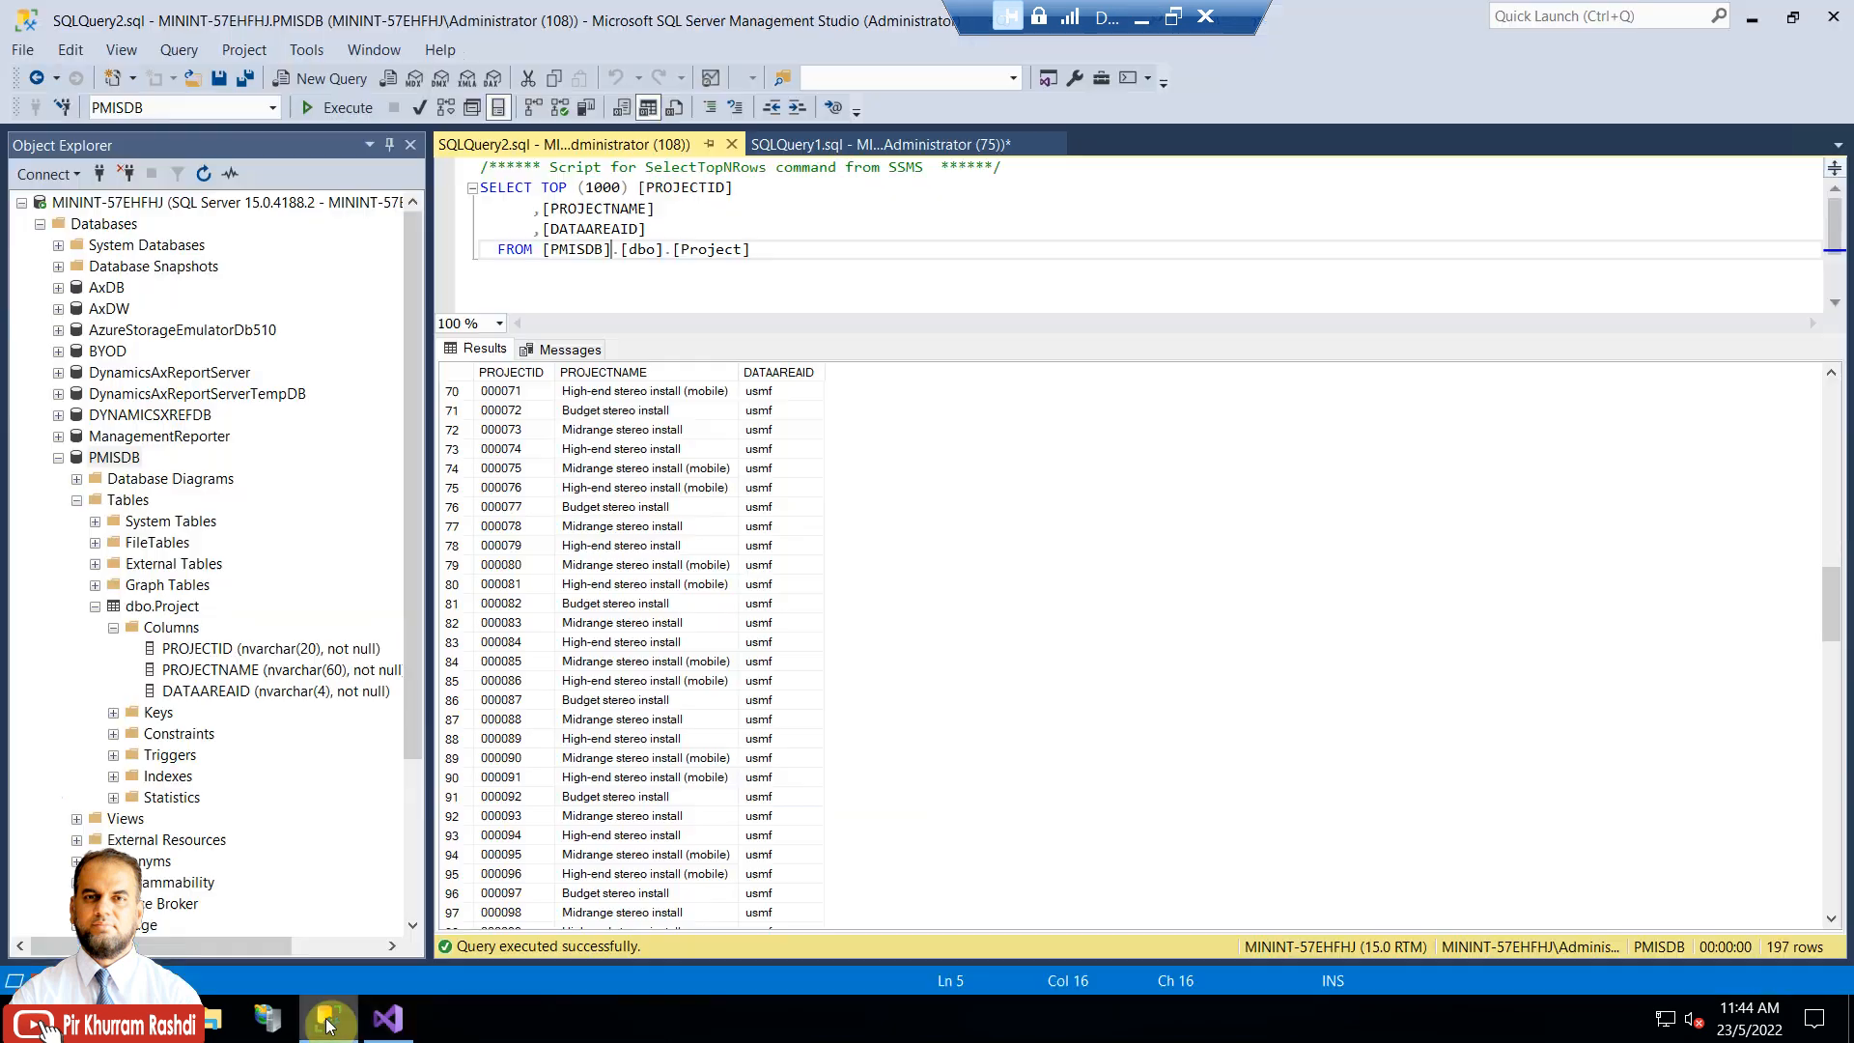
{"action": "left_click", "coordinate": [328, 110]}
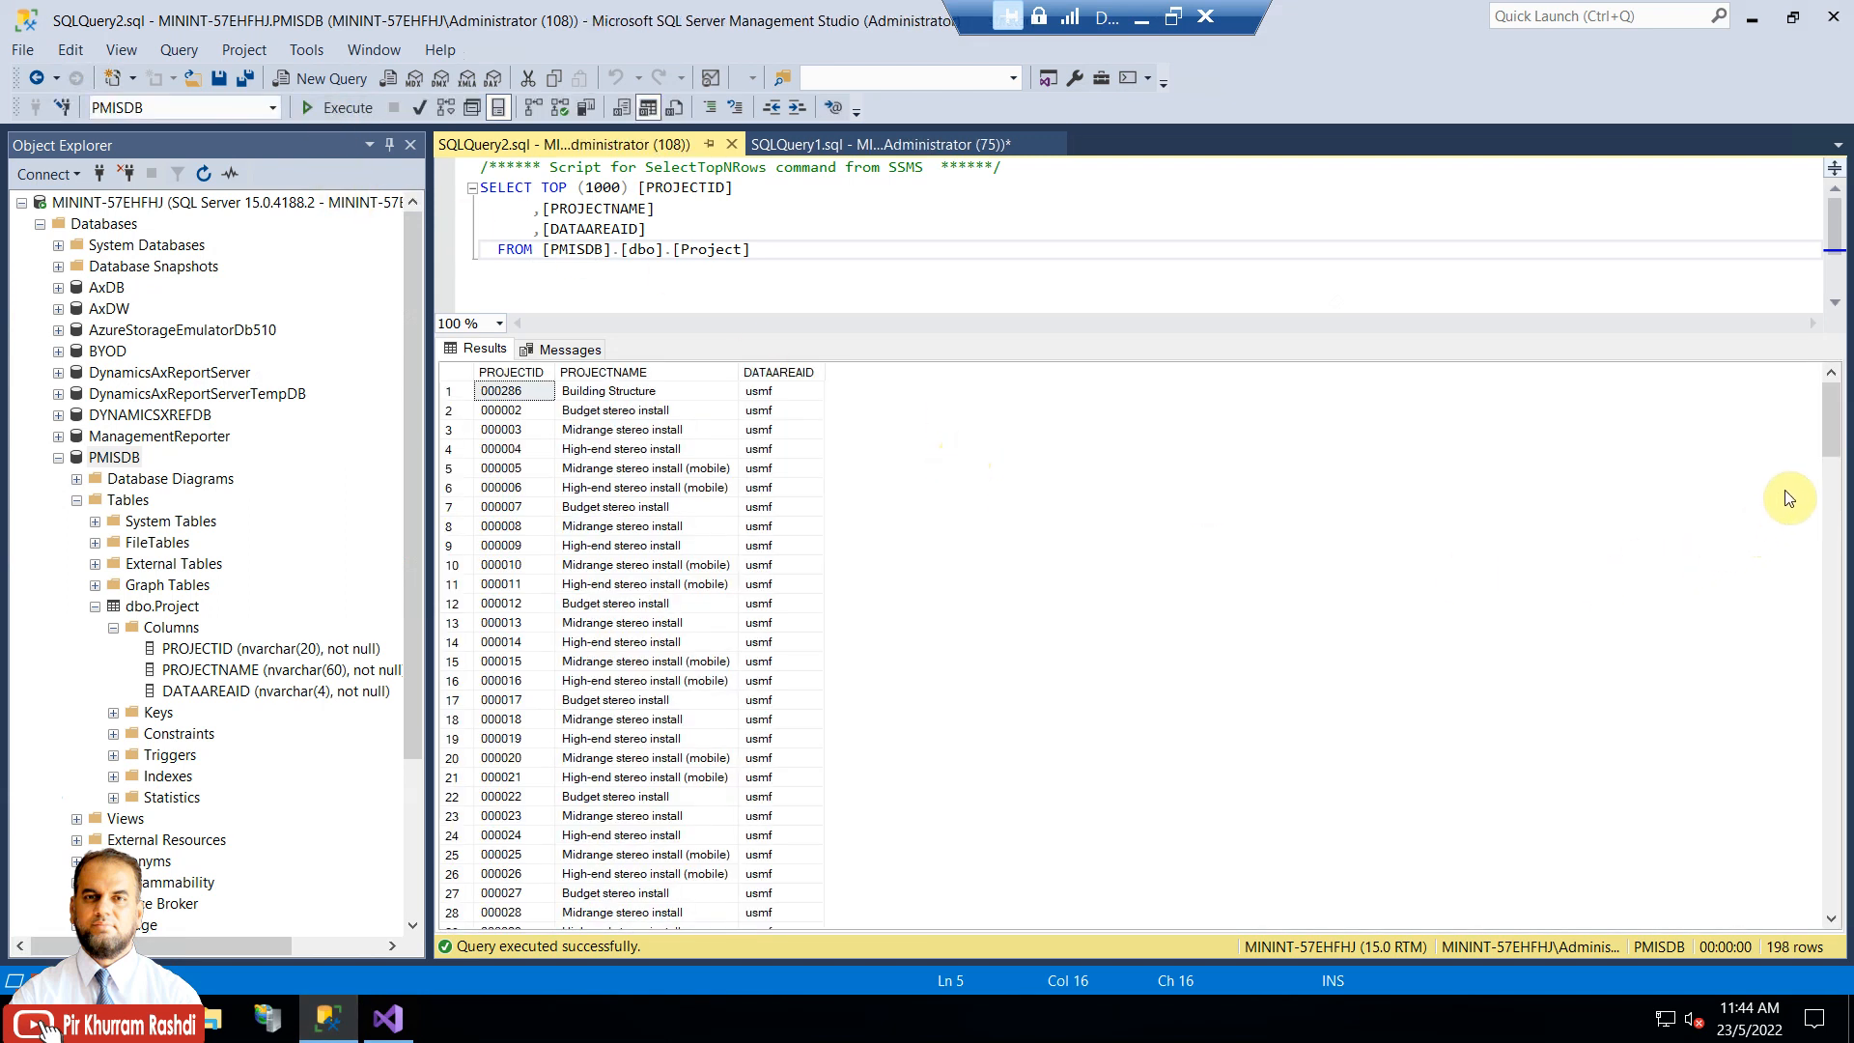
{"action": "left_click_drag", "start_coordinate": [1845, 420], "coordinate": [1844, 605]}
{"action": "left_click_drag", "start_coordinate": [740, 374], "coordinate": [975, 375]}
{"action": "scroll", "coordinate": [853, 647], "scroll_direction": "down", "scroll_amount": 3}
{"action": "scroll", "coordinate": [853, 647], "scroll_direction": "down", "scroll_amount": 6}
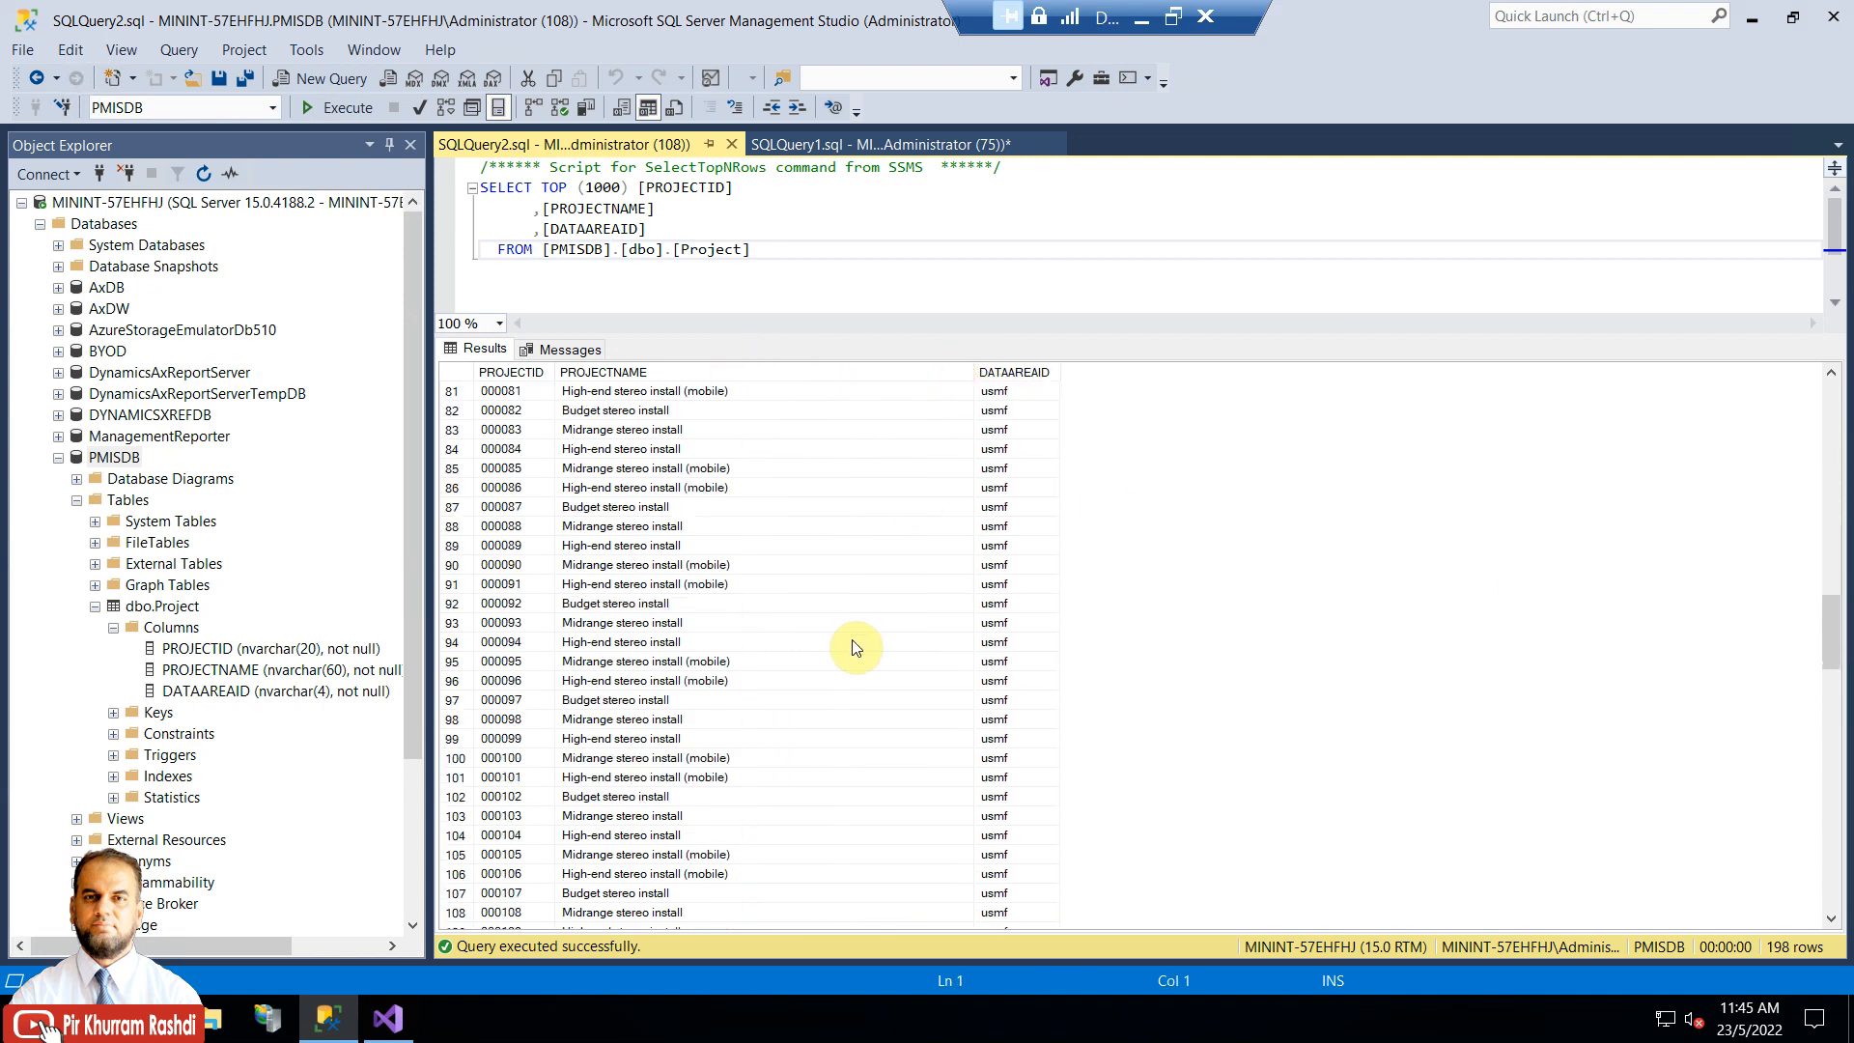
Compare the Building Structure project in Finance and Operations with its row in the SQL Server Management Studio query results
{"action": "key", "text": "alt+Tab"}
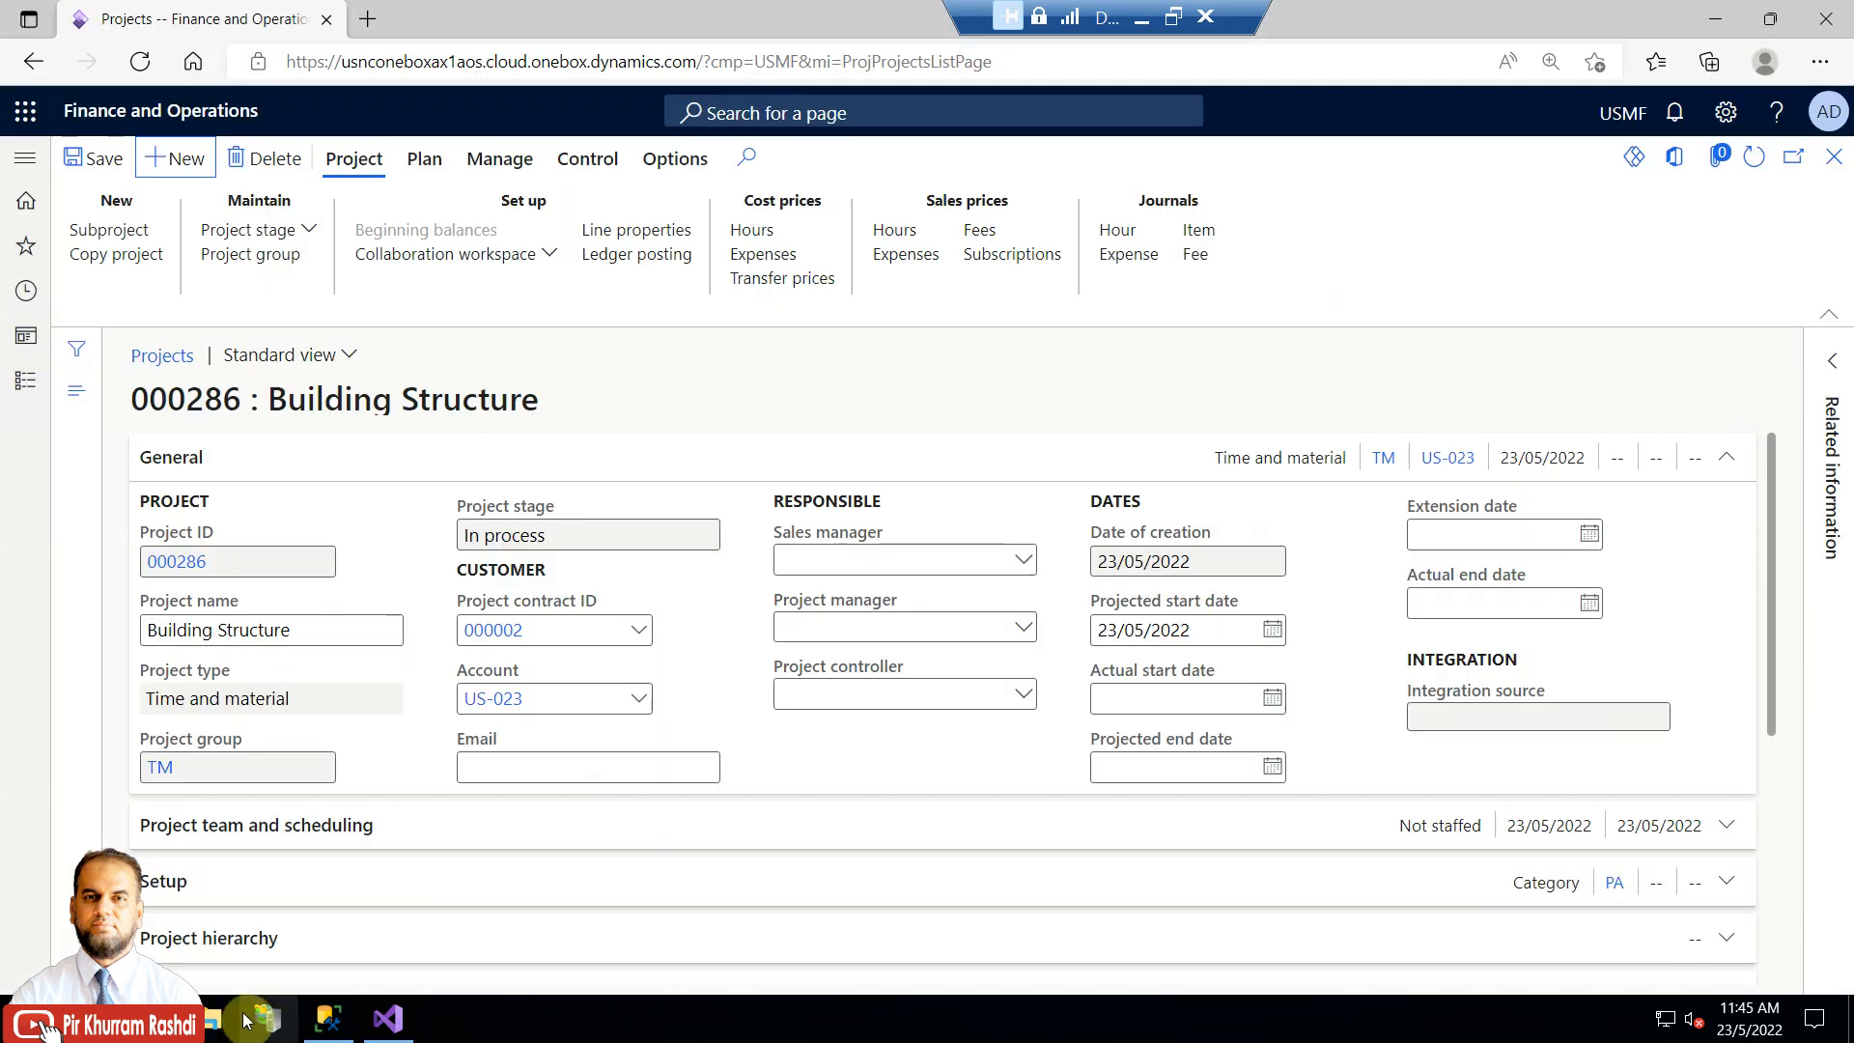
{"action": "left_click", "coordinate": [329, 1018]}
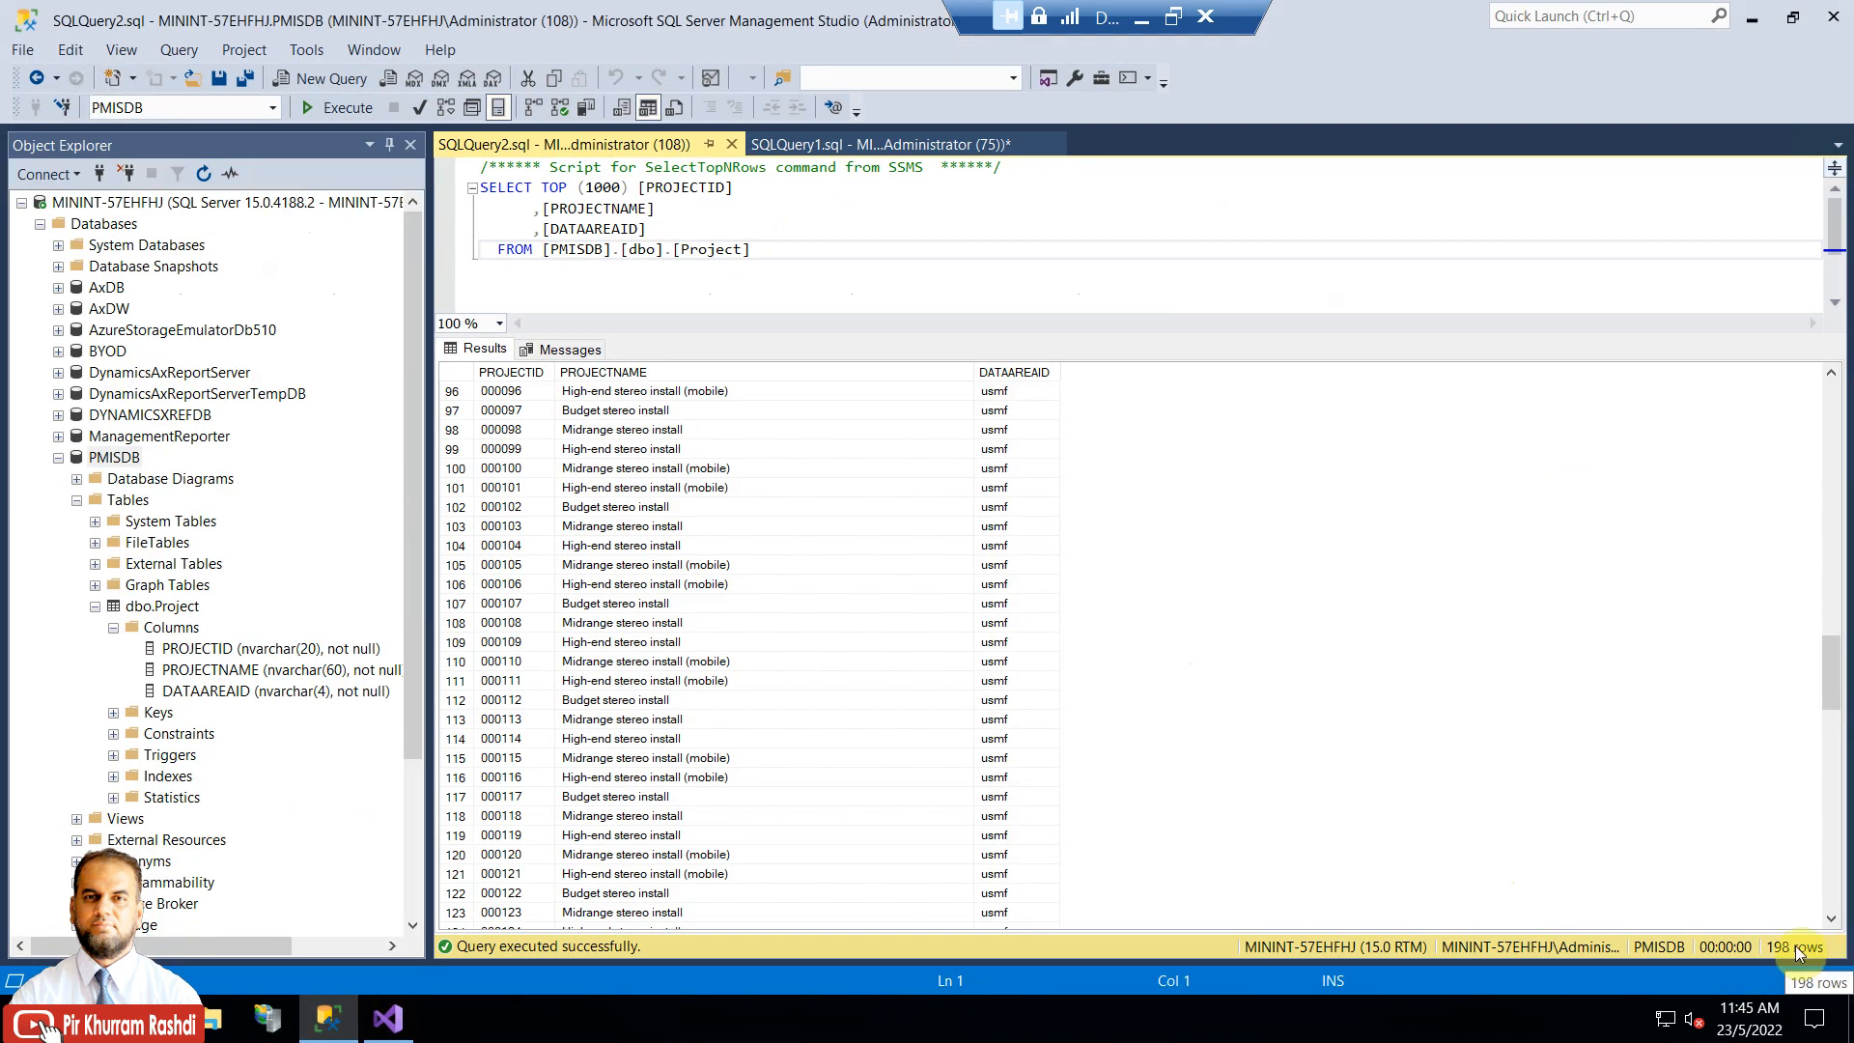
{"action": "left_click_drag", "start_coordinate": [1838, 694], "coordinate": [1844, 903]}
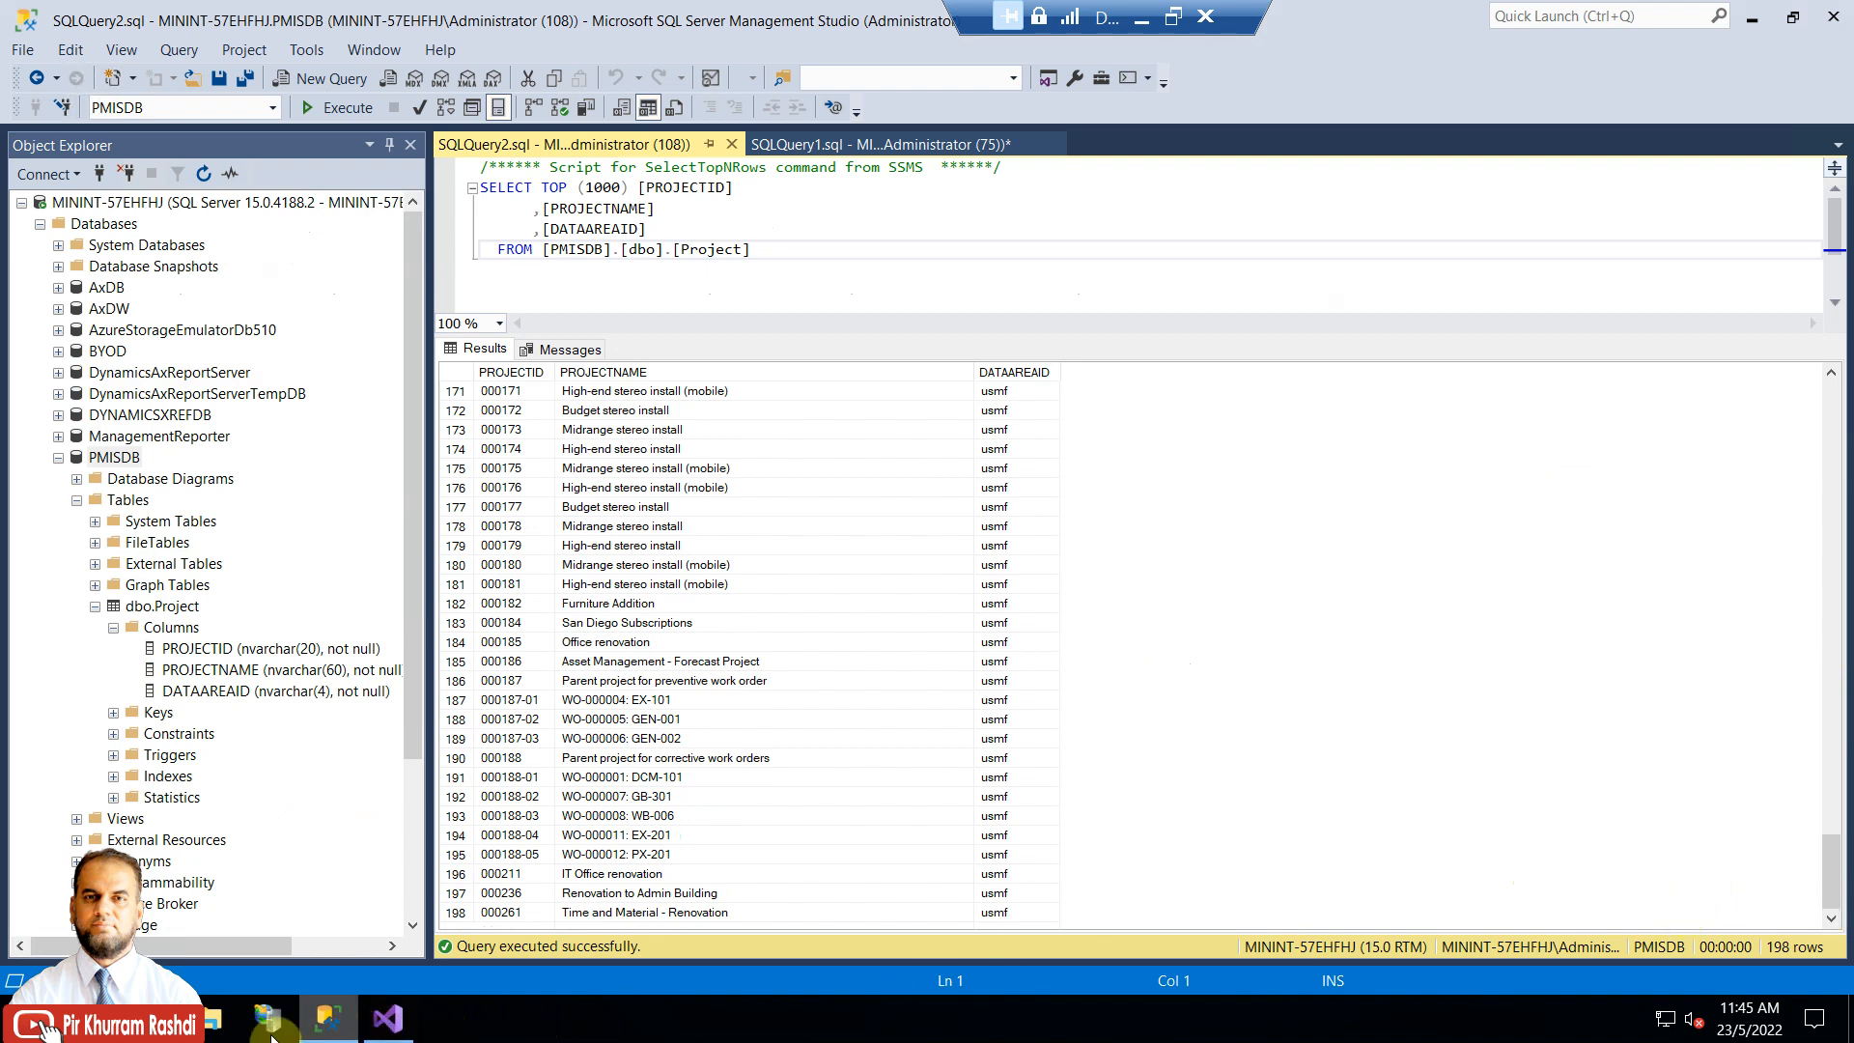
{"action": "left_click", "coordinate": [467, 1022]}
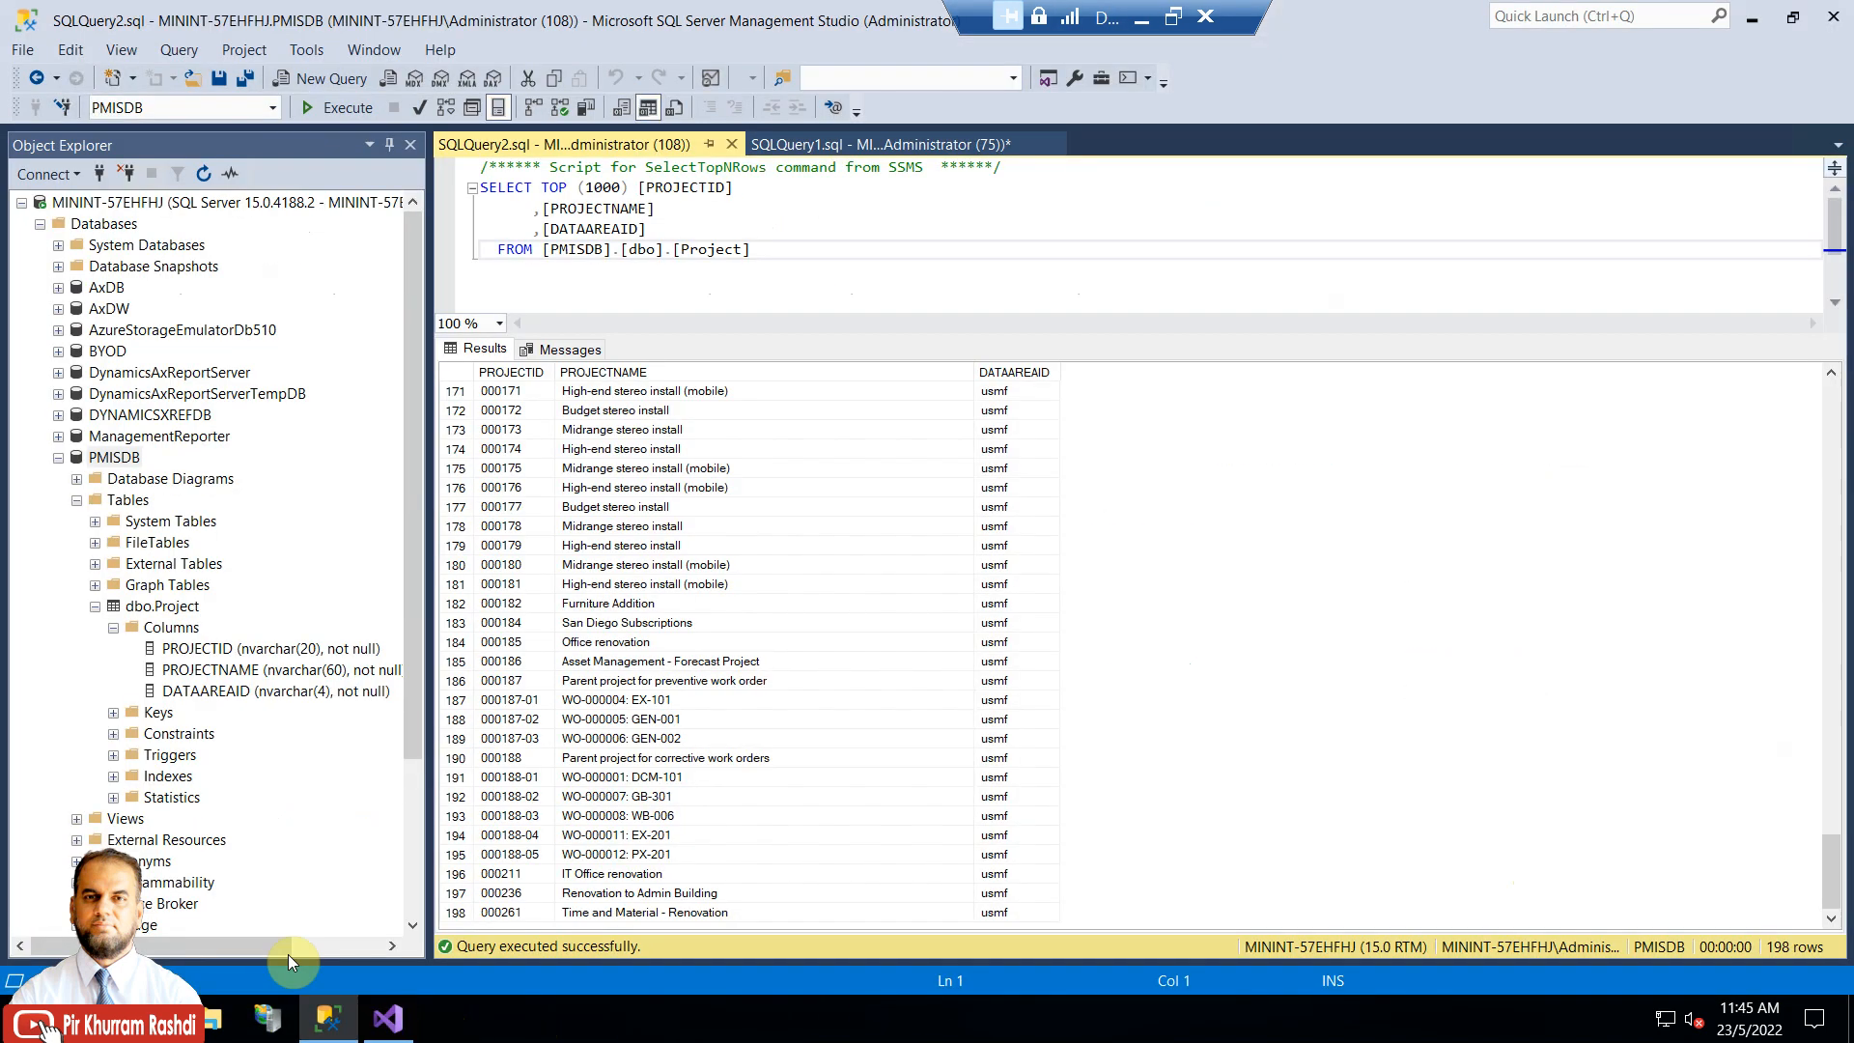
{"action": "left_click", "coordinate": [328, 1019]}
{"action": "left_click_drag", "start_coordinate": [1831, 850], "coordinate": [1846, 348]}
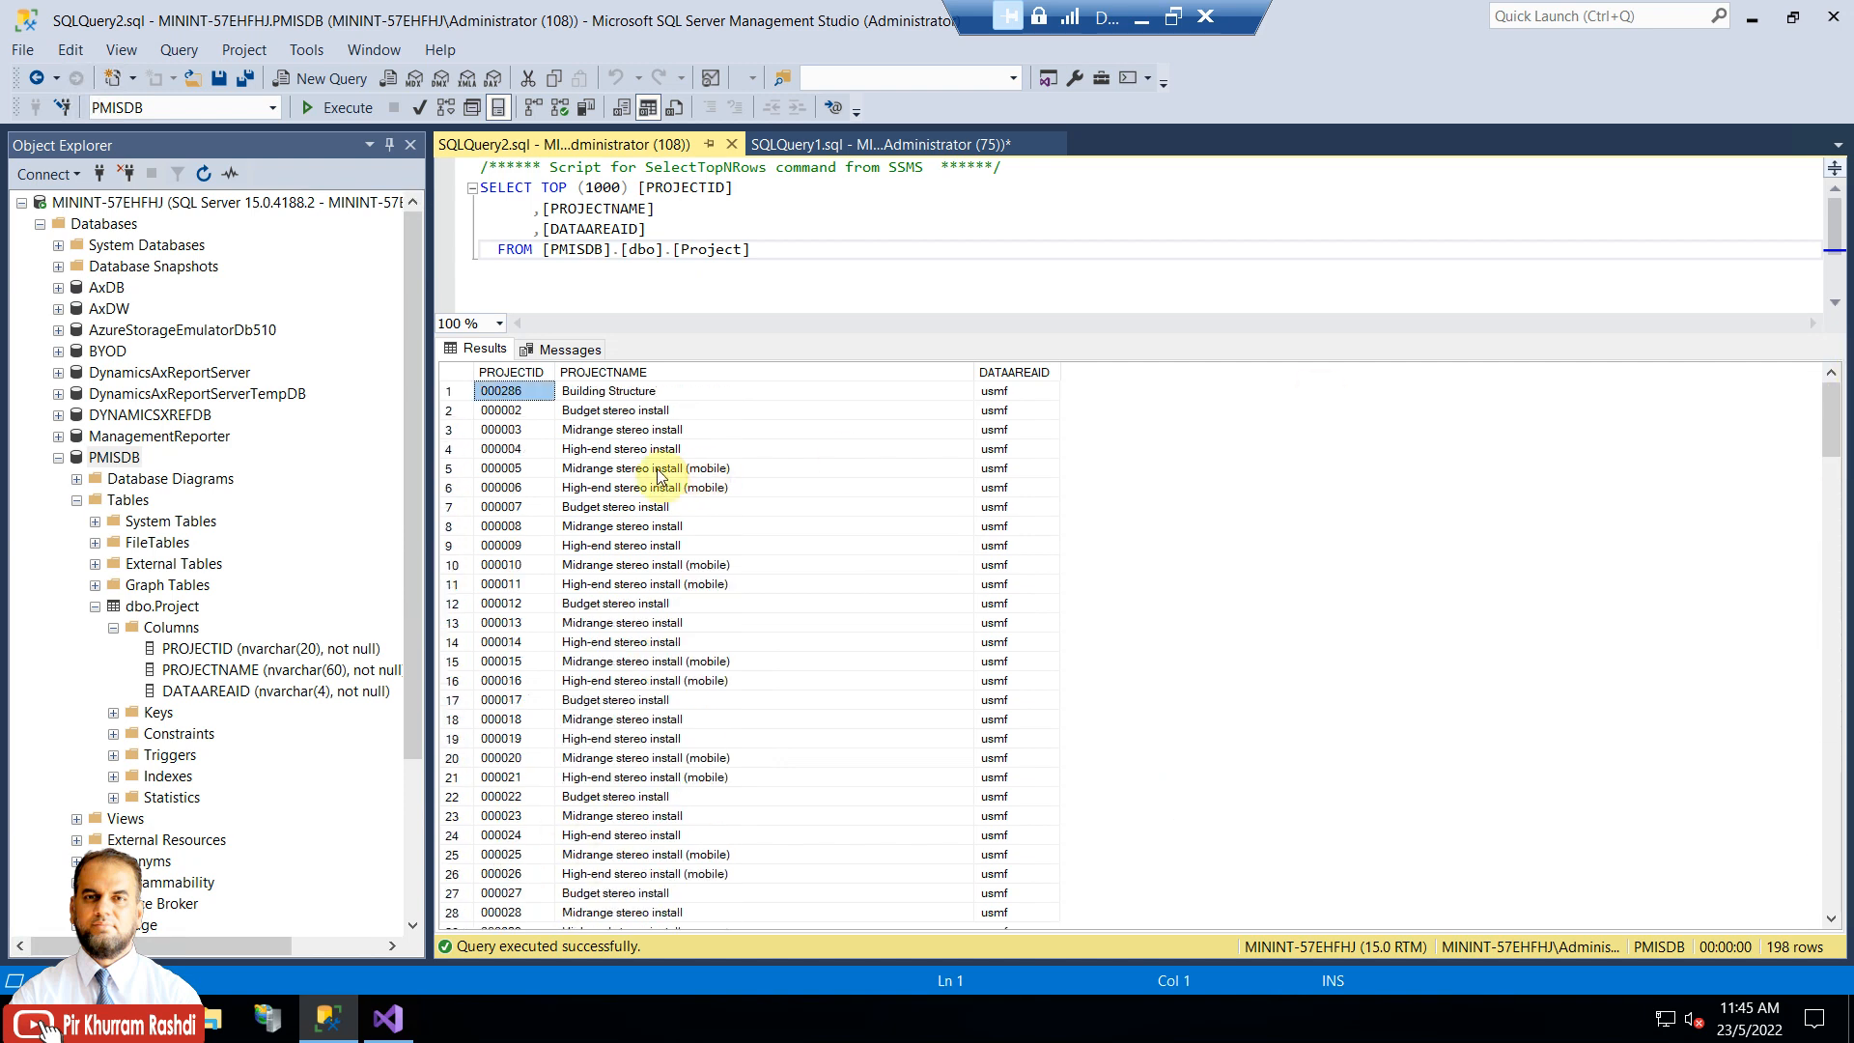
{"action": "left_click", "coordinate": [610, 393]}
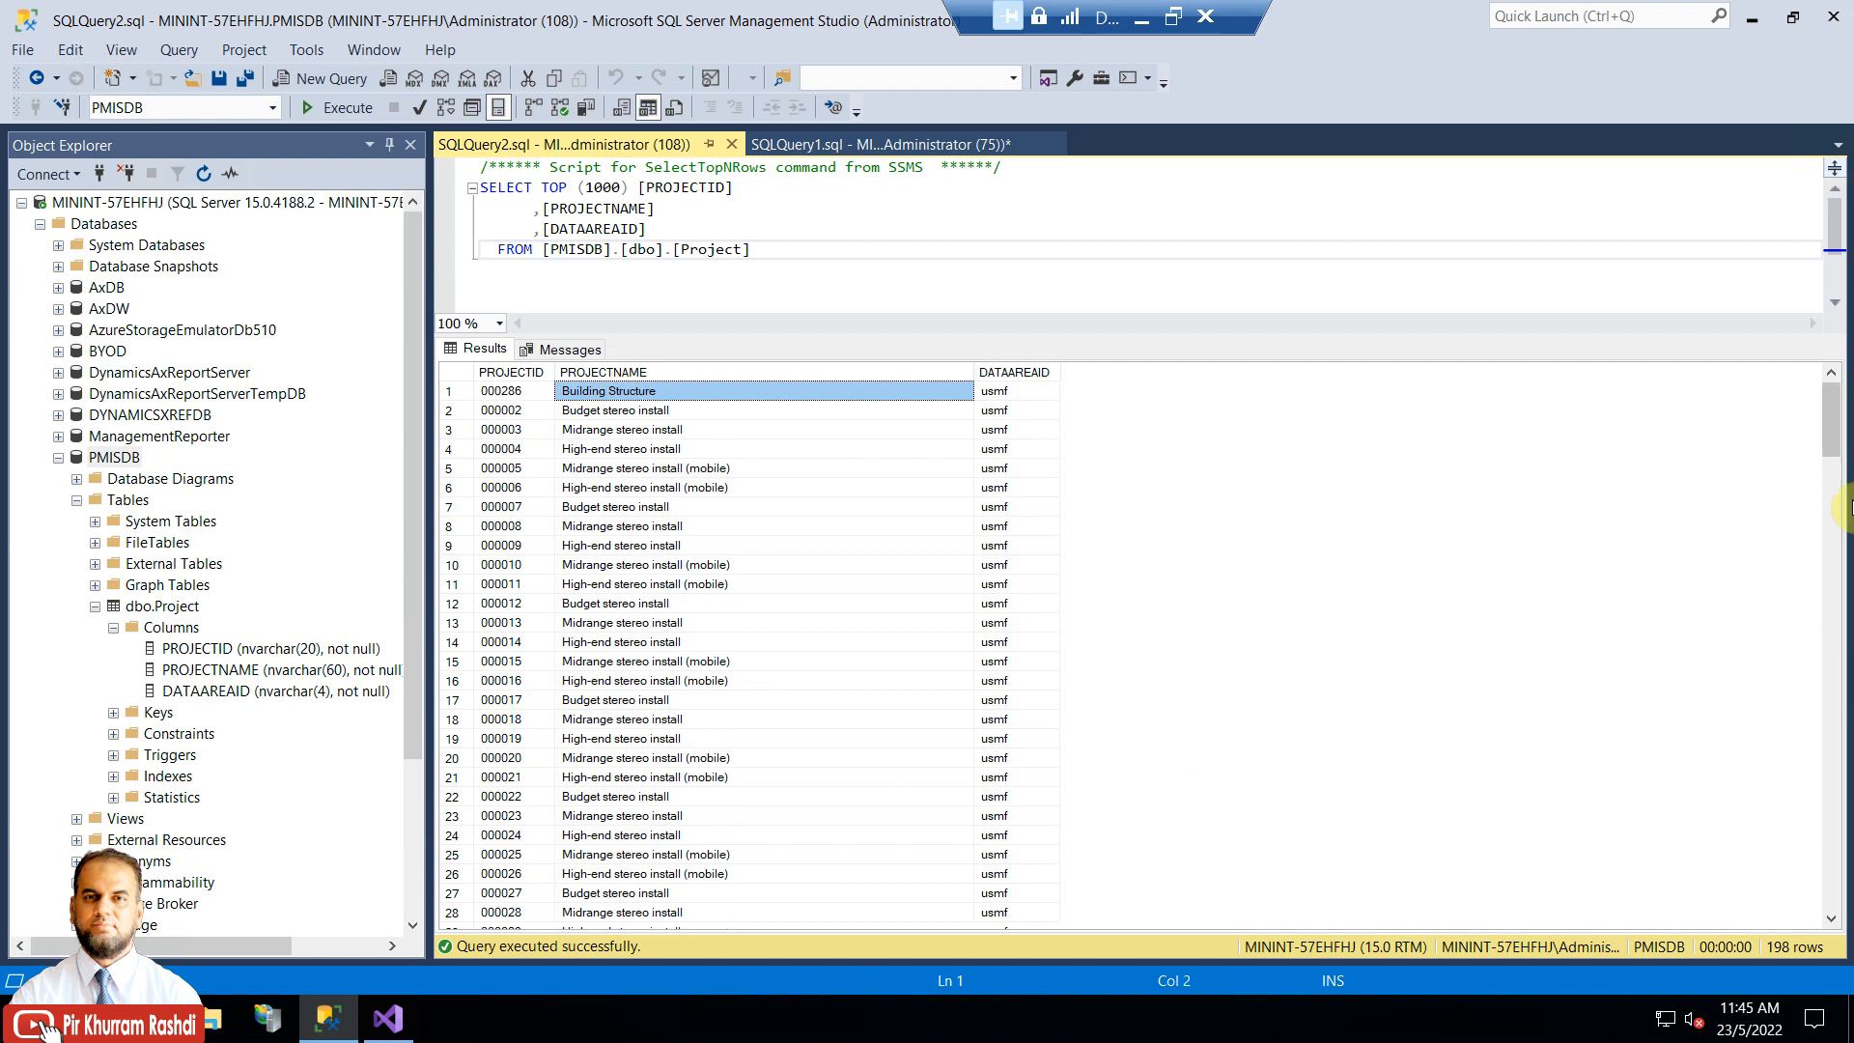
Return to the all projects list in Finance and Operations and compare project 000057's name with its row in the SQL Server Management Studio results
{"action": "left_click_drag", "start_coordinate": [1834, 444], "coordinate": [1838, 916]}
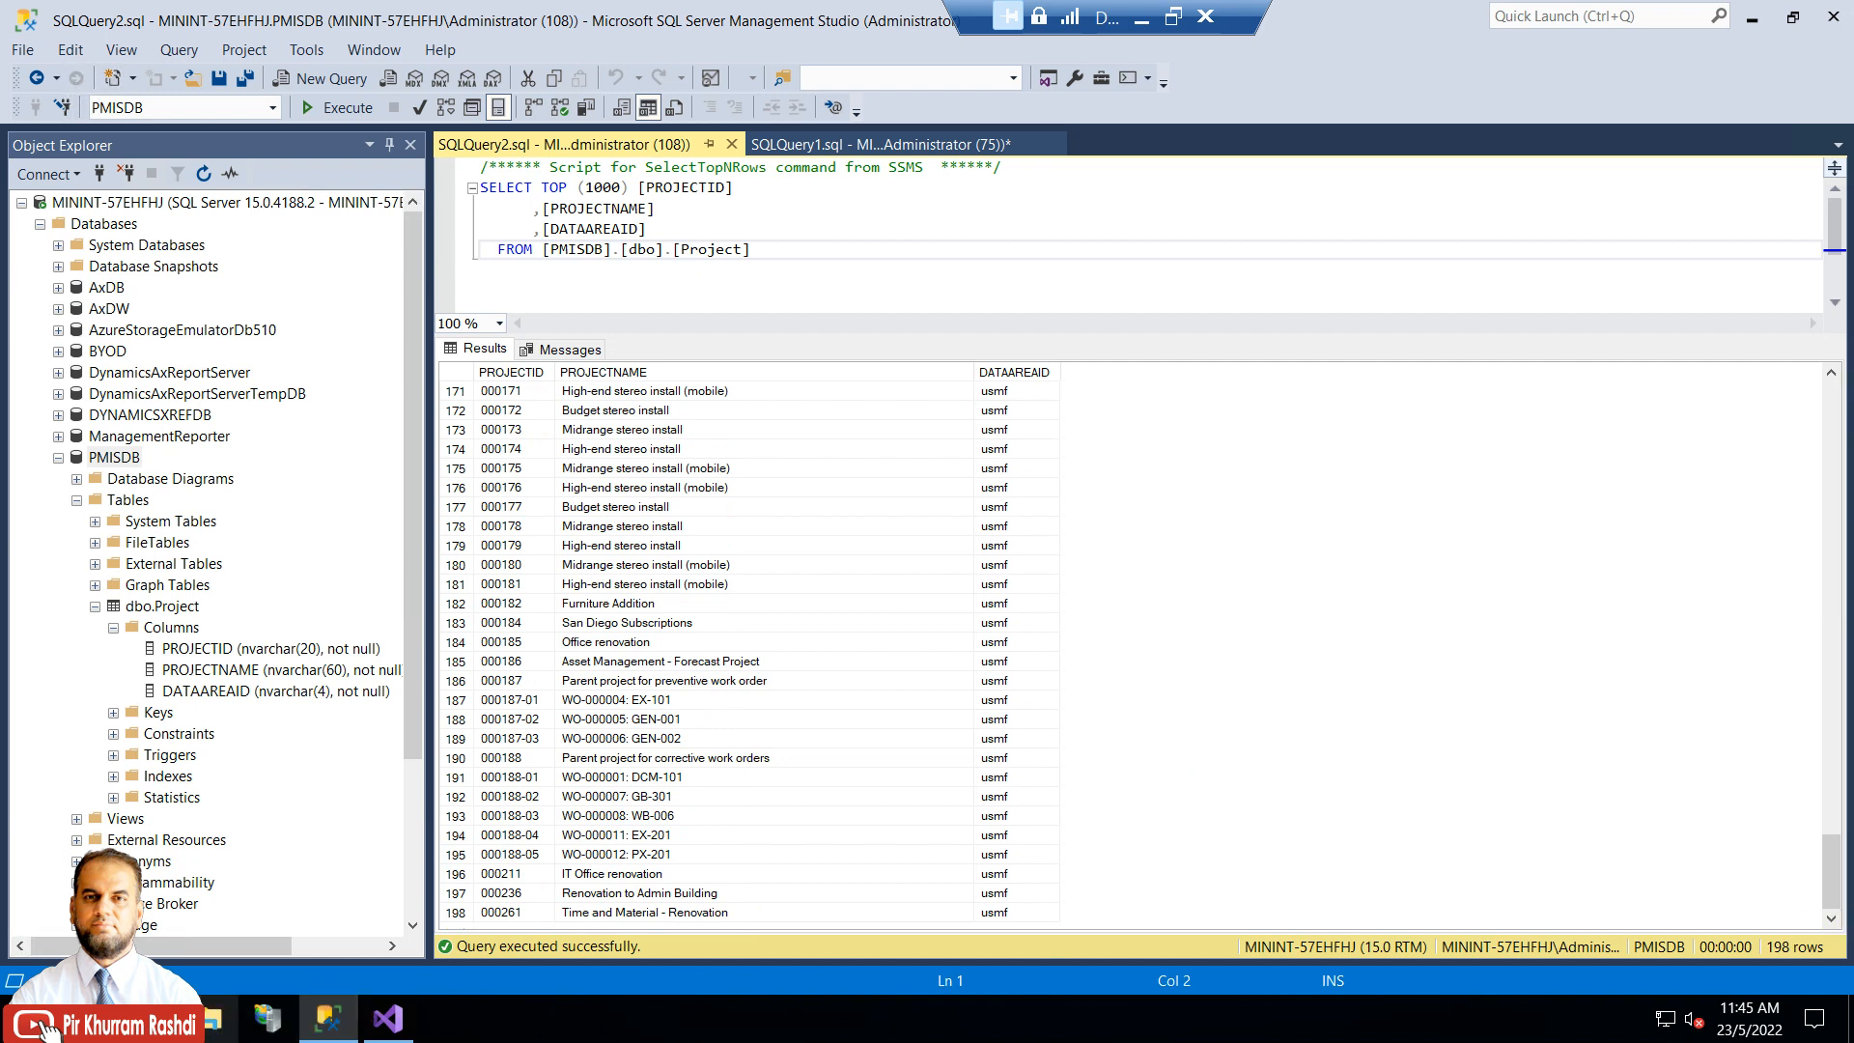
{"action": "left_click", "coordinate": [150, 1019]}
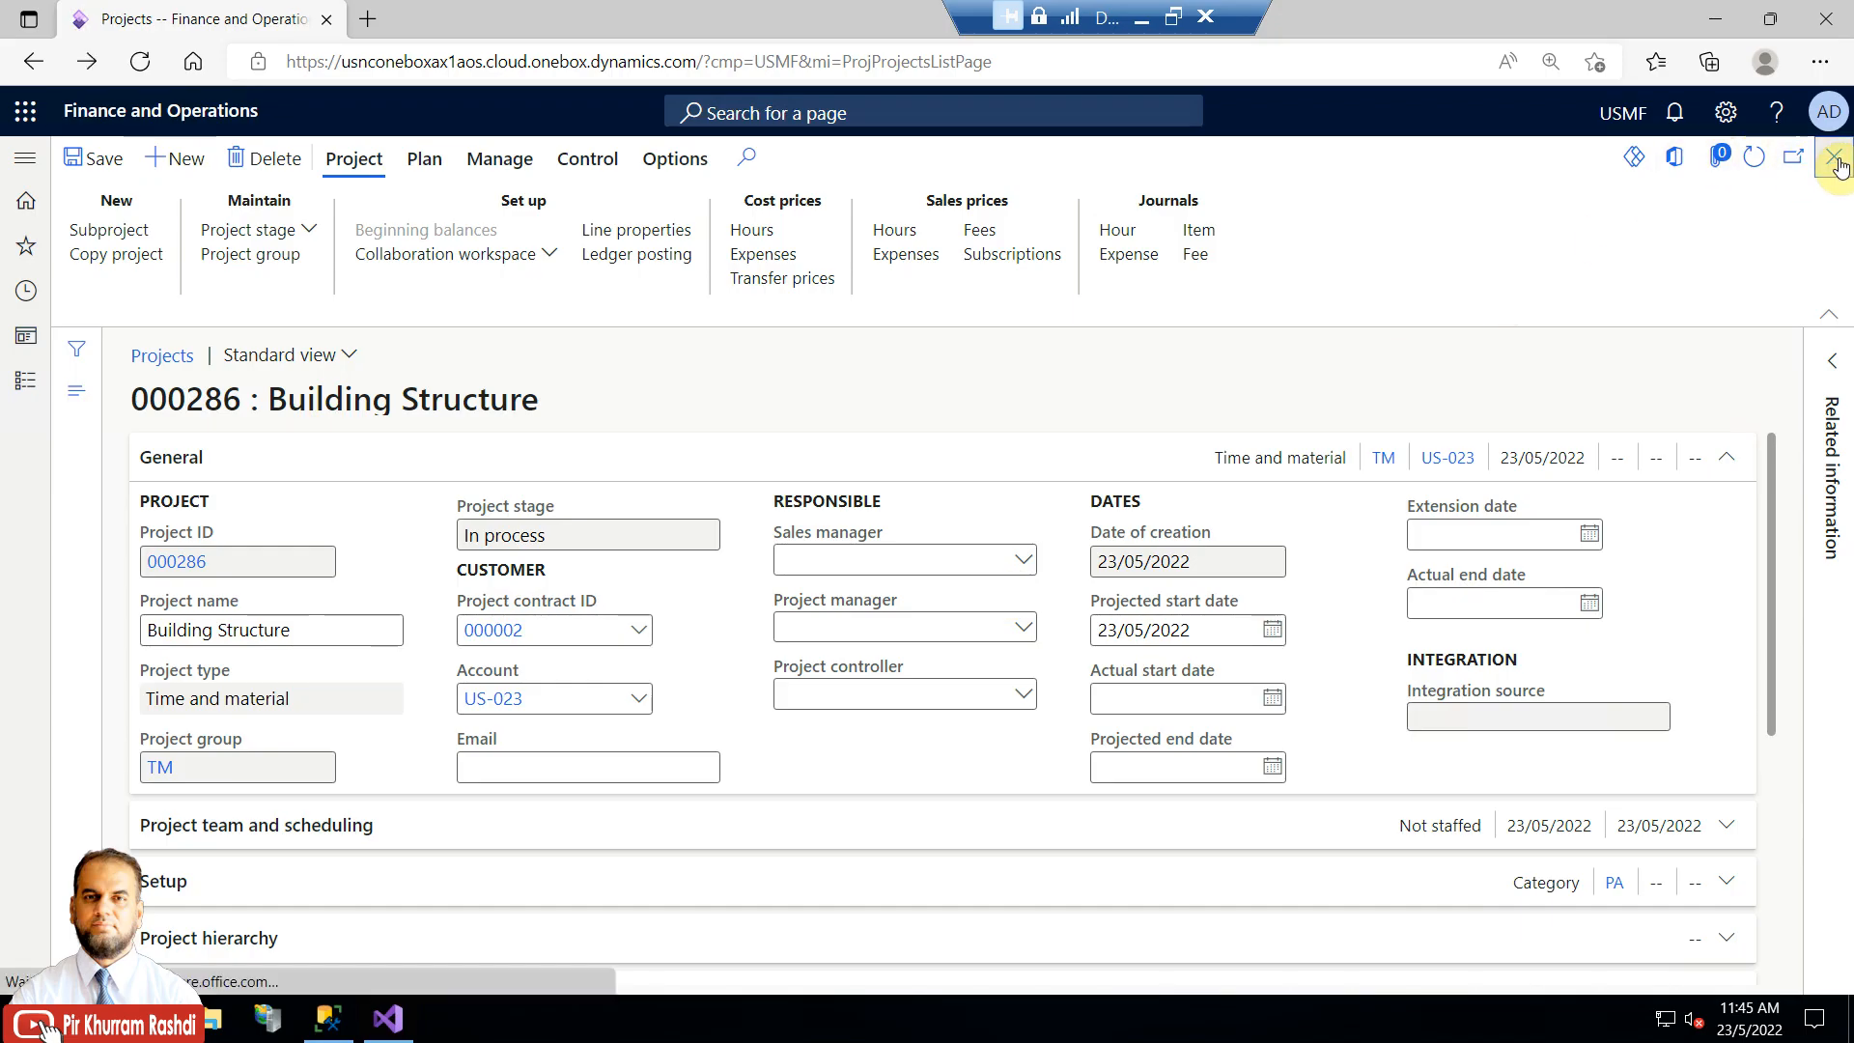
{"action": "left_click", "coordinate": [1837, 162]}
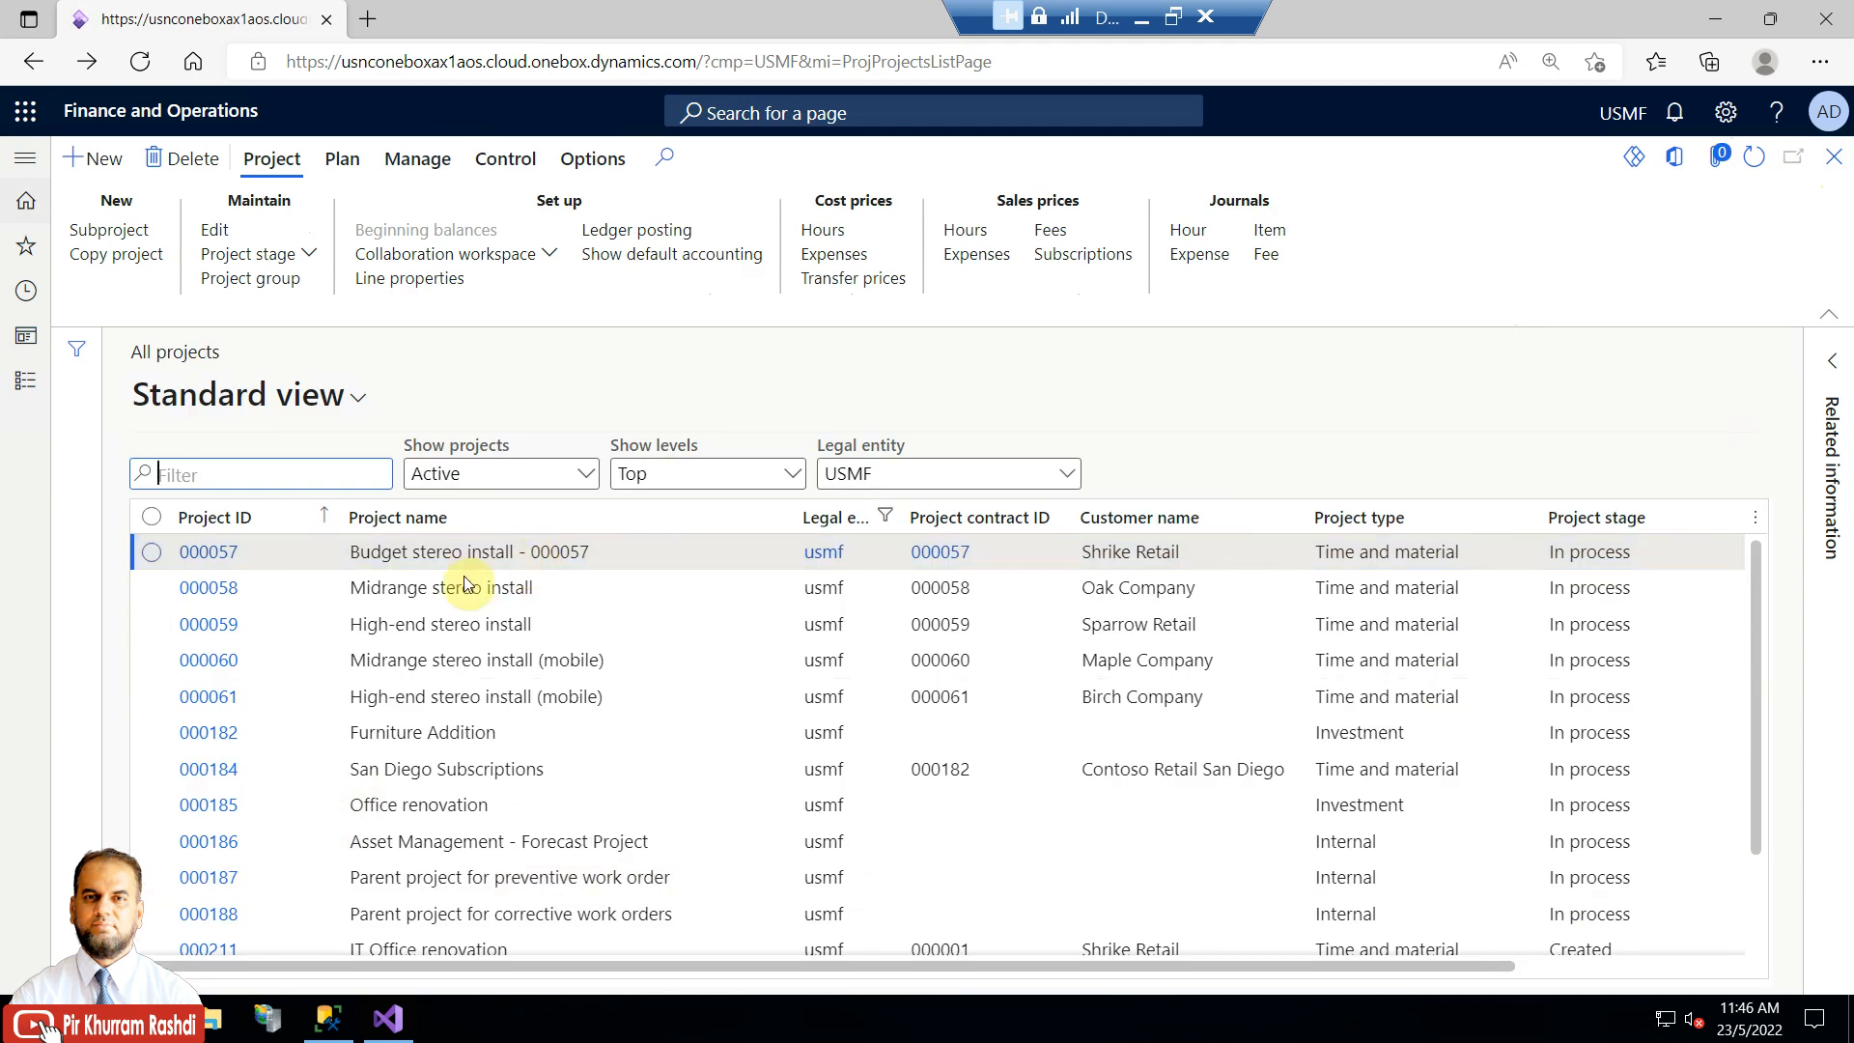
{"action": "left_click", "coordinate": [329, 1019]}
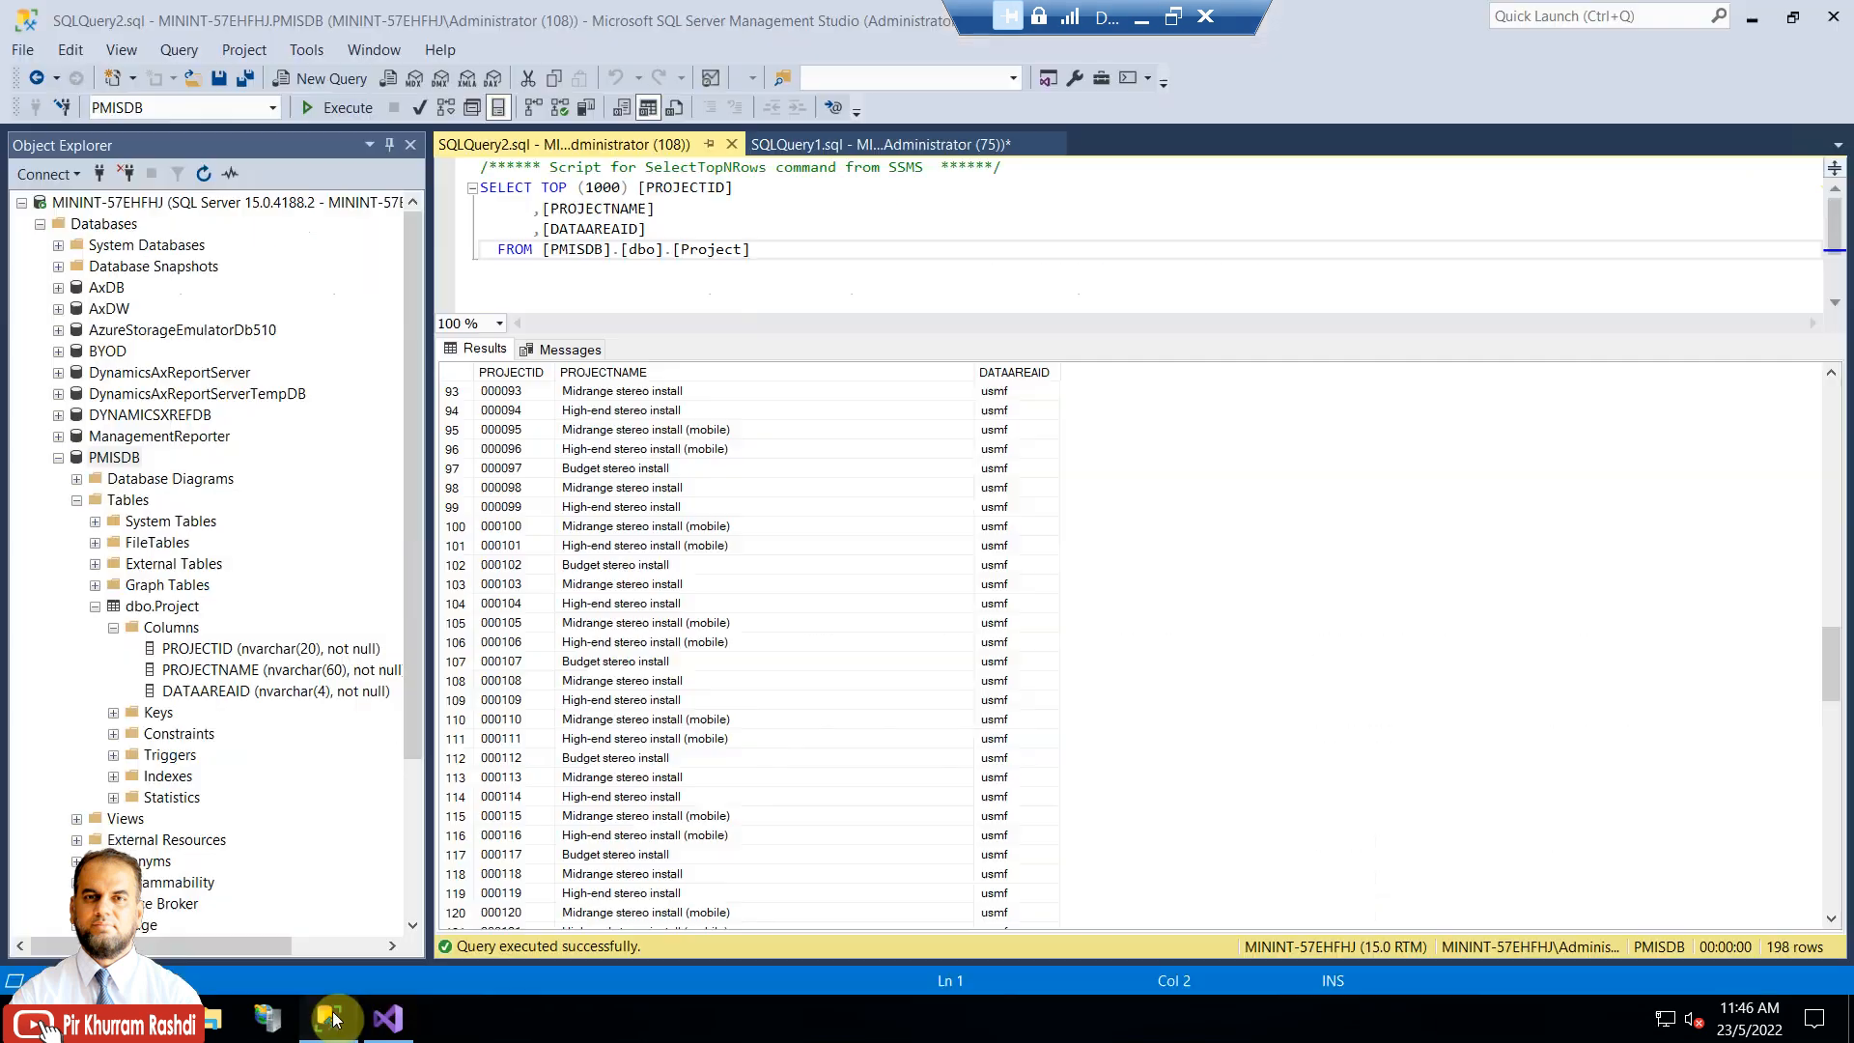
{"action": "left_click", "coordinate": [516, 662]}
{"action": "left_click", "coordinate": [676, 663]}
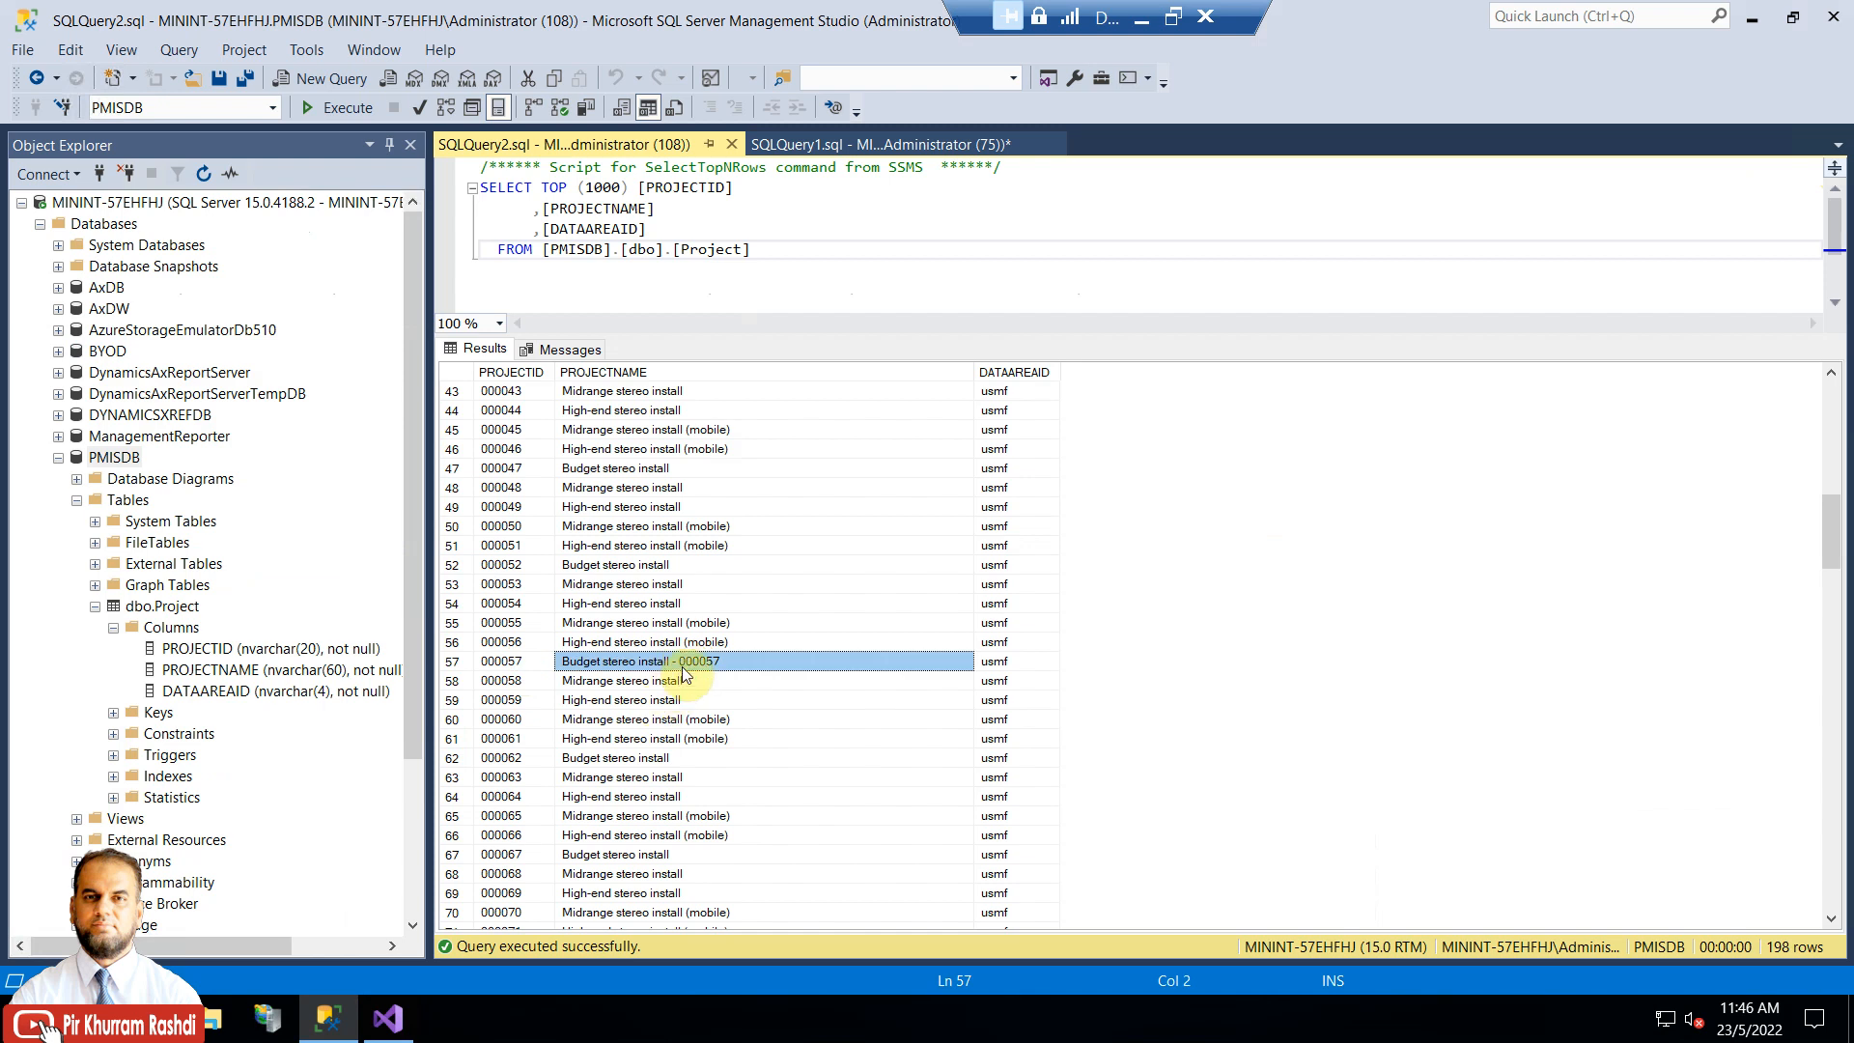
Switch to Visual Studio and stop debugging the package to return to design mode
{"action": "left_click", "coordinate": [389, 1019]}
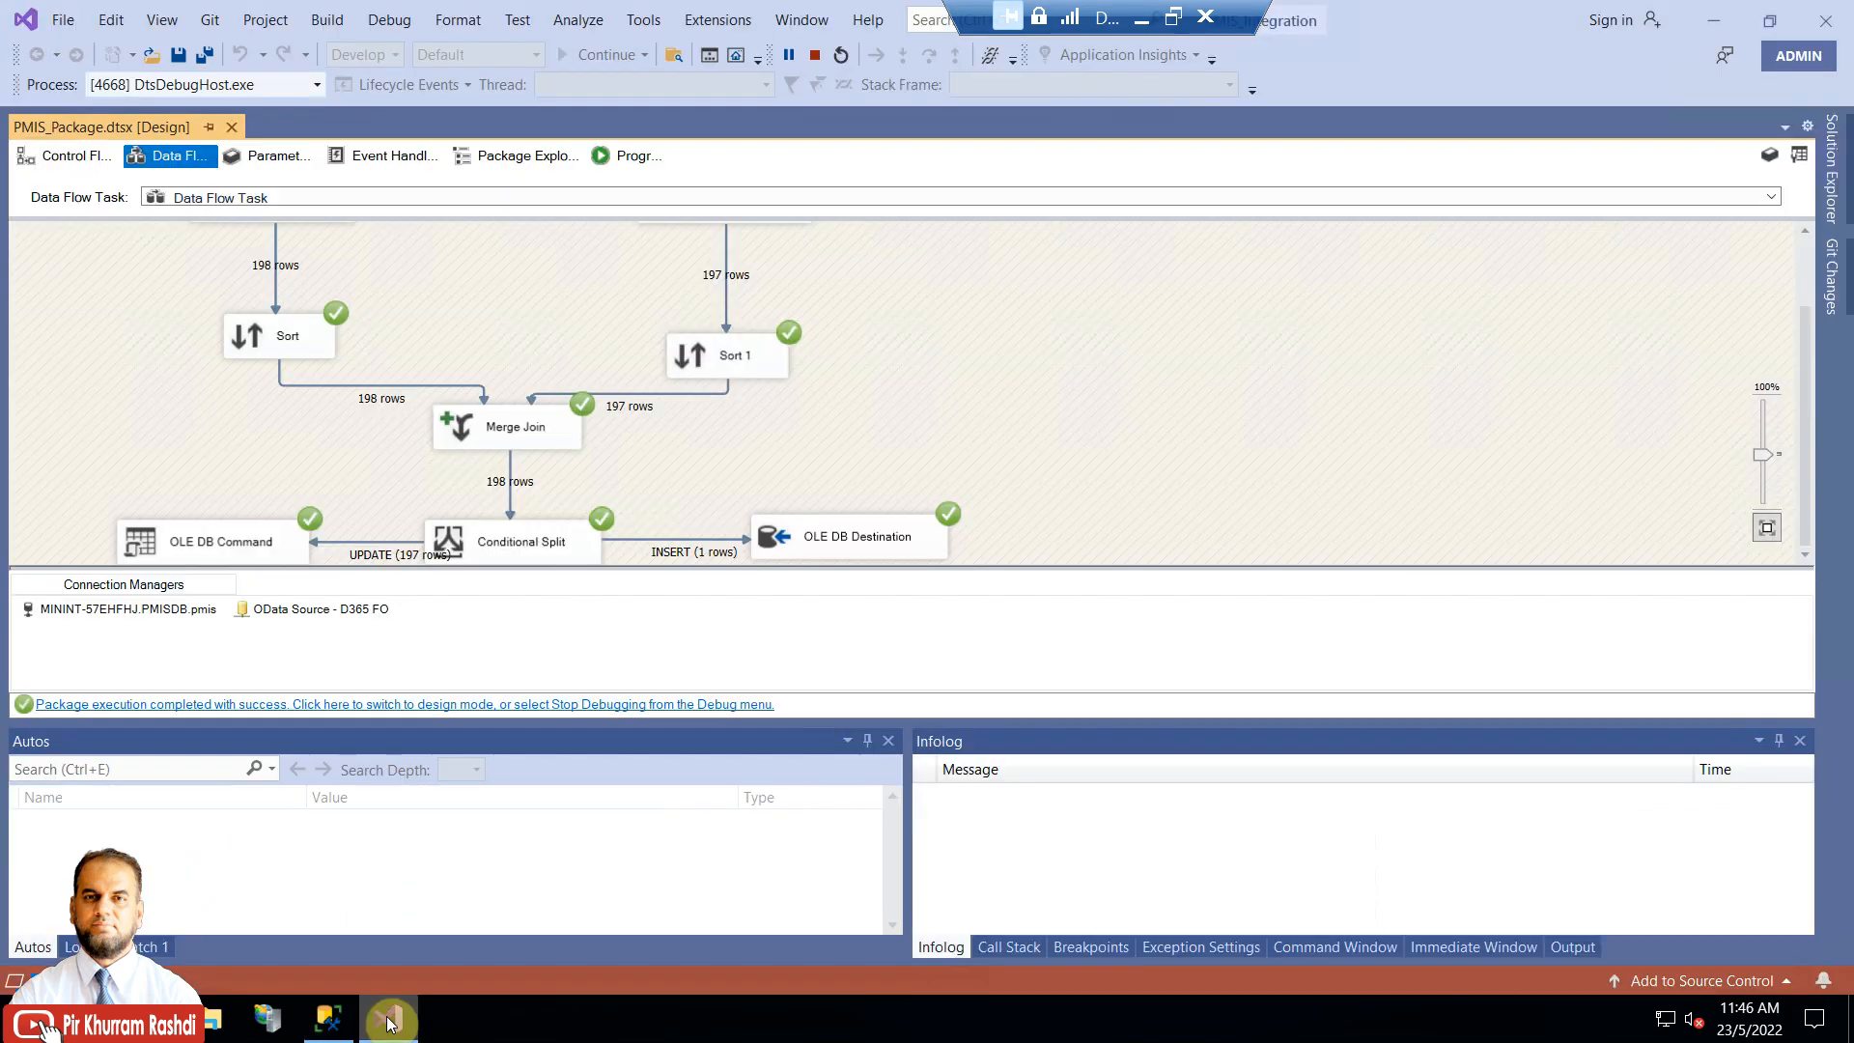
{"action": "left_click", "coordinate": [817, 60]}
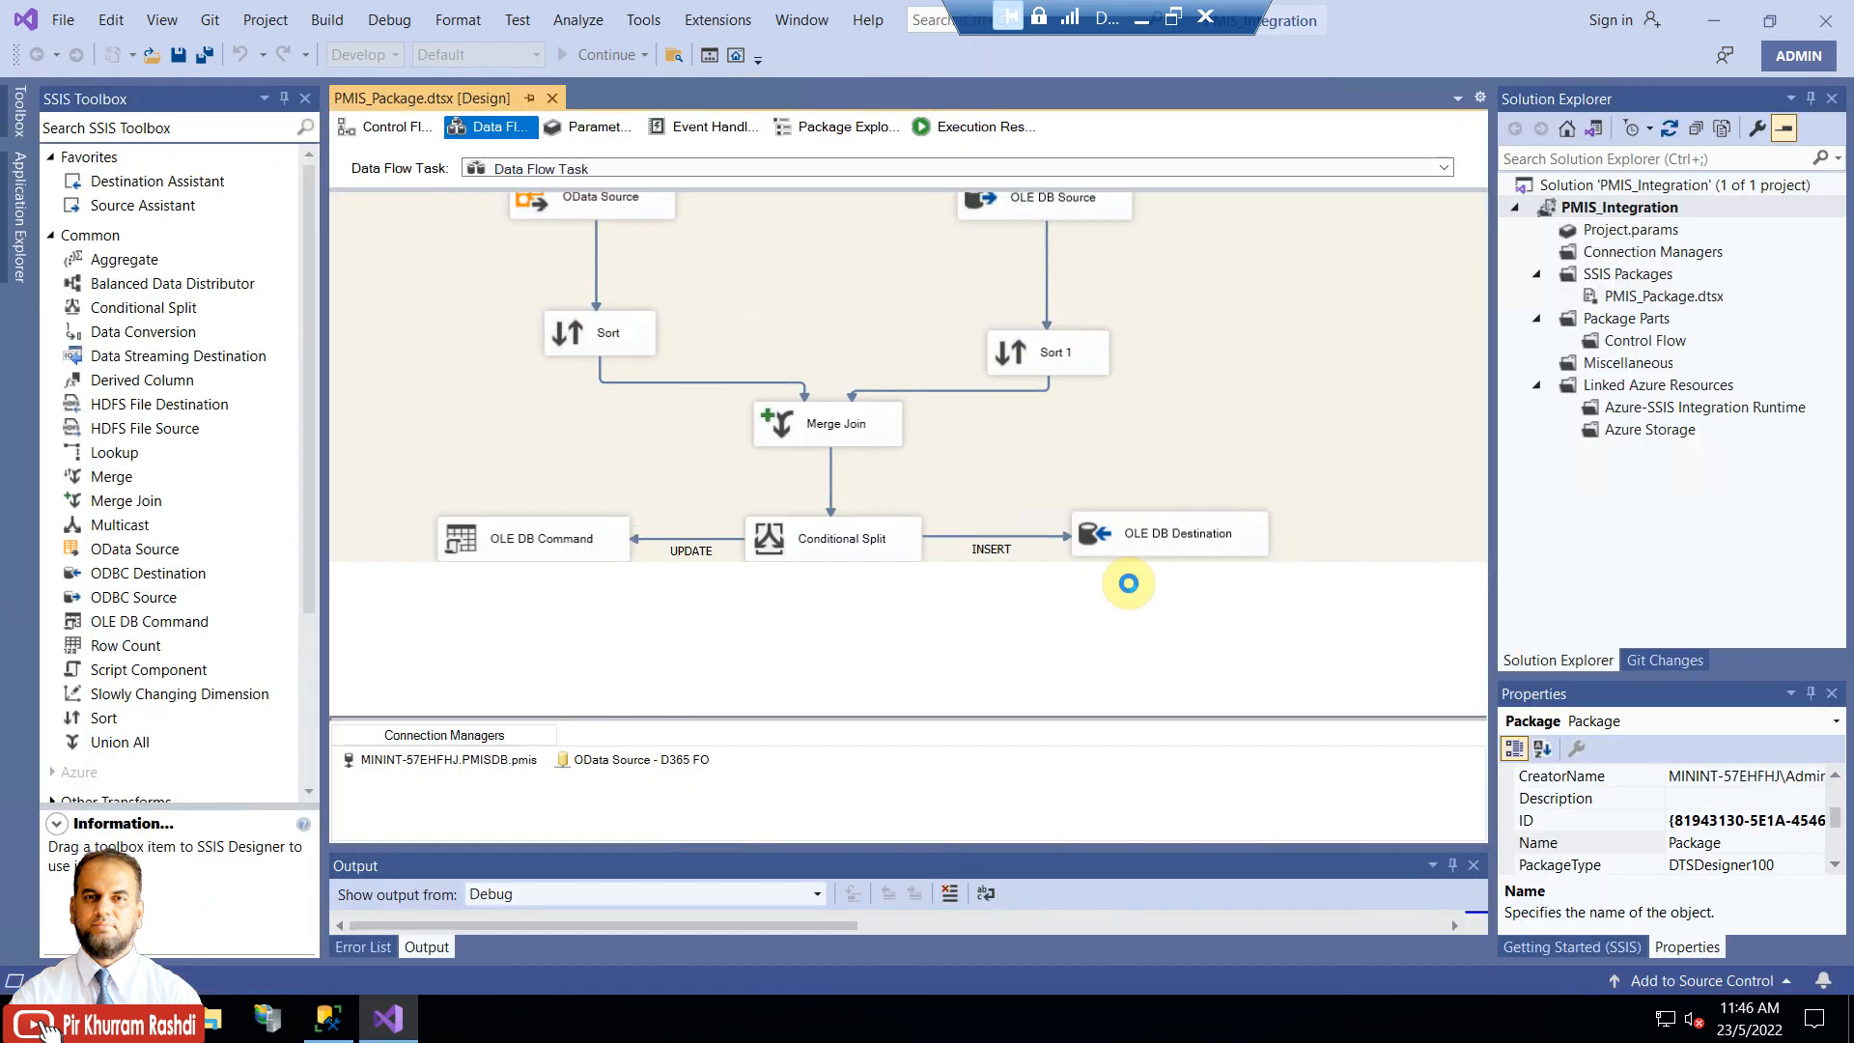